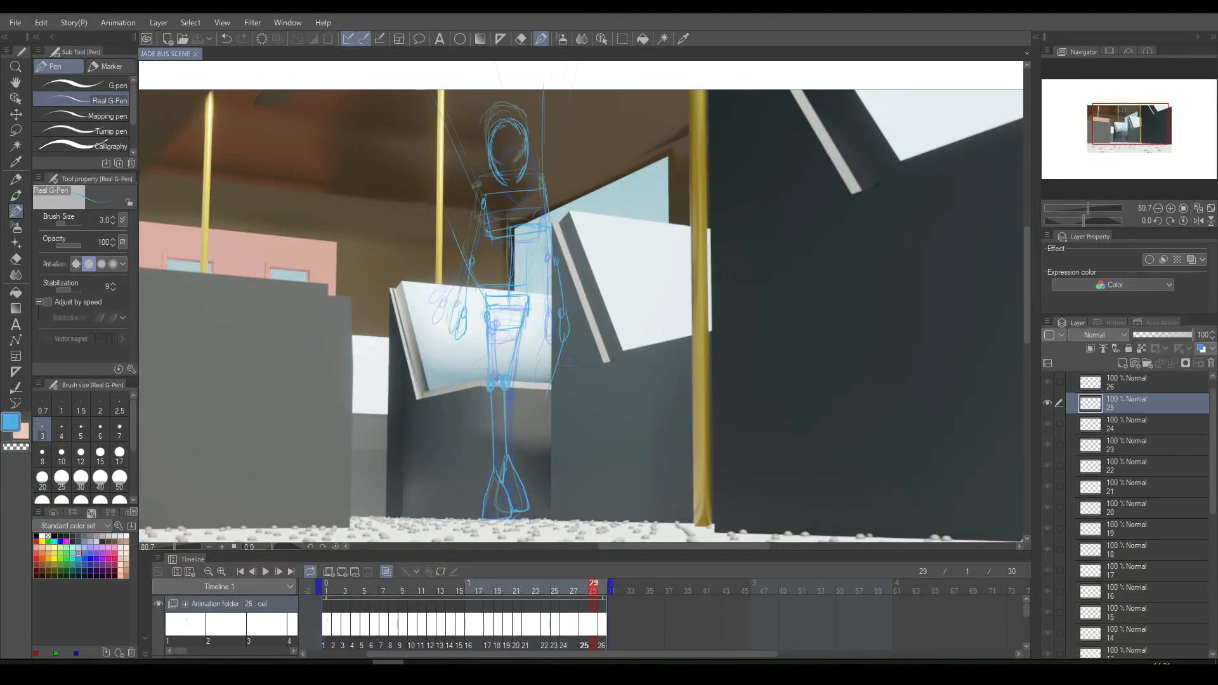
- Play the animation through, then extend the timeline to 45 frames and stretch the animation folder's clip to the new end
left_click(265, 572)
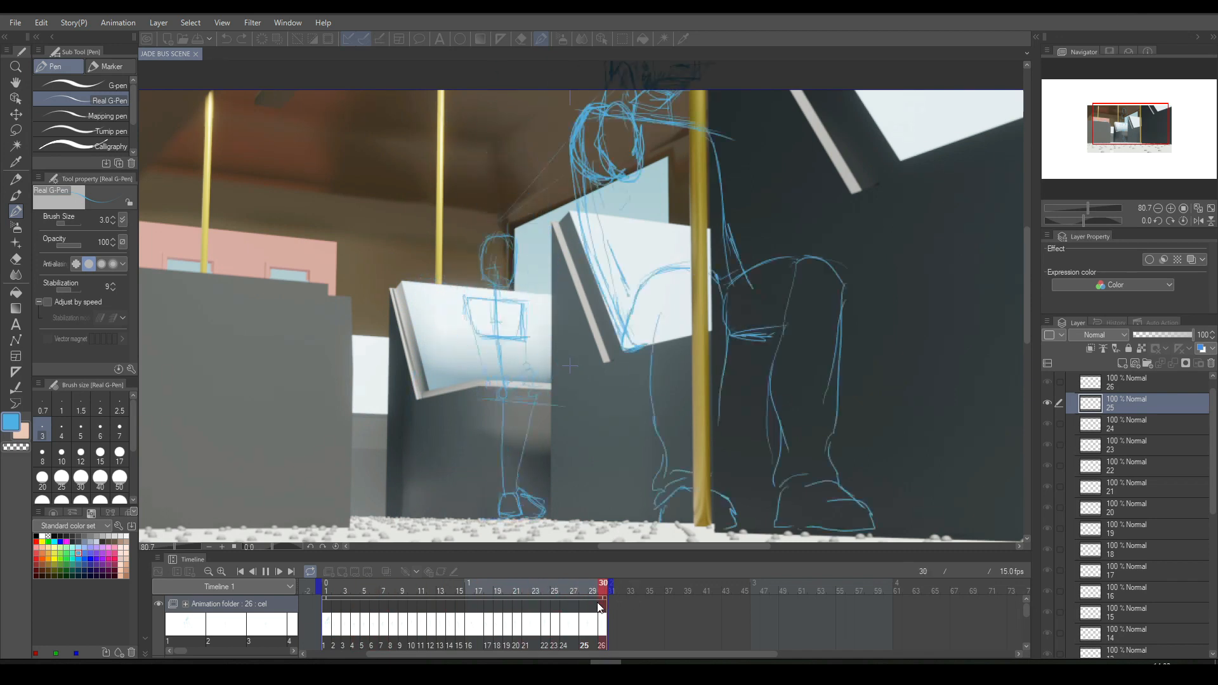
left_click(266, 572)
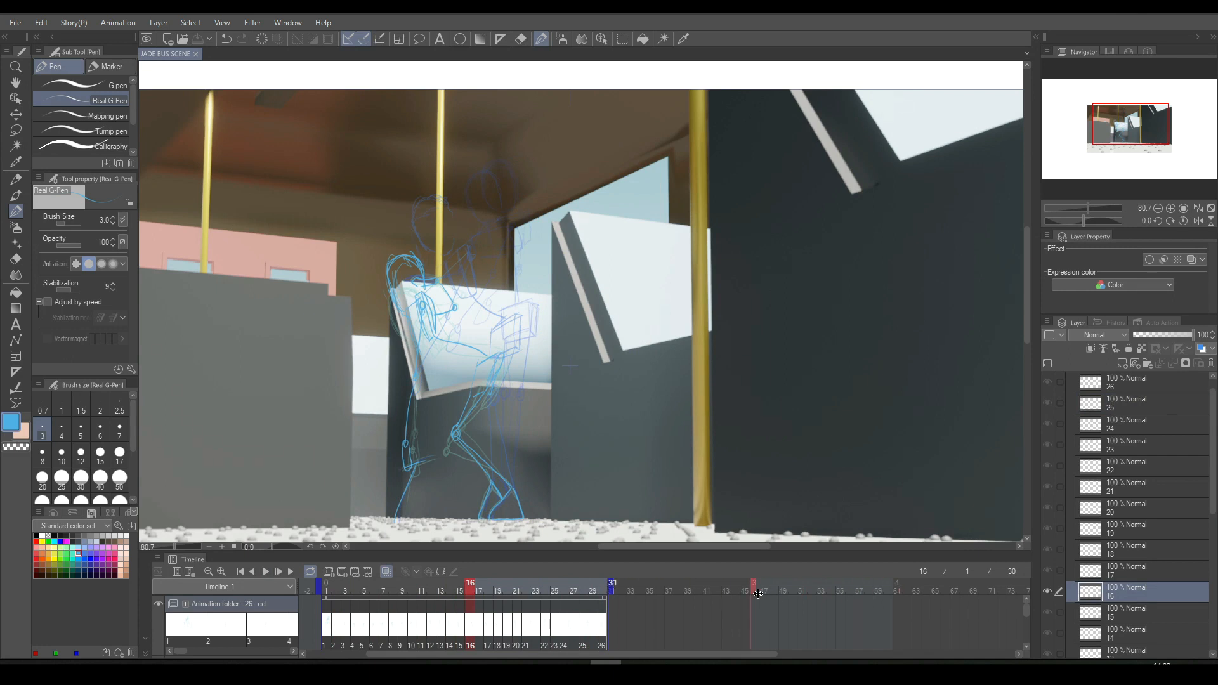
left_click_drag(751, 594, 749, 591)
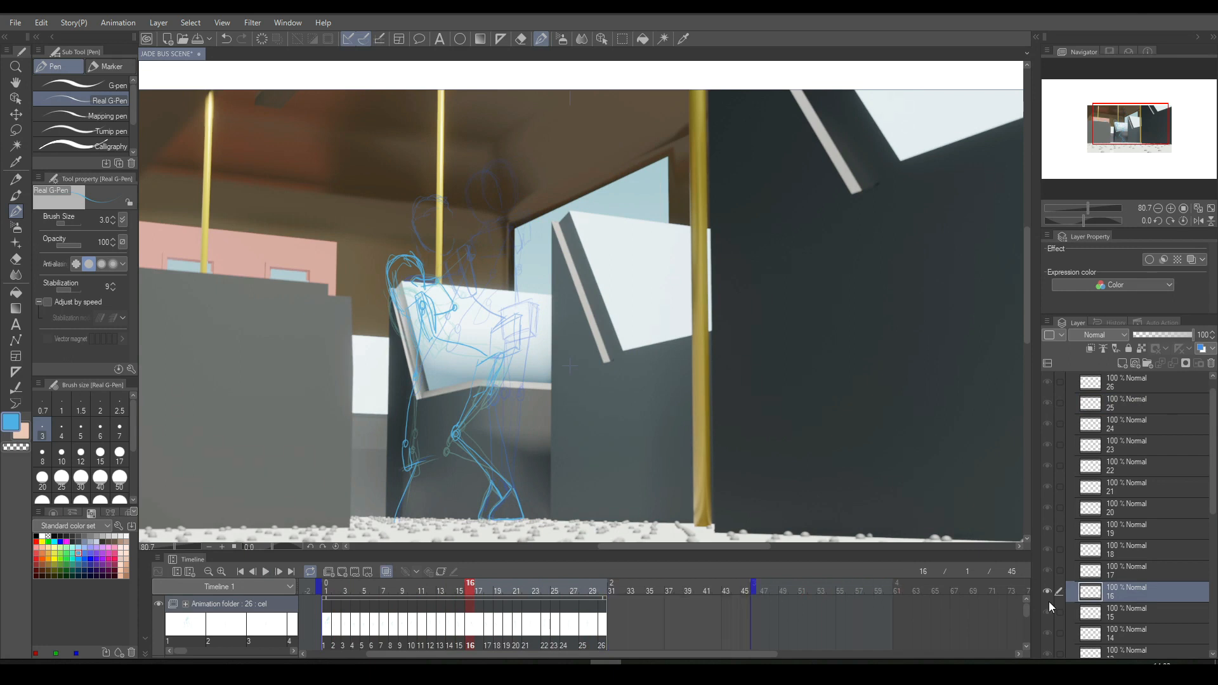
left_click_drag(1023, 611, 1025, 605)
left_click_drag(606, 599, 753, 585)
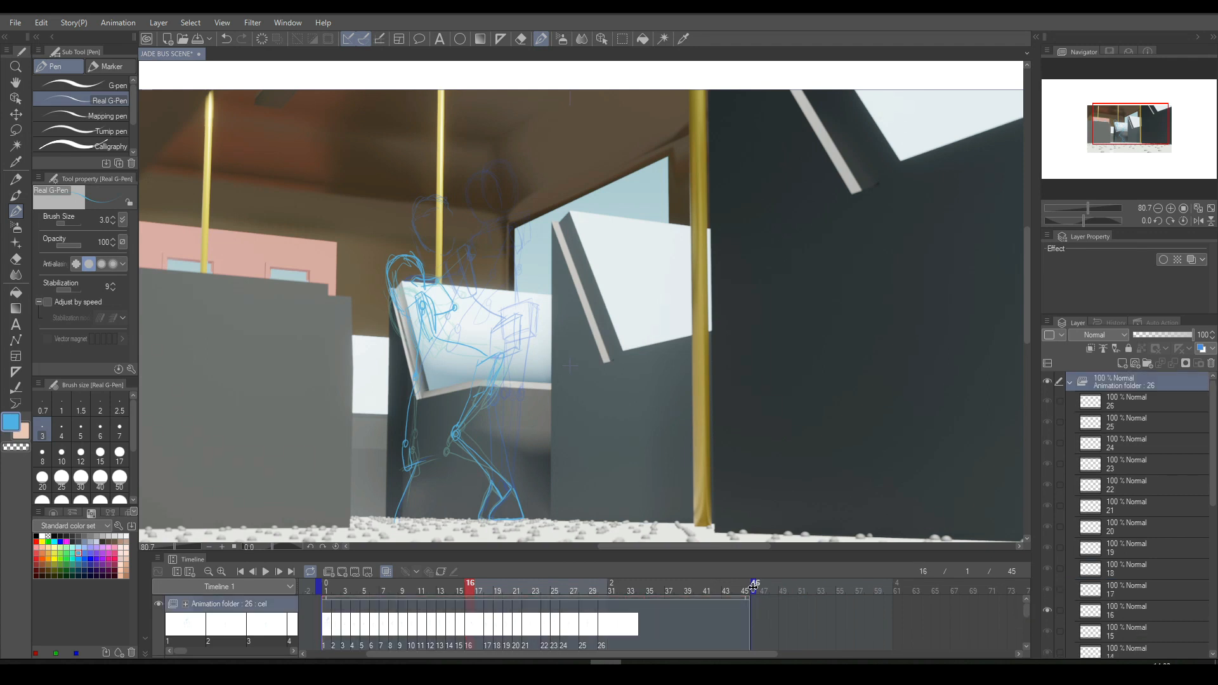
- Add a new animation cel after frame 31 and sketch diagonal guide lines rising from the figure's shoulders and waist
left_click(613, 621)
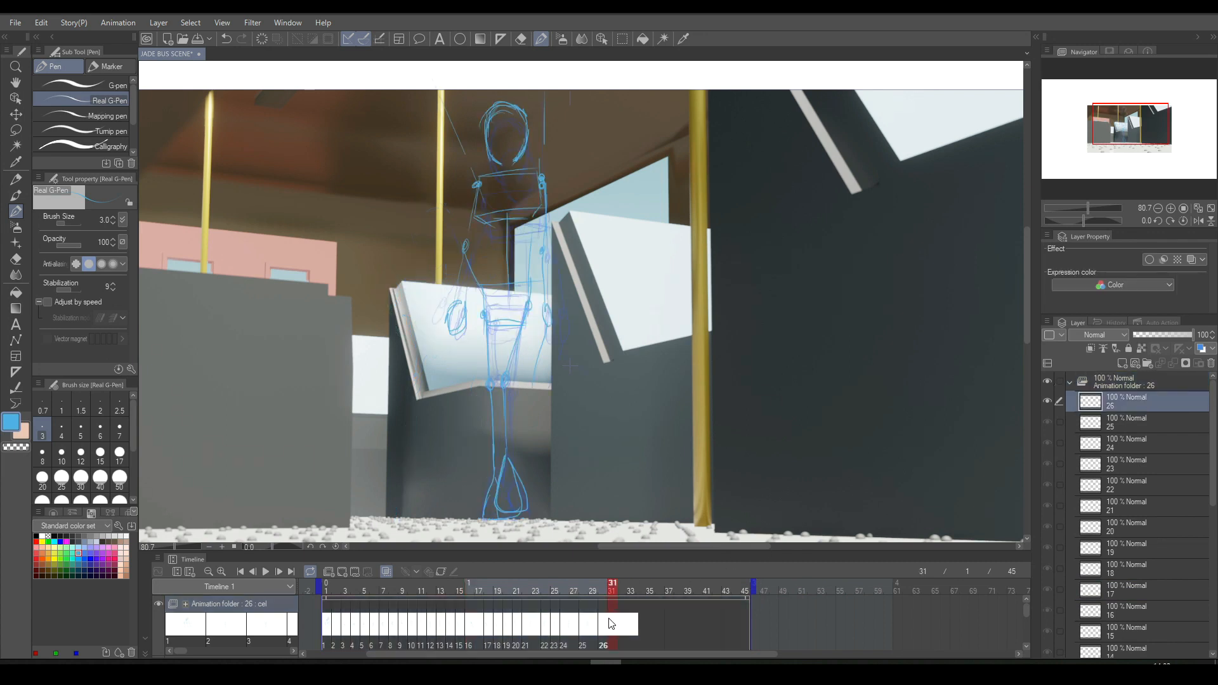
left_click(342, 571)
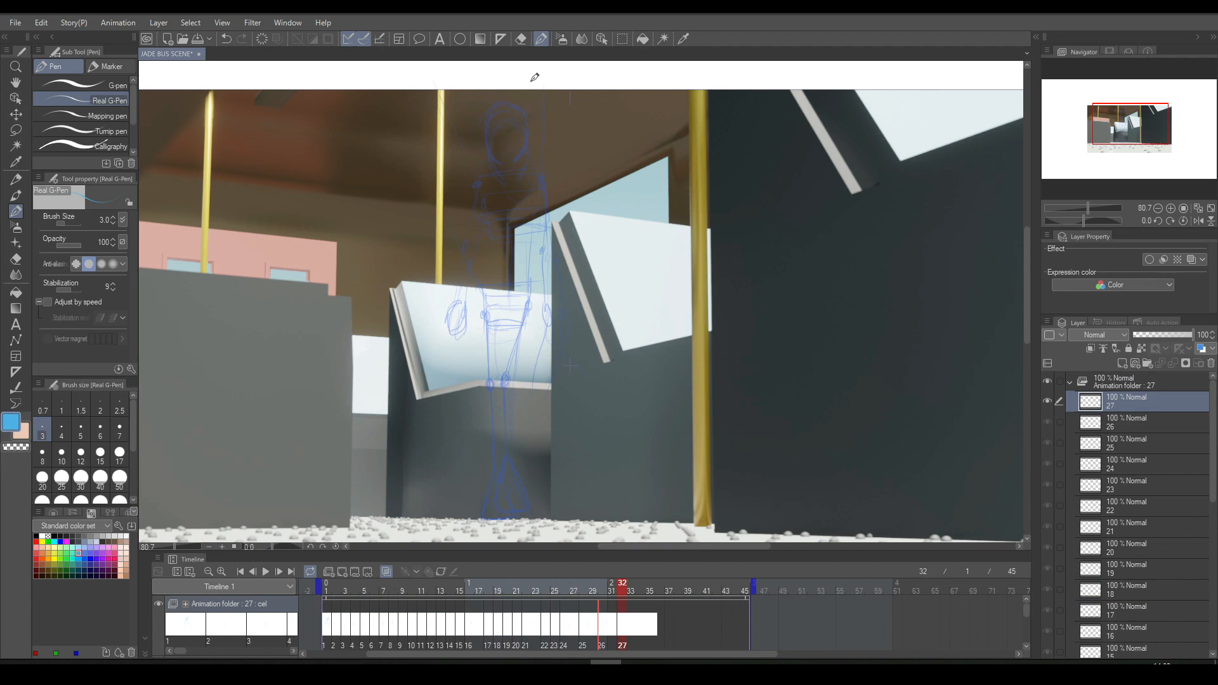
left_click_drag(482, 180, 426, 83)
left_click_drag(544, 178, 516, 71)
key("ctrl+z")
left_click_drag(548, 177, 550, 78)
left_click_drag(480, 289, 388, 134)
left_click_drag(551, 215, 569, 133)
- Try to draw the chest box between the shoulder guide lines on cel 27
left_click_drag(478, 178, 479, 220)
key("ctrl+z")
left_click_drag(477, 170, 473, 222)
key("ctrl+z")
mouse_move(477, 173)
left_mouse_down()
mouse_move(476, 223)
mouse_move(558, 220)
mouse_move(543, 172)
left_mouse_up()
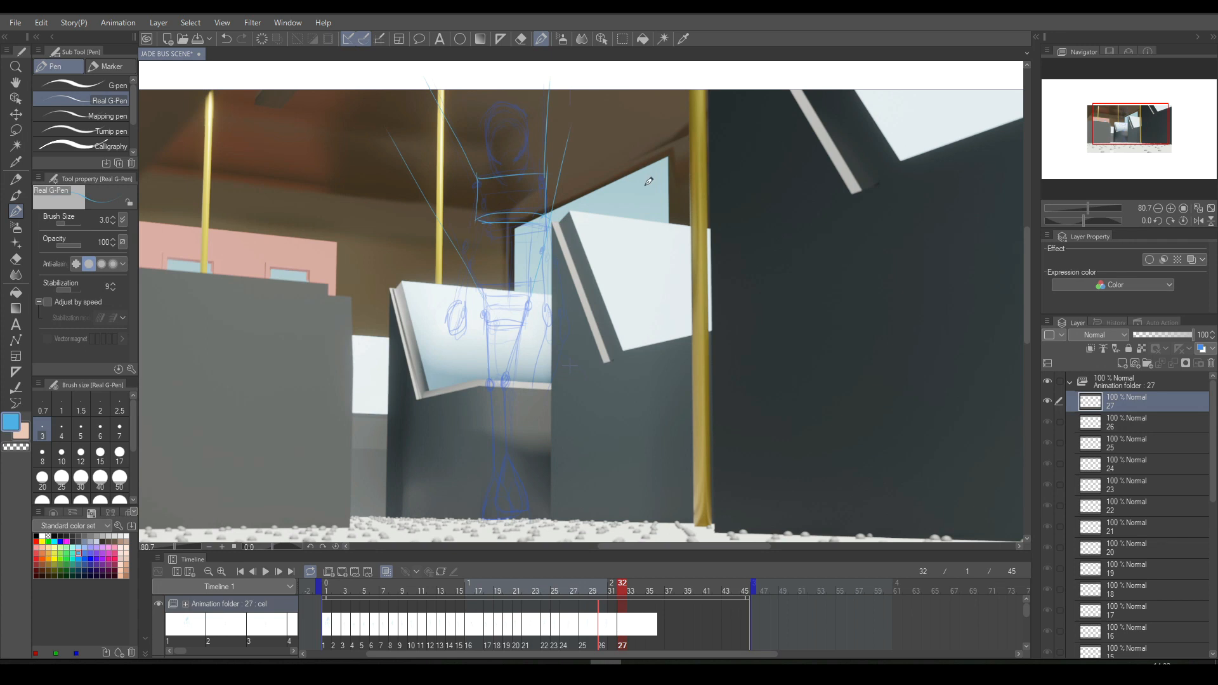
key("ctrl+Left")
key("ctrl+Right")
key("ctrl+Left")
key("ctrl+z")
key("ctrl+Right")
key("ctrl+z")
key("ctrl+z")
key("ctrl+z")
- Draw a tilted chest box slightly above the onion-skin chest on cel 27 and compare it with the previous cel
scroll(601, 172, "up", 1)
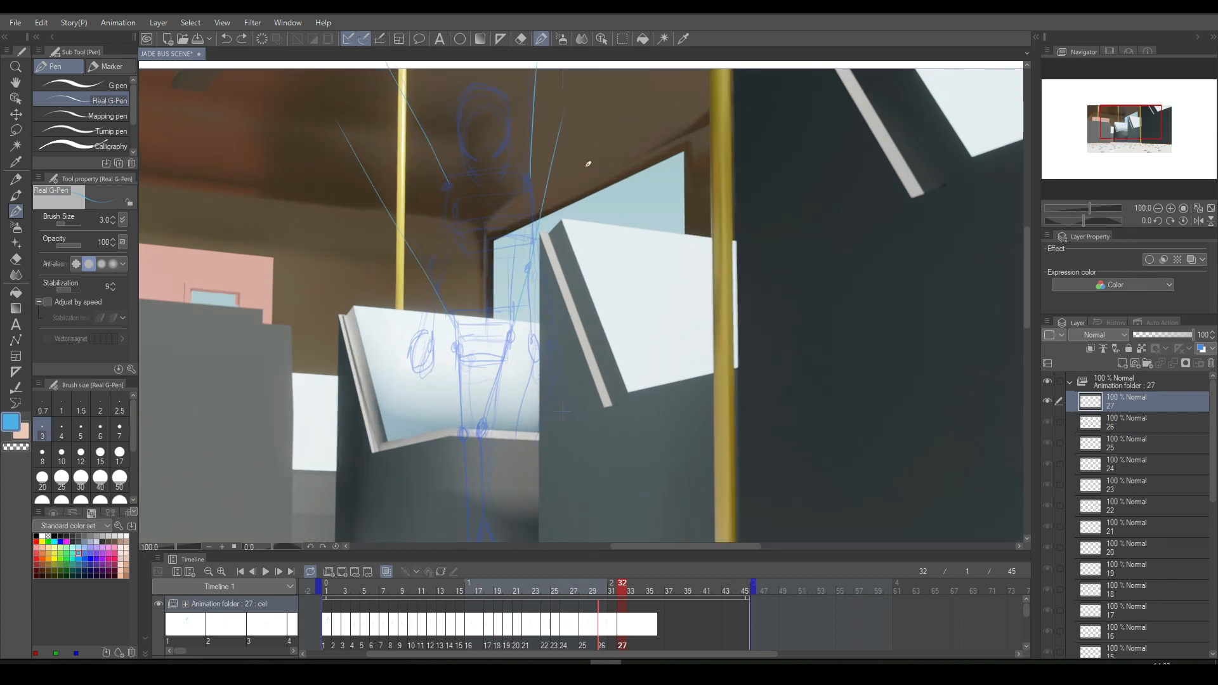
left_click_drag(431, 170, 530, 155)
mouse_move(446, 167)
left_mouse_down()
mouse_move(445, 249)
mouse_move(461, 215)
mouse_move(515, 218)
left_mouse_up()
mouse_move(437, 223)
left_mouse_down()
mouse_move(527, 218)
mouse_move(512, 211)
mouse_move(524, 216)
mouse_move(530, 151)
mouse_move(528, 213)
left_mouse_up()
left_click_drag(516, 158, 521, 219)
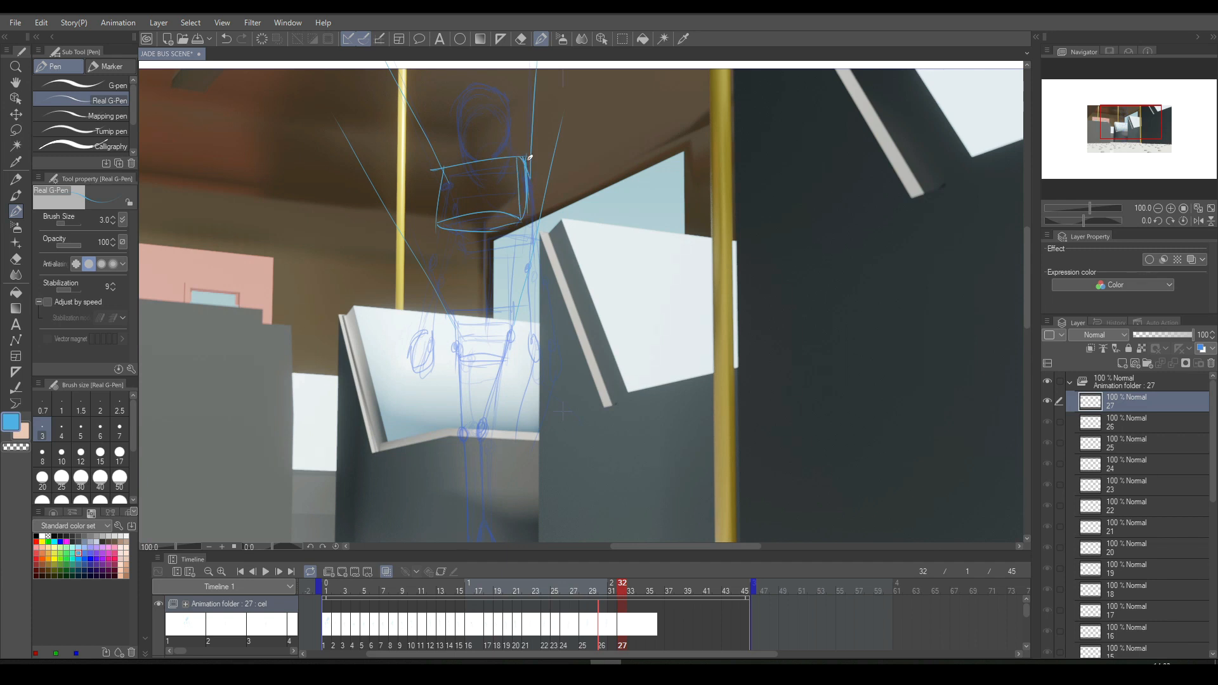
left_click_drag(522, 211, 526, 171)
scroll(536, 156, "down", 3)
key("Left")
key("Right")
key("Left")
key("Right")
scroll(531, 157, "up", 1)
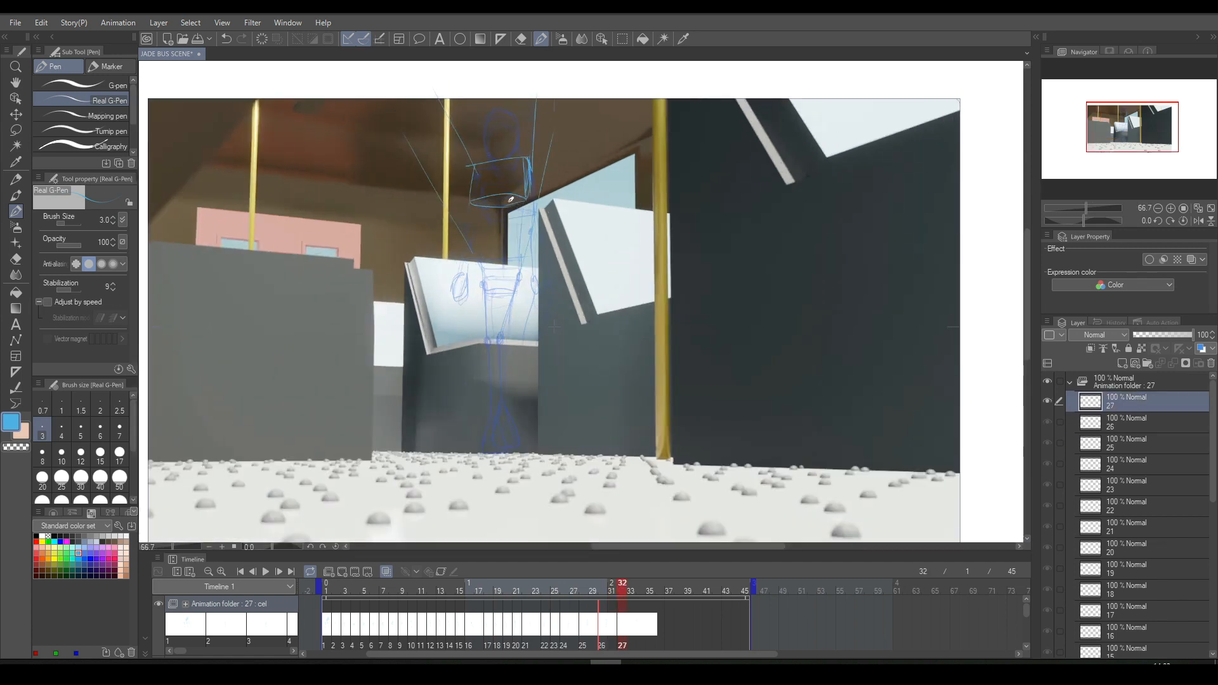
- Draw the spine line and the pelvis box below the chest, checking them against the previous cel
left_click_drag(506, 196, 504, 263)
key("ctrl+z")
left_click_drag(497, 195, 495, 238)
scroll(603, 182, "up", 2)
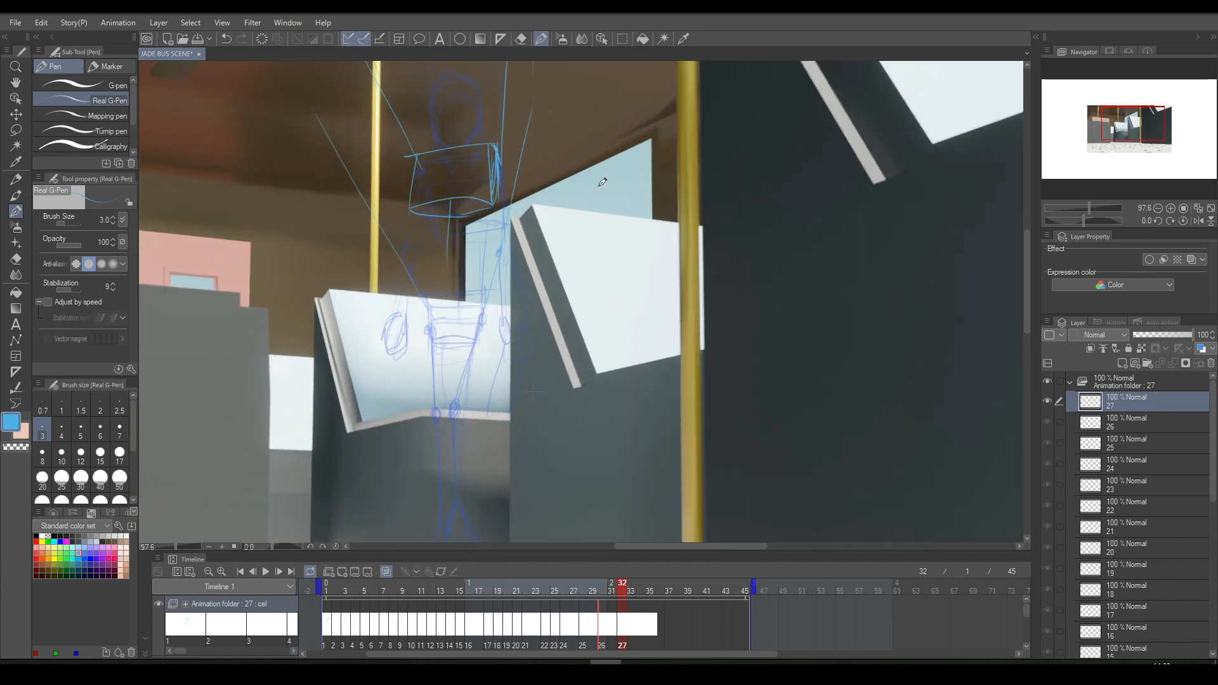
left_click_drag(420, 295, 504, 288)
mouse_move(424, 297)
left_mouse_down()
mouse_move(429, 338)
mouse_move(428, 318)
mouse_move(429, 338)
mouse_move(479, 329)
mouse_move(489, 297)
mouse_move(482, 326)
mouse_move(428, 334)
mouse_move(480, 330)
left_mouse_up()
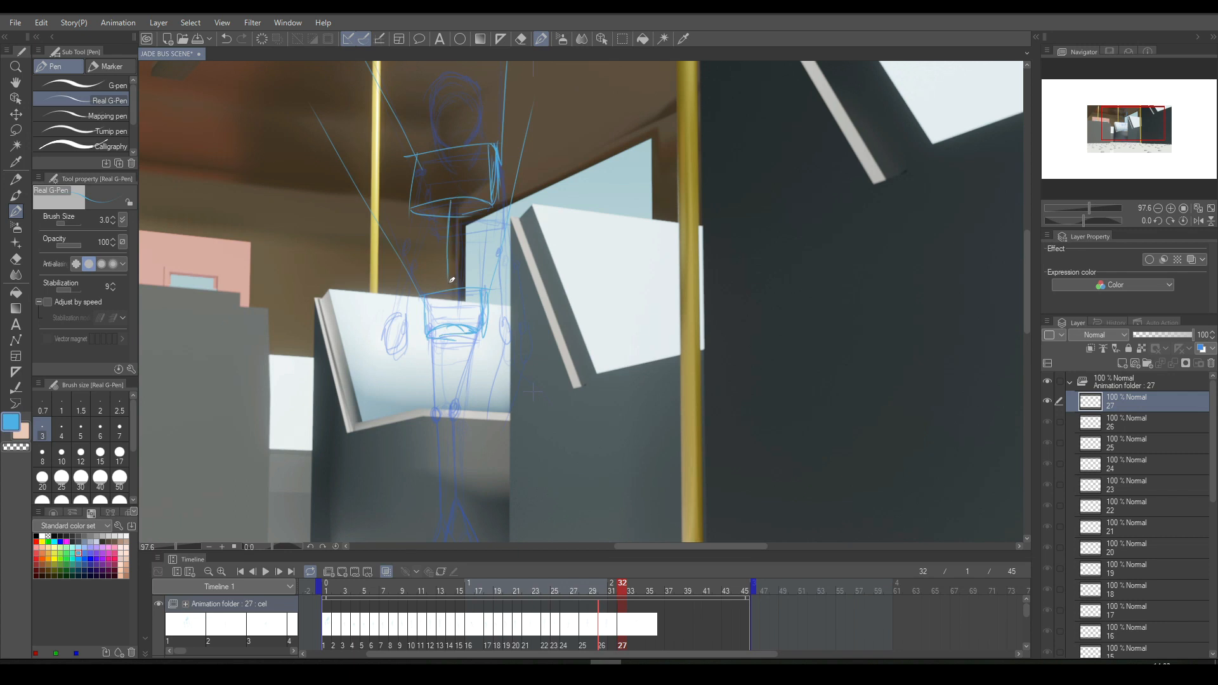
left_click_drag(447, 227, 452, 293)
key("Left")
key("Right")
key("Left")
key("Right")
- Draw the figure's legs, knee joint and triangular feet on cel 27 following the onion skin
left_click_drag(1028, 273, 1025, 297)
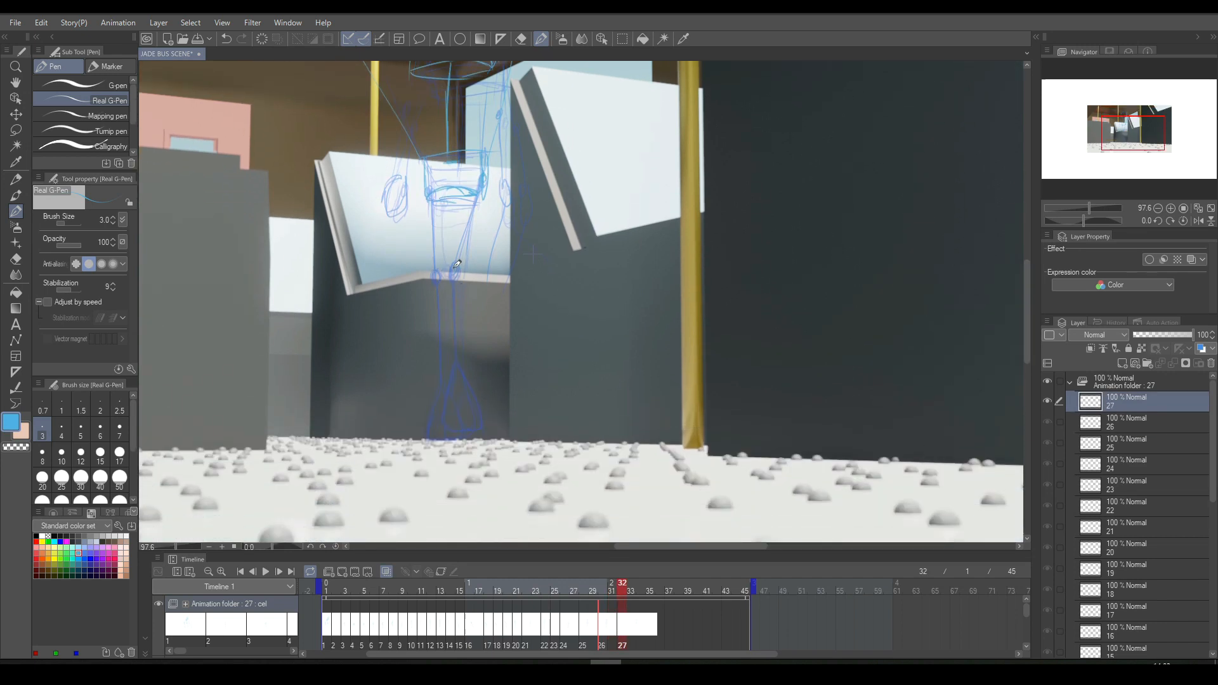
mouse_move(456, 318)
left_mouse_down()
mouse_move(436, 422)
mouse_move(440, 386)
mouse_move(466, 400)
mouse_move(433, 404)
mouse_move(424, 435)
mouse_move(474, 436)
mouse_move(452, 381)
mouse_move(474, 436)
mouse_move(434, 437)
mouse_move(456, 261)
mouse_move(483, 182)
mouse_move(449, 223)
mouse_move(427, 173)
mouse_move(442, 364)
left_mouse_up()
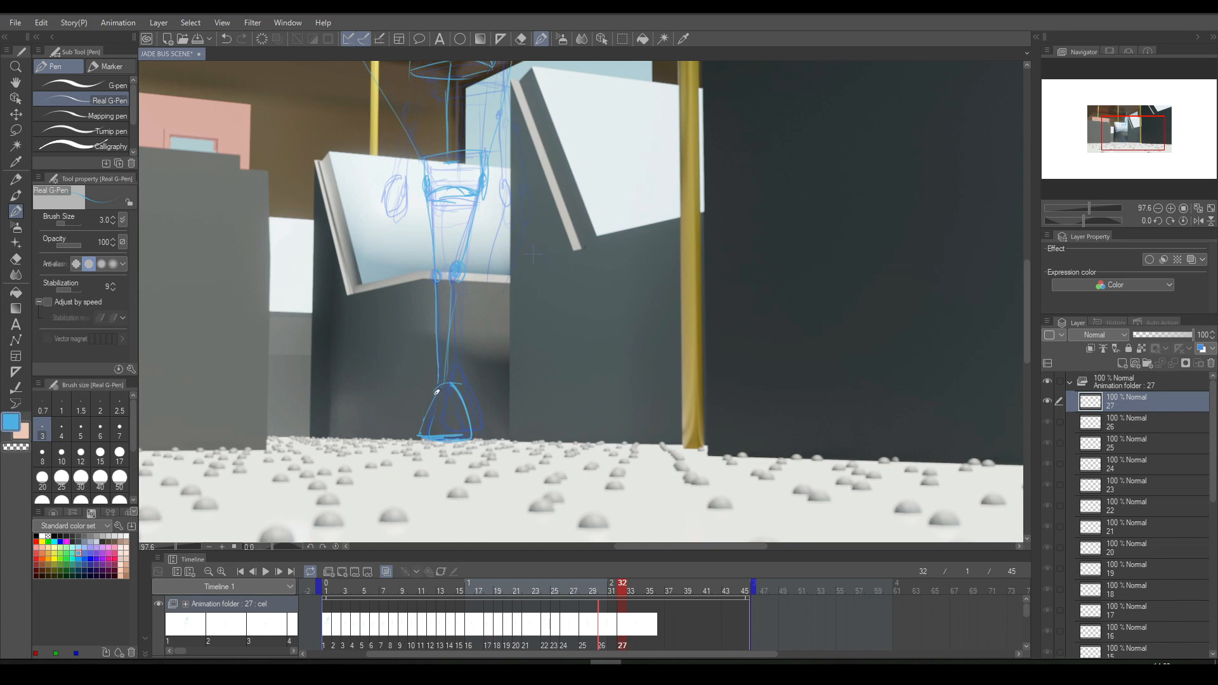
scroll(532, 334, "down", 5)
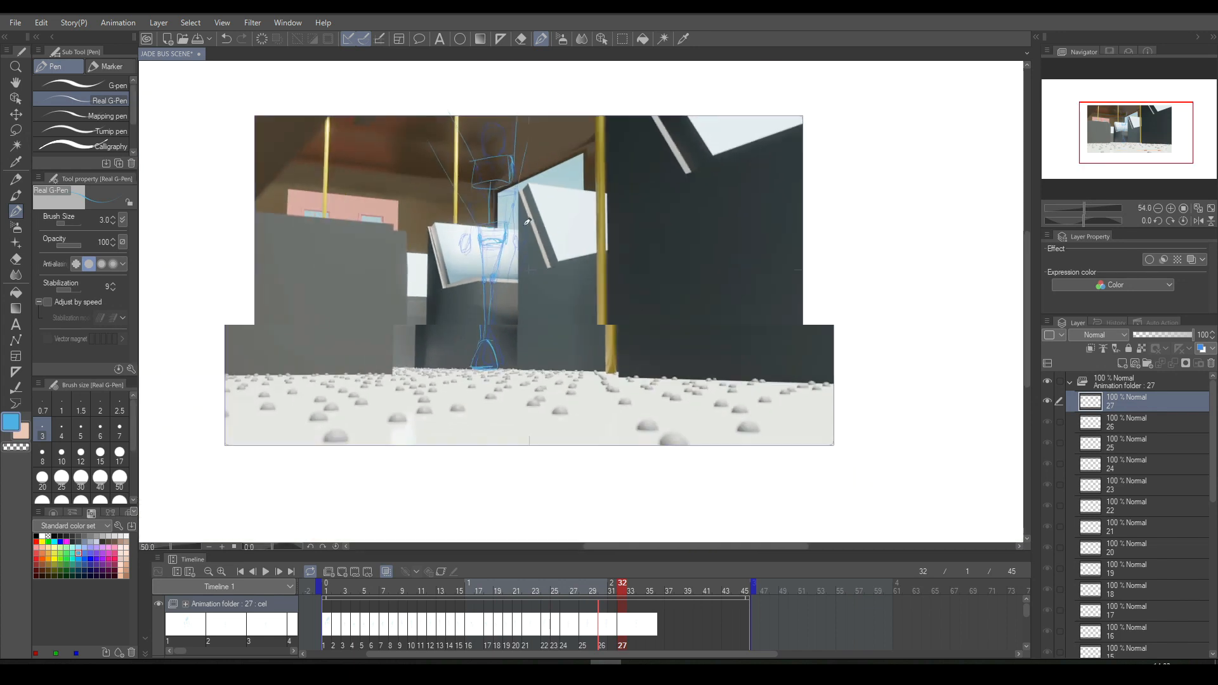
key("comma")
key("period")
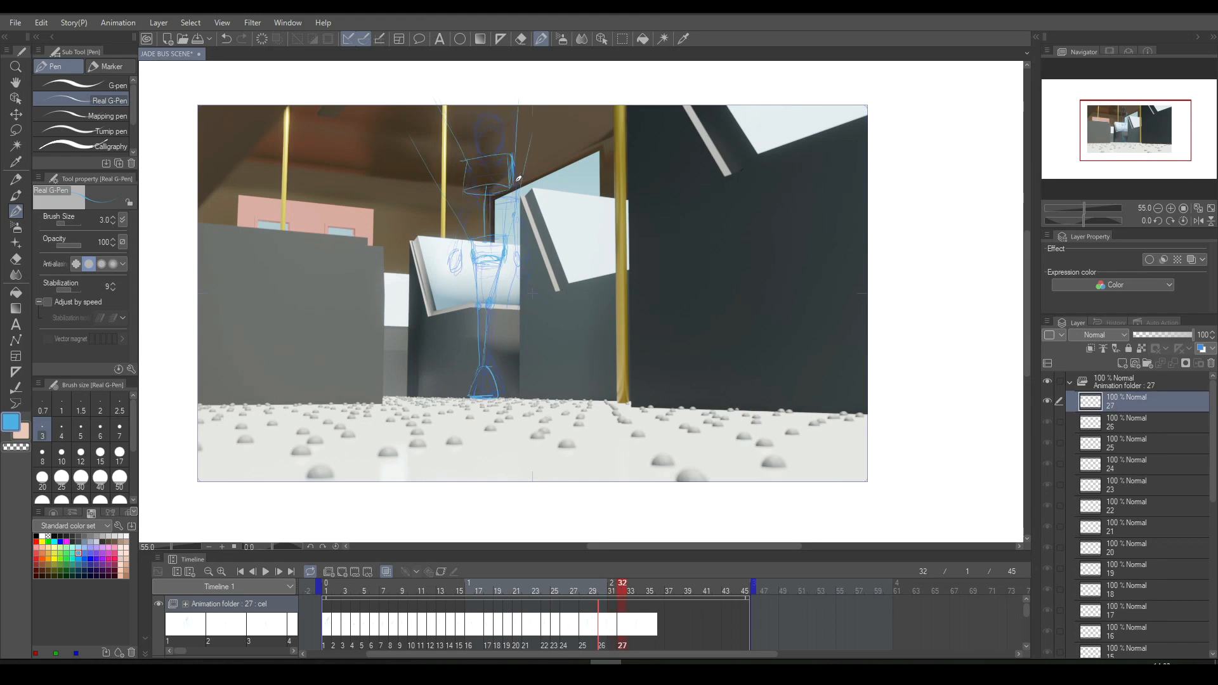
- Draw the oval head above the chest box on cel 27 and compare it with the previous cel
scroll(522, 180, "up", 4)
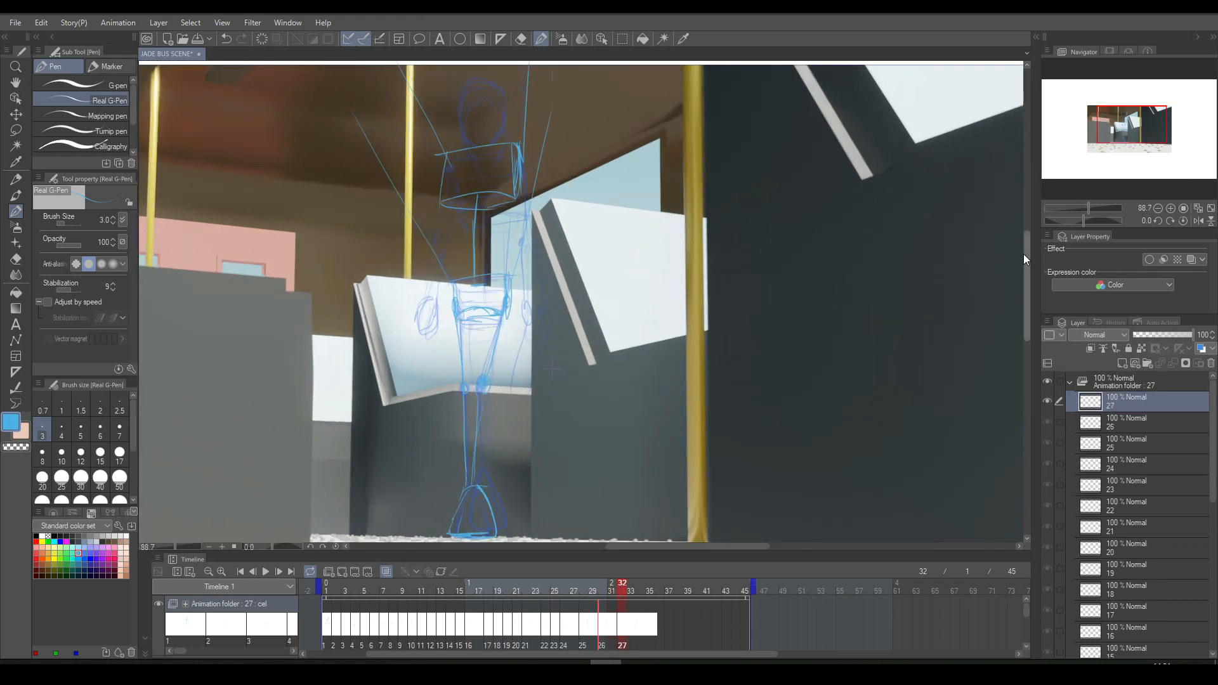
left_click_drag(1026, 247, 1025, 214)
mouse_move(465, 165)
left_mouse_down()
mouse_move(503, 160)
mouse_move(489, 152)
mouse_move(462, 158)
mouse_move(506, 165)
mouse_move(464, 160)
mouse_move(463, 175)
mouse_move(486, 159)
mouse_move(505, 166)
mouse_move(467, 158)
mouse_move(496, 156)
mouse_move(509, 185)
left_mouse_up()
left_click_drag(498, 143, 459, 163)
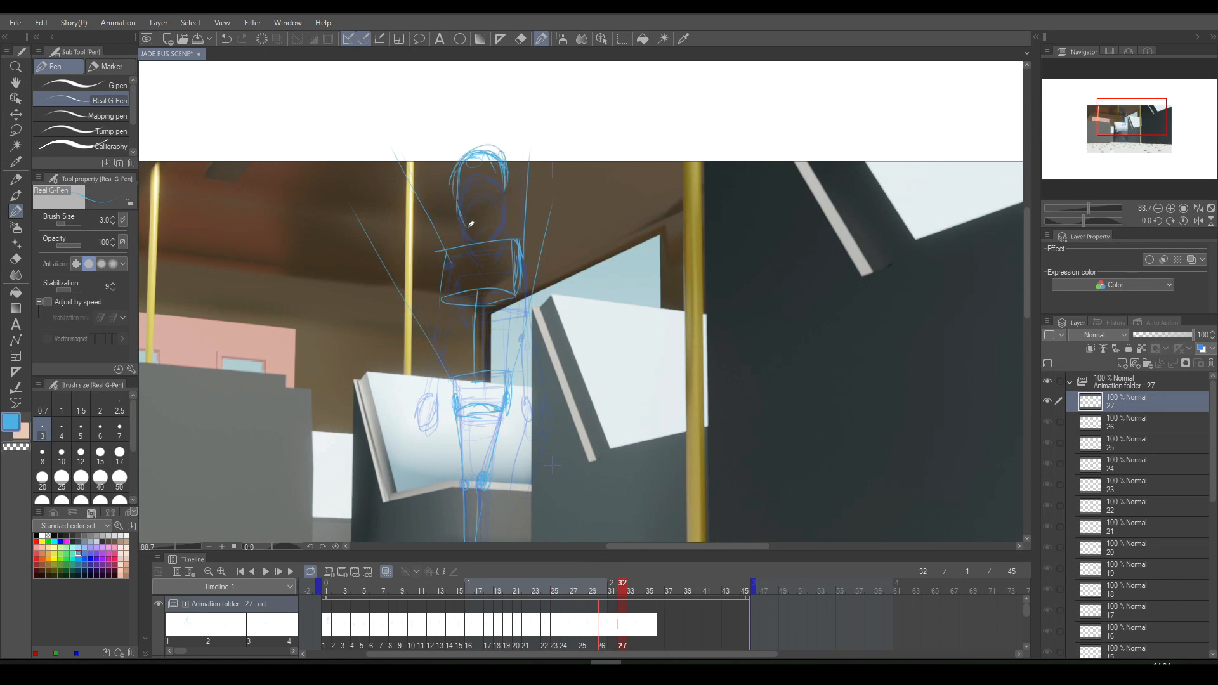
left_click_drag(459, 204, 475, 232)
scroll(510, 215, "down", 2)
key("Left")
key("Right")
key("Left")
key("Right")
scroll(501, 211, "up", 1)
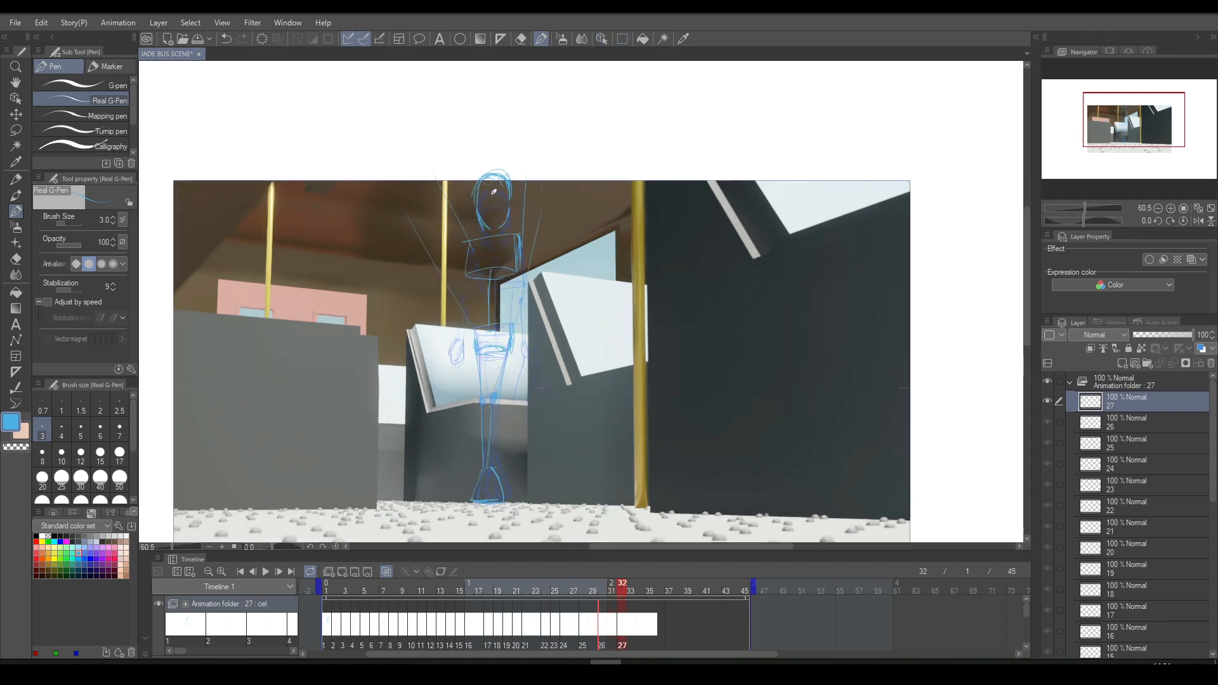
- Erase the excess strokes at the top of the head with the Hard eraser and check the head against the previous cel
mouse_move(491, 178)
left_mouse_down()
mouse_move(502, 183)
mouse_move(493, 179)
left_mouse_up()
left_click(521, 38)
mouse_move(507, 173)
left_mouse_down()
mouse_move(517, 191)
mouse_move(471, 190)
left_mouse_up()
key("Left")
key("Right")
key("Left")
key("Right")
key("Left")
key("Right")
key("Left")
key("Right")
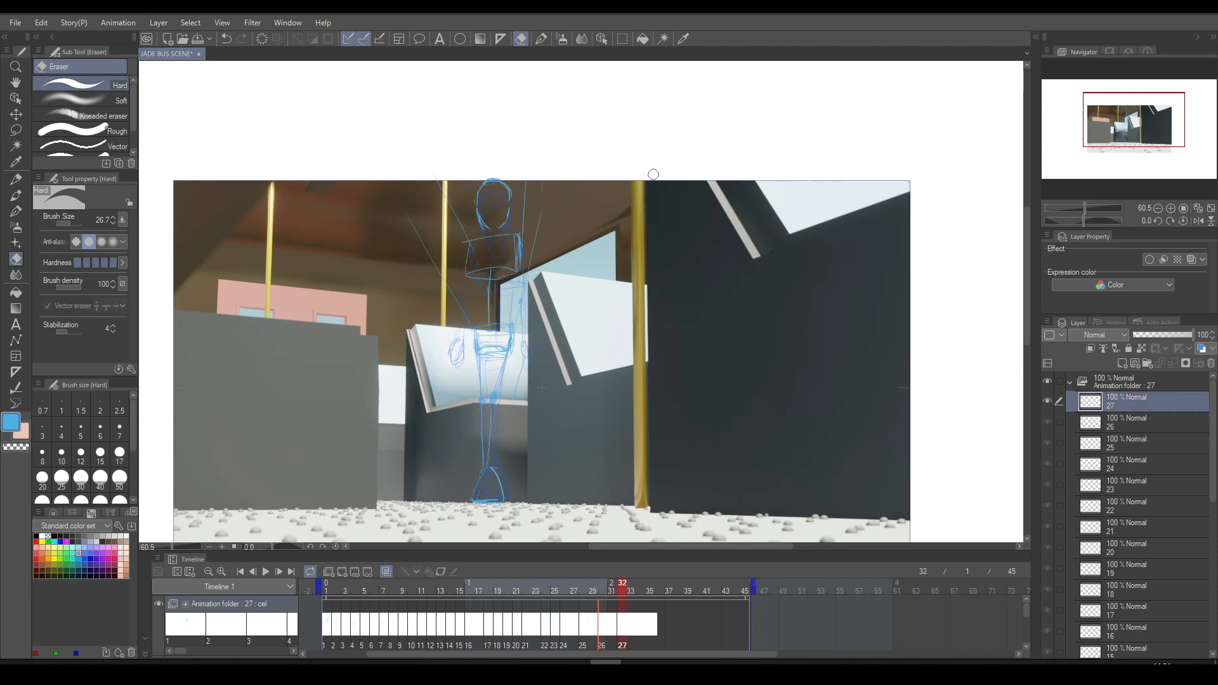
- Refine the figure's chin and shoulder lines with the Real G-Pen, checking them against the previous cel
scroll(459, 282, "up", 2)
key("p")
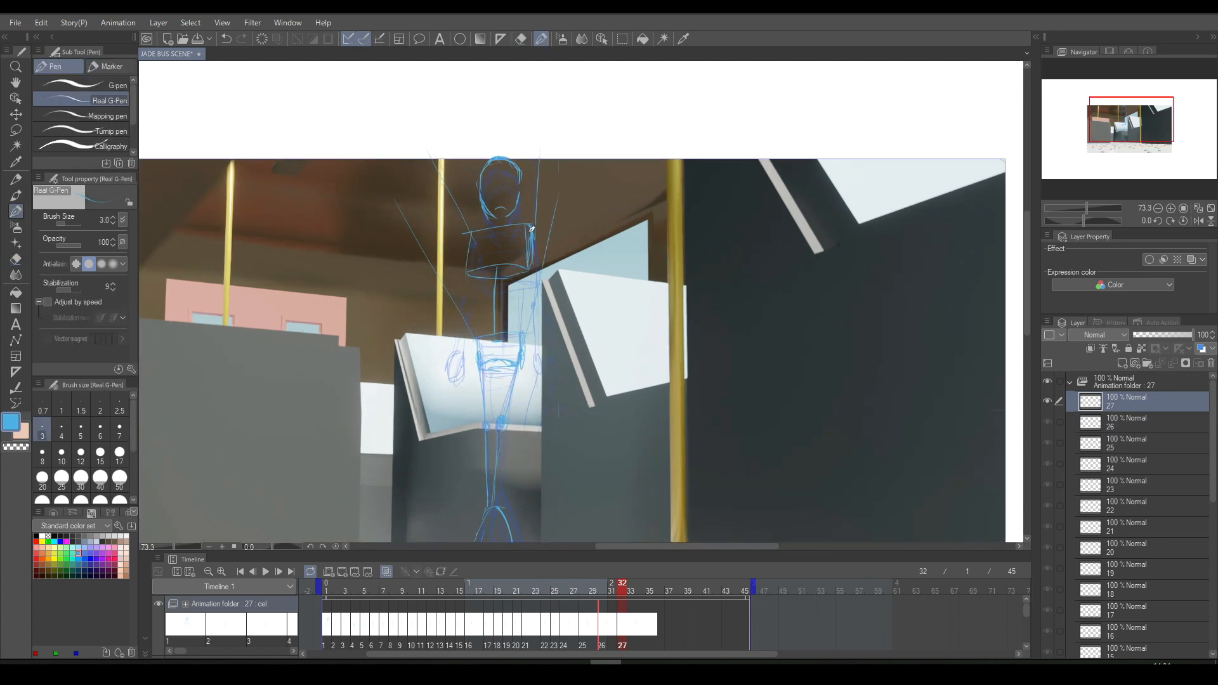
key("Left")
key("Right")
scroll(533, 226, "down", 2)
key("Left")
key("Right")
key("Left")
key("Right")
scroll(536, 225, "up", 2)
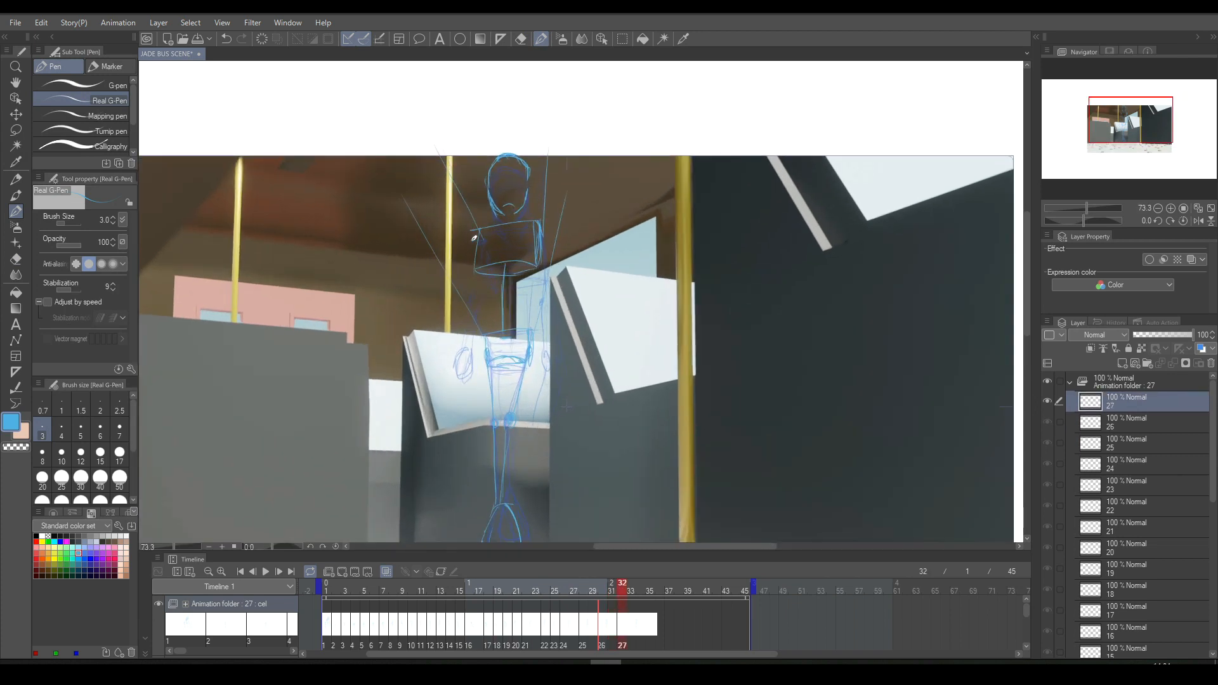
- Draw the figure's outstretched arm with its elbow joint and hand on the side nearer the pink building
mouse_move(439, 350)
left_mouse_down()
mouse_move(460, 338)
mouse_move(443, 363)
left_mouse_up()
mouse_move(451, 356)
left_mouse_down()
mouse_move(460, 328)
mouse_move(446, 354)
mouse_move(467, 323)
mouse_move(475, 243)
left_mouse_up()
scroll(526, 197, "down", 3)
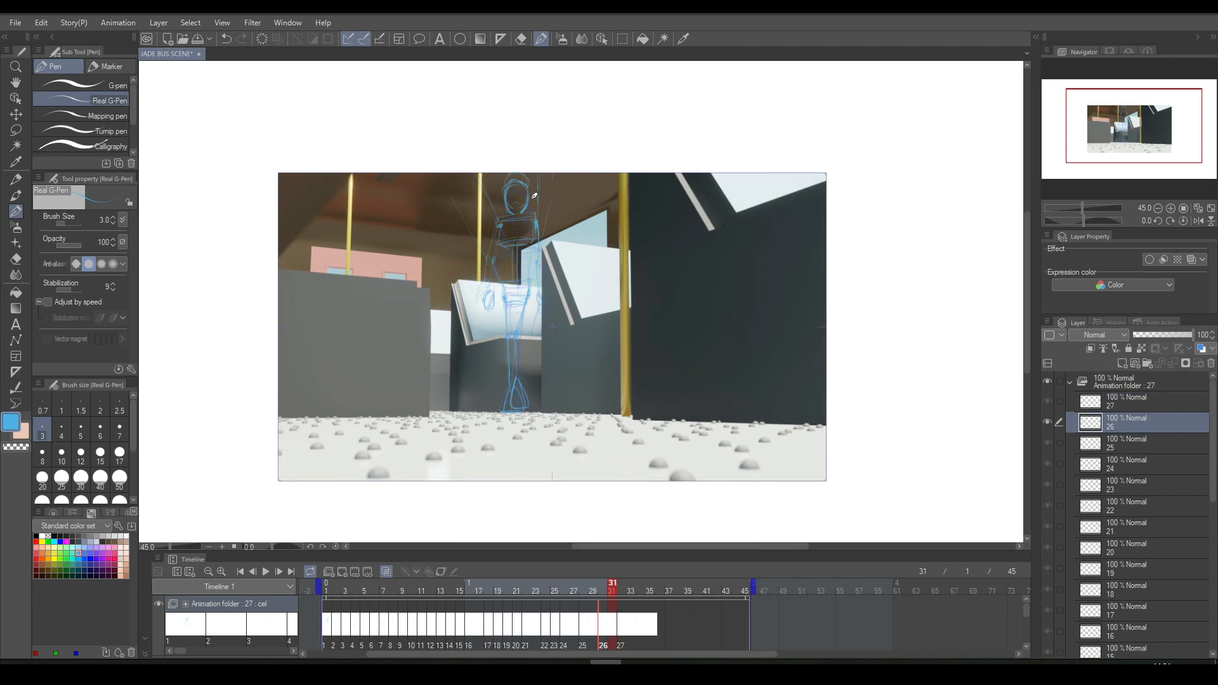
scroll(534, 201, "up", 3)
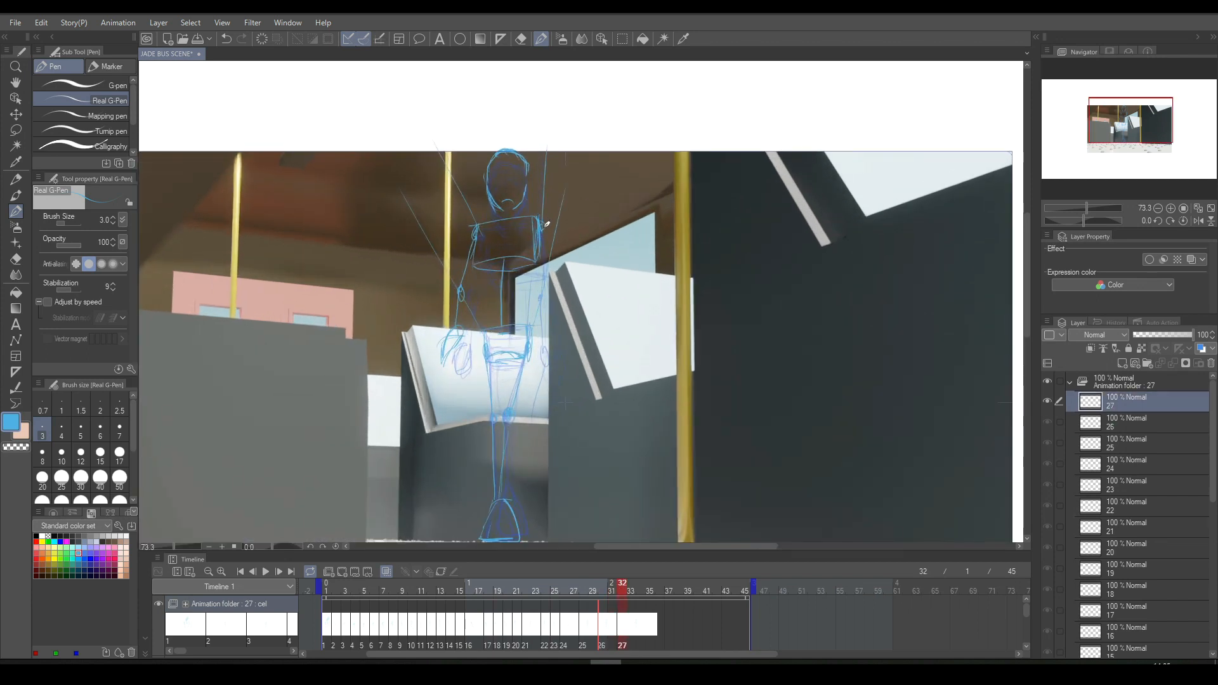
- Draw the figure's other arm hanging down beside the window and compare it with the previous cel
mouse_move(541, 238)
left_mouse_down()
mouse_move(541, 361)
mouse_move(545, 336)
mouse_move(542, 356)
mouse_move(569, 340)
mouse_move(556, 326)
mouse_move(546, 350)
mouse_move(558, 426)
left_mouse_up()
key("Left")
key("Right")
- Step back through the frames to cel 24 and play the animation to review the motion
key("Left")
key("Left")
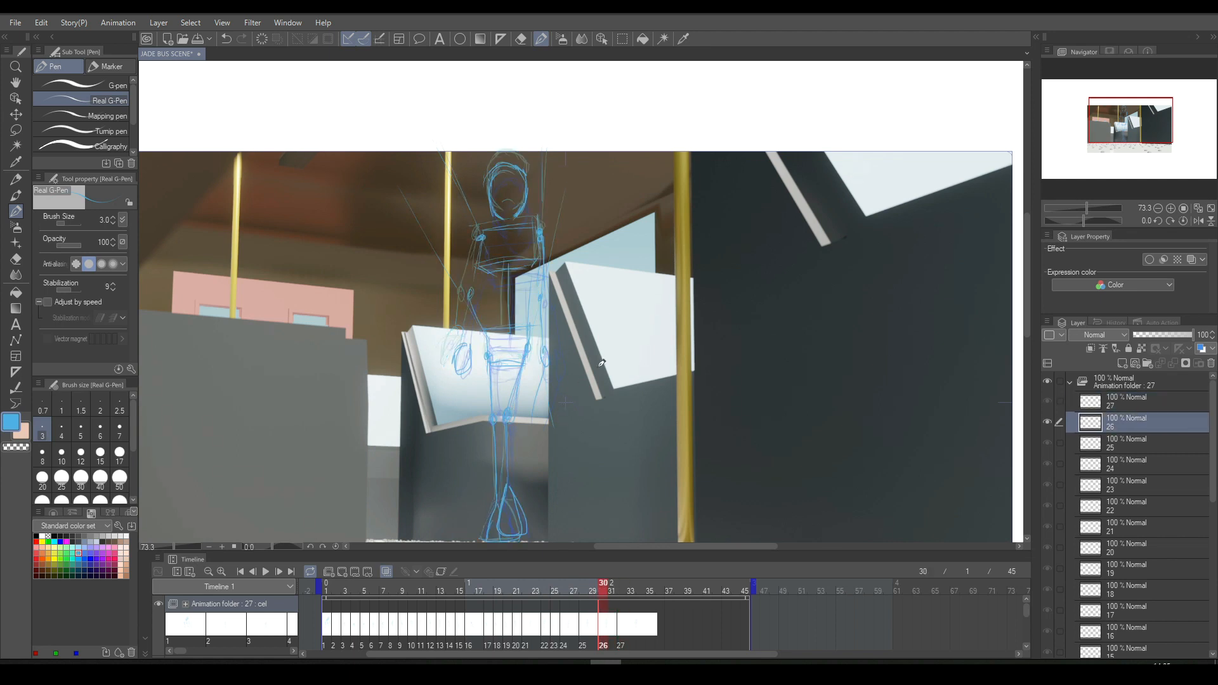
key("Left")
key("Left")
key("Left")
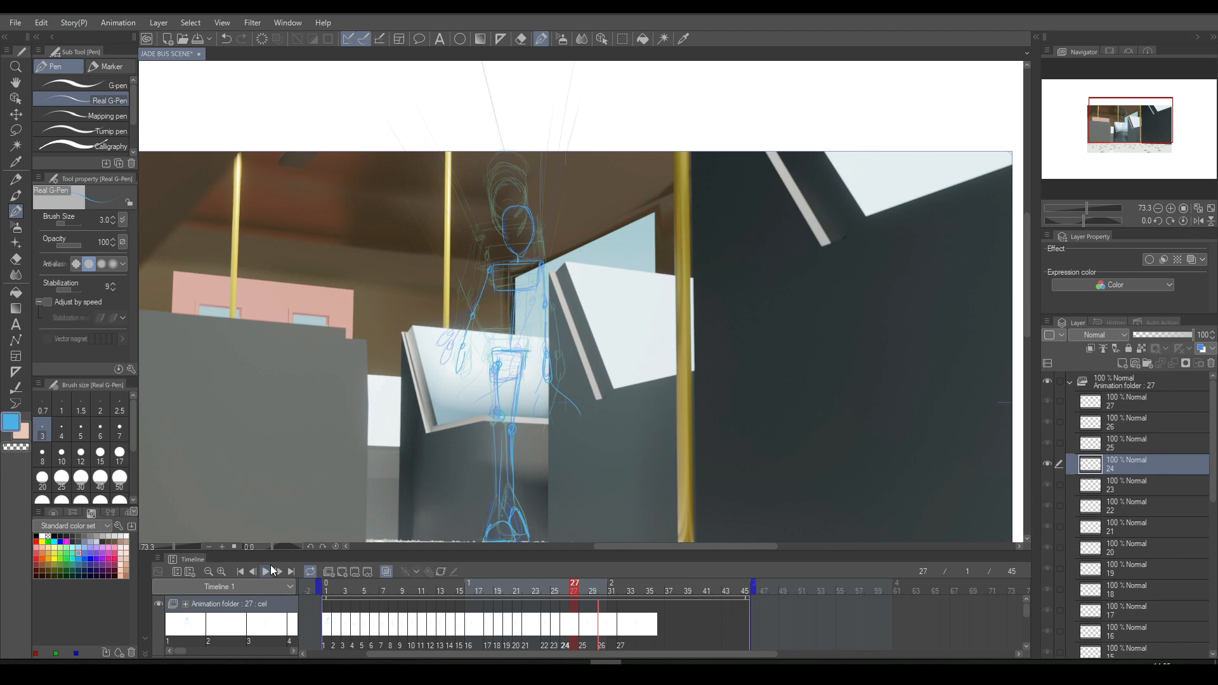
left_click(265, 570)
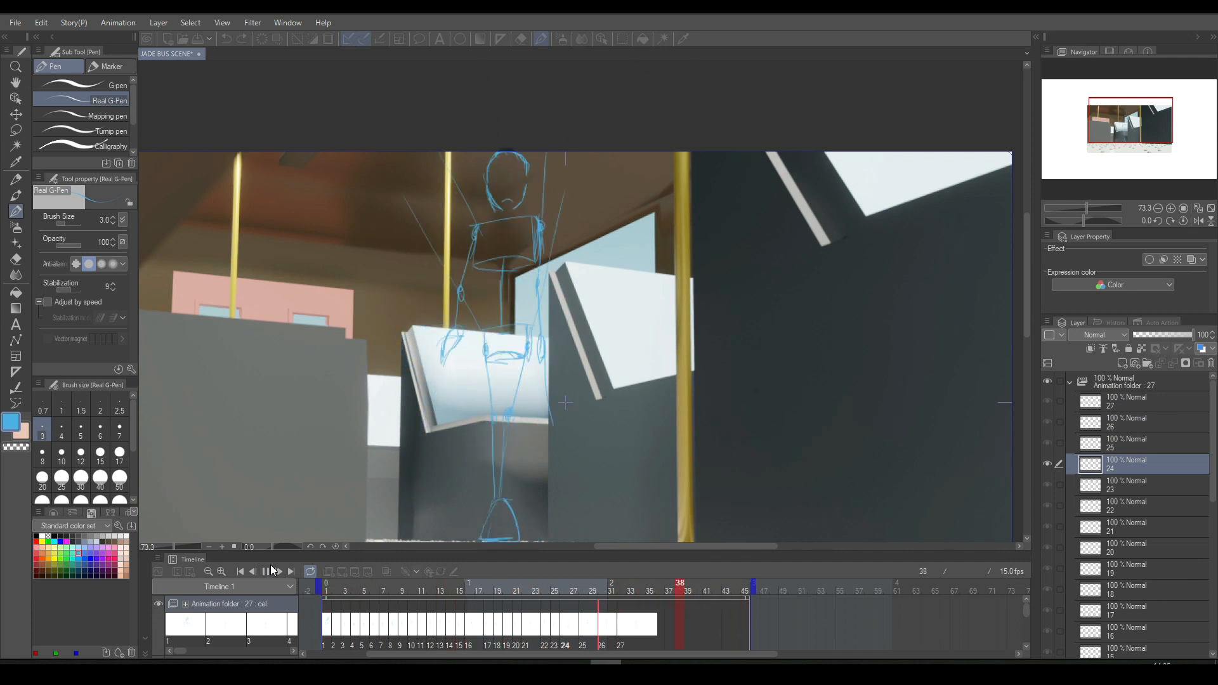
left_click(267, 570)
- Move cel 27 one frame earlier to frame 31 and play the animation to check the timing
left_click(619, 627)
left_click_drag(618, 627, 611, 624)
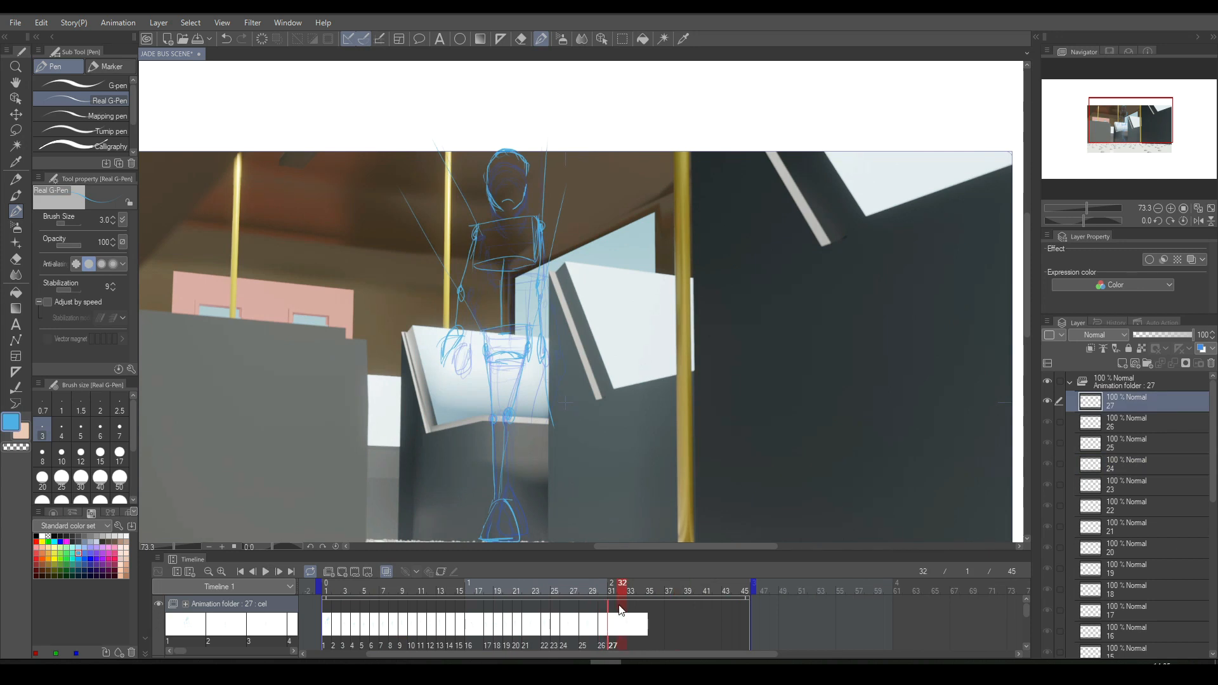
left_click(265, 572)
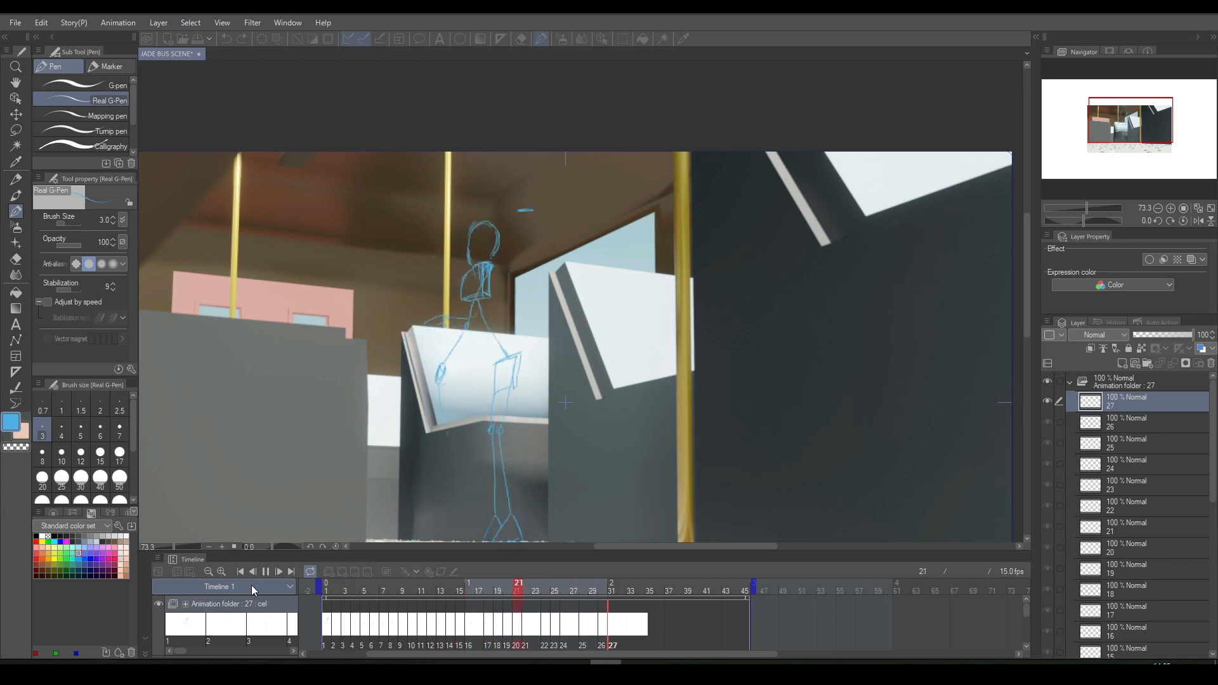
key("space")
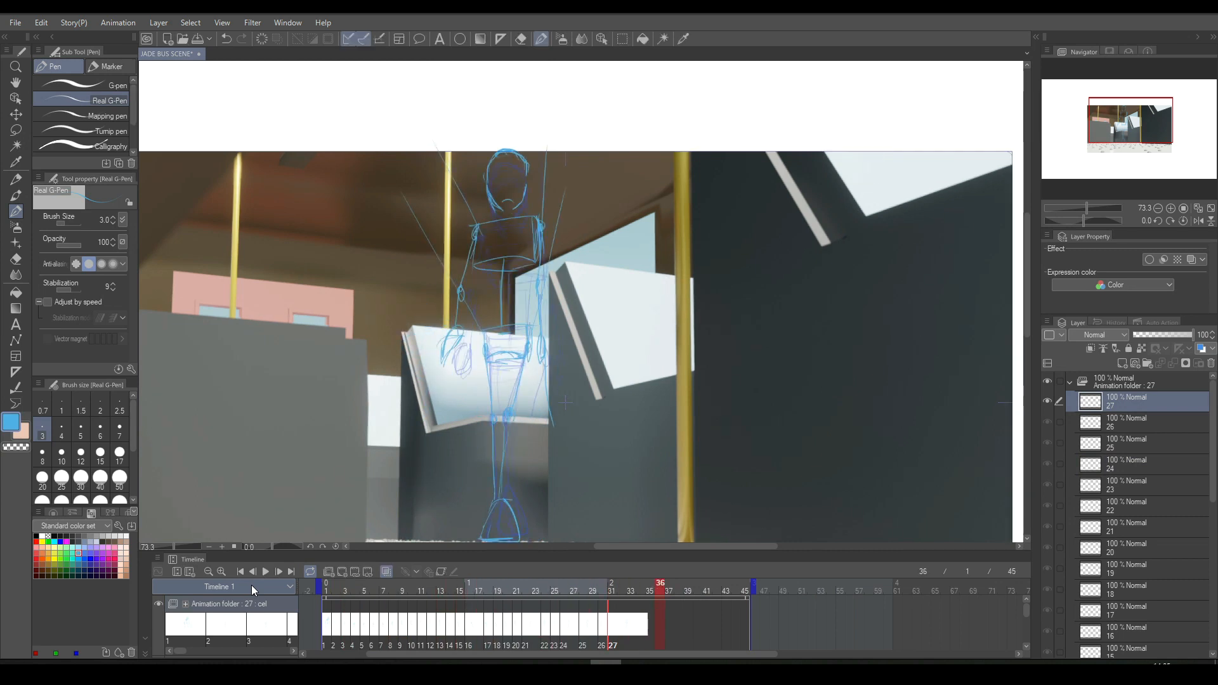
- Add a new animation cel at frame 32 and sketch curved guide lines flaring up from the shoulders and waist
left_click(622, 625)
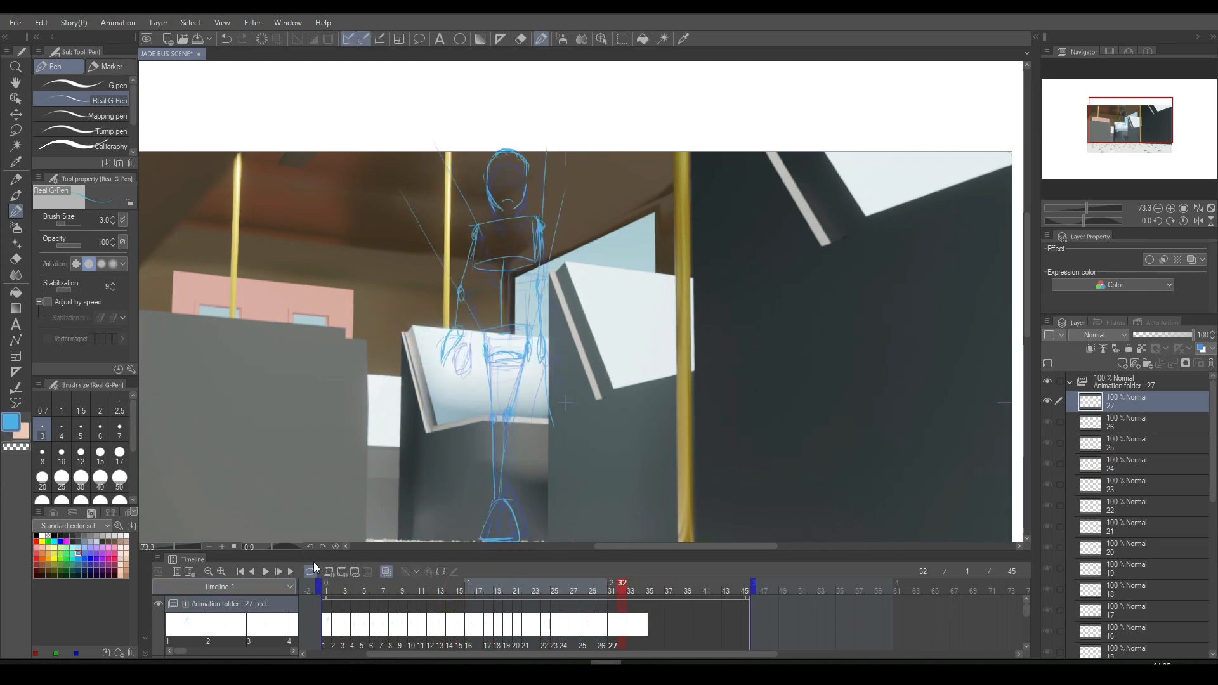
left_click(341, 573)
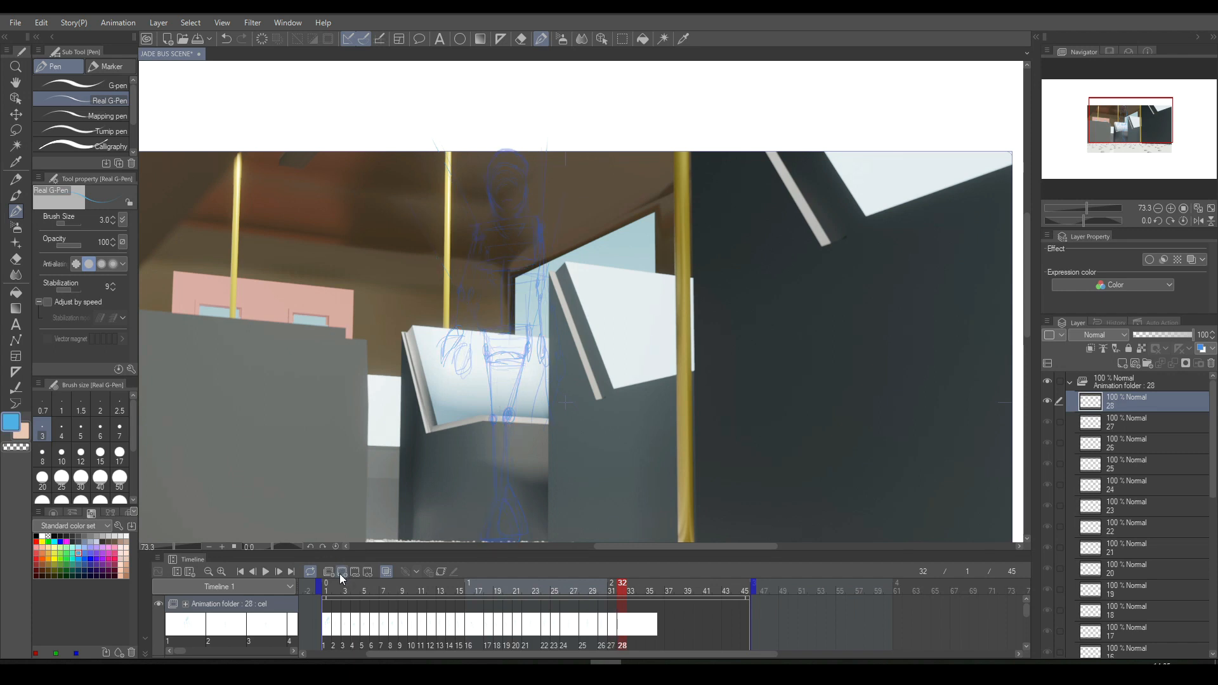
left_click_drag(478, 223, 407, 102)
key("ctrl+z")
left_click_drag(455, 188, 402, 116)
left_click_drag(543, 221, 592, 84)
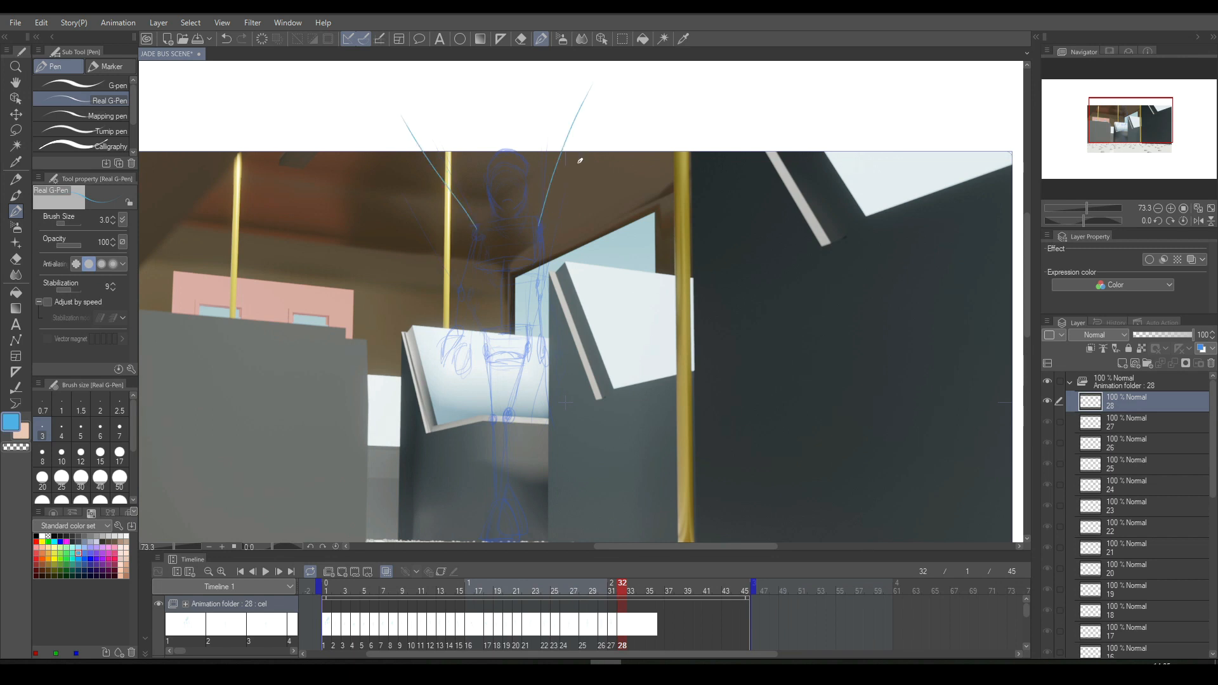
left_click_drag(448, 283, 350, 177)
left_click_drag(550, 267, 613, 124)
- Draw the chest box between the shoulder guide lines on cel 28
mouse_move(470, 210)
left_mouse_down()
mouse_move(528, 208)
mouse_move(479, 292)
left_mouse_up()
key("ctrl+z")
mouse_move(473, 212)
left_mouse_down()
mouse_move(474, 253)
mouse_move(542, 250)
left_mouse_up()
left_click_drag(535, 206, 541, 245)
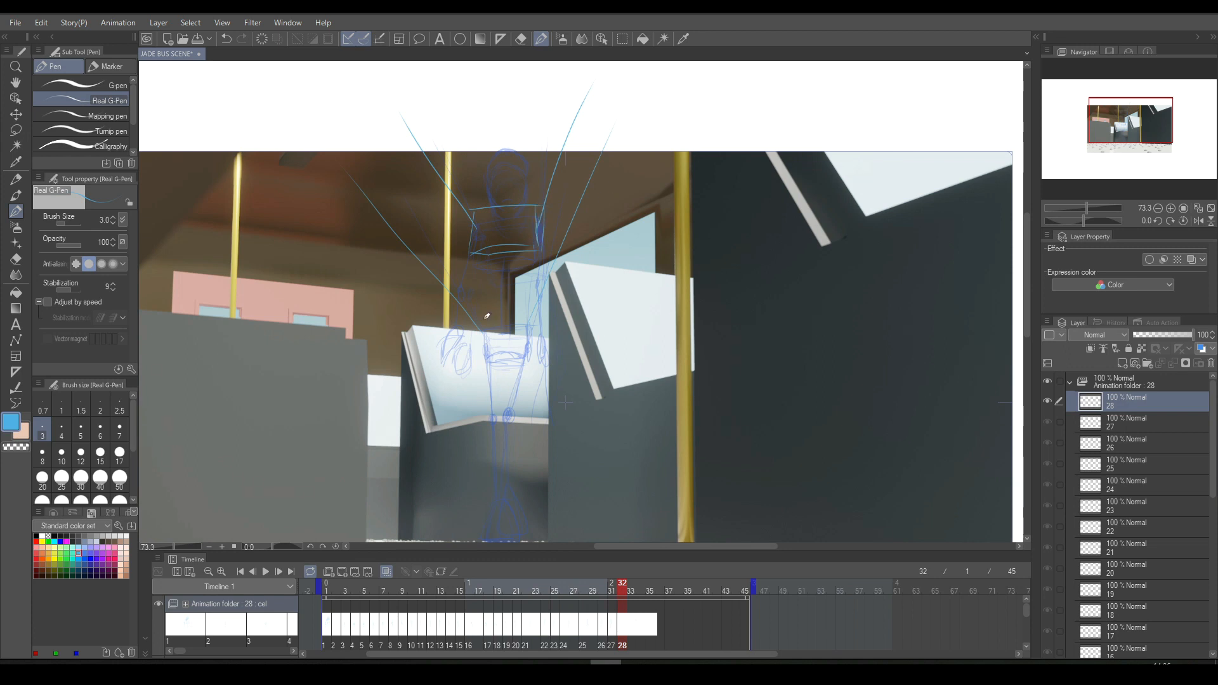
- Draw the pelvis box at the waist on cel 28 and compare the pose with the previous cel
left_click_drag(478, 326, 536, 313)
mouse_move(488, 347)
left_mouse_down()
mouse_move(517, 349)
mouse_move(480, 353)
left_mouse_up()
left_click_drag(529, 319, 525, 356)
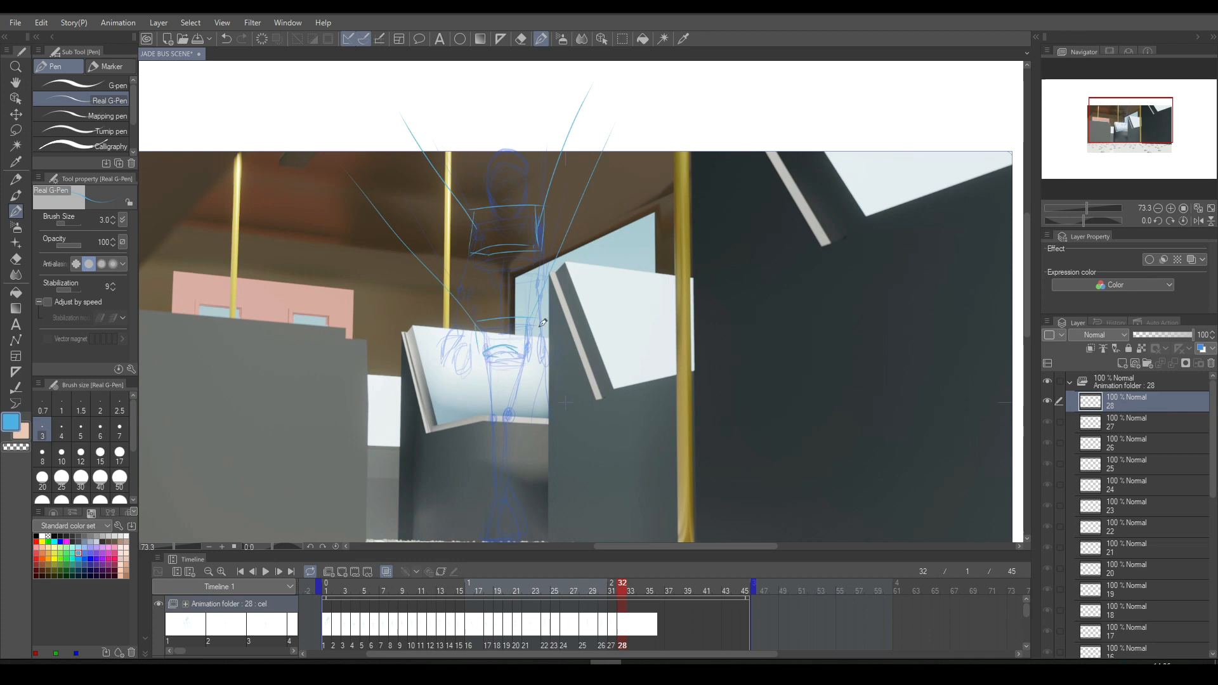
scroll(539, 319, "down", 3)
key("Left")
key("Right")
key("Left")
key("Right")
scroll(539, 311, "up", 3)
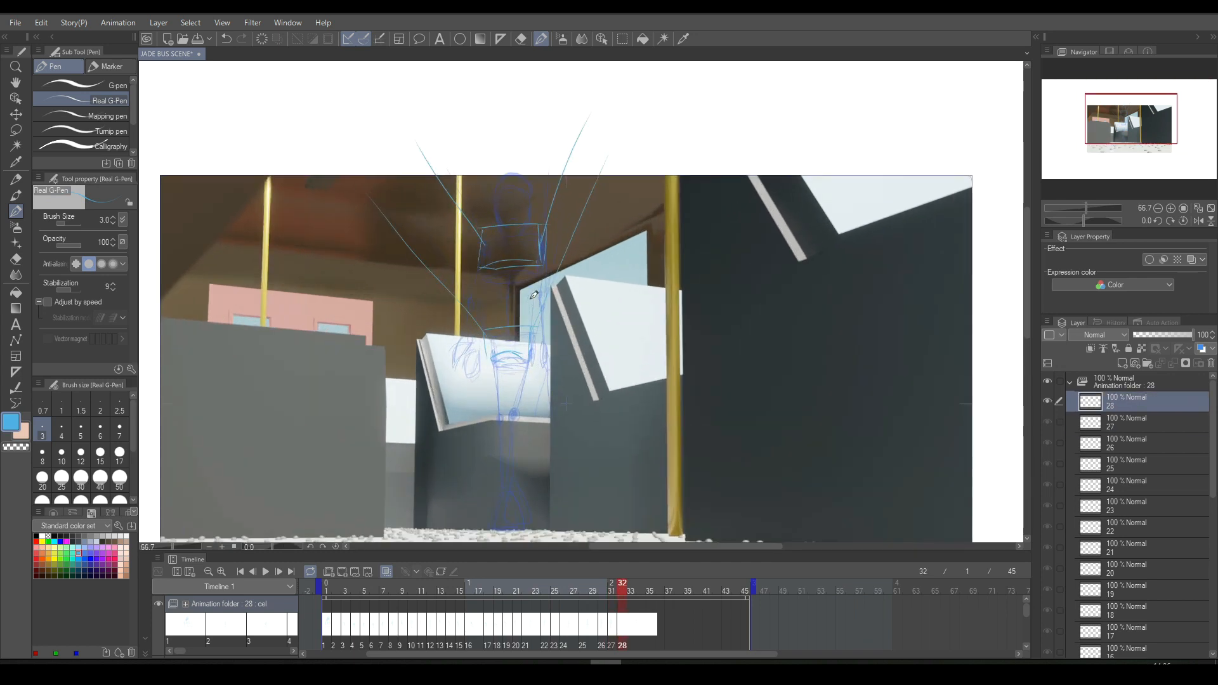
- Draw the spine line joining the chest and pelvis boxes on cel 28 and compare it with the previous cel
left_click_drag(507, 256, 510, 318)
key("Left")
key("Right")
key("Left")
key("Right")
- Step through the animation frame by frame from frame 1 to cel 28 to check the motion
left_click(311, 640)
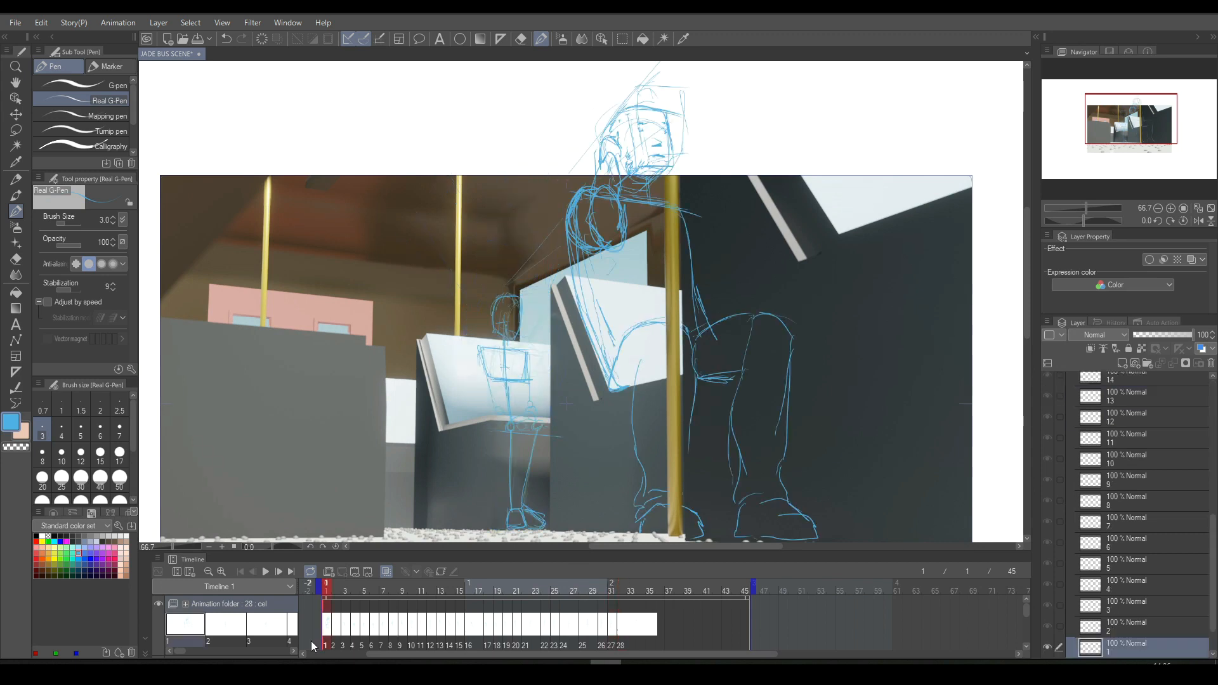
key("Right")
key("Right")
key("Right")
key("Right")
key("Right")
key("Right")
key("Right")
key("Right")
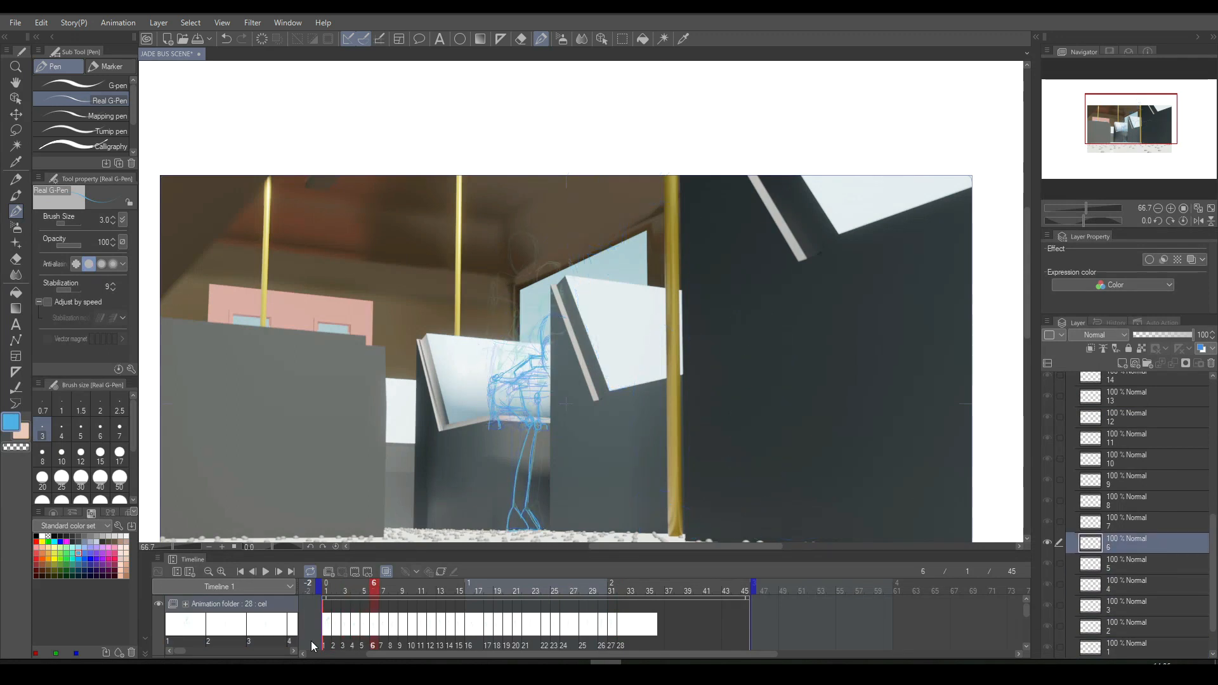
key("Right")
key("Right")
key("Right")
key("Right")
key("Right")
key("Right")
key("Right")
key("Right")
key("Right")
key("Right")
key("Right")
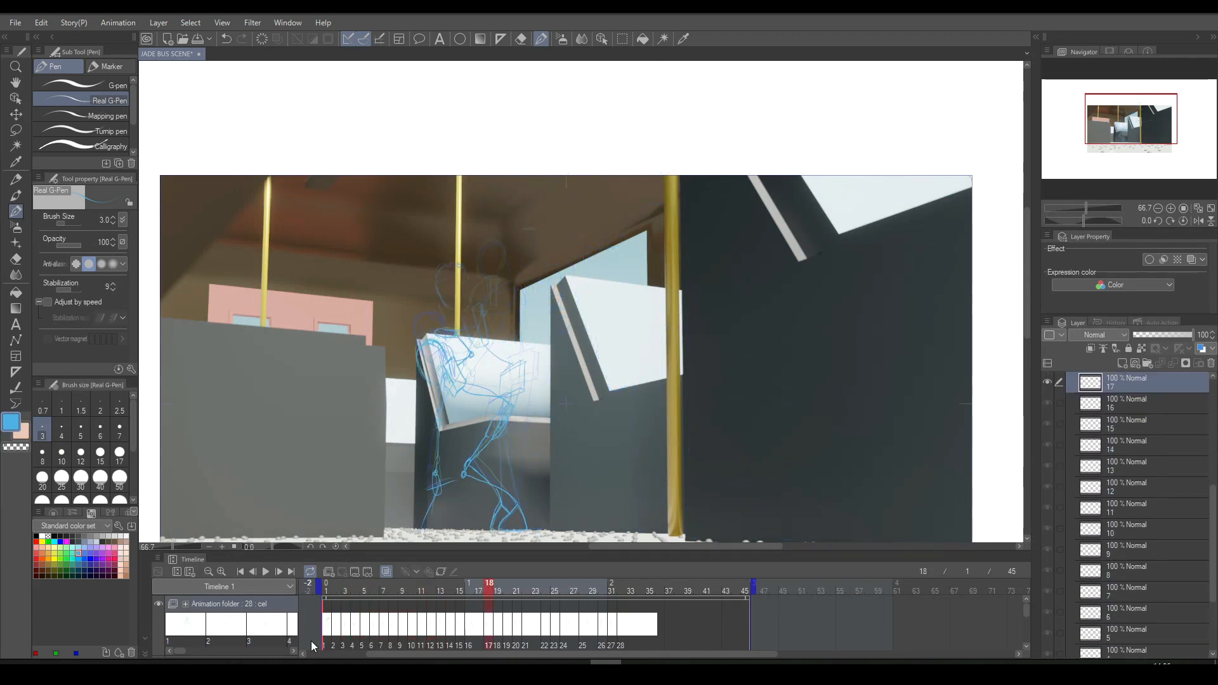
key("Right")
key("Right")
key("Right")
key("Right")
key("Right")
key("Right")
key("Right")
key("Right")
key("Right")
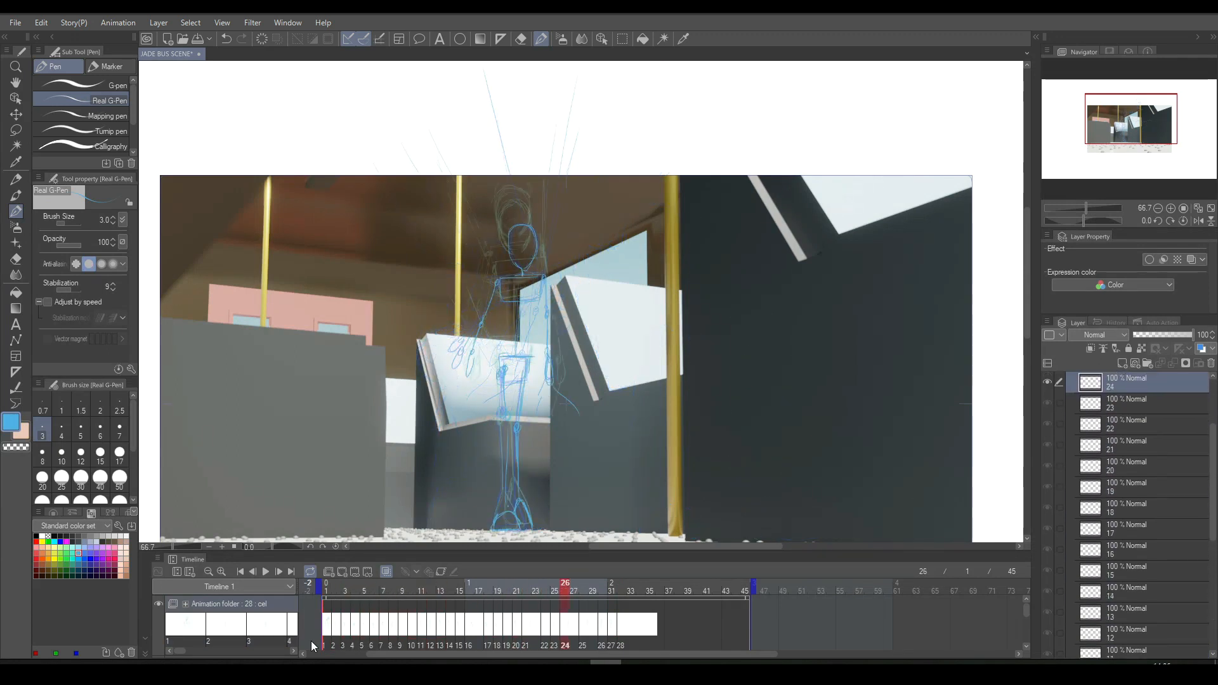
key("Right")
key("Right")
key("Right")
key("Right")
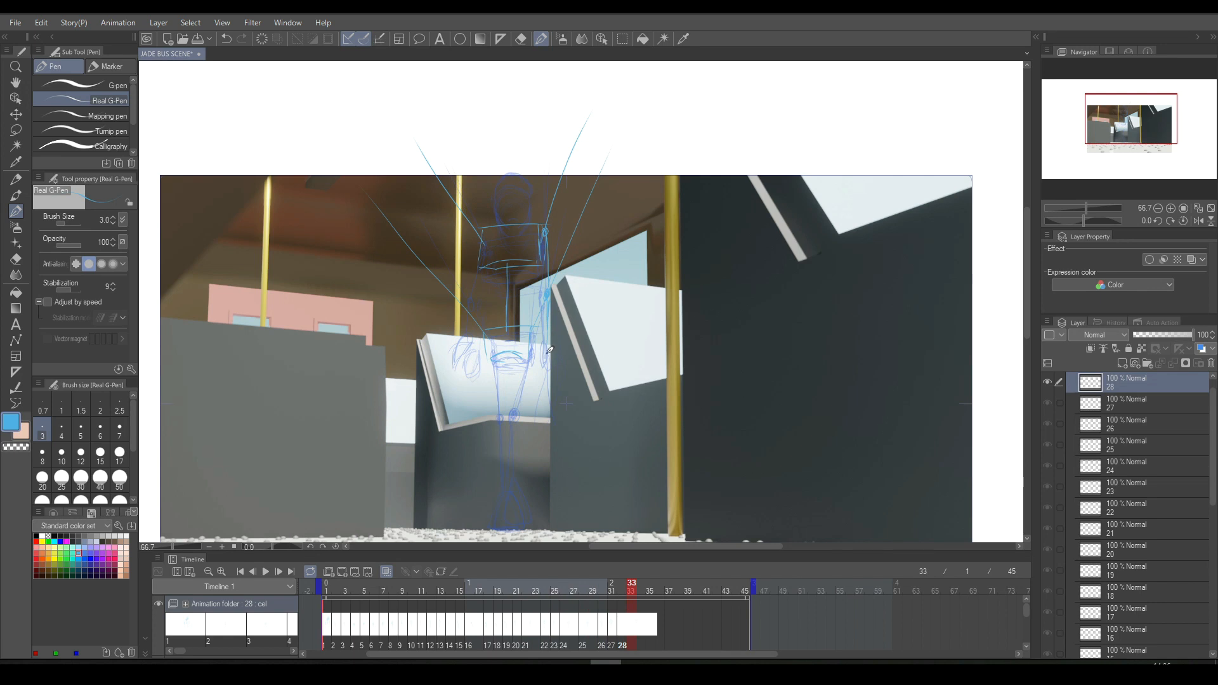
- Sketch the forearm and hand of the figure's right-hand-side arm on cel 28, checking against the neighbouring cels
key("Left")
key("Left")
key("Right")
key("Left")
key("Right")
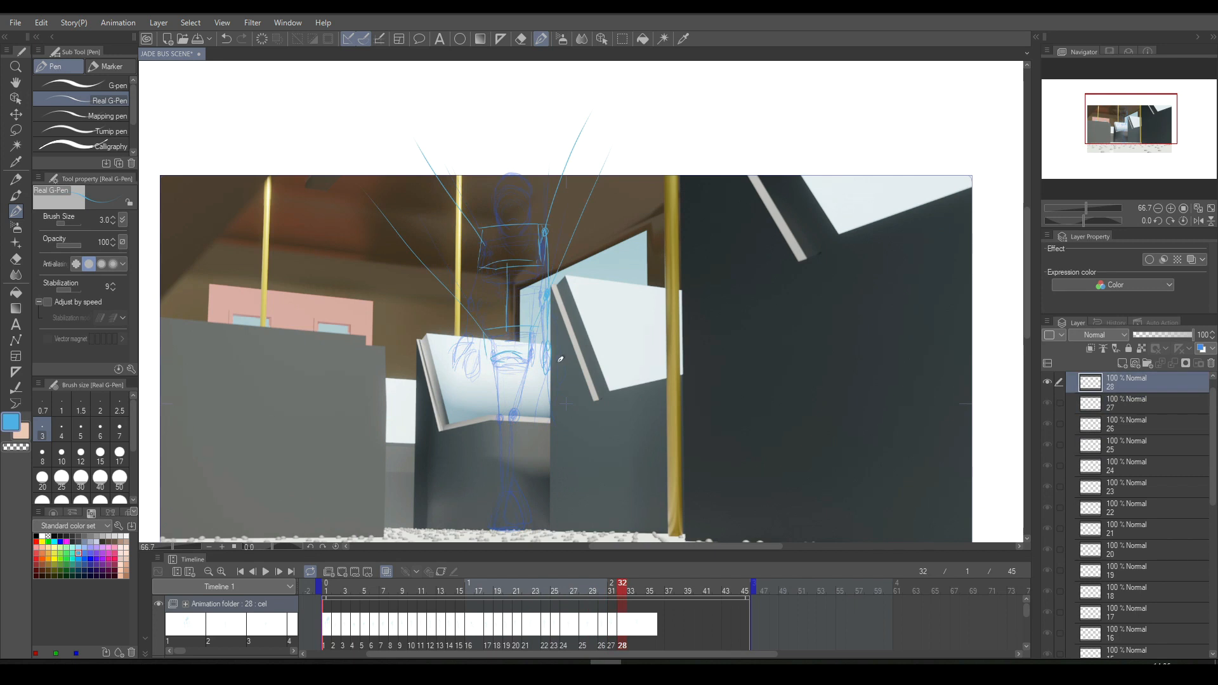
left_click(521, 39)
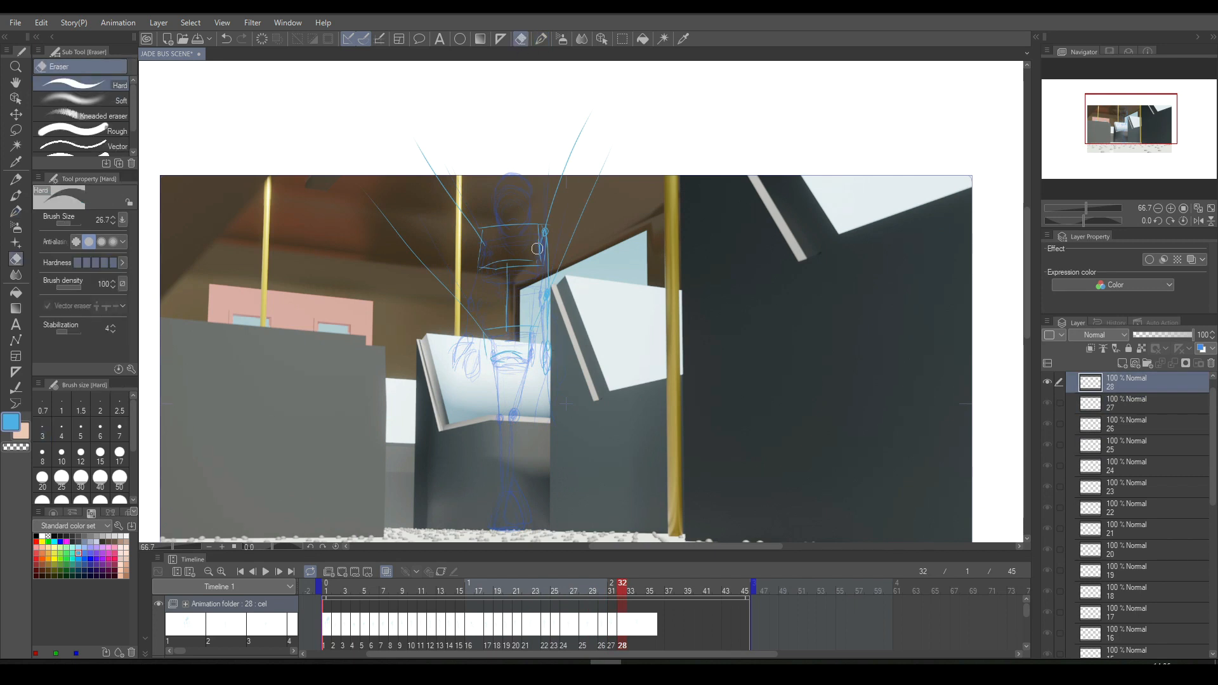
left_click(541, 39)
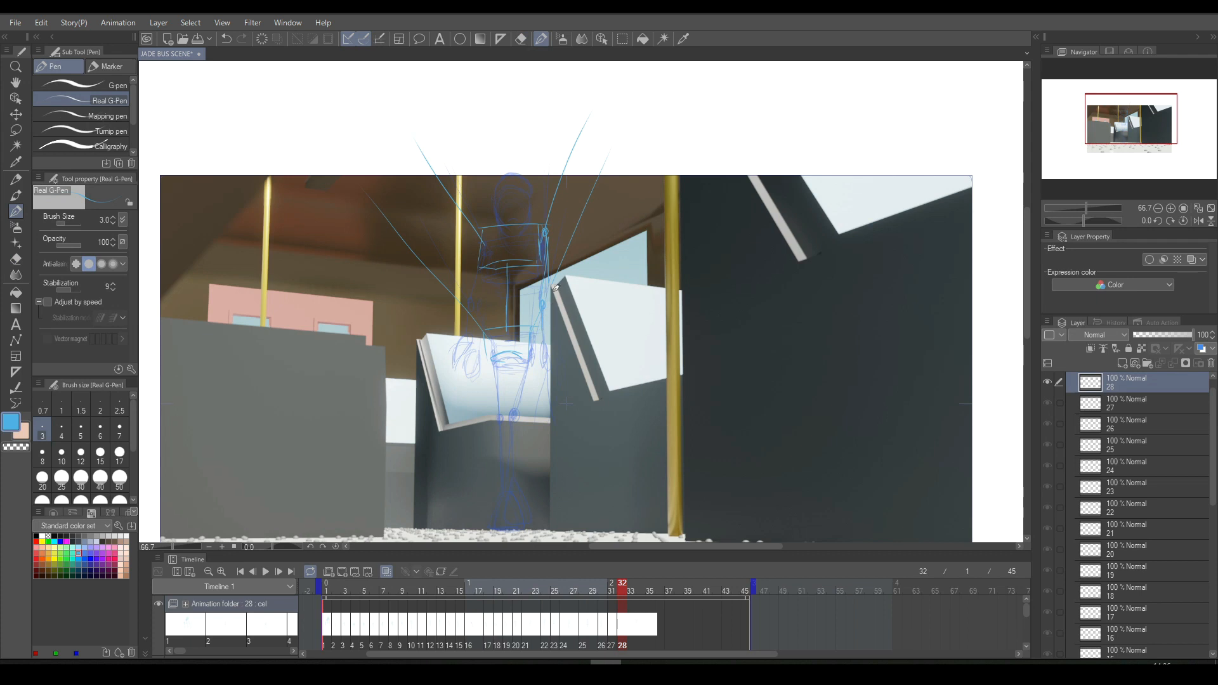
left_click_drag(549, 289, 544, 374)
key("Left")
key("Right")
- Draw the line hanging below that hand on cel 28, redoing it with a slight inward slant
mouse_move(550, 357)
left_mouse_down()
mouse_move(546, 437)
mouse_move(551, 379)
mouse_move(550, 420)
left_mouse_up()
key("Left")
key("Left")
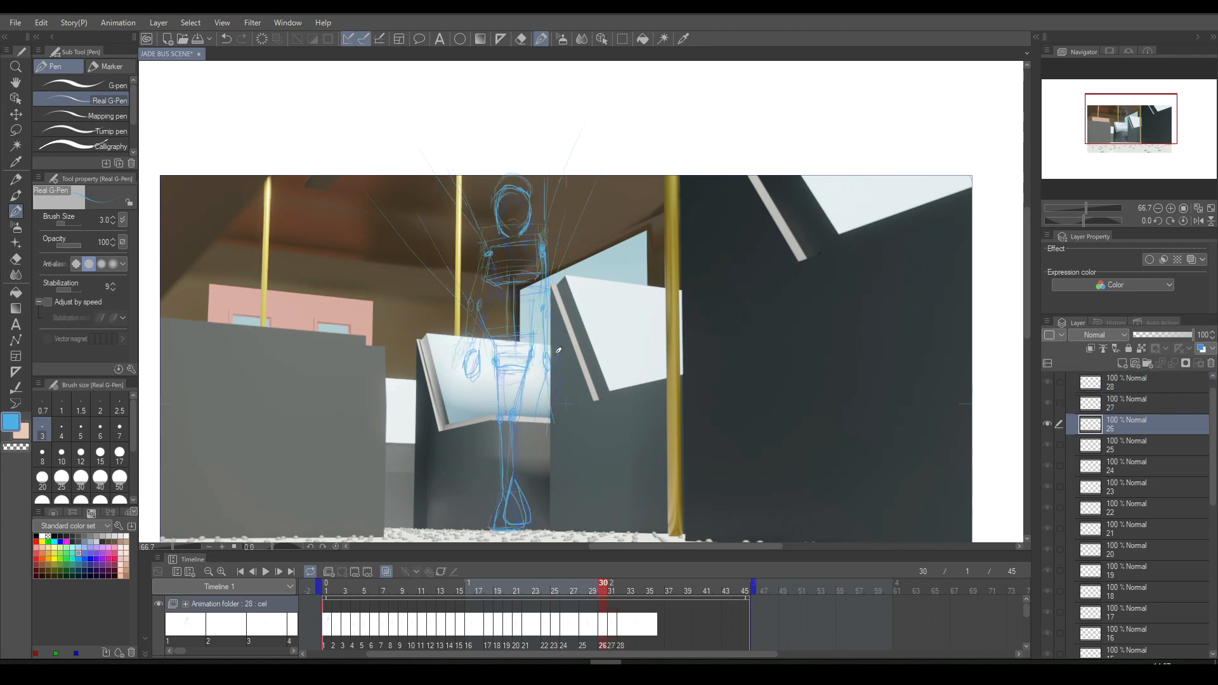
key("Right")
key("Right")
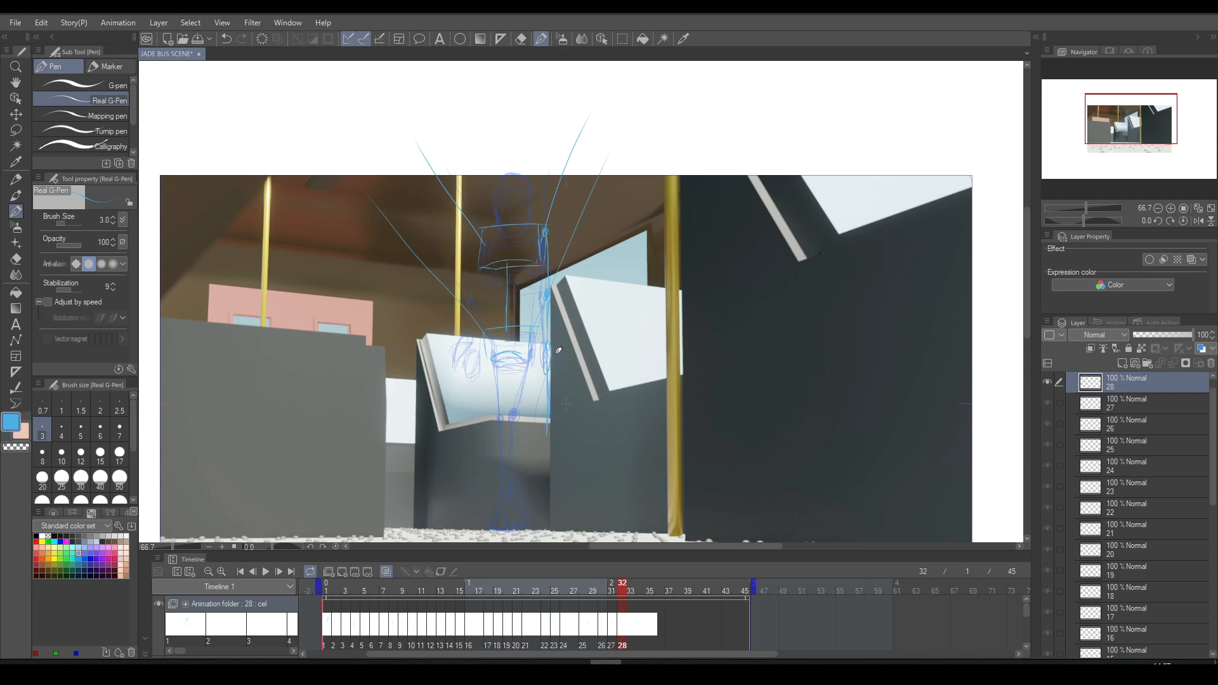
key("ctrl+z")
left_click_drag(548, 368, 541, 424)
key("Left")
key("Right")
key("Left")
key("Right")
- Sketch the opposite arm with its hand, plus one lower leg and foot, on cel 28 and compare with previous cels
left_click_drag(479, 245, 471, 298)
mouse_move(465, 345)
left_mouse_down()
mouse_move(465, 373)
mouse_move(470, 344)
left_mouse_up()
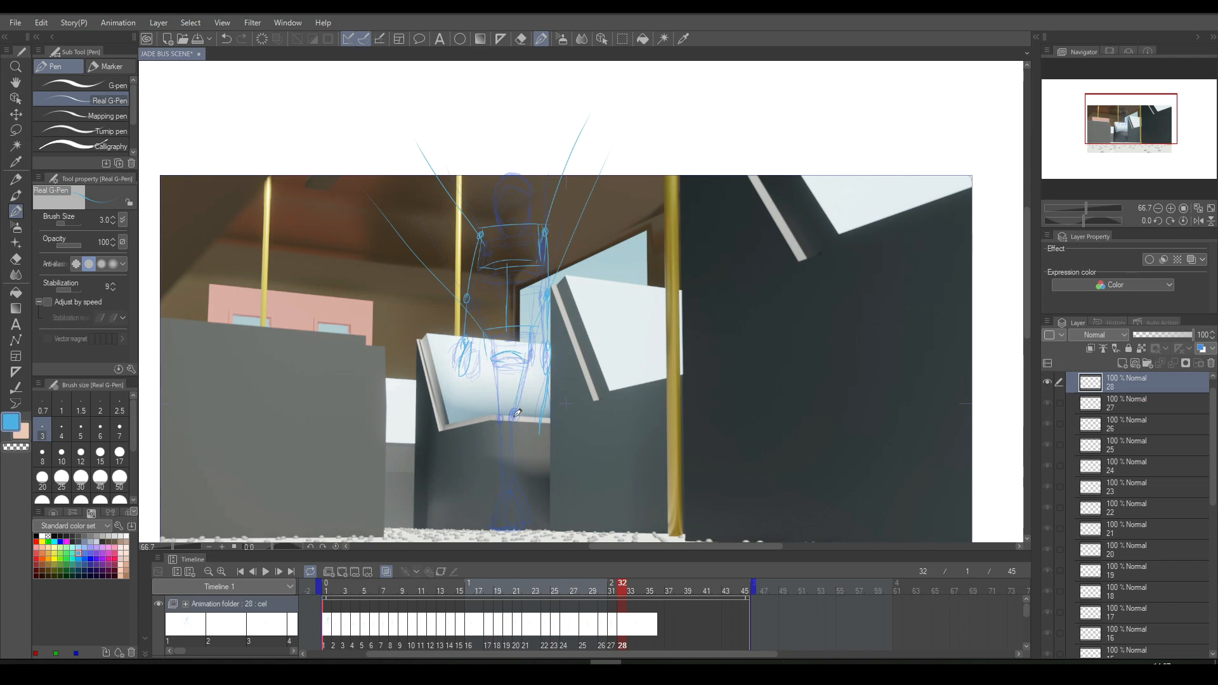
left_click_drag(516, 424, 496, 524)
key("Left")
key("Left")
key("Right")
key("Right")
- Lasso the torso and arms on cel 28, shift them slightly upward and clear the selection
left_click(622, 38)
mouse_move(492, 137)
left_mouse_down()
mouse_move(455, 206)
mouse_move(418, 356)
mouse_move(439, 397)
mouse_move(524, 359)
mouse_move(534, 368)
mouse_move(530, 435)
mouse_move(554, 447)
mouse_move(596, 292)
mouse_move(565, 164)
left_mouse_up()
left_click(553, 474)
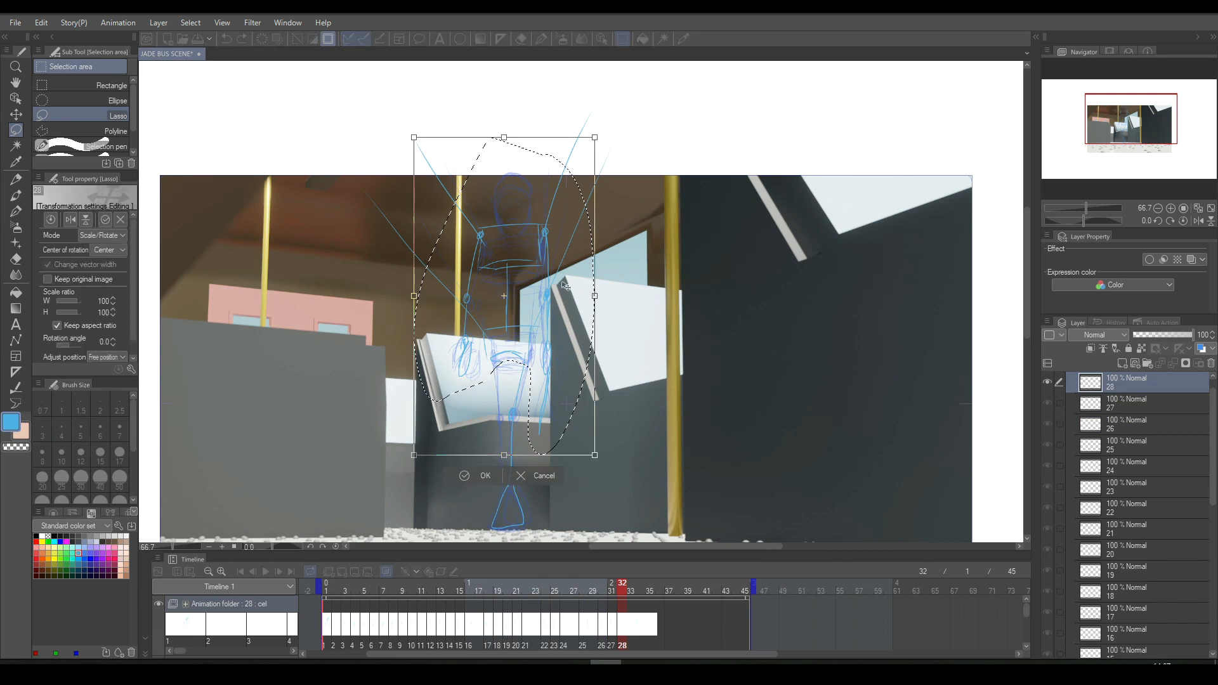
left_click(490, 462)
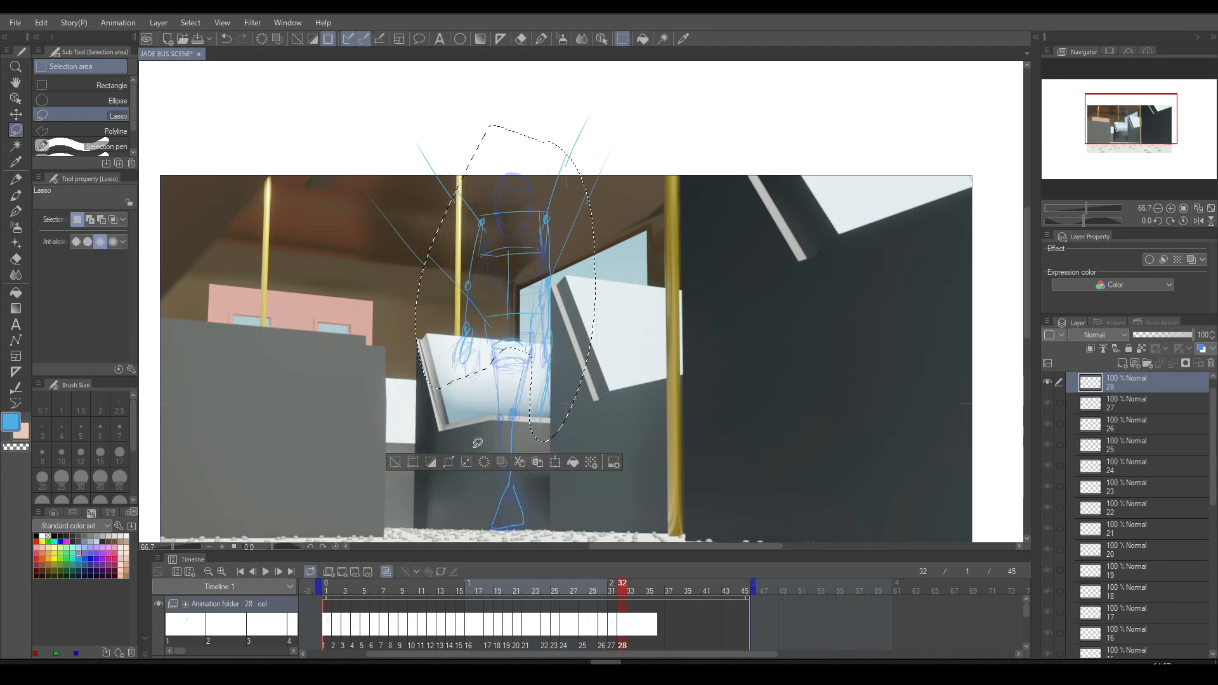
left_click(399, 463)
left_click(541, 39)
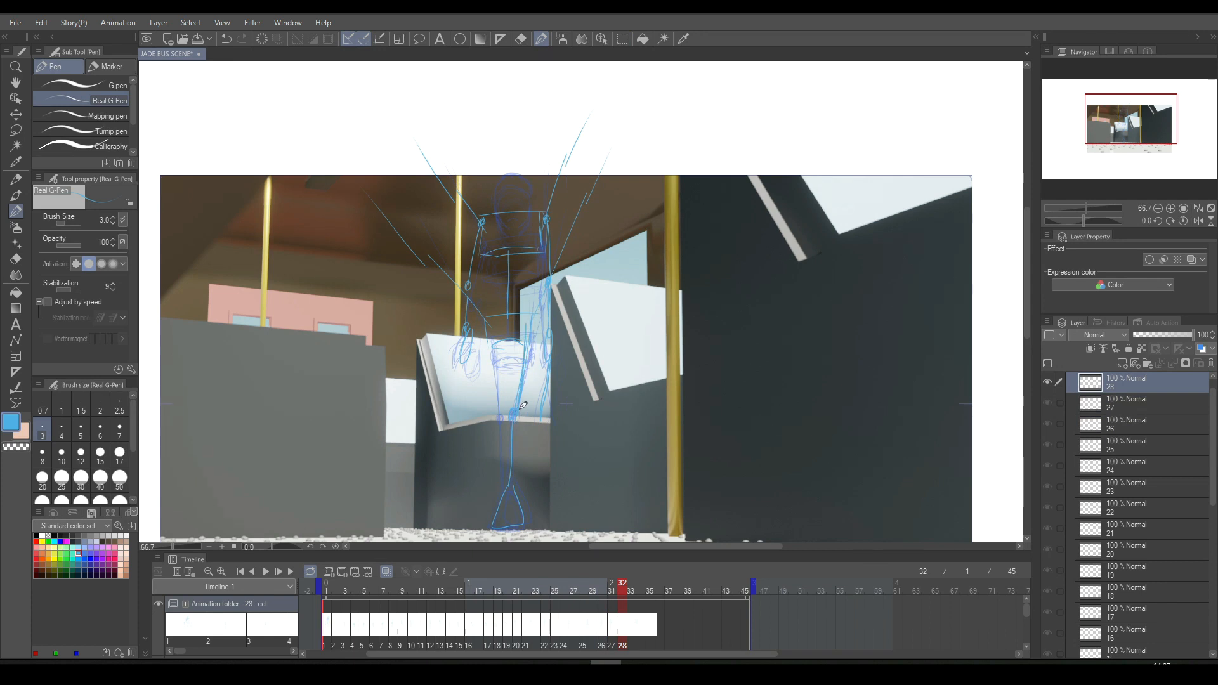
- Sketch the second leg from hip to ankle and finish the feet on cel 28
key("Left")
key("Right")
key("Left")
key("Right")
key("ctrl+z")
left_click_drag(489, 342, 490, 396)
left_click_drag(488, 354, 499, 500)
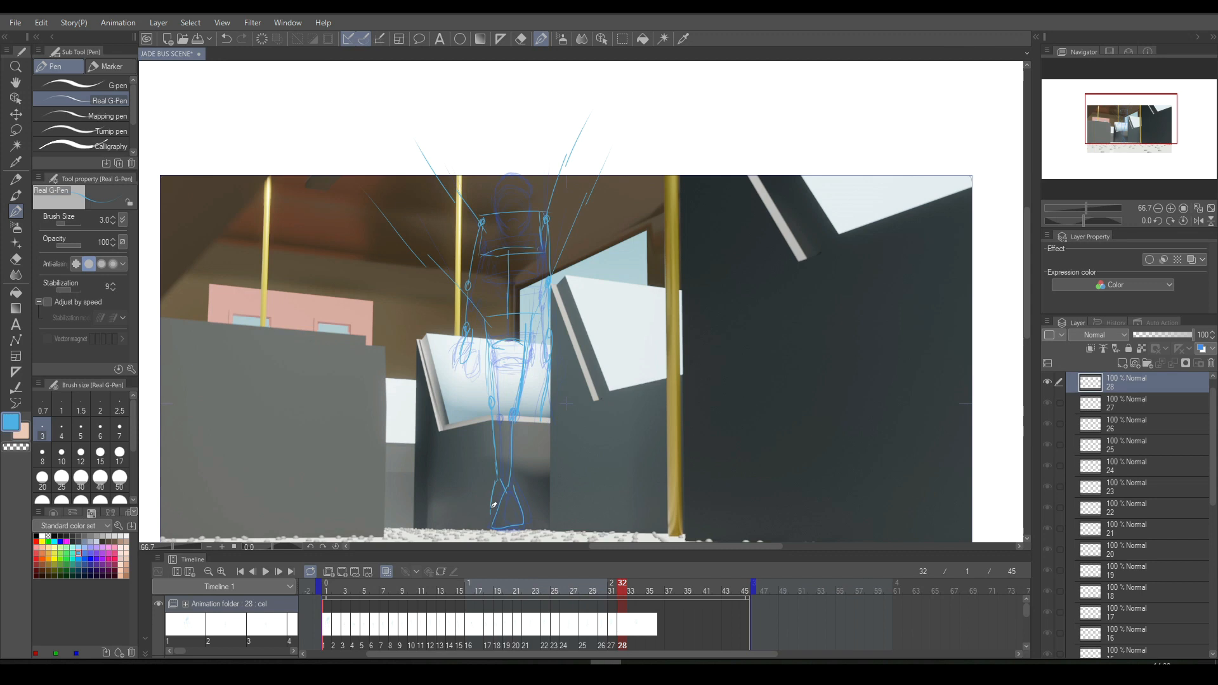
left_click_drag(517, 529, 527, 527)
- Compare cel 28 with the previous pose and sketch the rounded head above the chest box
key("Left")
key("Right")
key("Left")
key("Right")
mouse_move(496, 184)
left_mouse_down()
mouse_move(495, 151)
mouse_move(523, 150)
mouse_move(505, 140)
mouse_move(501, 151)
mouse_move(526, 148)
mouse_move(531, 184)
left_mouse_up()
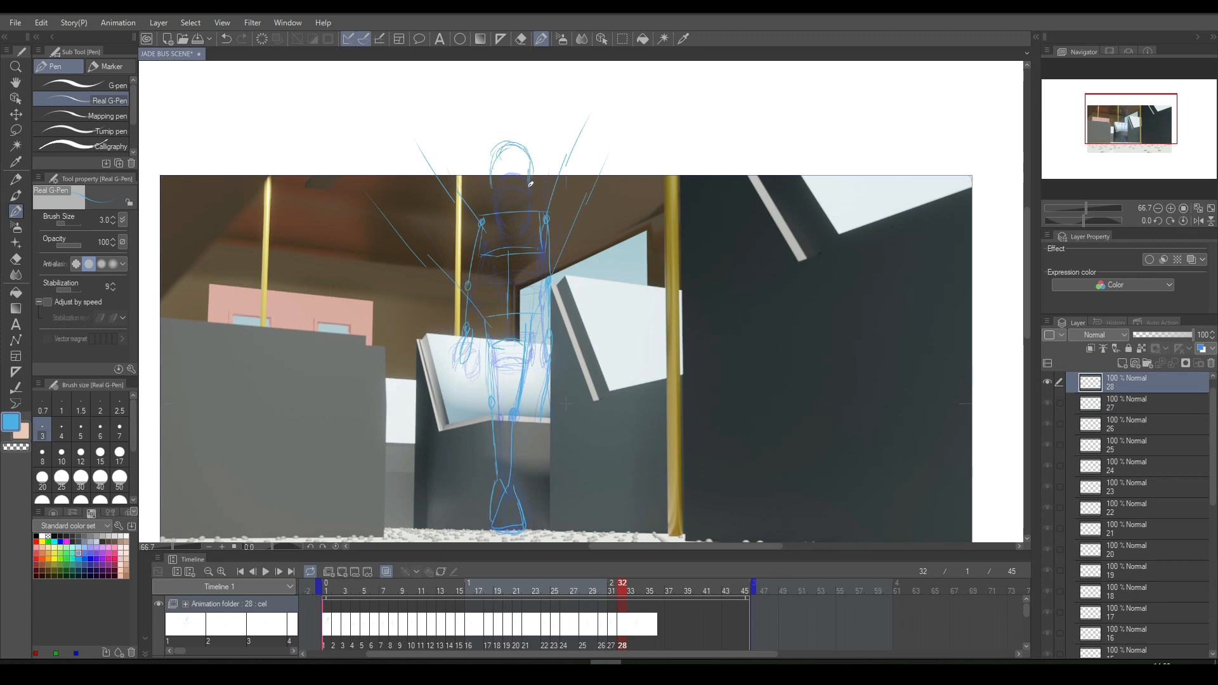
left_click_drag(519, 144, 496, 172)
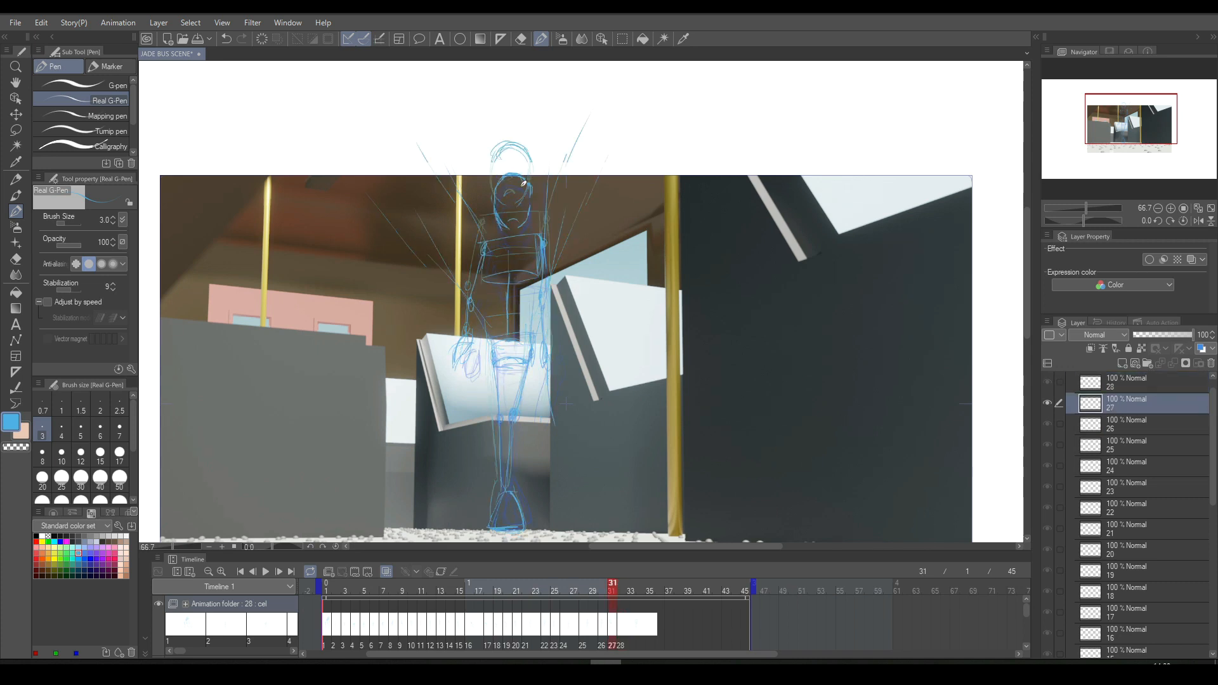
- Draw a long curved guide line across the floor from below the feet on cel 28, replacing the first attempt
scroll(524, 183, "down", 1)
mouse_move(501, 471)
left_mouse_down()
mouse_move(470, 494)
mouse_move(194, 516)
left_mouse_up()
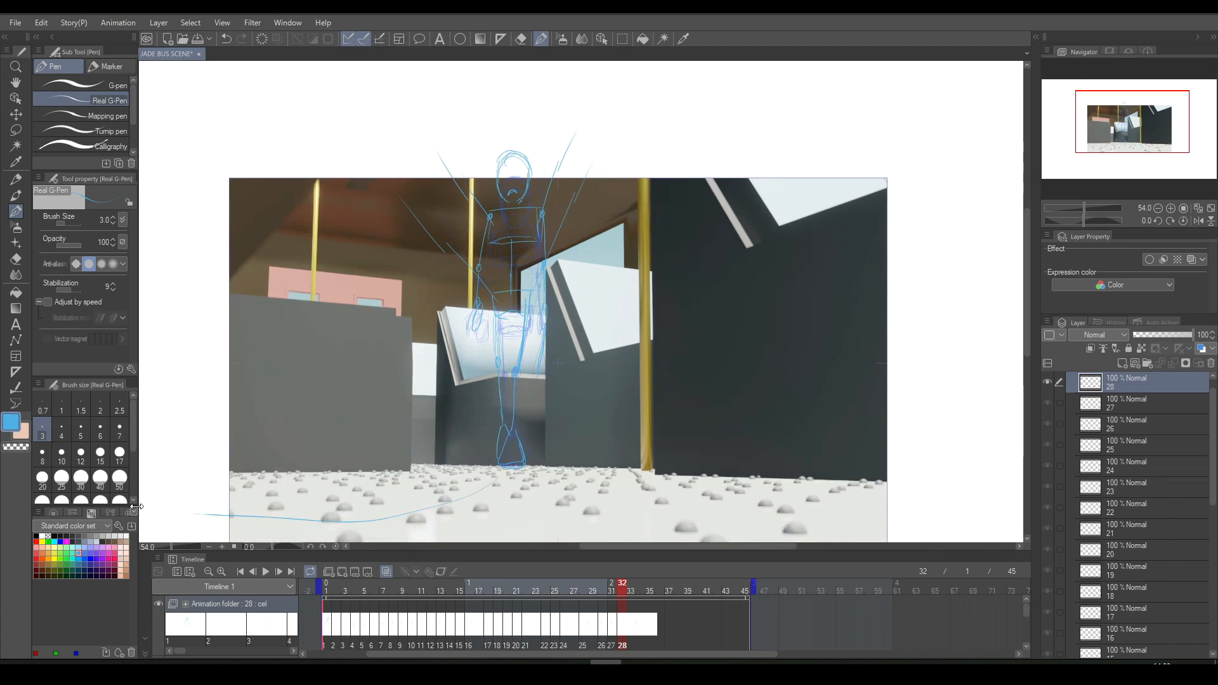
scroll(163, 493, "down", 1)
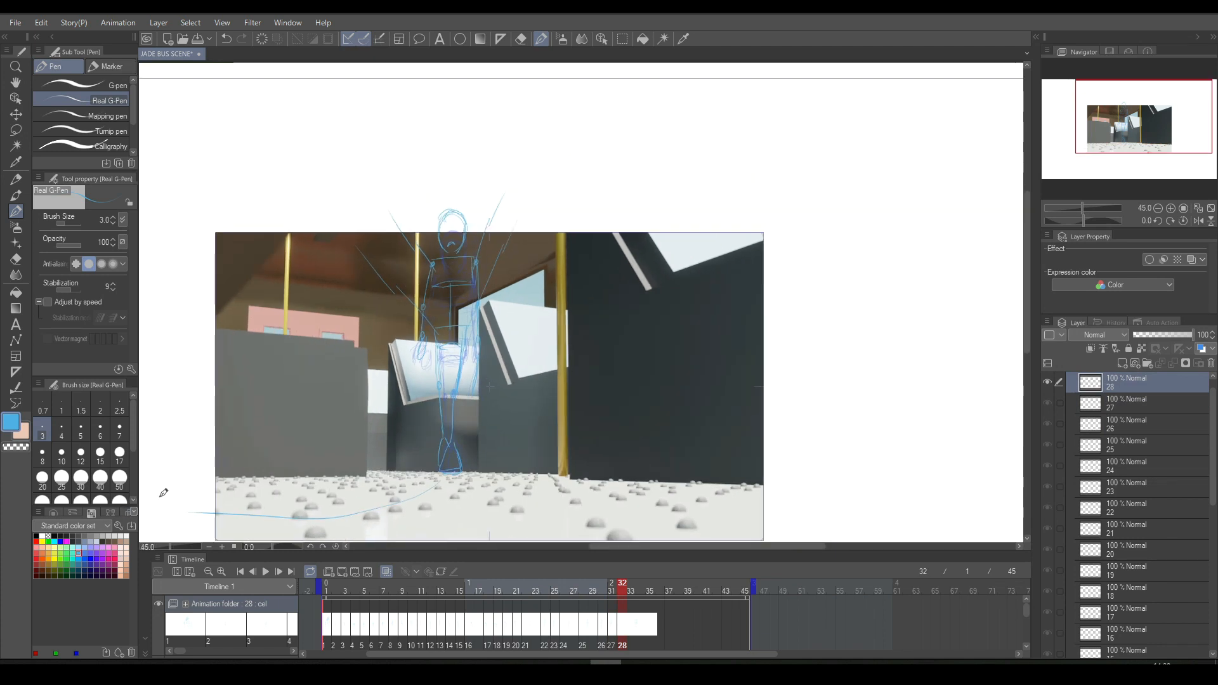
left_click_drag(1022, 256, 1025, 294)
key("ctrl+z")
left_click_drag(444, 386, 506, 382)
mouse_move(451, 364)
left_mouse_down()
mouse_move(478, 383)
mouse_move(137, 442)
left_mouse_up()
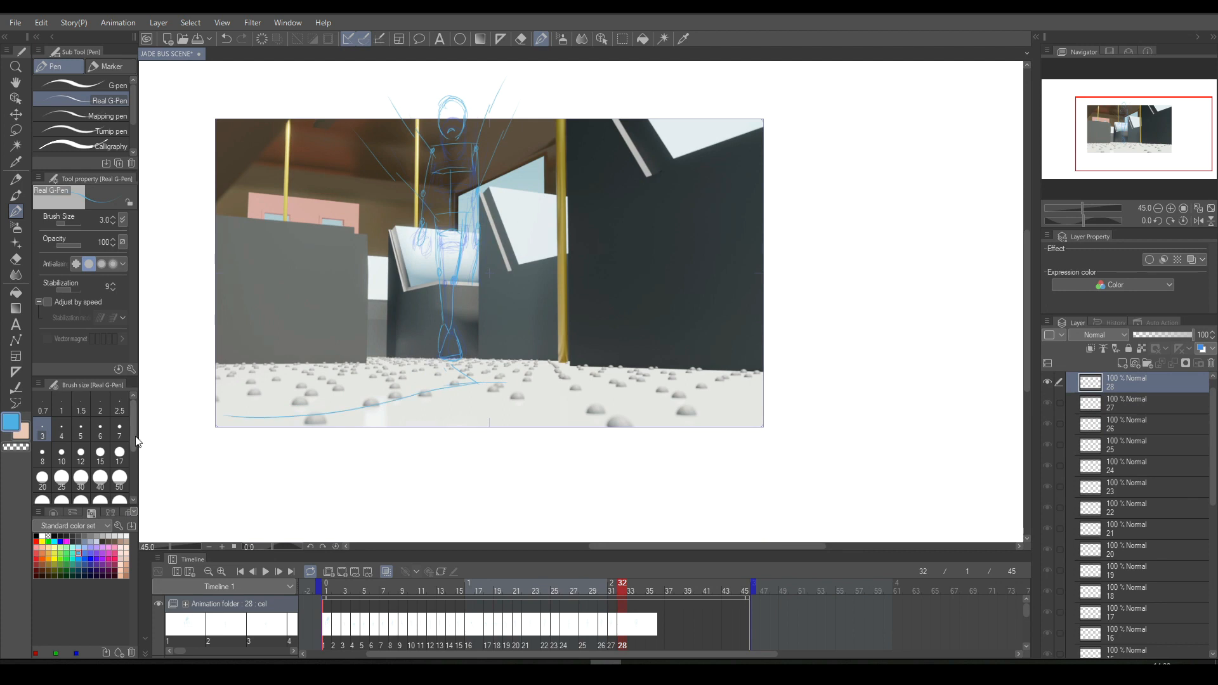
- Save the file and play the animation to check the new pose
left_click_drag(1029, 272, 1030, 232)
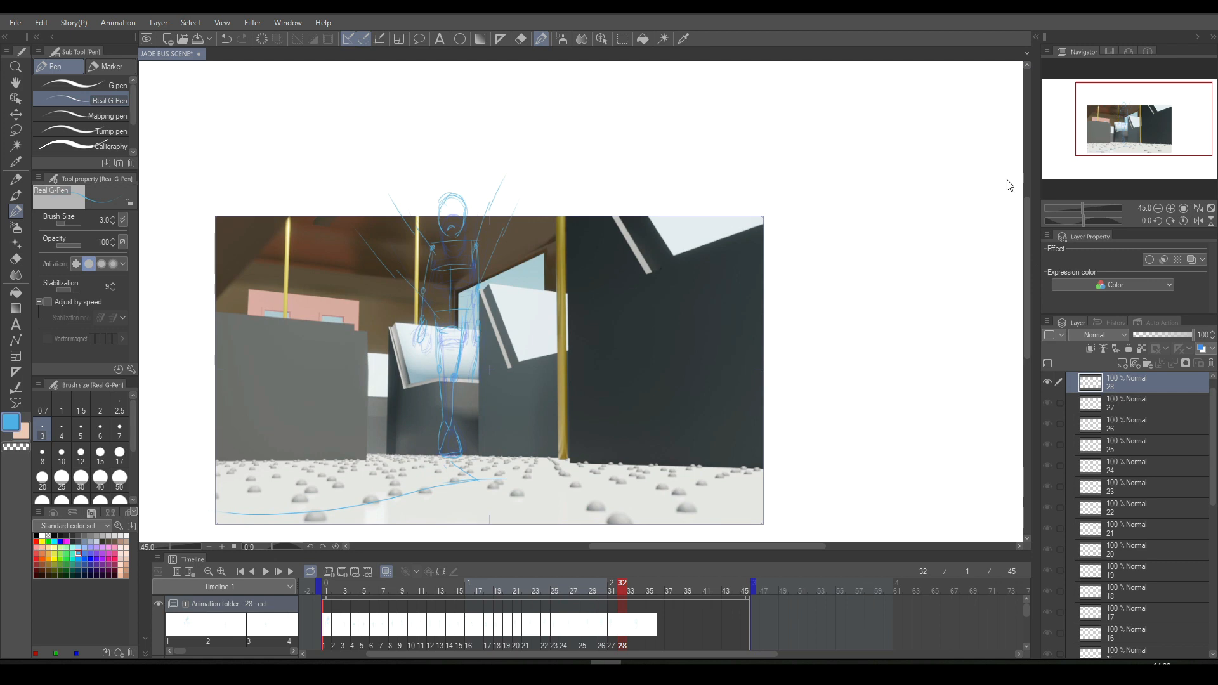
key("ctrl+s")
left_click(267, 572)
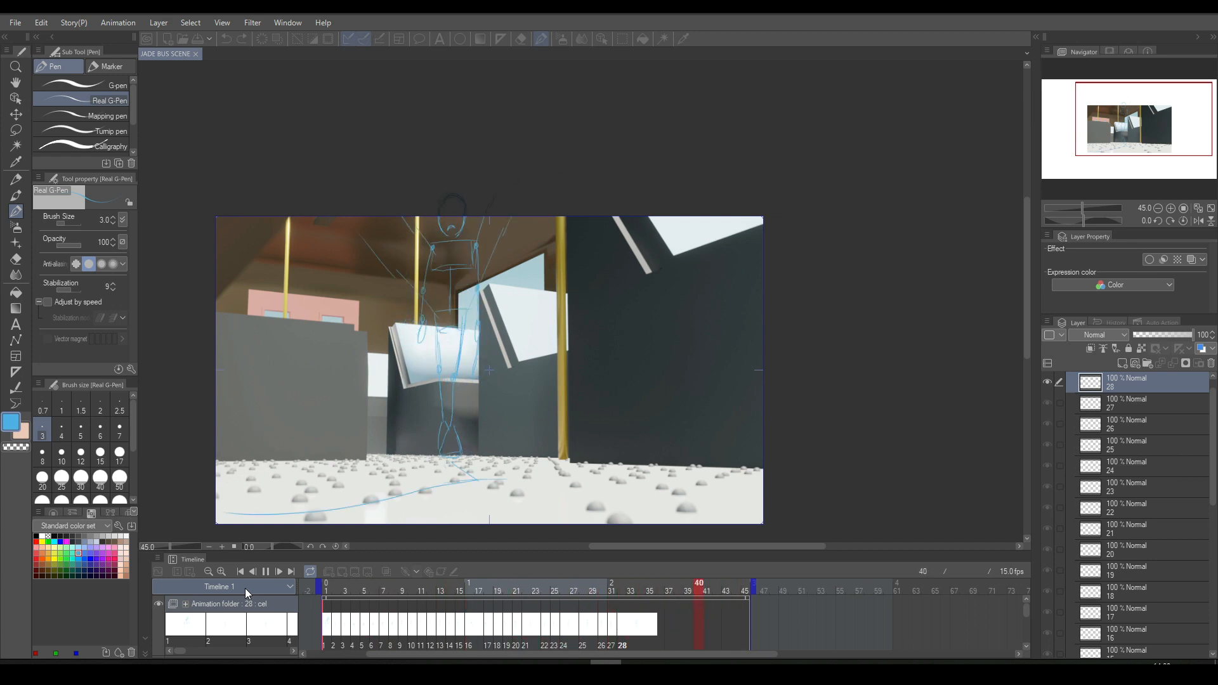
- Retime cel 27 to frame 32 and cel 28 to frame 34, and play the animation to check the timing
key("Return")
key("Left")
key("Left")
key("Left")
key("Left")
key("Left")
key("Left")
mouse_move(620, 621)
left_mouse_down()
mouse_move(627, 629)
mouse_move(604, 629)
left_mouse_up()
key("Left")
key("Left")
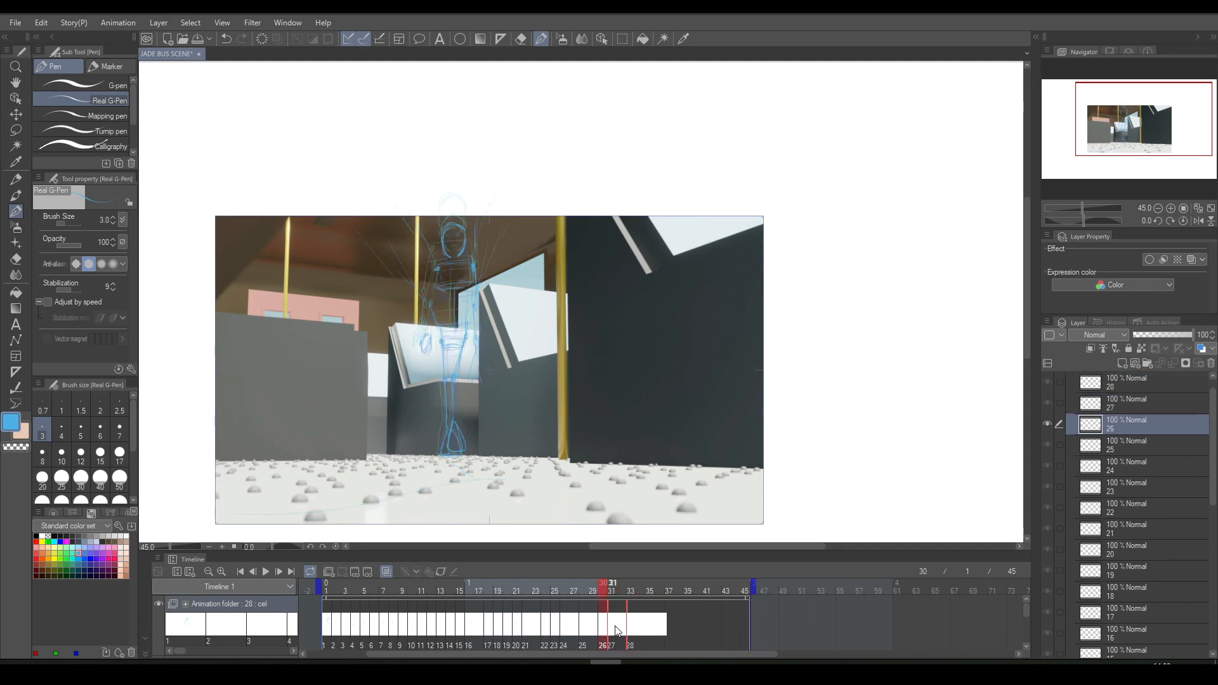
left_click_drag(620, 630, 629, 630)
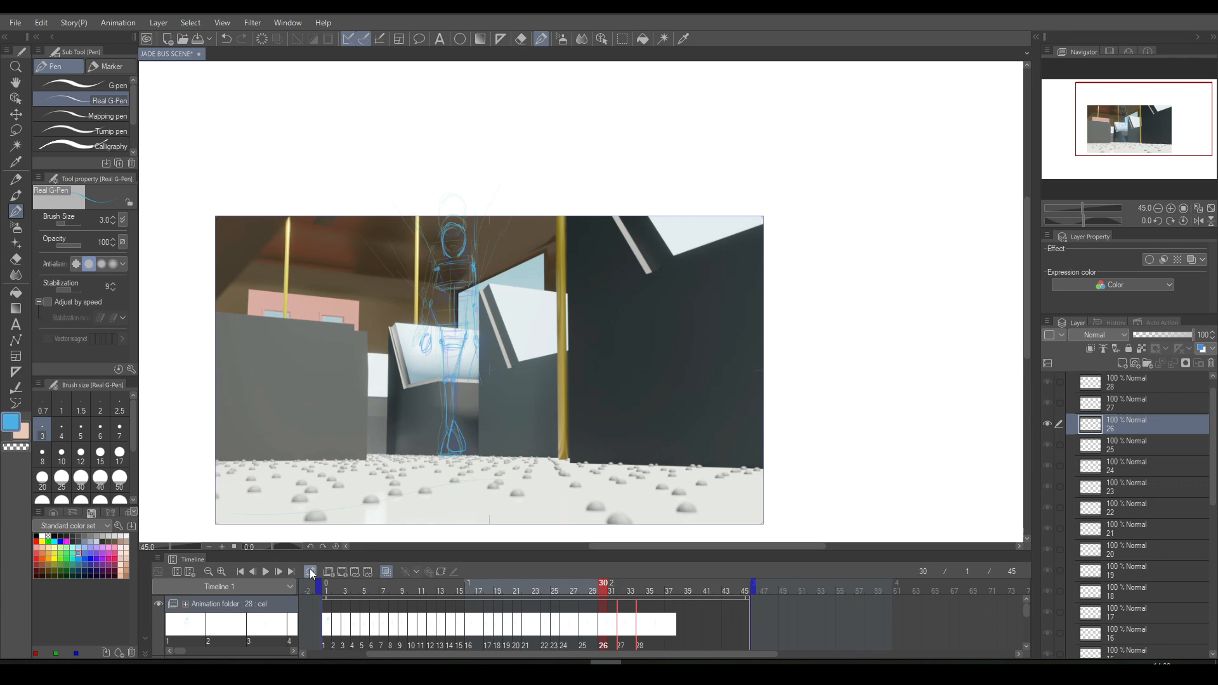
left_click(265, 571)
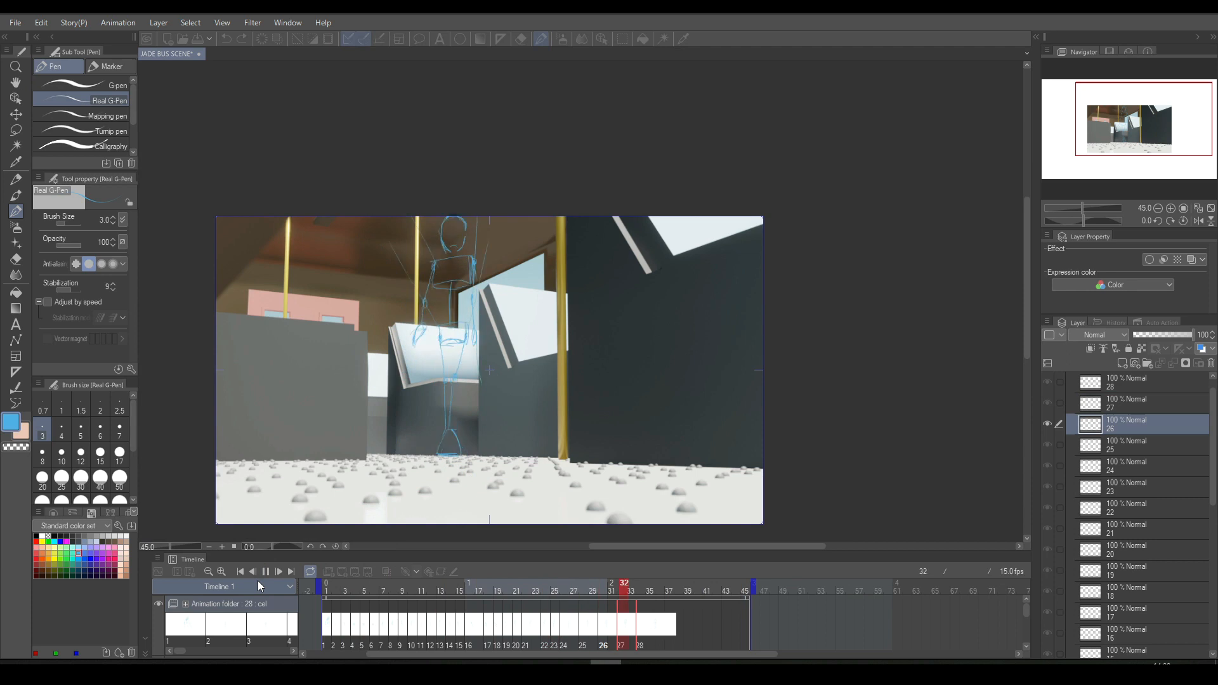
key("space")
- Add a new animation cel at frame 36, after cel 28
key("Left")
key("Left")
key("Left")
key("Left")
key("Left")
key("Left")
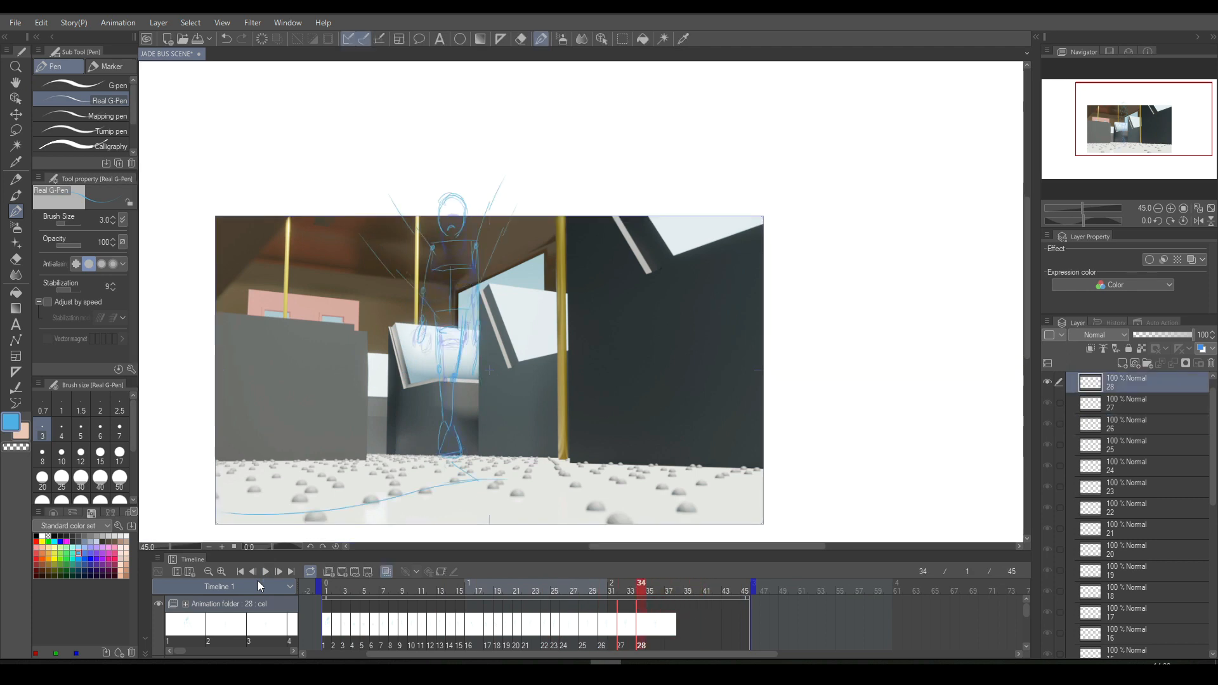
left_click(342, 571)
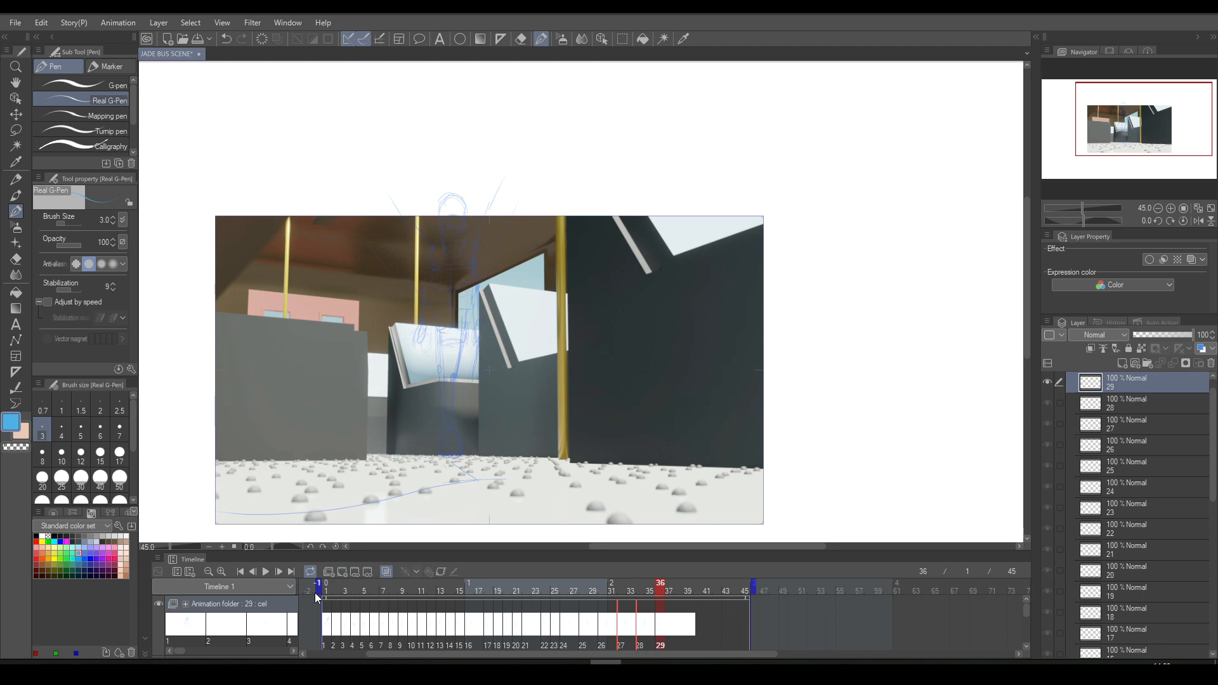
scroll(400, 363, "up", 1)
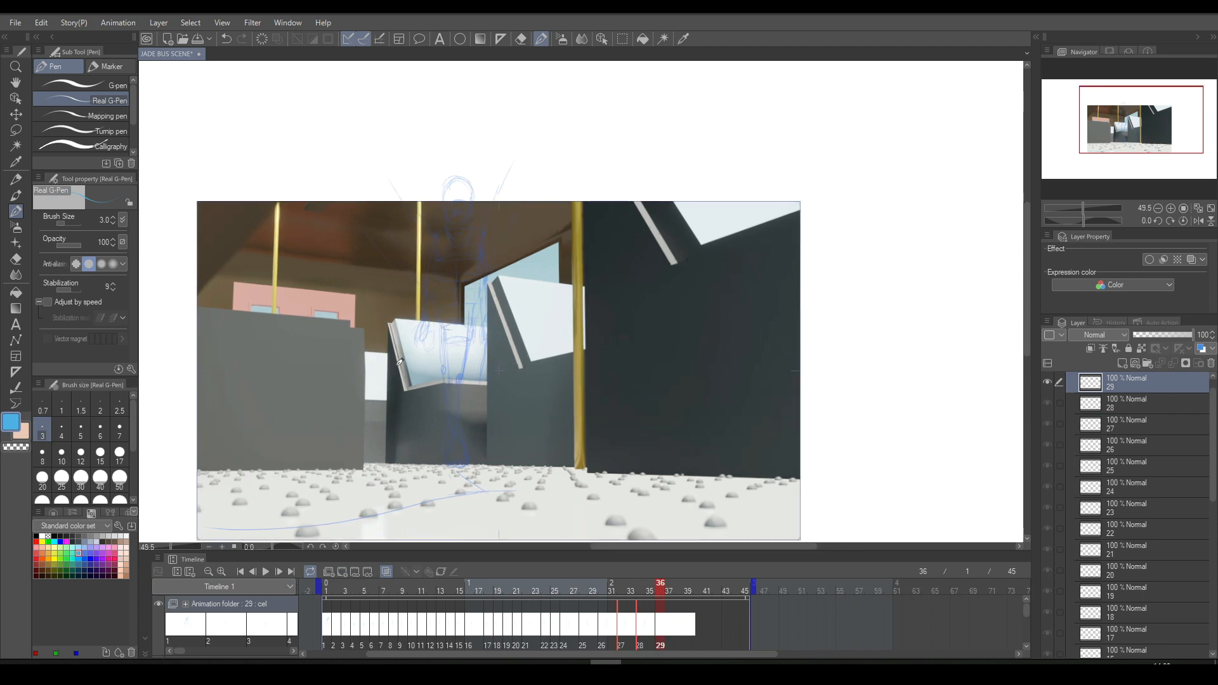
left_click_drag(443, 304, 372, 169)
key("ctrl+z")
left_click_drag(417, 279, 329, 171)
left_click_drag(480, 293, 519, 149)
key("ctrl+z")
key("ctrl+z")
- Sketch two guide lines flaring up from the waist and draw the pelvis box on cel 29, comparing with cel 28
left_click_drag(443, 300, 383, 140)
left_click_drag(479, 294, 504, 155)
mouse_move(475, 279)
left_mouse_down()
mouse_move(434, 279)
mouse_move(437, 317)
mouse_move(439, 279)
mouse_move(435, 310)
mouse_move(474, 304)
left_mouse_up()
key("Left")
key("Right")
mouse_move(443, 311)
left_mouse_down()
mouse_move(471, 301)
mouse_move(432, 309)
left_mouse_up()
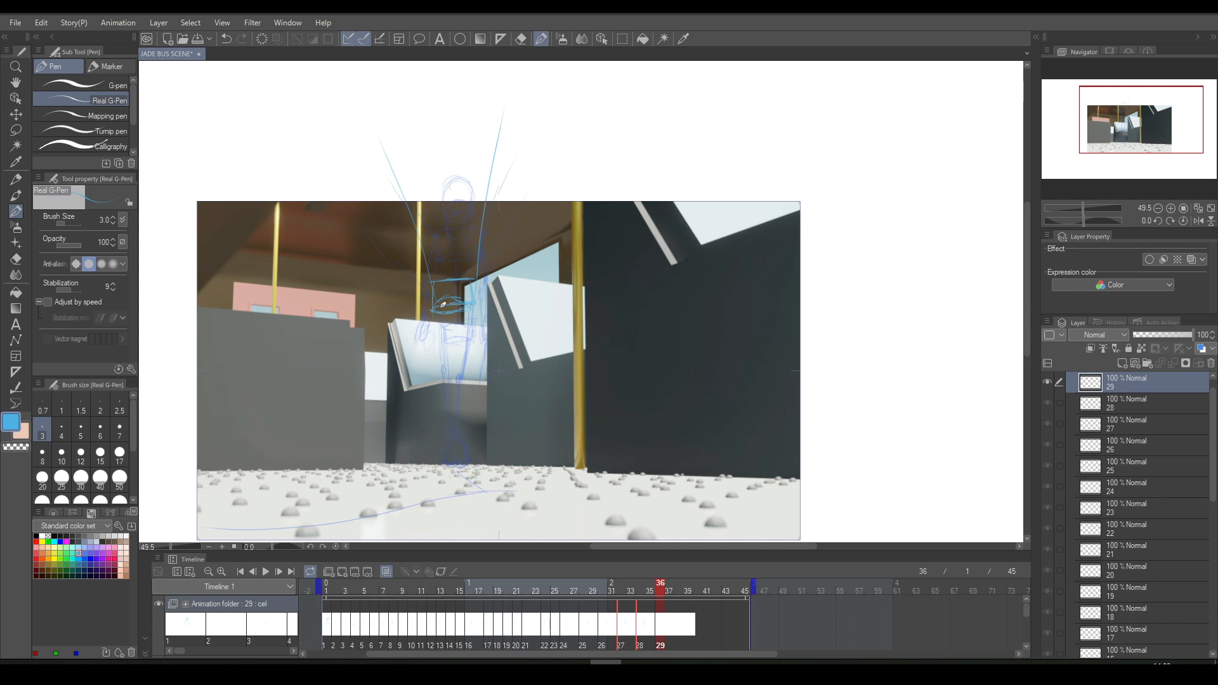
key("Left")
key("Right")
key("Left")
key("Right")
- Try shifting the lassoed pelvis box slightly higher on cel 29 and compare it with the previous cel
key("m")
mouse_move(435, 267)
left_mouse_down()
mouse_move(458, 261)
mouse_move(435, 265)
left_mouse_up()
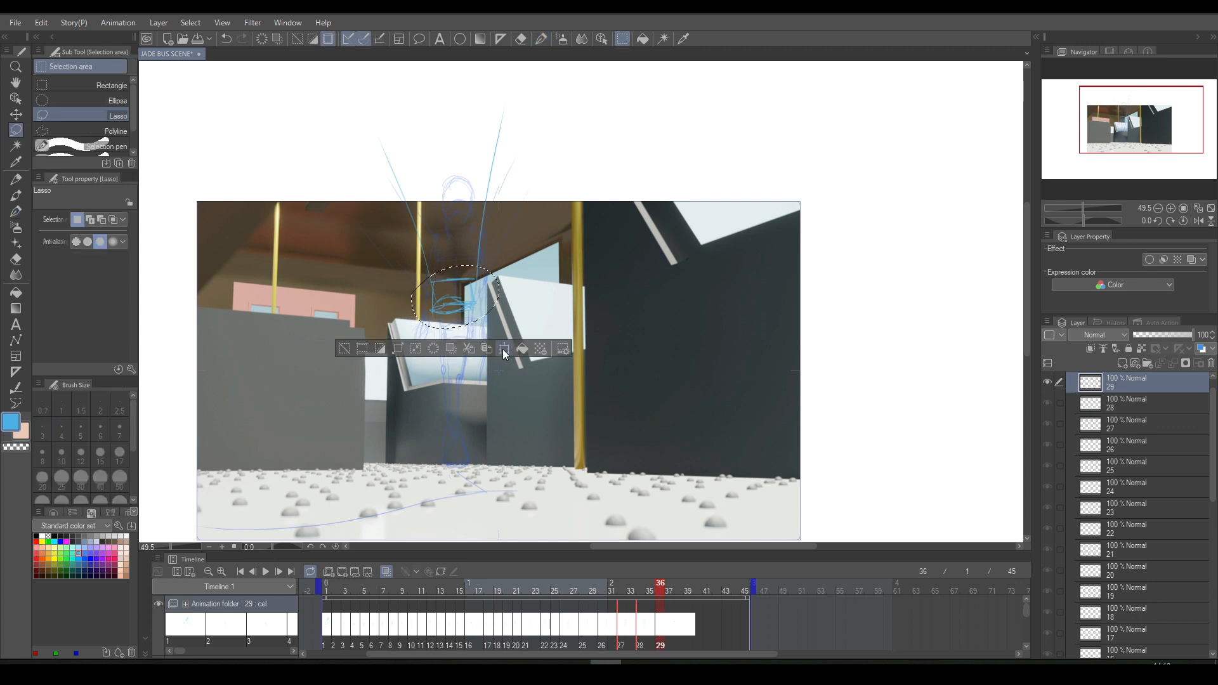
left_click(504, 349)
left_click(439, 341)
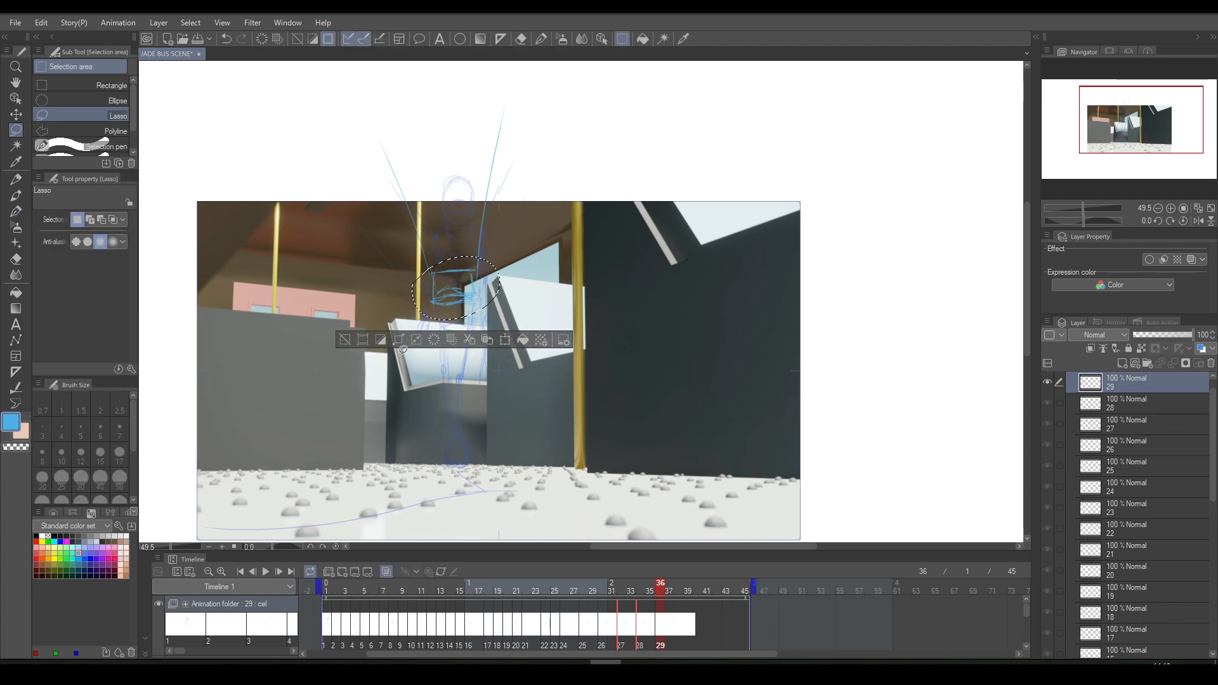
left_click(344, 339)
key("ctrl+Left")
key("ctrl+Right")
key("ctrl+Left")
key("ctrl+Right")
left_click(541, 39)
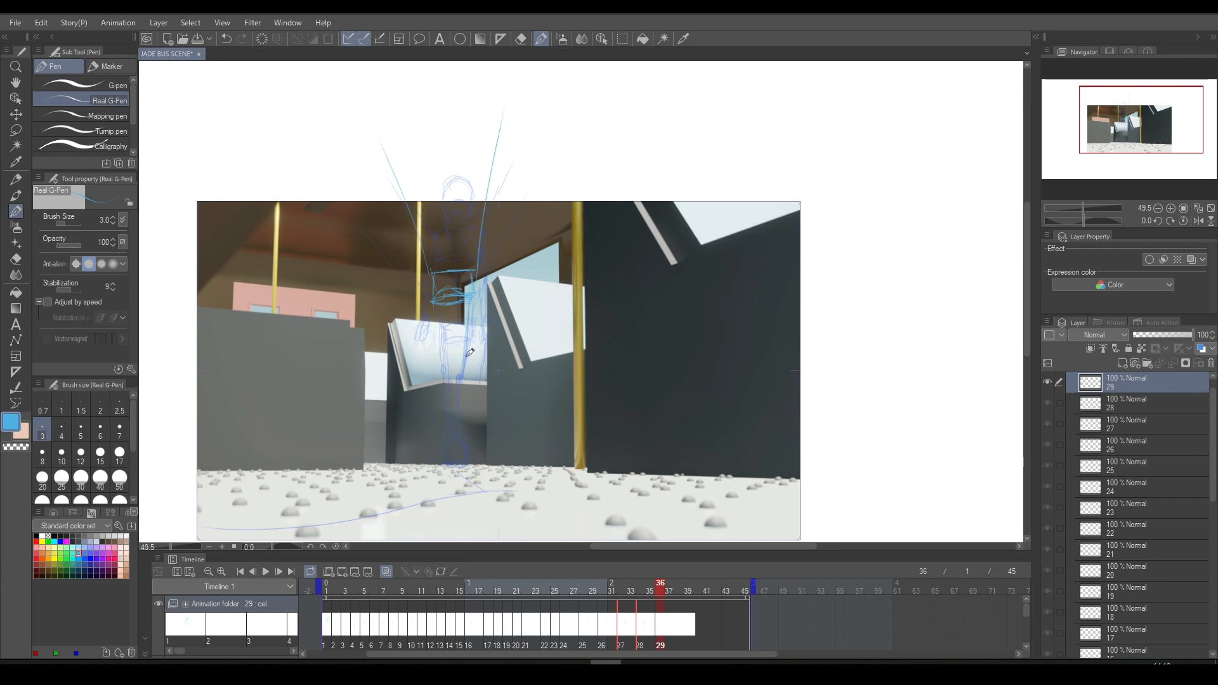
- Undo the pelvis box shift on cel 29 and clear the selection
key("ctrl+y")
key("ctrl+y")
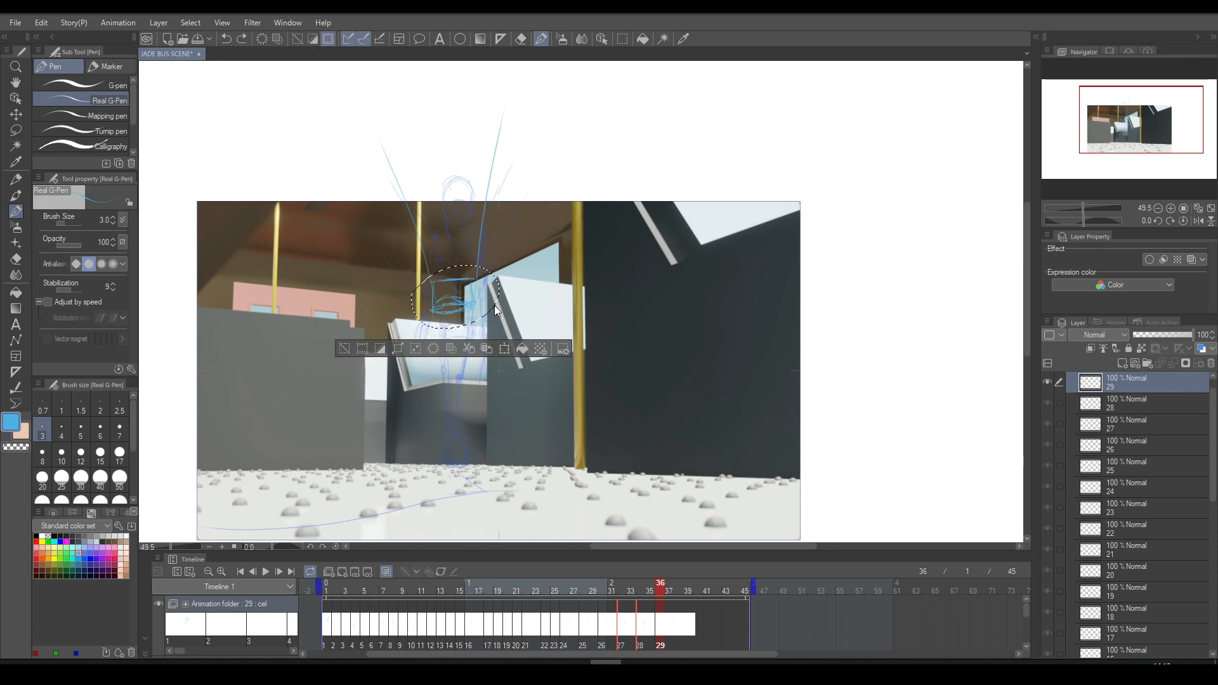
left_click(345, 347)
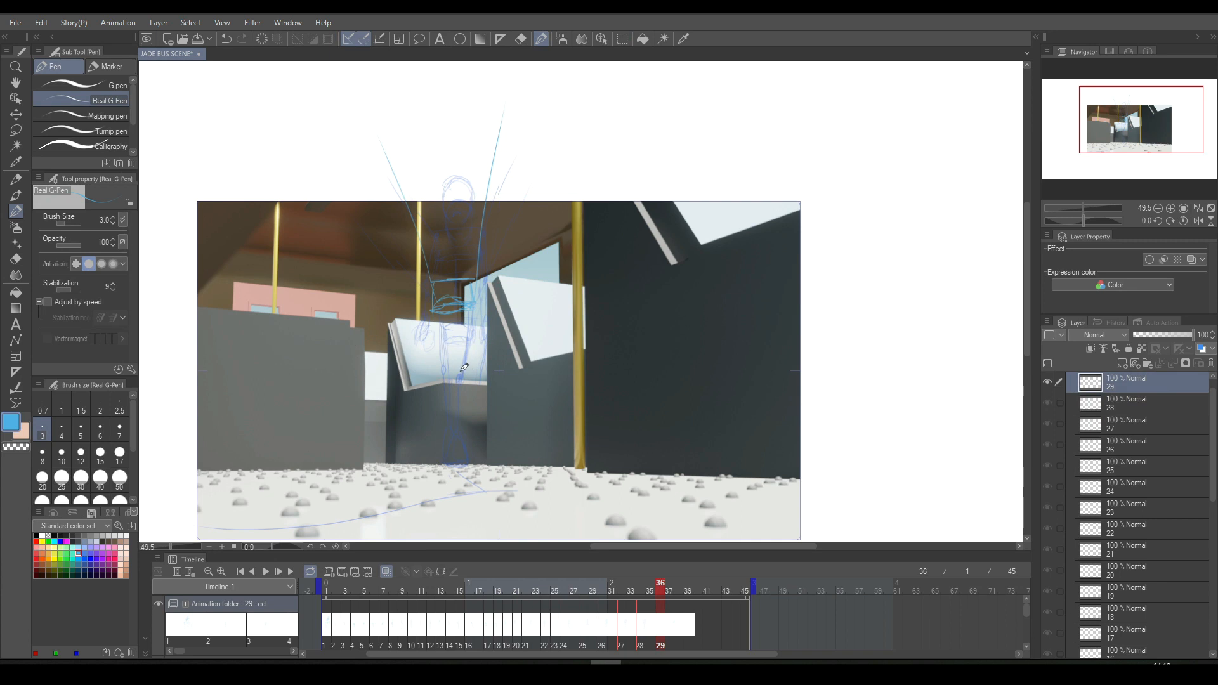
- Sketch both legs and feet below the pelvis on cel 29, comparing the pose with the previous cel
mouse_move(461, 374)
left_mouse_down()
mouse_move(446, 446)
mouse_move(455, 433)
mouse_move(448, 461)
left_mouse_up()
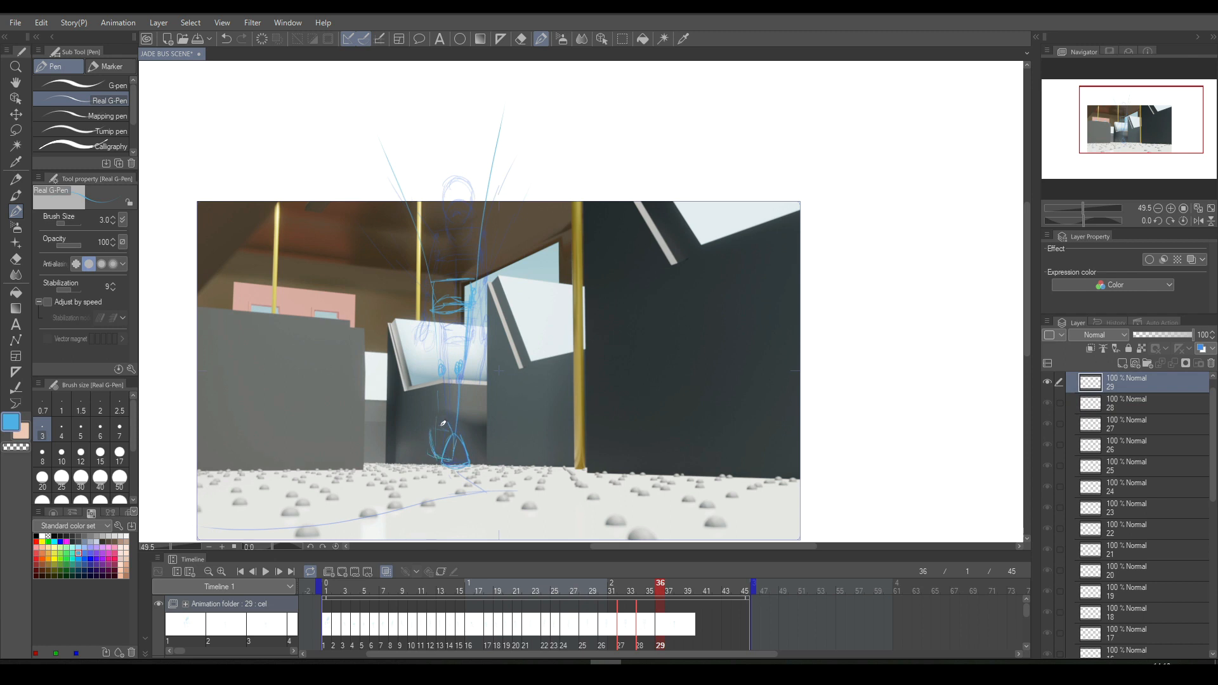
left_click_drag(442, 382, 442, 424)
key("Left")
key("Right")
key("Left")
key("Right")
left_click_drag(437, 456, 434, 433)
- Erase the overlapping line between the feet on cel 29 and compare with the previous cel
key("e")
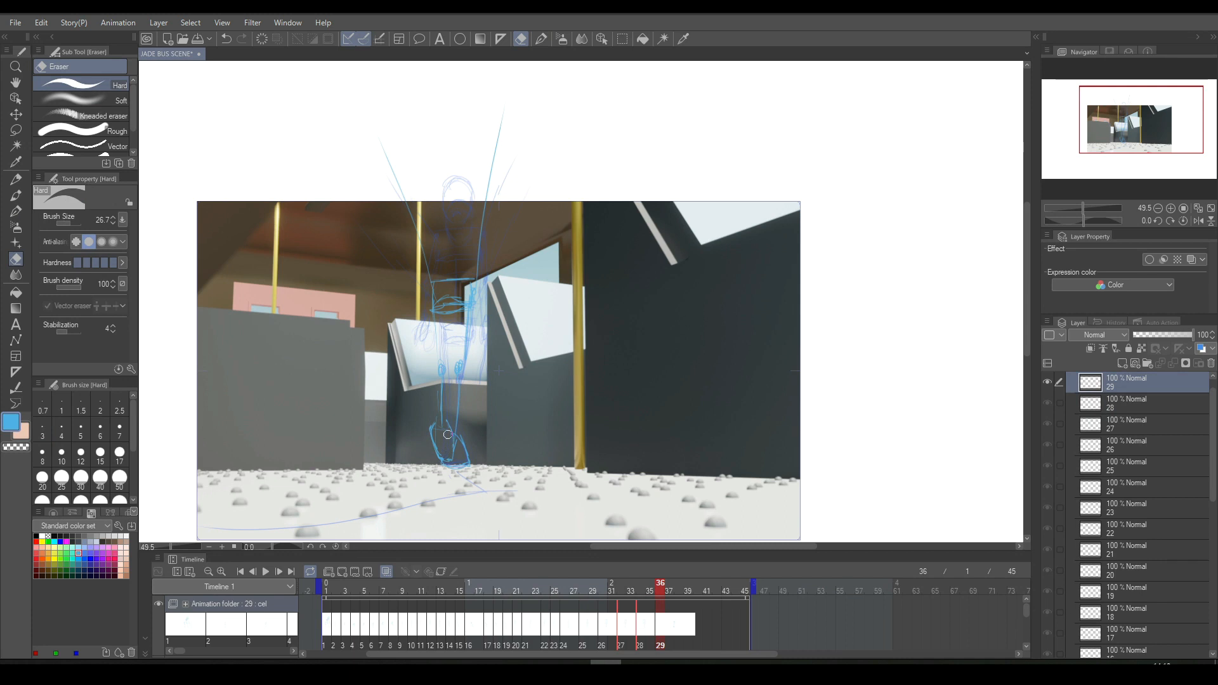
key("Left")
key("Right")
key("Left")
key("Right")
- Sketch upward-flaring guide lines, the chest box and a spine line on cel 29, checking them against the previous cel
left_click(541, 39)
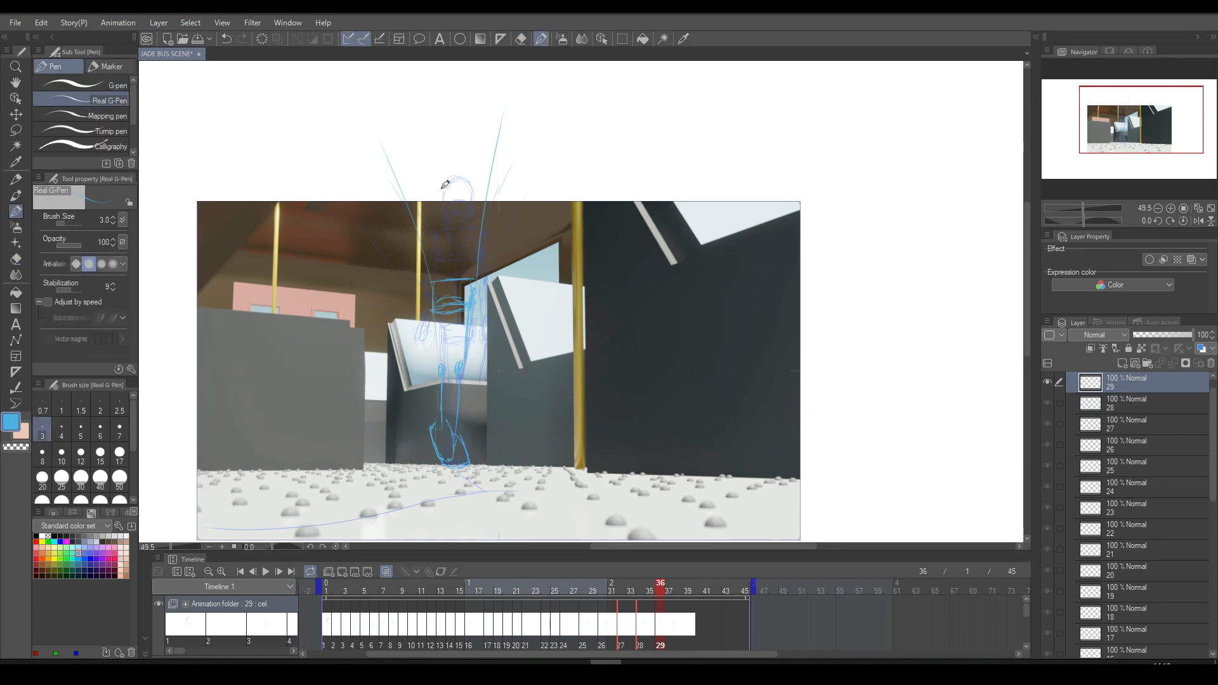
left_click_drag(421, 205, 387, 118)
left_click_drag(477, 208, 490, 113)
left_click_drag(418, 198, 485, 192)
mouse_move(435, 228)
left_mouse_down()
mouse_move(474, 232)
mouse_move(480, 198)
mouse_move(477, 218)
left_mouse_up()
mouse_move(477, 231)
left_mouse_down()
mouse_move(427, 198)
mouse_move(444, 245)
mouse_move(427, 227)
mouse_move(470, 229)
mouse_move(450, 270)
left_mouse_up()
key("Left")
key("Right")
key("Left")
key("Right")
key("Left")
key("Right")
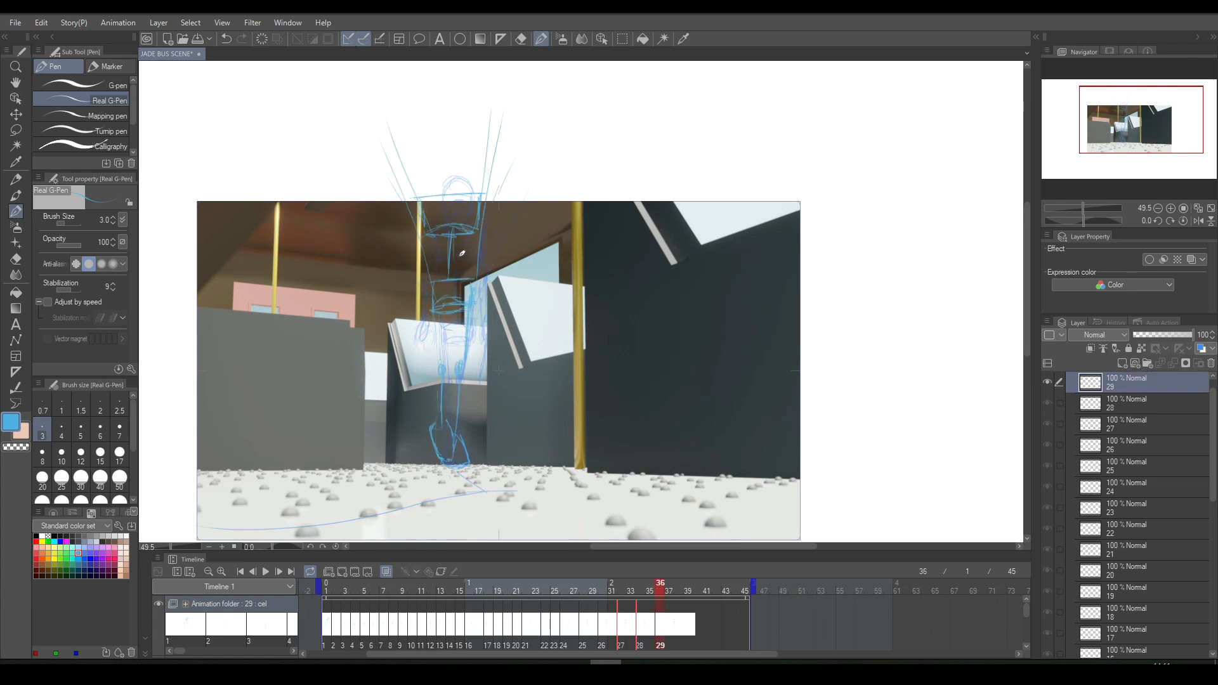
- Lasso the chest and pelvis on cel 29, move them higher, clear the selection and compare with cel 28
left_click(622, 38)
mouse_move(429, 159)
left_mouse_down()
mouse_move(411, 310)
mouse_move(530, 269)
mouse_move(427, 159)
left_mouse_up()
left_click(511, 343)
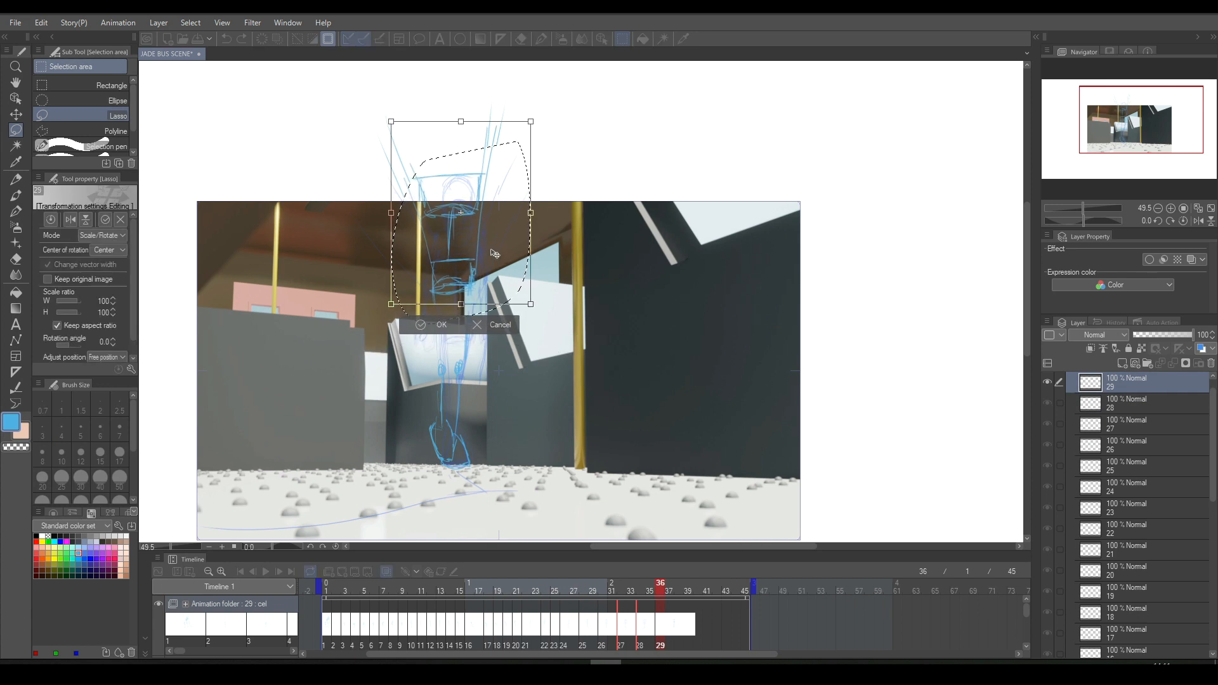
left_click(433, 326)
key("ctrl+d")
key("Left")
key("Right")
key("Left")
key("Right")
key("Left")
key("Right")
- Lasso the chest box on cel 29, nudge it slightly to the right and clear the selection
mouse_move(411, 156)
left_mouse_down()
mouse_move(402, 218)
mouse_move(516, 217)
mouse_move(504, 143)
left_mouse_up()
left_click(507, 255)
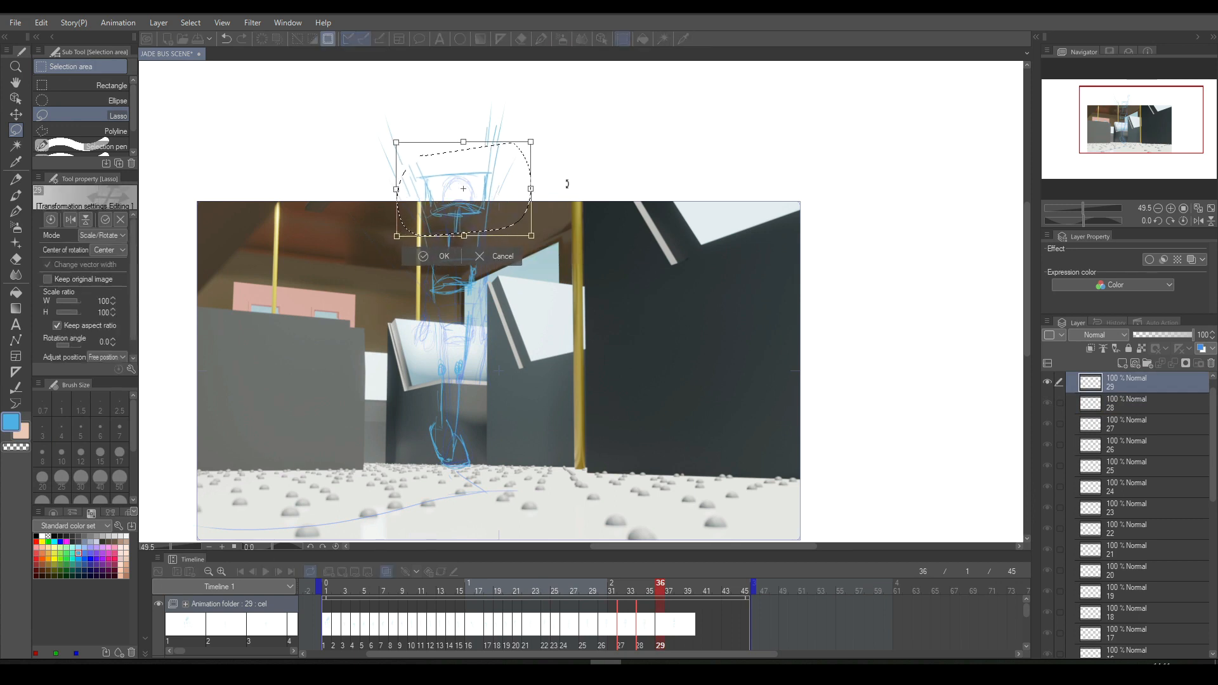
left_click(442, 255)
left_click(353, 257)
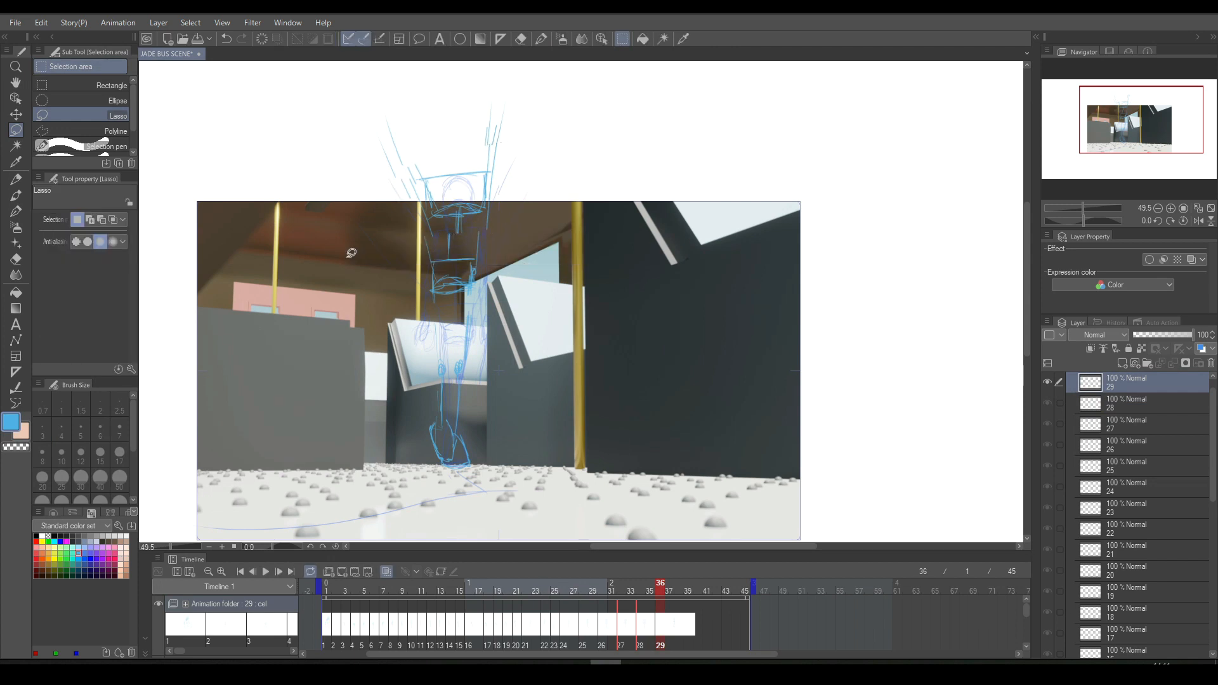
- Redraw the spine lines between the chest and pelvis on cel 29 and compare with the previous cel
left_click(542, 39)
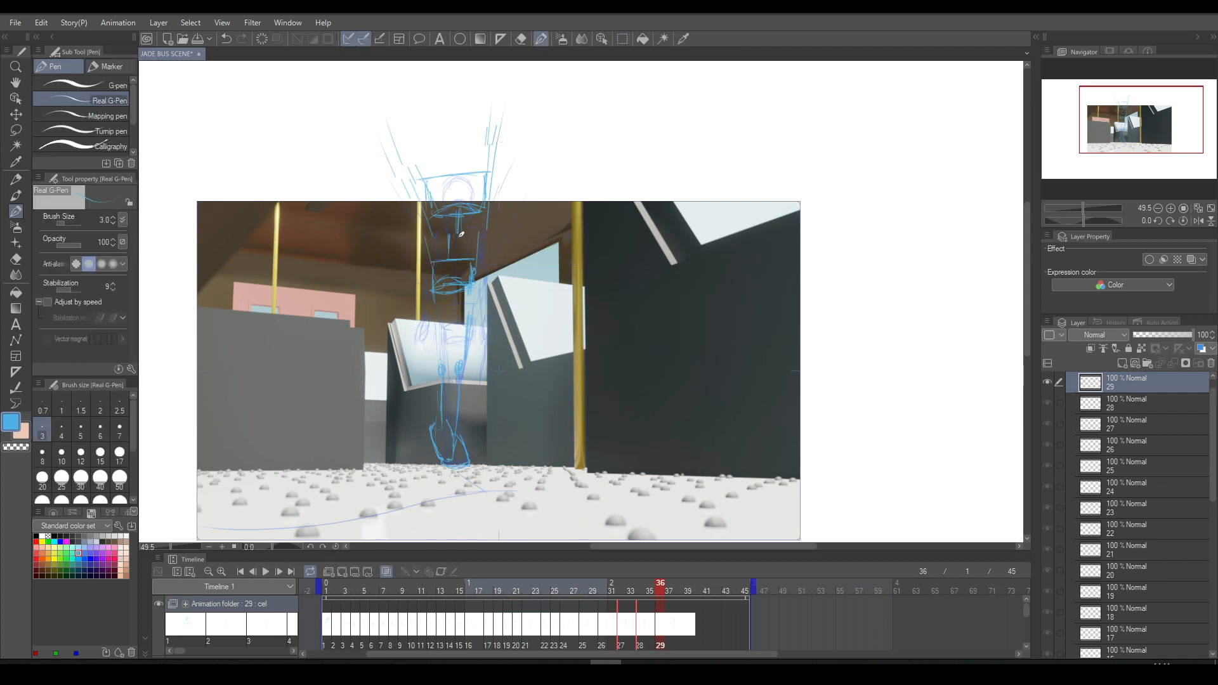
left_click_drag(456, 220, 455, 261)
key("Left")
key("Right")
key("Left")
key("Right")
key("Left")
key("Right")
- Erase the left-hand leg and foot on cel 29 and redraw them connected to the raised pelvis
left_click(521, 39)
left_click_drag(432, 428, 438, 452)
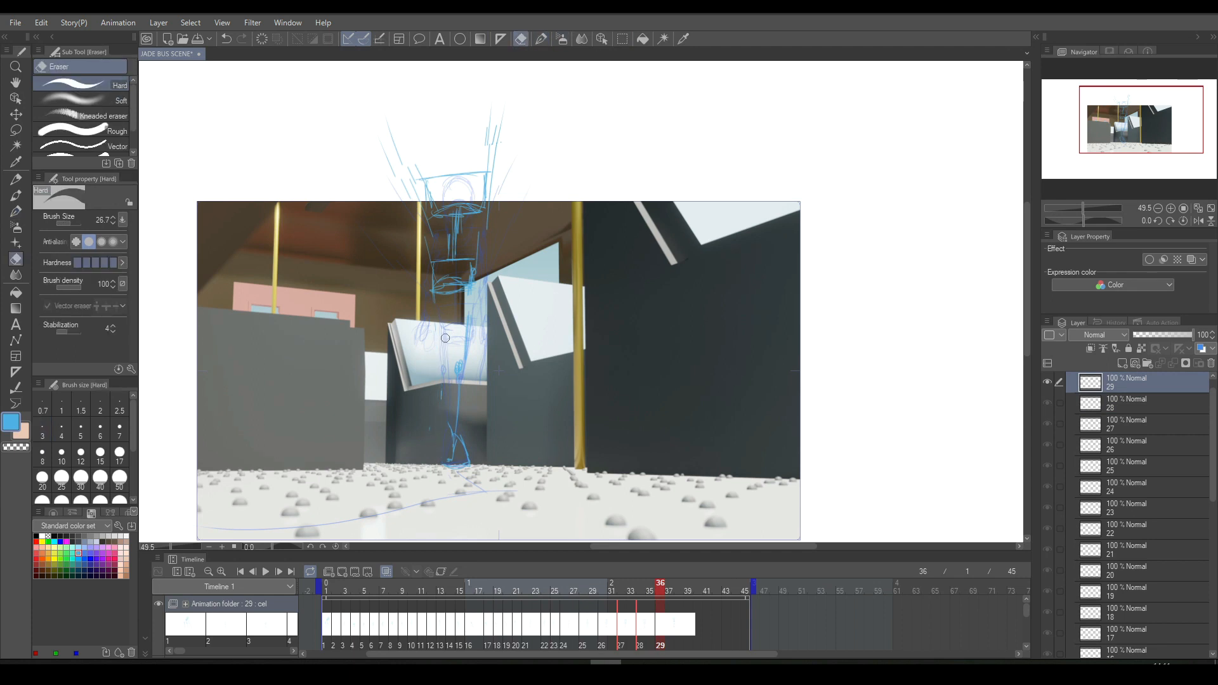
left_click(541, 39)
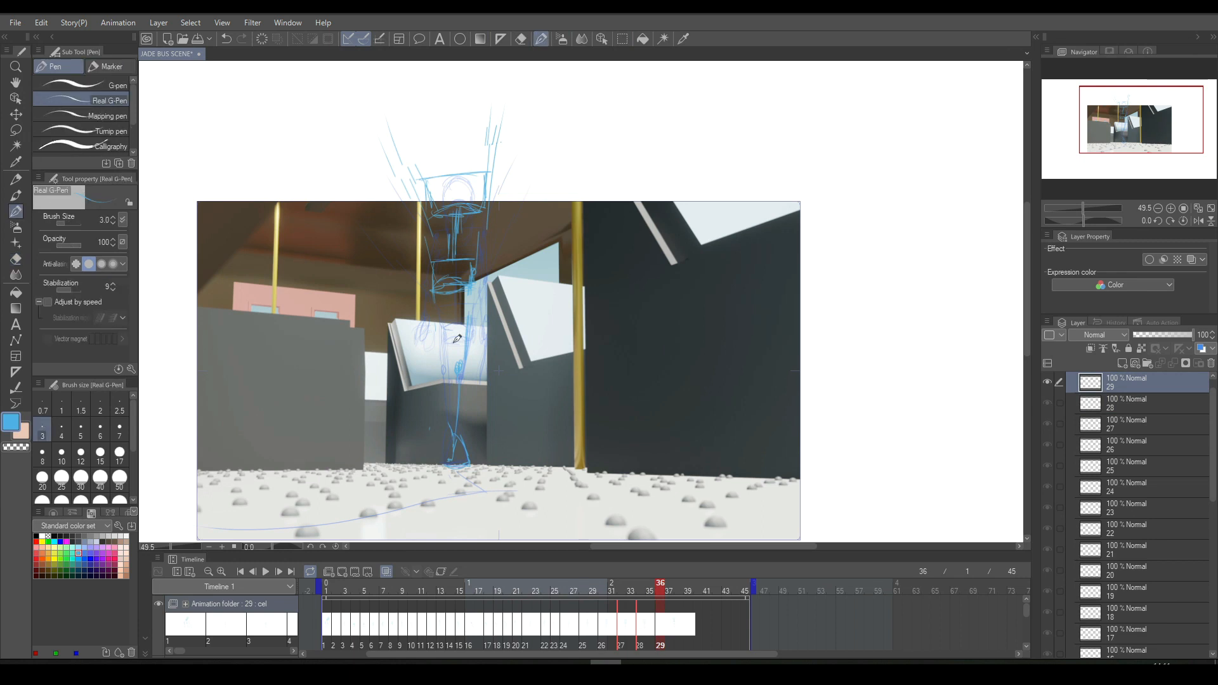
left_click_drag(445, 351, 443, 357)
left_click_drag(435, 295, 439, 333)
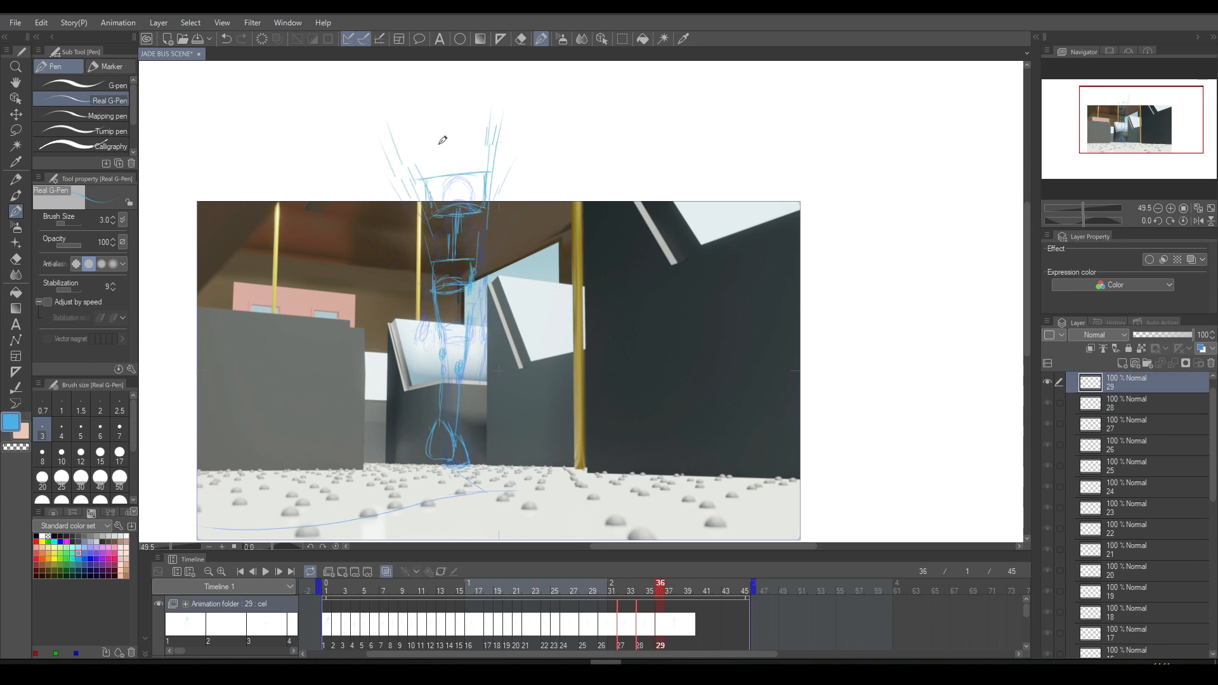
- Start the head arc above the chest, draw two crosses beside it and handwrite the note "no need... Buuut"
mouse_move(440, 120)
left_mouse_down()
mouse_move(458, 101)
mouse_move(438, 138)
mouse_move(446, 104)
mouse_move(470, 124)
left_mouse_up()
mouse_move(547, 99)
left_mouse_down()
mouse_move(517, 141)
mouse_move(556, 149)
left_mouse_up()
left_click_drag(656, 77, 587, 150)
mouse_move(584, 69)
left_mouse_down()
mouse_move(668, 157)
mouse_move(676, 101)
left_mouse_up()
mouse_move(691, 109)
left_mouse_down()
mouse_move(779, 98)
mouse_move(822, 118)
left_mouse_up()
left_click_drag(837, 118, 846, 118)
mouse_move(729, 147)
left_mouse_down()
mouse_move(728, 178)
mouse_move(723, 146)
mouse_move(736, 156)
mouse_move(719, 176)
mouse_move(789, 164)
mouse_move(837, 161)
left_mouse_up()
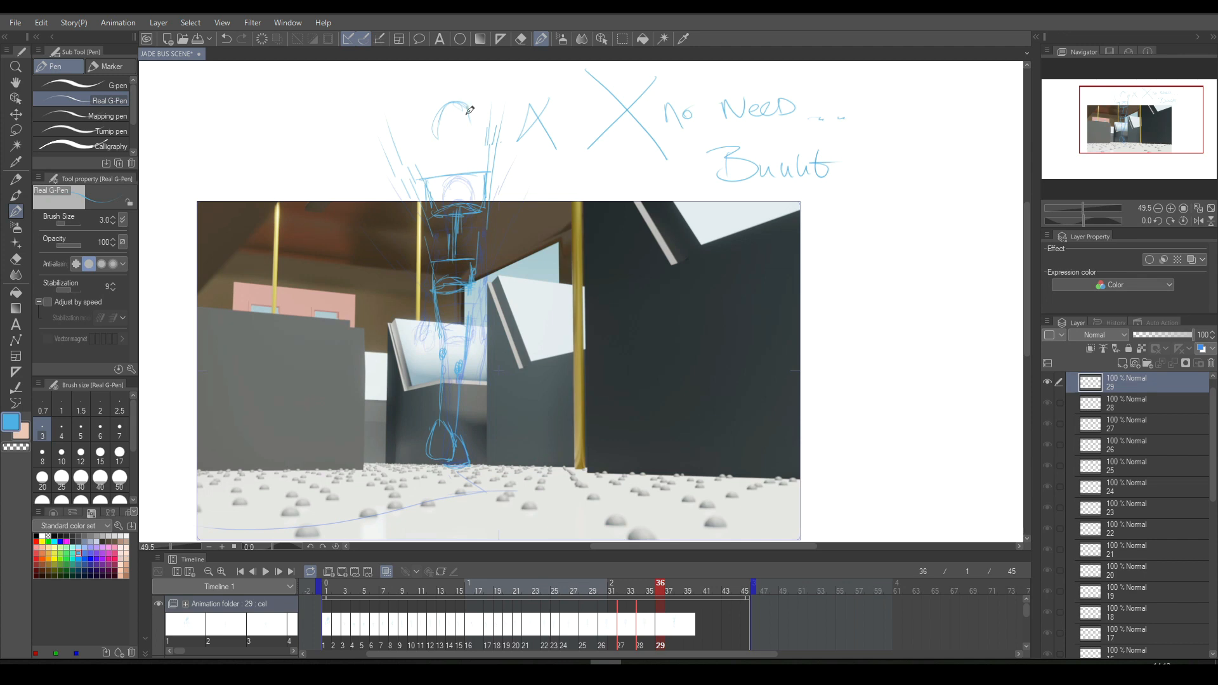
- Complete the head outline above the chest on cel 29 and compare it with the previous cel
left_click_drag(463, 102, 477, 125)
mouse_move(472, 113)
left_mouse_down()
mouse_move(445, 145)
mouse_move(435, 119)
mouse_move(467, 104)
mouse_move(476, 144)
left_mouse_up()
left_click_drag(449, 153, 466, 158)
key("Left")
key("Right")
key("Left")
key("Right")
key("Left")
key("Right")
key("Left")
key("Right")
- Sketch the arm and hand on the figure's left-hand side on cel 29, checking against cel 28
left_click_drag(417, 240, 413, 286)
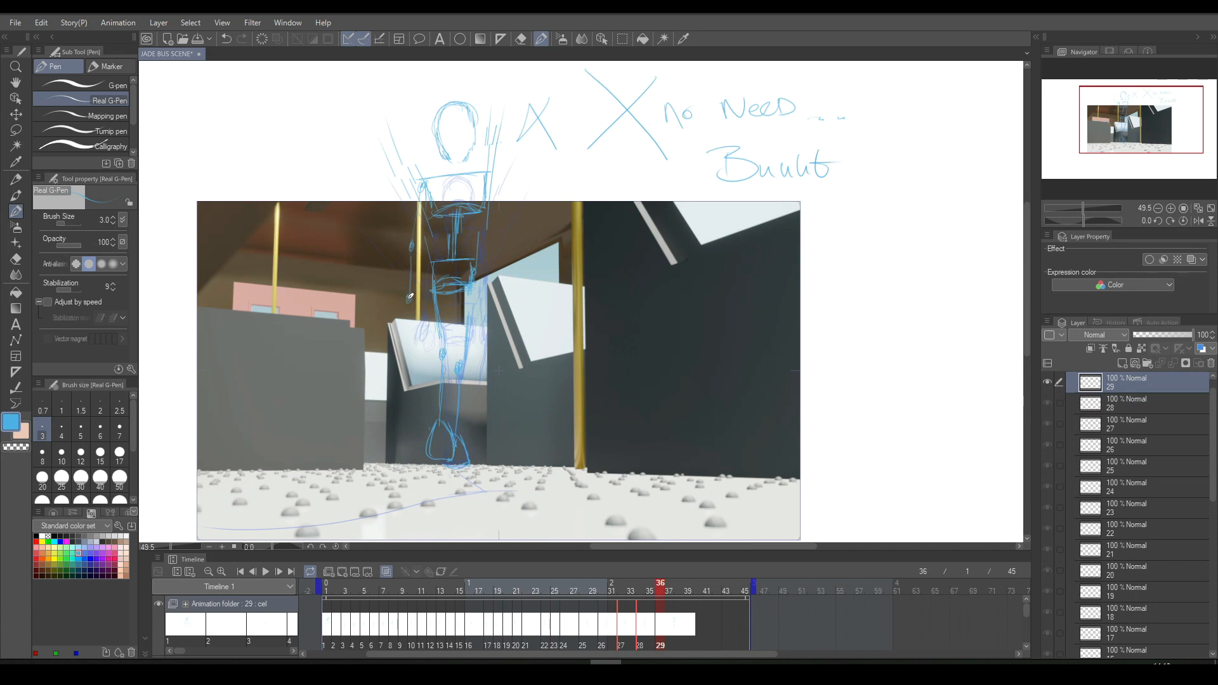
left_click_drag(413, 319, 413, 300)
key("comma")
key("period")
key("comma")
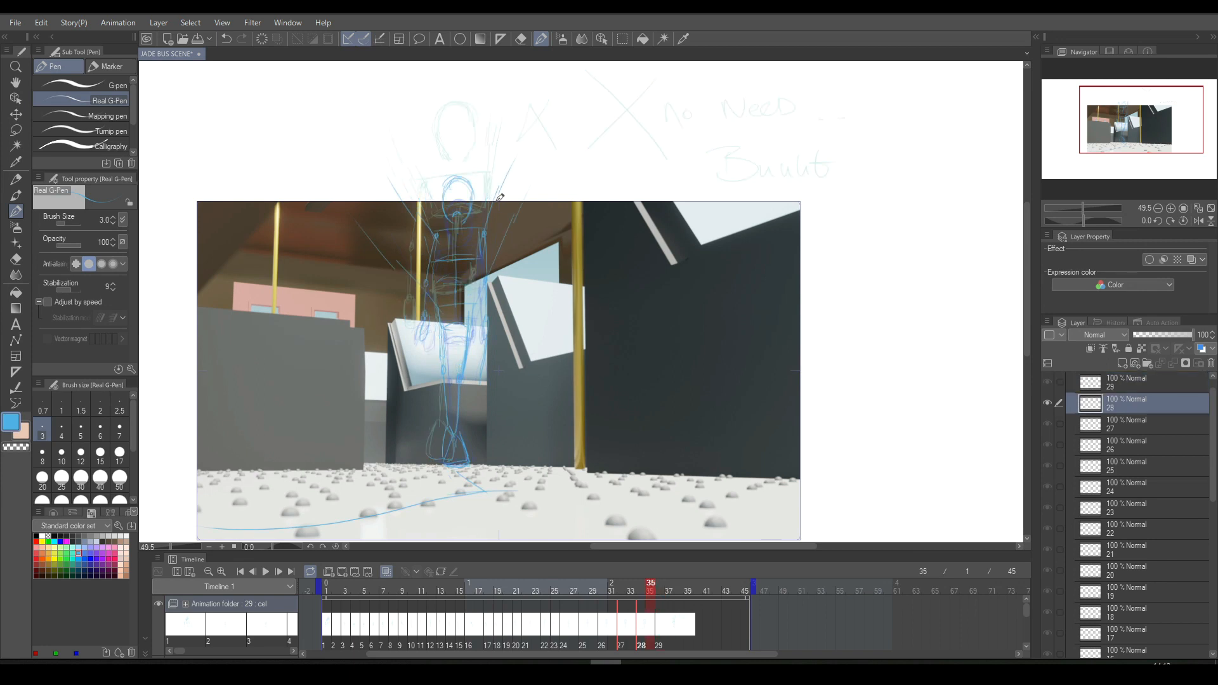
key("period")
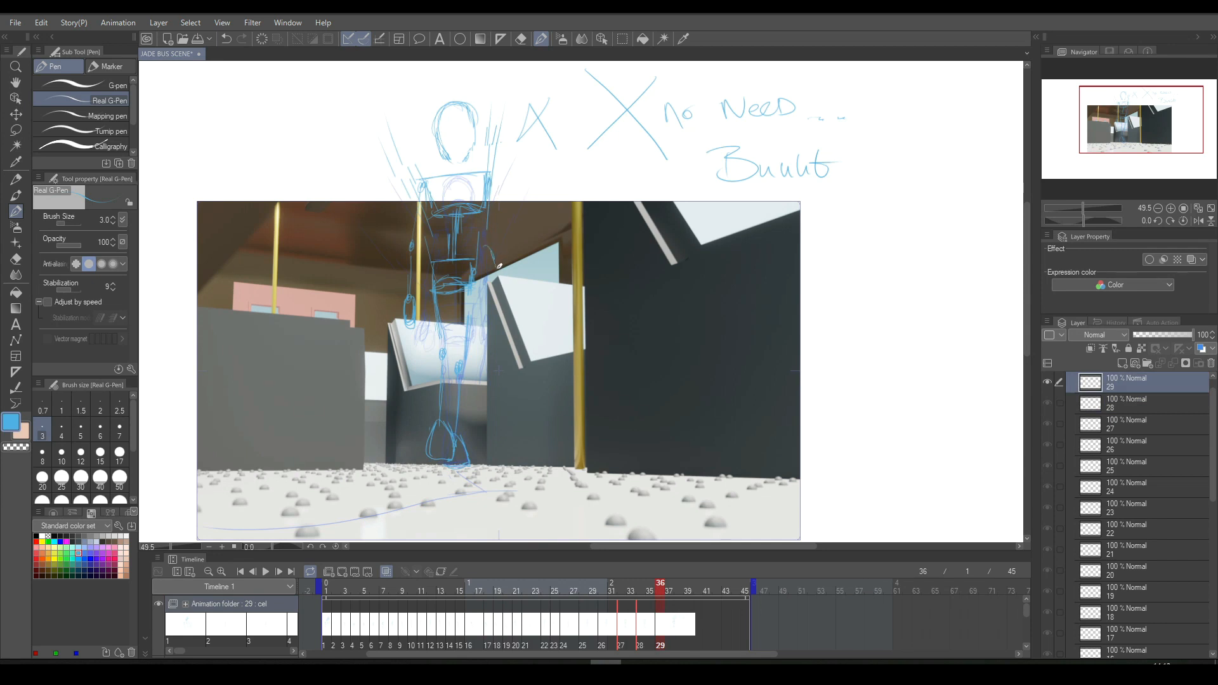
- Sketch the arm and hand on the figure's right-hand side on cel 29, redoing the first forearm stroke
left_click_drag(487, 267, 483, 287)
key("ctrl+z")
mouse_move(488, 272)
left_mouse_down()
mouse_move(494, 227)
mouse_move(496, 262)
left_mouse_up()
key("comma")
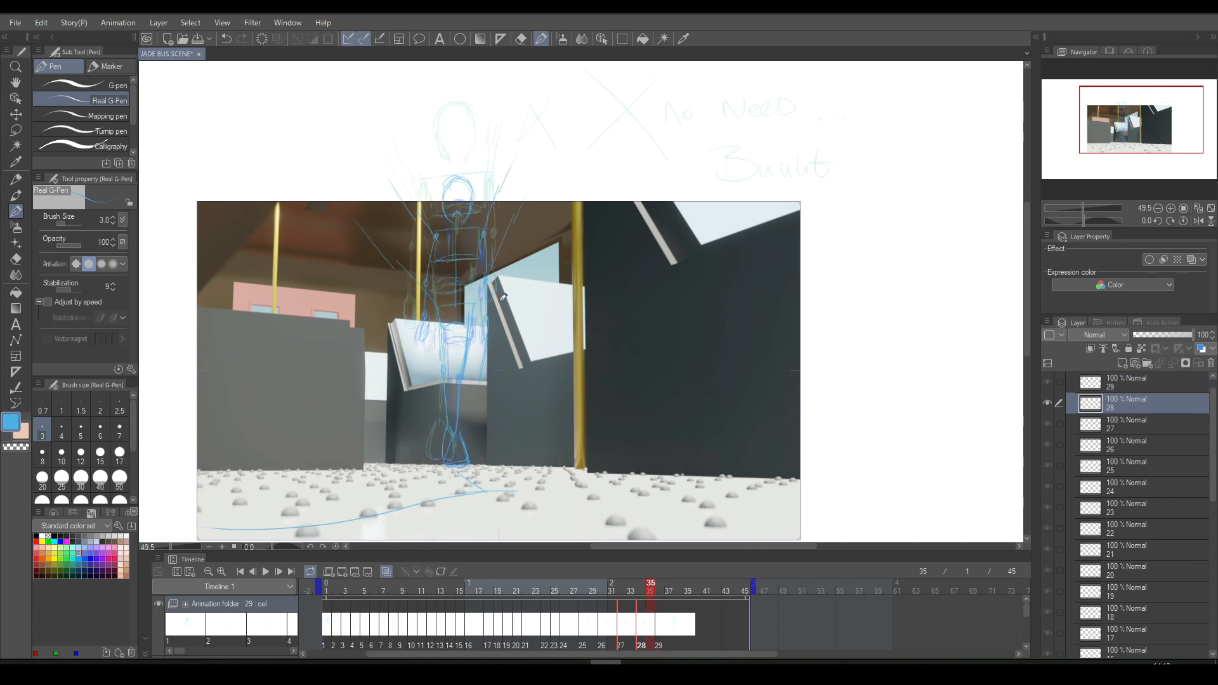
key("period")
left_click_drag(493, 289, 492, 364)
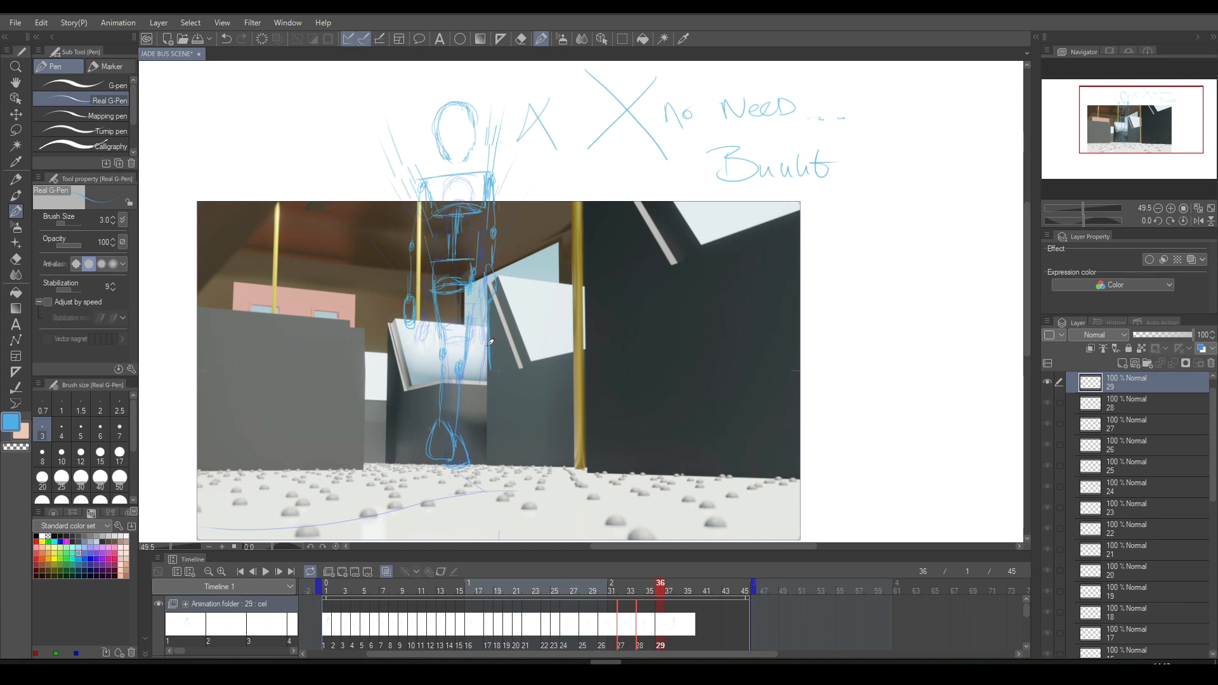
- Flip repeatedly between cels 28 and 29 to examine the motion of the figure
key("comma")
key("period")
key("comma")
key("period")
key("comma")
key("period")
key("comma")
key("period")
key("comma")
key("period")
key("comma")
key("period")
key("comma")
key("period")
- Play back the animation to review the movement and stop it at frame 38
left_click(520, 39)
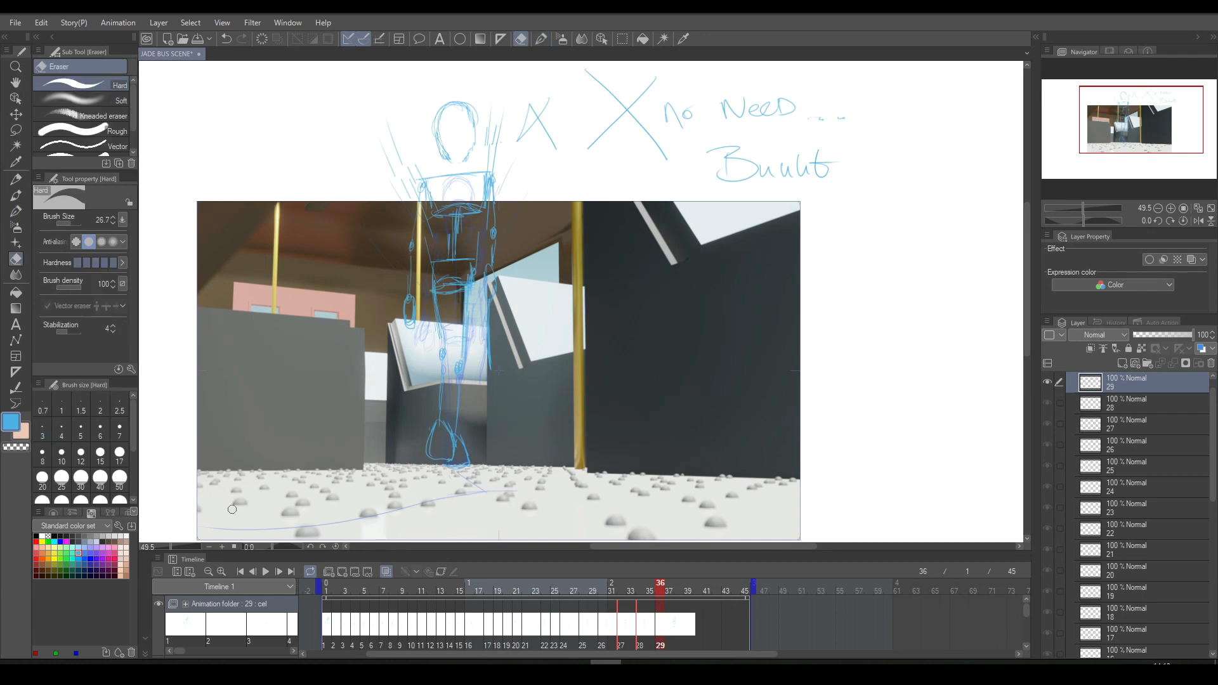
left_click(265, 573)
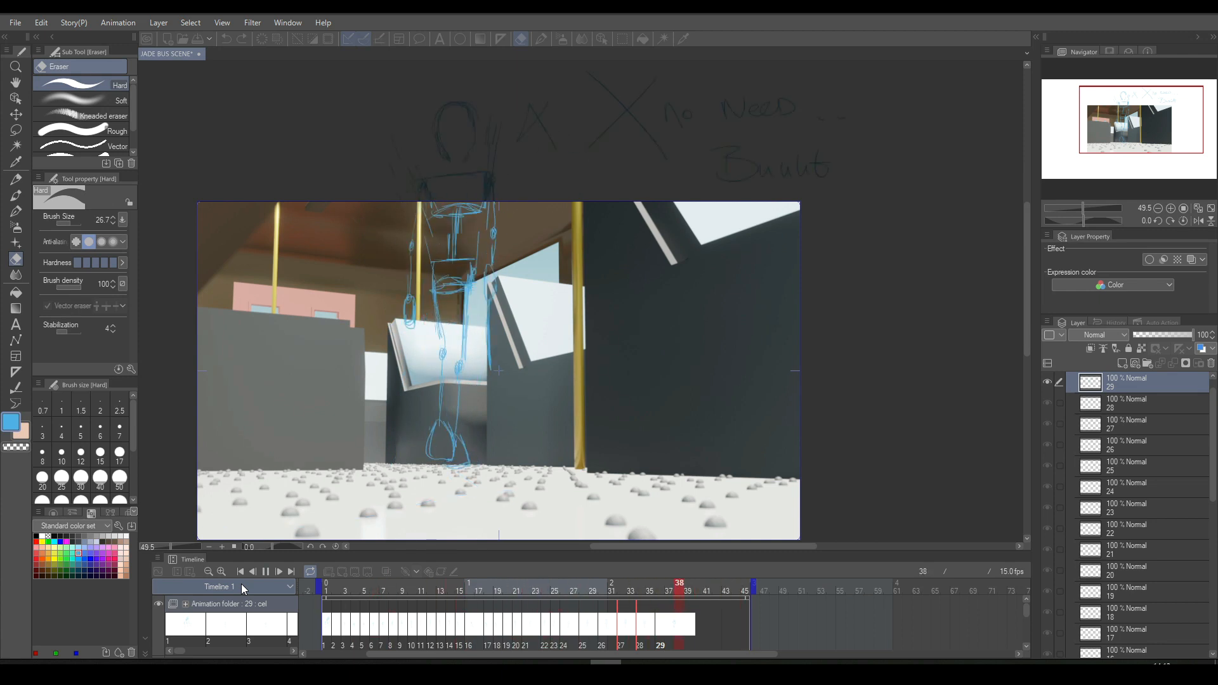
key("space")
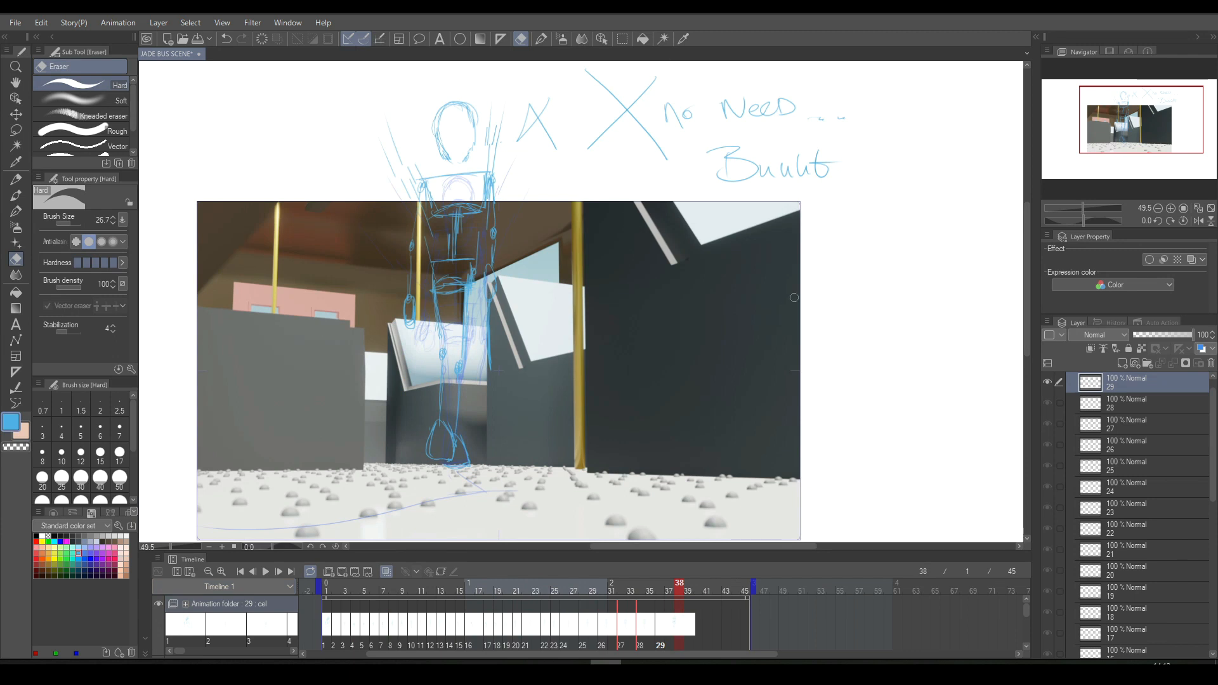
- Handwrite the note "the goal was to get the" beside the bus scene on cel 29
key("p")
mouse_move(826, 228)
left_mouse_down()
mouse_move(822, 281)
mouse_move(830, 242)
mouse_move(839, 282)
mouse_move(915, 266)
mouse_move(970, 286)
mouse_move(985, 264)
mouse_move(997, 286)
left_mouse_up()
left_click_drag(818, 311, 819, 345)
left_click_drag(813, 325, 828, 321)
mouse_move(839, 328)
left_mouse_down()
mouse_move(865, 345)
mouse_move(875, 326)
mouse_move(869, 345)
mouse_move(892, 314)
mouse_move(892, 348)
left_mouse_up()
mouse_move(884, 331)
left_mouse_down()
mouse_move(910, 323)
mouse_move(937, 351)
mouse_move(947, 326)
left_mouse_up()
mouse_move(952, 302)
left_mouse_down()
mouse_move(948, 348)
mouse_move(971, 330)
mouse_move(975, 346)
left_mouse_up()
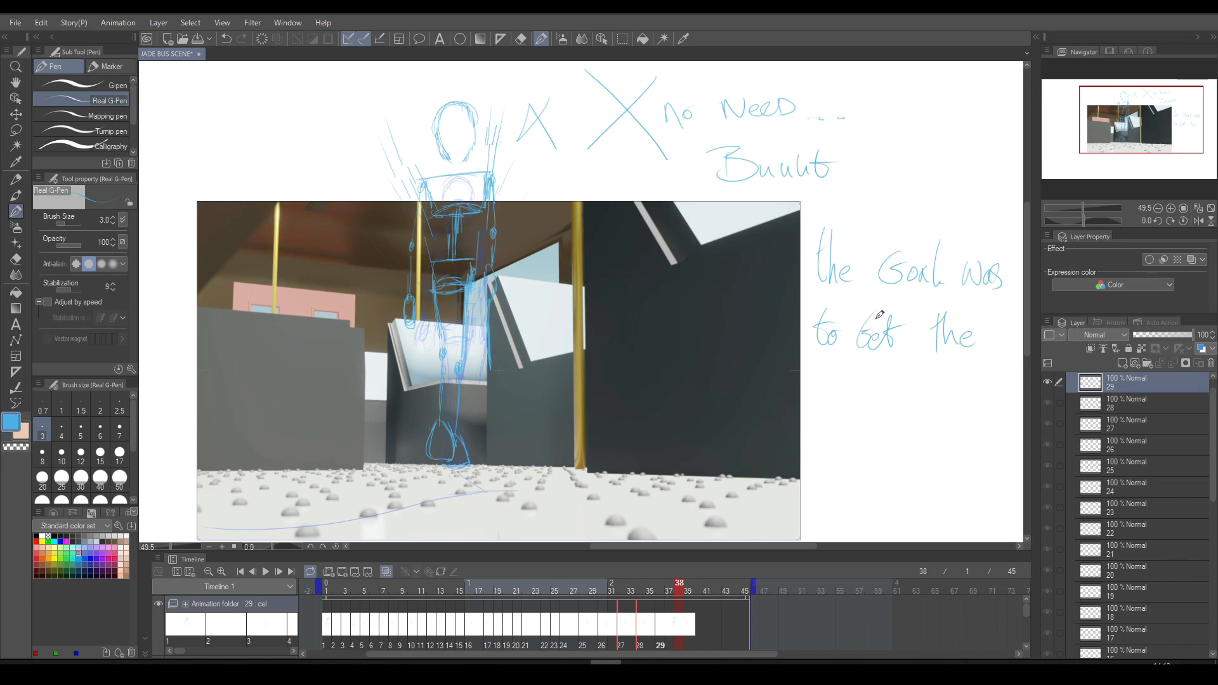
- Continue the note with "girly model walk" and doodle a grinning face with a hand below it
mouse_move(835, 373)
left_mouse_down()
mouse_move(862, 382)
mouse_move(867, 398)
mouse_move(869, 376)
mouse_move(876, 394)
mouse_move(902, 397)
mouse_move(923, 379)
mouse_move(926, 402)
mouse_move(954, 401)
left_mouse_up()
left_click_drag(949, 386, 972, 402)
mouse_move(854, 424)
left_mouse_down()
mouse_move(891, 439)
mouse_move(895, 424)
mouse_move(896, 444)
mouse_move(910, 444)
mouse_move(899, 432)
mouse_move(922, 435)
mouse_move(919, 454)
mouse_move(938, 469)
left_mouse_up()
scroll(1029, 324, "down", 1)
mouse_move(930, 418)
left_mouse_down()
mouse_move(953, 378)
mouse_move(916, 404)
mouse_move(926, 414)
mouse_move(862, 401)
mouse_move(903, 407)
mouse_move(852, 430)
mouse_move(844, 418)
mouse_move(849, 454)
mouse_move(874, 455)
mouse_move(881, 434)
mouse_move(852, 439)
mouse_move(883, 449)
left_mouse_up()
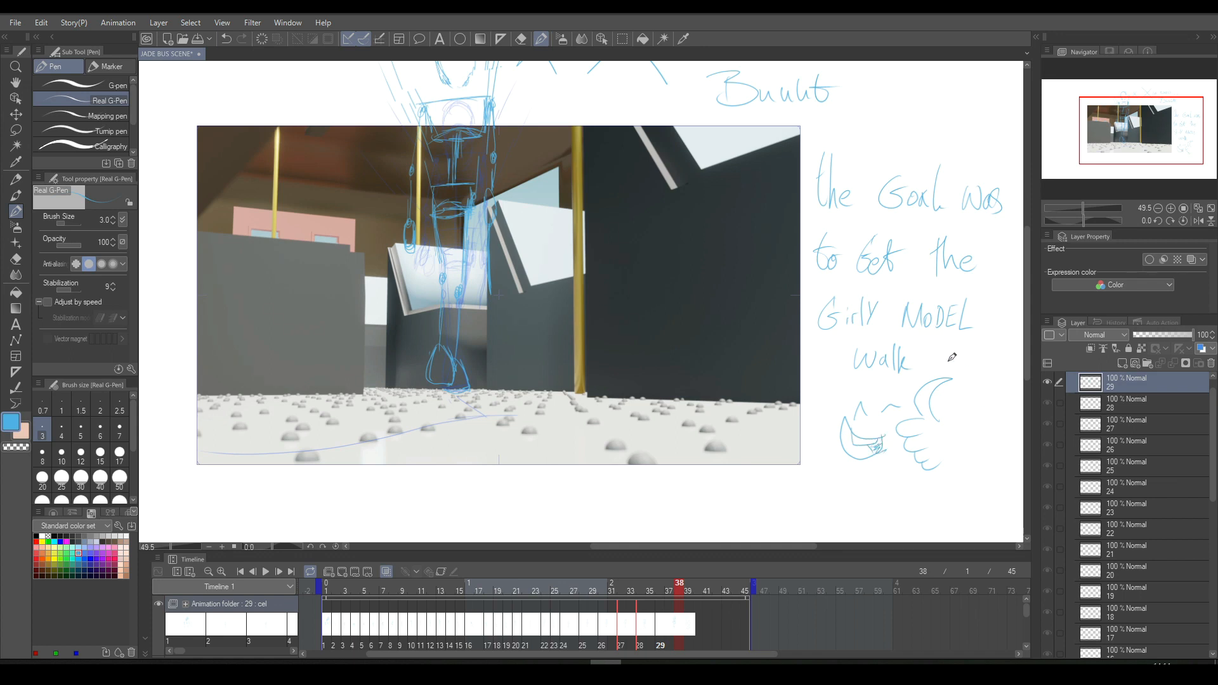
mouse_move(880, 396)
left_mouse_down()
mouse_move(896, 408)
mouse_move(860, 393)
left_mouse_up()
- Add a new animation cel at frame 38, after cel 29
left_click_drag(1025, 354, 1026, 346)
left_click_drag(700, 546, 687, 545)
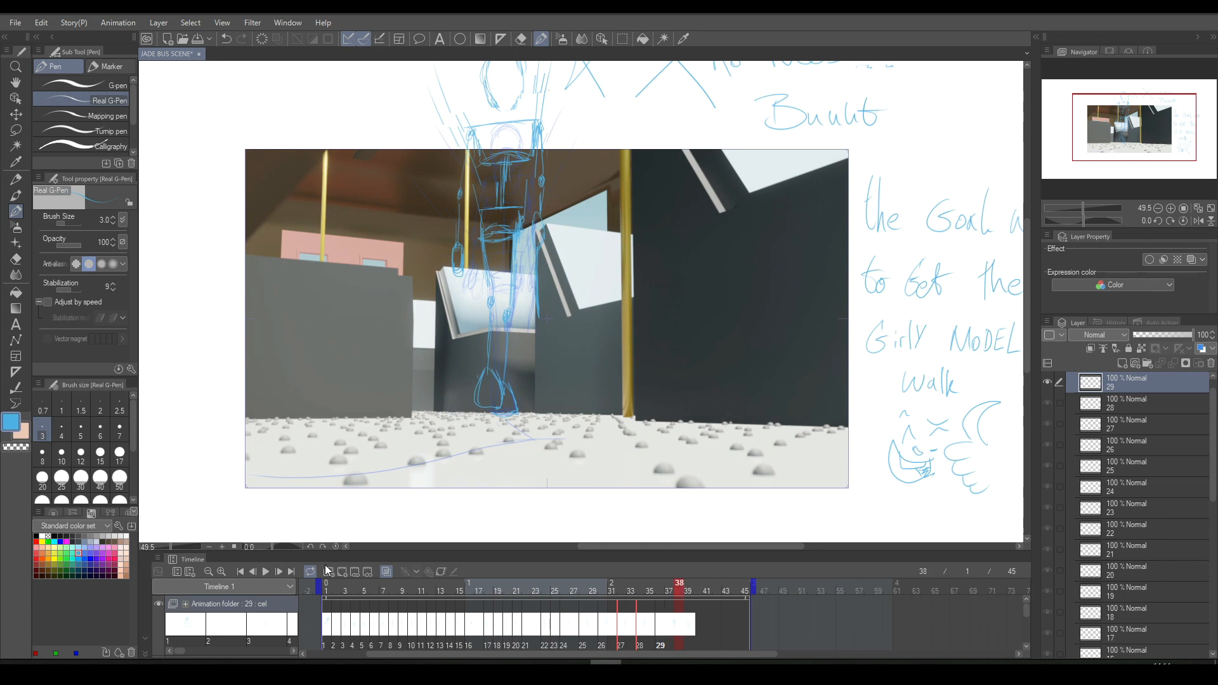
left_click(341, 572)
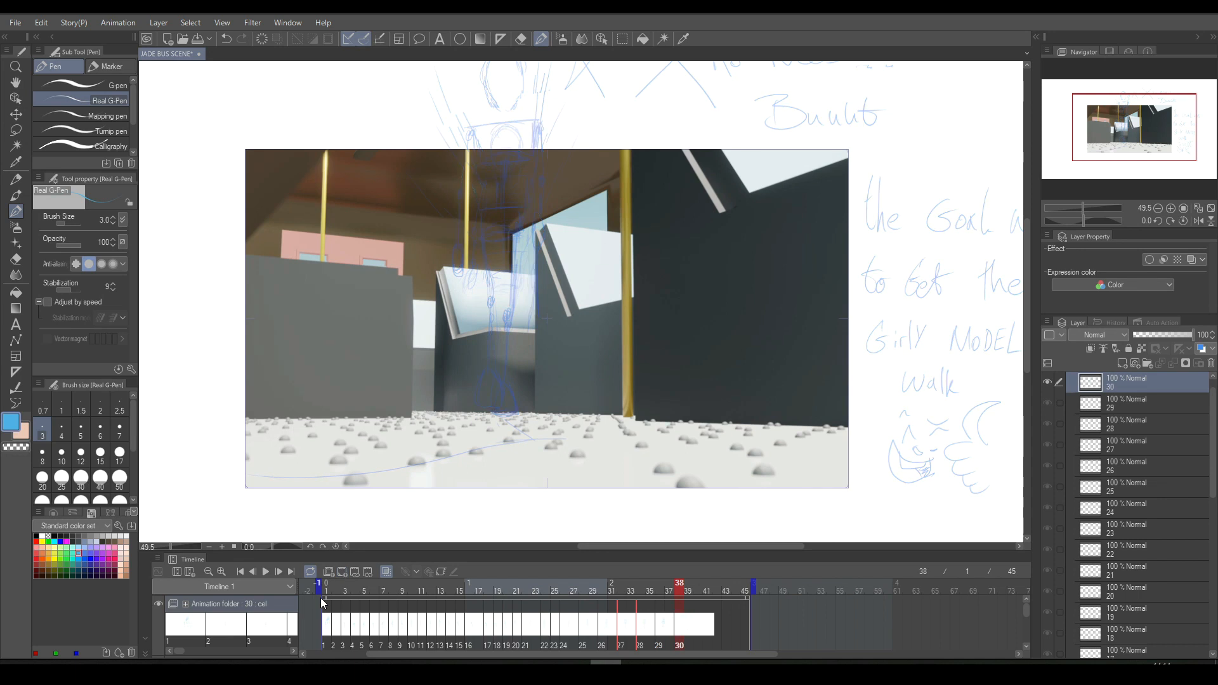
left_click_drag(1023, 286, 1027, 264)
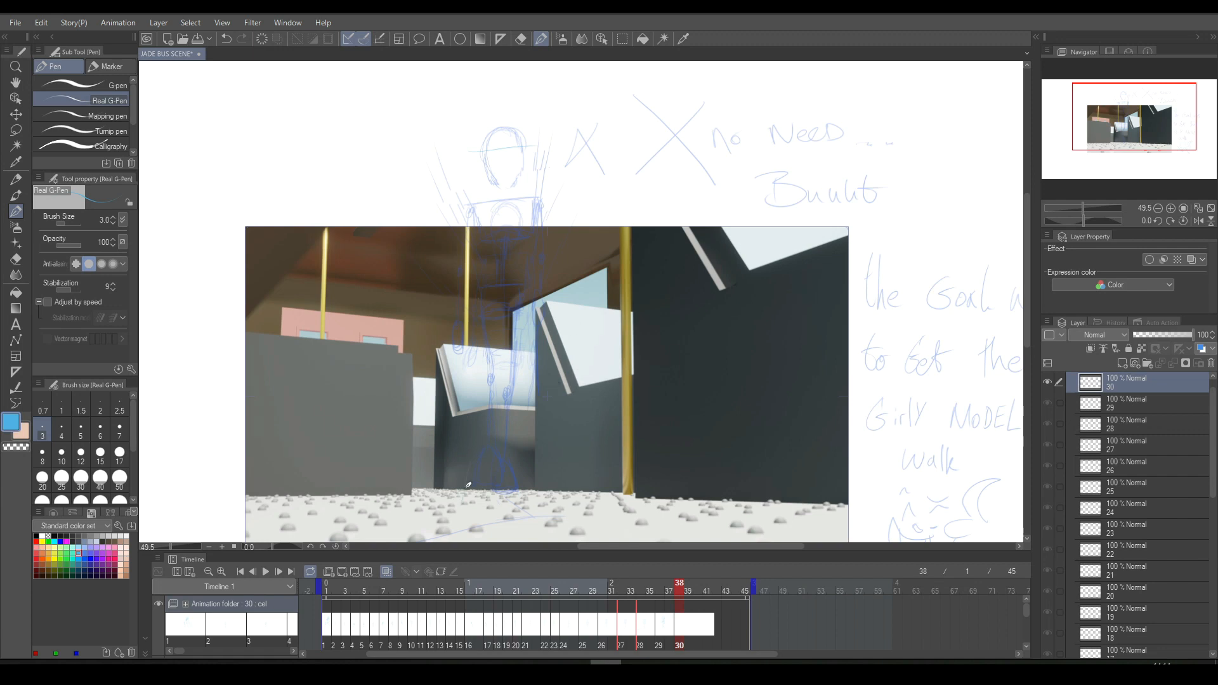
mouse_move(498, 496)
left_mouse_down()
mouse_move(477, 460)
mouse_move(507, 466)
mouse_move(512, 492)
left_mouse_up()
key("ctrl+z")
key("ctrl+z")
- Sketch a larger left-hand foot on cel 30 over the onion skin, comparing it with the earlier cels
mouse_move(479, 485)
left_mouse_down()
mouse_move(491, 463)
mouse_move(509, 484)
mouse_move(498, 438)
mouse_move(479, 419)
mouse_move(491, 424)
mouse_move(466, 431)
mouse_move(459, 457)
mouse_move(466, 429)
mouse_move(483, 420)
mouse_move(500, 440)
left_mouse_up()
key("Left")
key("Right")
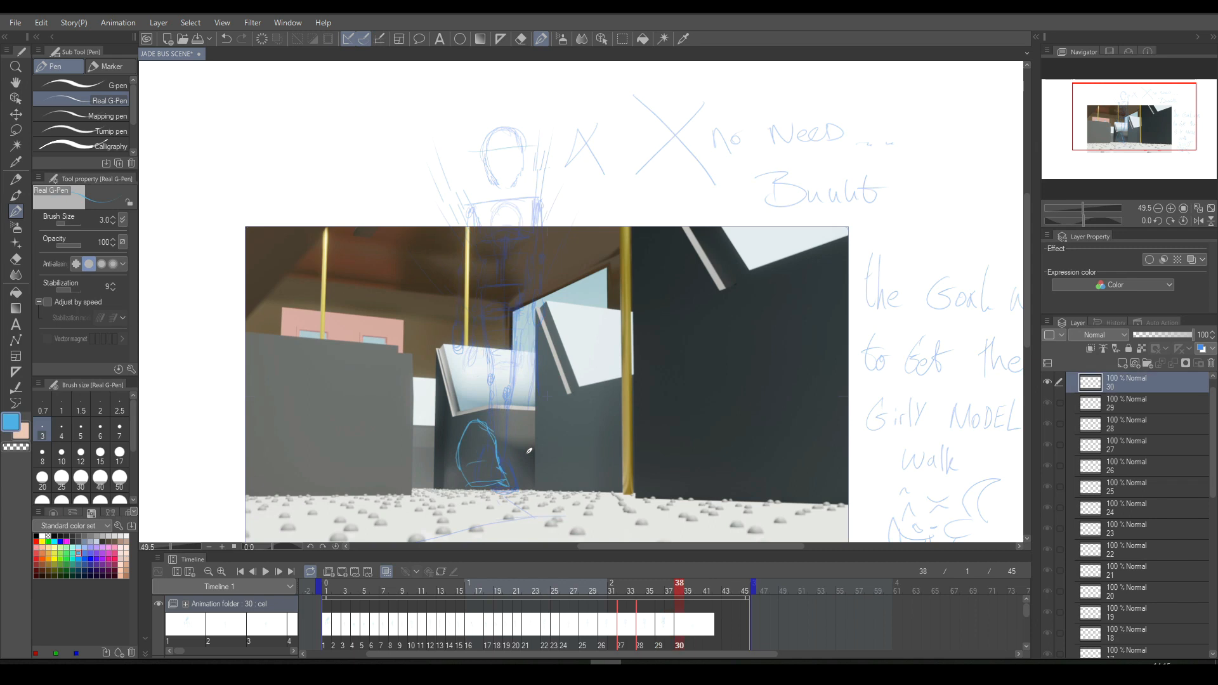
key("Left")
key("Left")
key("Left")
key("Right")
key("Left")
key("Right")
key("Right")
key("Right")
- Move the lassoed foot slightly lower on cel 30 and retime the cel to start at frame 37
key("m")
mouse_move(467, 405)
left_mouse_down()
mouse_move(455, 495)
mouse_move(489, 375)
mouse_move(505, 403)
left_mouse_up()
key("ctrl+t")
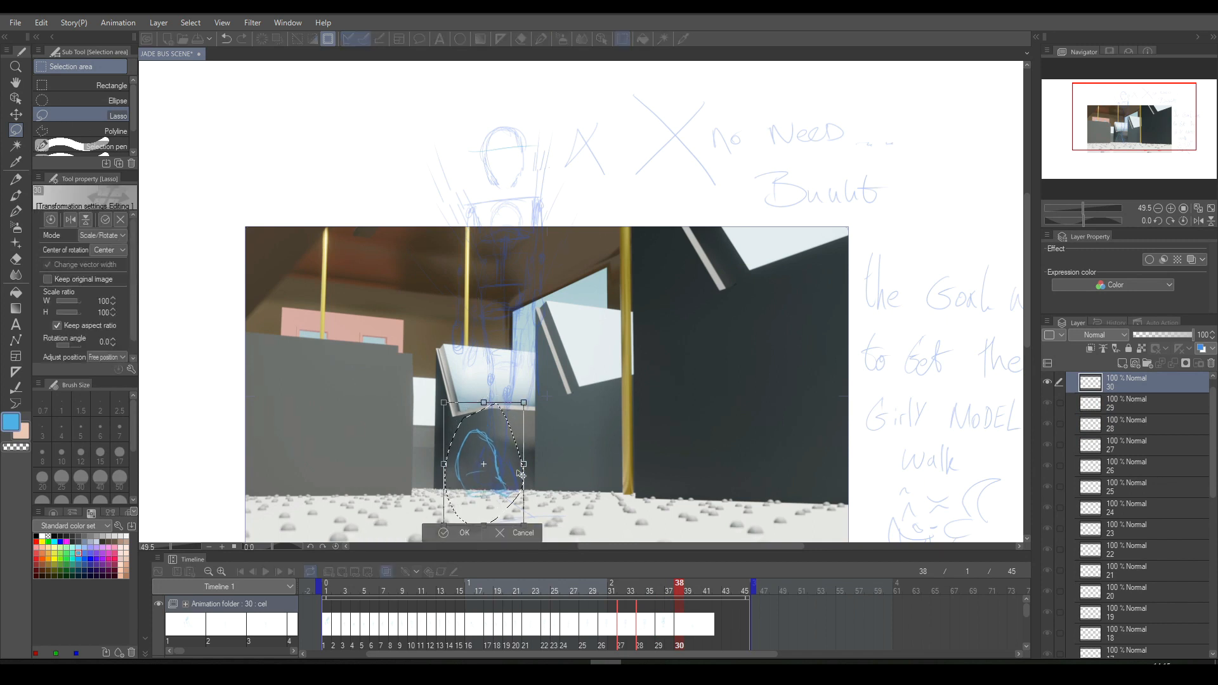
left_click(463, 532)
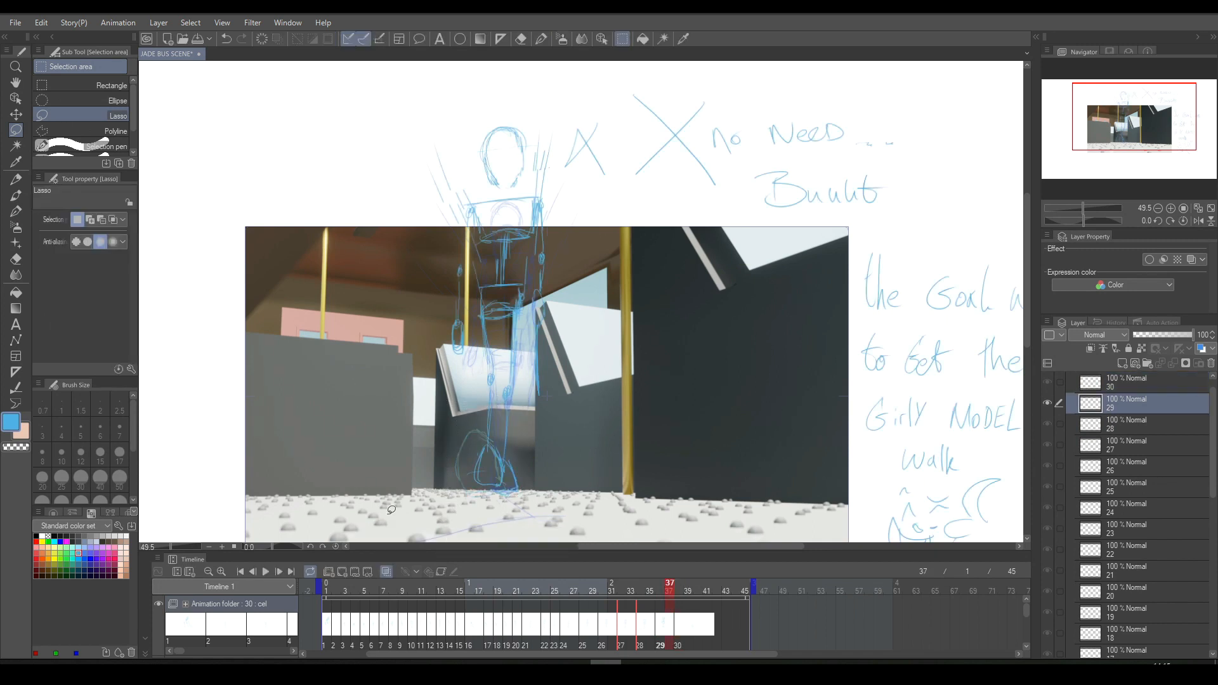
left_click_drag(678, 625, 673, 599)
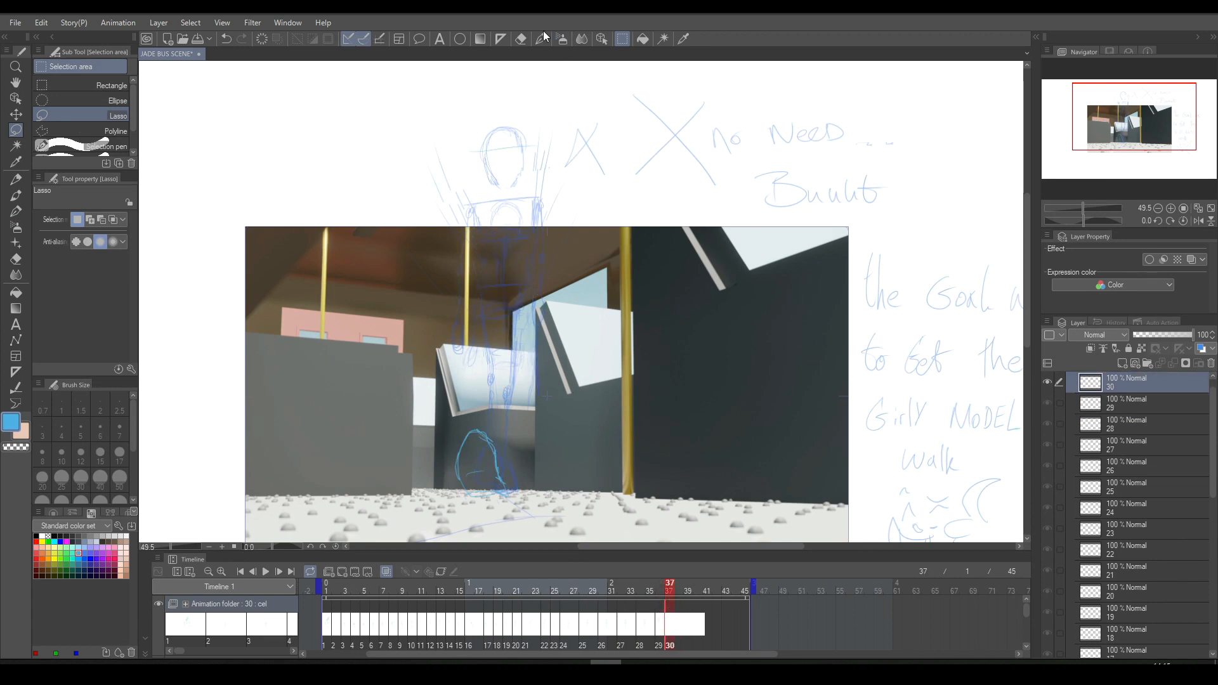
- Sketch the pelvis box on cel 30 just above the previous cel's pelvis and compare the two
left_click(541, 39)
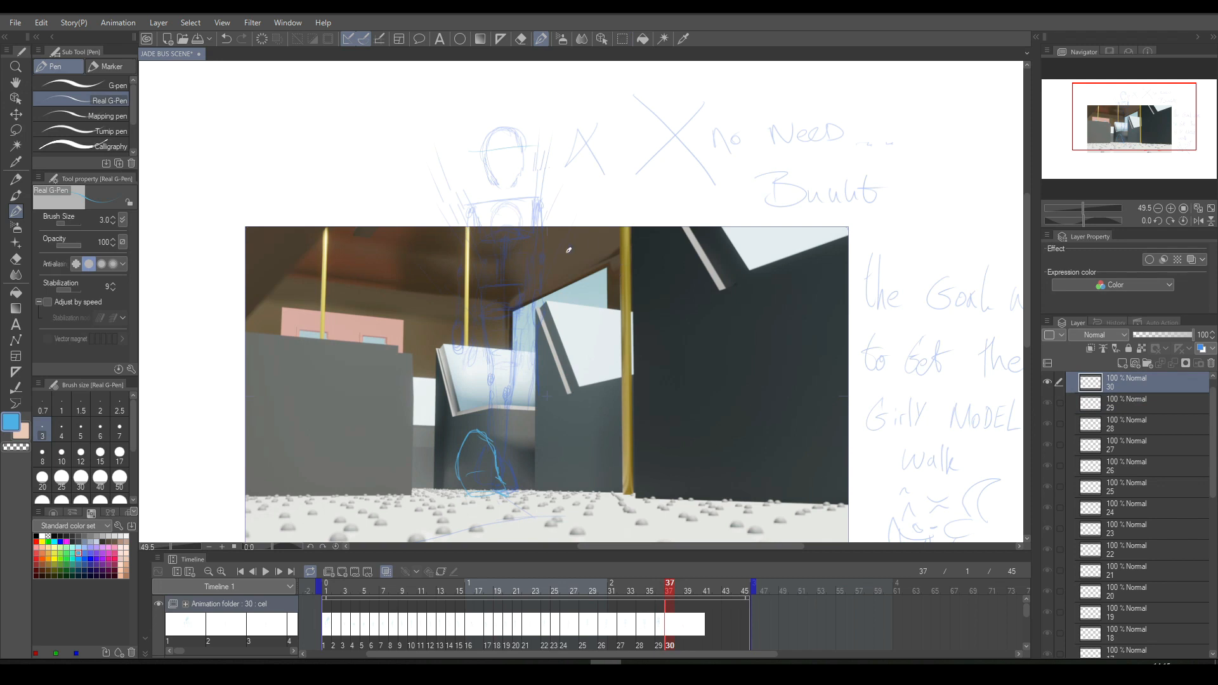
left_click_drag(487, 271, 517, 269)
left_click_drag(486, 298, 518, 299)
key("Left")
key("Right")
- Sketch the knee and the leg line joining the pelvis to the foot on cel 30, comparing with cel 29
left_click_drag(487, 354, 490, 364)
key("Left")
key("Right")
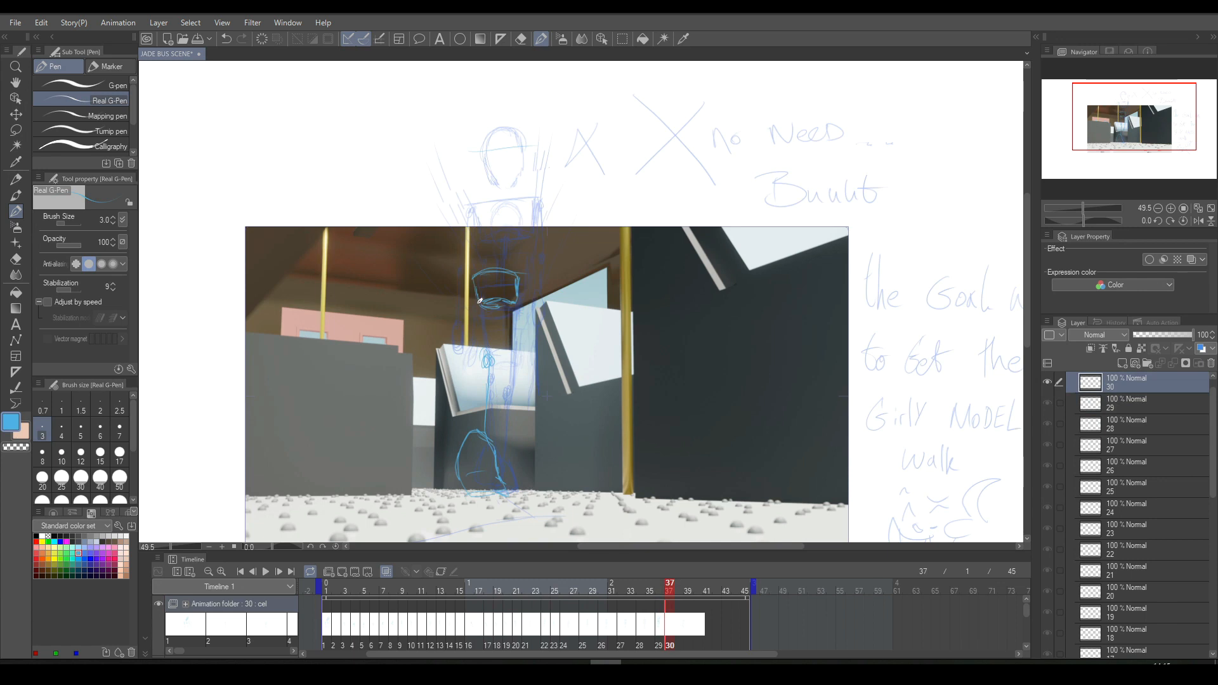
left_click_drag(484, 296, 487, 328)
key("Left")
key("Right")
- Rotate the lassoed foot on cel 30 by about 14.3 degrees under the leg and clear the selection
key("m")
mouse_move(463, 433)
left_mouse_down()
mouse_move(482, 430)
mouse_move(508, 466)
mouse_move(457, 491)
mouse_move(462, 444)
left_mouse_up()
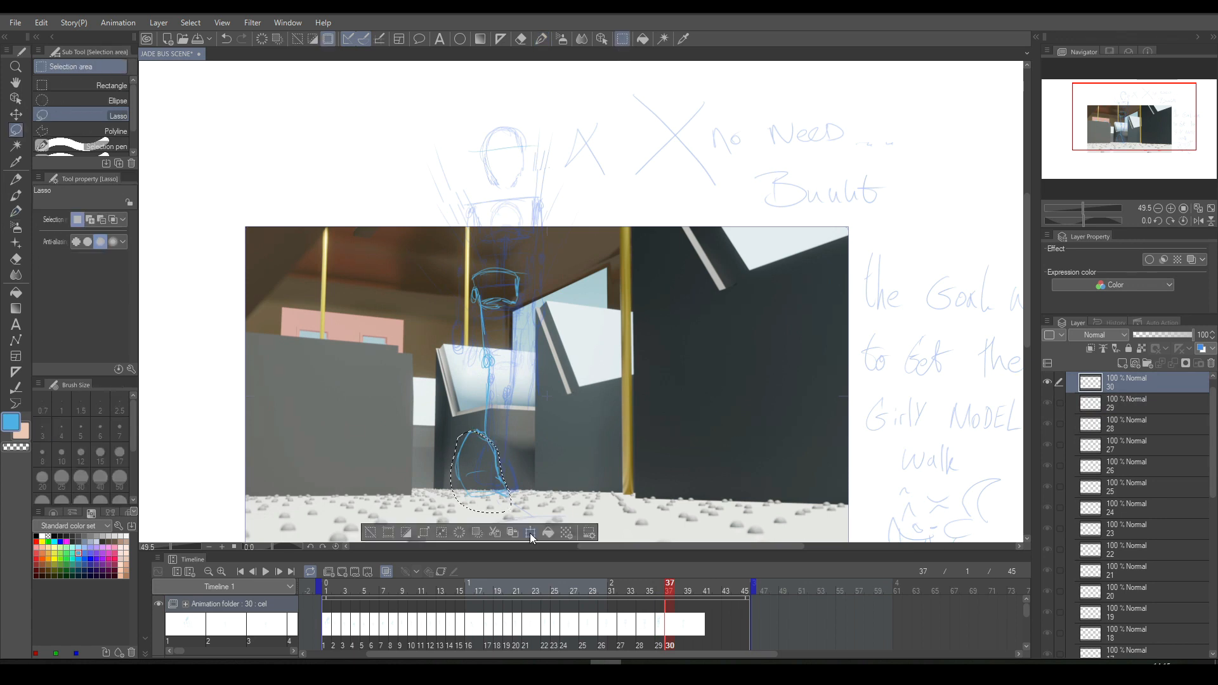
left_click(532, 535)
left_click_drag(543, 461, 543, 478)
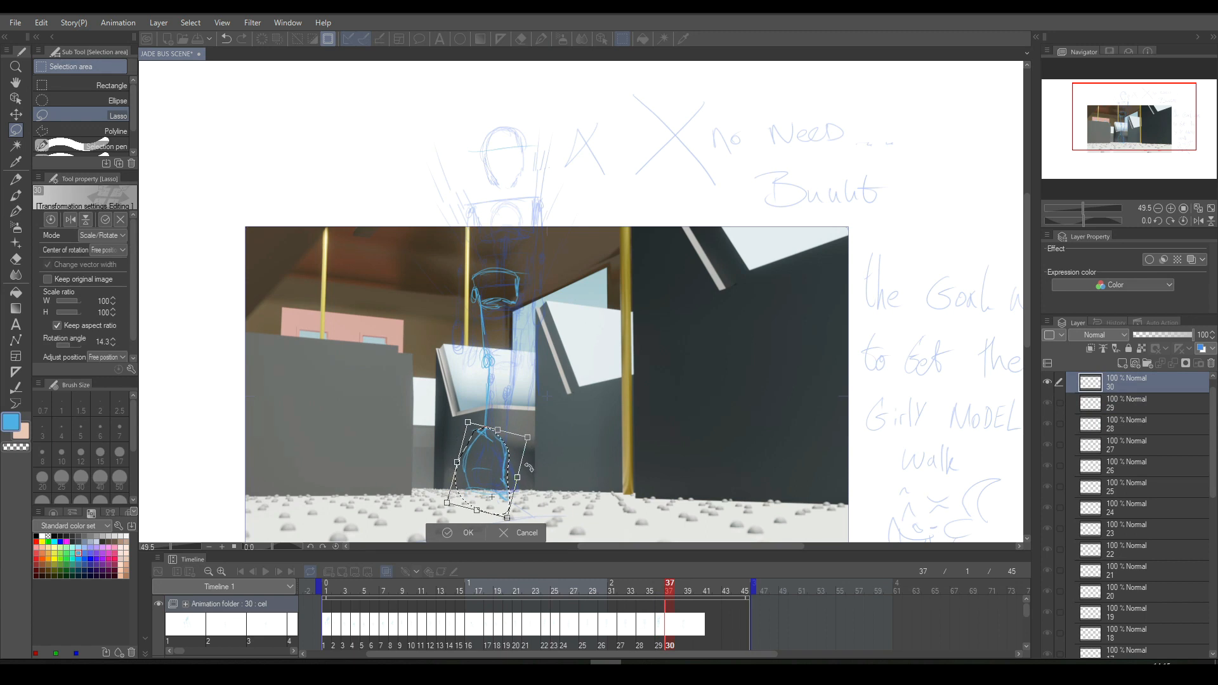
left_click(467, 533)
key("ctrl+d")
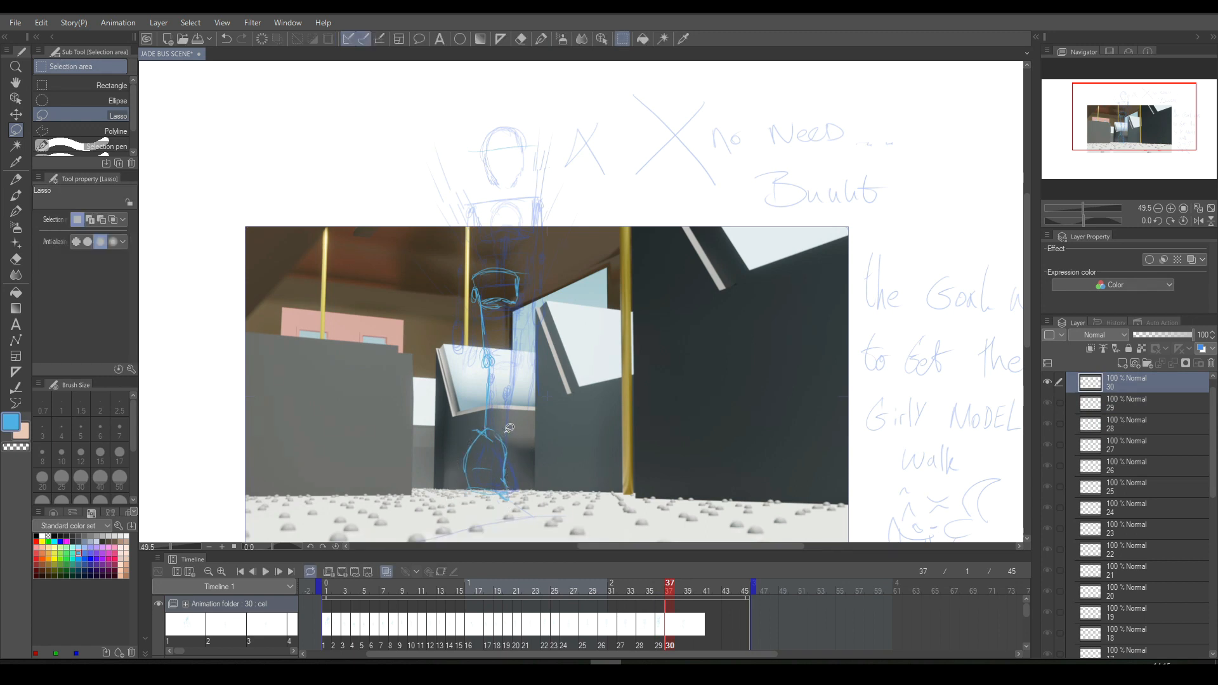
- Try extra pen strokes inside the large foot on cel 30, compare with cel 29, and undo them
left_click(541, 39)
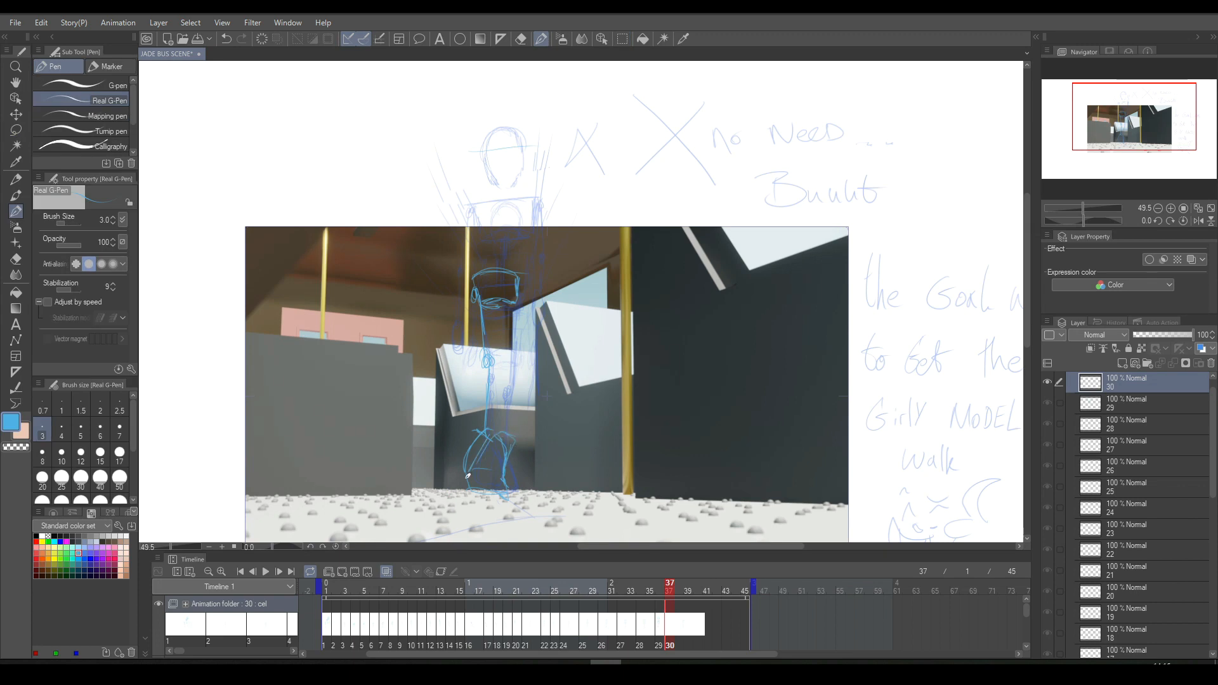
mouse_move(469, 479)
left_mouse_down()
mouse_move(495, 424)
mouse_move(470, 473)
left_mouse_up()
key("Left")
key("Right")
key("ctrl+z")
key("ctrl+z")
key("ctrl+z")
key("ctrl+z")
key("ctrl+z")
key("Left")
key("Right")
- Sketch the second leg down from the pelvis on cel 30 and draw its narrow foot, comparing with cel 29
left_click_drag(519, 290, 508, 441)
left_click(520, 39)
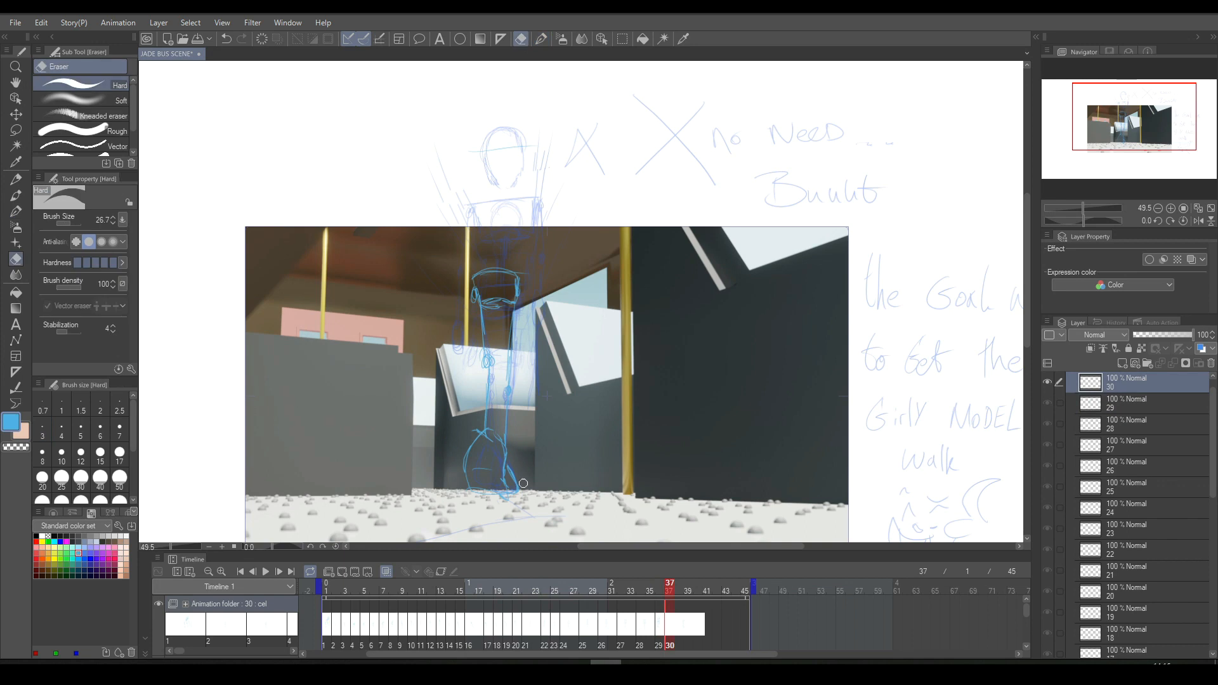
key("ctrl+Left")
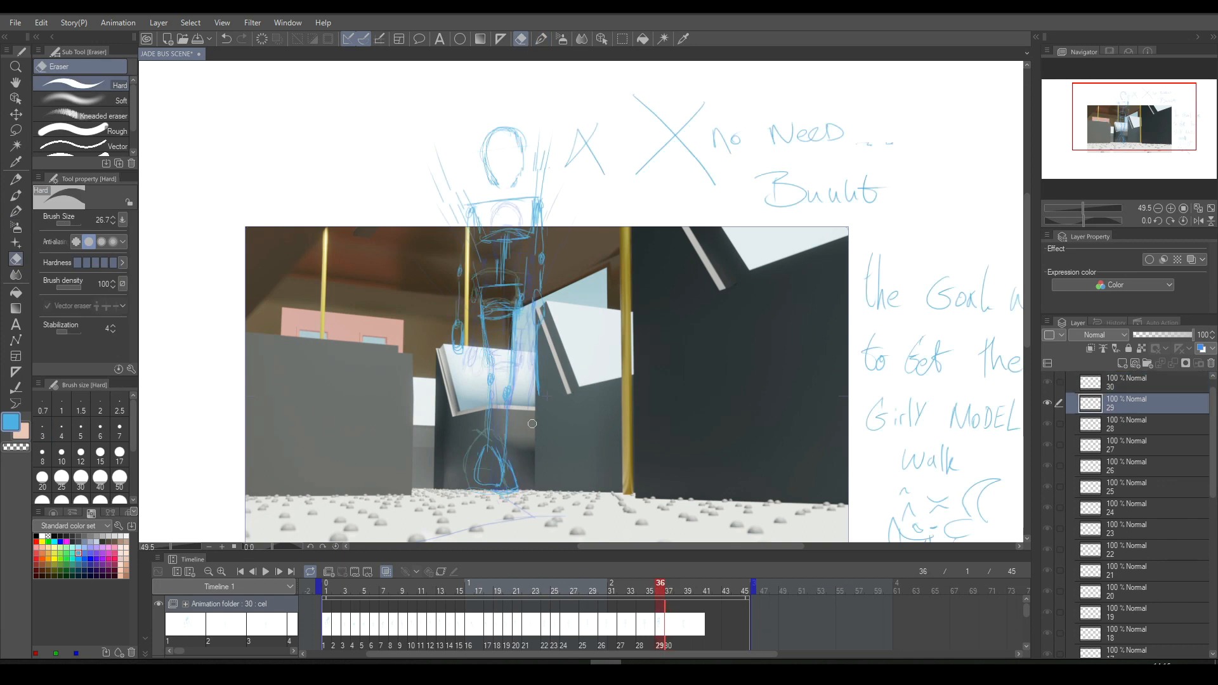
left_click(539, 39)
key("ctrl+Right")
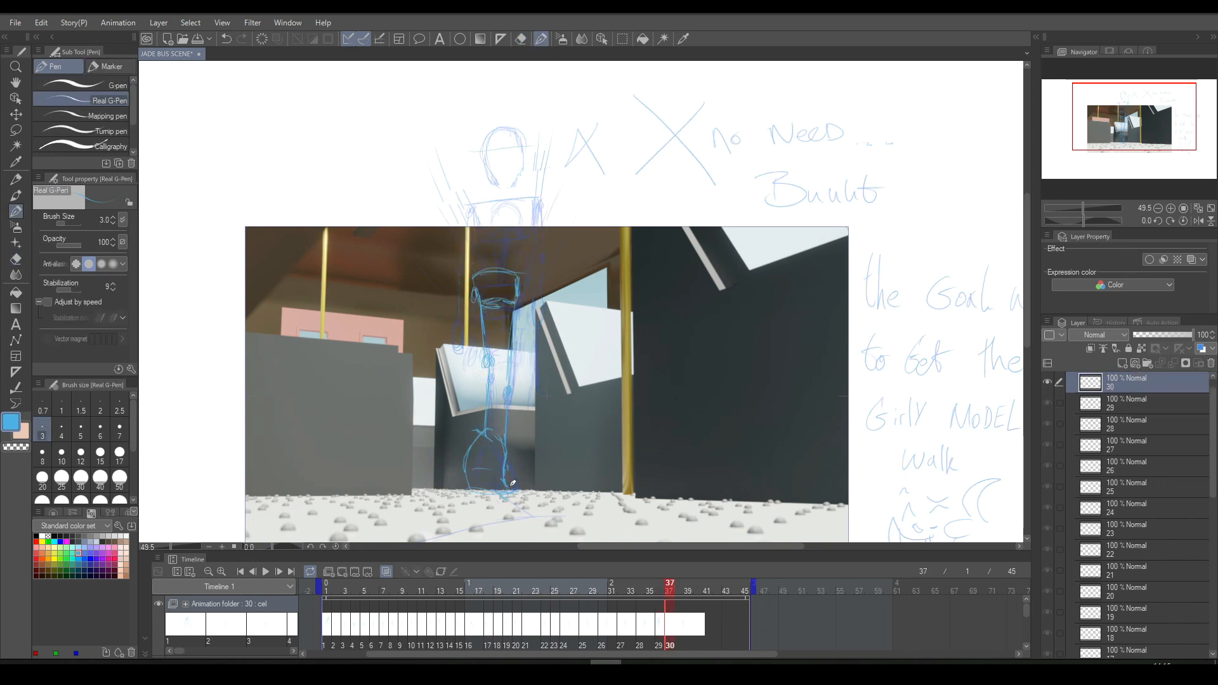
left_click_drag(509, 488, 514, 452)
key("ctrl+Left")
key("ctrl+Right")
key("ctrl+Left")
key("ctrl+Right")
- Sketch the chest box on cel 30 over the previous cel's head, with a line linking it to the pelvis
left_click_drag(459, 156, 517, 156)
mouse_move(452, 193)
left_mouse_down()
mouse_move(459, 160)
mouse_move(467, 212)
left_mouse_up()
mouse_move(461, 158)
left_mouse_down()
mouse_move(465, 206)
mouse_move(488, 188)
mouse_move(511, 192)
mouse_move(465, 198)
mouse_move(517, 198)
mouse_move(523, 152)
mouse_move(465, 156)
mouse_move(512, 151)
mouse_move(523, 173)
mouse_move(520, 152)
mouse_move(459, 162)
mouse_move(520, 152)
mouse_move(466, 152)
mouse_move(521, 139)
left_mouse_up()
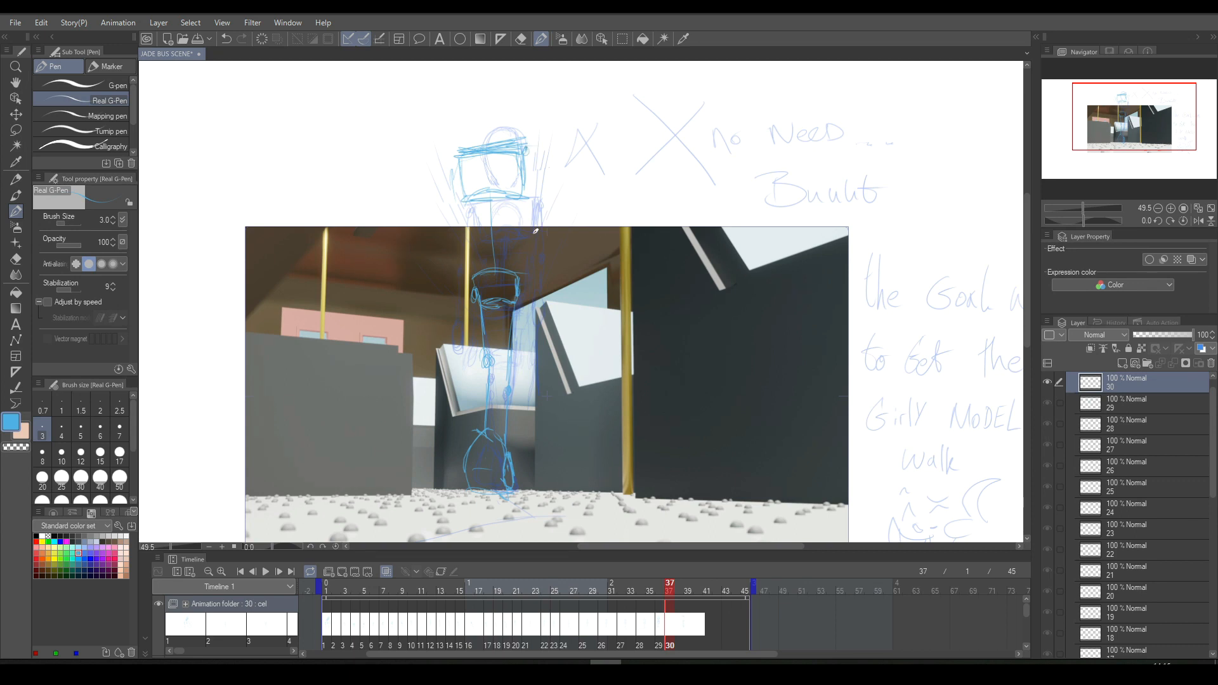
- Sketch the rounded hand shape, the elbow joint and the upper arm beside the chest box on cel 30
mouse_move(520, 244)
left_mouse_down()
mouse_move(545, 241)
mouse_move(534, 266)
left_mouse_up()
key("comma")
key("period")
mouse_move(533, 199)
left_mouse_down()
mouse_move(531, 212)
mouse_move(536, 200)
left_mouse_up()
left_click_drag(532, 149, 536, 187)
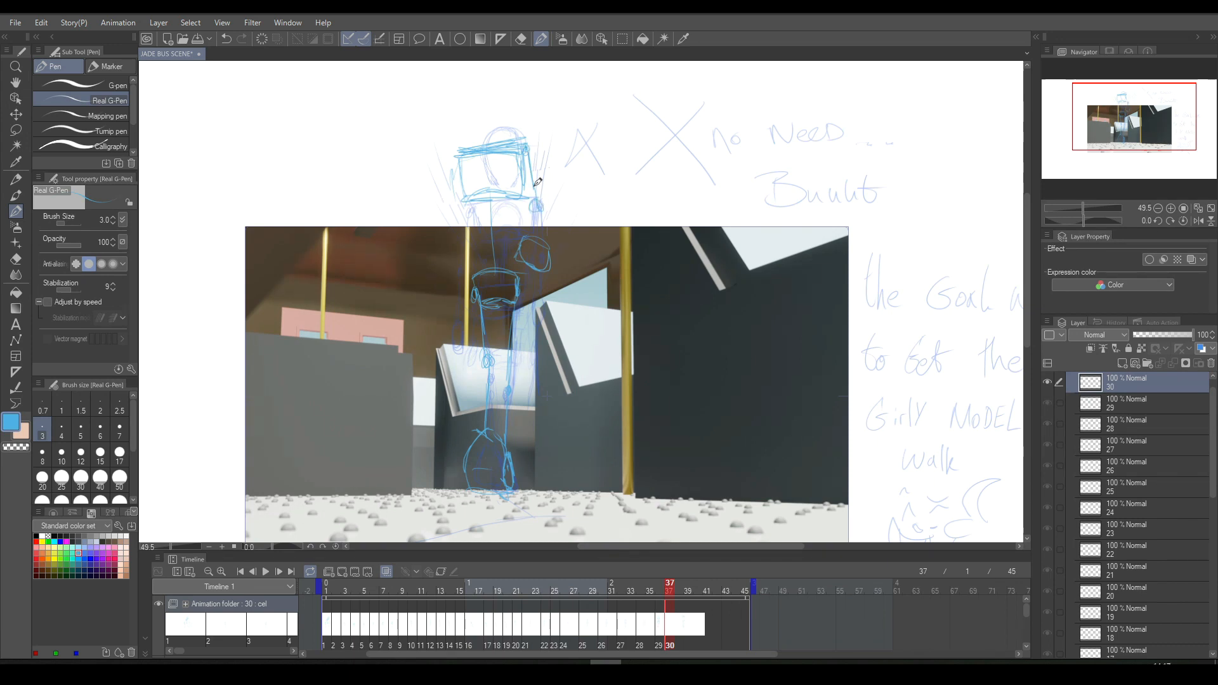
key("comma")
key("period")
- Sketch the long stroke below the rounded hand shape and the opposite arm on cel 30, comparing with cel 29
left_click_drag(535, 261, 531, 352)
key("comma")
key("period")
key("comma")
key("period")
left_click_drag(463, 233, 463, 306)
key("Left")
key("Right")
key("Left")
key("Right")
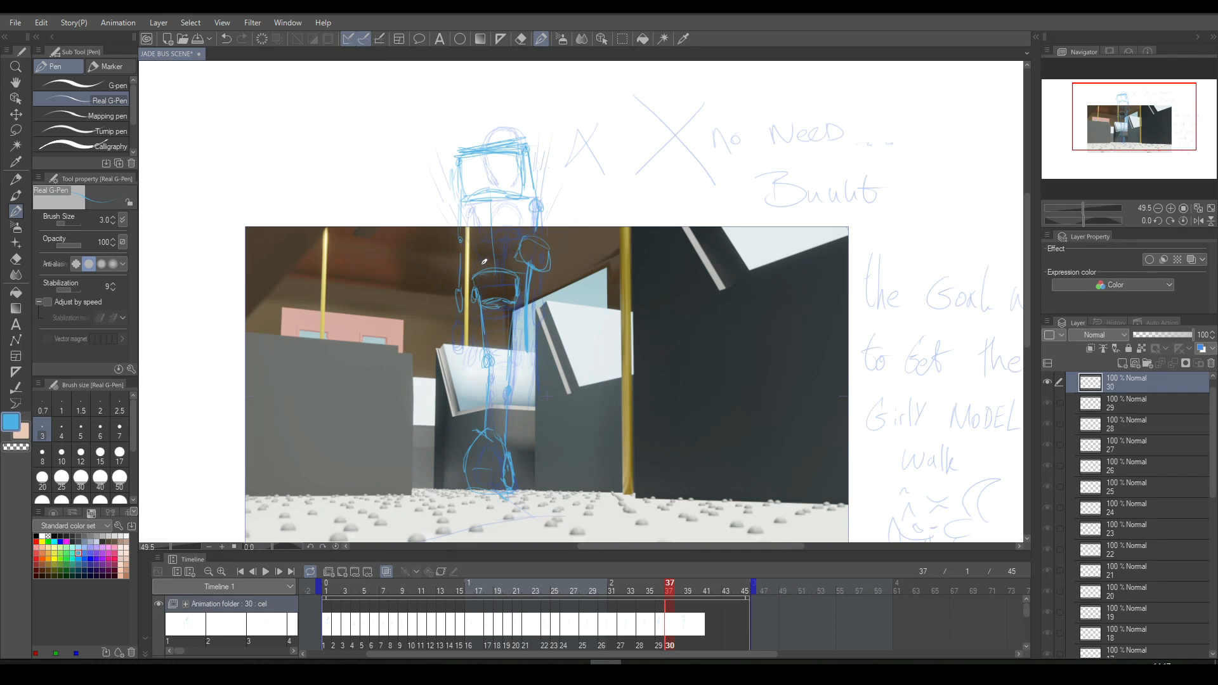
- Play back the animation and retime cel 30 to start at frame 38
left_click(267, 572)
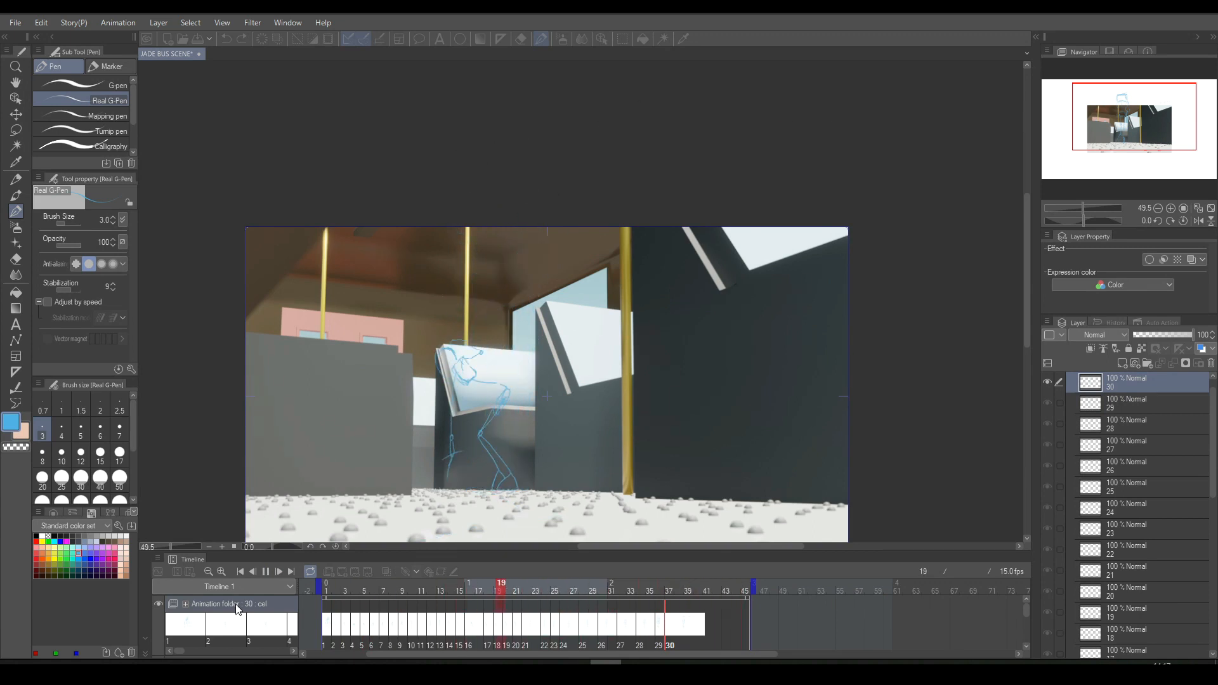
left_click(237, 606)
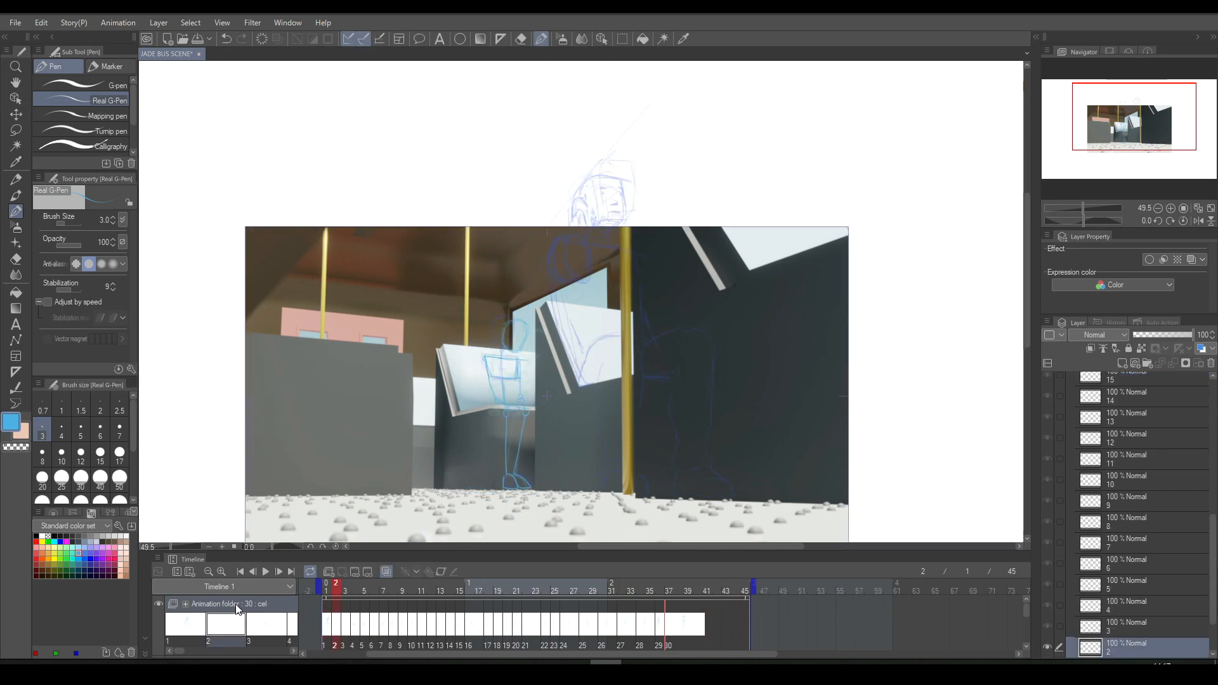
left_click(671, 627)
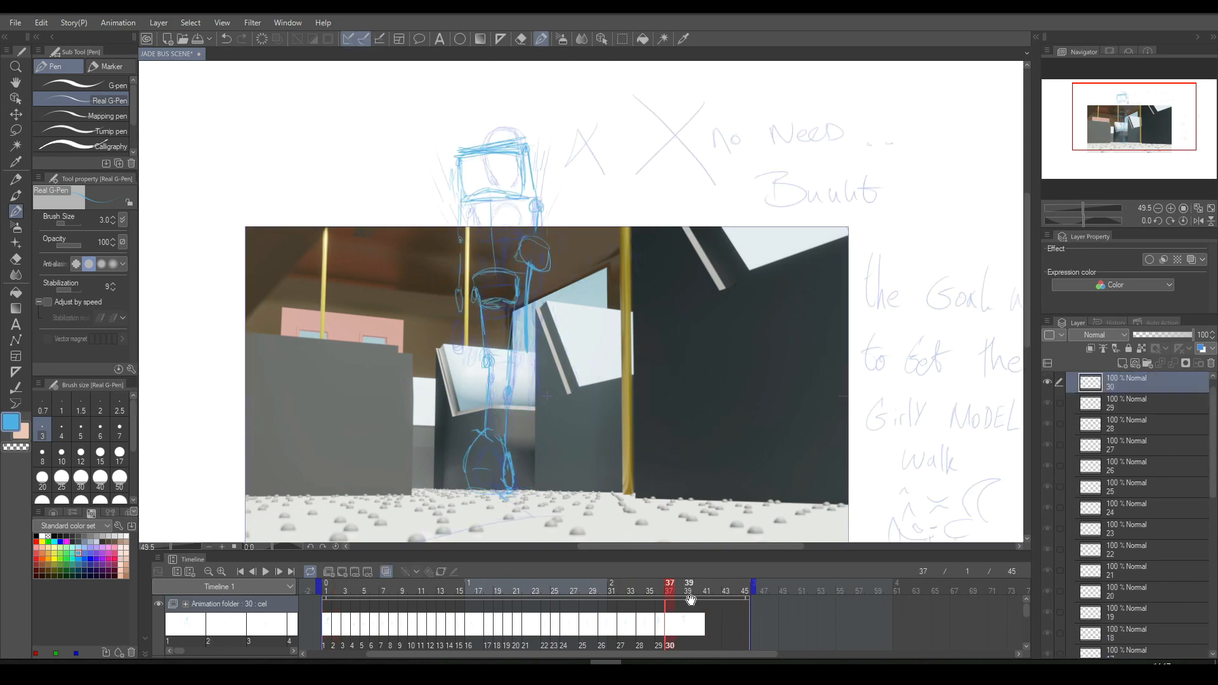
left_click_drag(669, 626, 678, 627)
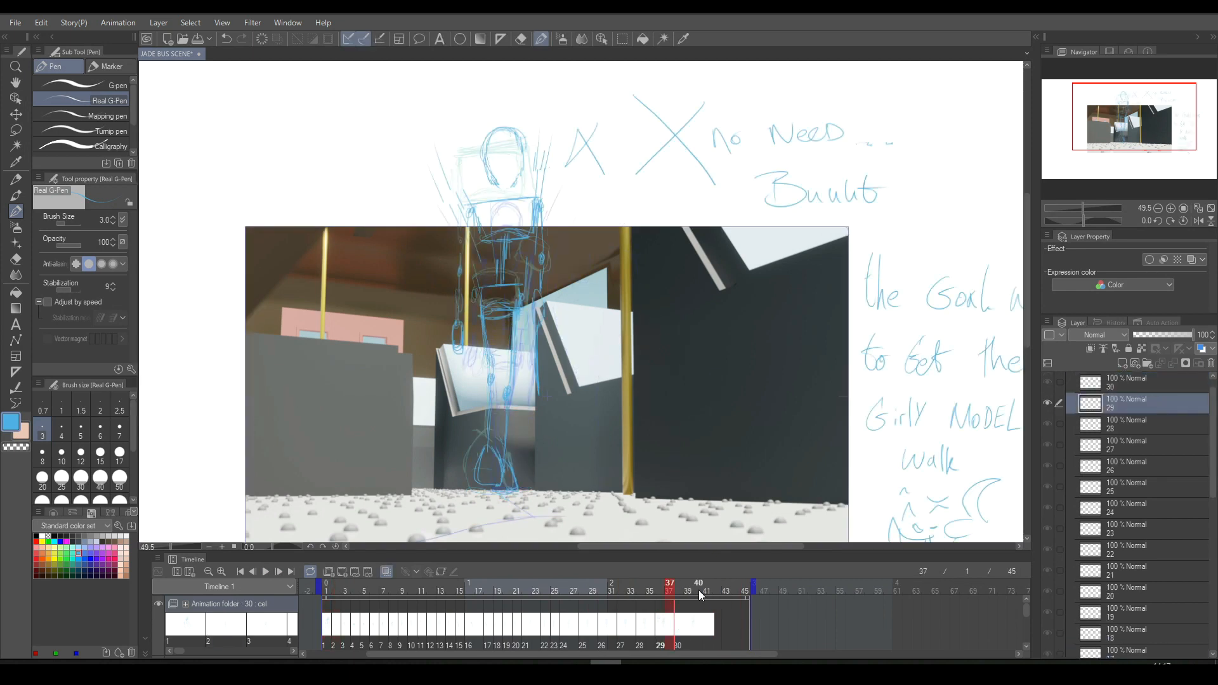
- Play back the retimed animation and add new cel 31 at frame 40
left_click(267, 573)
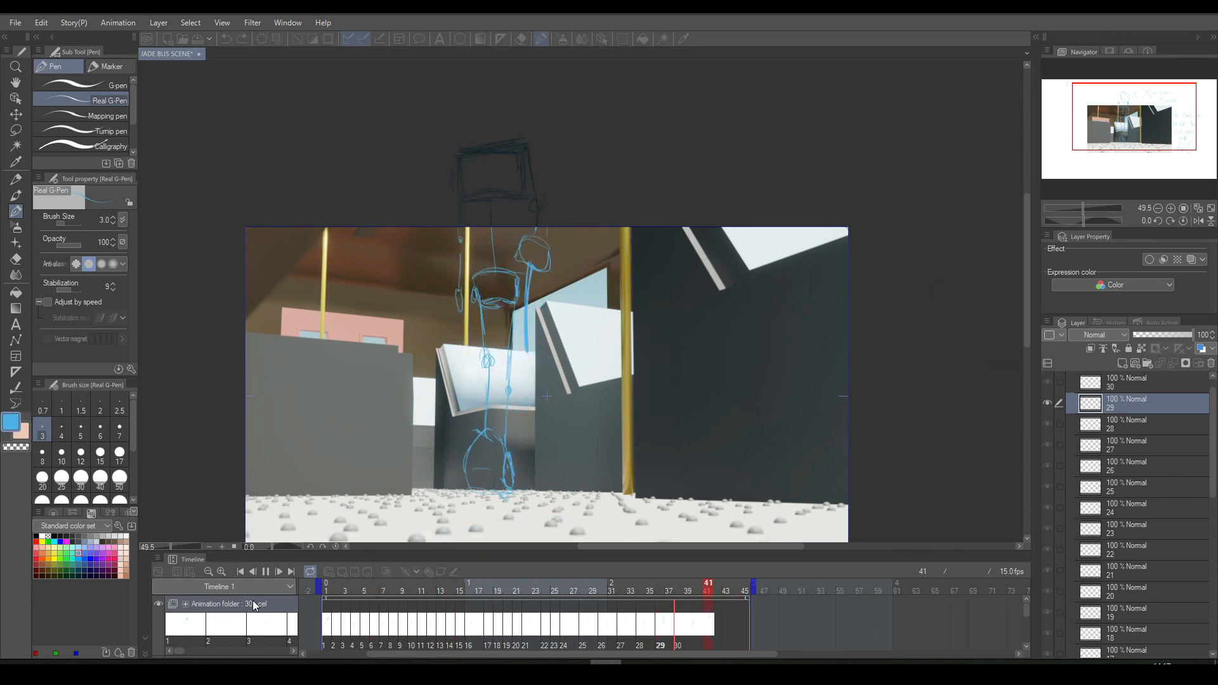
key("space")
key("Left")
key("Left")
key("Left")
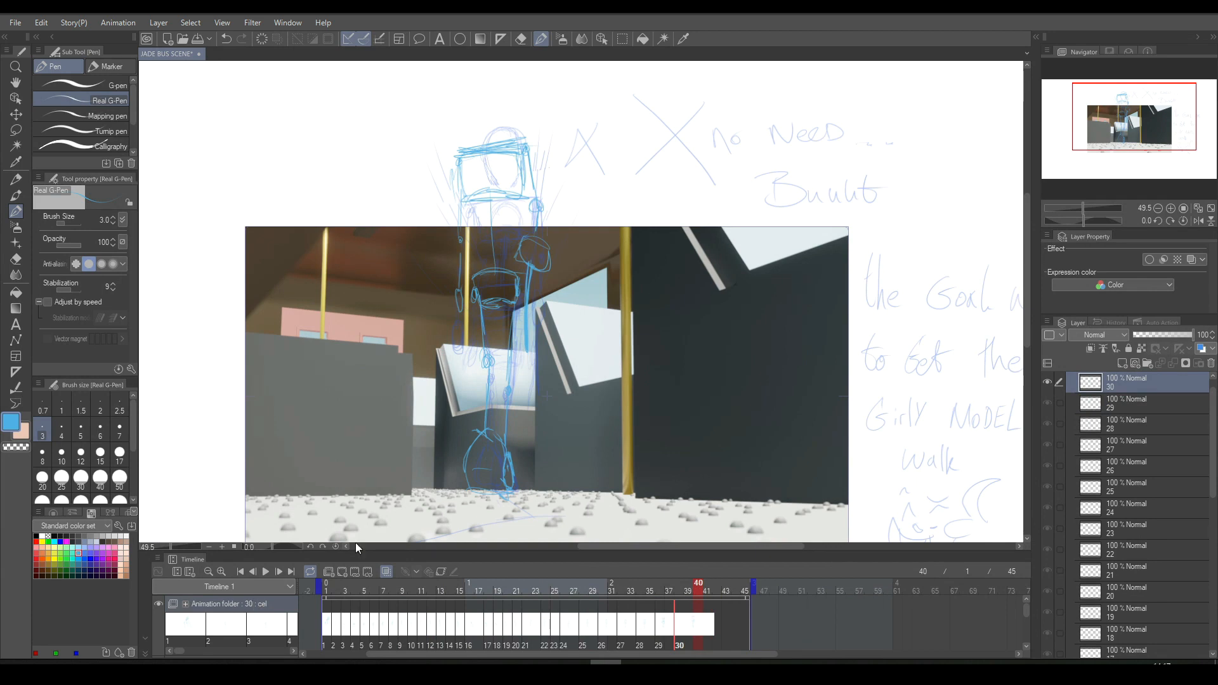
left_click(342, 572)
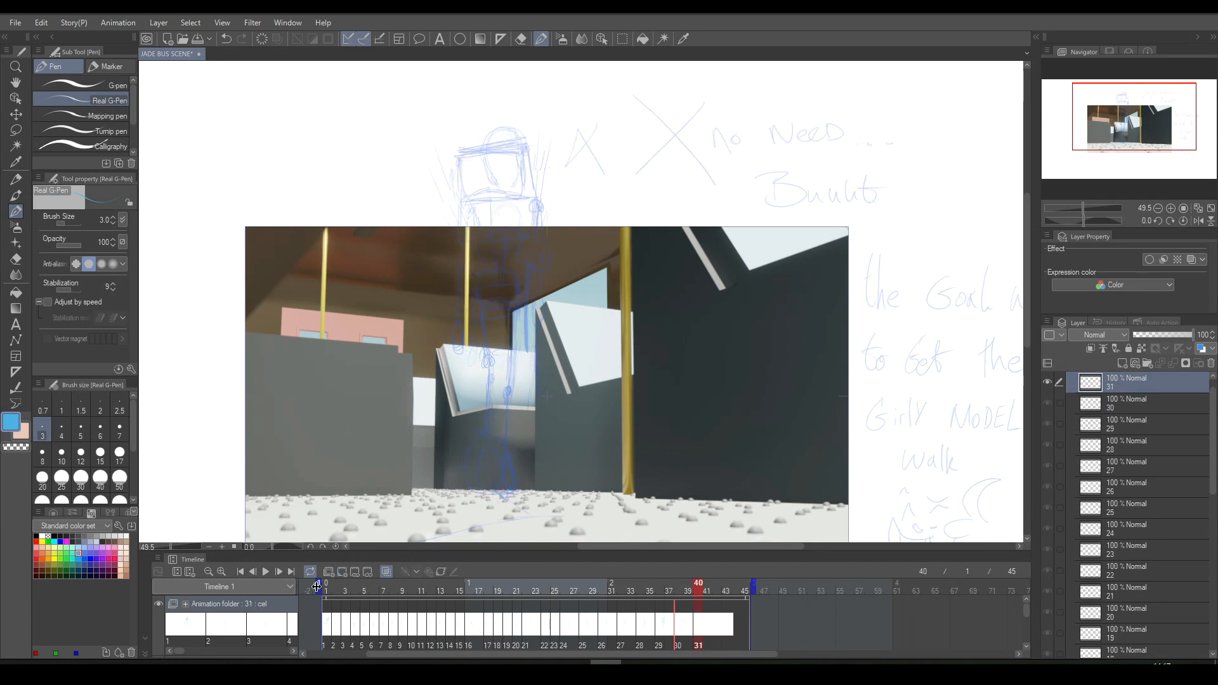
- Sketch the arched foot planted on the floor on cel 31 and compare it with cel 30
mouse_move(470, 493)
left_mouse_down()
mouse_move(501, 488)
mouse_move(441, 475)
mouse_move(468, 458)
mouse_move(456, 472)
mouse_move(492, 476)
mouse_move(459, 471)
mouse_move(447, 499)
mouse_move(491, 498)
mouse_move(444, 498)
mouse_move(472, 465)
mouse_move(502, 491)
mouse_move(485, 468)
left_mouse_up()
mouse_move(484, 457)
left_mouse_down()
mouse_move(496, 467)
mouse_move(475, 454)
mouse_move(491, 453)
left_mouse_up()
key("Left")
key("Right")
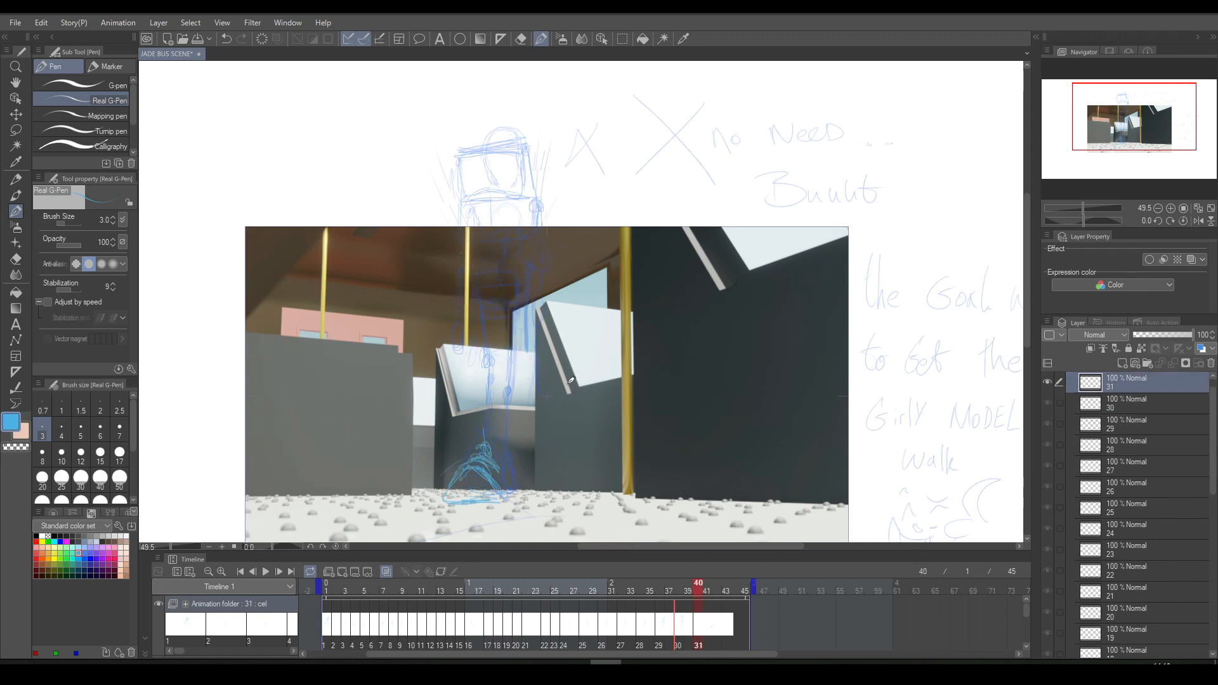
- Try a leg stroke rising from the planted foot on cel 31 and undo it
left_click_drag(489, 416, 494, 352)
key("ctrl+z")
key("ctrl+z")
- Mark the knee above the planted foot and the pelvis line on cel 31, comparing with cel 30
left_click_drag(488, 342, 490, 346)
key("Left")
key("Right")
left_click_drag(500, 251, 475, 254)
key("Left")
- Sketch diagonal guide lines fanning upward on both sides of the figure's torso
left_click_drag(418, 166, 462, 254)
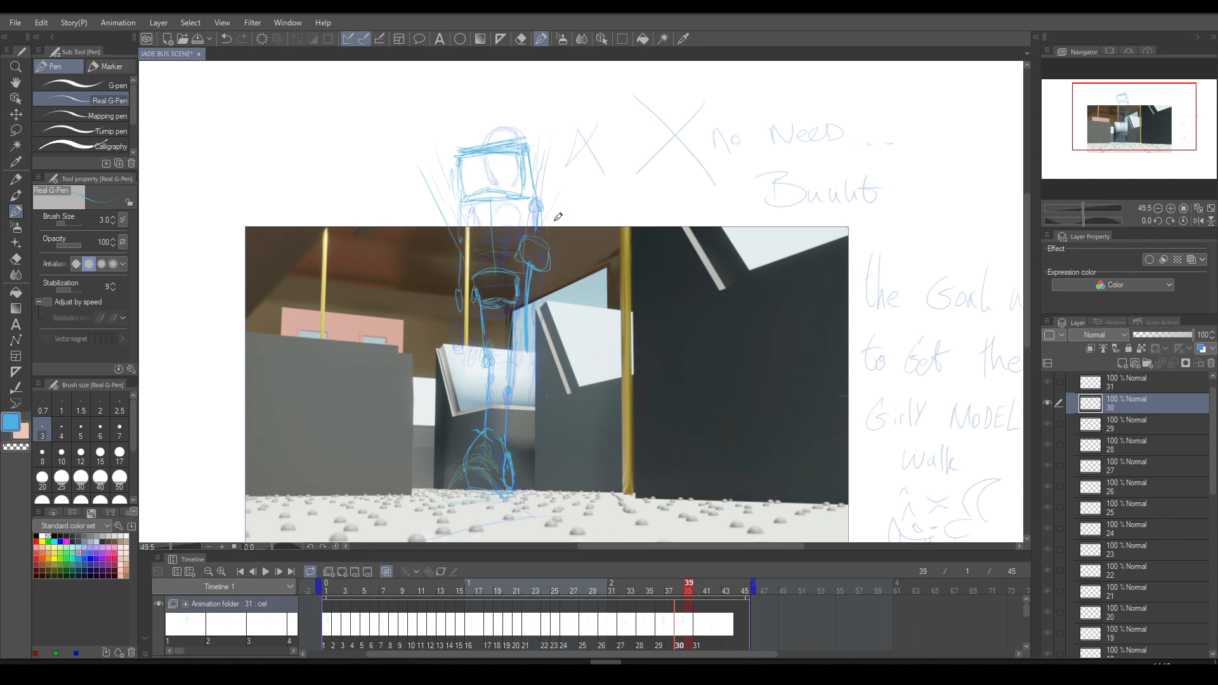
key("Right")
left_click_drag(468, 242, 411, 150)
left_click_drag(526, 255, 549, 152)
key("Left")
key("Right")
- Sketch the pelvis, both legs and the raised foot on cel 31, comparing with cel 30
mouse_move(456, 228)
left_mouse_down()
mouse_move(520, 219)
mouse_move(462, 234)
mouse_move(465, 272)
mouse_move(514, 251)
mouse_move(484, 255)
mouse_move(527, 256)
mouse_move(533, 229)
mouse_move(469, 230)
mouse_move(481, 255)
mouse_move(526, 256)
mouse_move(534, 226)
mouse_move(534, 245)
mouse_move(483, 259)
mouse_move(469, 231)
mouse_move(487, 259)
mouse_move(542, 261)
left_mouse_up()
mouse_move(468, 246)
left_mouse_down()
mouse_move(471, 218)
mouse_move(479, 325)
left_mouse_up()
left_click_drag(473, 280, 482, 334)
left_click_drag(474, 257, 487, 439)
key("Left")
key("Right")
key("Left")
key("Right")
key("Left")
key("Right")
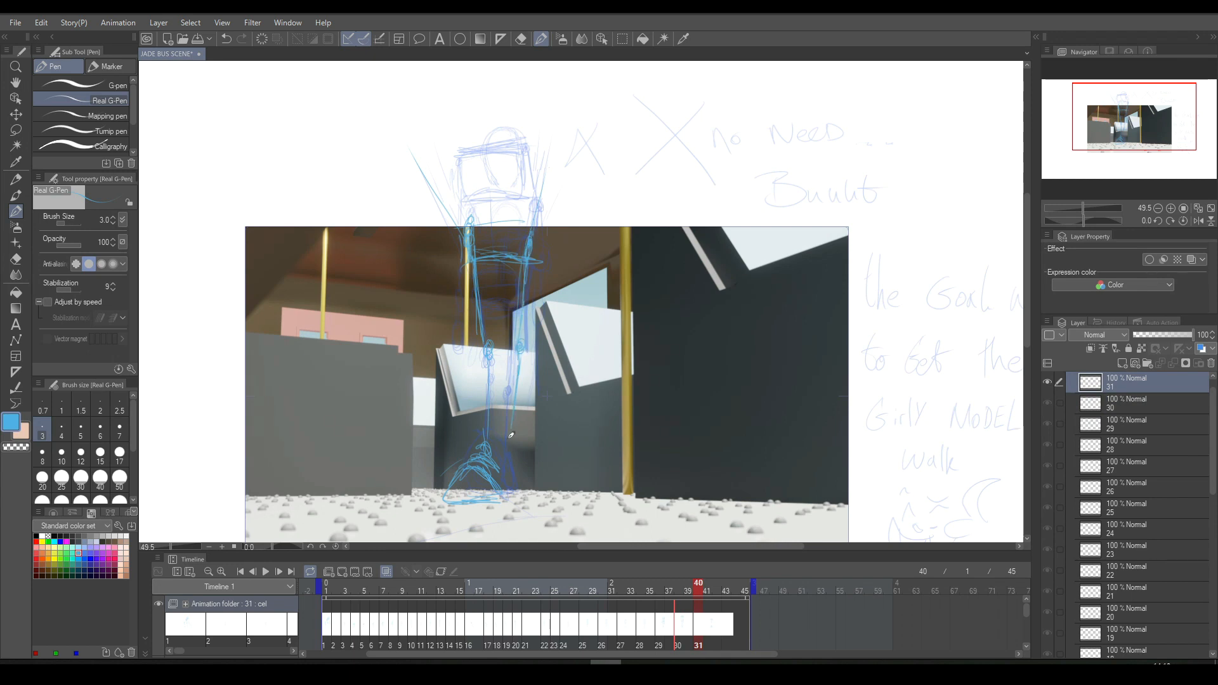
mouse_move(512, 429)
left_mouse_down()
mouse_move(524, 462)
mouse_move(517, 439)
mouse_move(515, 481)
mouse_move(501, 469)
mouse_move(510, 431)
mouse_move(510, 482)
mouse_move(521, 465)
mouse_move(533, 394)
left_mouse_up()
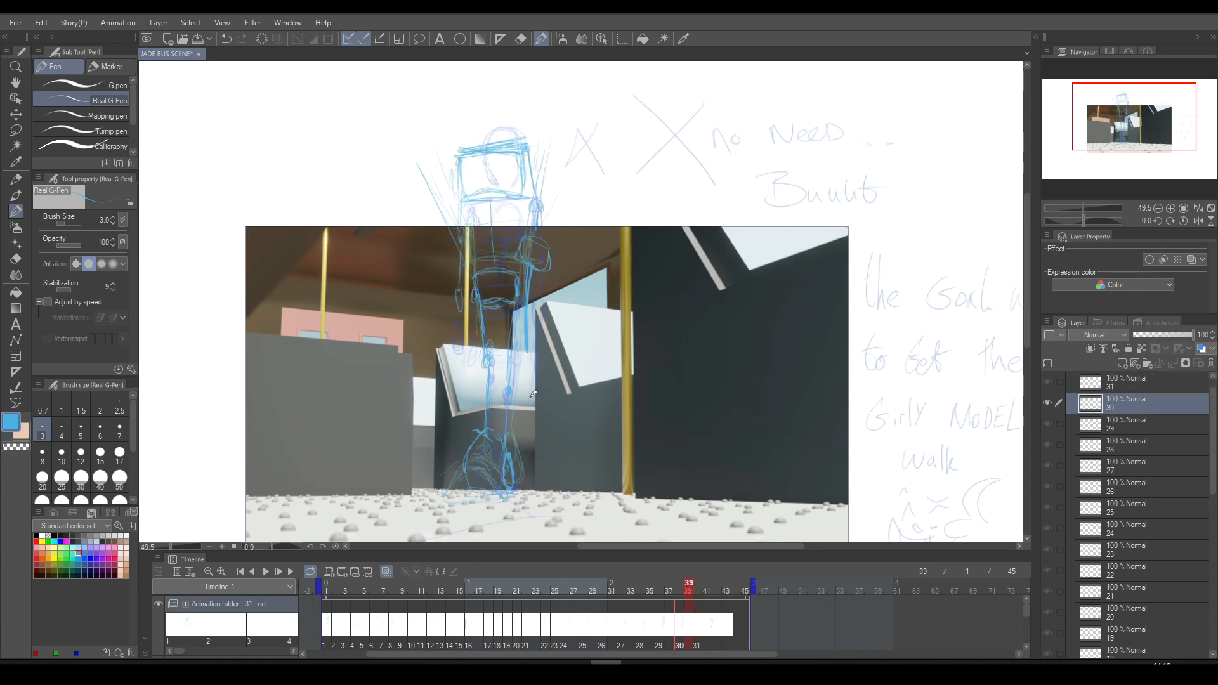
- Flip back and forth between cels 30 and 31 to examine the motion of the legs and pelvis
key("Right")
key("Left")
key("Right")
key("Left")
key("Left")
key("Right")
key("Right")
key("Left")
key("Left")
key("Right")
key("Left")
key("Right")
key("Left")
key("Right")
key("Left")
key("Right")
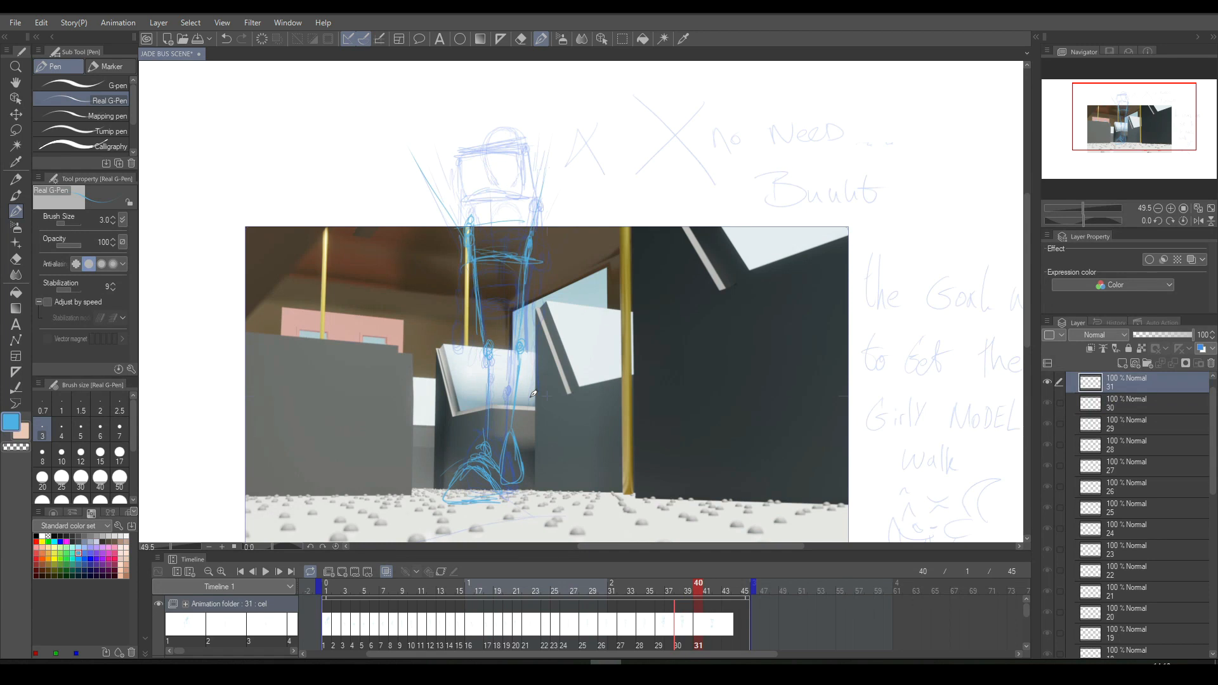
- Lasso the pelvis on cel 31, move it slightly higher and clear the selection
left_click(622, 39)
mouse_move(501, 194)
left_mouse_down()
mouse_move(451, 238)
mouse_move(475, 266)
mouse_move(551, 269)
mouse_move(543, 194)
left_mouse_up()
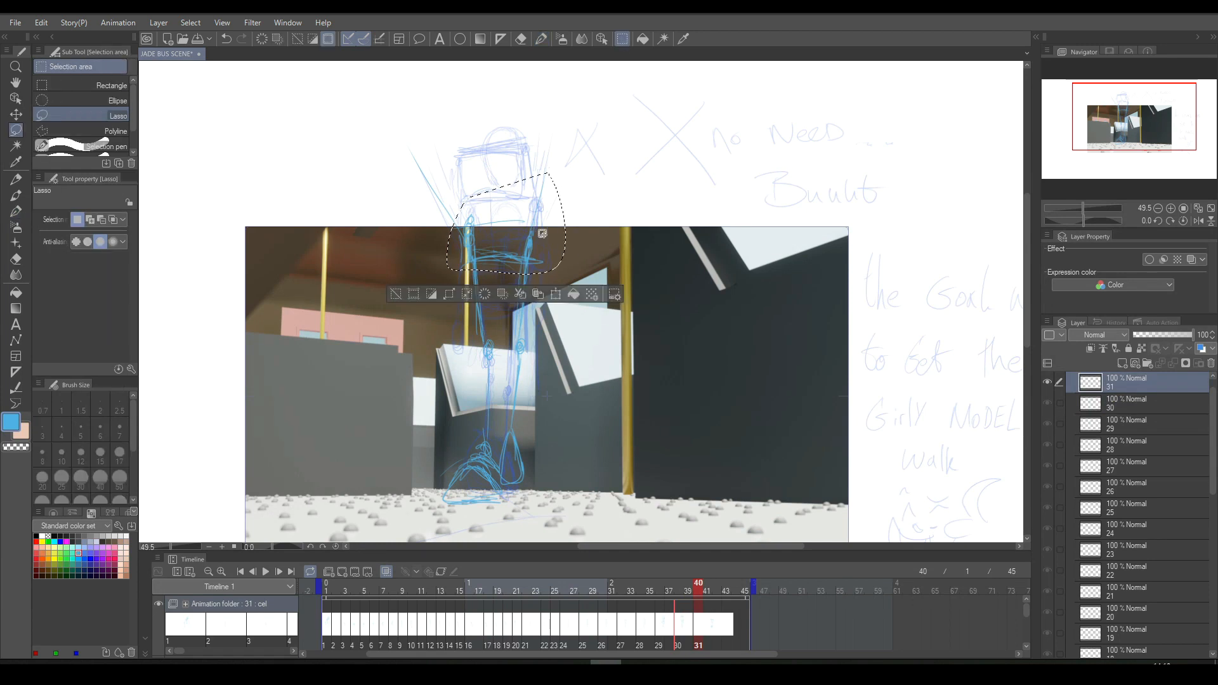
left_click(555, 293)
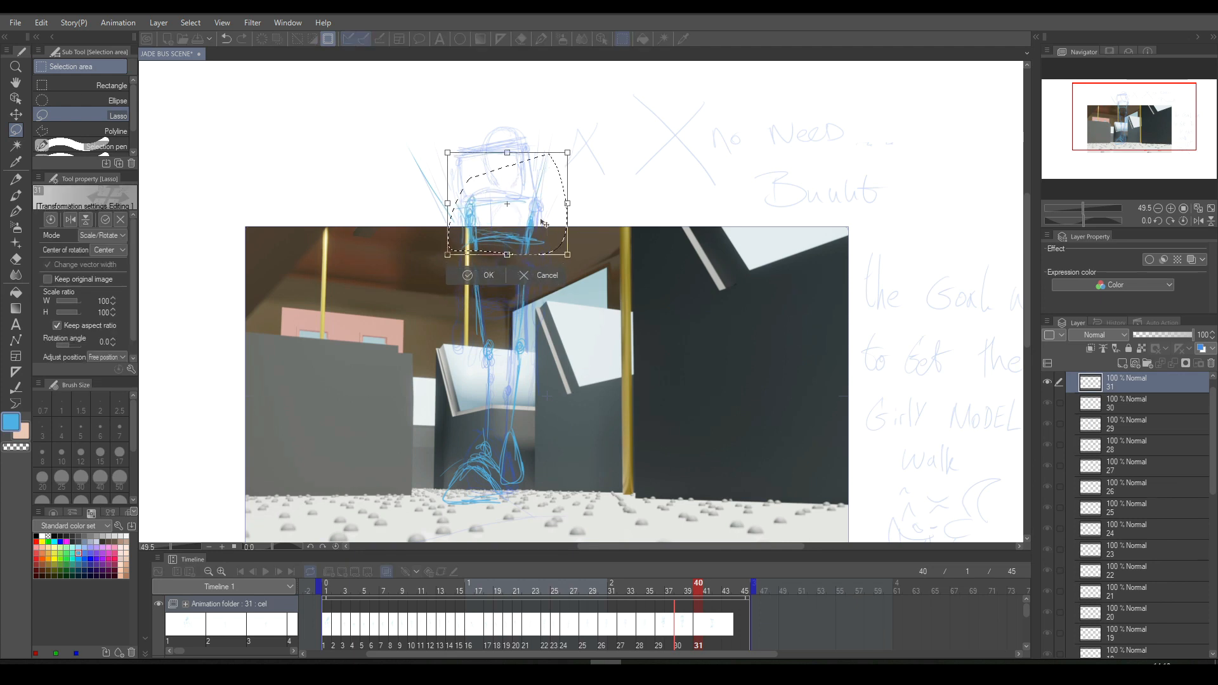
left_click(480, 275)
left_click(438, 204)
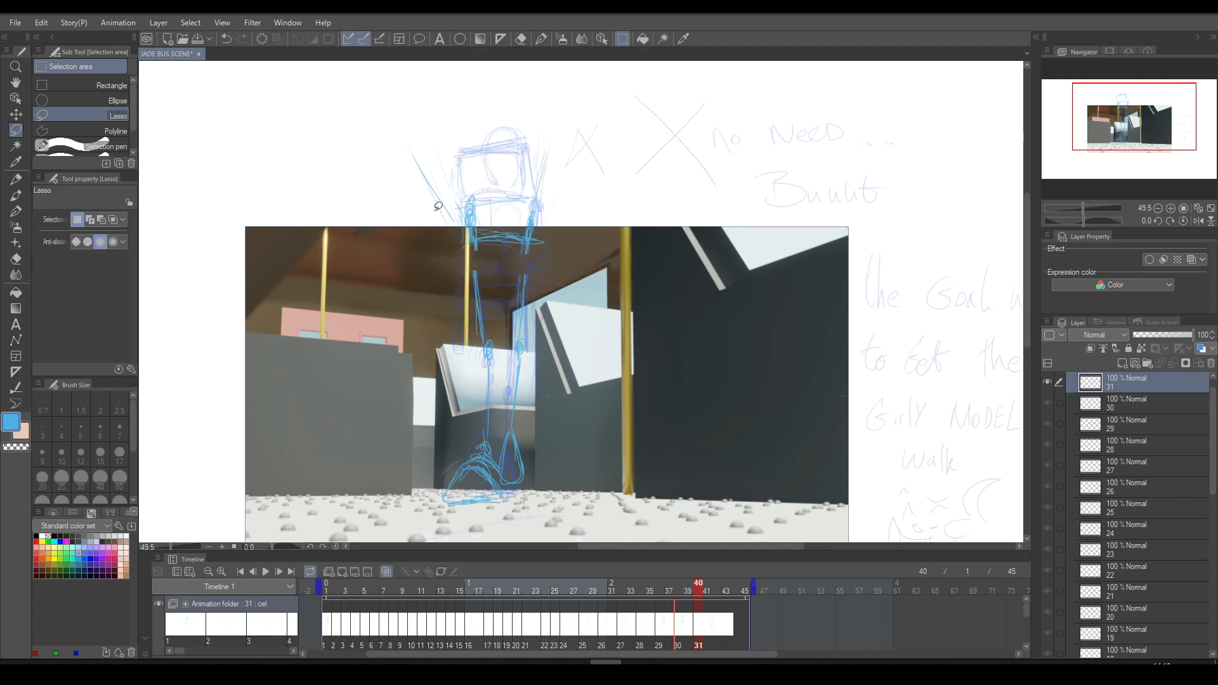
- Extend the leg lines up to the raised pelvis on cel 31 and compare with cel 30
left_click(543, 38)
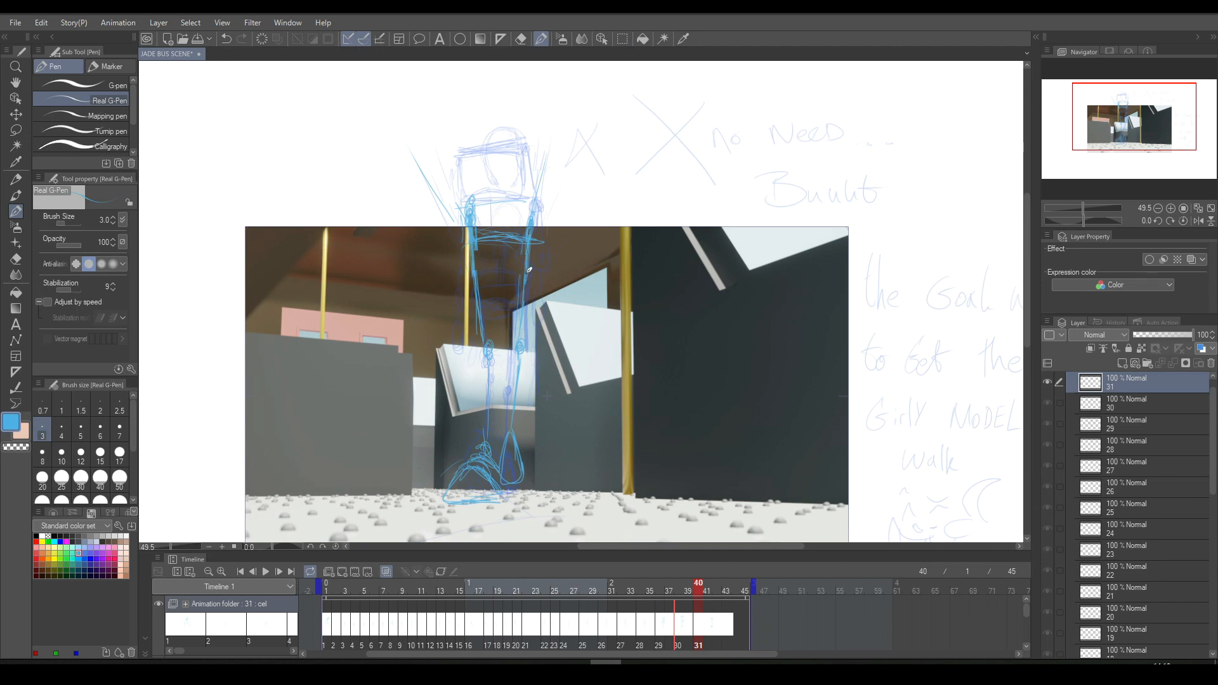
key("Left")
key("Right")
key("Left")
key("Right")
- Lasso the lower leg and raised foot on cel 31, move them slightly higher, and compare with cel 30
key("m")
mouse_move(524, 332)
left_mouse_down()
mouse_move(542, 377)
mouse_move(535, 472)
mouse_move(517, 490)
mouse_move(499, 467)
mouse_move(504, 357)
left_mouse_up()
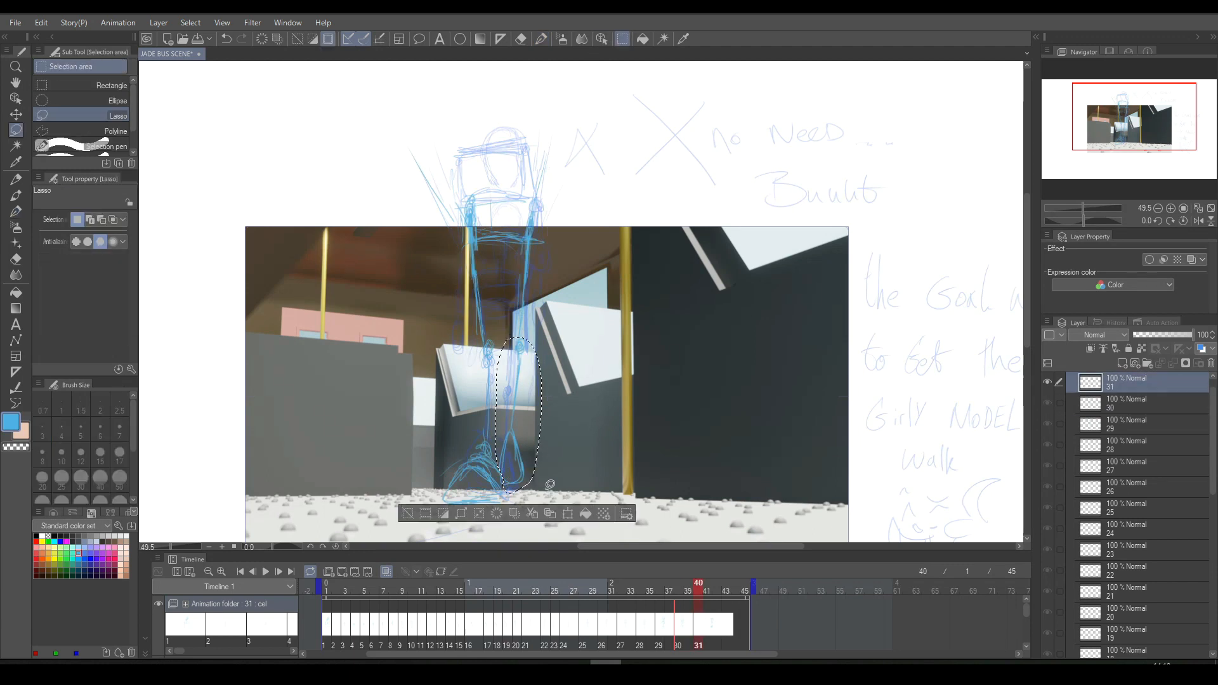
left_click(566, 512)
left_click_drag(541, 433, 539, 423)
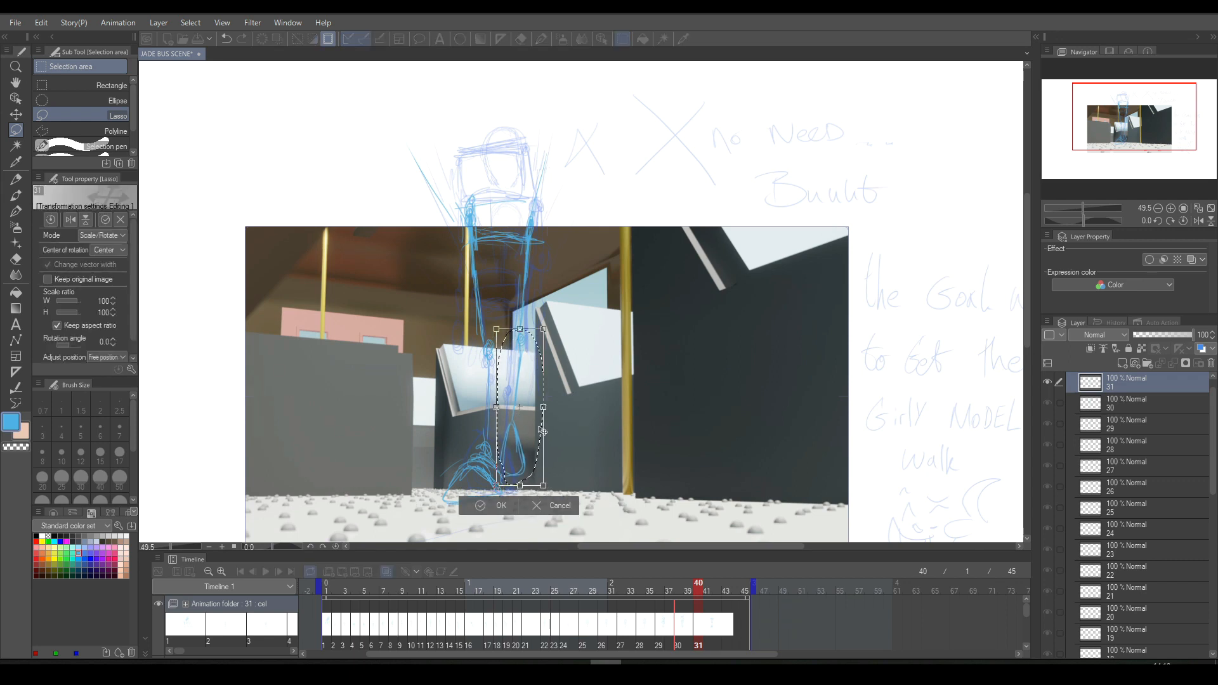
left_click(492, 507)
left_click(409, 502)
key("Left")
key("Right")
key("Left")
key("Right")
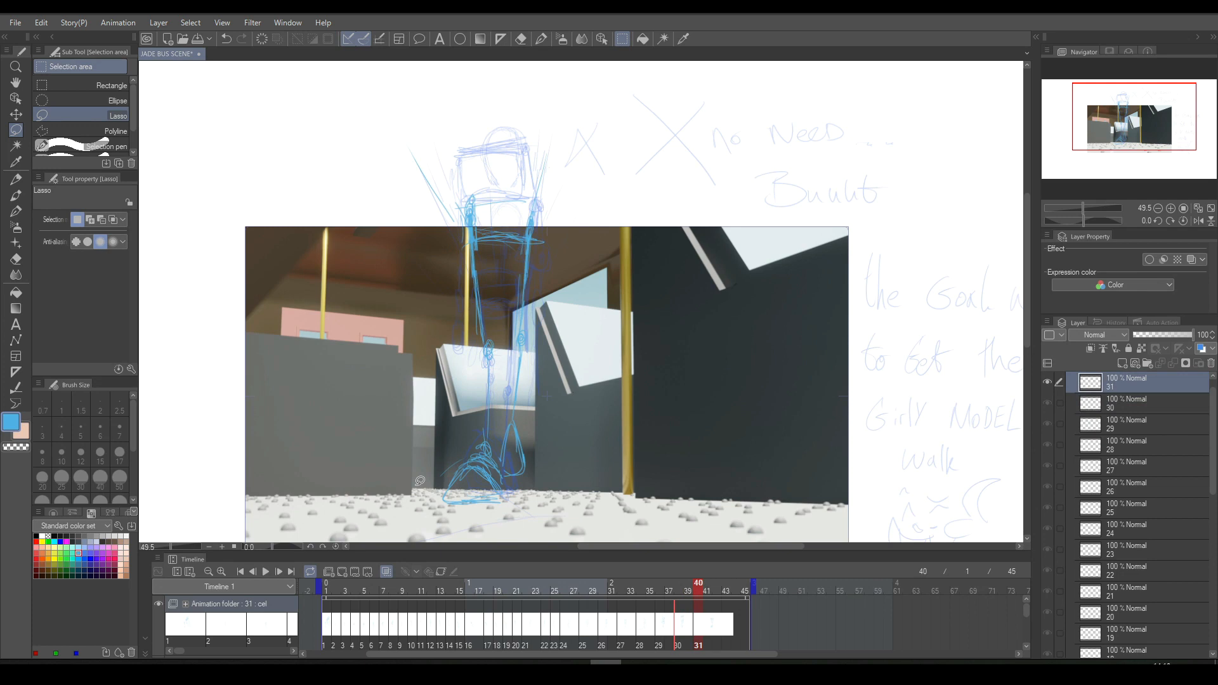
- Try a vertical arm line beside the torso on cel 31, compare with cel 30, and erase it
left_click(541, 39)
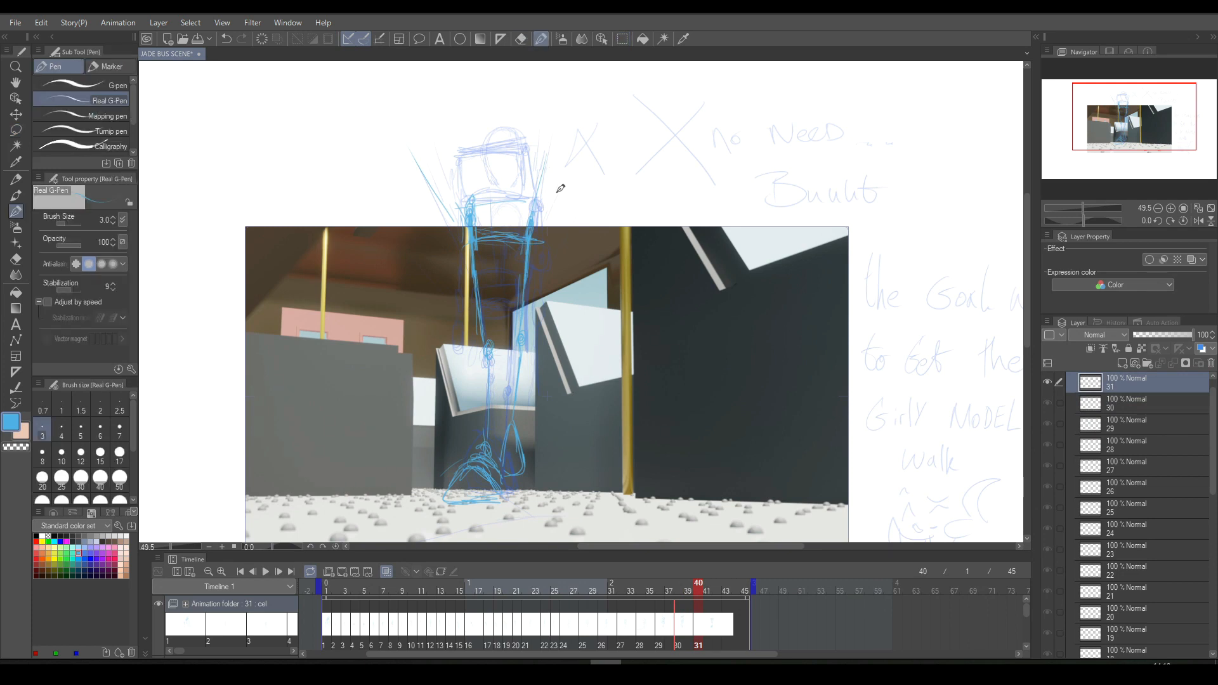
key("Left")
key("Right")
key("Left")
key("Right")
left_click_drag(551, 197, 552, 273)
key("Left")
key("Right")
key("Left")
key("Right")
left_click_drag(548, 221, 546, 297)
key("e")
left_click_drag(552, 243, 552, 282)
left_click_drag(554, 220, 555, 295)
key("comma")
key("period")
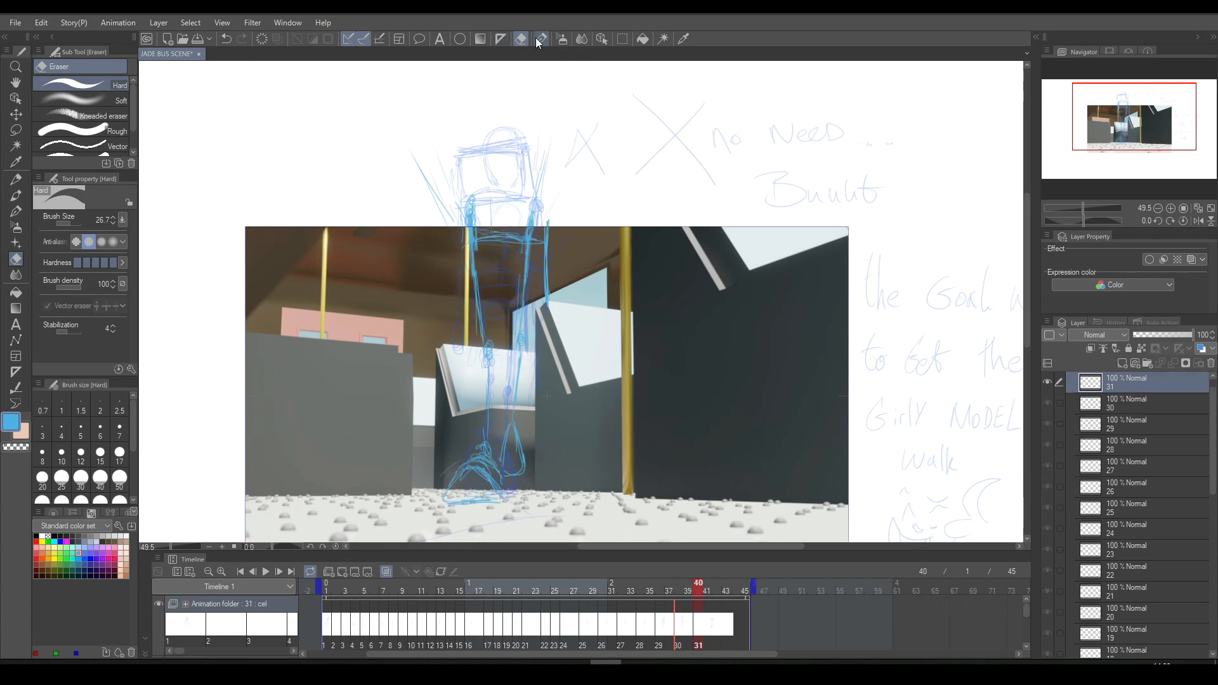
left_click_drag(550, 218, 551, 294)
left_click_drag(543, 231, 545, 304)
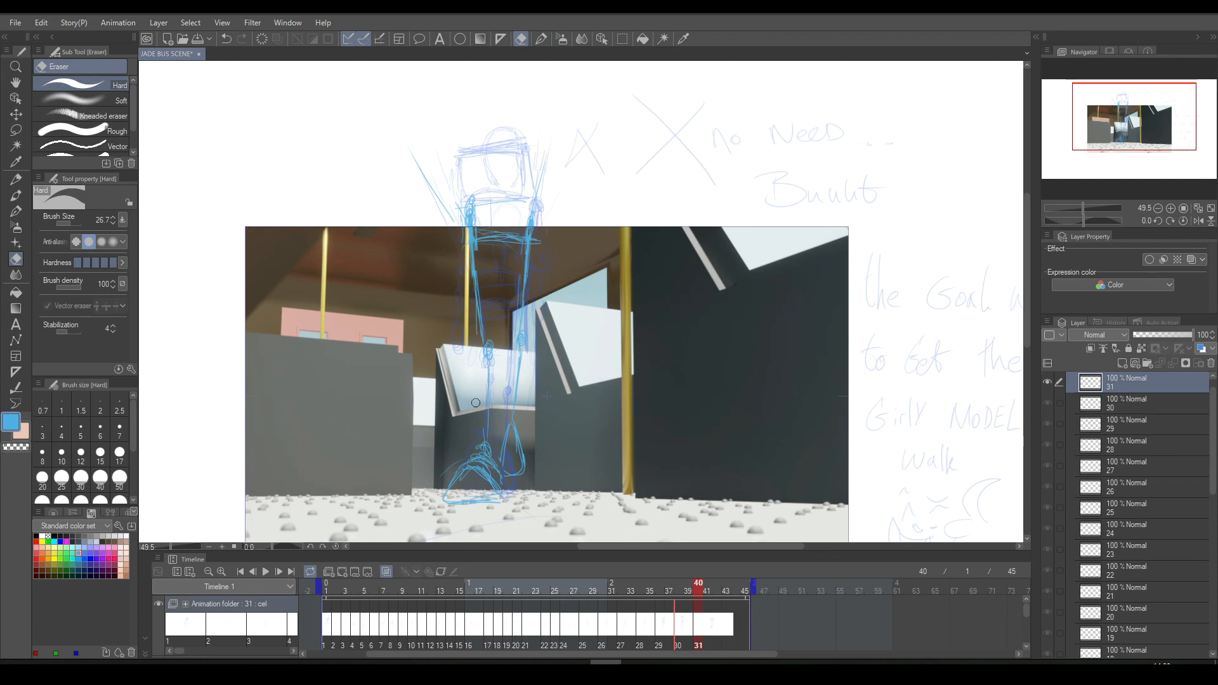
- Play back the animation and sketch a long arm line beside the torso on cel 31
left_click(265, 571)
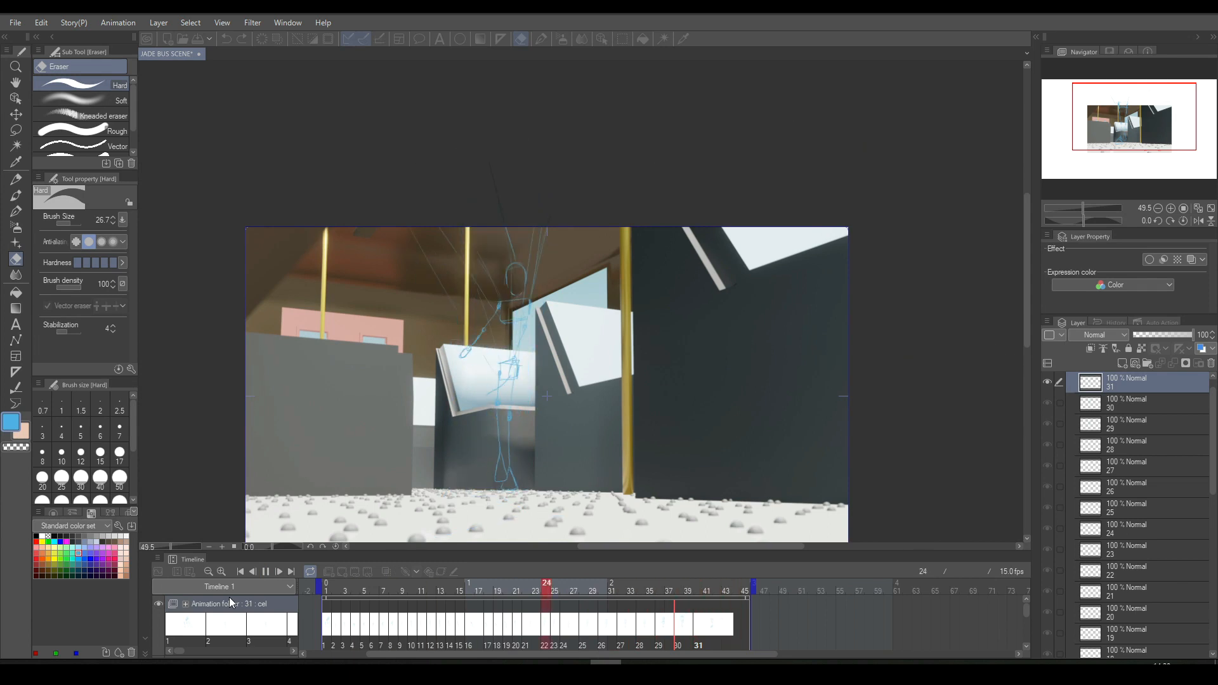
key("space")
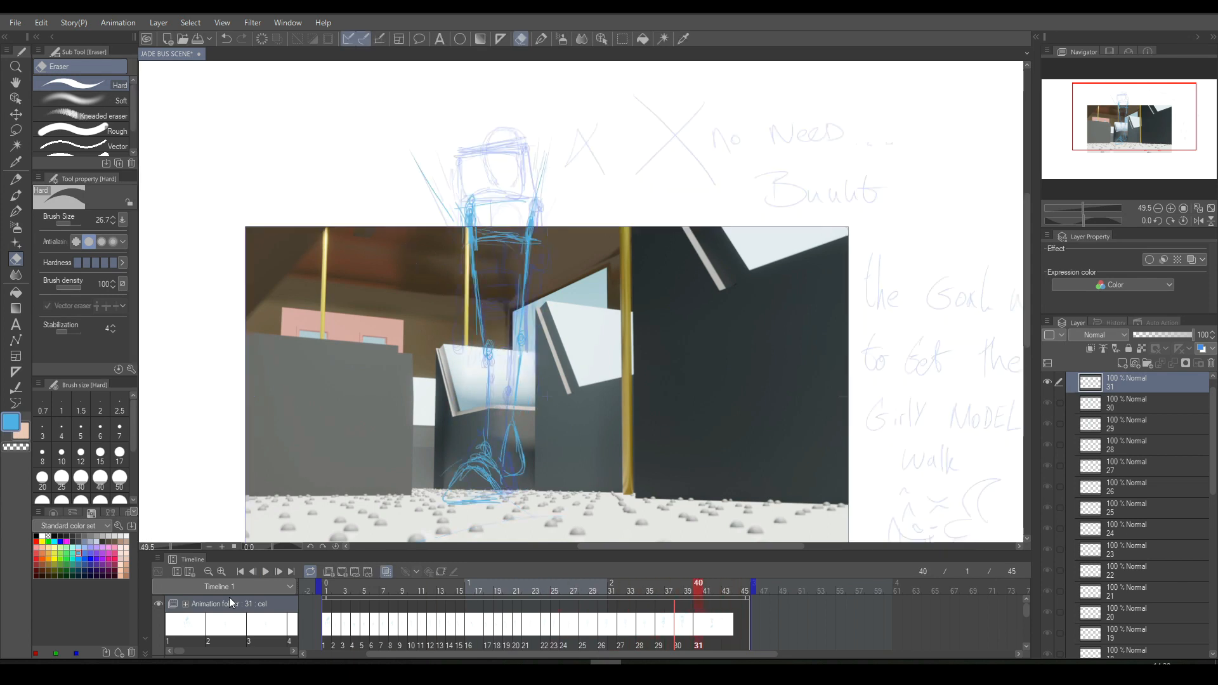
left_click(544, 38)
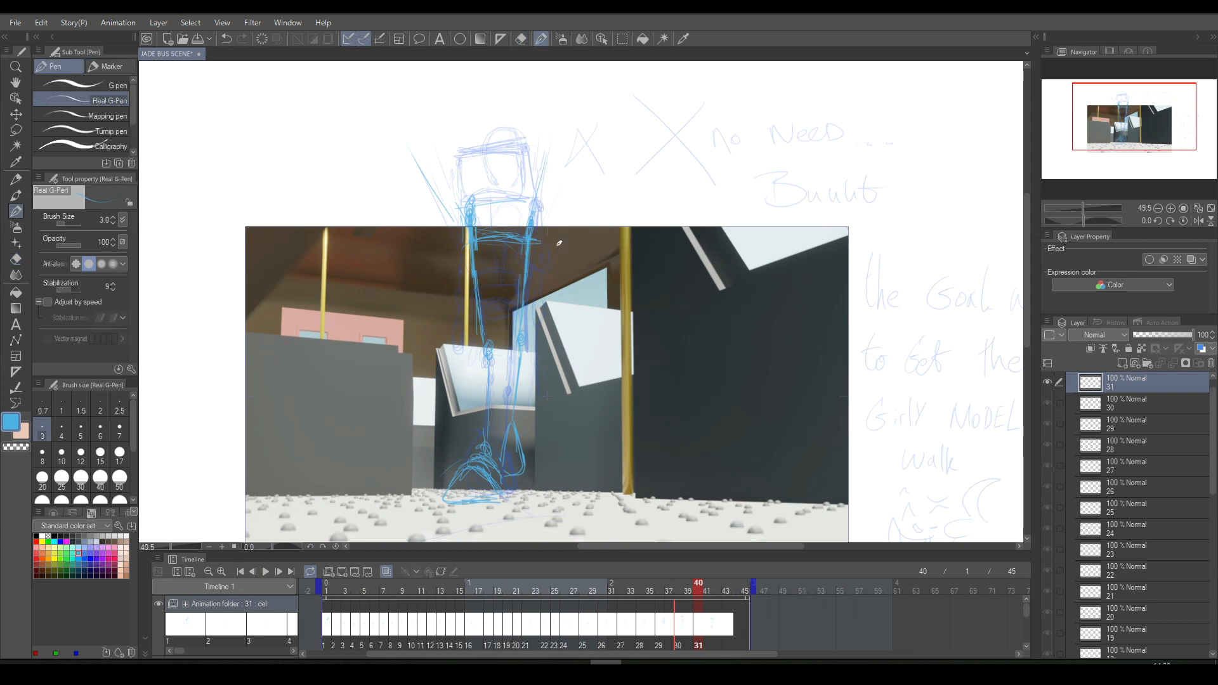
left_click_drag(550, 228, 556, 331)
key("Left")
key("Right")
- Add cel 32 at frame 42 and sketch its large foot, the knee and a long leg line up to the chest
left_click(341, 572)
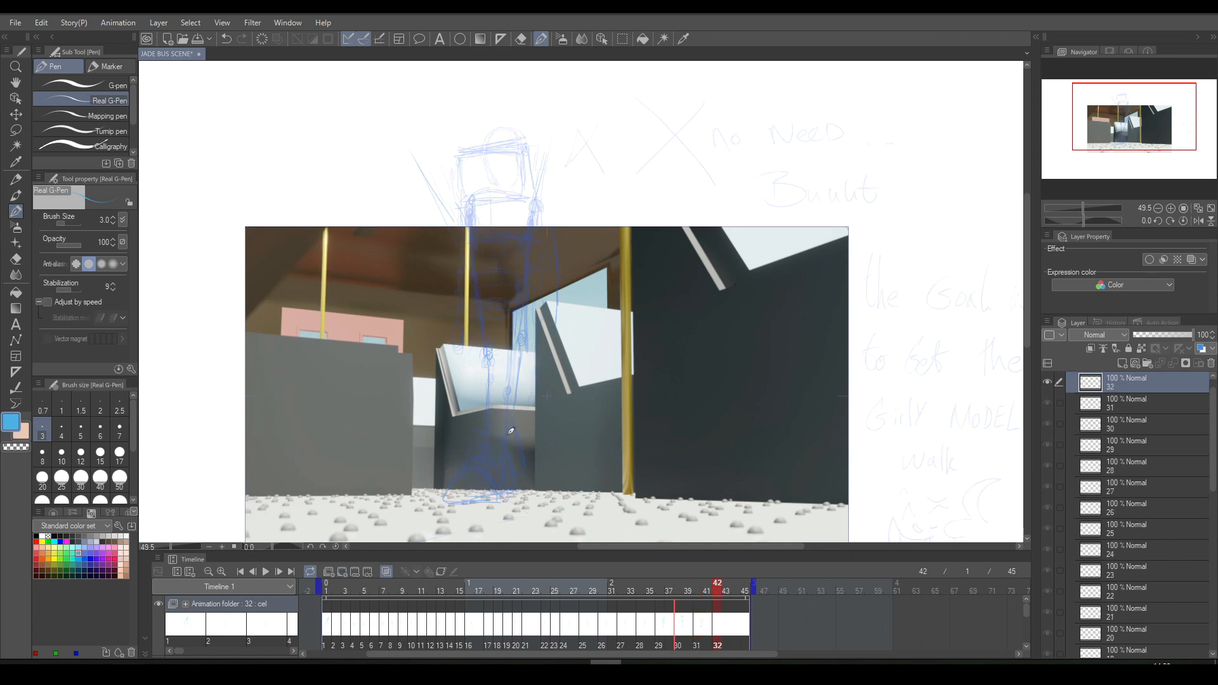
mouse_move(497, 416)
left_mouse_down()
mouse_move(488, 490)
mouse_move(514, 496)
mouse_move(540, 451)
mouse_move(536, 380)
left_mouse_up()
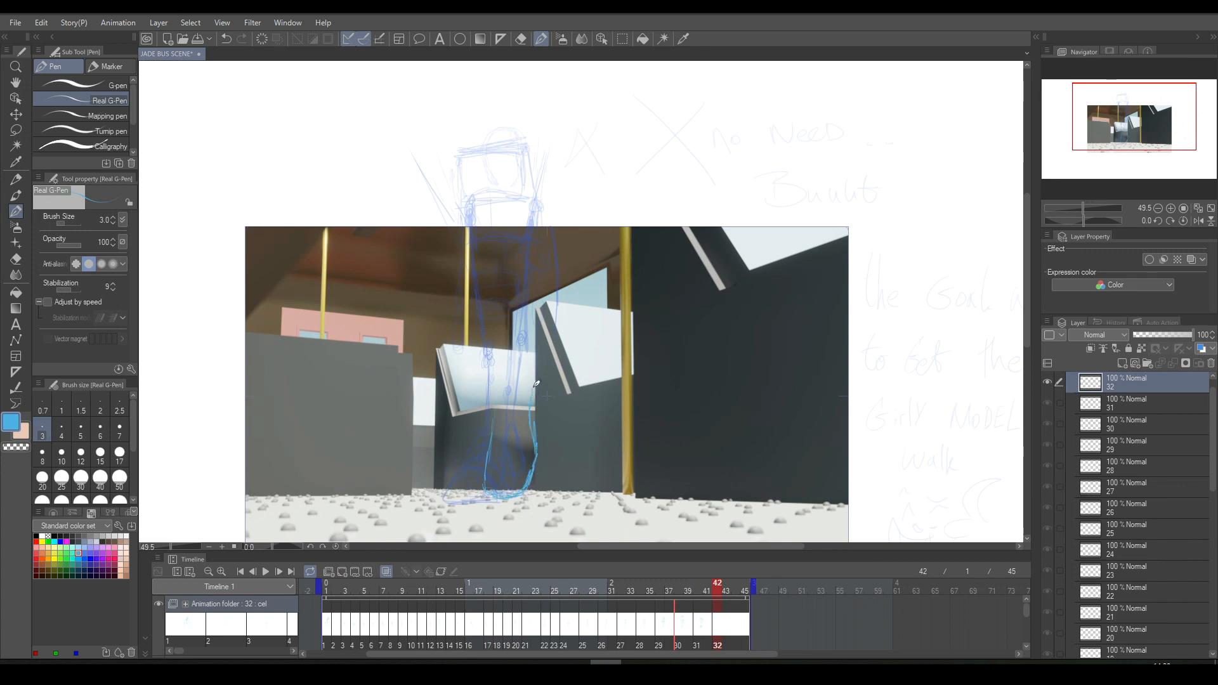
mouse_move(496, 439)
left_mouse_down()
mouse_move(495, 396)
mouse_move(517, 360)
mouse_move(504, 368)
mouse_move(491, 202)
left_mouse_up()
left_click_drag(502, 322, 493, 158)
key("Left")
key("Right")
key("Left")
key("Right")
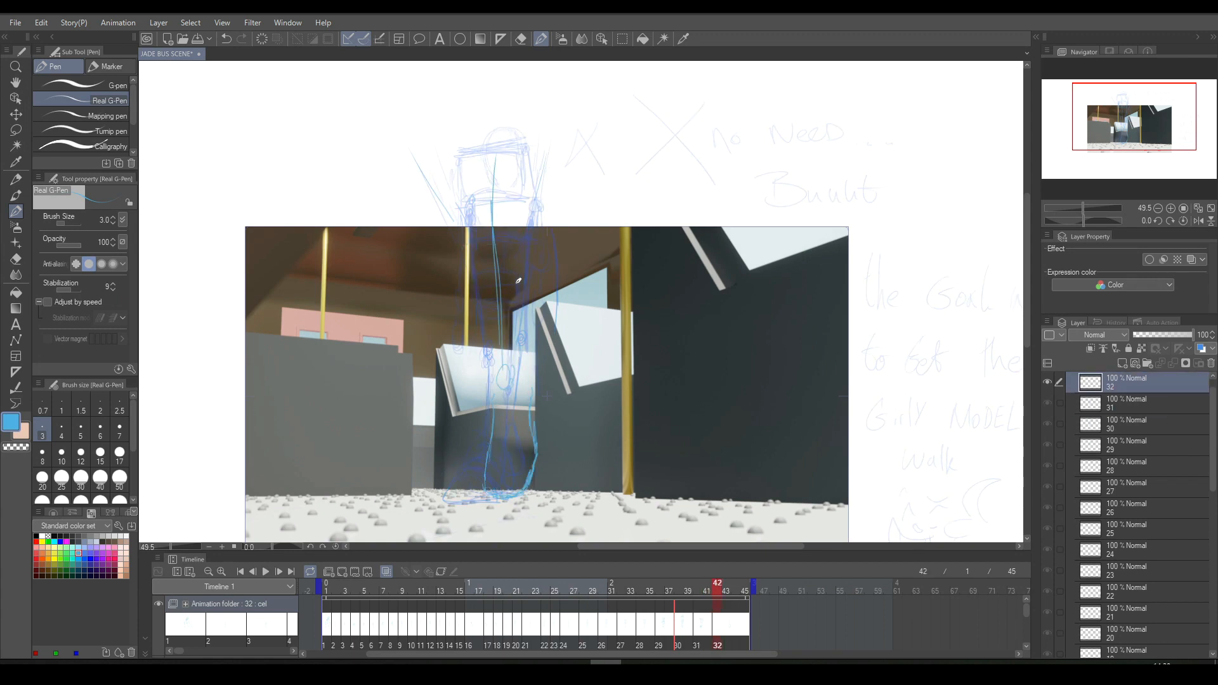
- Compare cel 32 with cel 31 and undo the large foot, knee and long leg line on cel 32
key("Left")
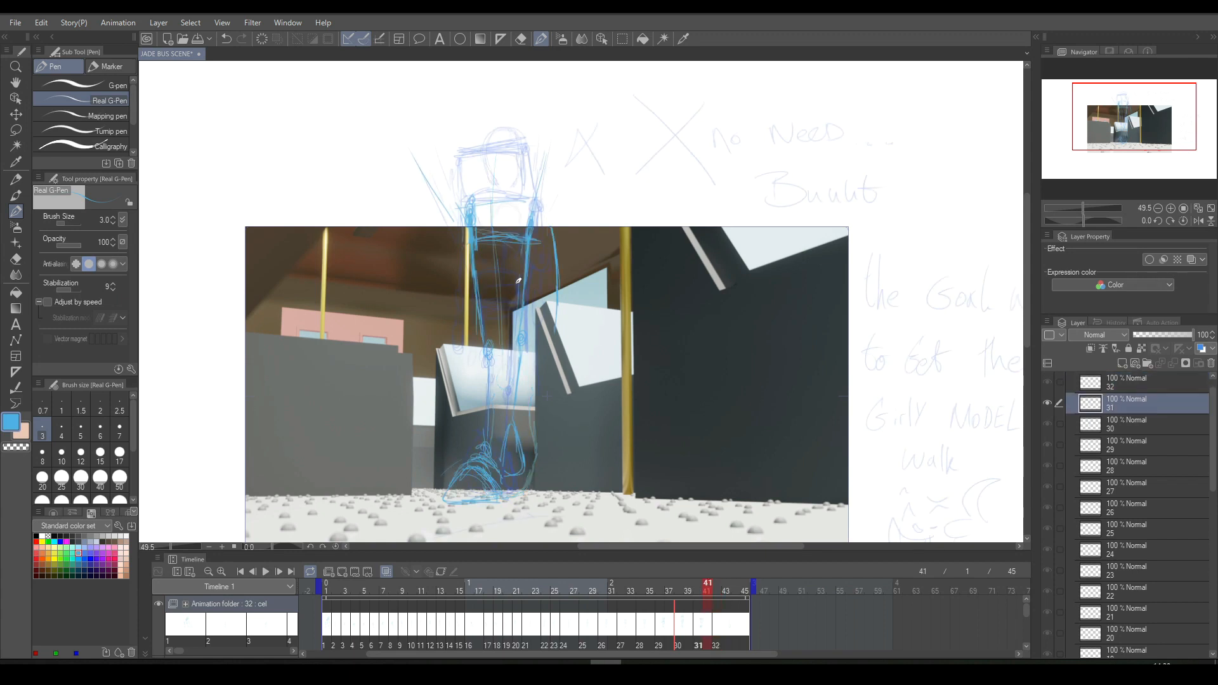
key("Right")
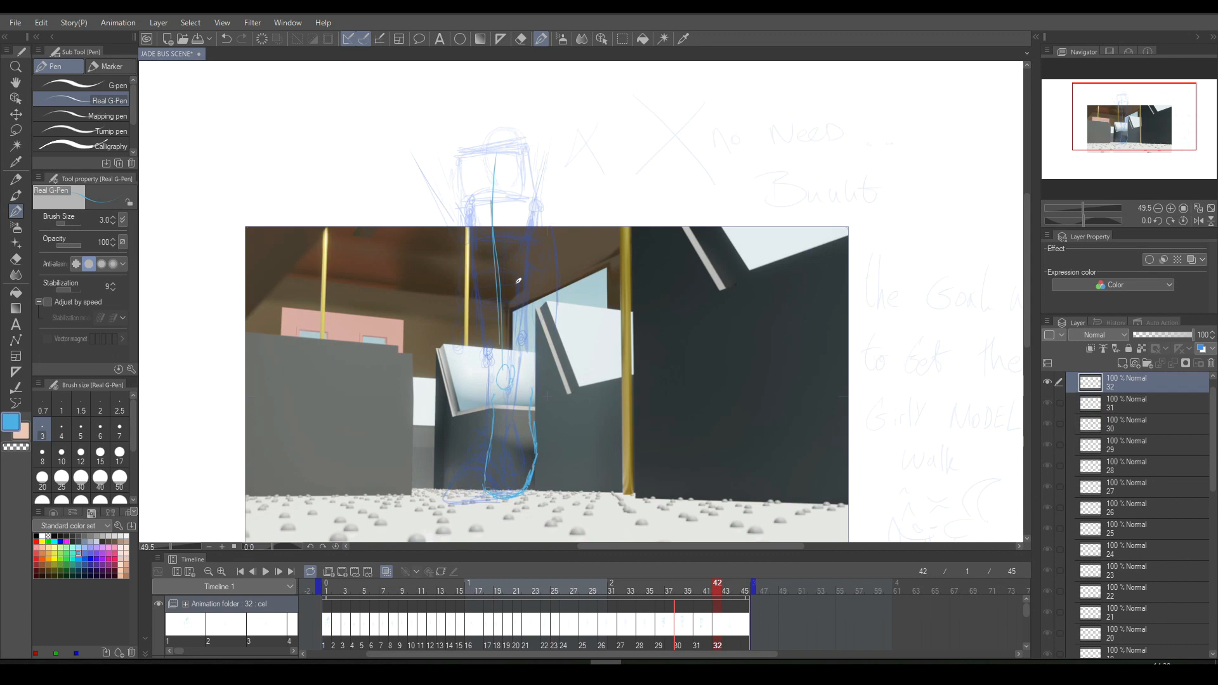
key("ctrl+z")
key("ctrl+z")
key("ctrl+z")
key("ctrl+z")
key("ctrl+z")
key("ctrl+z")
- Try a smaller foot and lower-leg outline on cel 32 and erase it
mouse_move(503, 450)
left_mouse_down()
mouse_move(510, 480)
mouse_move(530, 479)
left_mouse_up()
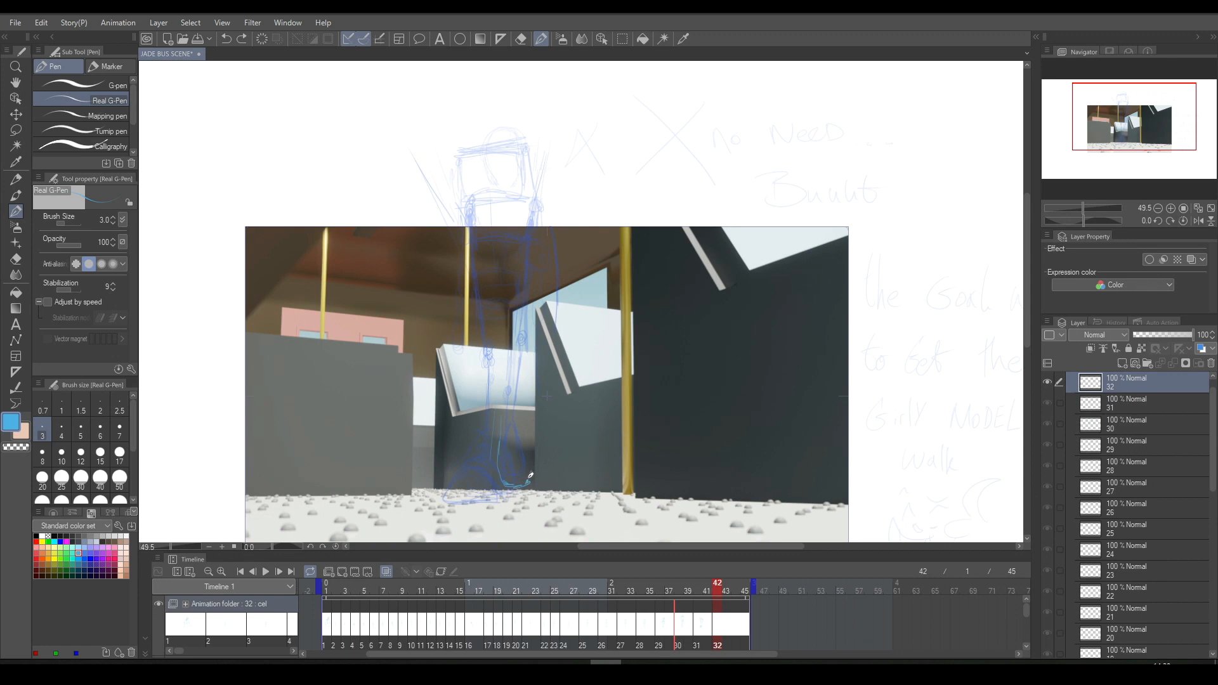
mouse_move(499, 439)
left_mouse_down()
mouse_move(504, 475)
mouse_move(528, 443)
left_mouse_up()
mouse_move(510, 395)
left_mouse_down()
mouse_move(499, 453)
mouse_move(514, 481)
mouse_move(530, 482)
mouse_move(535, 444)
mouse_move(527, 407)
mouse_move(500, 417)
mouse_move(501, 465)
mouse_move(495, 416)
mouse_move(511, 477)
left_mouse_up()
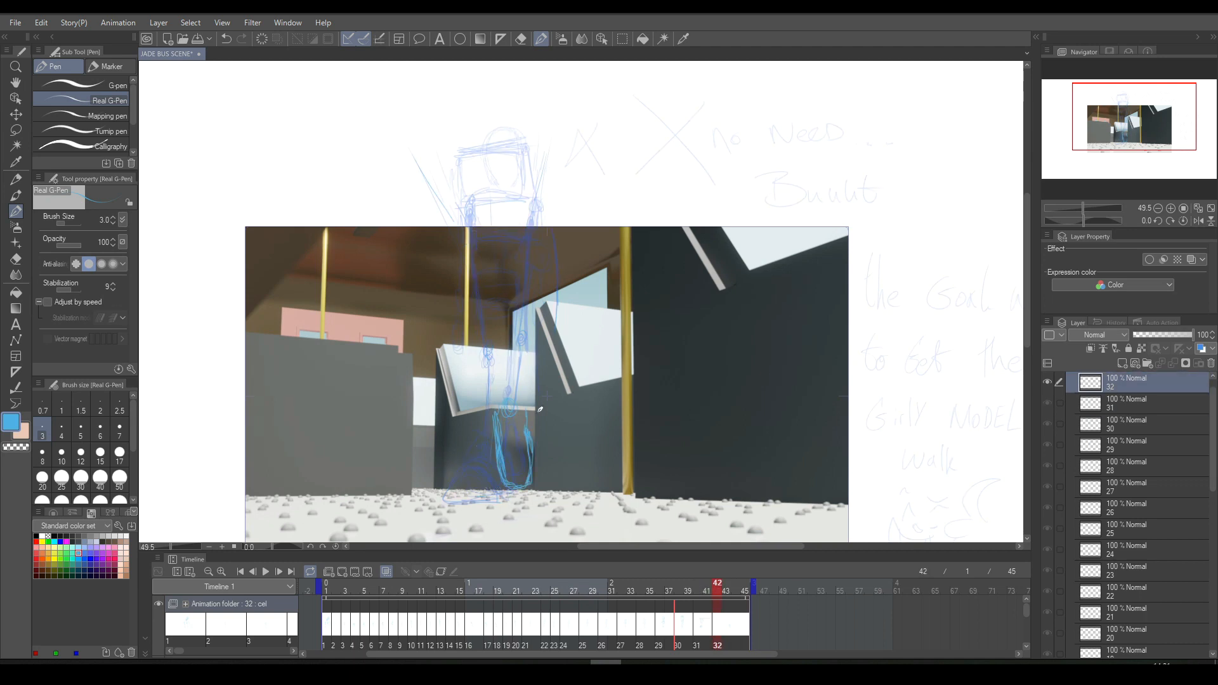
left_click(521, 38)
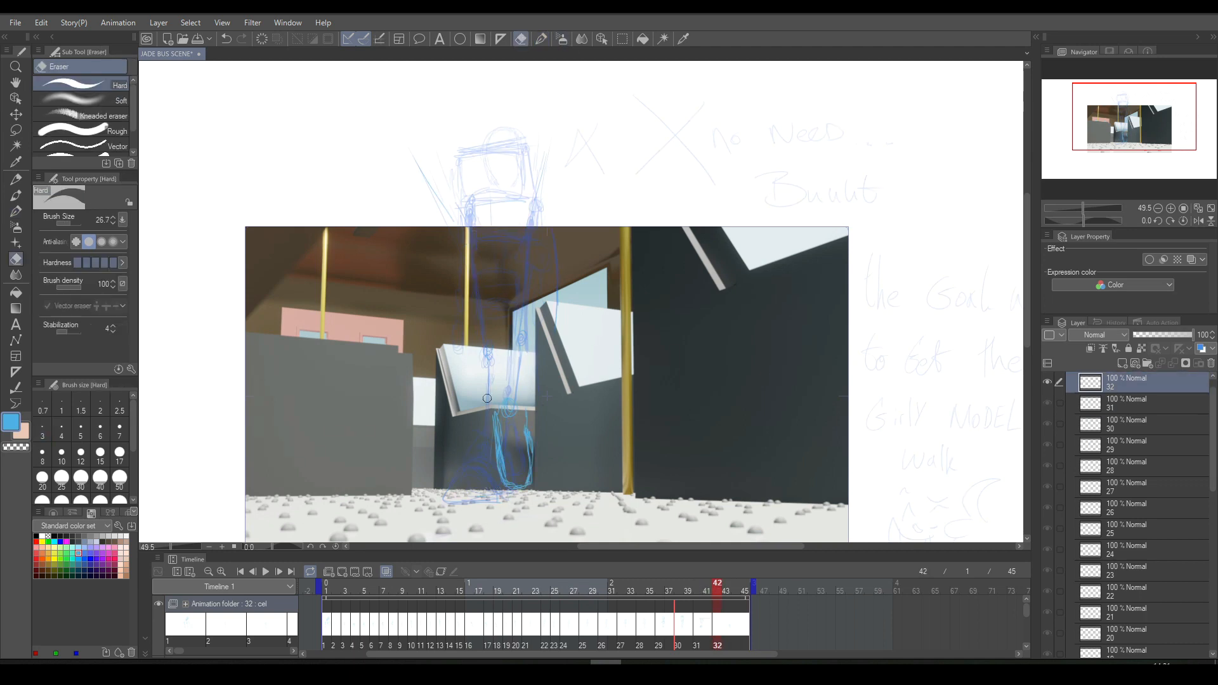
mouse_move(497, 428)
left_mouse_down()
mouse_move(508, 492)
mouse_move(529, 477)
mouse_move(522, 426)
left_mouse_up()
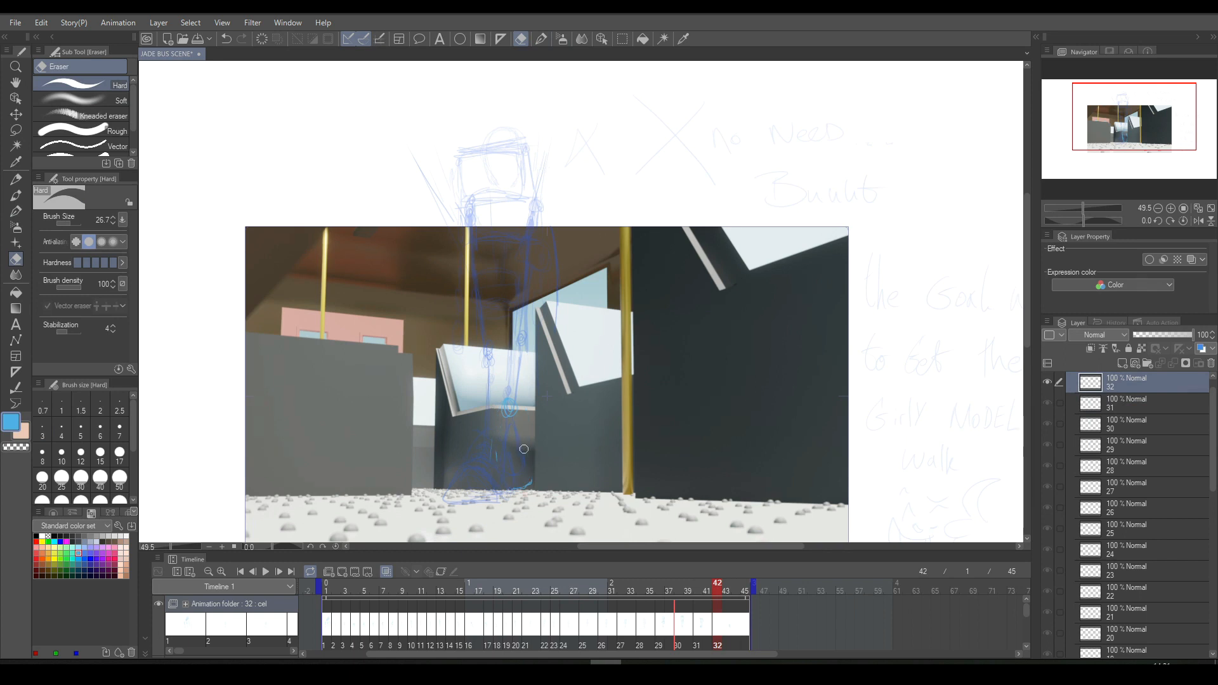
- Sketch the rear foot outline, lower-leg line and a knee circle at mid-leg height on cel 32
left_click(541, 38)
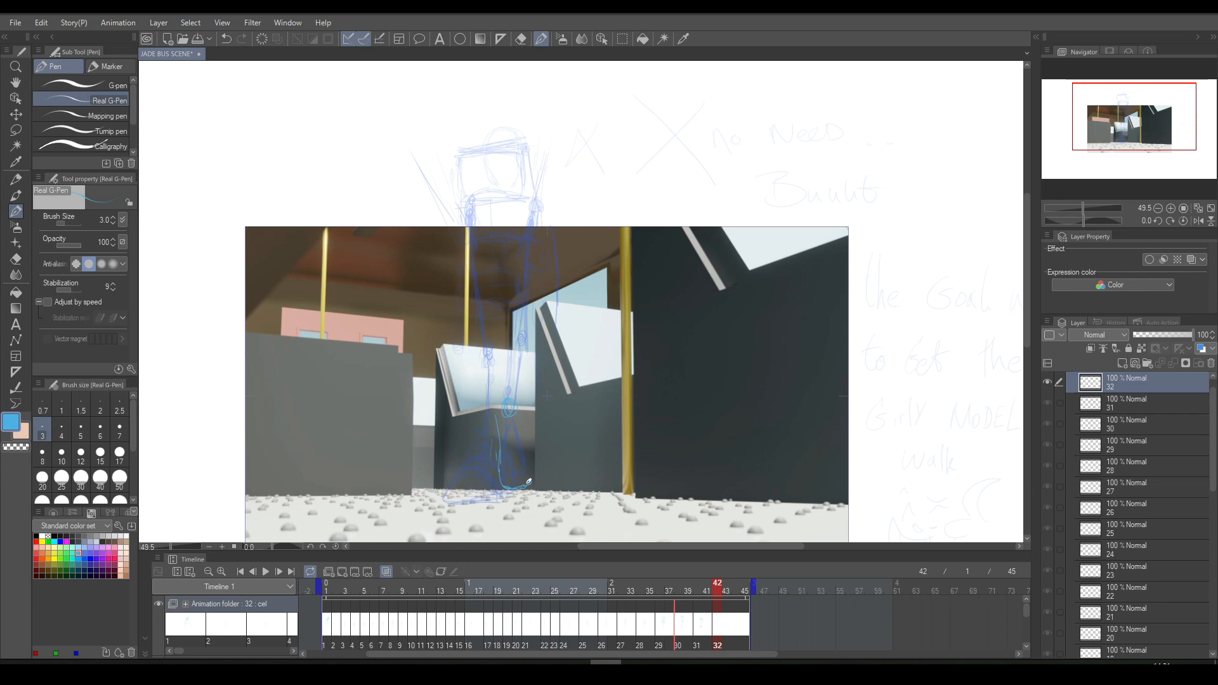
mouse_move(529, 482)
left_mouse_down()
mouse_move(527, 404)
mouse_move(503, 477)
left_mouse_up()
left_click_drag(506, 242, 509, 322)
key("Left")
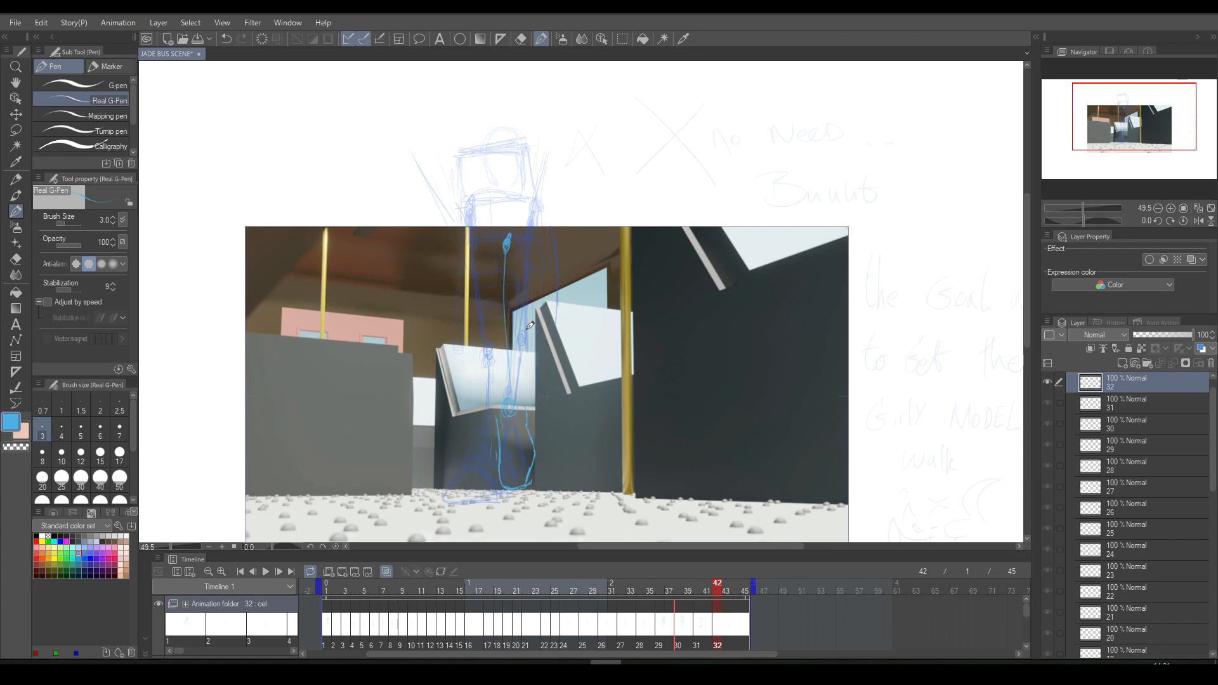
left_click_drag(514, 307, 511, 293)
- Sketch a slanted thigh line from the knee circle up to the hip on cel 32 and compare with cel 31
key("e")
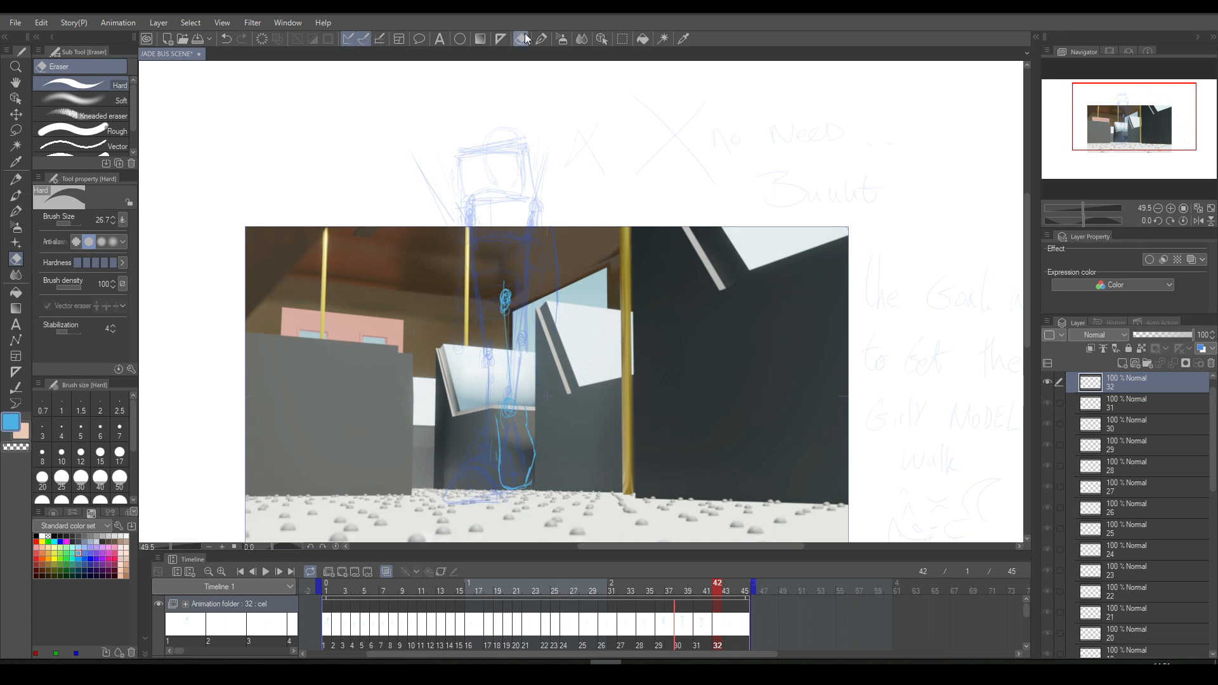
left_click(501, 39)
left_click(540, 41)
left_click_drag(508, 279, 510, 179)
key("ctrl+z")
left_click_drag(506, 284, 541, 211)
key("Left")
key("Right")
key("Left")
key("Right")
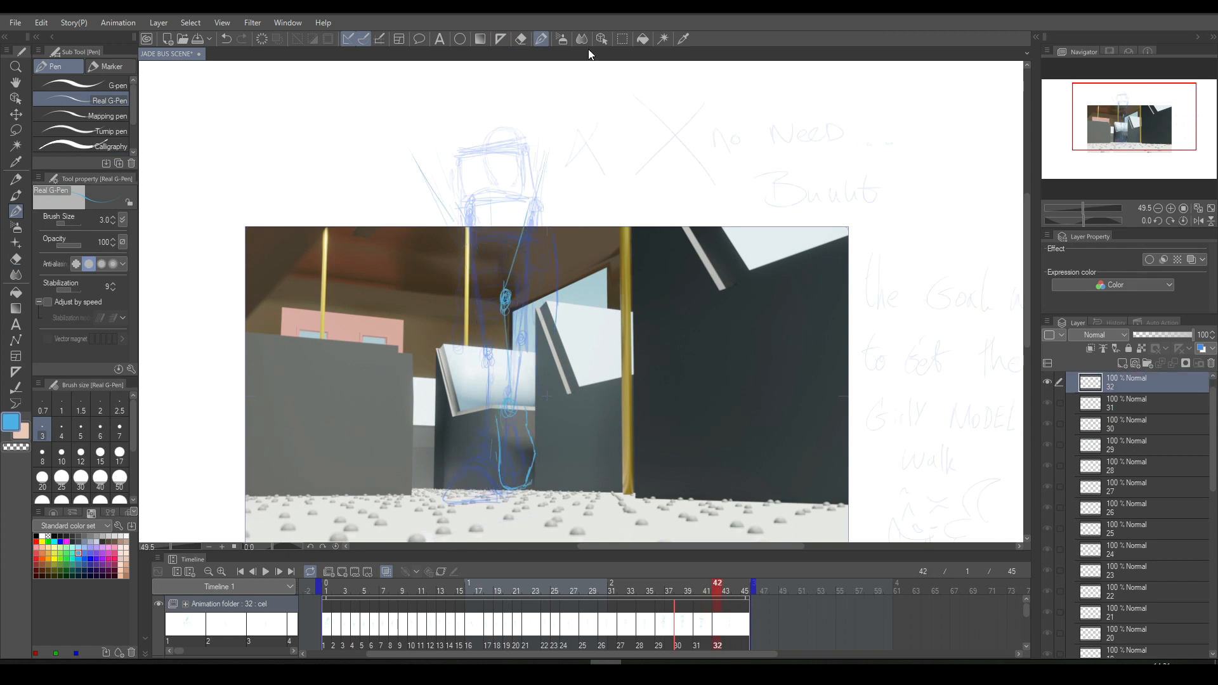
- Lasso the new leg and foot on cel 32 and move them slightly higher
left_click(622, 38)
mouse_move(513, 266)
left_mouse_down()
mouse_move(481, 304)
mouse_move(569, 355)
mouse_move(539, 295)
left_mouse_up()
key("ctrl+t")
left_click_drag(557, 477, 559, 456)
left_click(495, 522)
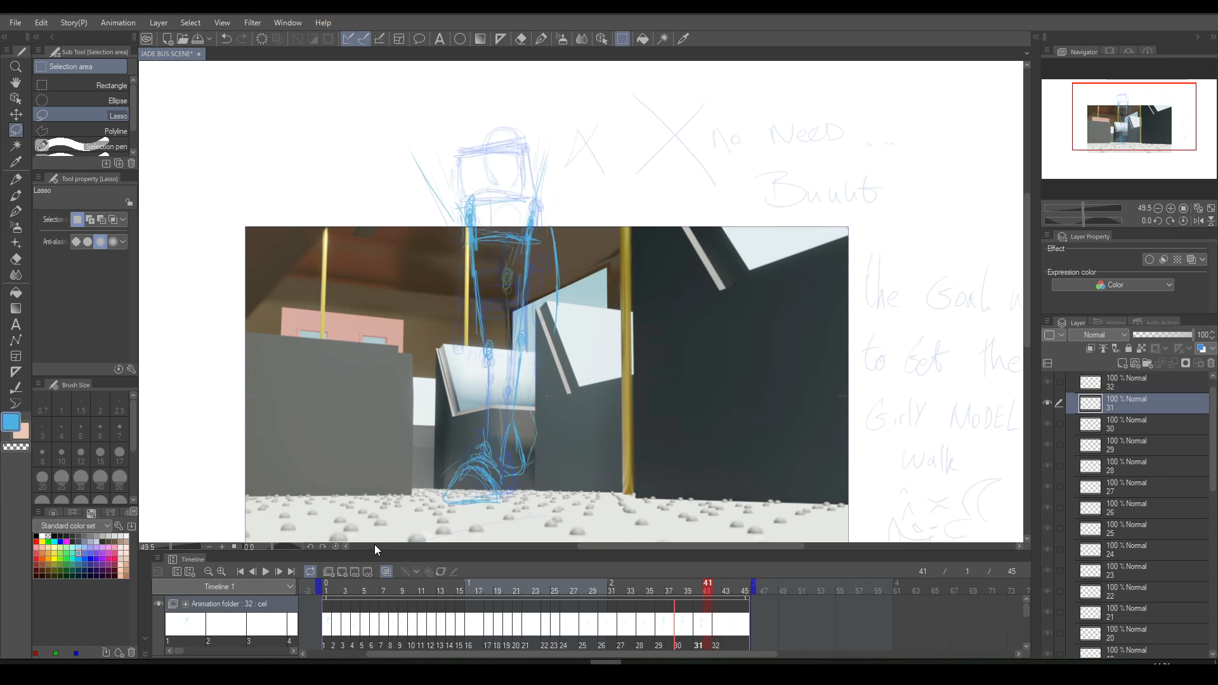
- Sketch the other leg on cel 32 with its knee, shin line and planted foot, and compare with cel 31
left_click(541, 39)
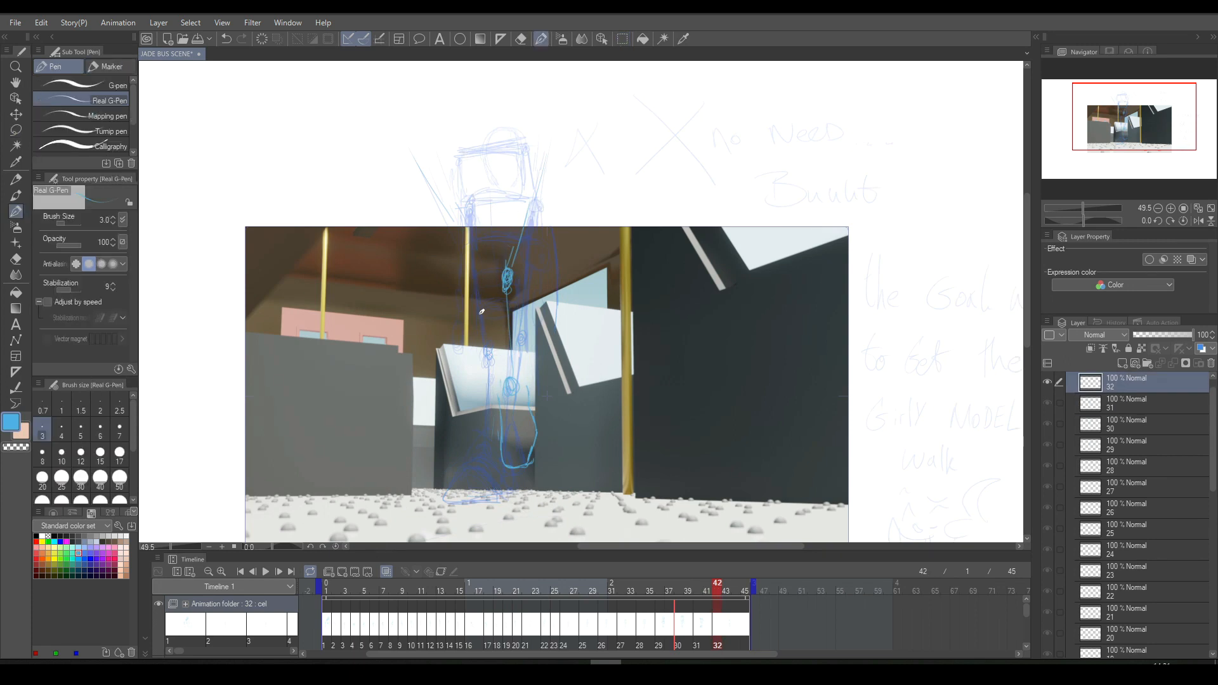
mouse_move(484, 343)
left_mouse_down()
mouse_move(489, 441)
mouse_move(470, 463)
mouse_move(498, 455)
mouse_move(452, 481)
mouse_move(450, 503)
mouse_move(498, 500)
left_mouse_up()
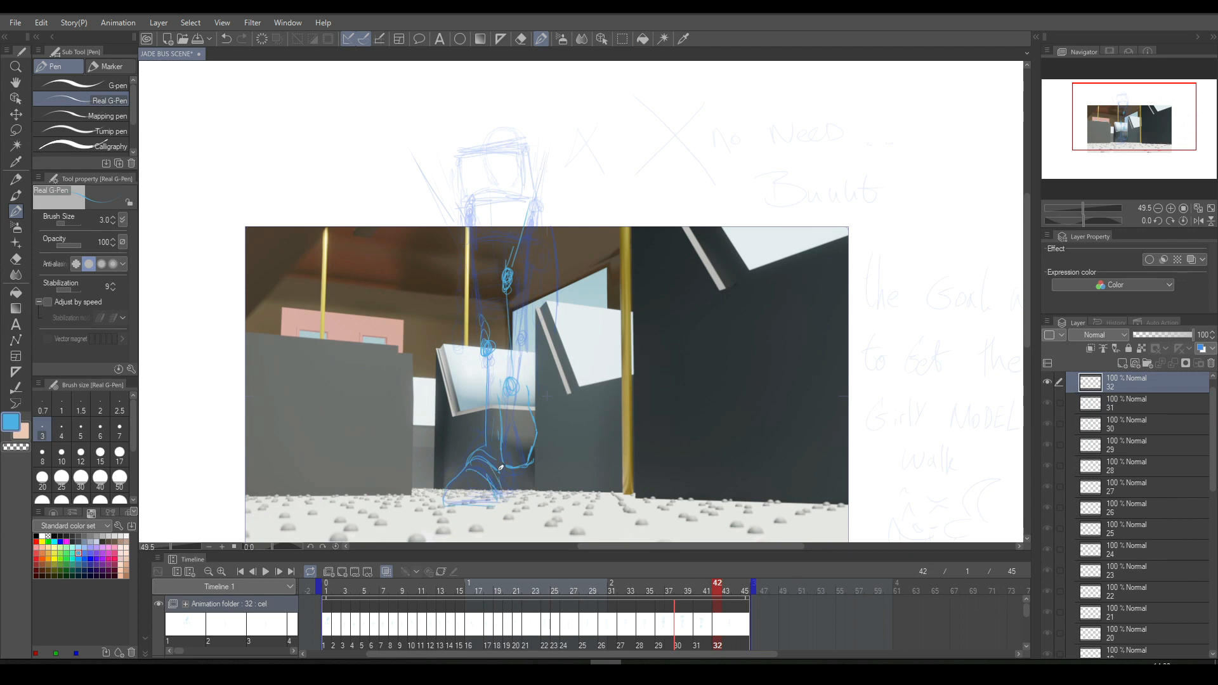
key("Left")
key("Right")
key("Left")
key("Right")
- Extend the planted leg's thigh line up to the torso on cel 32 and check it against cel 31
left_click_drag(485, 322, 475, 191)
key("Left")
key("Right")
key("Left")
key("Right")
key("Left")
key("Right")
key("Left")
key("Right")
- Sketch the boxy torso with curved edges and a small circle at its side on cel 32, comparing with cel 31
left_click_drag(461, 203, 539, 188)
mouse_move(463, 191)
left_mouse_down()
mouse_move(462, 154)
mouse_move(491, 143)
mouse_move(536, 151)
mouse_move(540, 186)
left_mouse_up()
mouse_move(542, 155)
left_mouse_down()
mouse_move(488, 139)
mouse_move(533, 145)
mouse_move(530, 185)
left_mouse_up()
left_click_drag(536, 145, 547, 178)
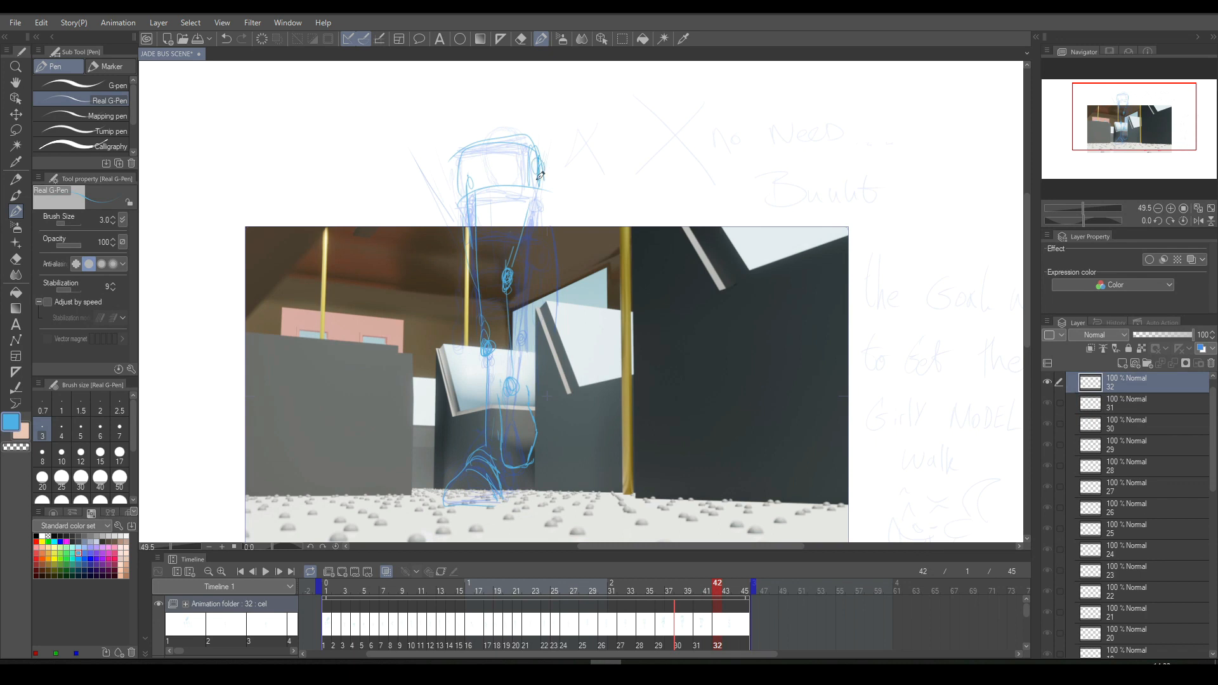
key("Left")
key("Right")
key("Left")
key("Right")
key("Left")
key("Right")
key("Left")
key("Right")
key("Left")
key("Right")
key("Left")
key("Right")
- Try a small pointed hand shape and an arc beside the torso on cel 32, comparing with the preceding cels
mouse_move(599, 183)
left_mouse_down()
mouse_move(604, 127)
mouse_move(597, 147)
mouse_move(579, 131)
mouse_move(600, 136)
left_mouse_up()
key("Left")
key("Right")
key("Left")
key("Right")
key("Left")
key("Right")
key("Left")
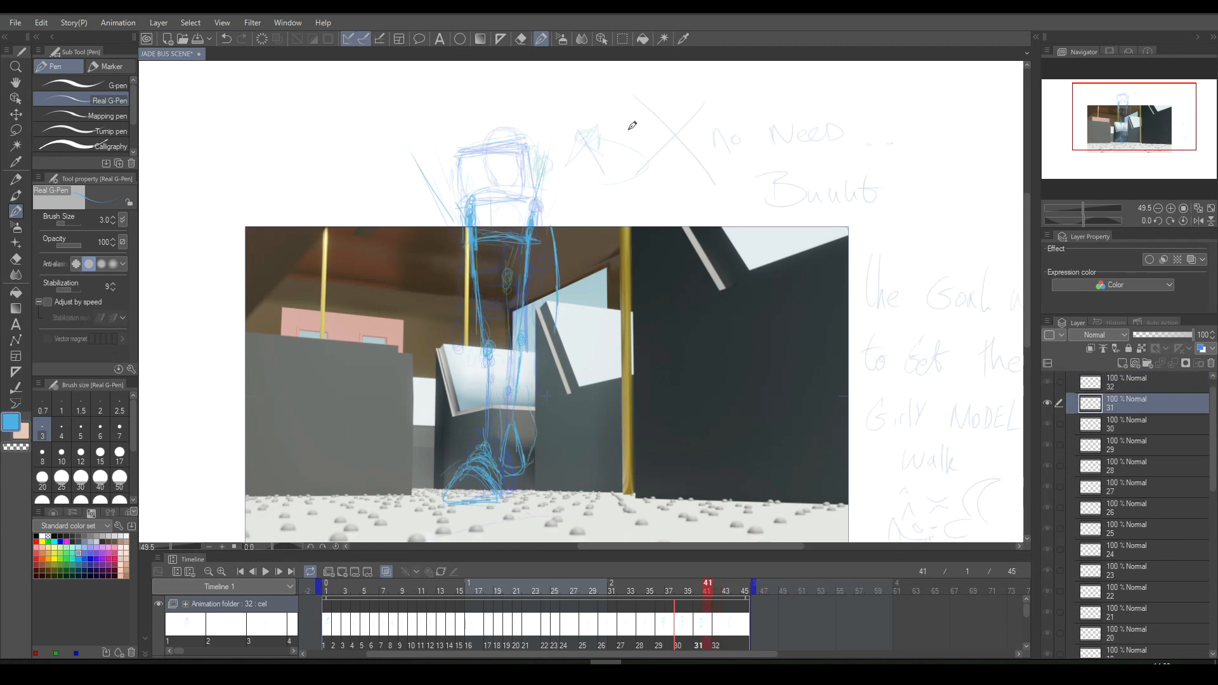
left_click_drag(583, 145, 587, 158)
key("Left")
key("Left")
key("Right")
key("Right")
key("Right")
key("Left")
key("Right")
key("Left")
key("Right")
key("Left")
key("Right")
- Try a curved stroke beside the legs on cel 32, compare with cel 31, and undo it along with the hand marks
left_click_drag(611, 350, 589, 291)
key("ctrl+z")
left_click_drag(622, 342, 562, 297)
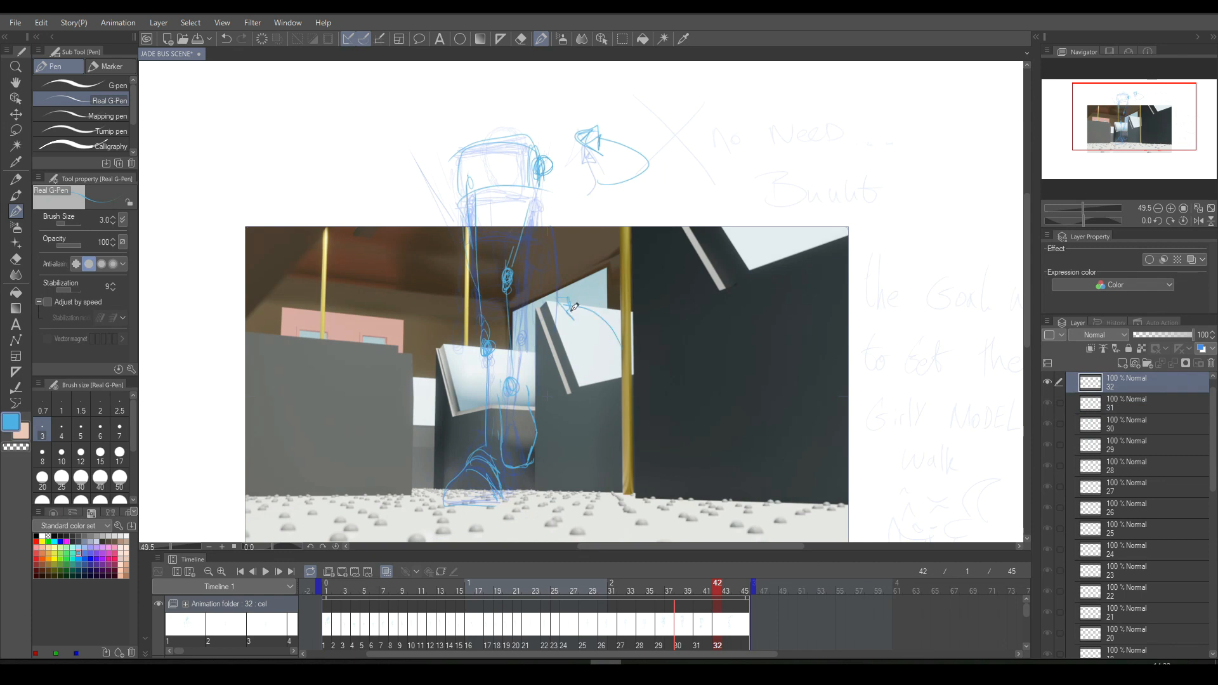
key("Left")
key("Right")
key("Left")
key("Right")
key("Left")
key("Right")
key("ctrl+z")
key("ctrl+z")
key("ctrl+z")
key("ctrl+z")
key("ctrl+z")
key("ctrl+z")
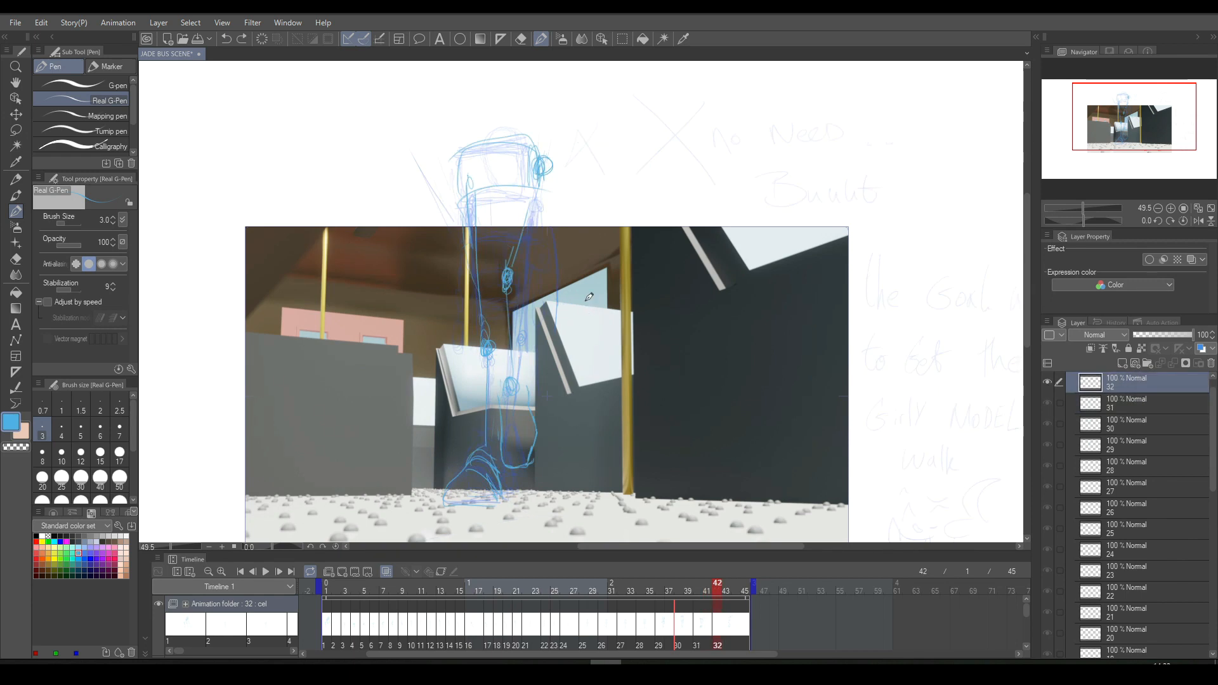
- Add cel 33 at frame 44, sketch a large slanted foot, the ankle arcs and a leg line, and compare with cel 32
left_click(341, 573)
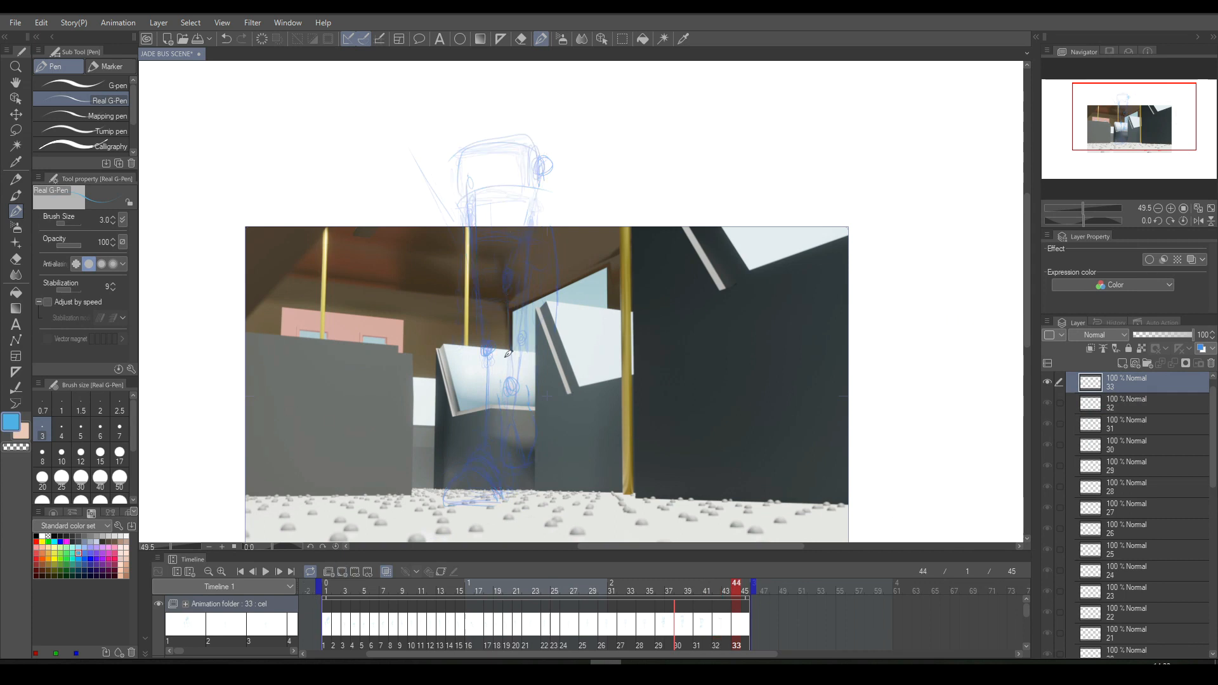
mouse_move(452, 411)
left_mouse_down()
mouse_move(424, 459)
mouse_move(423, 493)
mouse_move(473, 496)
mouse_move(540, 419)
mouse_move(561, 332)
left_mouse_up()
left_click_drag(461, 397, 477, 348)
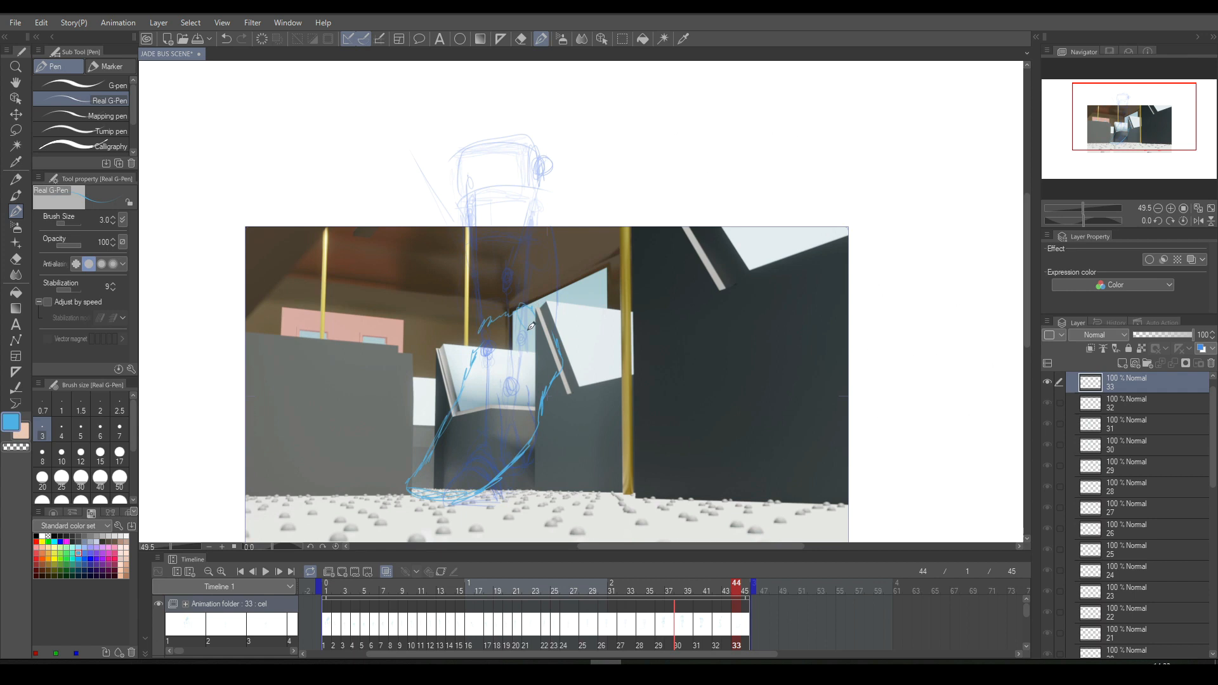
mouse_move(502, 302)
left_mouse_down()
mouse_move(527, 279)
mouse_move(539, 295)
mouse_move(521, 273)
mouse_move(525, 146)
left_mouse_up()
key("Left")
key("Right")
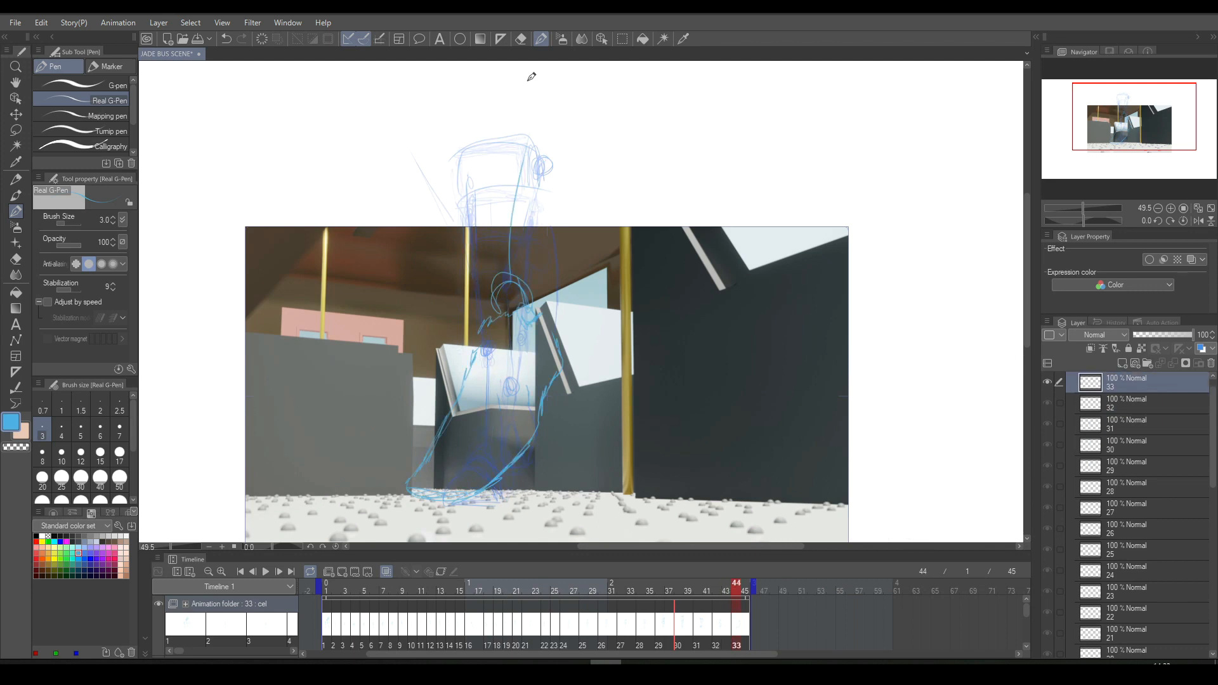
key("Left")
key("Right")
- Lasso the large slanted foot on cel 33, delete it and deselect
left_click(622, 39)
mouse_move(525, 308)
left_mouse_down()
mouse_move(387, 453)
mouse_move(574, 296)
left_mouse_up()
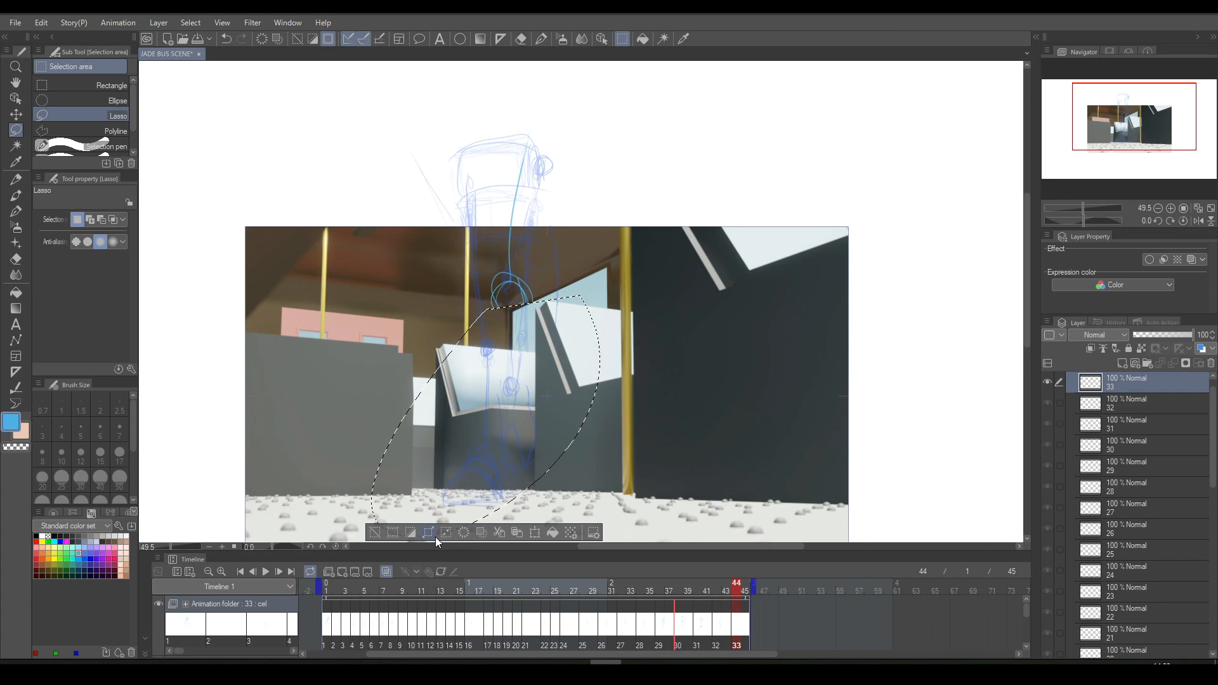
left_click(461, 533)
left_click(458, 546)
left_click_drag(530, 546, 748, 544)
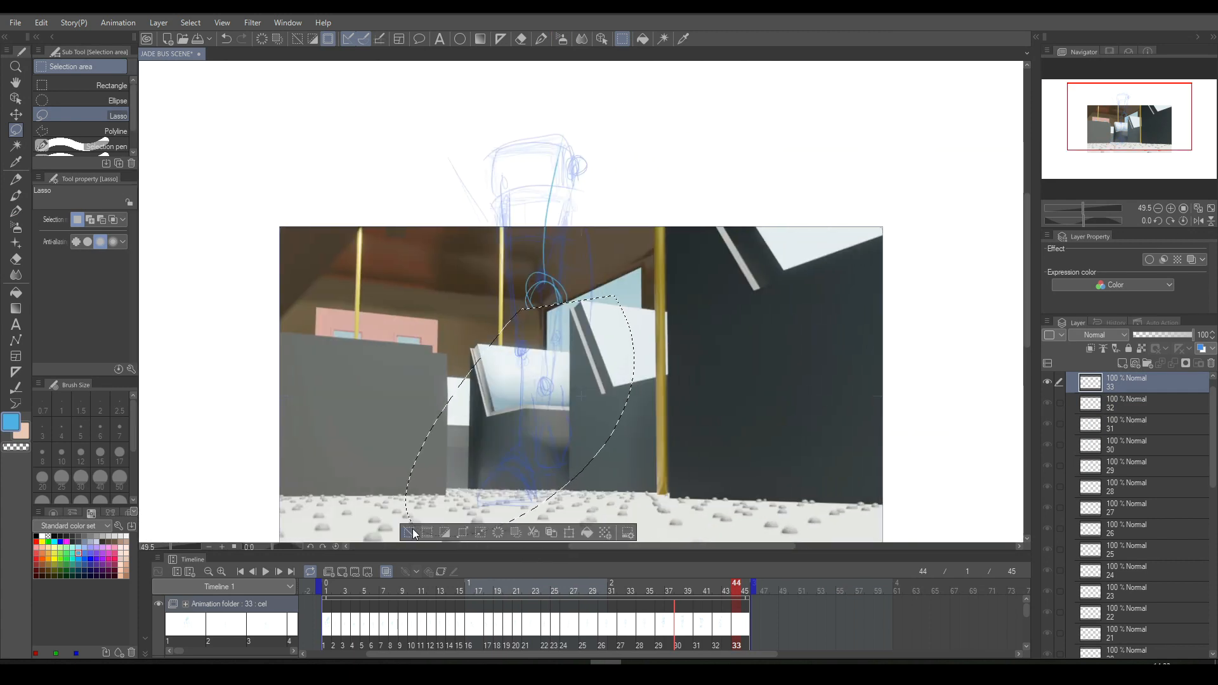
left_click(526, 424)
- Try a large foot on cel 33 angled the opposite way and trim its rough outer lines with the eraser
left_click(540, 38)
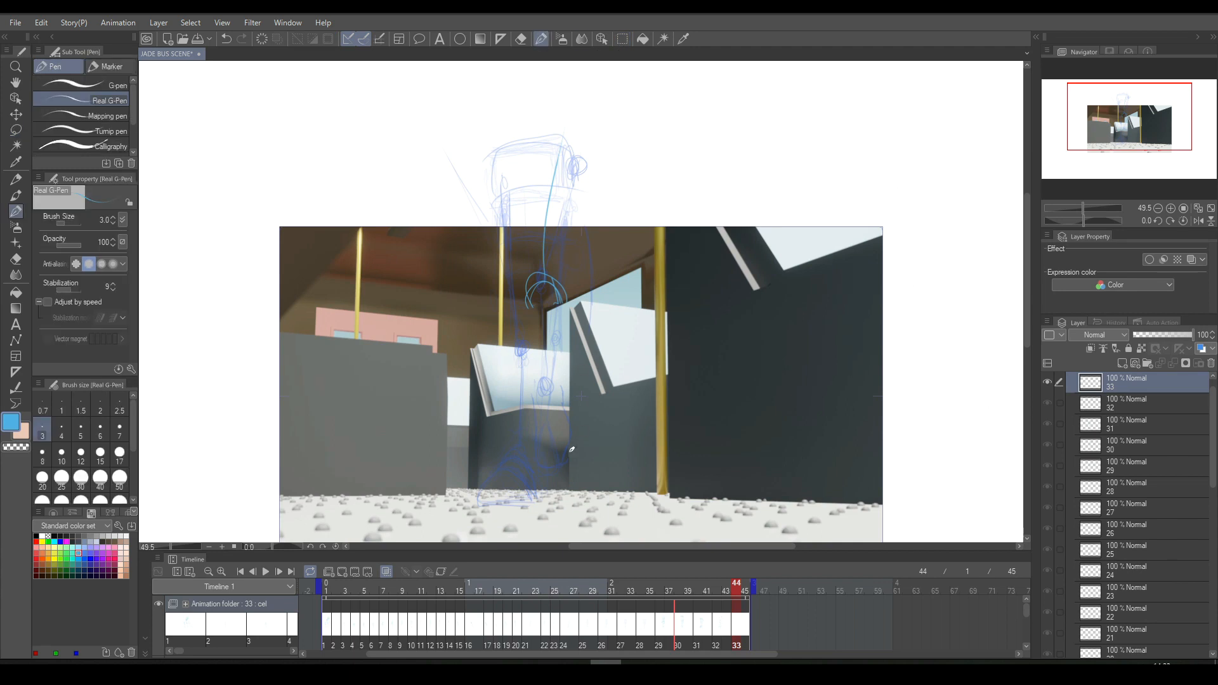
mouse_move(512, 388)
left_mouse_down()
mouse_move(475, 305)
mouse_move(569, 405)
left_mouse_up()
mouse_move(466, 314)
left_mouse_down()
mouse_move(435, 348)
mouse_move(450, 416)
mouse_move(447, 403)
mouse_move(500, 478)
left_mouse_up()
left_click_drag(462, 417, 504, 468)
mouse_move(466, 426)
left_mouse_down()
mouse_move(520, 456)
mouse_move(496, 426)
mouse_move(509, 472)
mouse_move(546, 485)
left_mouse_up()
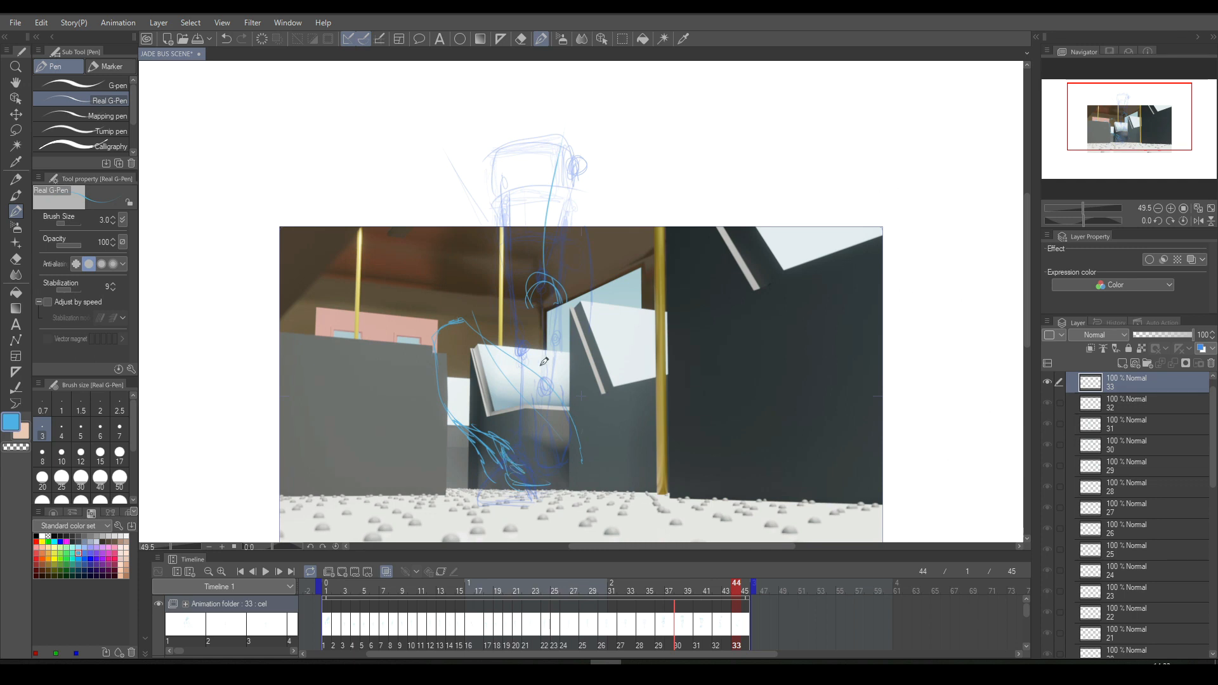
mouse_move(464, 324)
left_mouse_down()
mouse_move(543, 387)
mouse_move(587, 458)
mouse_move(592, 482)
mouse_move(517, 485)
mouse_move(562, 489)
left_mouse_up()
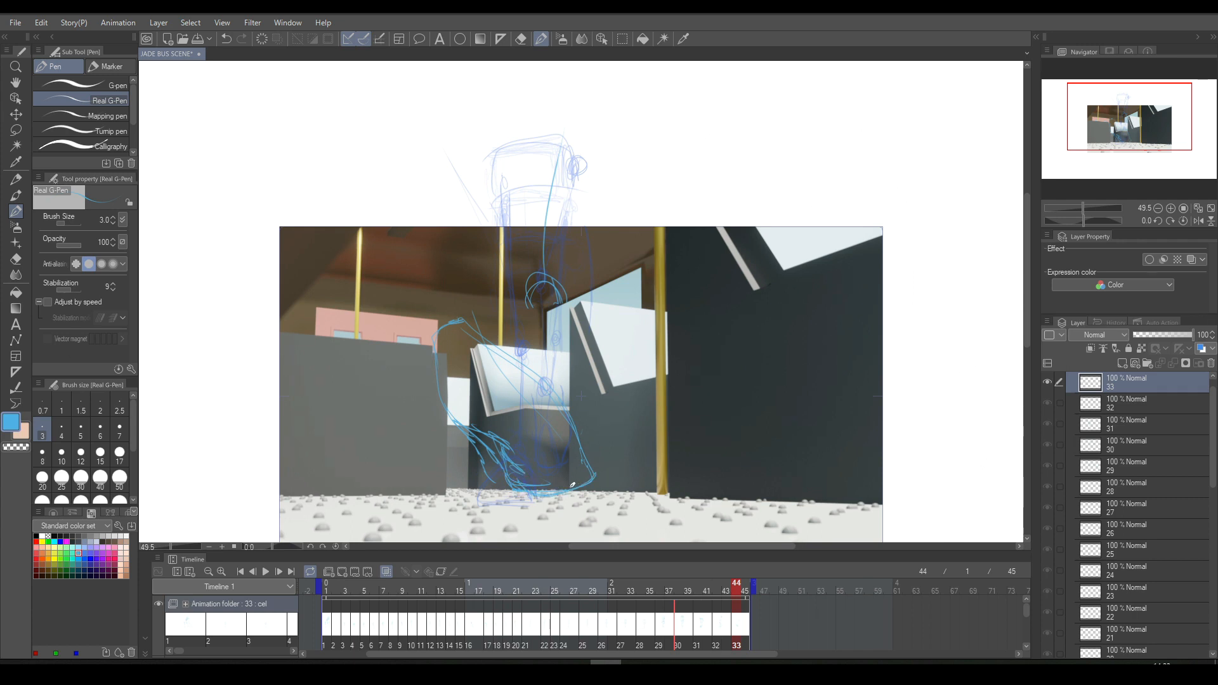
mouse_move(581, 449)
left_mouse_down()
mouse_move(578, 480)
mouse_move(564, 491)
left_mouse_up()
left_click(520, 39)
mouse_move(589, 440)
left_mouse_down()
mouse_move(565, 501)
mouse_move(500, 490)
mouse_move(513, 495)
mouse_move(506, 466)
mouse_move(532, 502)
mouse_move(501, 449)
mouse_move(459, 429)
mouse_move(490, 482)
left_mouse_up()
- Compare cel 33 with cel 32, erase part of the ankle arcs, and sketch a higher knee circle on the leg
key("Left")
key("Right")
key("Left")
key("Right")
key("Left")
key("Right")
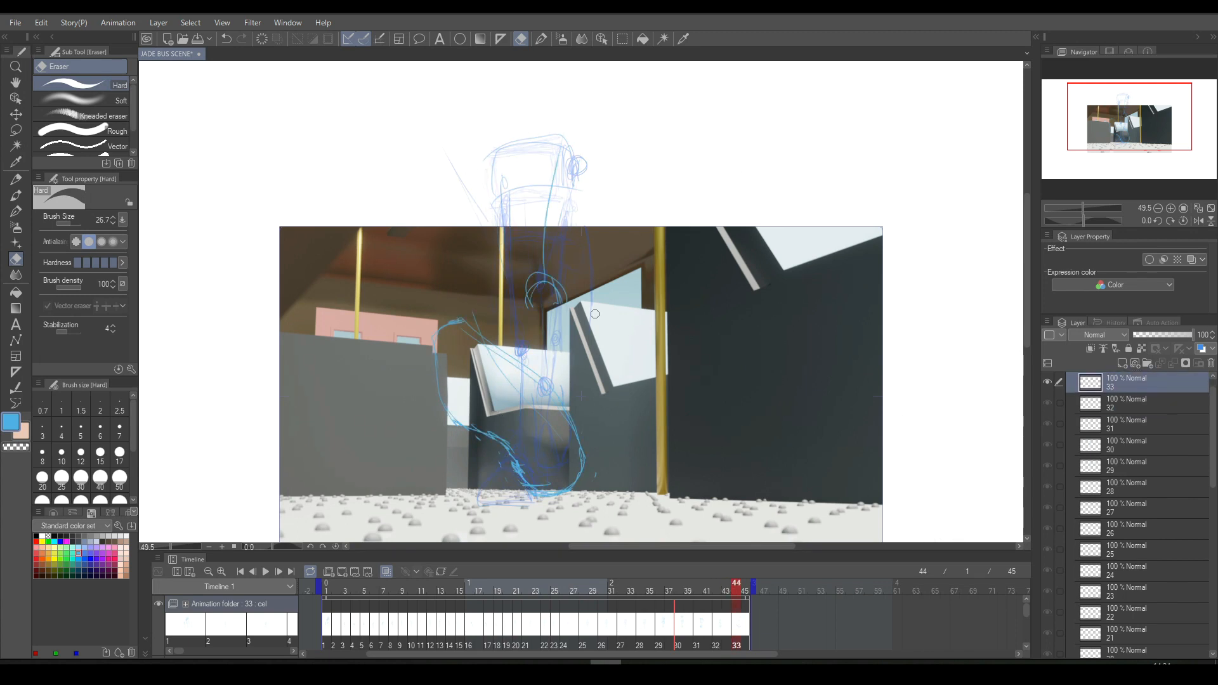
left_click_drag(528, 294, 560, 304)
left_click(542, 39)
mouse_move(550, 227)
left_mouse_down()
mouse_move(541, 243)
mouse_move(544, 222)
left_mouse_up()
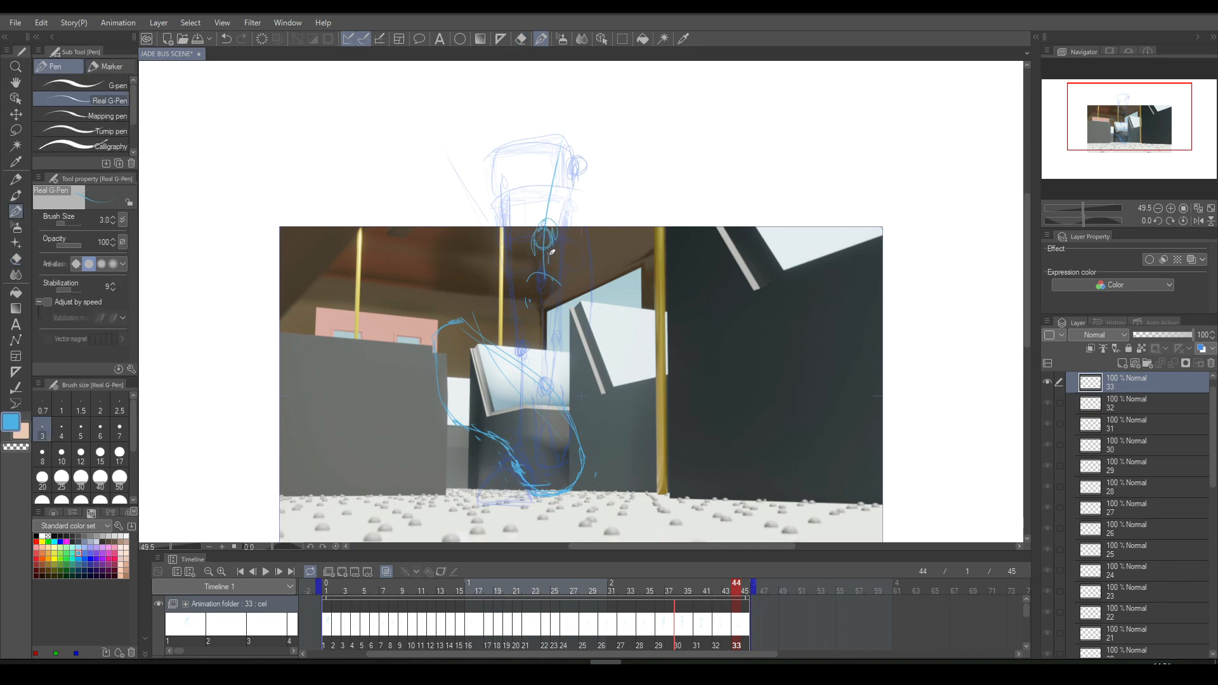
key("comma")
key("period")
- Sketch ankle arcs and a straight shin line up to the knee on cel 33, and compare with cel 32
mouse_move(531, 363)
left_mouse_down()
mouse_move(569, 377)
mouse_move(576, 403)
mouse_move(544, 360)
mouse_move(580, 387)
mouse_move(576, 418)
left_mouse_up()
left_click_drag(548, 354, 545, 245)
left_click_drag(547, 316, 546, 284)
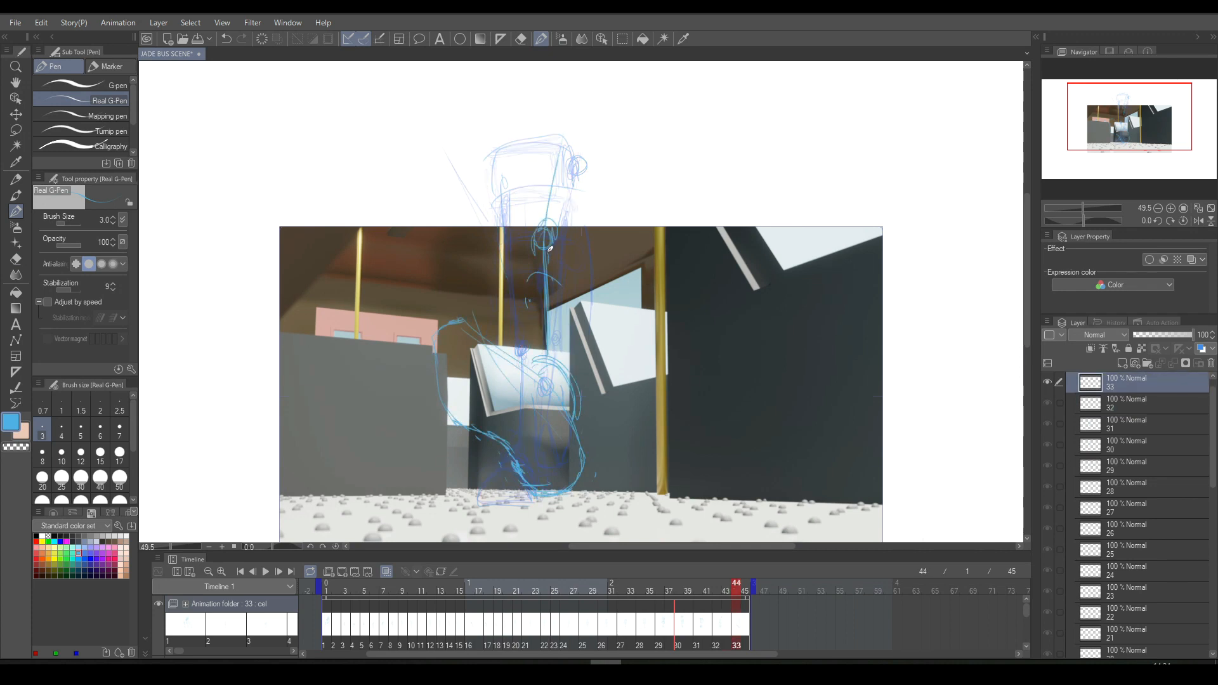
key("comma")
key("period")
key("comma")
key("period")
- Play back the walk animation to check the new cels
left_click(266, 571)
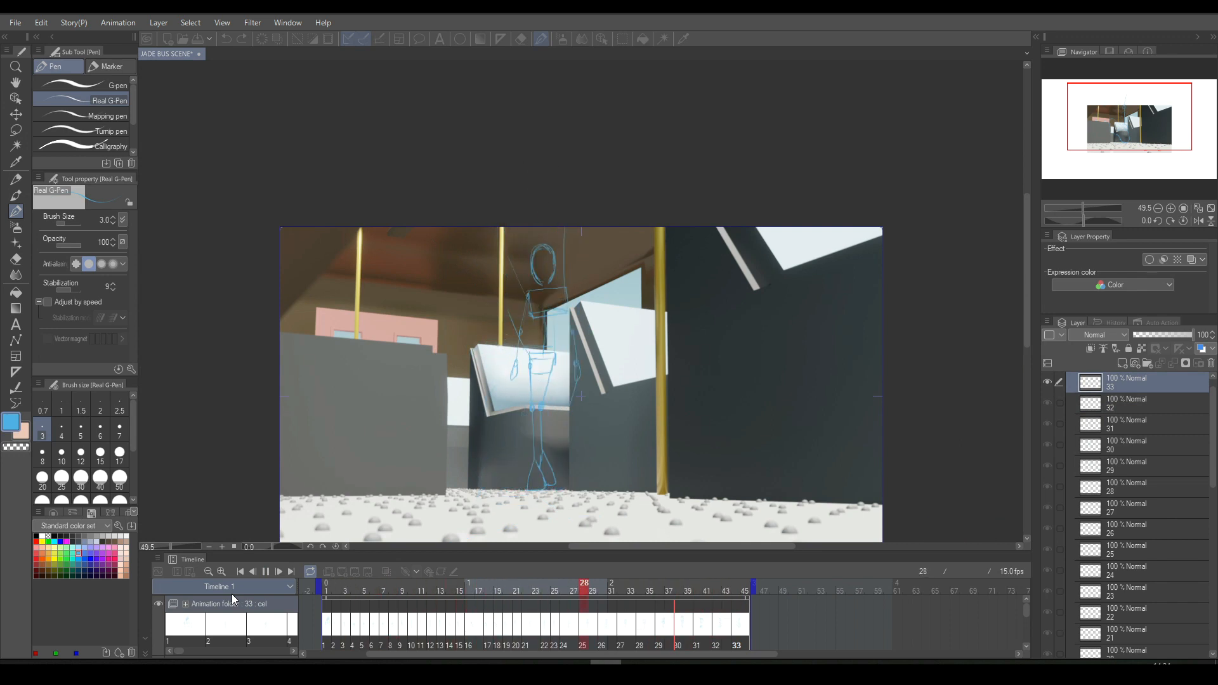
key("space")
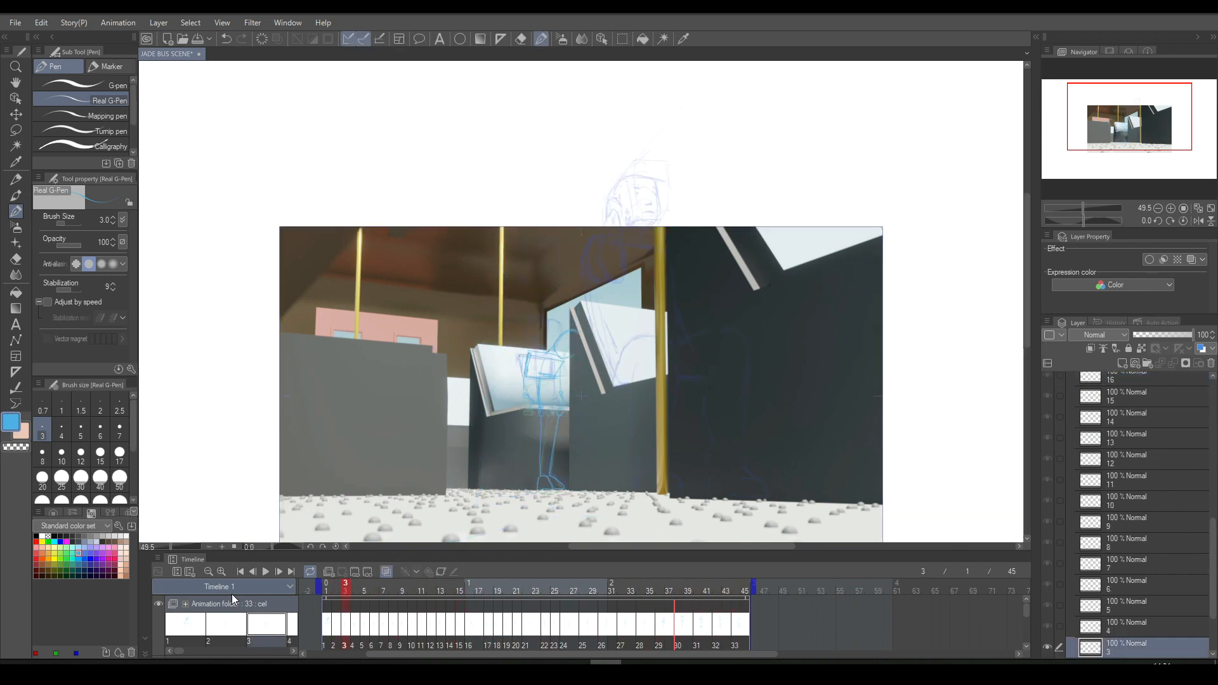
key("space")
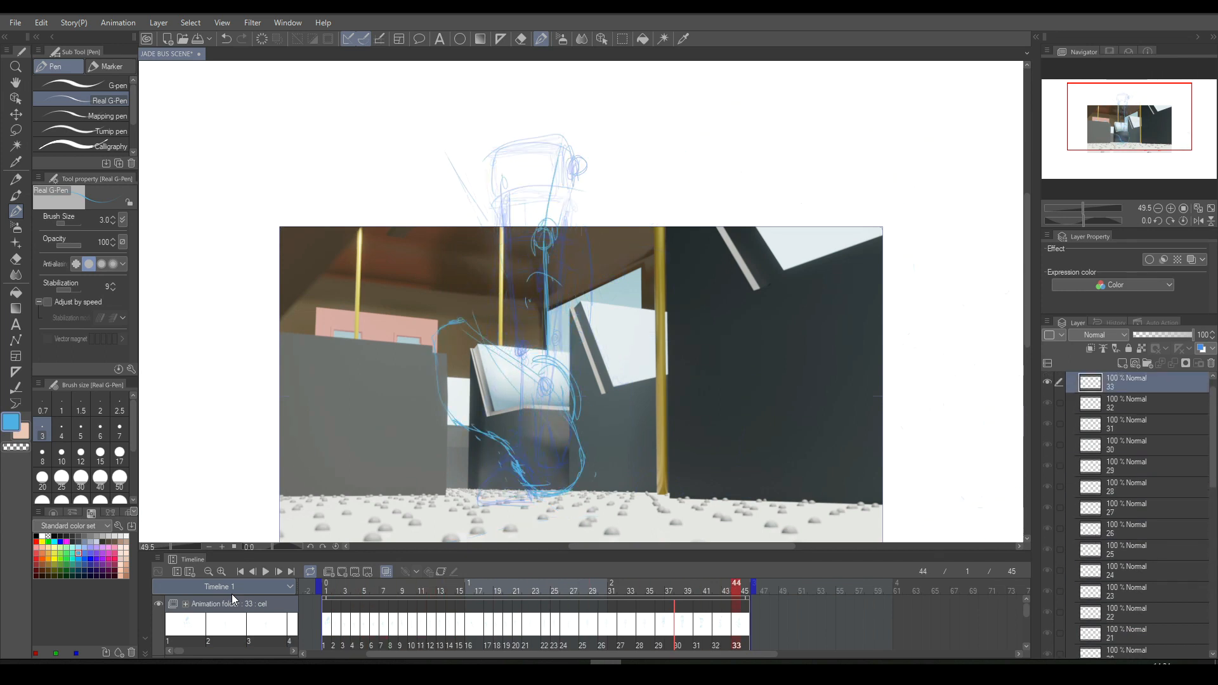
- Lasso the large foot outline on cel 33, delete it and deselect
left_click(521, 39)
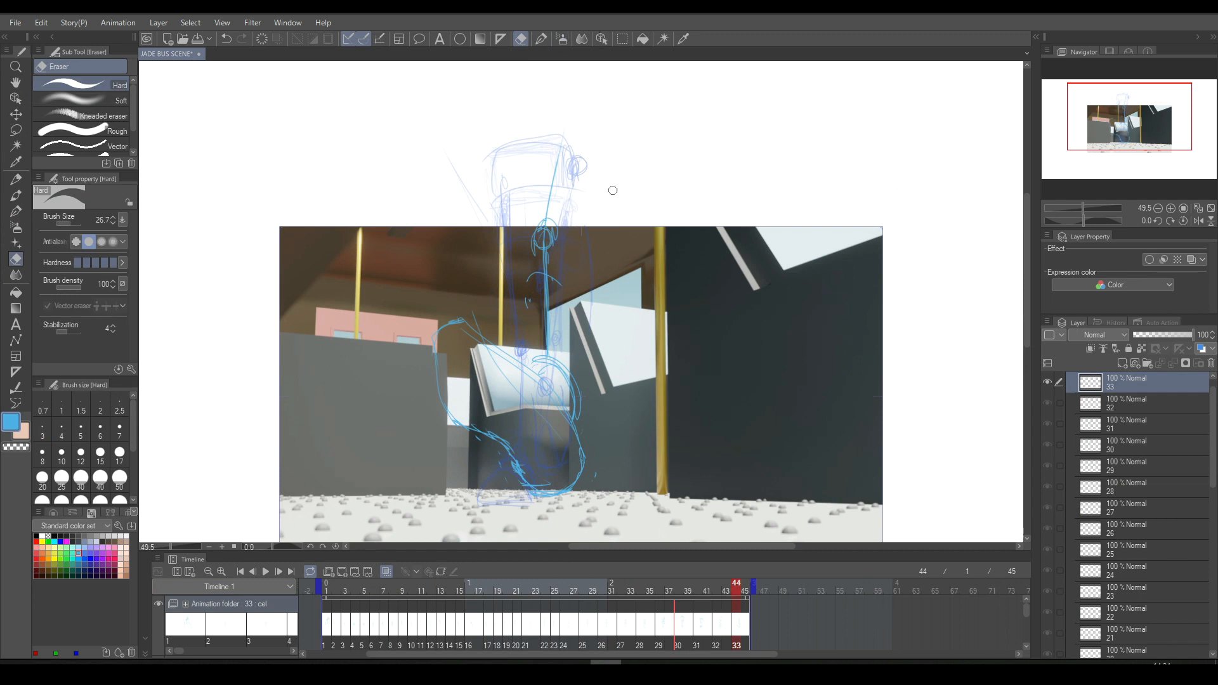
left_click(622, 38)
mouse_move(439, 314)
left_mouse_down()
mouse_move(423, 331)
mouse_move(518, 354)
mouse_move(592, 435)
mouse_move(585, 507)
mouse_move(431, 342)
left_mouse_up()
key("Delete")
left_click(403, 533)
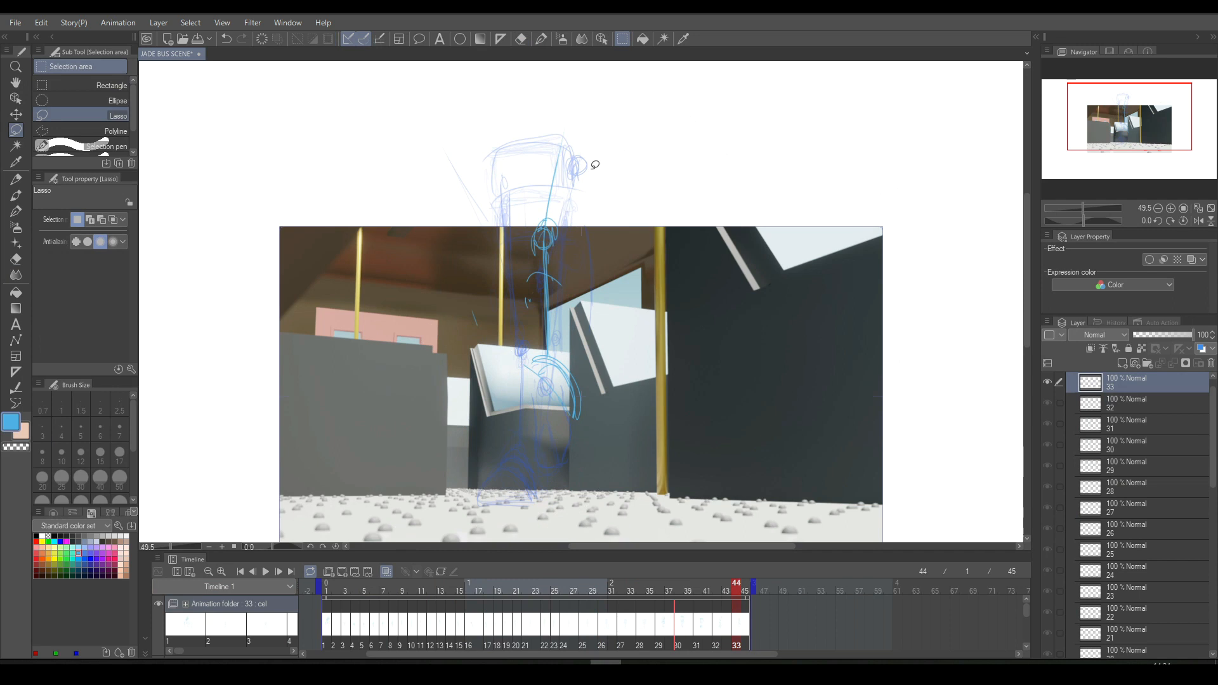
- Sketch a more upright large foot outline on cel 33, running from the ankle arcs down to the floor
left_click(540, 40)
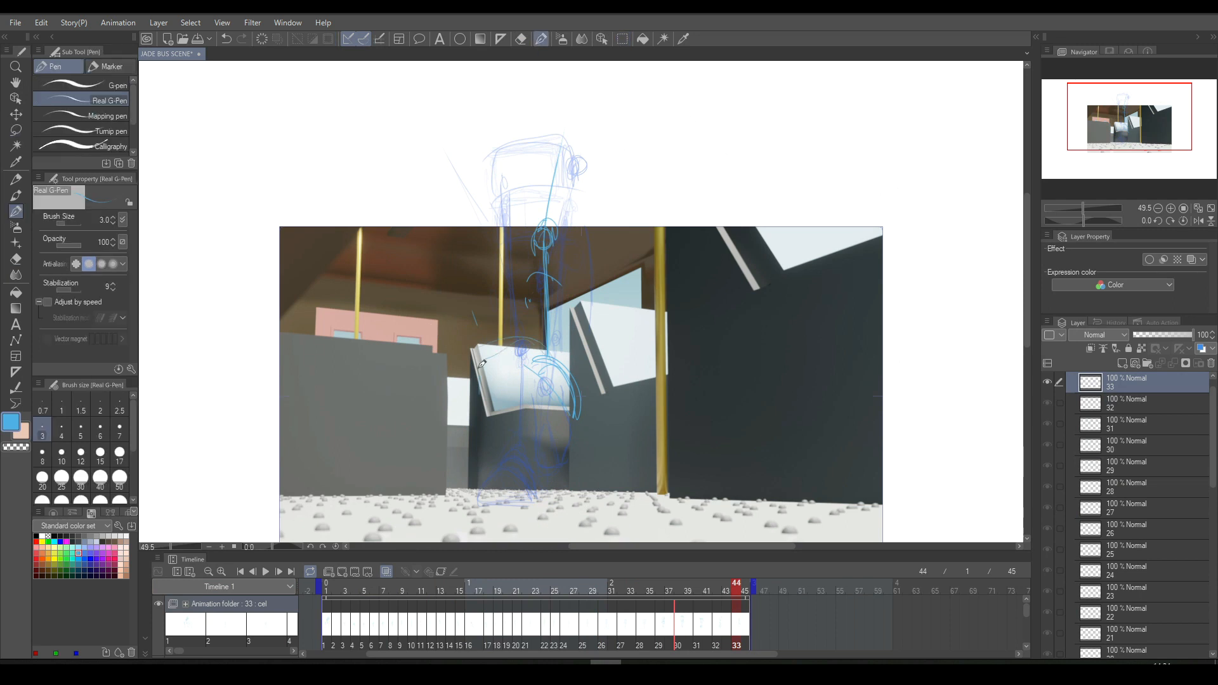
mouse_move(482, 348)
left_mouse_down()
mouse_move(557, 366)
mouse_move(554, 349)
mouse_move(569, 418)
left_mouse_up()
mouse_move(476, 351)
left_mouse_down()
mouse_move(483, 420)
mouse_move(514, 466)
mouse_move(529, 459)
left_mouse_up()
mouse_move(552, 361)
left_mouse_down()
mouse_move(599, 463)
mouse_move(597, 487)
mouse_move(591, 508)
mouse_move(562, 519)
mouse_move(534, 500)
mouse_move(584, 508)
left_mouse_up()
left_click_drag(596, 457, 601, 490)
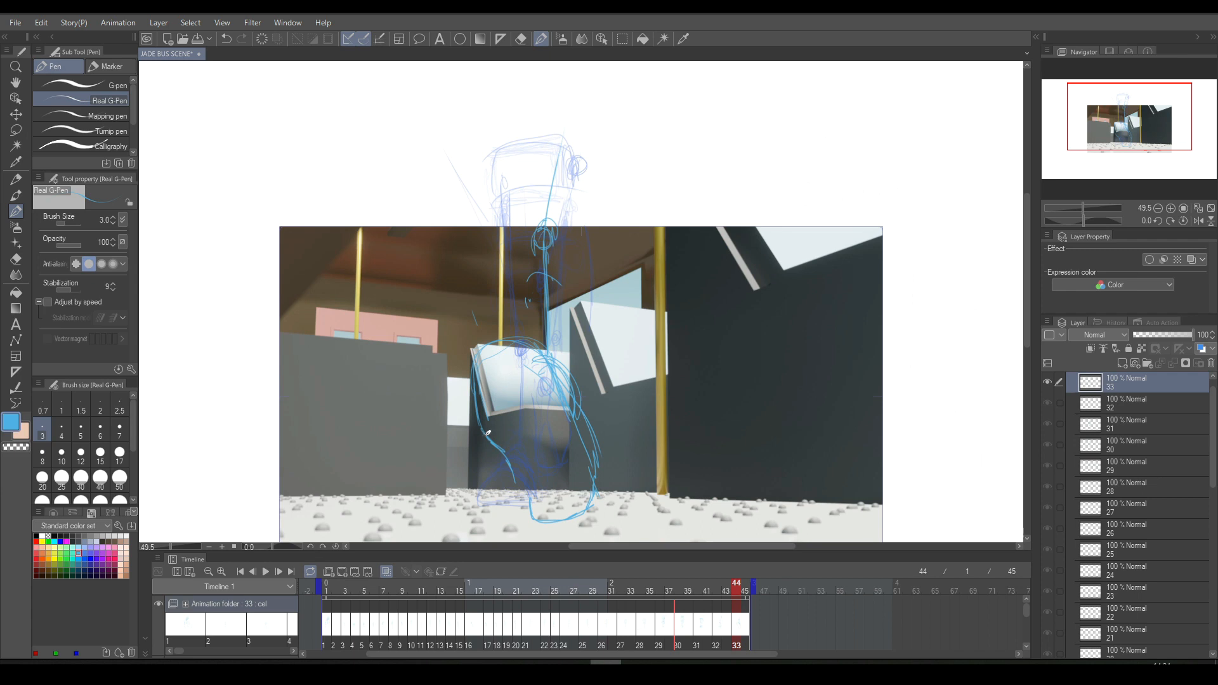
- Undo the long foot outline strokes on cel 33, back to the ankle arcs
left_click_drag(507, 447, 529, 477)
mouse_move(550, 516)
left_mouse_down()
mouse_move(577, 524)
mouse_move(602, 498)
left_mouse_up()
key("ctrl+z")
key("ctrl+z")
key("ctrl+z")
key("ctrl+z")
key("ctrl+z")
key("ctrl+z")
key("ctrl+z")
key("ctrl+z")
key("ctrl+z")
key("ctrl+z")
key("ctrl+z")
- Sketch a new large foot on cel 33 with a curved cross line, tapering sides and a narrow base on the floor
mouse_move(470, 428)
left_mouse_down()
mouse_move(581, 426)
mouse_move(515, 385)
mouse_move(580, 418)
left_mouse_up()
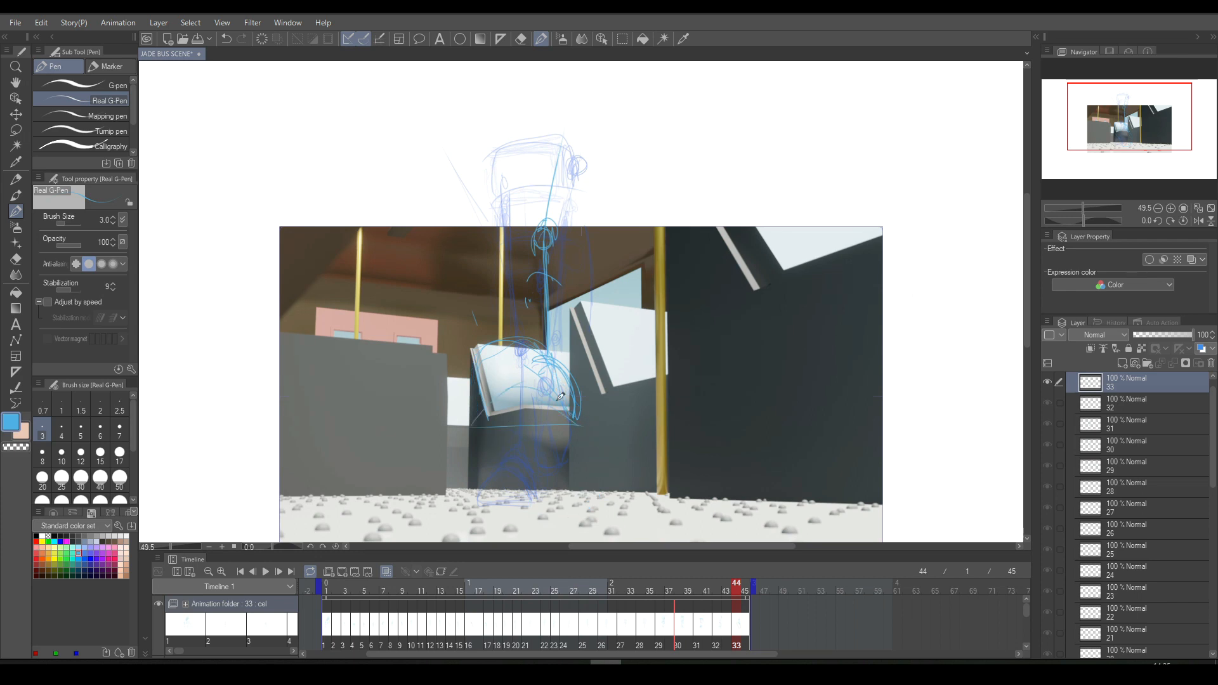
left_click_drag(476, 426, 586, 435)
left_click_drag(548, 495, 594, 497)
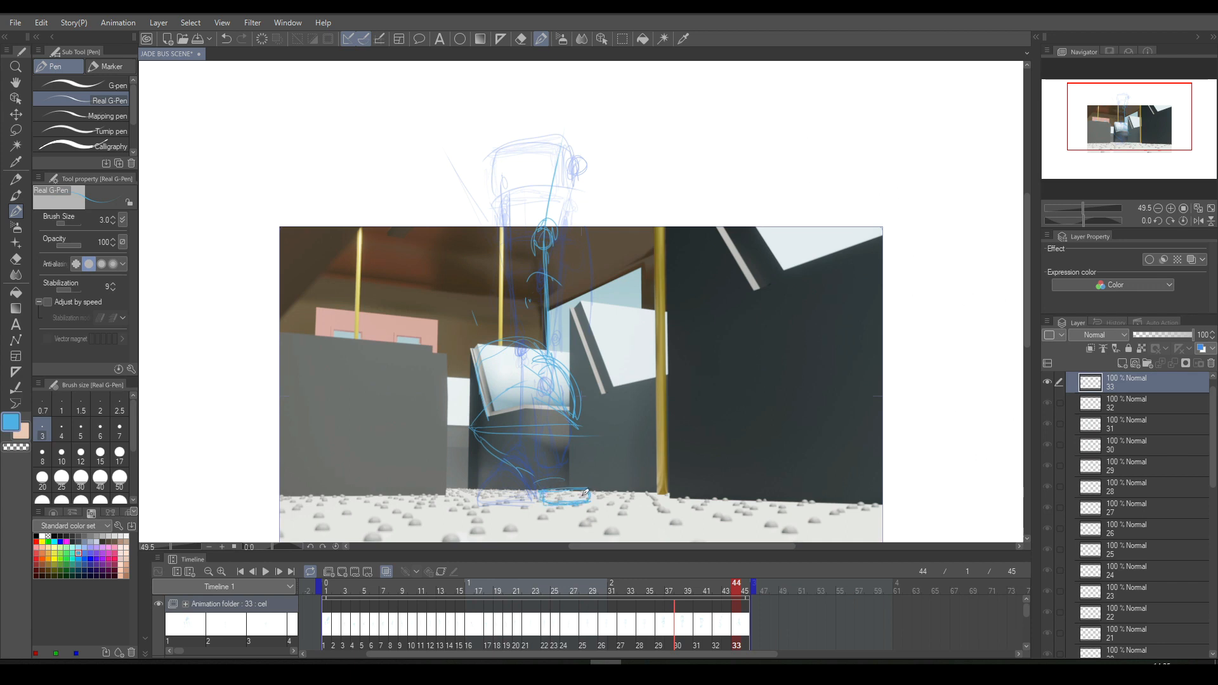
left_click_drag(531, 473, 539, 477)
left_click_drag(477, 439, 486, 407)
left_click_drag(566, 425, 594, 484)
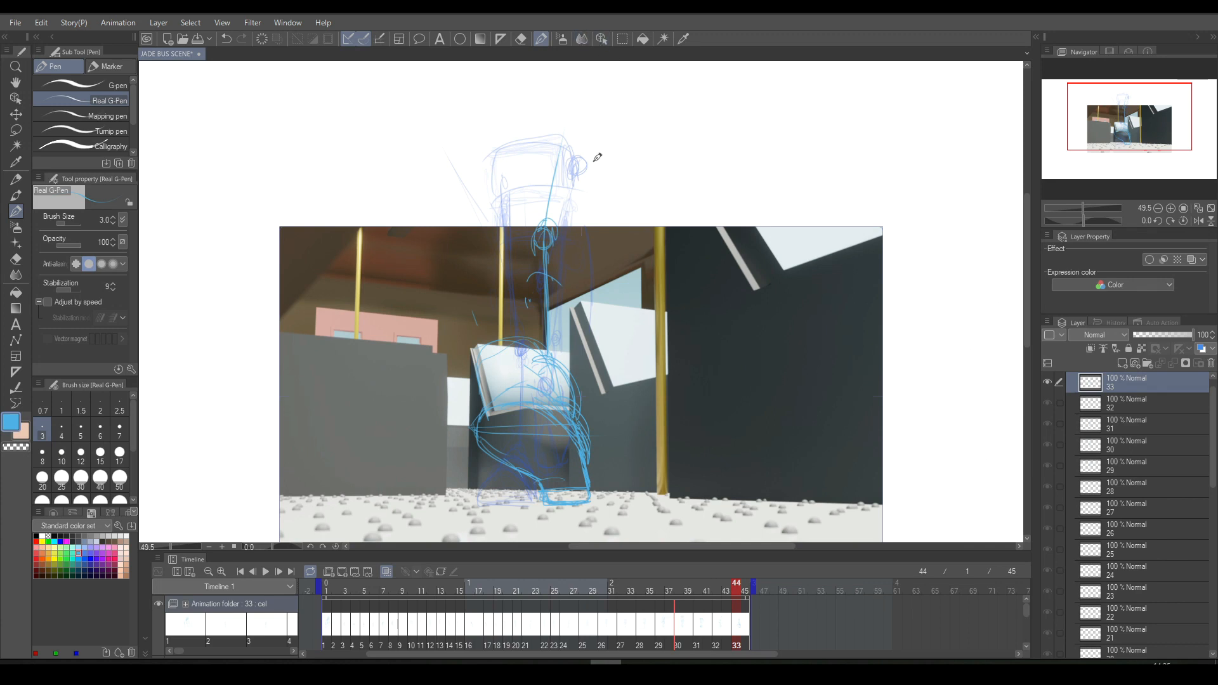
- Compare cel 33 with cel 32, lasso the shin line and knee circle on cel 33, delete them and deselect
key("Left")
key("Right")
left_click(622, 38)
mouse_move(560, 125)
left_mouse_down()
mouse_move(525, 339)
mouse_move(587, 373)
mouse_move(582, 125)
left_mouse_up()
left_click(544, 396)
key("ctrl+d")
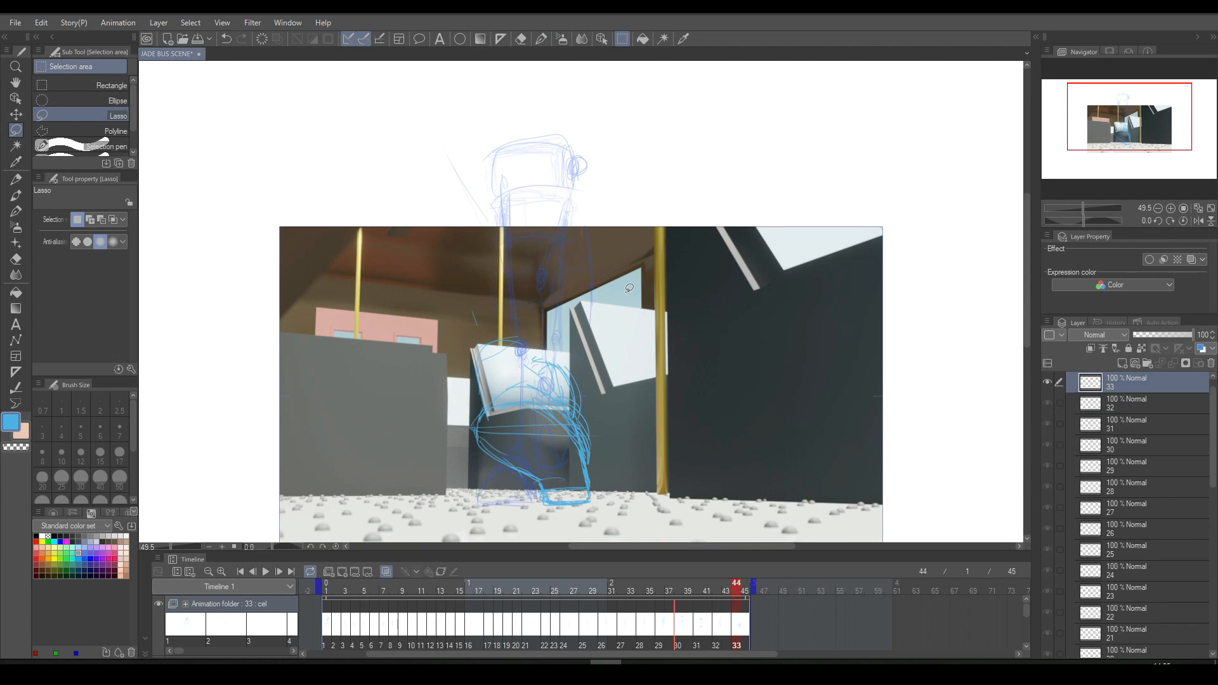
- Lasso the foot on cel 33, move it slightly left and up, scale it to 110 and deselect
mouse_move(536, 338)
left_mouse_down()
mouse_move(460, 495)
mouse_move(549, 340)
left_mouse_up()
left_click(583, 532)
left_click_drag(566, 480, 561, 480)
left_click_drag(505, 329, 503, 310)
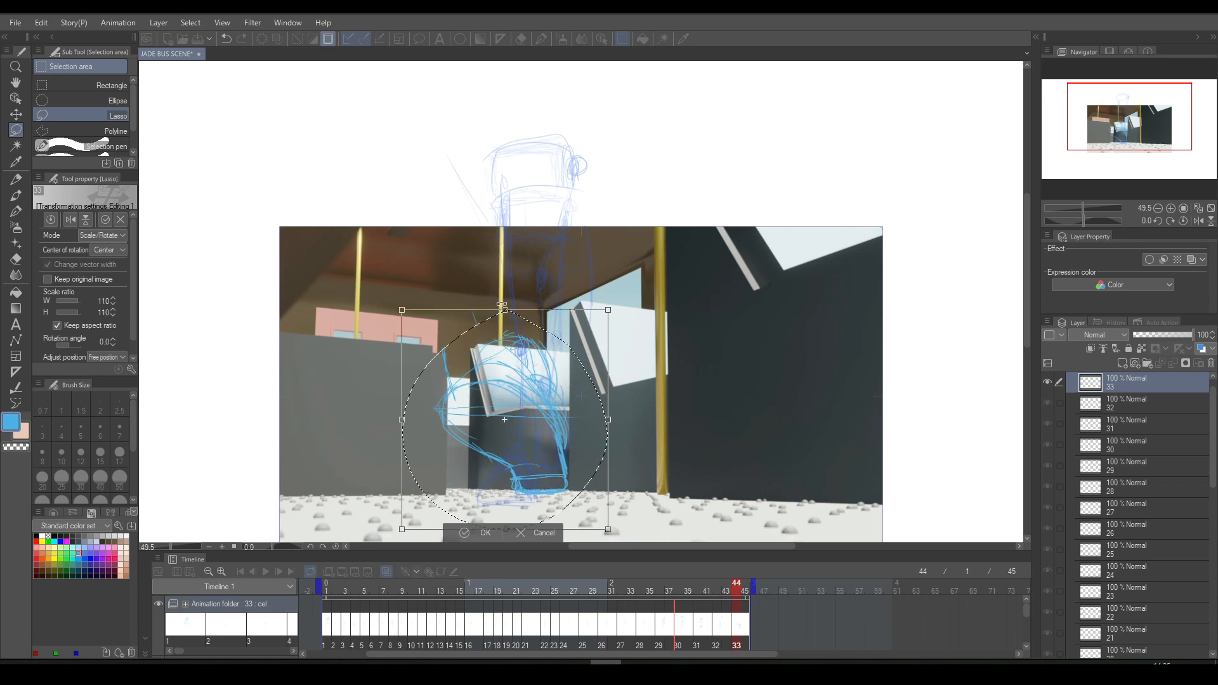
left_click(484, 532)
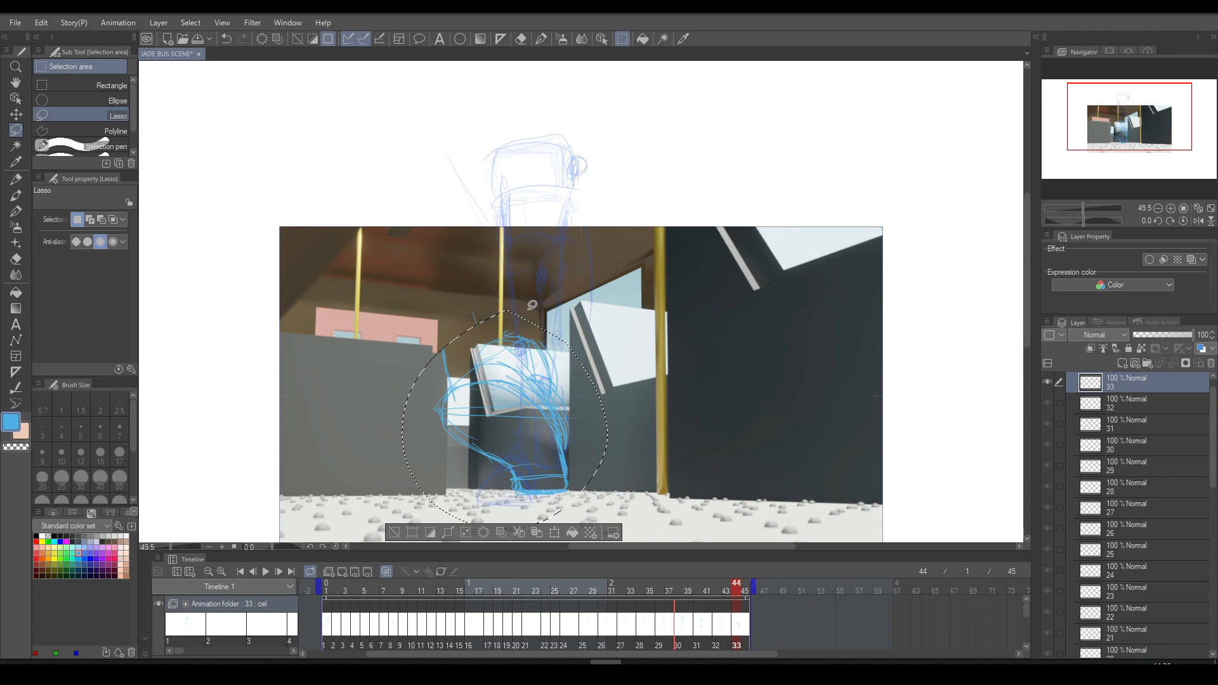
key("ctrl+d")
- Lasso the stray arcs above the foot on cel 33, delete them, deselect and compare with cel 32
mouse_move(507, 308)
left_mouse_down()
mouse_move(484, 333)
mouse_move(490, 356)
mouse_move(580, 388)
left_mouse_up()
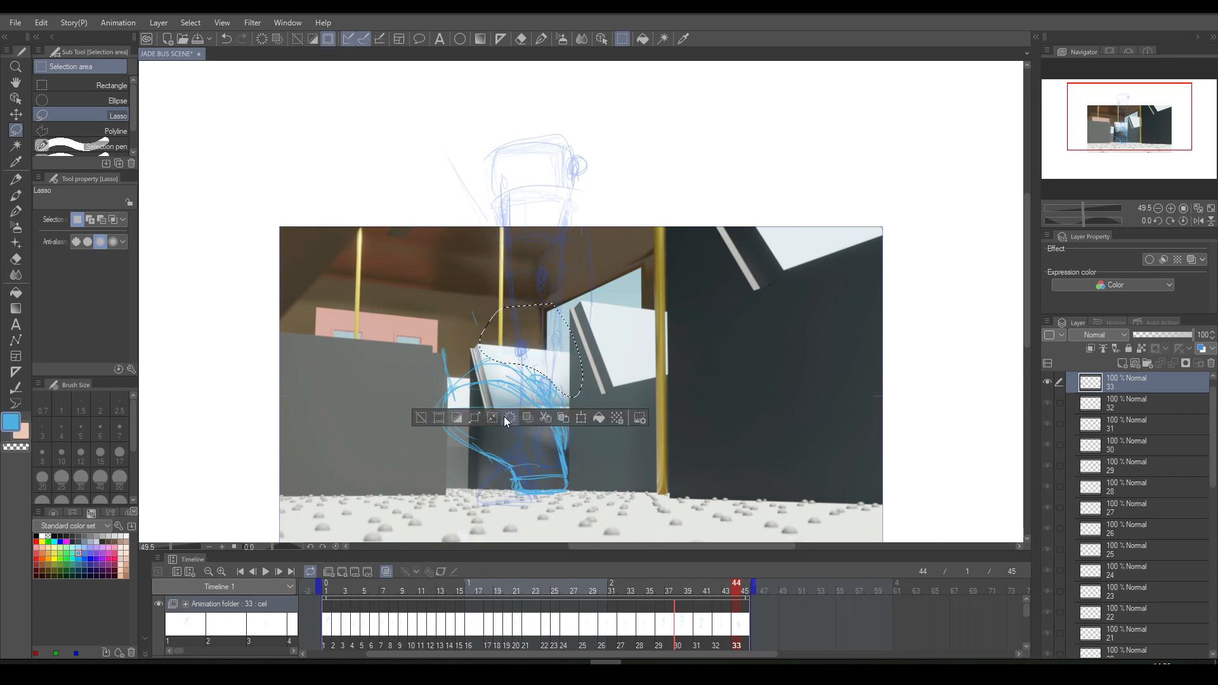
left_click(420, 417)
key("Left")
key("Right")
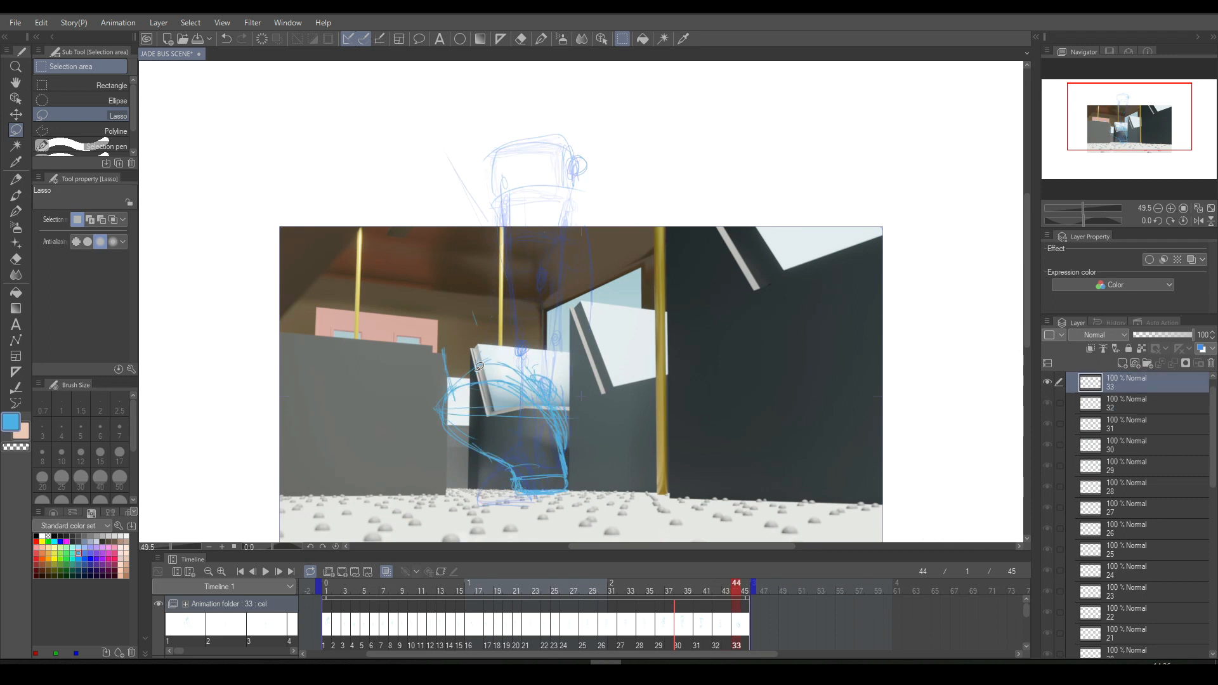
- Sketch a long leg guide line from the hip circle down to the ankle on cel 33, and compare with cel 32
left_click(541, 38)
left_click_drag(579, 164, 552, 382)
key("comma")
key("period")
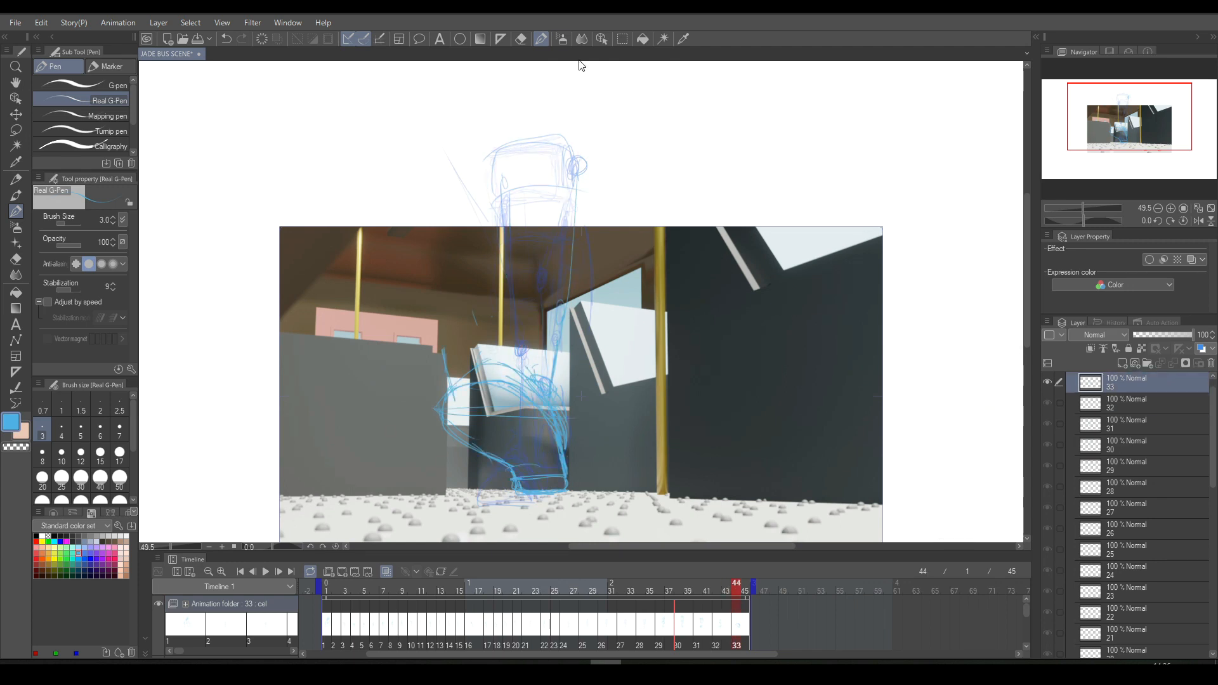
mouse_move(454, 340)
left_mouse_down()
mouse_move(416, 444)
mouse_move(571, 511)
mouse_move(570, 392)
left_mouse_up()
key("ctrl+z")
left_click_drag(443, 477, 546, 337)
key("ctrl+z")
- Lasso the foot on cel 33, scale it to 120 and deselect
left_click(622, 39)
mouse_move(452, 338)
left_mouse_down()
mouse_move(591, 511)
mouse_move(550, 350)
left_mouse_up()
key("Left")
key("Right")
key("Left")
key("Right")
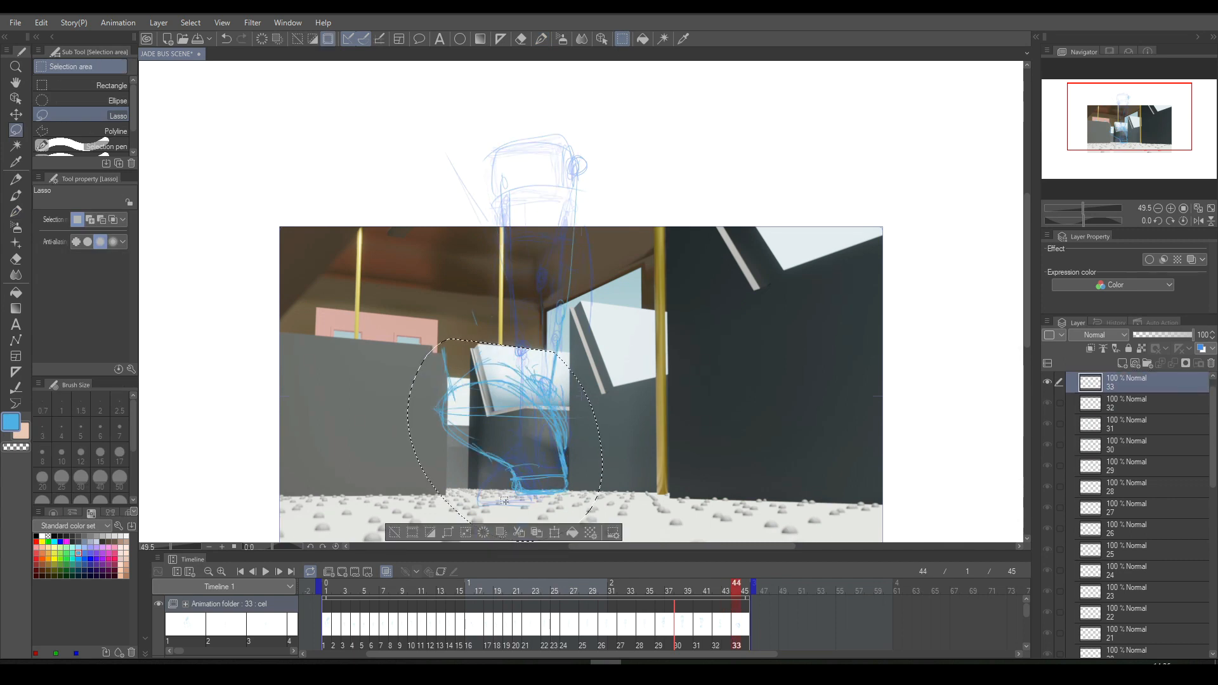
left_click(555, 533)
left_click_drag(492, 335, 494, 287)
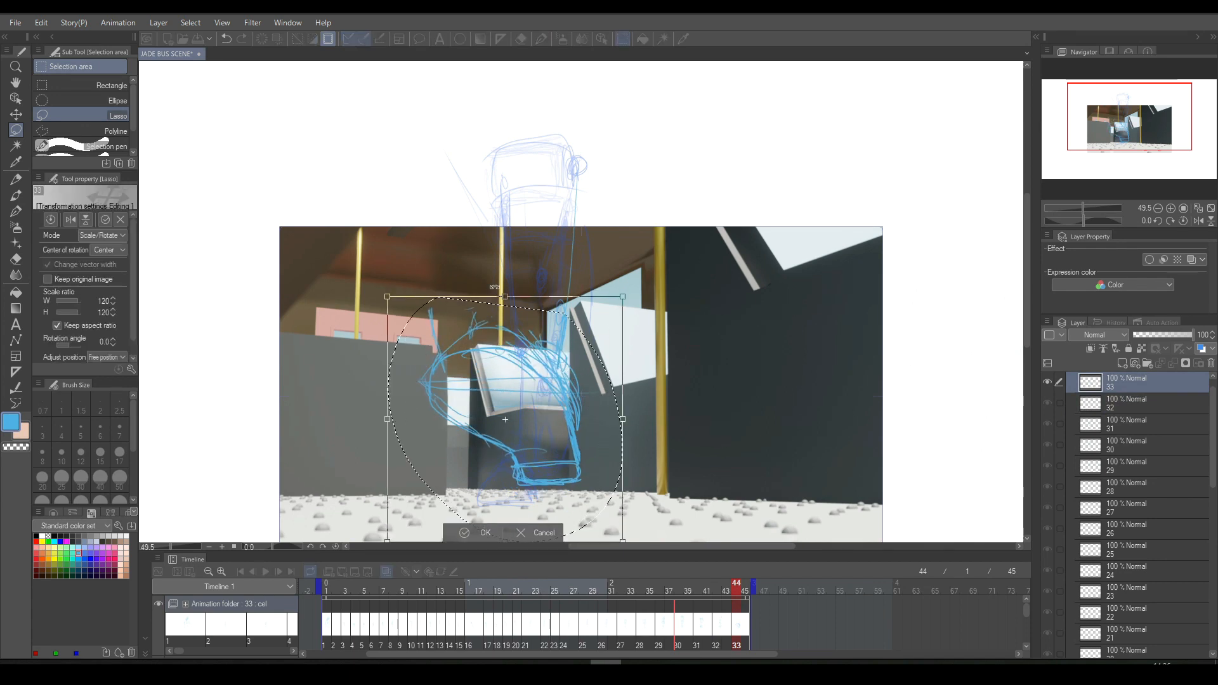
left_click(483, 533)
key("ctrl+d")
- Flip between cels 32 and 33 to compare the enlarged foot with the previous pose
key("Left")
key("Right")
key("Left")
key("Right")
key("Left")
key("Right")
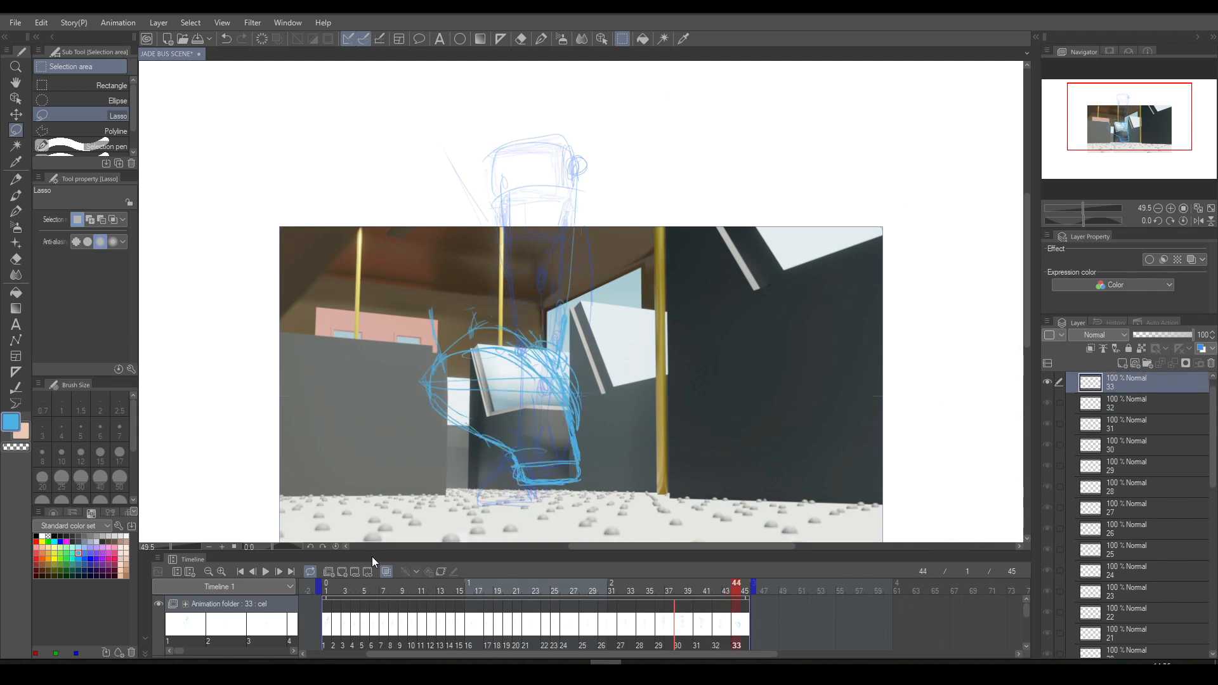
key("Left")
key("Right")
key("Left")
key("Right")
key("Left")
key("Right")
key("Left")
key("Right")
left_click(541, 39)
key("Left")
key("Right")
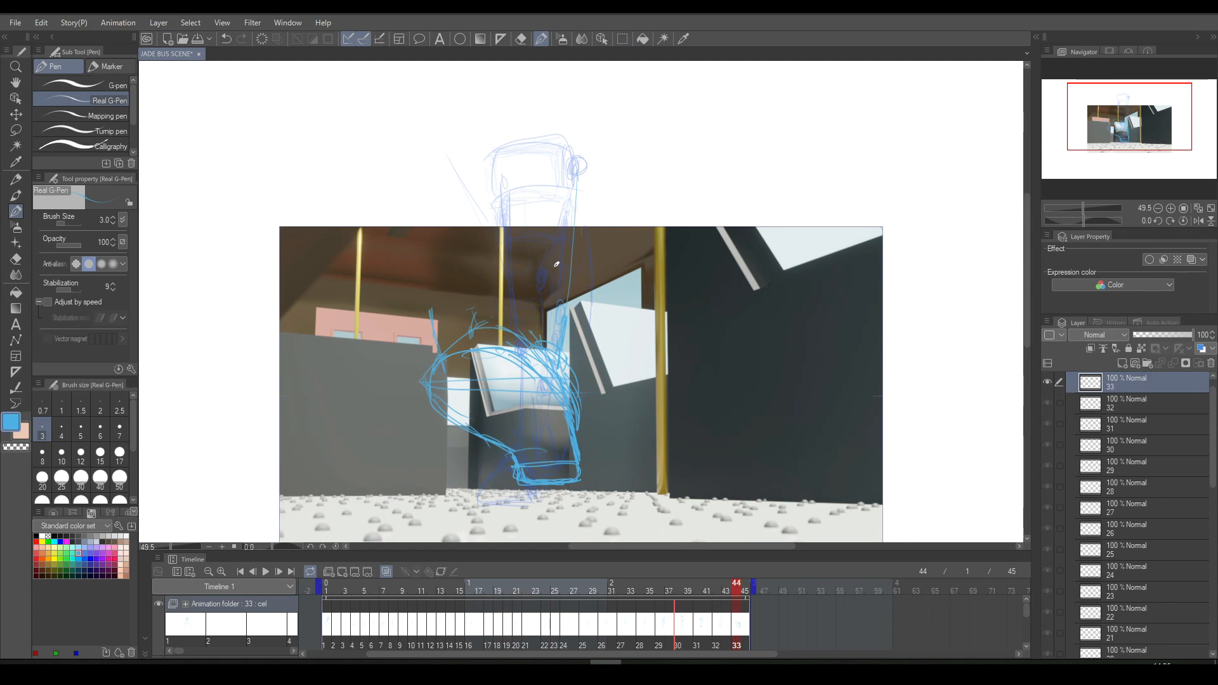
- Lasso the foot and ankle on cel 33, shift them left and down onto the floor with Transform, and deselect
left_click(623, 39)
mouse_move(504, 293)
left_mouse_down()
mouse_move(411, 428)
mouse_move(550, 293)
left_mouse_up()
left_click(562, 532)
left_click_drag(610, 469, 561, 470)
left_click_drag(642, 426, 639, 462)
left_click_drag(578, 394, 574, 407)
left_click(431, 532)
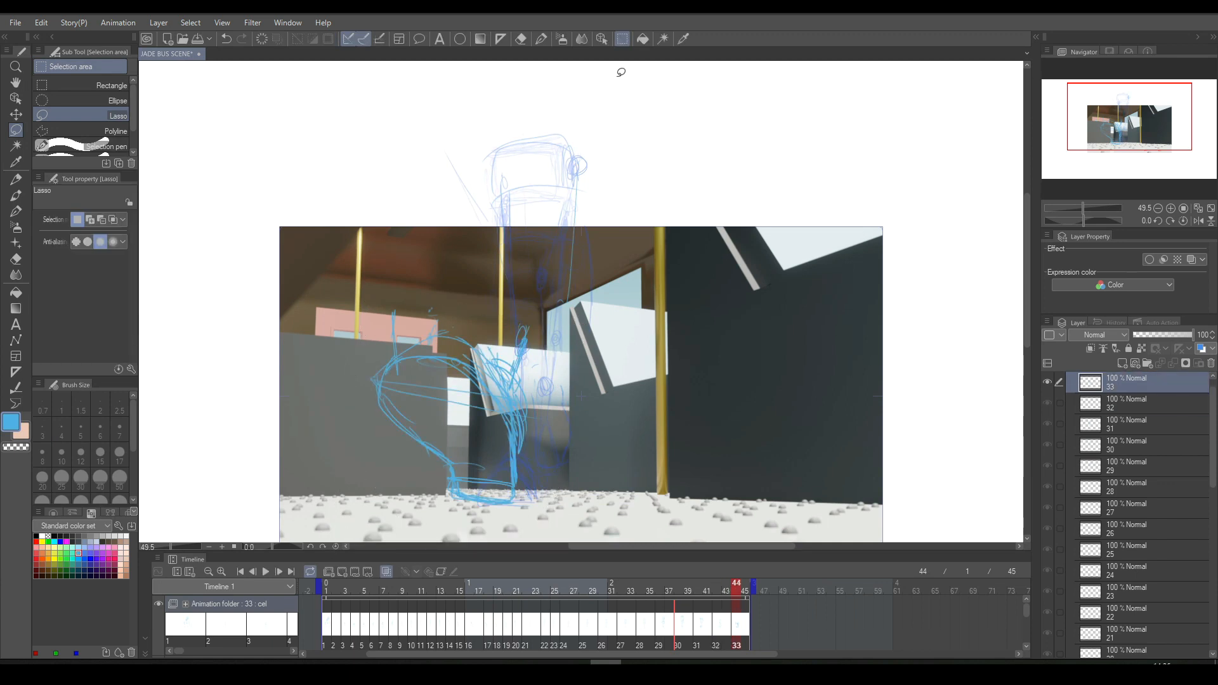
- Sketch the leg on cel 33 as lines from the hip through a knee circle to the ankle, and compare with cel 32
left_click(541, 38)
left_click_drag(575, 166, 515, 375)
left_click_drag(545, 285, 518, 382)
mouse_move(546, 284)
left_mouse_down()
mouse_move(528, 363)
mouse_move(573, 167)
left_mouse_up()
key("Left")
key("Right")
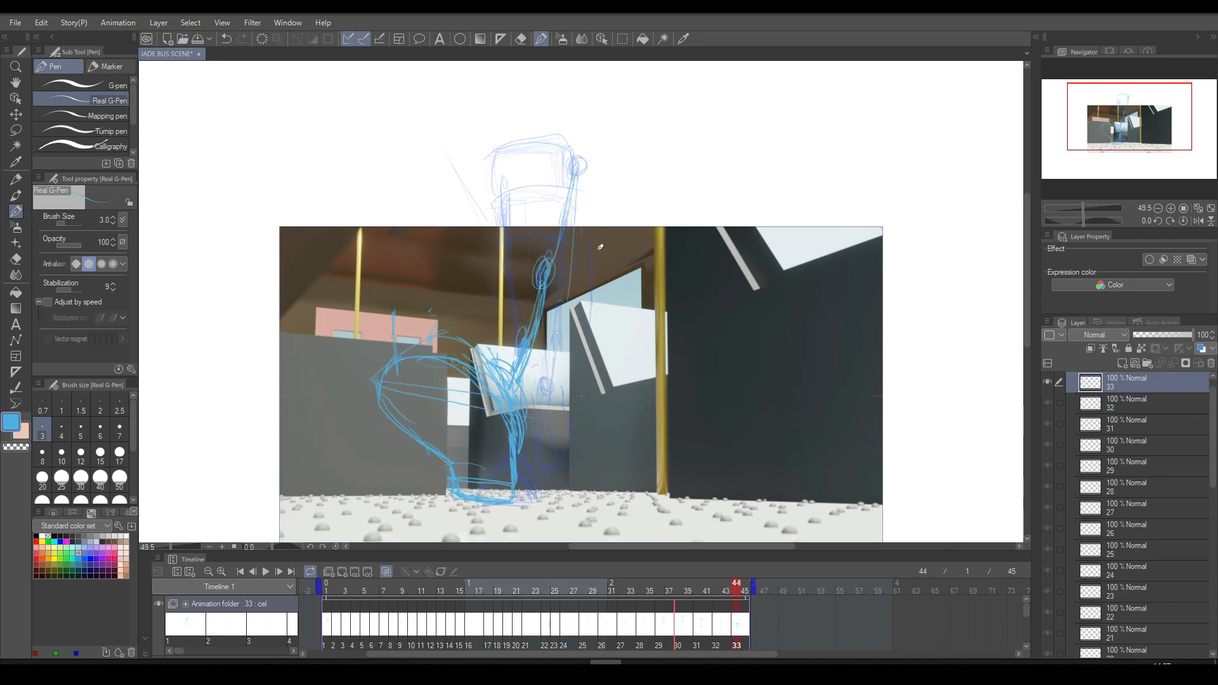
- Sketch a raised, curved pelvis block with a hip circle on cel 33 and draw the other side of the leg down from it
left_click_drag(497, 190, 593, 184)
mouse_move(477, 146)
left_mouse_down()
mouse_move(580, 134)
mouse_move(492, 142)
mouse_move(478, 192)
left_mouse_up()
mouse_move(485, 113)
left_mouse_down()
mouse_move(584, 107)
mouse_move(475, 143)
mouse_move(473, 170)
mouse_move(553, 144)
mouse_move(571, 107)
mouse_move(588, 143)
mouse_move(571, 134)
mouse_move(578, 150)
left_mouse_up()
left_click_drag(493, 177, 587, 161)
key("Left")
key("Right")
left_click_drag(485, 166, 501, 296)
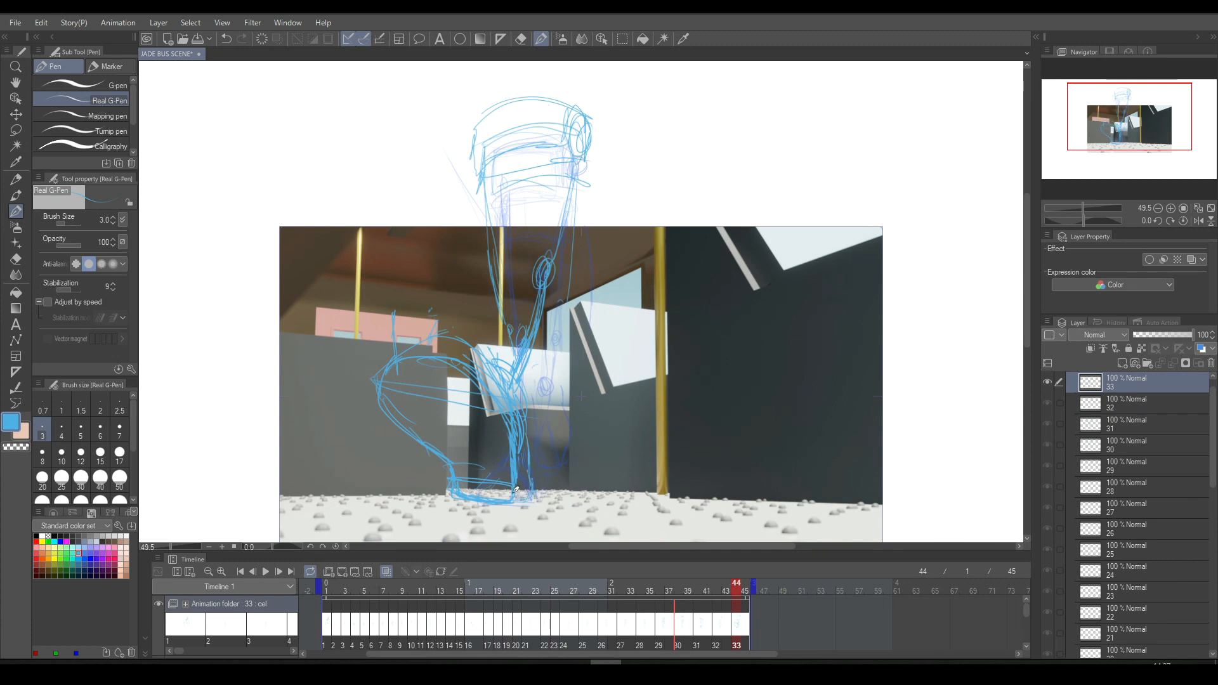
- Flip between cels 32 and 33 to compare the poses, and play back the walk animation
key("Left")
key("Right")
key("Left")
key("Right")
key("Left")
key("Right")
key("Left")
key("Right")
key("Left")
key("Right")
key("Left")
key("Right")
key("Left")
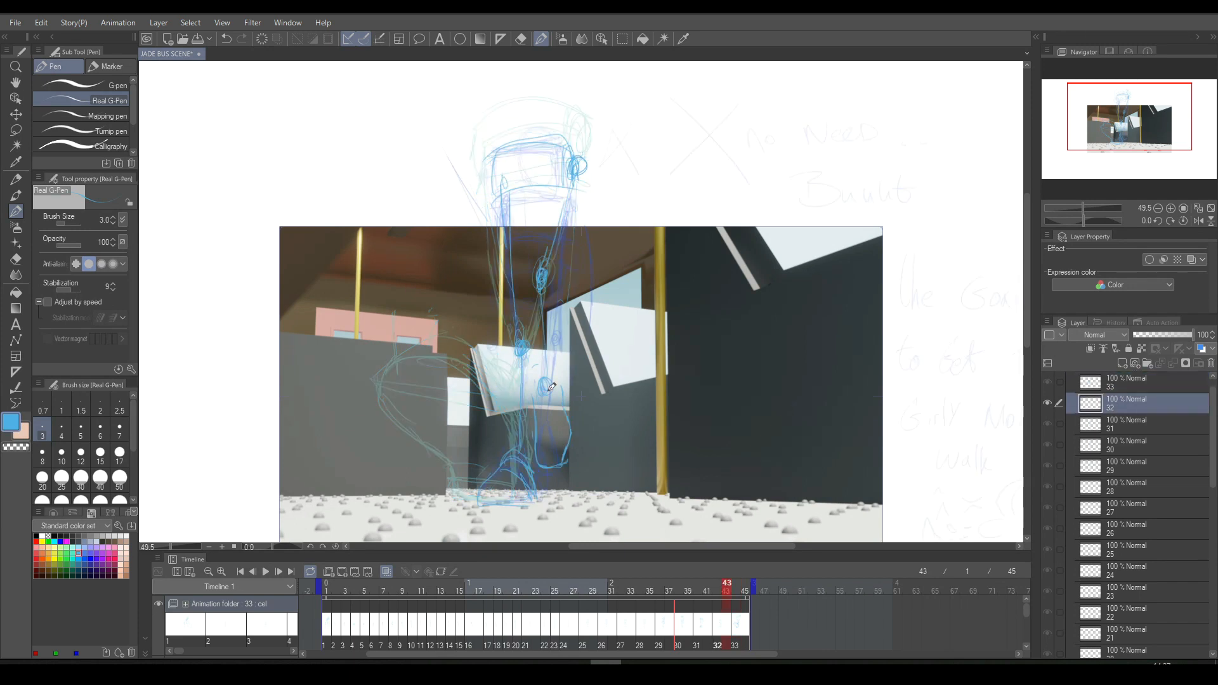
left_click(267, 571)
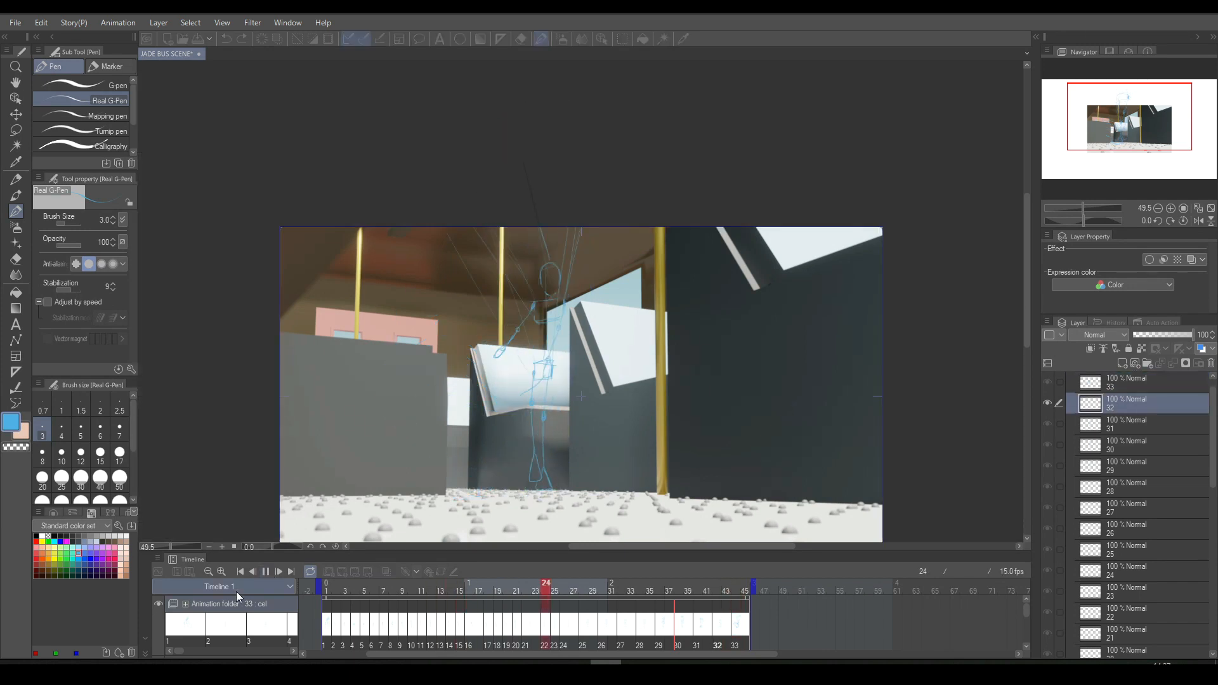
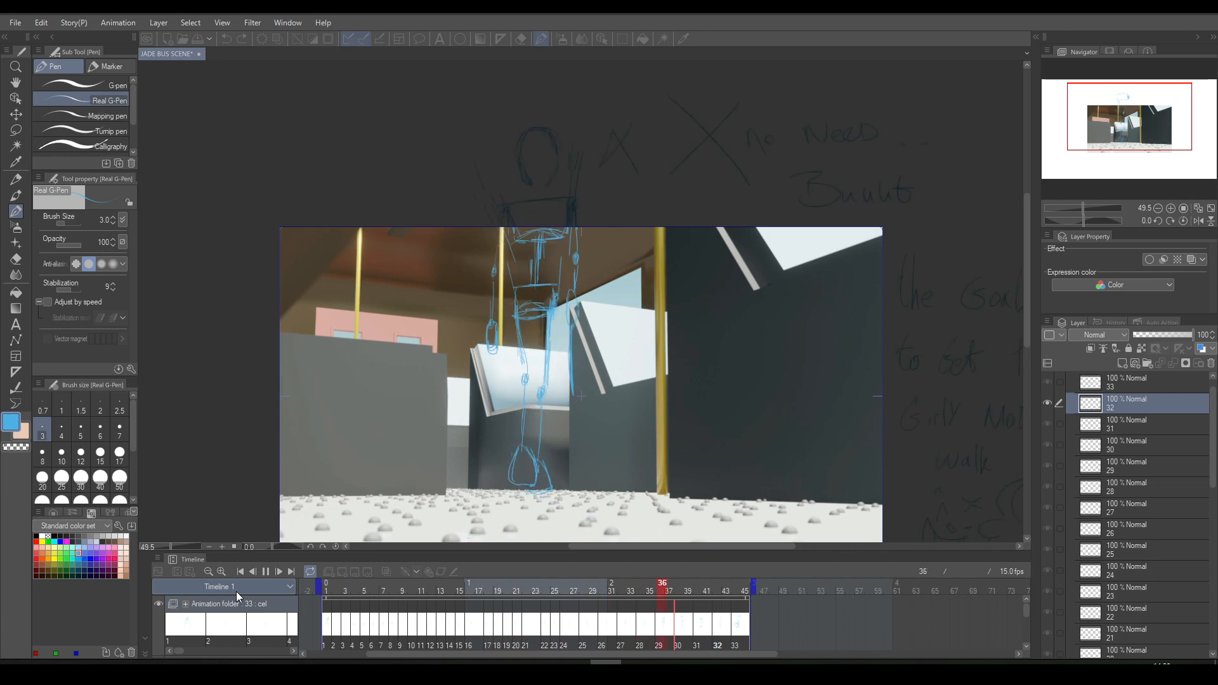
- Stop playback, save the scene, and extend the end of the timeline to frame 60
key("space")
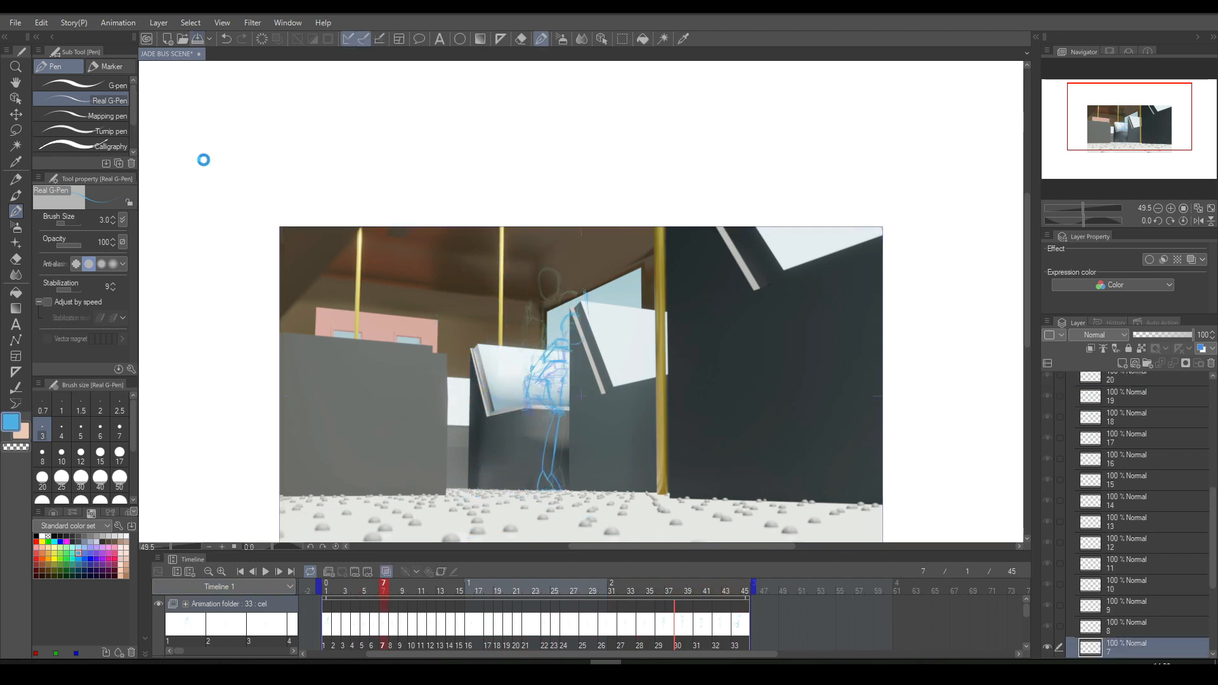
key("ctrl+s")
left_click_drag(715, 655, 811, 643)
mouse_move(587, 583)
left_mouse_down()
mouse_move(787, 584)
mouse_move(719, 584)
left_mouse_up()
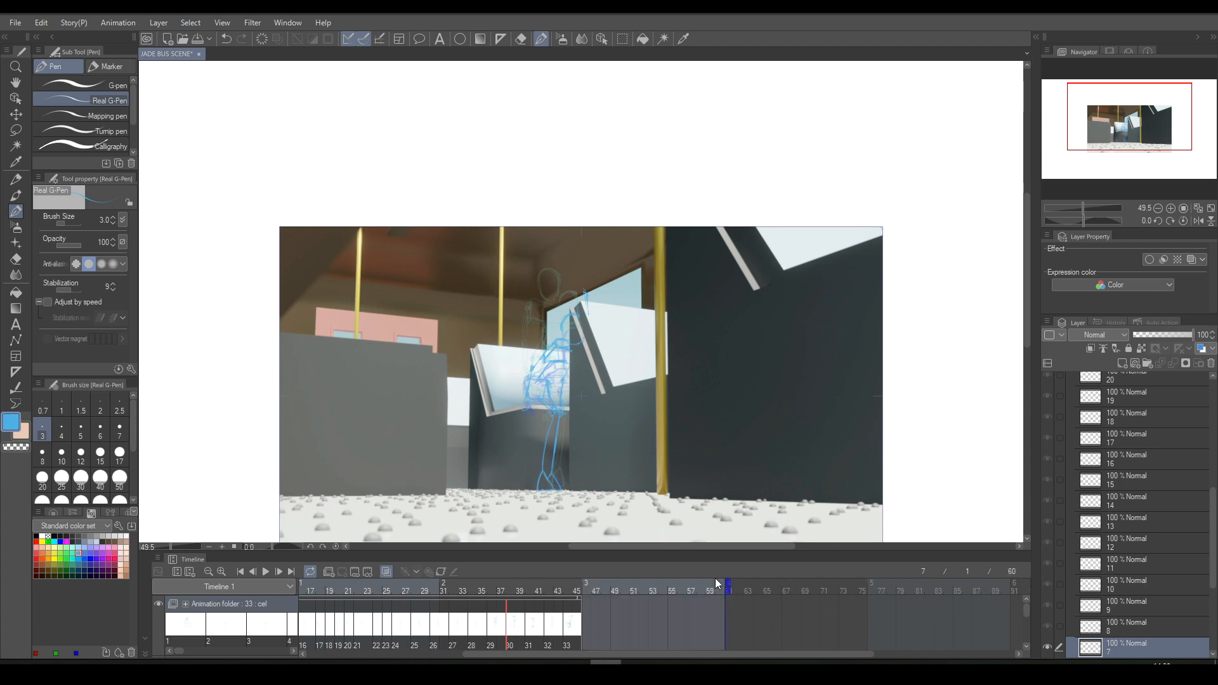
- Stretch the animation folder's clip to frame 60 and add a new empty cel 34 at frame 46
left_click(579, 597)
left_click_drag(579, 597, 725, 596)
left_click(664, 592)
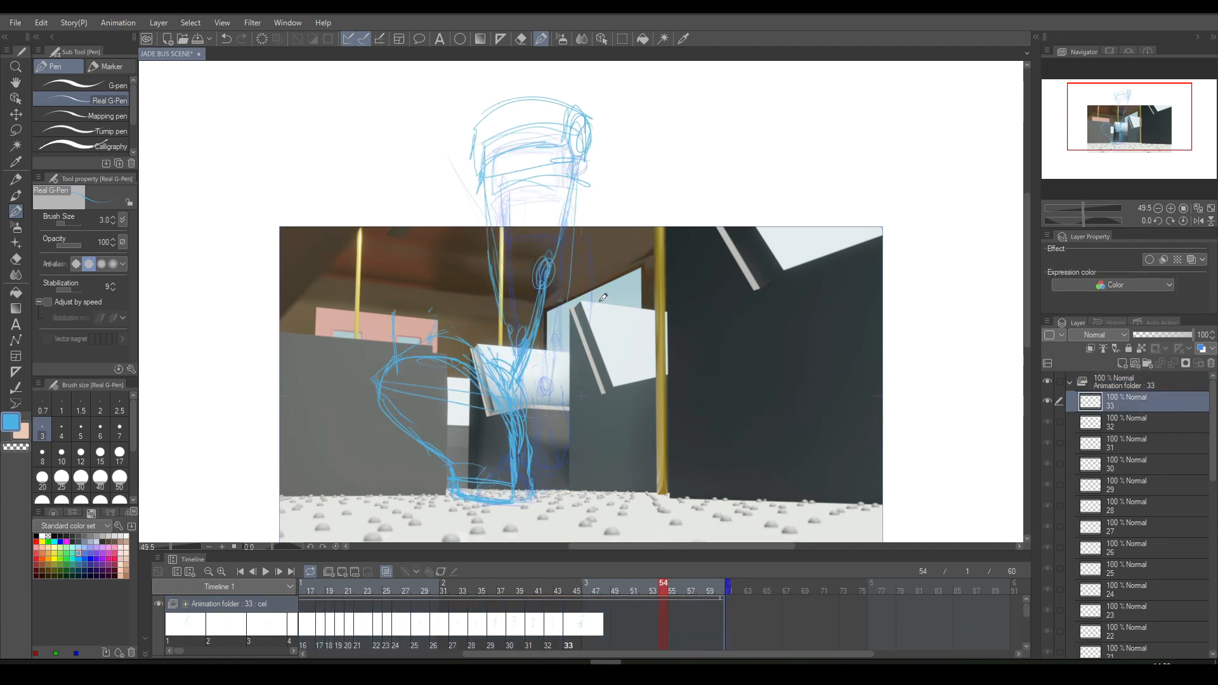
left_click(584, 621)
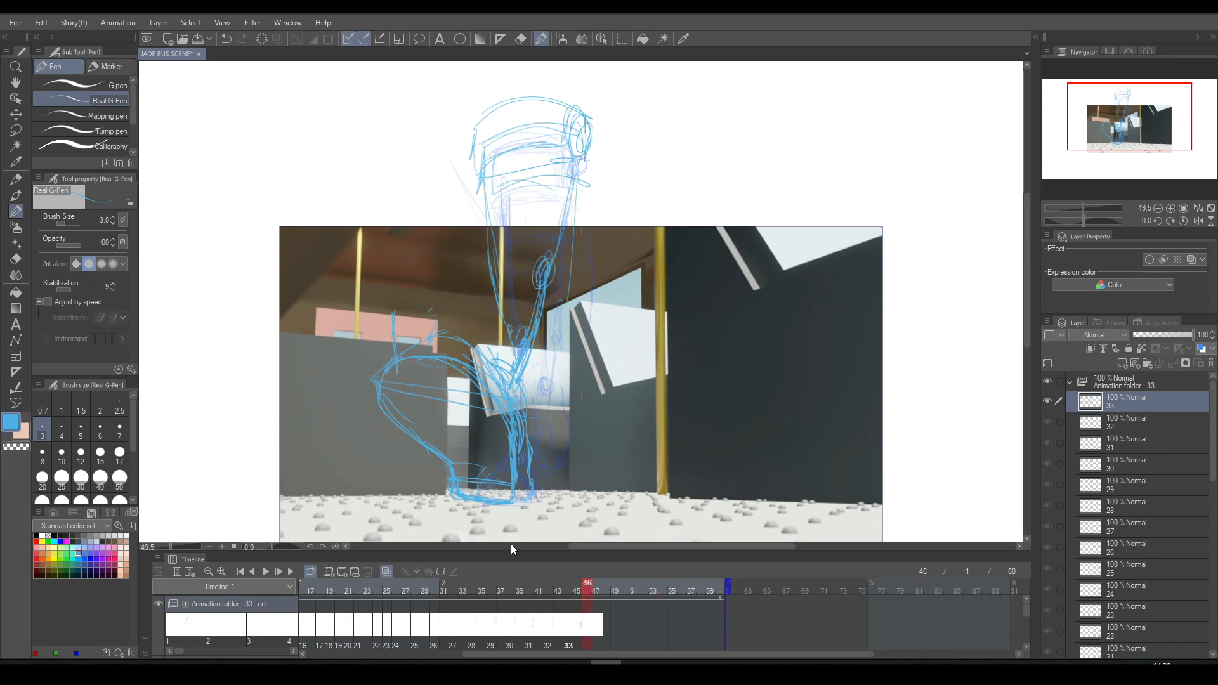
left_click(341, 573)
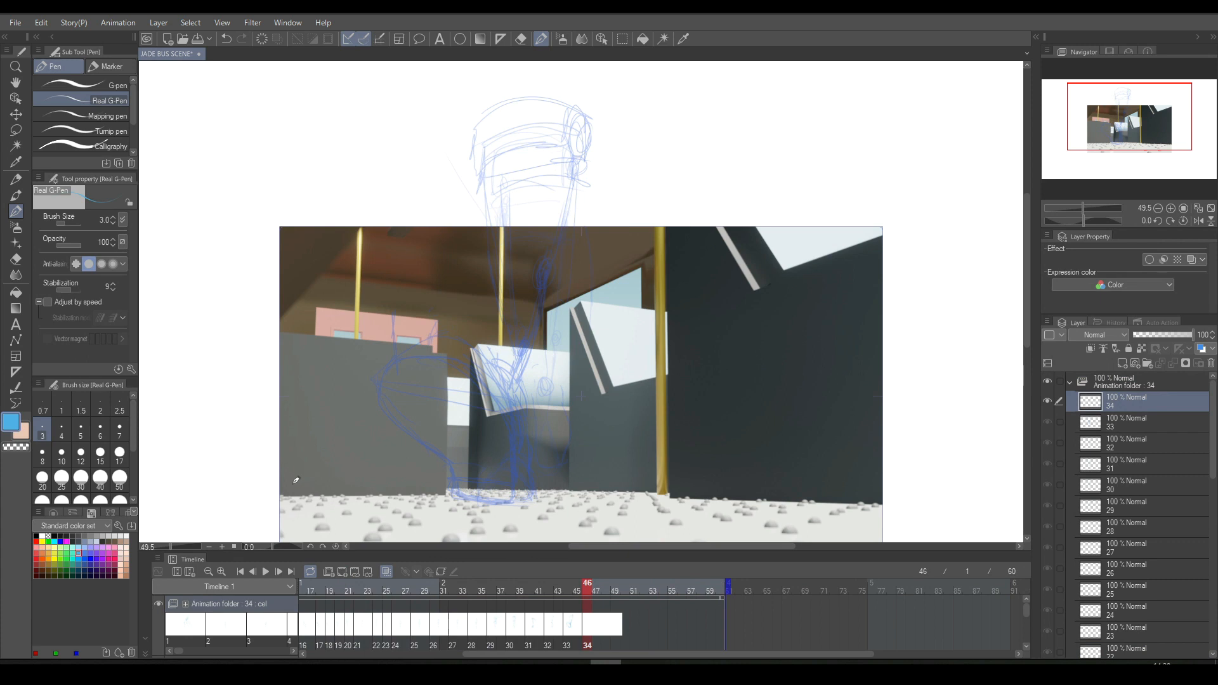
- Try sketching a large foreground foot with long diagonal lines and a flat sole on cel 34
left_click_drag(226, 489, 323, 427)
mouse_move(387, 402)
left_mouse_down()
mouse_move(436, 373)
mouse_move(464, 399)
mouse_move(440, 372)
mouse_move(467, 366)
mouse_move(439, 371)
mouse_move(475, 361)
mouse_move(469, 392)
mouse_move(491, 403)
mouse_move(468, 391)
mouse_move(489, 398)
mouse_move(492, 359)
left_mouse_up()
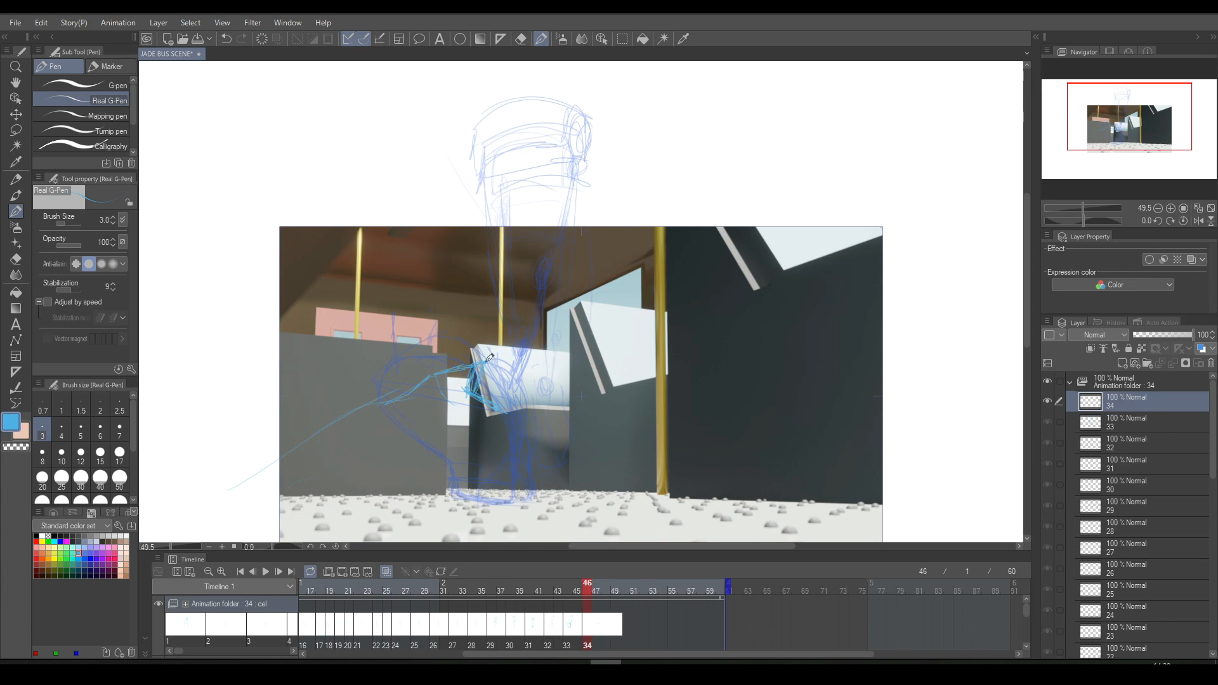
mouse_move(485, 384)
left_mouse_down()
mouse_move(426, 370)
mouse_move(438, 366)
mouse_move(313, 443)
left_mouse_up()
left_click_drag(550, 454, 546, 477)
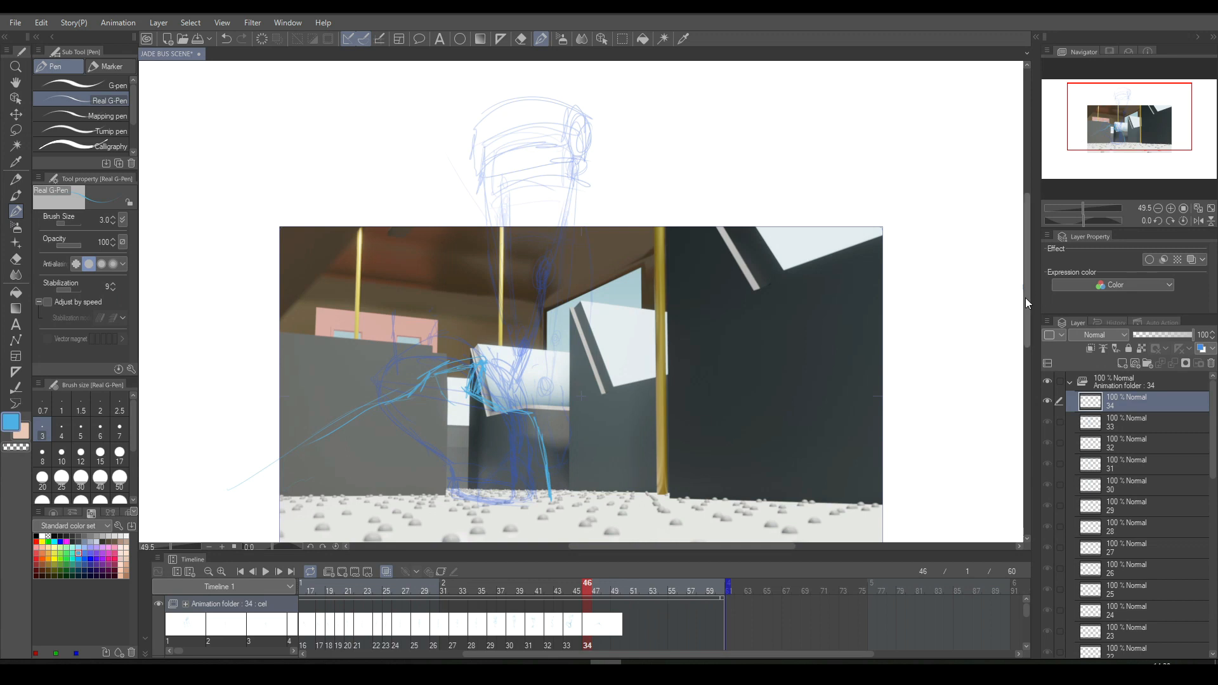
scroll(1002, 305, "down", 2)
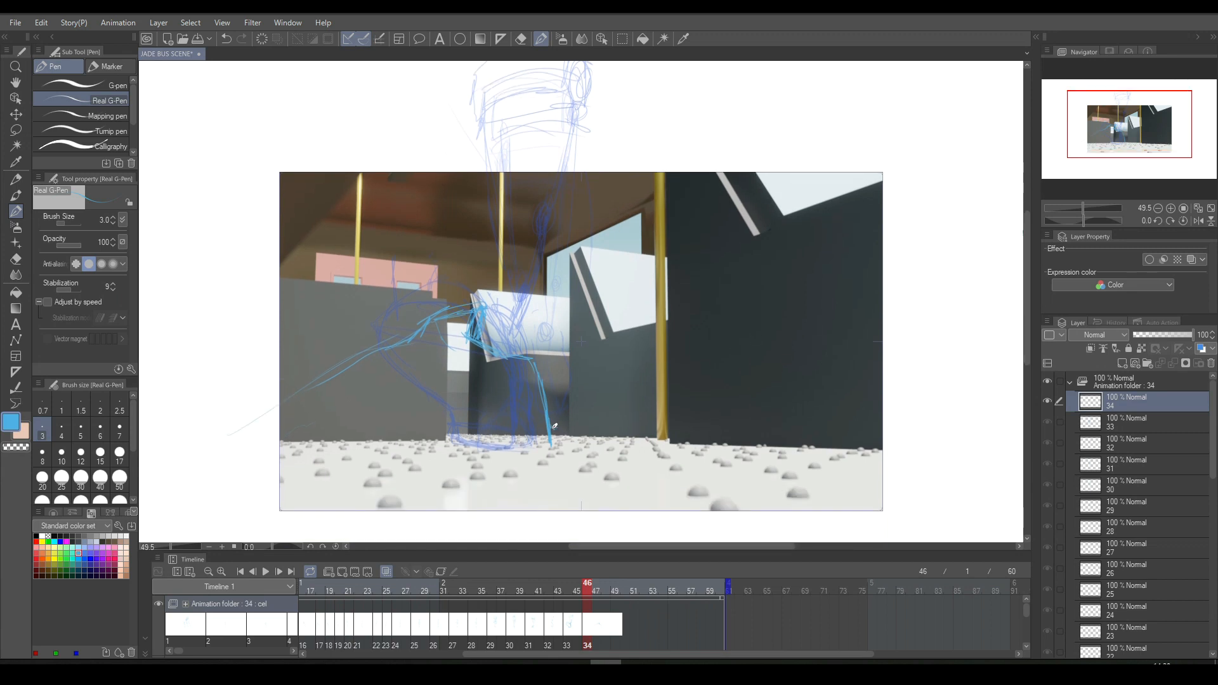
left_click_drag(551, 426, 381, 437)
mouse_move(556, 444)
left_mouse_down()
mouse_move(503, 458)
mouse_move(520, 468)
mouse_move(466, 468)
mouse_move(532, 471)
left_mouse_up()
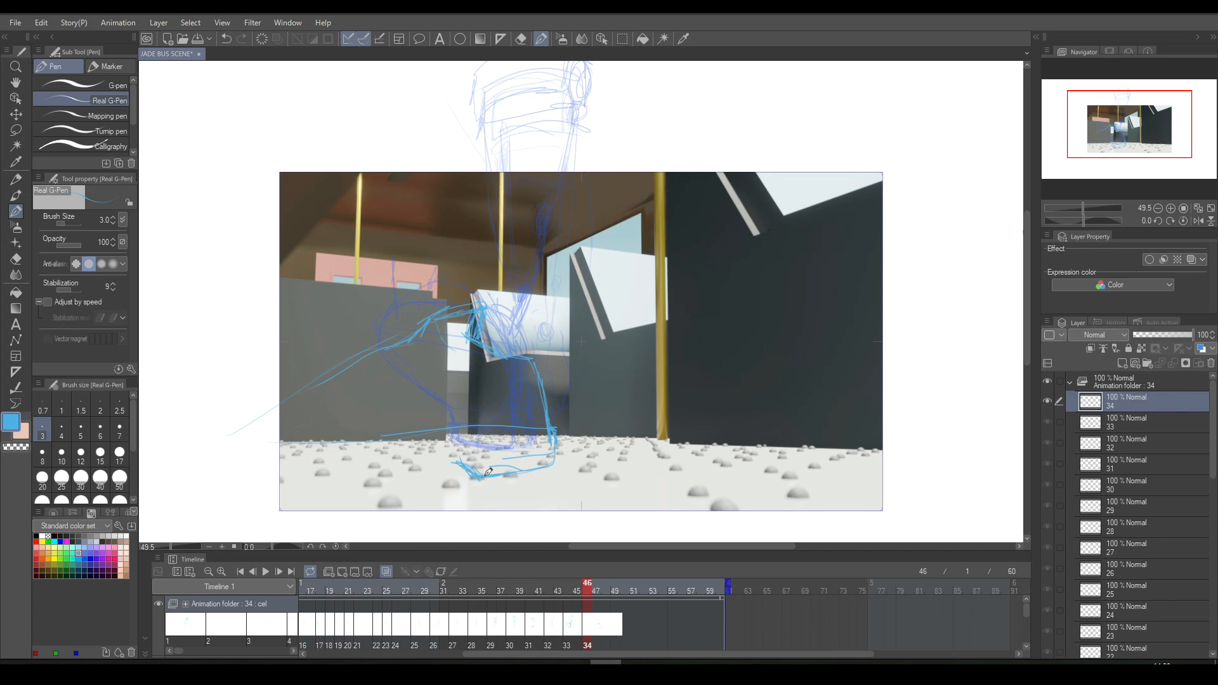
left_click_drag(465, 458, 242, 484)
- Lasso and delete the rough foot sketch on cel 34, deselect, and return to the pen
left_click(622, 39)
mouse_move(379, 280)
left_mouse_down()
mouse_move(463, 508)
mouse_move(599, 343)
left_mouse_up()
key("Delete")
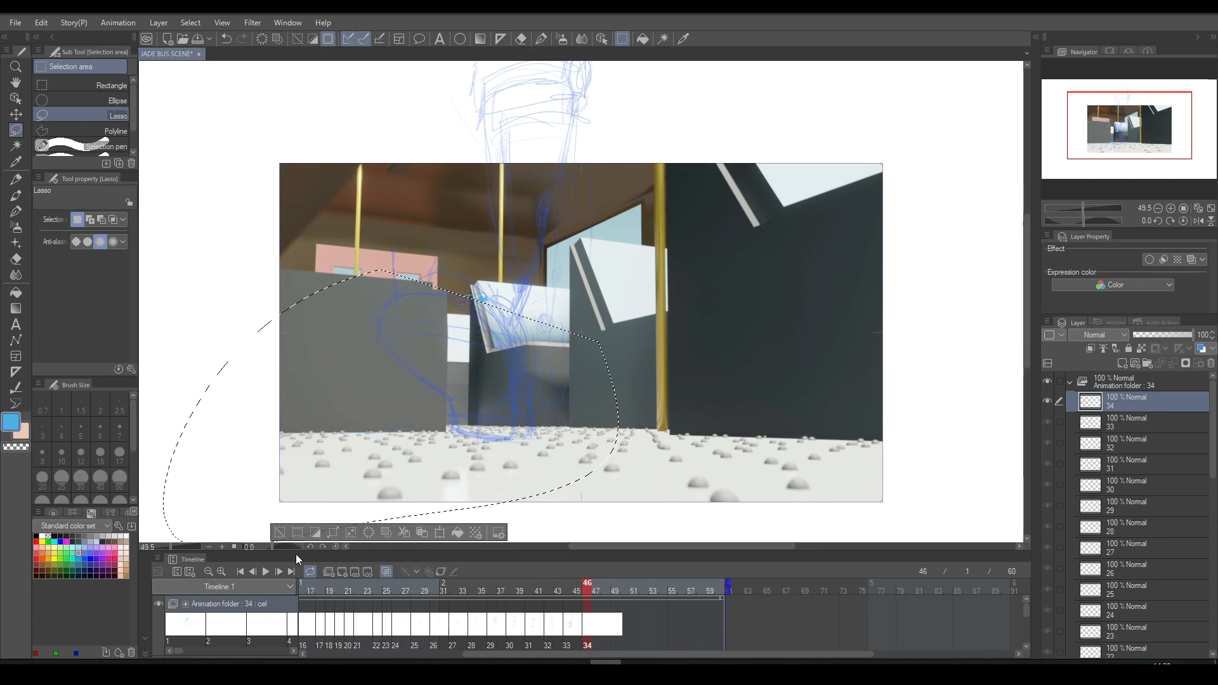
key("ctrl+d")
left_click(541, 39)
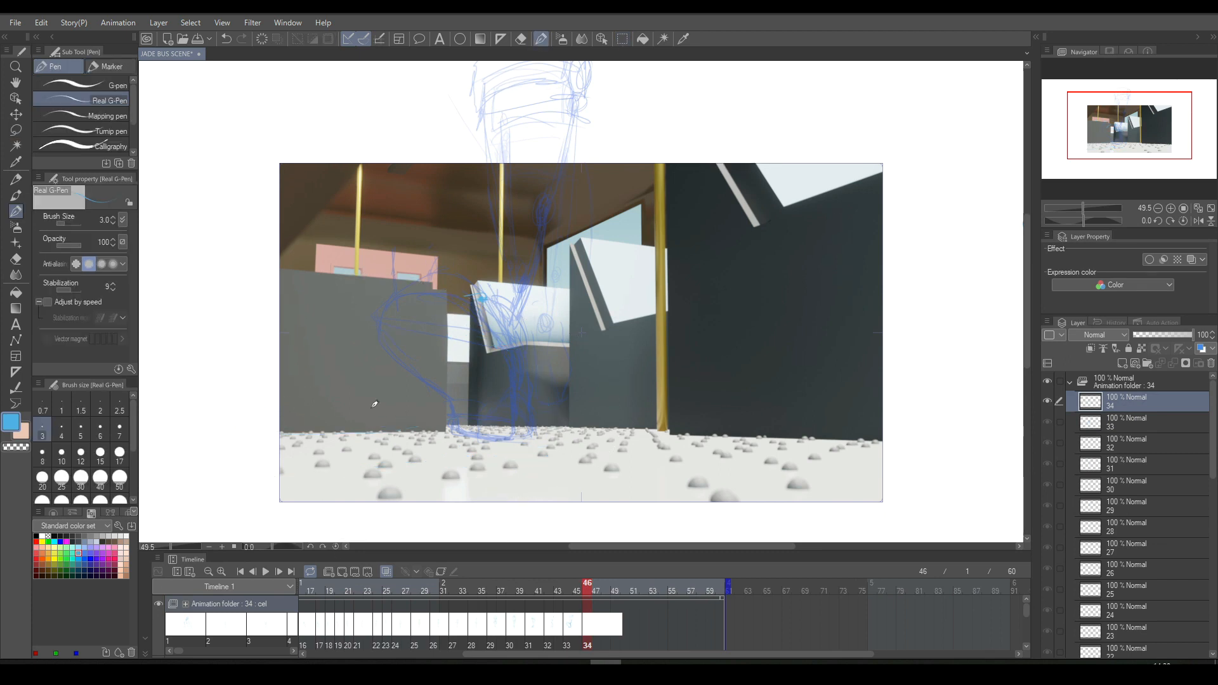
- Sketch a larger shoe on cel 34 with a sloping upper, a toe edge and a sole across the floor
mouse_move(254, 479)
left_mouse_down()
mouse_move(390, 352)
mouse_move(477, 413)
left_mouse_up()
mouse_move(302, 388)
left_mouse_down()
mouse_move(493, 249)
mouse_move(458, 286)
mouse_move(479, 262)
left_mouse_up()
mouse_move(338, 355)
left_mouse_down()
mouse_move(445, 297)
mouse_move(265, 420)
mouse_move(241, 493)
mouse_move(448, 283)
mouse_move(304, 381)
mouse_move(239, 499)
mouse_move(403, 507)
left_mouse_up()
mouse_move(245, 487)
left_mouse_down()
mouse_move(331, 513)
mouse_move(447, 509)
mouse_move(485, 490)
left_mouse_up()
left_click_drag(389, 516, 531, 491)
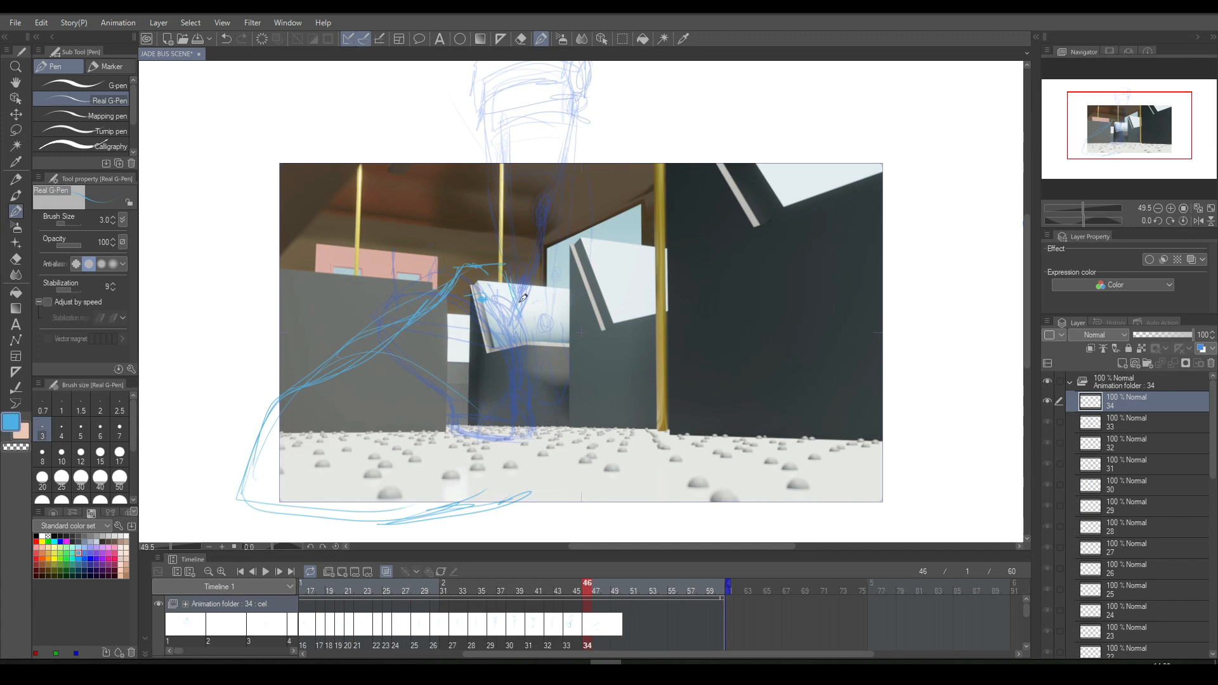
- Draw the shoe's ankle opening and curve its far side down into the sole on cel 34, undoing the stray strokes
mouse_move(503, 264)
left_mouse_down()
mouse_move(527, 293)
mouse_move(528, 270)
mouse_move(528, 314)
mouse_move(530, 297)
mouse_move(580, 340)
mouse_move(536, 305)
mouse_move(541, 327)
mouse_move(530, 296)
mouse_move(554, 332)
left_mouse_up()
mouse_move(583, 395)
left_mouse_down()
mouse_move(577, 432)
mouse_move(462, 494)
mouse_move(356, 505)
mouse_move(239, 479)
left_mouse_up()
key("ctrl+z")
left_click_drag(578, 426, 501, 460)
key("ctrl+z")
mouse_move(581, 424)
left_mouse_down()
mouse_move(524, 467)
mouse_move(464, 480)
mouse_move(251, 468)
mouse_move(231, 507)
mouse_move(237, 497)
mouse_move(309, 519)
mouse_move(442, 516)
mouse_move(381, 522)
mouse_move(437, 526)
mouse_move(406, 523)
mouse_move(496, 519)
mouse_move(470, 522)
mouse_move(548, 480)
left_mouse_up()
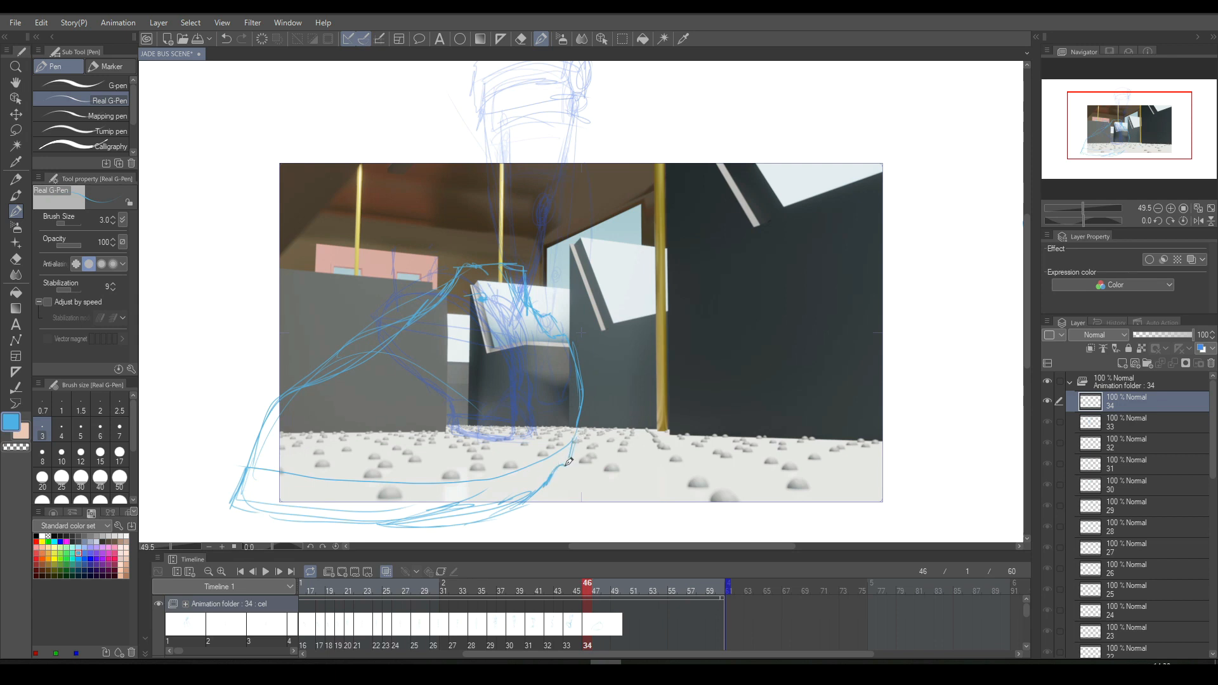
- Flip repeatedly between cels 33 and 34 to compare the foot poses
key("Left")
key("Right")
key("Left")
key("Right")
key("Left")
key("Right")
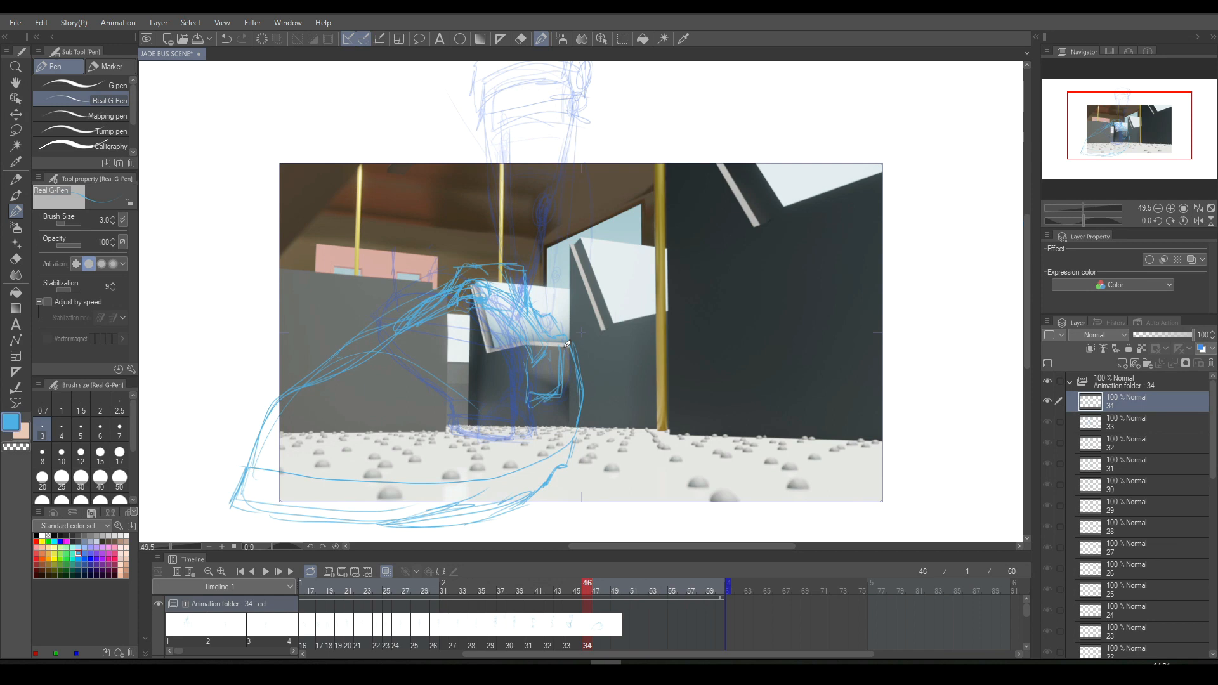
- Add the inner contour lines and a row of tread blocks along the sole of the large shoe on cel 34
mouse_move(290, 391)
left_mouse_down()
mouse_move(488, 400)
mouse_move(441, 413)
left_mouse_up()
mouse_move(369, 482)
left_mouse_down()
mouse_move(464, 478)
mouse_move(454, 508)
left_mouse_up()
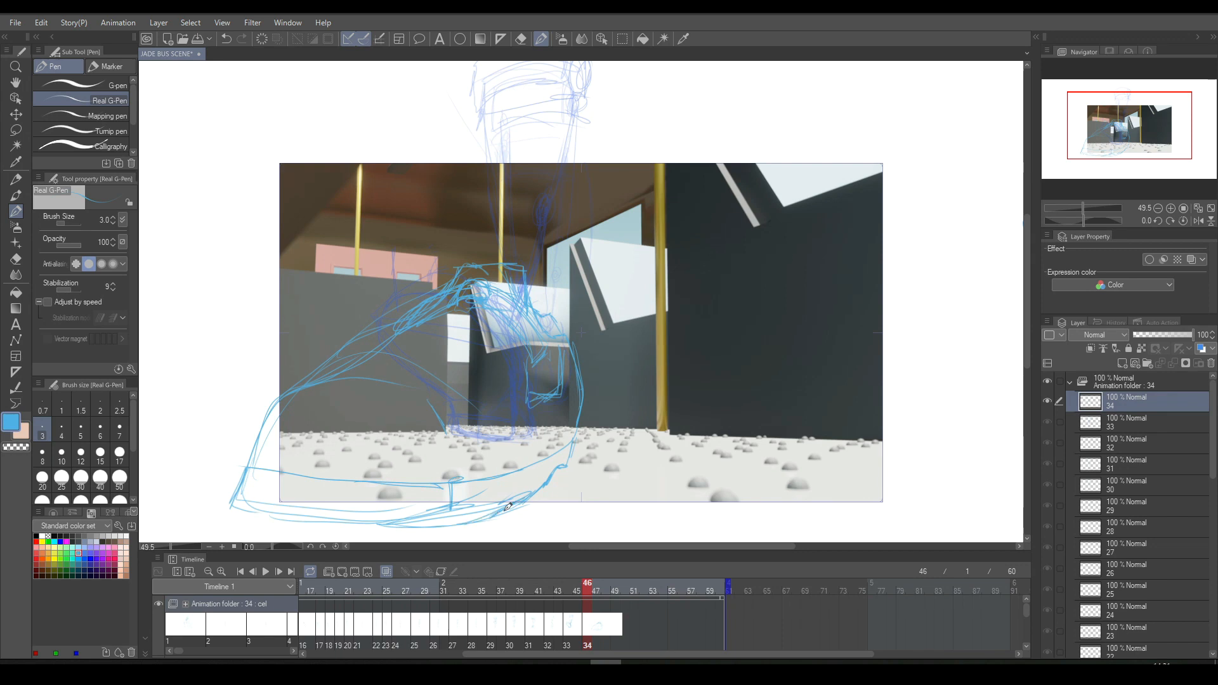
left_click_drag(522, 503, 562, 466)
mouse_move(255, 503)
left_mouse_down()
mouse_move(289, 509)
mouse_move(291, 490)
mouse_move(315, 499)
mouse_move(319, 516)
mouse_move(361, 503)
mouse_move(368, 524)
mouse_move(408, 498)
mouse_move(415, 514)
mouse_move(466, 512)
mouse_move(428, 526)
mouse_move(448, 526)
mouse_move(447, 510)
mouse_move(394, 505)
mouse_move(391, 520)
mouse_move(415, 520)
left_mouse_up()
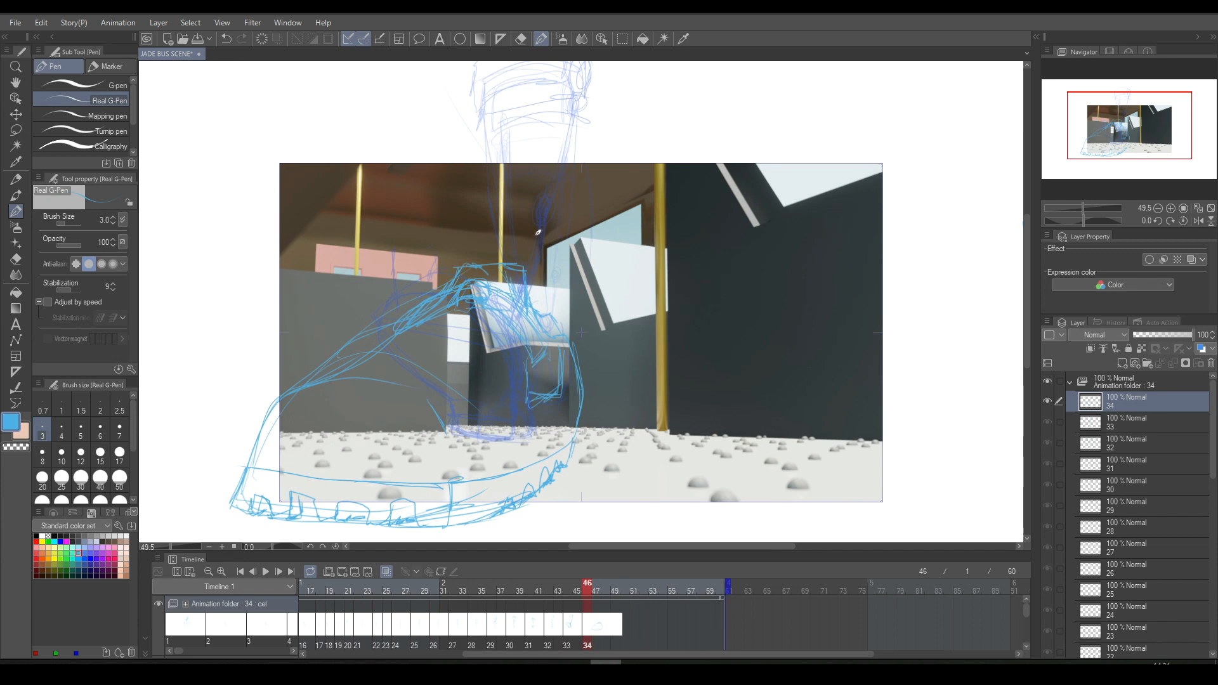
- Sketch a rounded cuff over the shoe's ankle opening and a vertical leg line rising from it on cel 34
left_click_drag(497, 246, 548, 310)
mouse_move(513, 228)
left_mouse_down()
mouse_move(554, 310)
mouse_move(490, 252)
left_mouse_up()
mouse_move(525, 195)
left_mouse_down()
mouse_move(530, 234)
mouse_move(526, 177)
mouse_move(526, 197)
left_mouse_up()
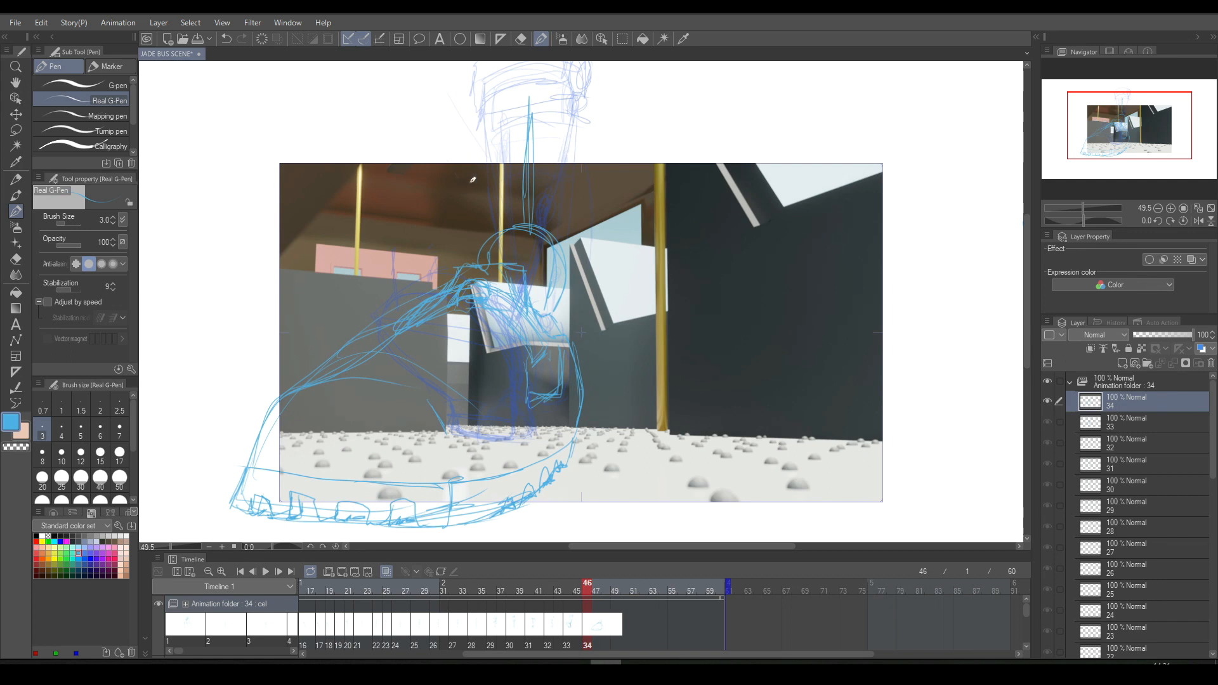
- Try a long line for the other side of the leg on cel 34, compare with cel 33, and undo it
left_click_drag(427, 117, 467, 262)
key("comma")
key("period")
key("comma")
key("period")
key("ctrl+z")
key("ctrl+z")
key("ctrl+z")
key("ctrl+z")
- Draw a leg line through a joint circle down to the cuff on cel 34 and compare it with cels 32 and 33
mouse_move(462, 106)
left_mouse_down()
mouse_move(459, 176)
mouse_move(485, 236)
left_mouse_up()
left_click_drag(468, 189, 486, 235)
key("Left")
key("Right")
key("Left")
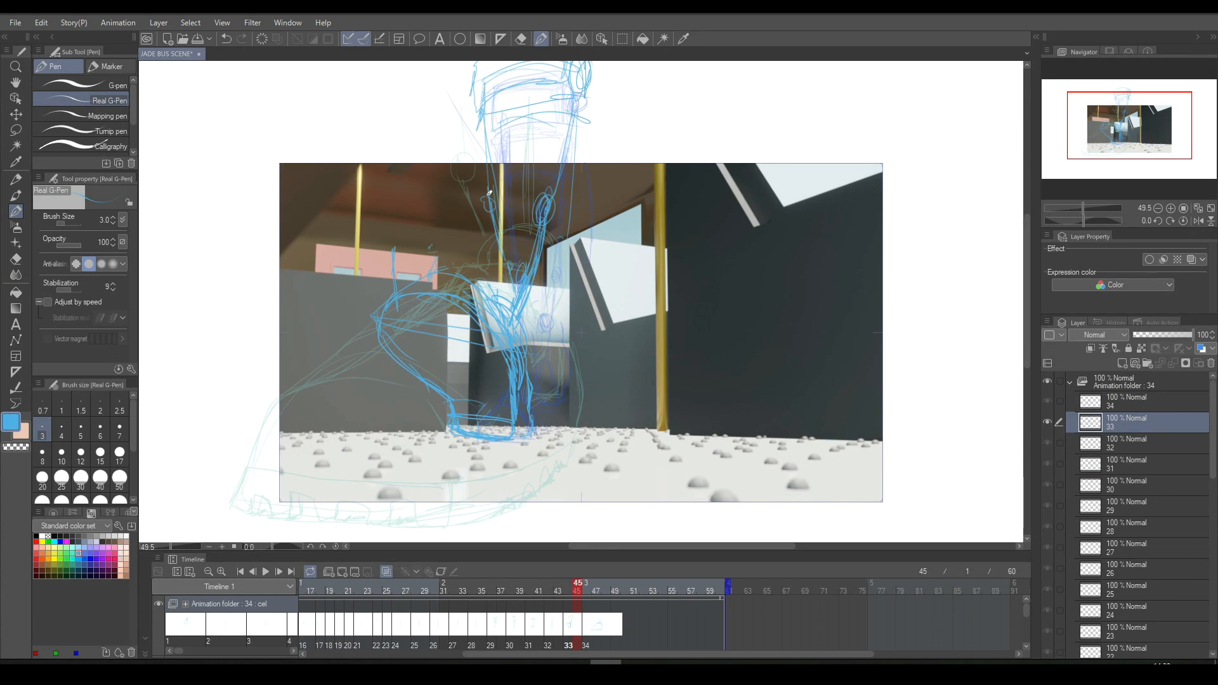
key("Left")
key("Left")
key("Right")
key("Left")
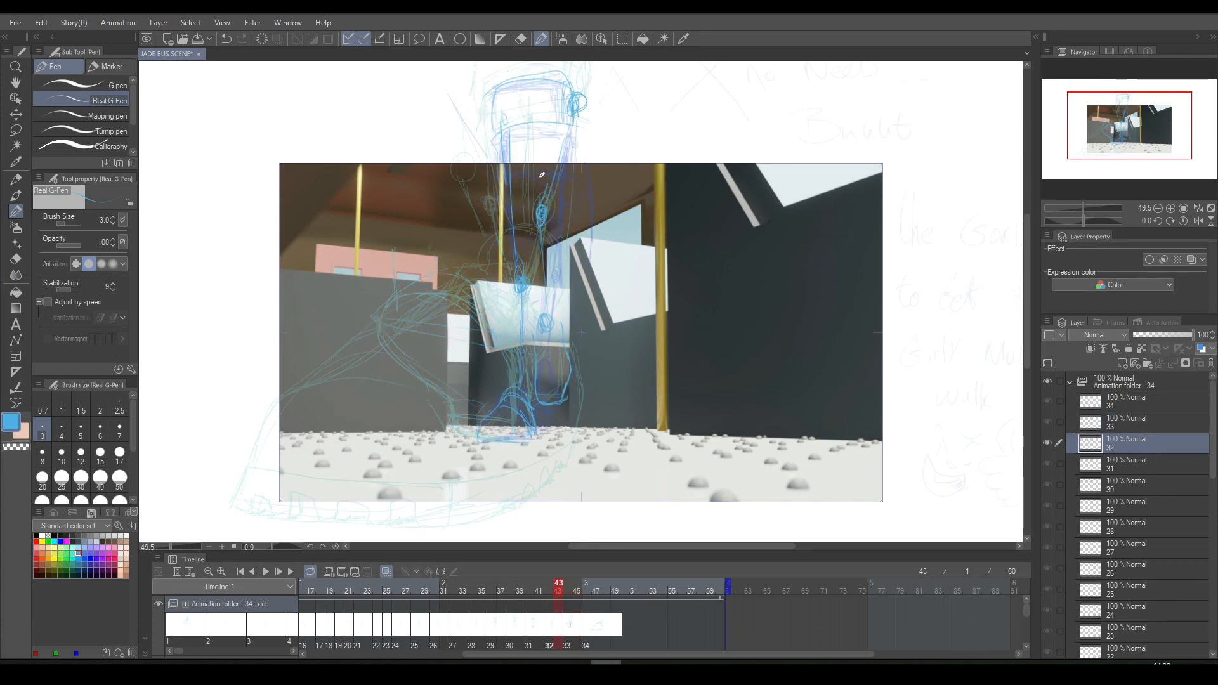
key("Right")
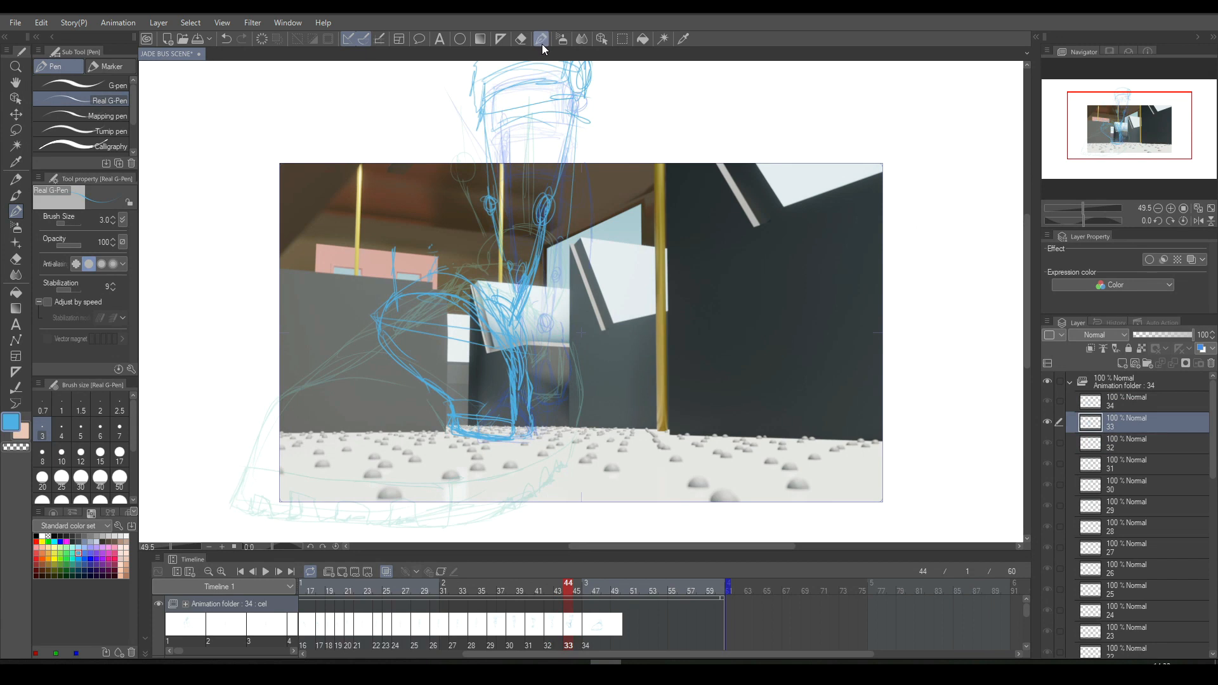
key("Right")
key("Right")
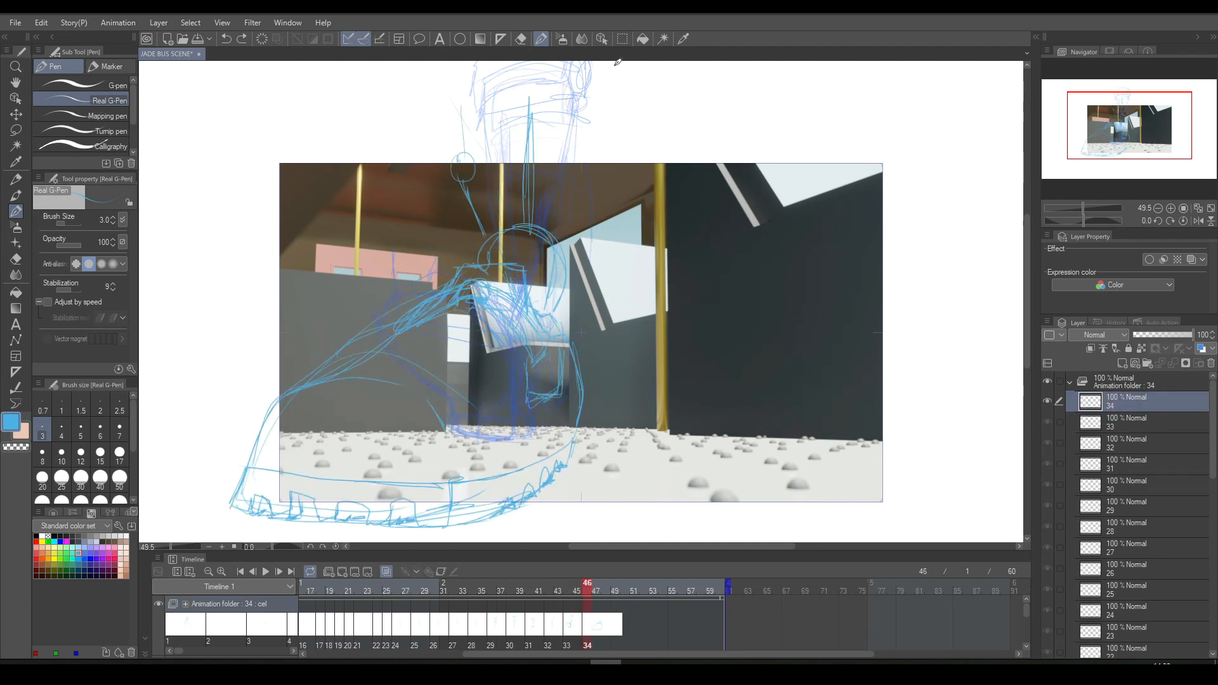
- Duplicate cel 34 as cel 35 and assign the copy to frame 48
left_click_drag(486, 233, 488, 240)
left_click(342, 571)
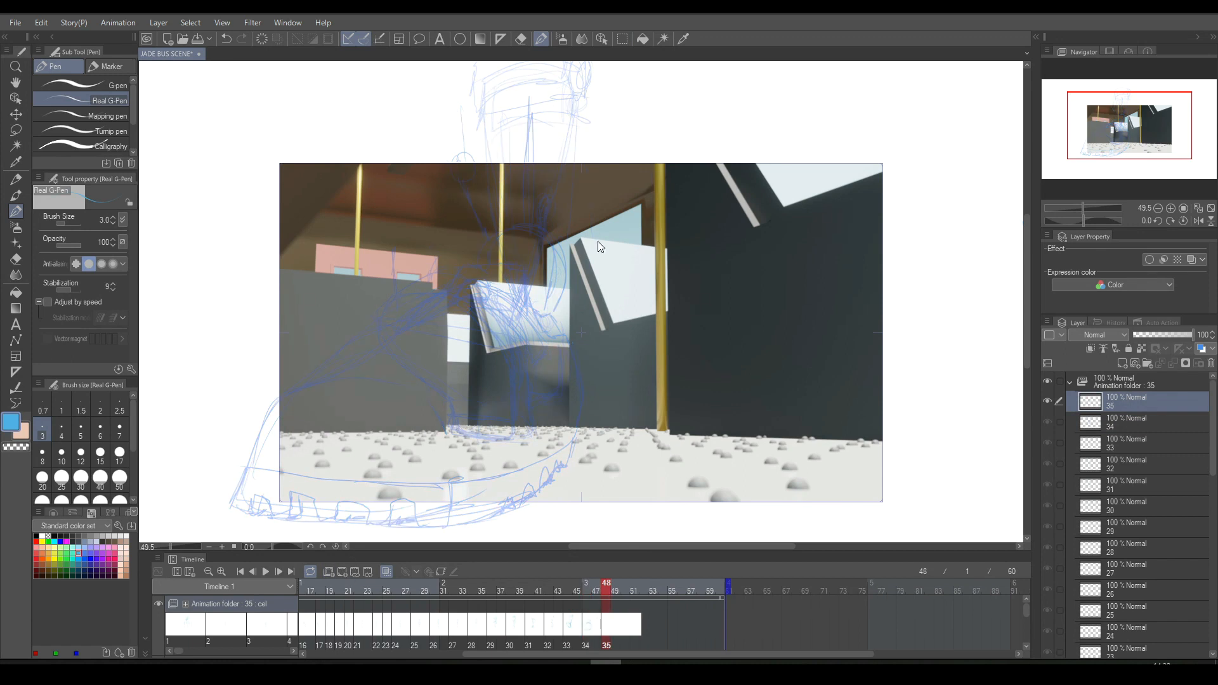
key("ctrl+z")
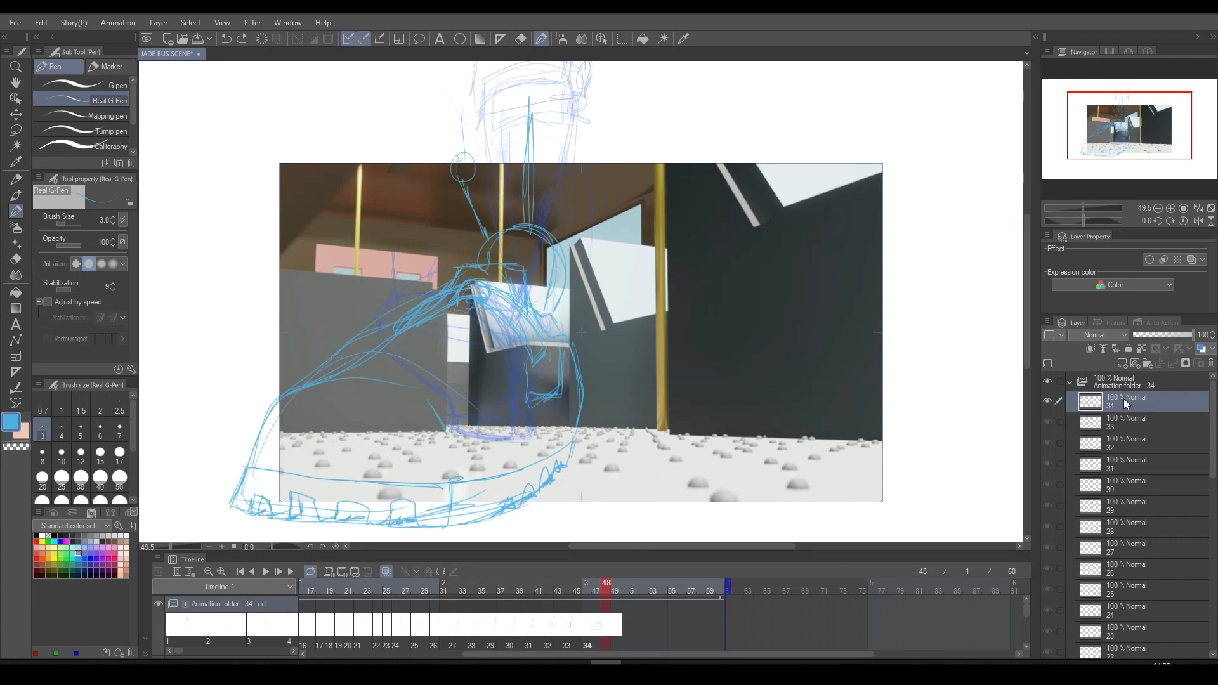
key("ctrl+y")
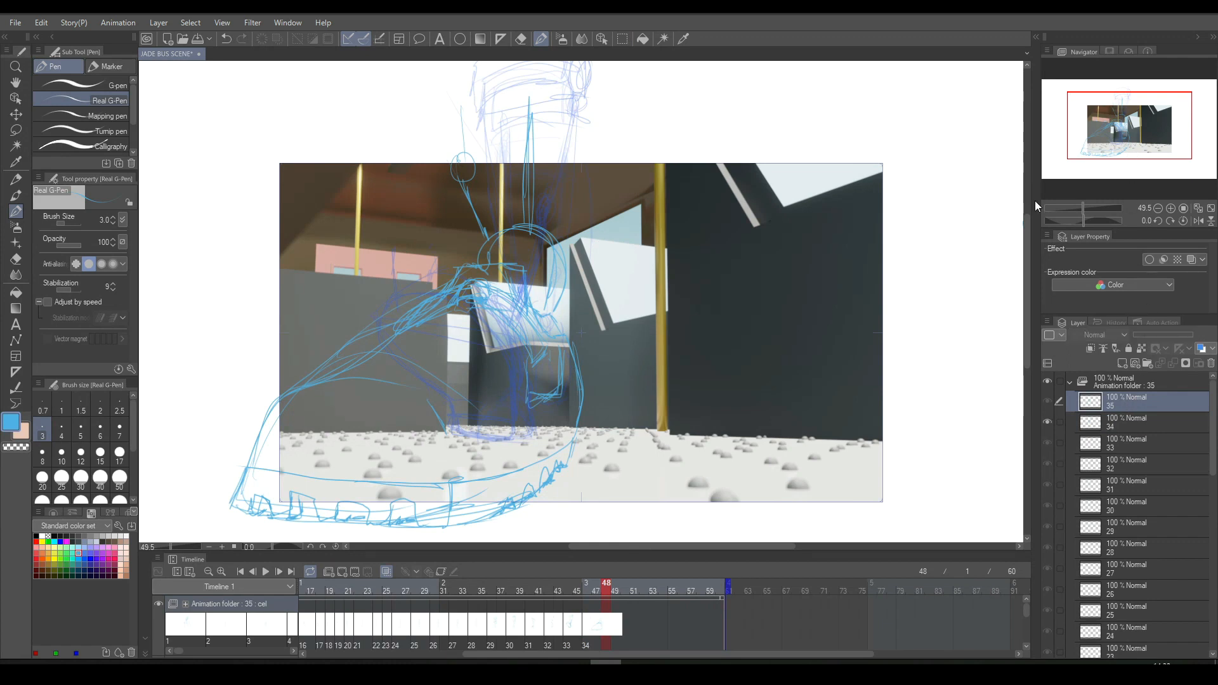
left_click(611, 616)
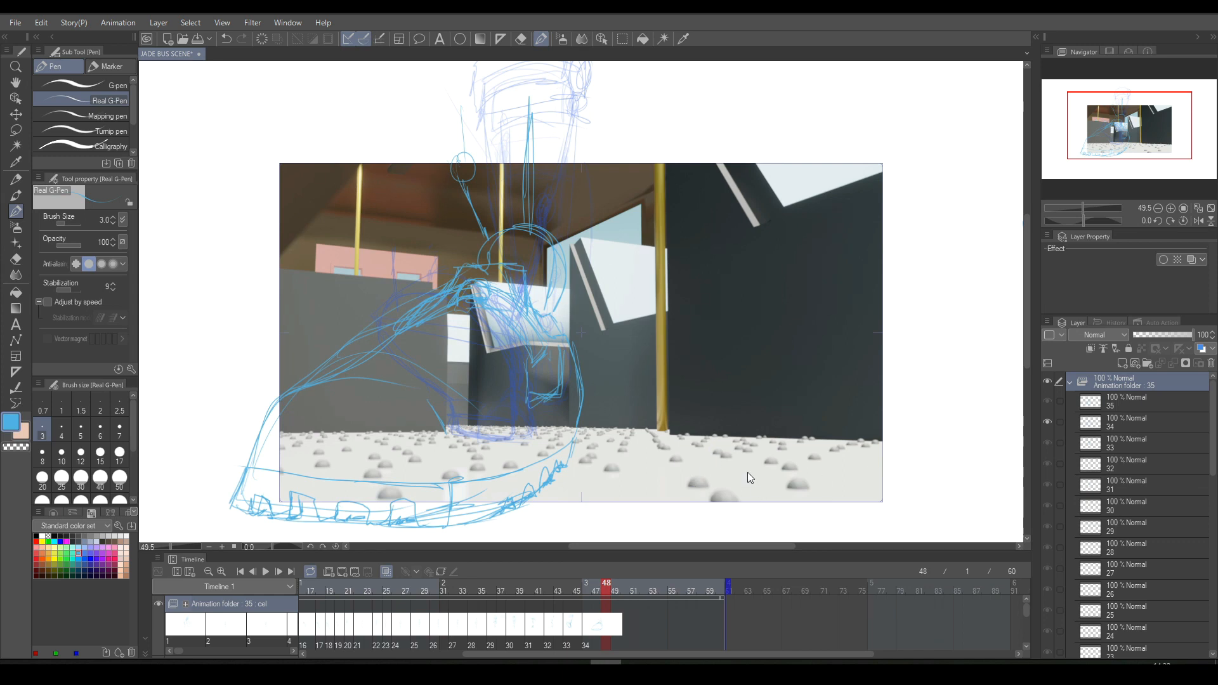
left_click(649, 562)
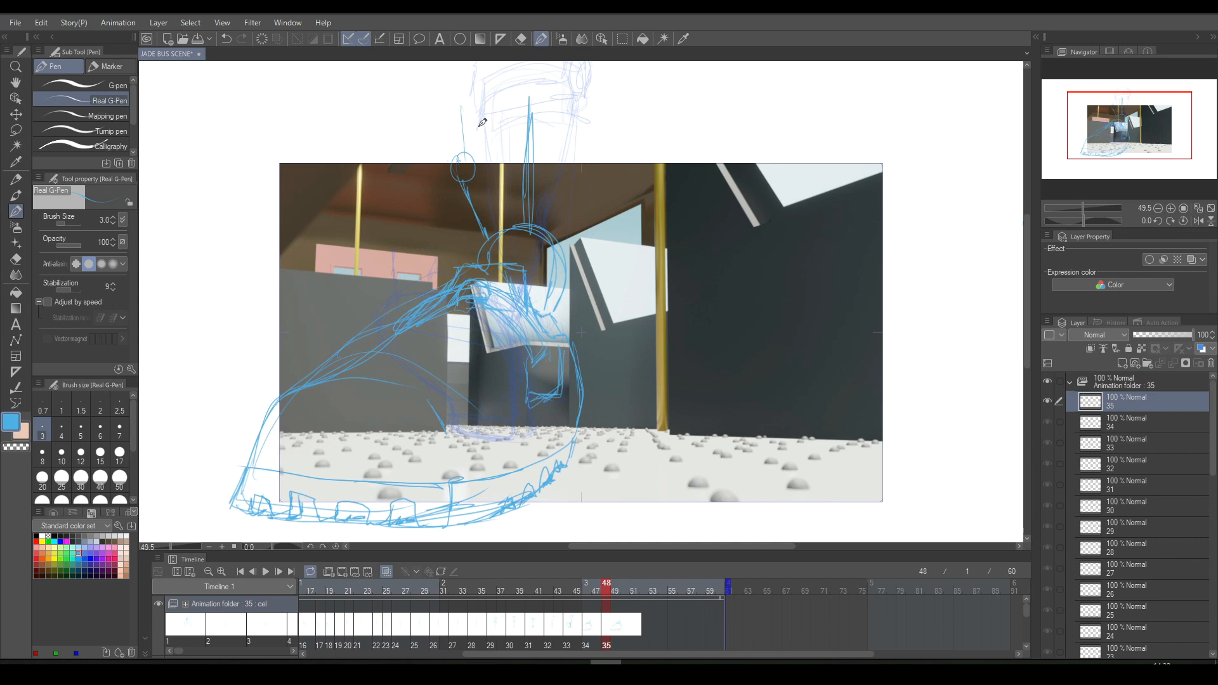
- Lasso and delete the joint-circle leg line on cel 35, and draw a more slanted line down to the cuff
left_click(622, 39)
mouse_move(457, 81)
left_mouse_down()
mouse_move(453, 229)
mouse_move(495, 223)
mouse_move(502, 124)
left_mouse_up()
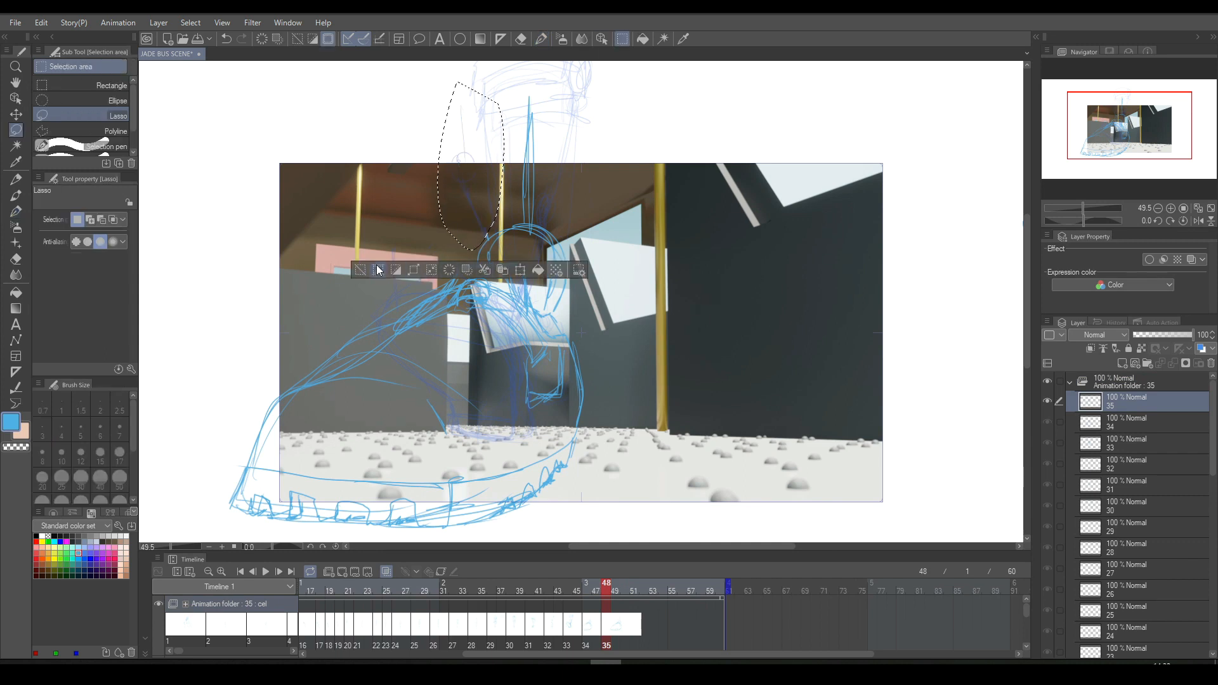
left_click(395, 271)
left_click(541, 39)
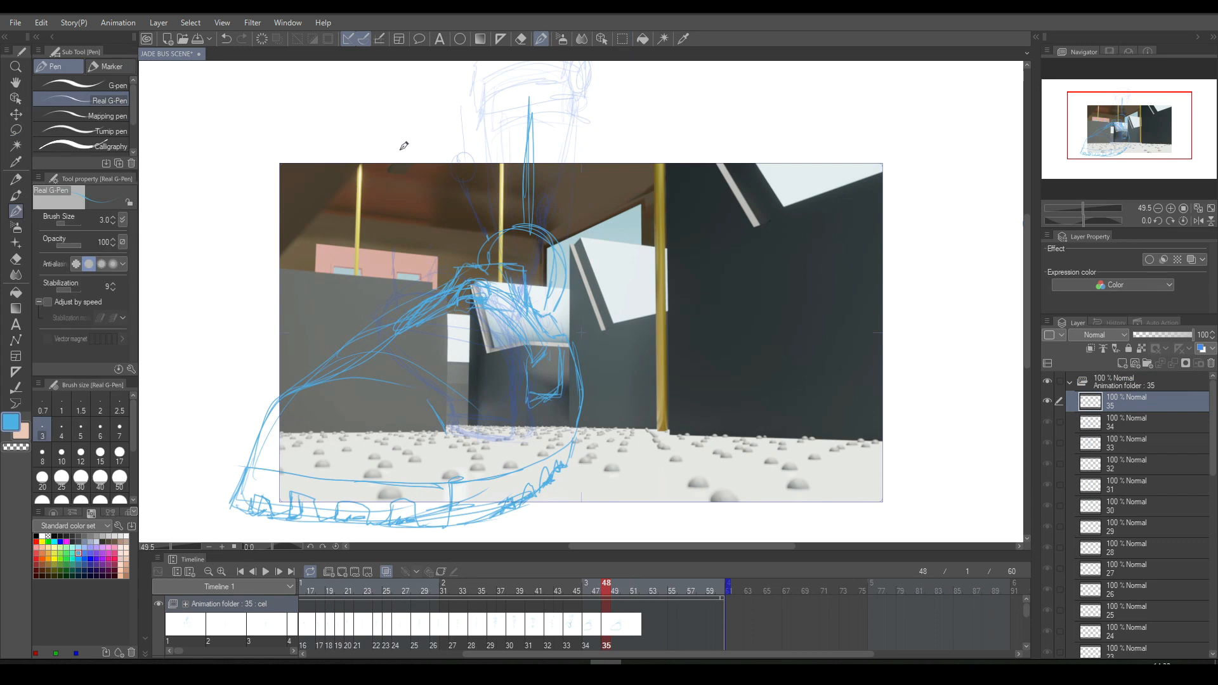
left_click_drag(362, 111, 485, 240)
- Flip between cels 34 and 35 to compare the angle of the leg line
key("Left")
key("Right")
key("Left")
key("Right")
- Duplicate cel 35 as cel 36 and assign the copy to frame 50
key("ctrl+shift+n")
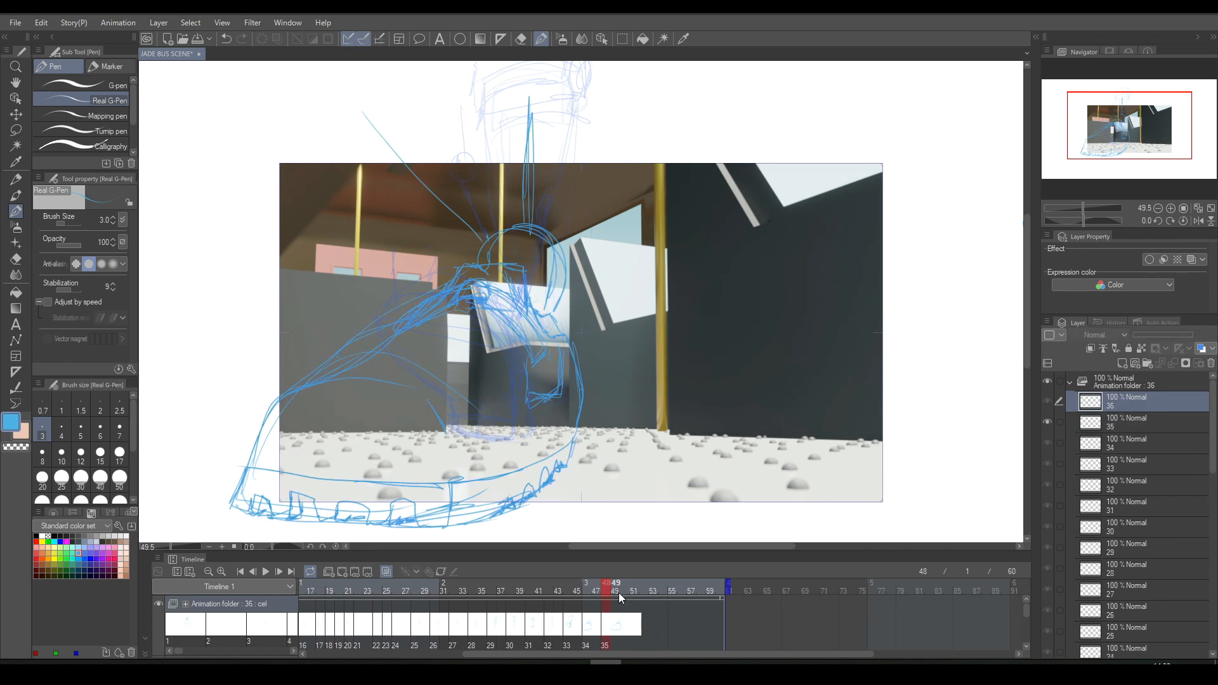
left_click(615, 624)
left_click(625, 623)
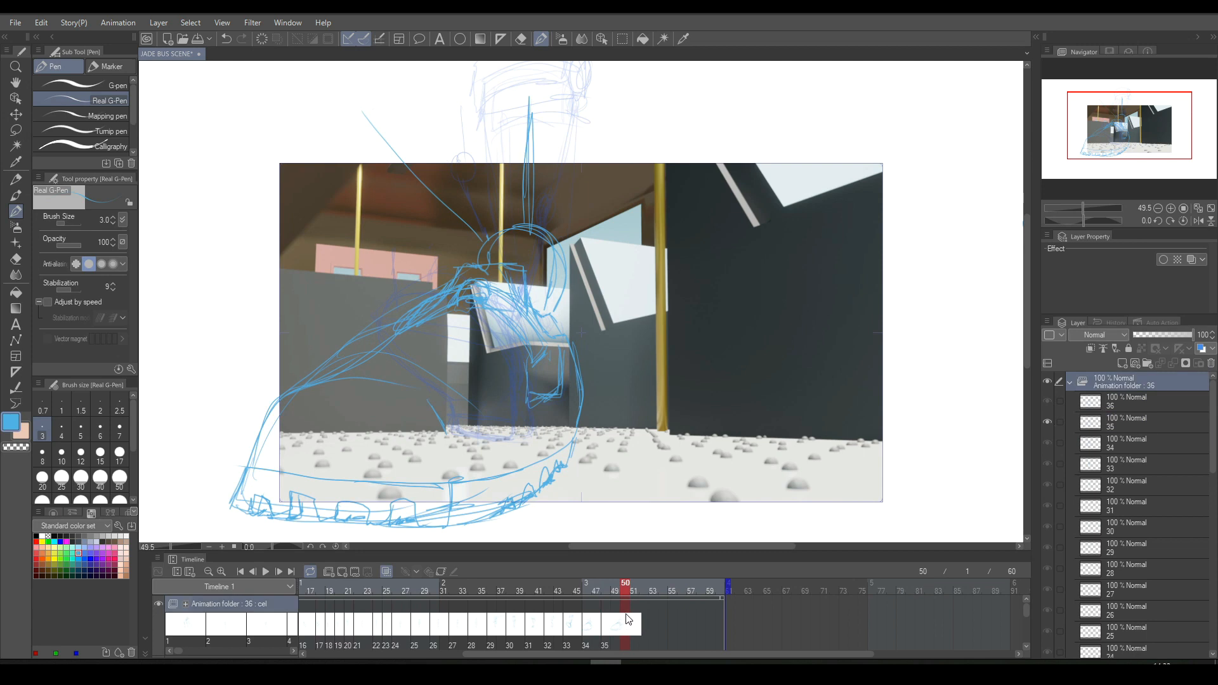
key(".")
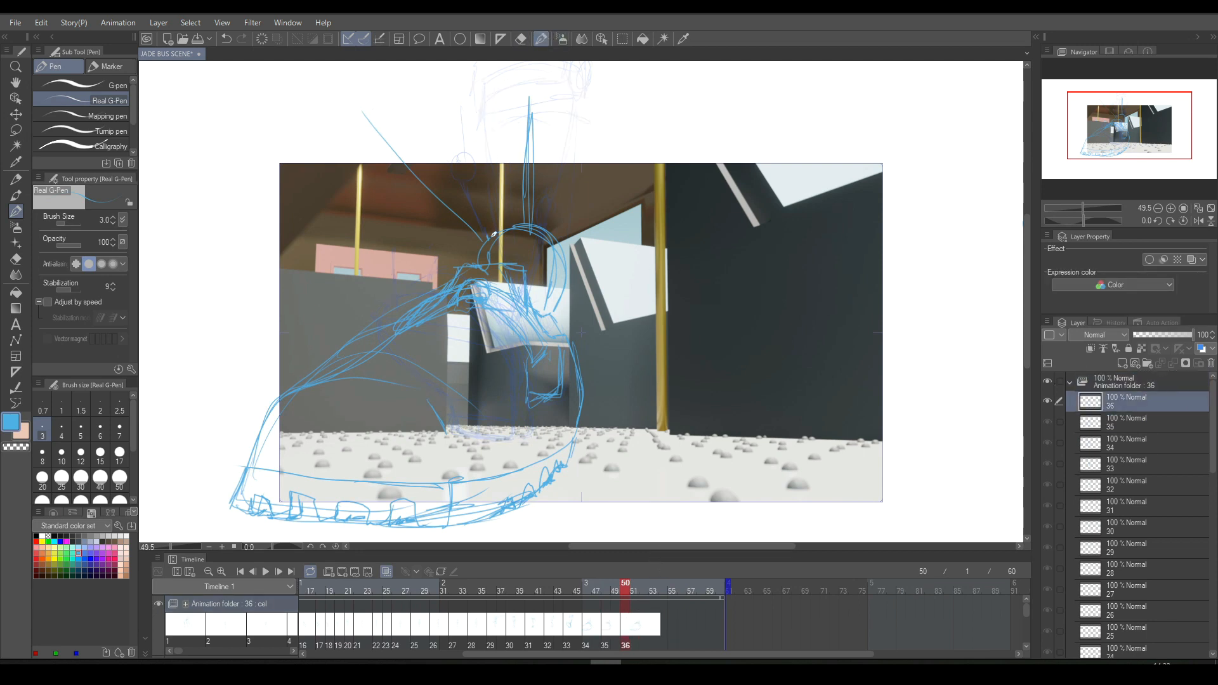
- Sketch a second slanted line to the top of the shoe and a curved leg contour above the cuff on cel 36
mouse_move(327, 107)
left_mouse_down()
mouse_move(407, 251)
mouse_move(441, 261)
mouse_move(424, 263)
mouse_move(397, 232)
mouse_move(427, 269)
left_mouse_up()
mouse_move(492, 232)
left_mouse_down()
mouse_move(498, 193)
mouse_move(465, 146)
mouse_move(460, 89)
mouse_move(465, 148)
mouse_move(494, 231)
left_mouse_up()
mouse_move(494, 231)
left_mouse_down()
mouse_move(496, 201)
mouse_move(466, 136)
left_mouse_up()
left_click_drag(467, 85, 511, 197)
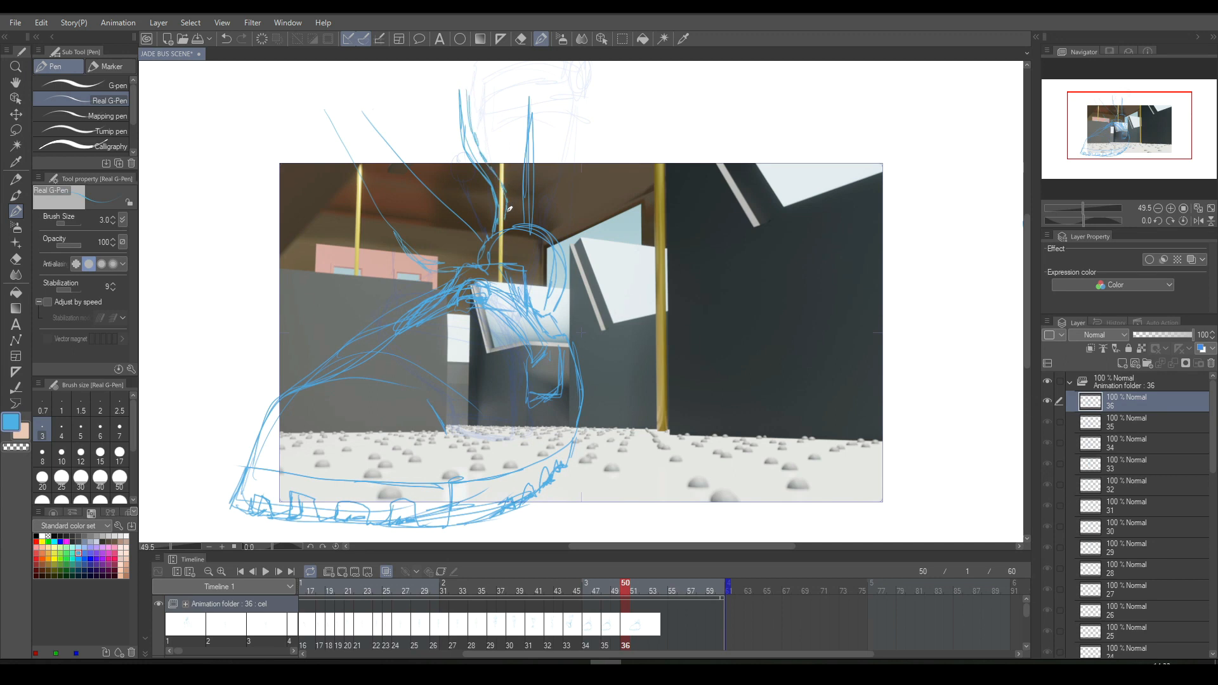
- Erase along the old slanted leg line on cel 36 and play back the animation
left_click(519, 37)
left_click_drag(366, 113, 437, 198)
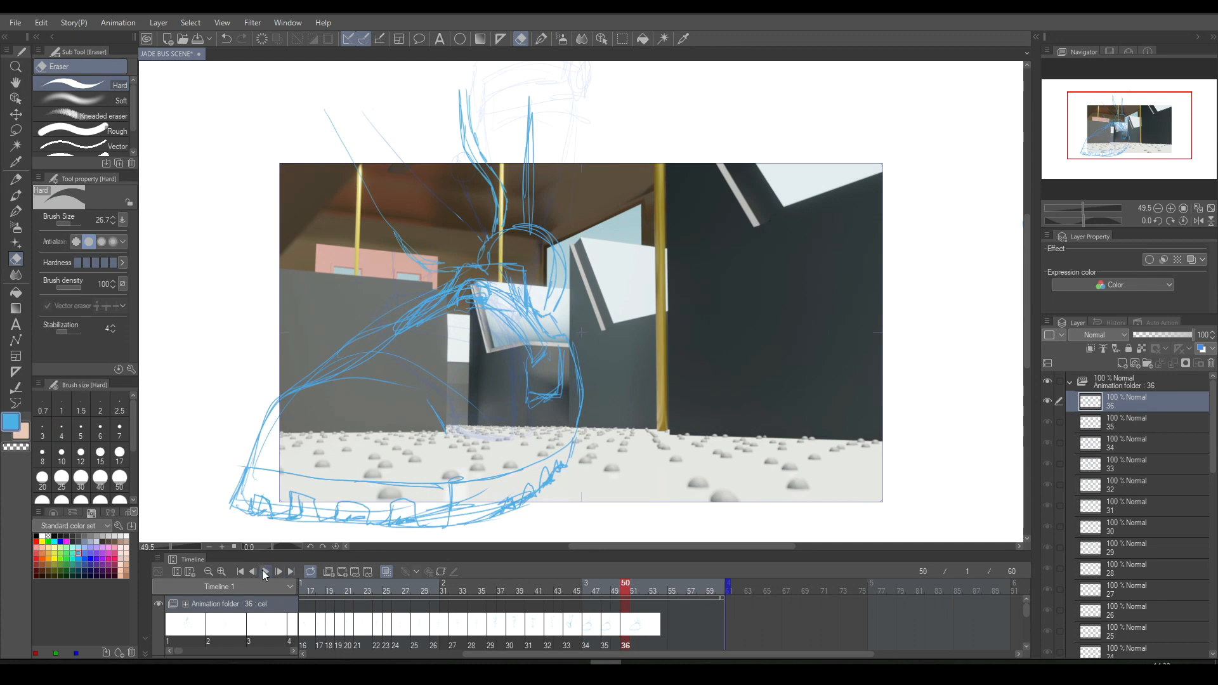
left_click(265, 572)
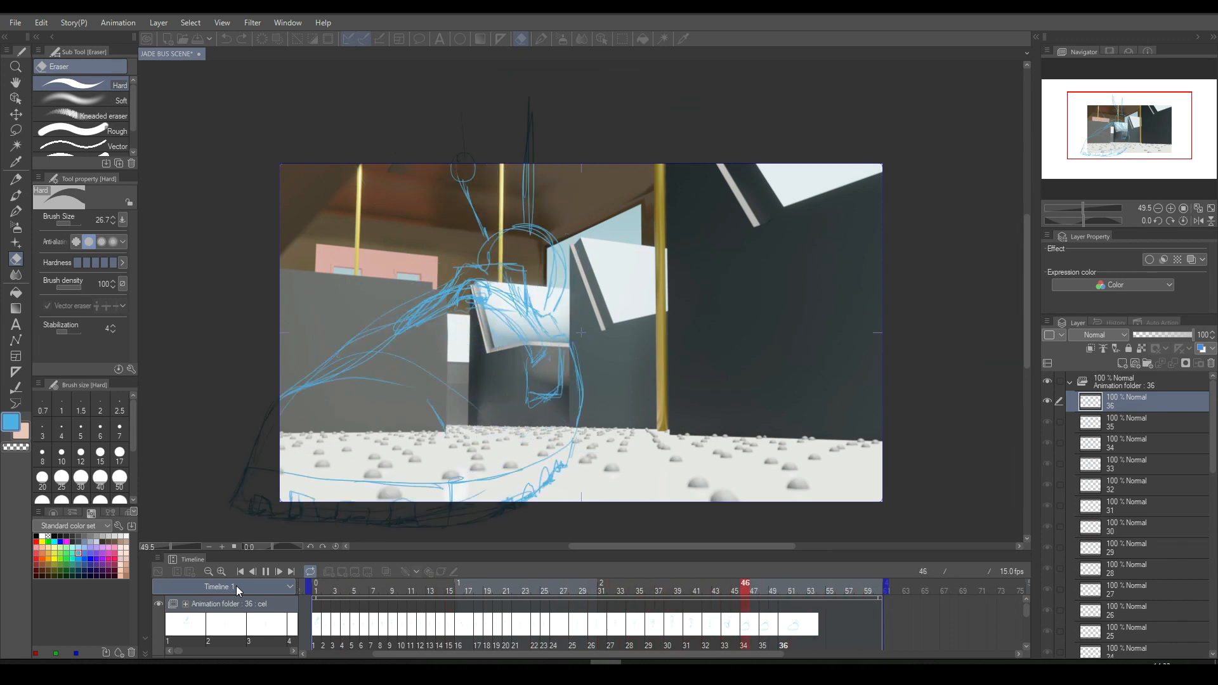
key("space")
- Go to frame 52 and add a new empty cel 37 there
key("Left")
key("Left")
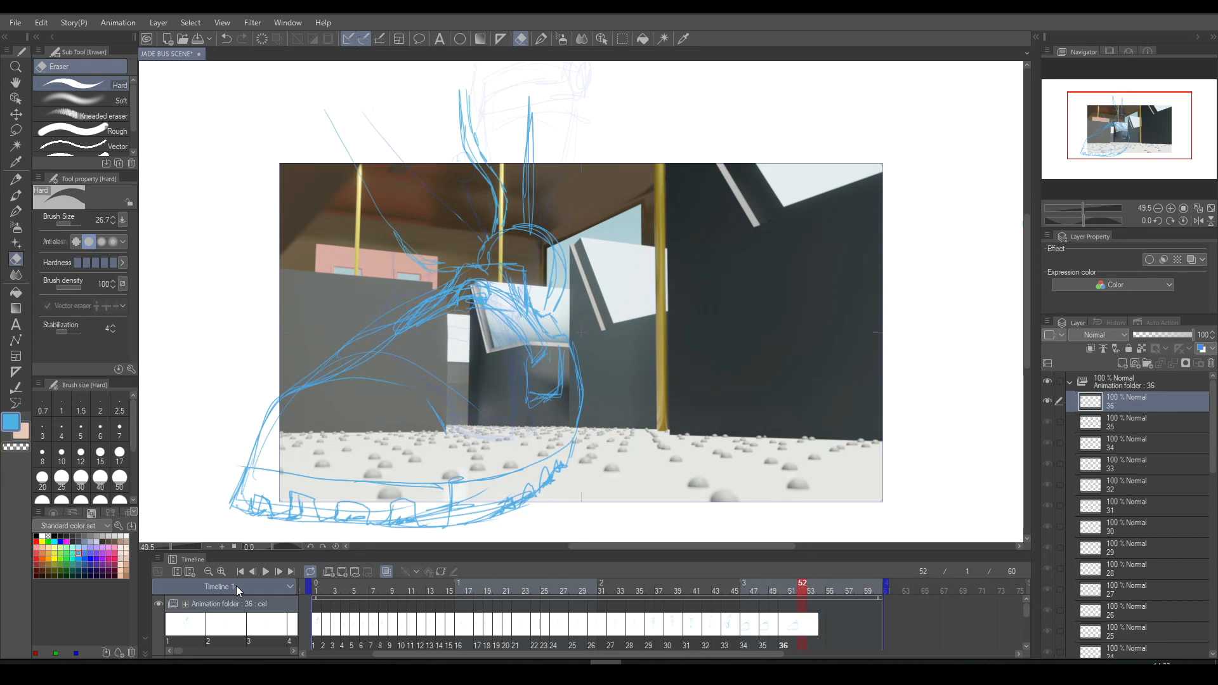
left_click(341, 572)
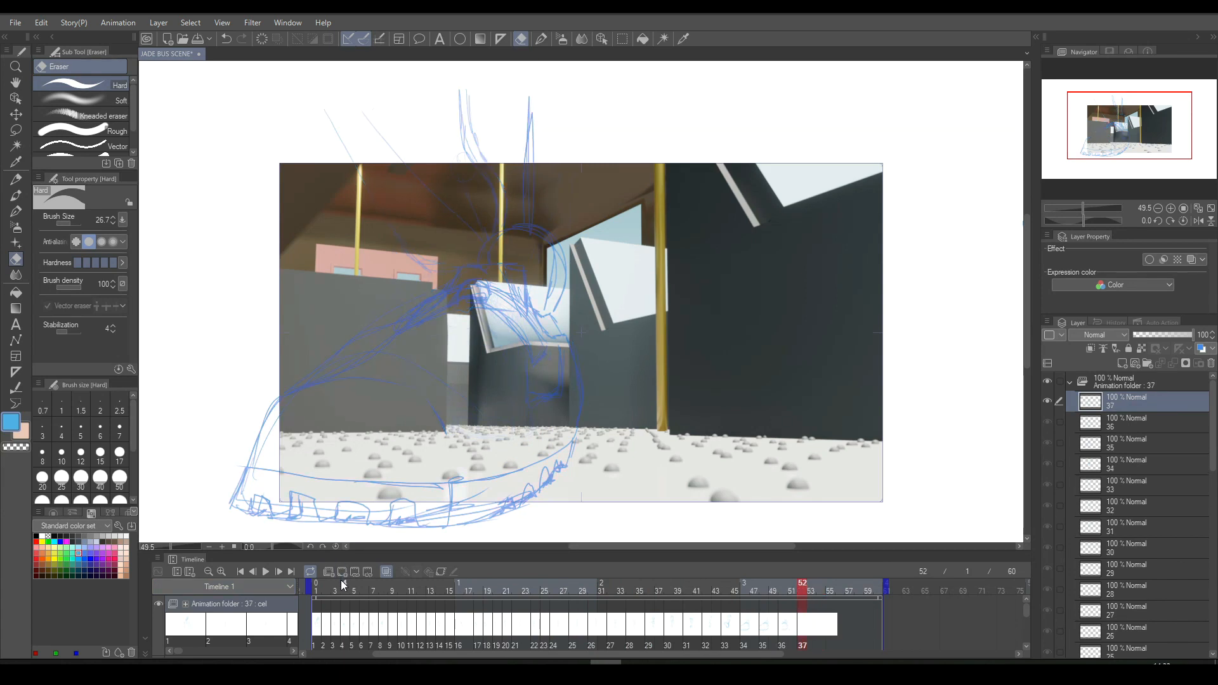
- Undo the new empty cel, duplicate cel 36 as cel 37 and assign the copy to frame 52
key("ctrl+z")
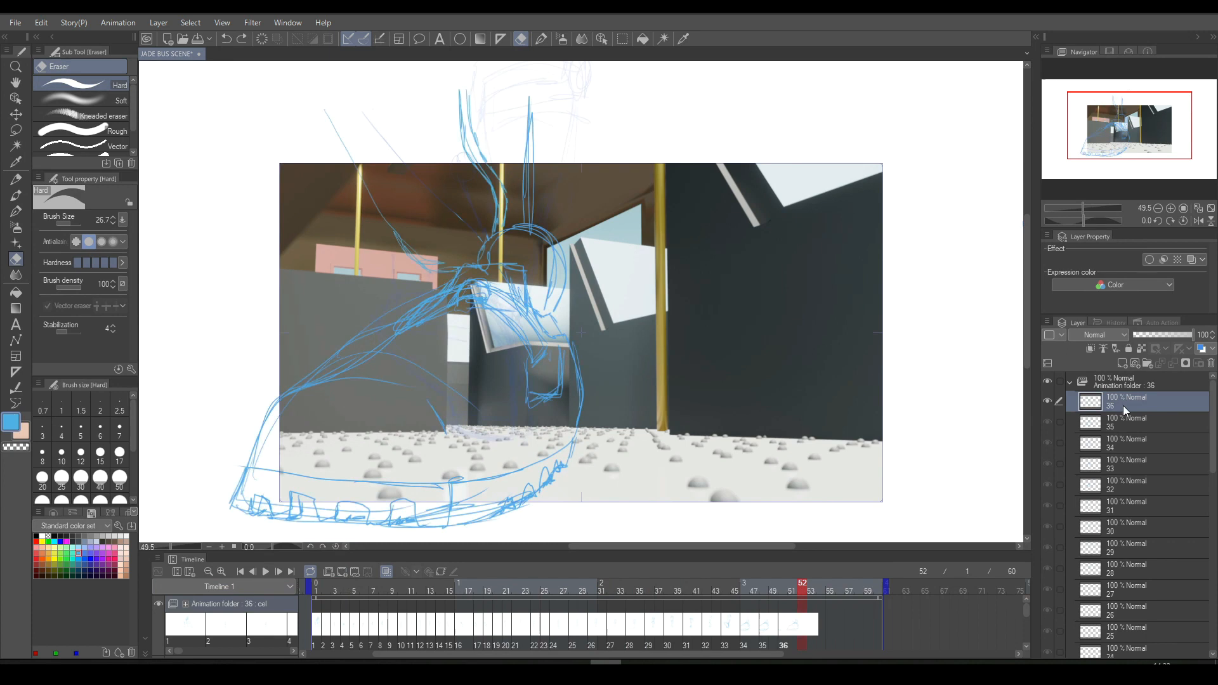
key("ctrl+y")
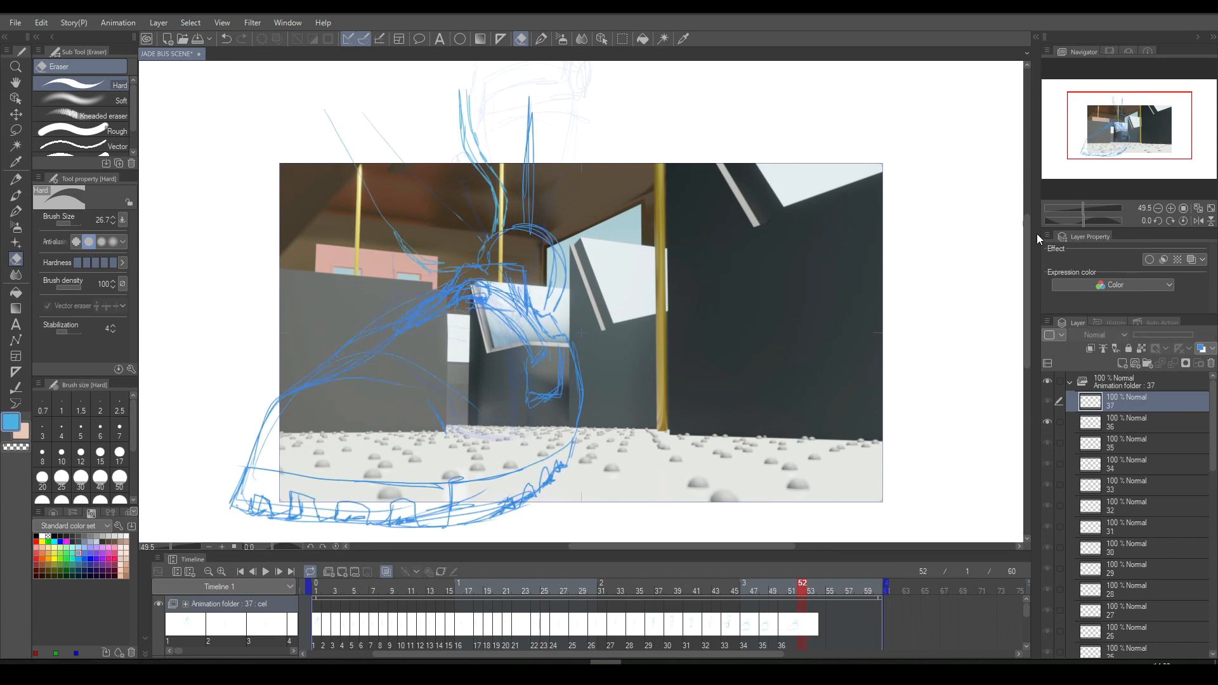
left_click(805, 621)
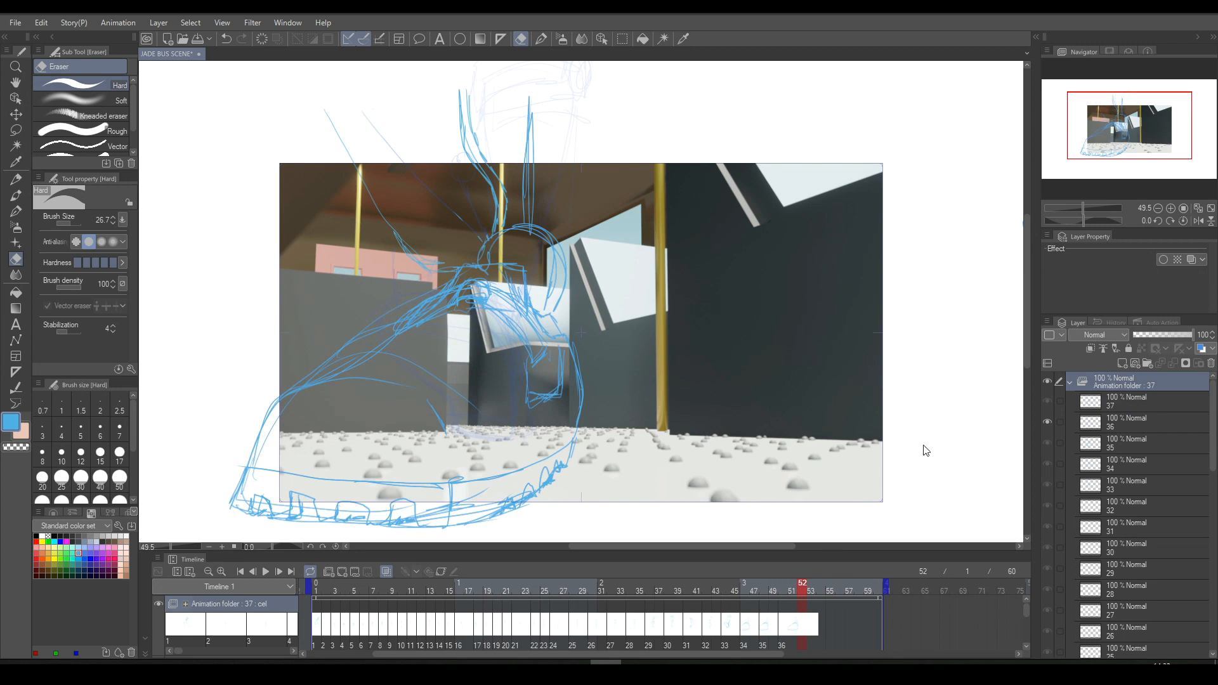
left_click(828, 561)
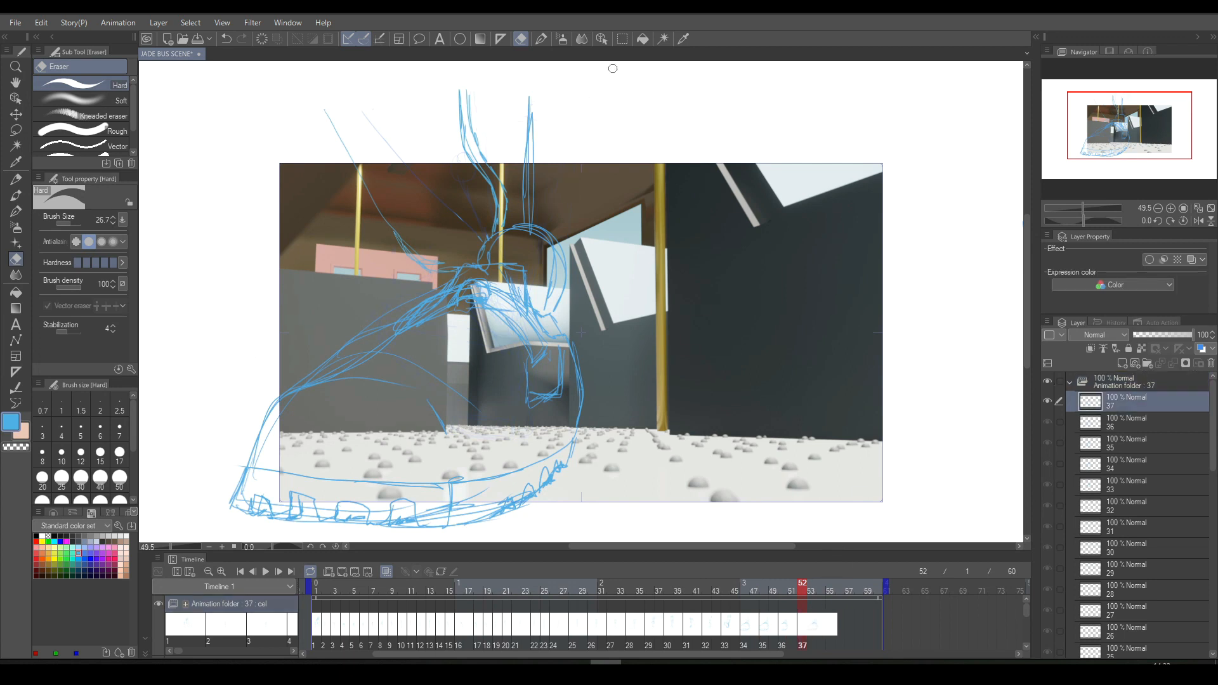
- Delete the old leg lines above the shoe on cel 37 and sketch a large rounded leg contour with a second line beside it, ahead of the shoe
left_click(622, 39)
mouse_move(298, 75)
left_mouse_down()
mouse_move(363, 253)
mouse_move(432, 282)
mouse_move(486, 252)
mouse_move(509, 219)
mouse_move(517, 177)
mouse_move(481, 66)
left_mouse_up()
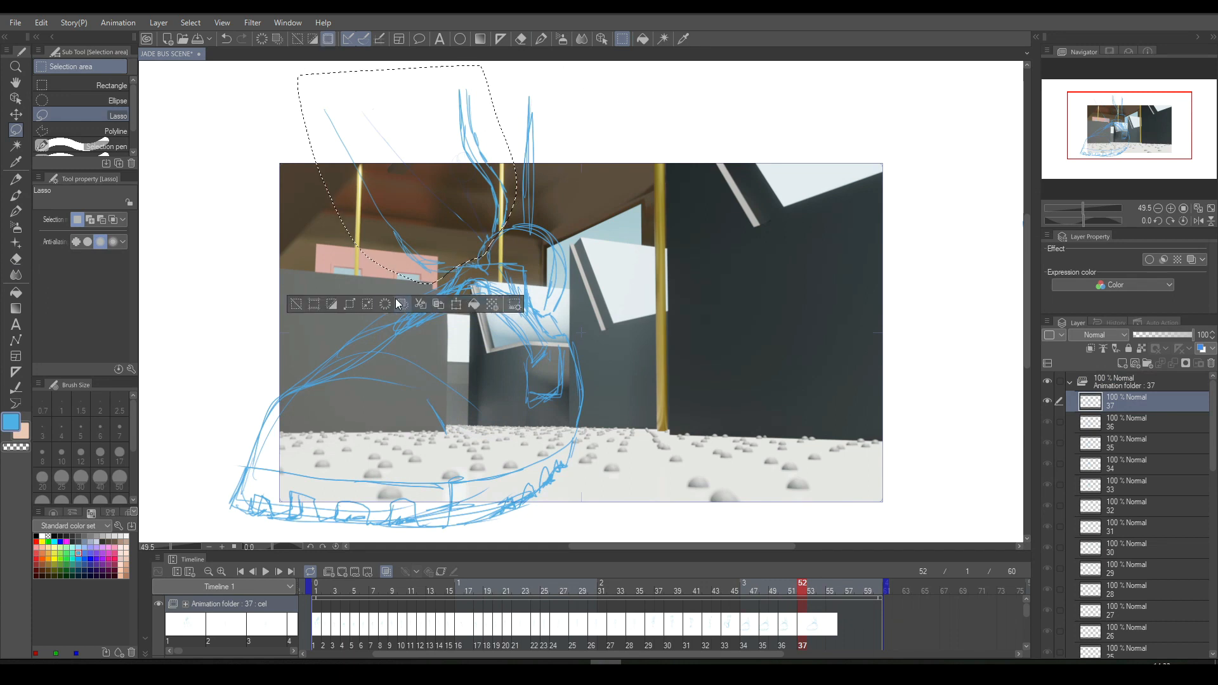
left_click(296, 306)
left_click(541, 40)
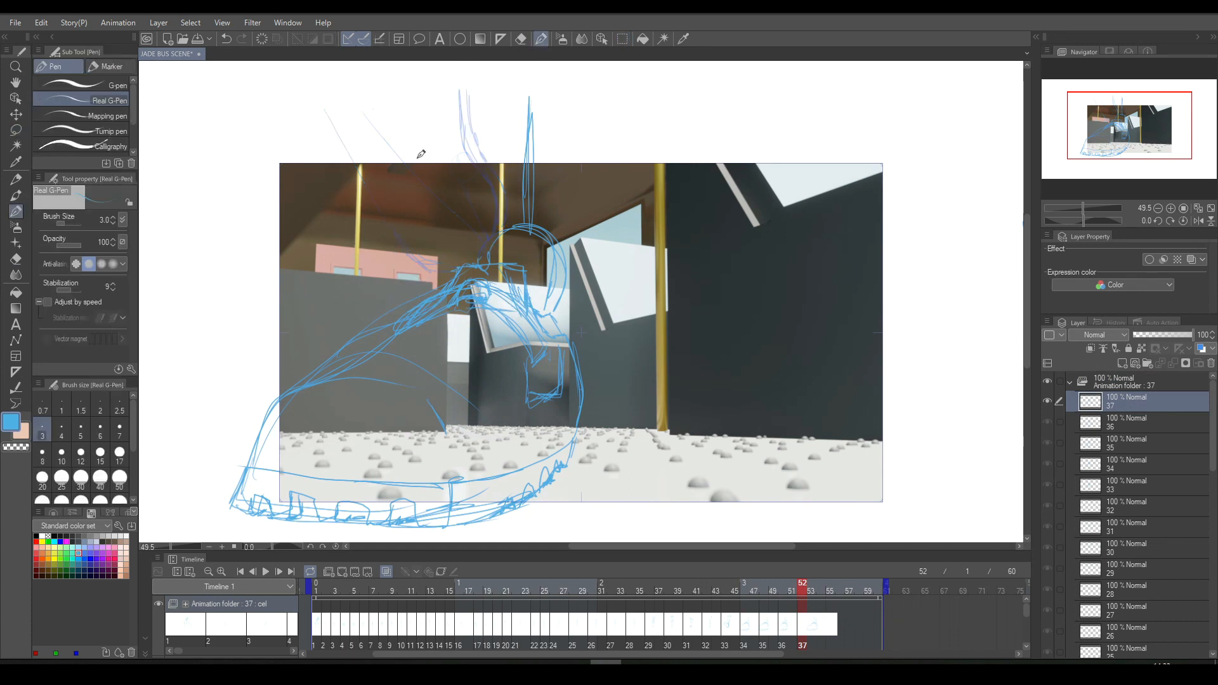
mouse_move(239, 94)
left_mouse_down()
mouse_move(194, 315)
mouse_move(221, 356)
mouse_move(269, 354)
mouse_move(340, 263)
mouse_move(348, 130)
mouse_move(368, 86)
left_mouse_up()
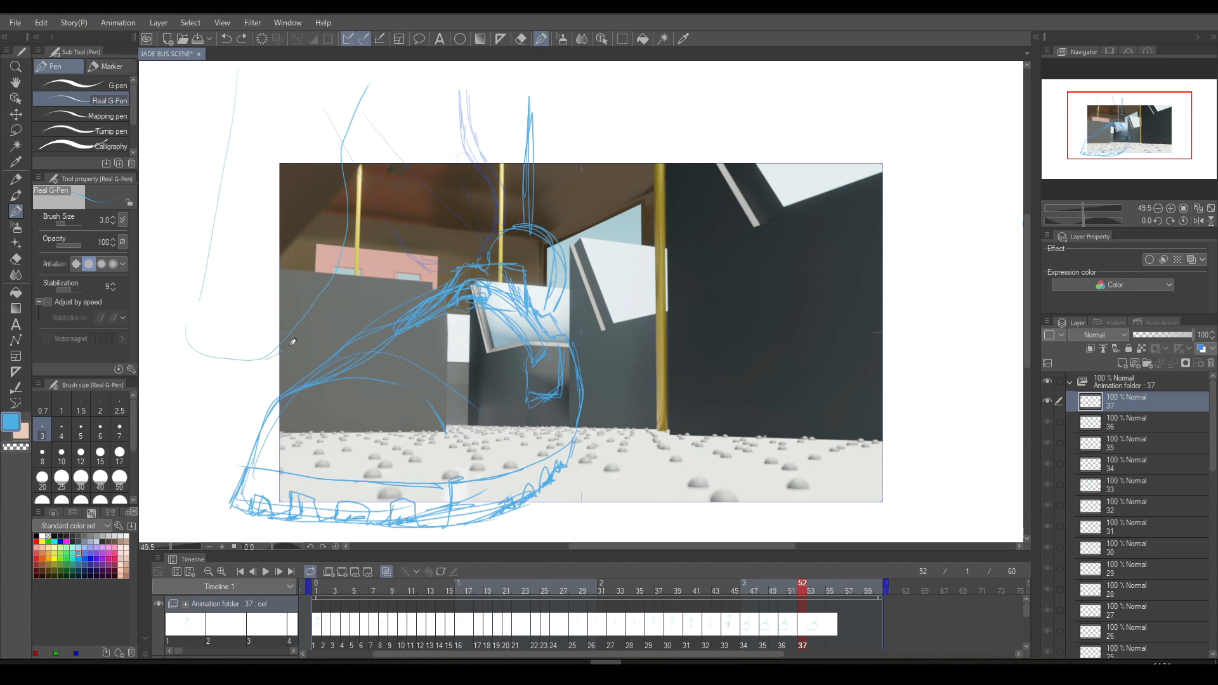
mouse_move(364, 211)
left_mouse_down()
mouse_move(358, 150)
mouse_move(401, 87)
left_mouse_up()
- Duplicate cel 37 as cel 38 and assign the copy to frame 54
key("ctrl+shift+n")
left_click(822, 623)
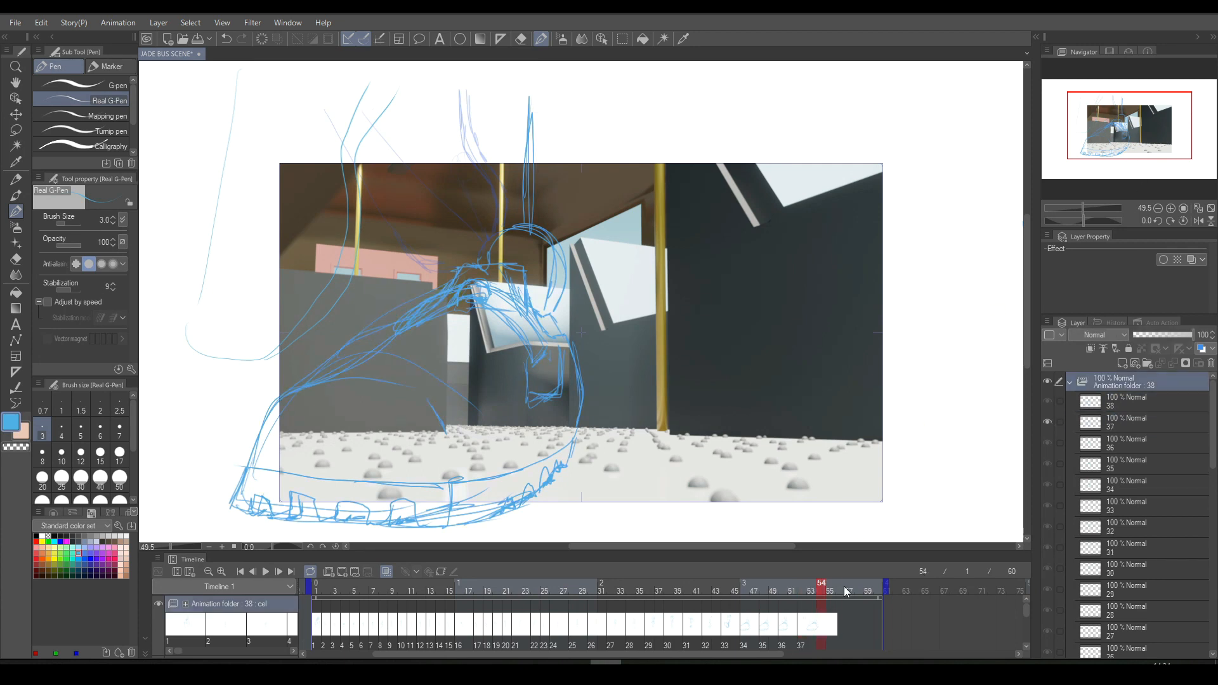
left_click(843, 559)
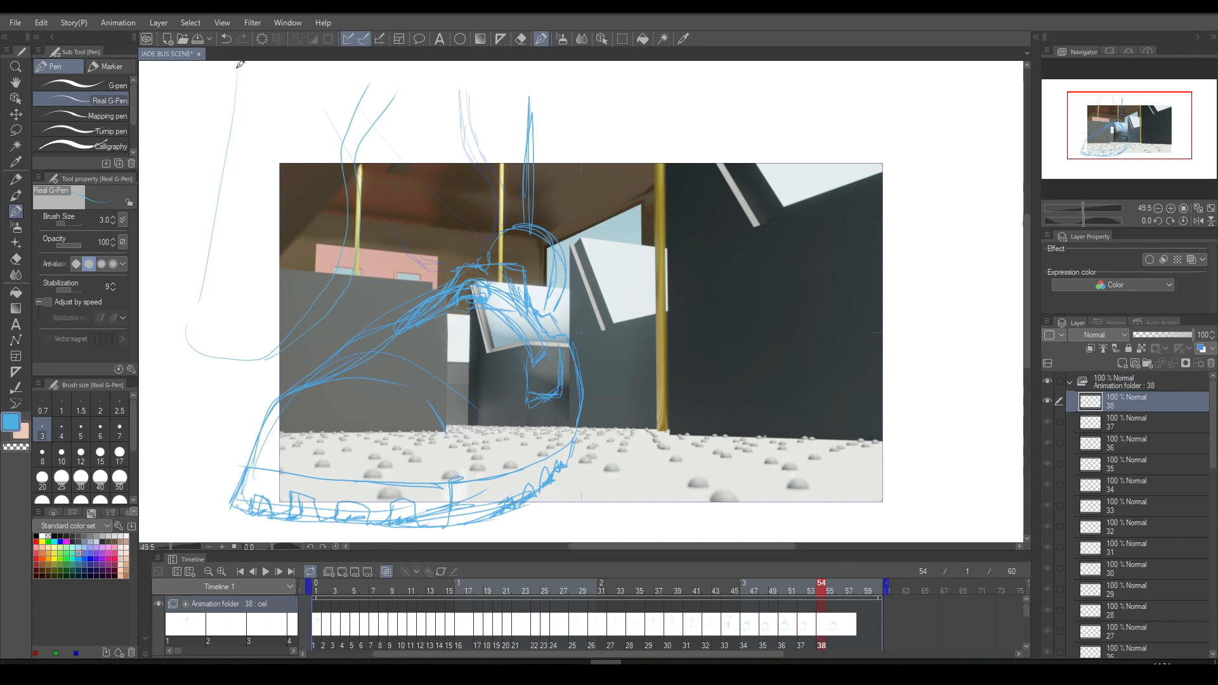
- Lasso the large rounded leg contour on cel 38 and delete it, leaving the shoe
left_click(623, 39)
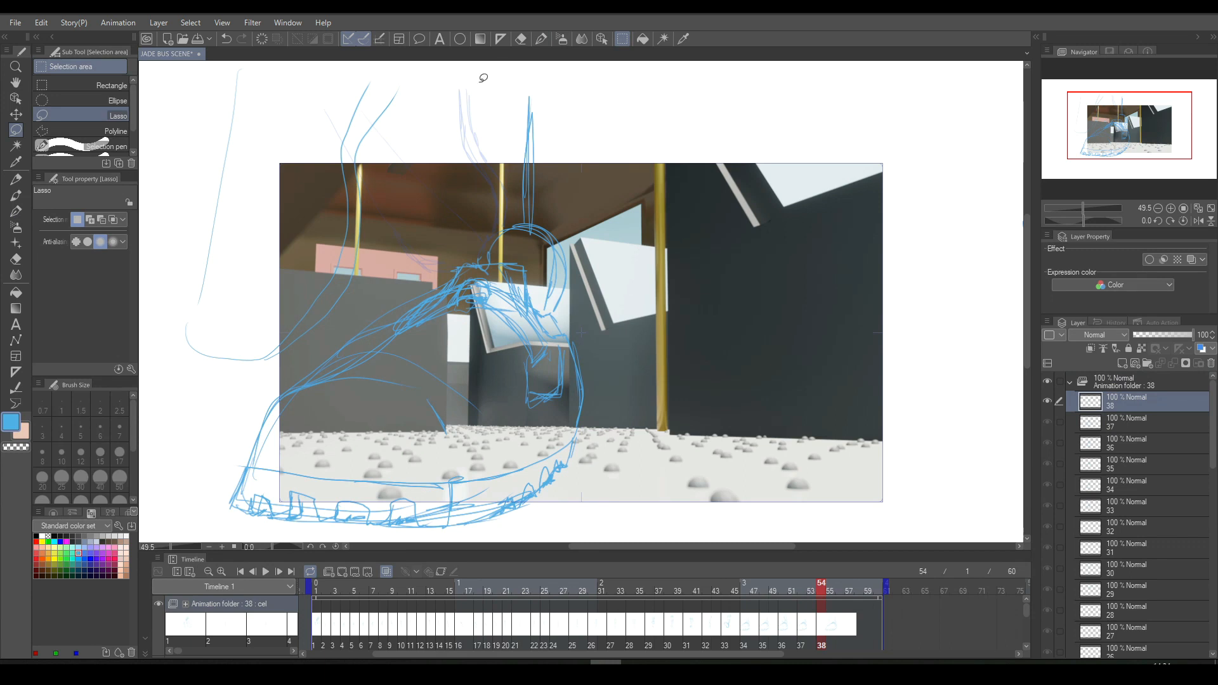
mouse_move(406, 115)
left_mouse_down()
mouse_move(363, 286)
mouse_move(308, 348)
mouse_move(213, 388)
mouse_move(158, 290)
mouse_move(192, 118)
mouse_move(256, 48)
mouse_move(342, 52)
mouse_move(421, 109)
left_mouse_up()
left_click(267, 457)
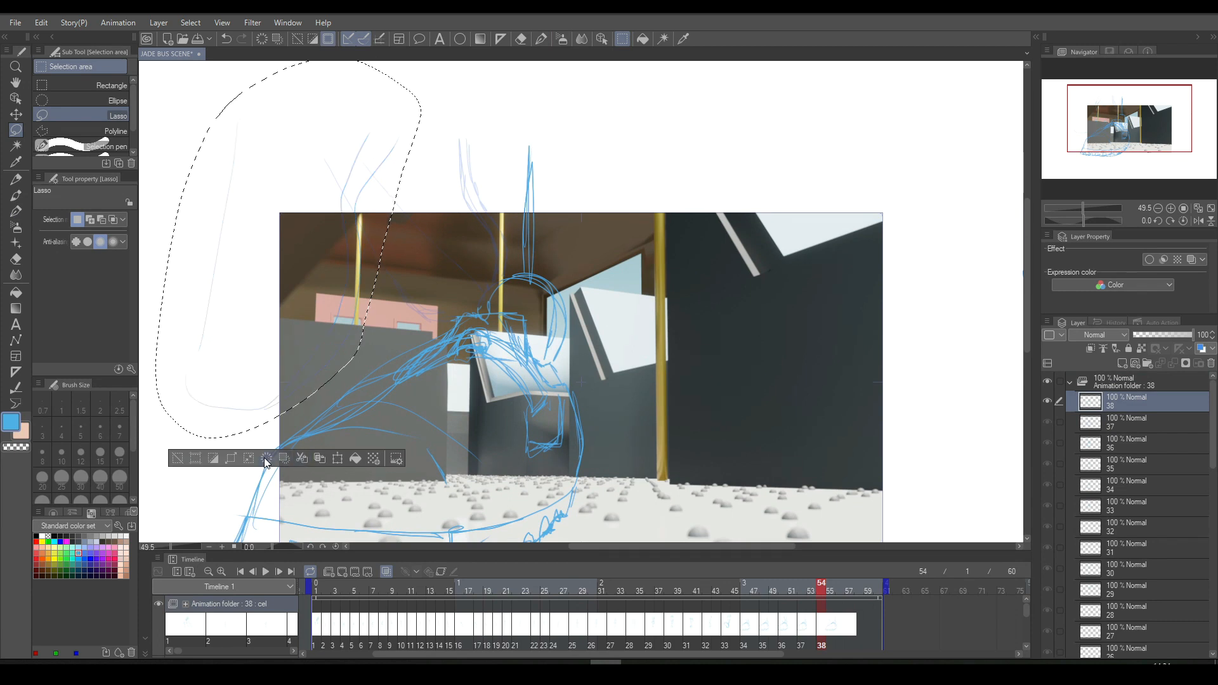
left_click(178, 458)
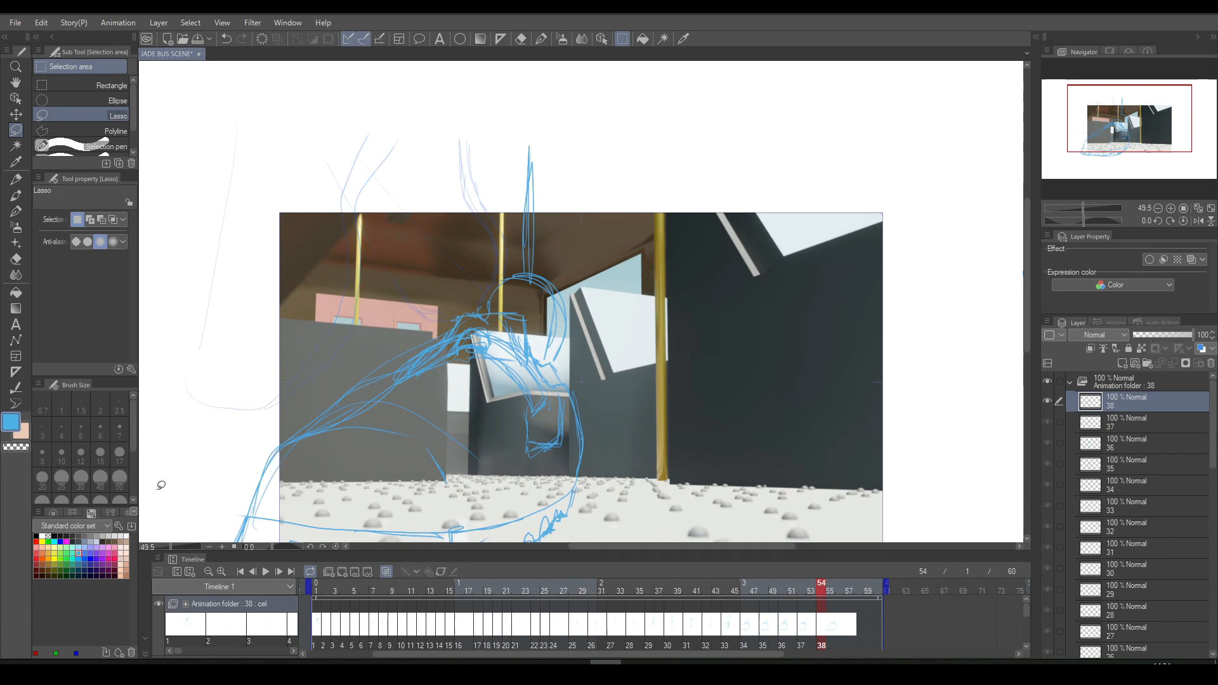
- Play back the animation, try moving cel 38 to frame 52 in place of cel 37, and preview the new timing
left_click_drag(1026, 242, 1025, 295)
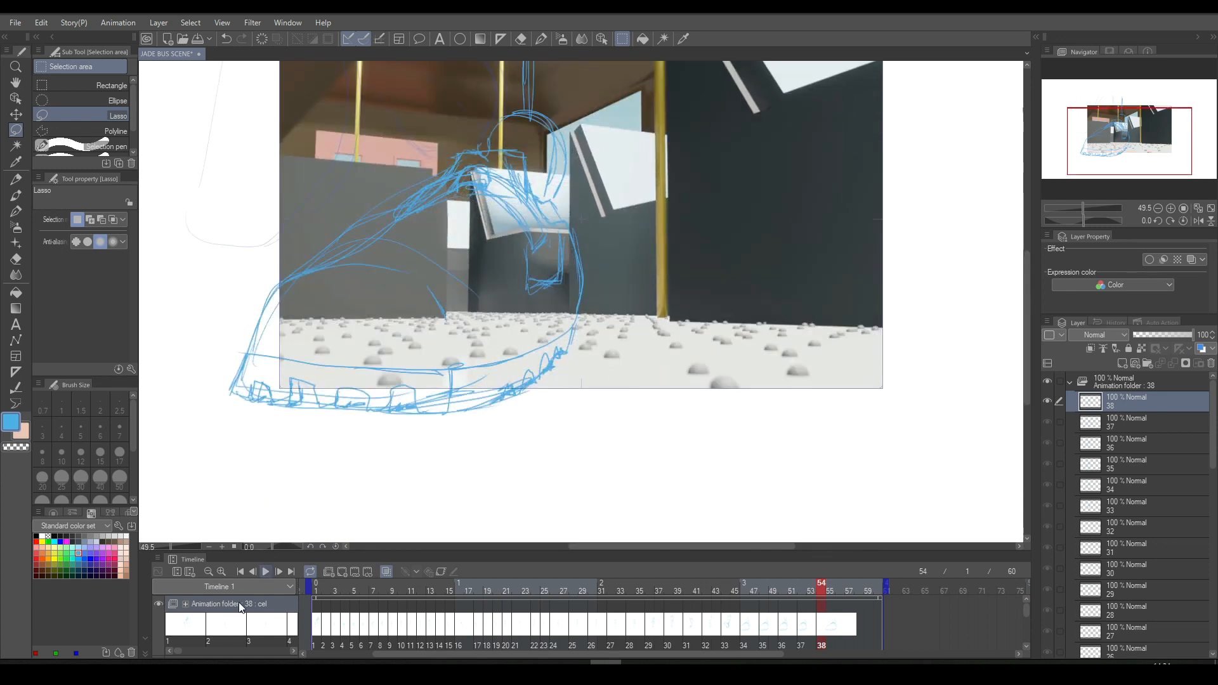
left_click(265, 573)
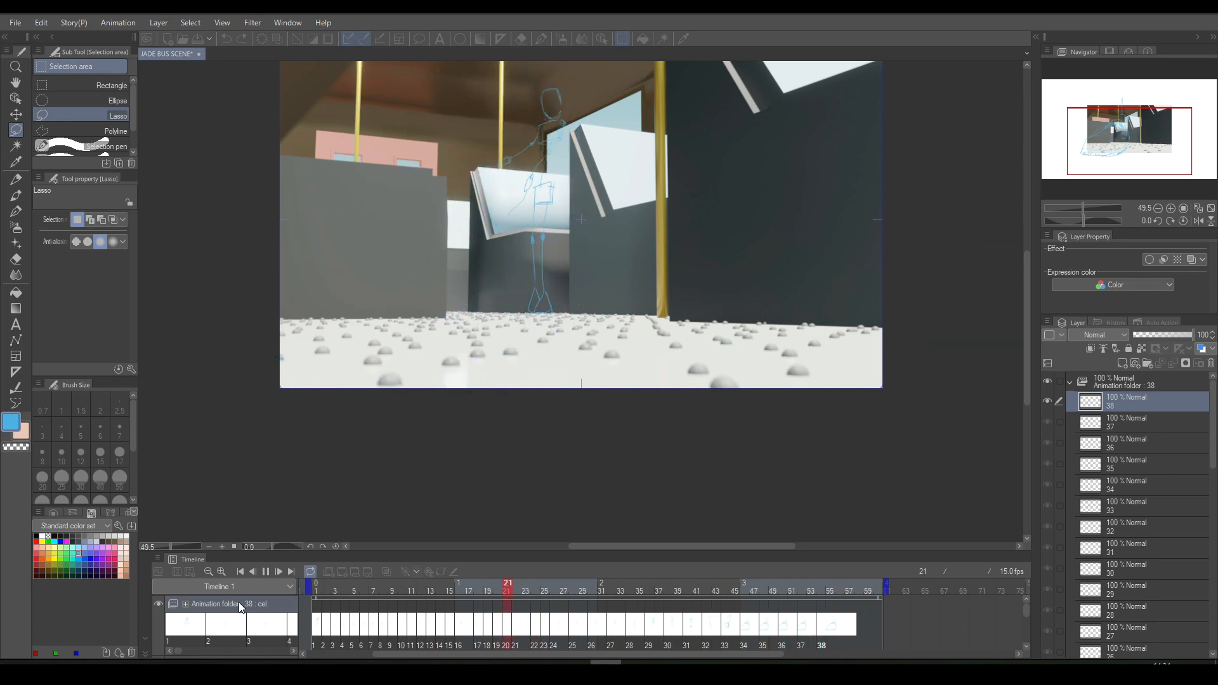
key("space")
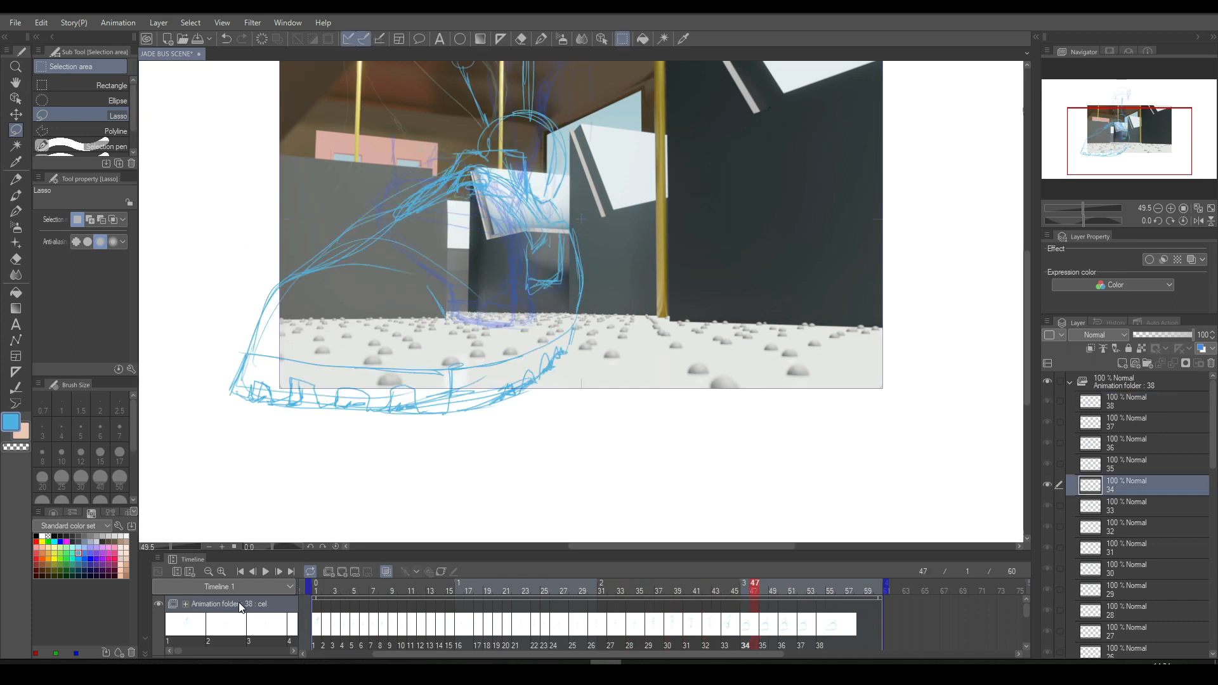
key("Right")
key("Right")
key("Right")
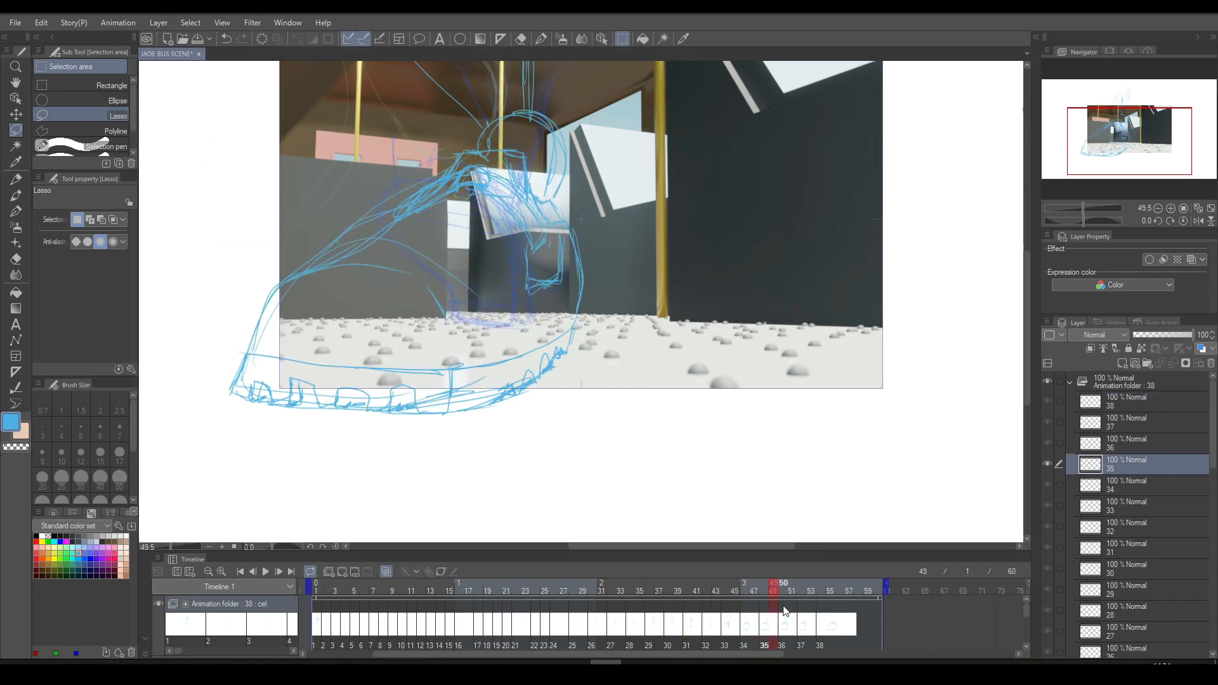
left_click_drag(784, 611, 802, 631)
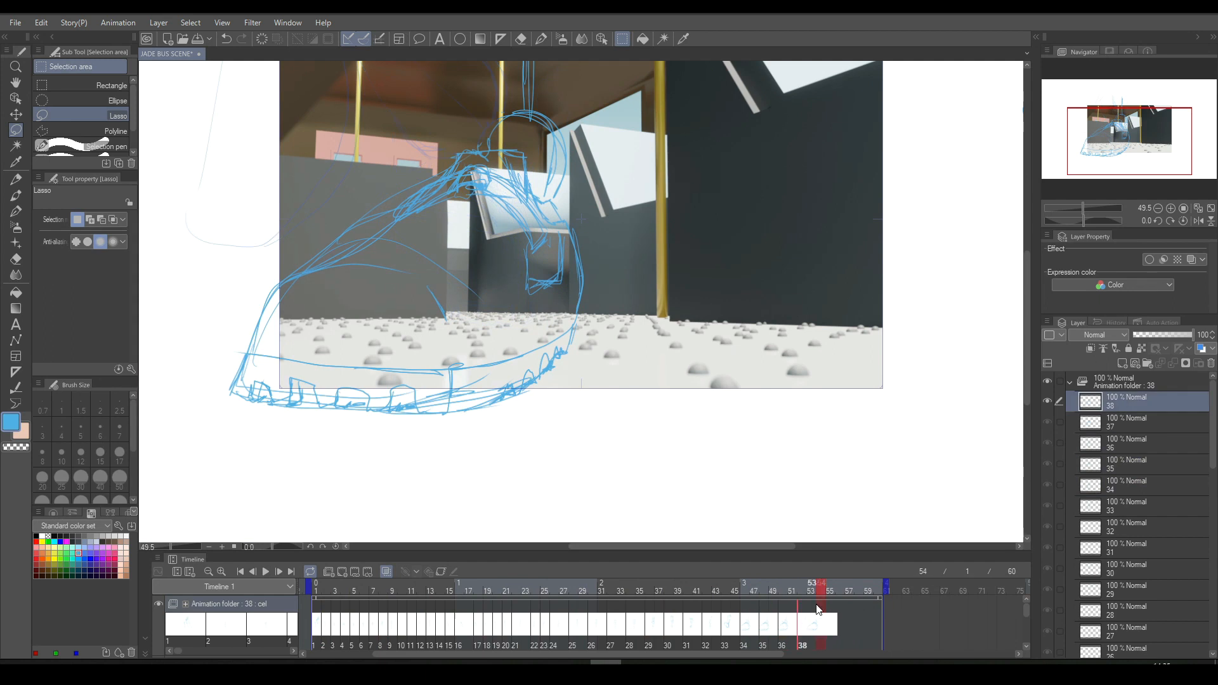
left_click(266, 572)
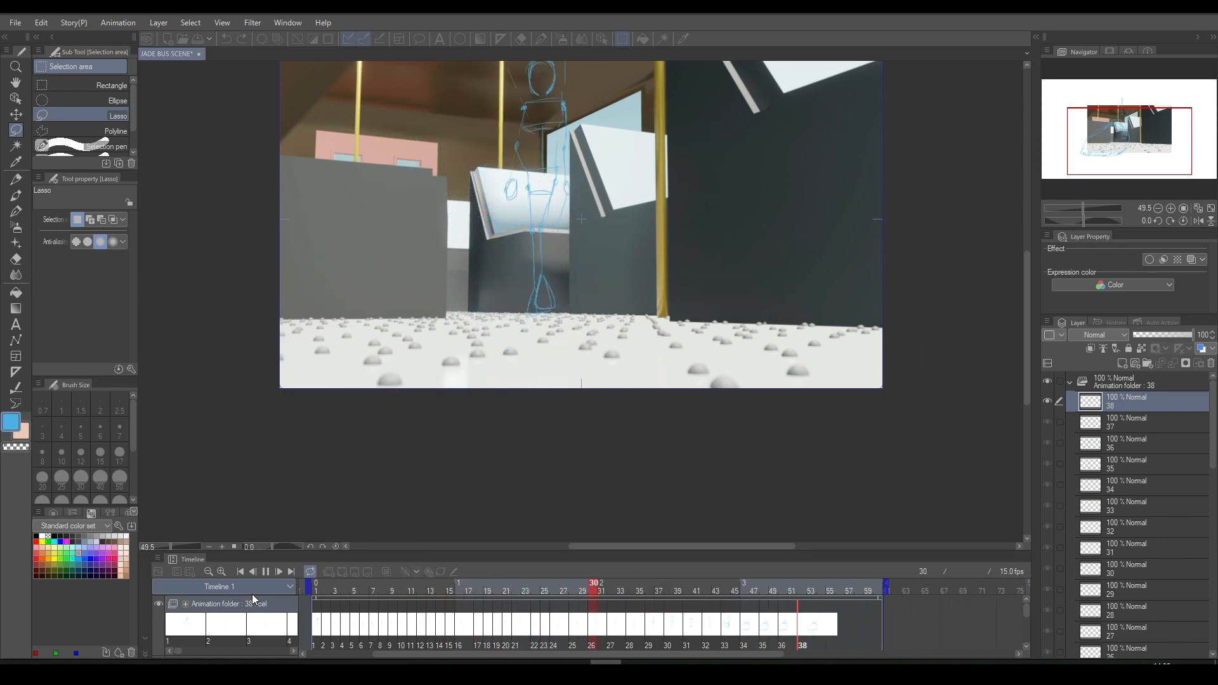
key("space")
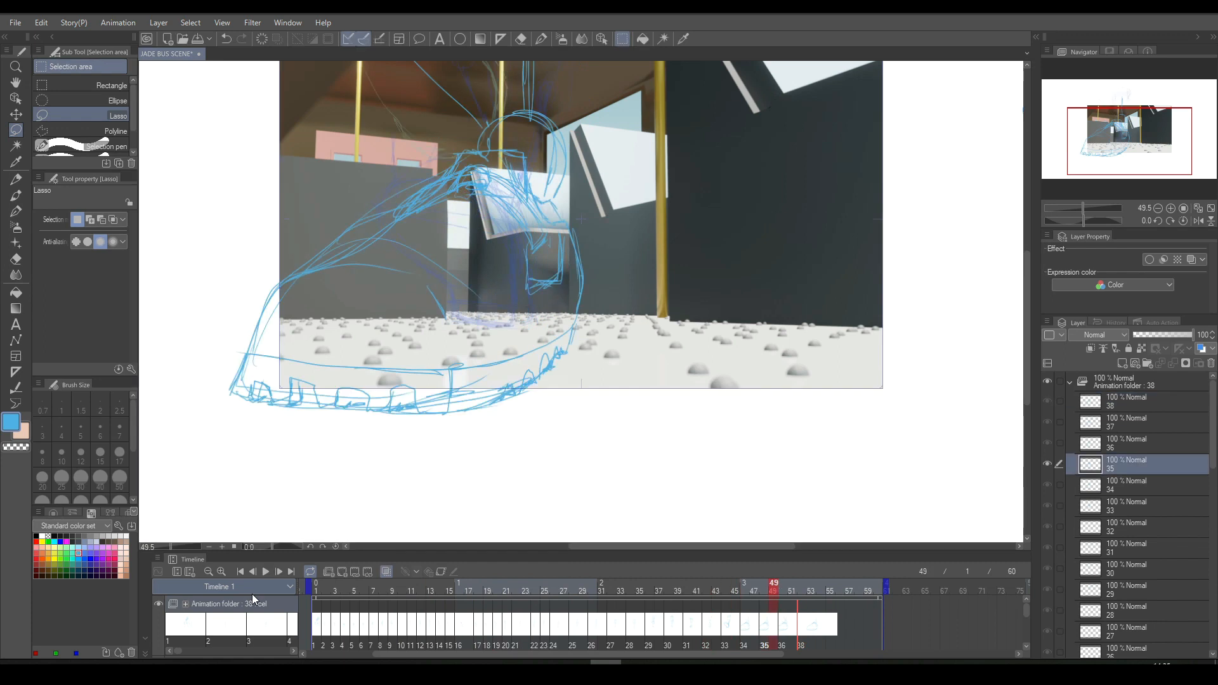
- Try moving cel 38 to frame 50 in place of cel 36, preview the playback, and undo the move
left_click_drag(802, 622, 784, 624)
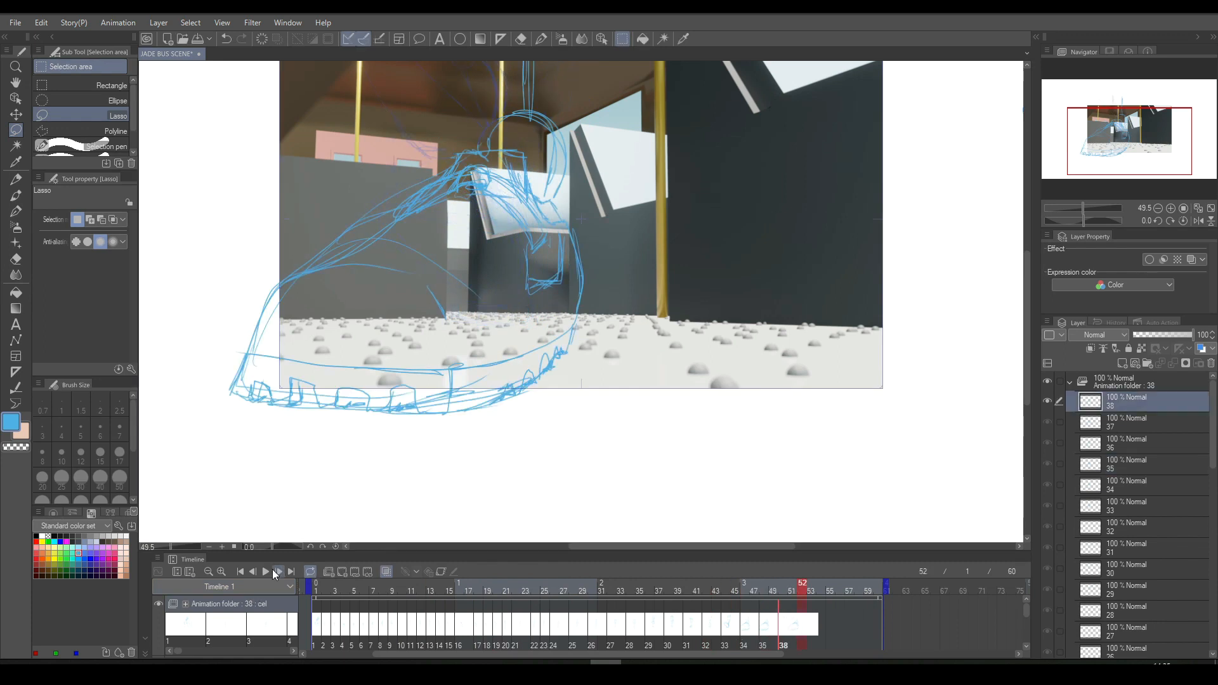
key("space")
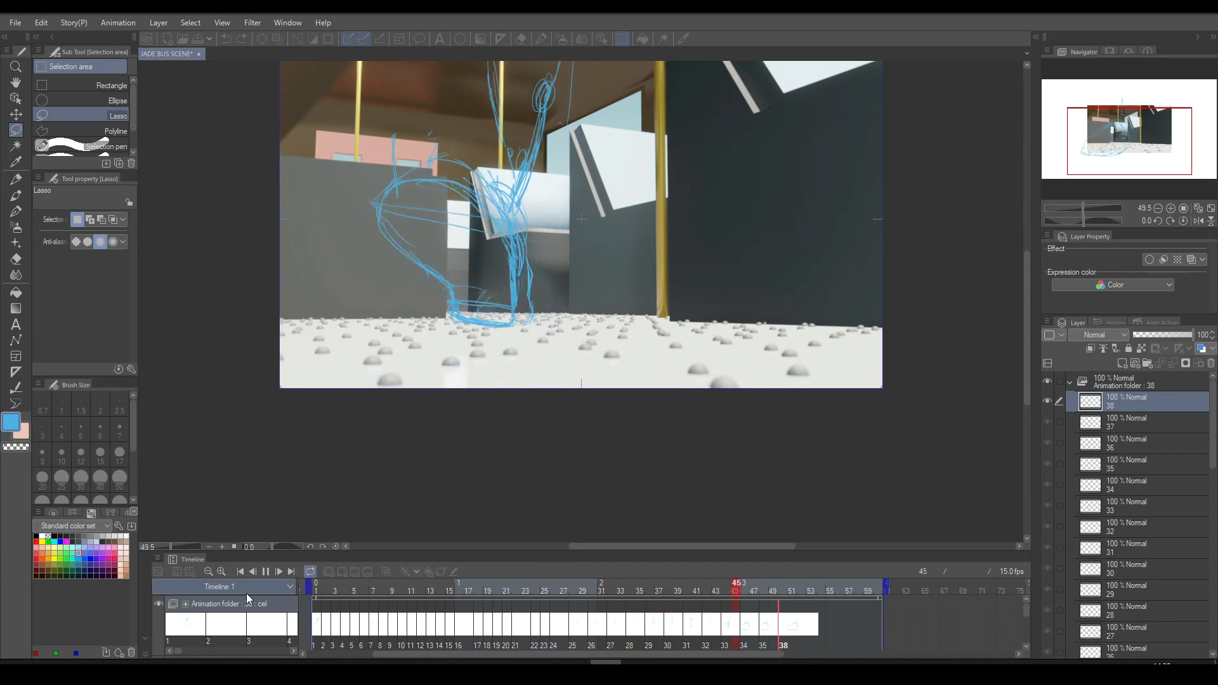
key("space")
key("Left")
key("Left")
key("Left")
key("Left")
key("Left")
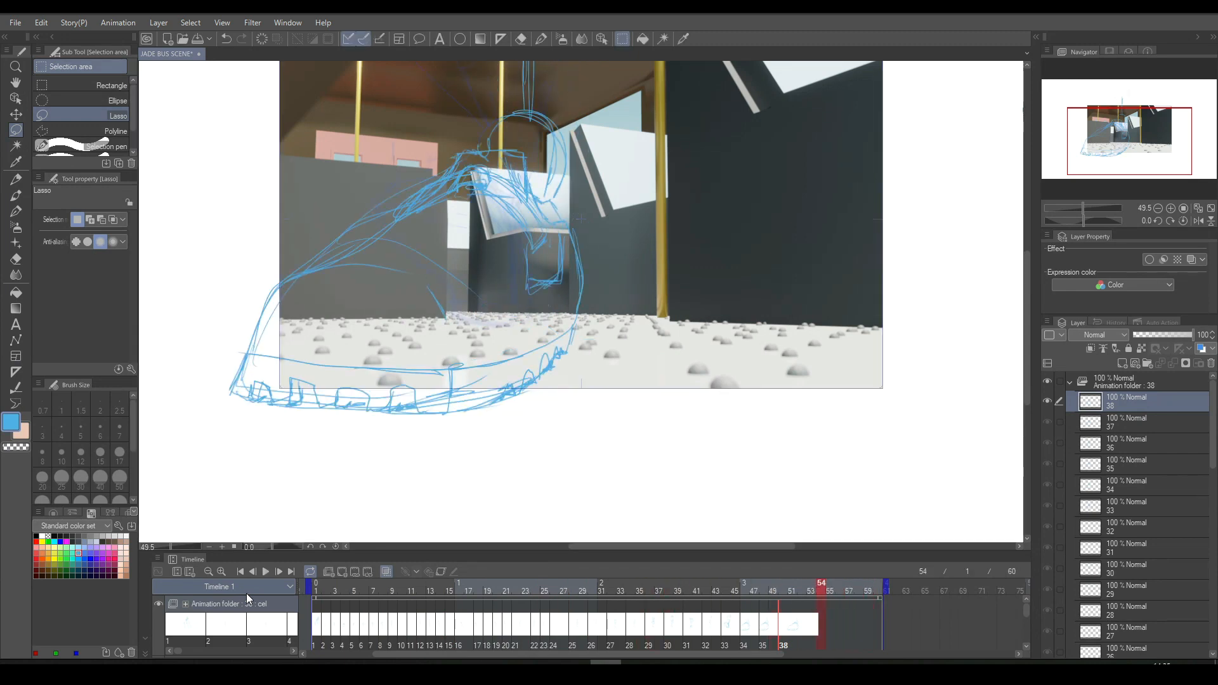
key("ctrl+z")
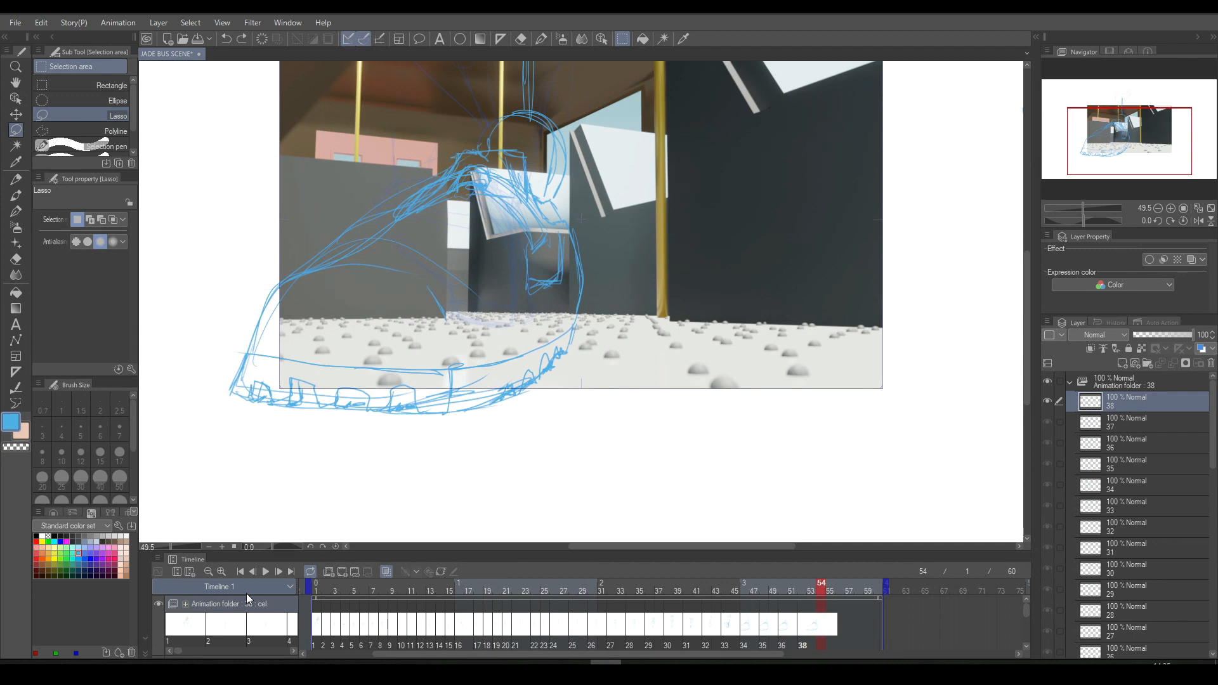
- Try cel 38 at frame 51 and play back the animation
left_click(800, 627)
left_click_drag(791, 625, 792, 626)
left_click(266, 572)
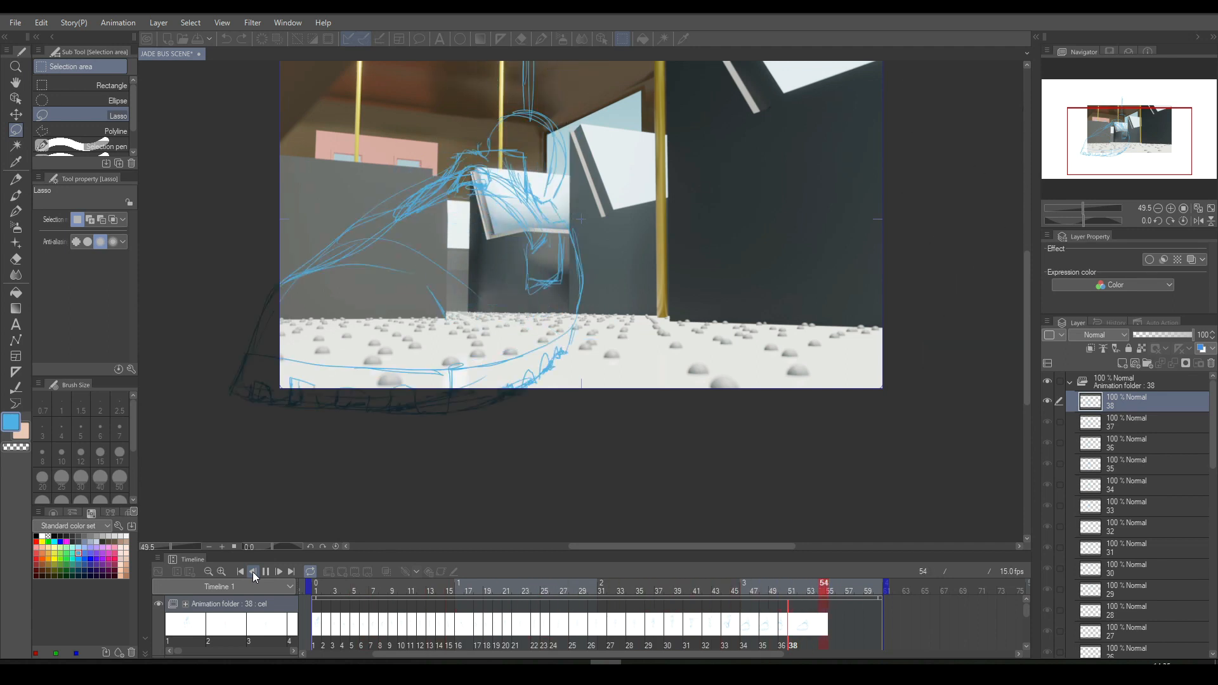
left_click(254, 573)
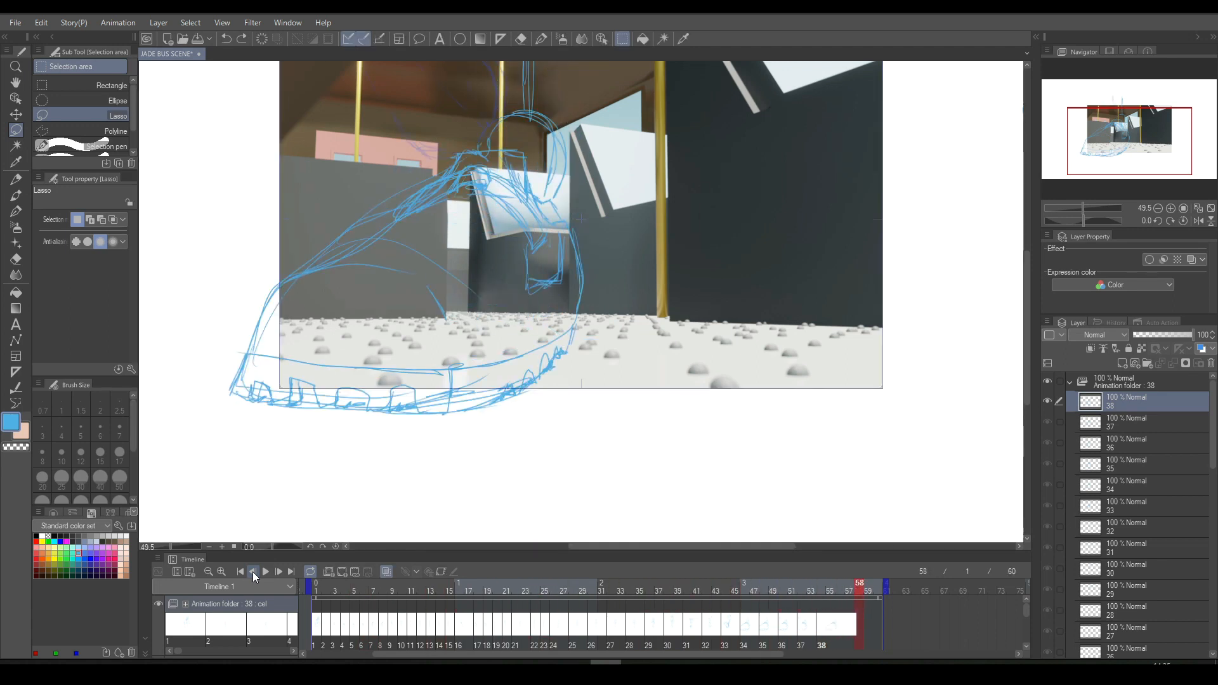
- Retime the last cels by moving cel 38 to frame 51 in place of cel 37, previewing the playback along the way
left_click_drag(860, 626, 796, 627)
left_click(794, 625)
key("ctrl+z")
left_click(812, 625)
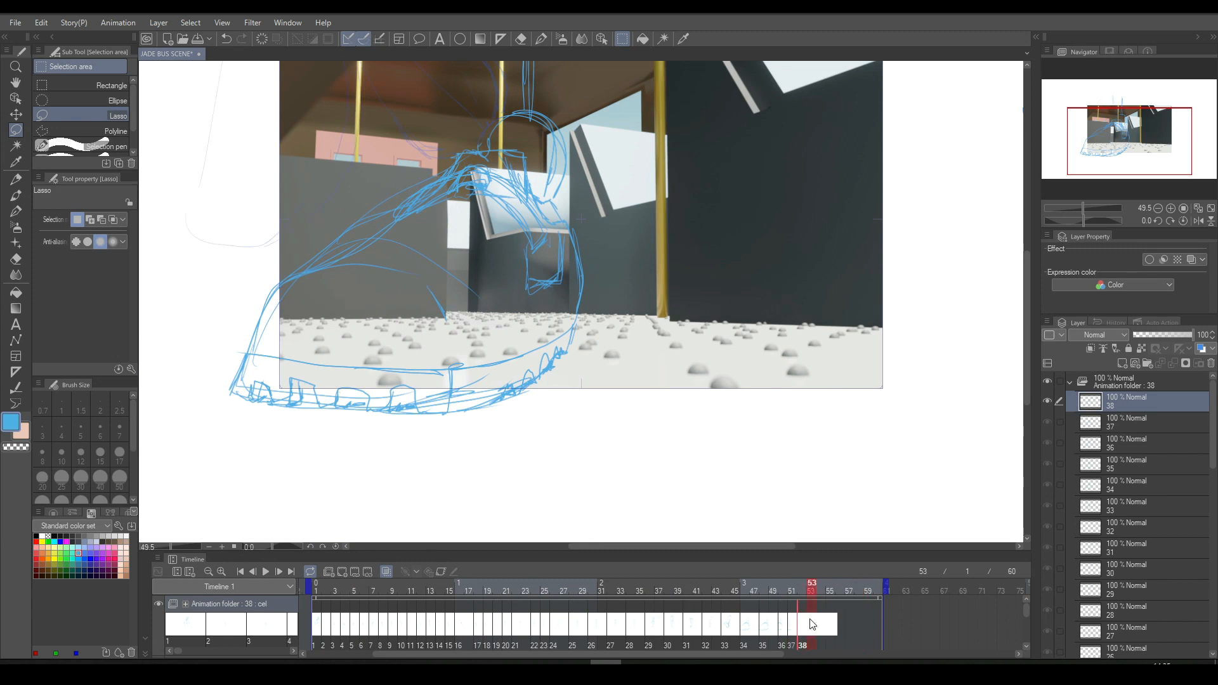
left_click(267, 571)
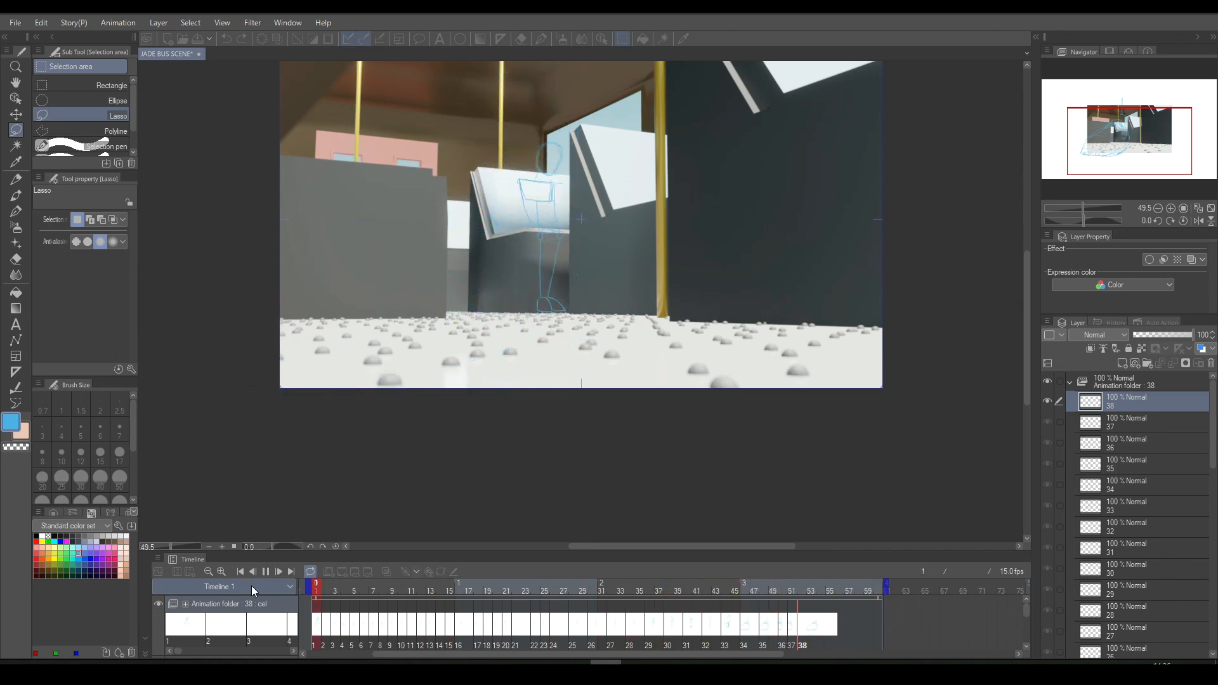
left_click(801, 623)
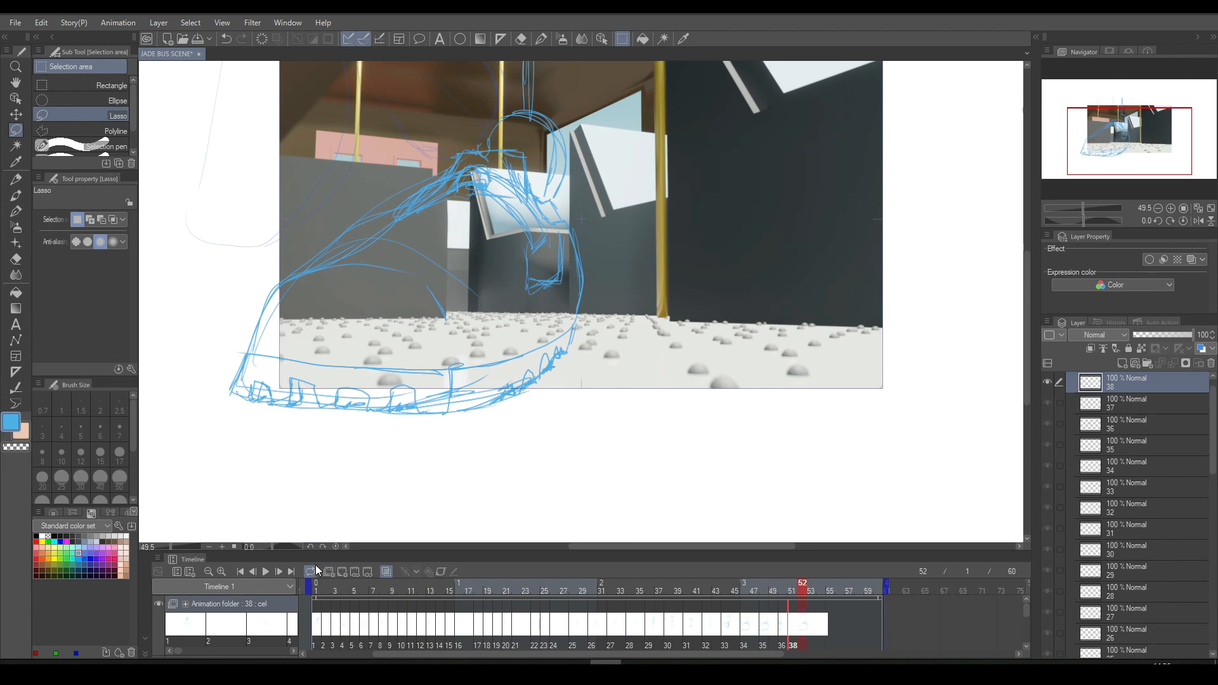
- Add a new empty cel 39 at frame 52 and shift it to frame 53
left_click(341, 571)
scroll(1026, 355, "up", 3)
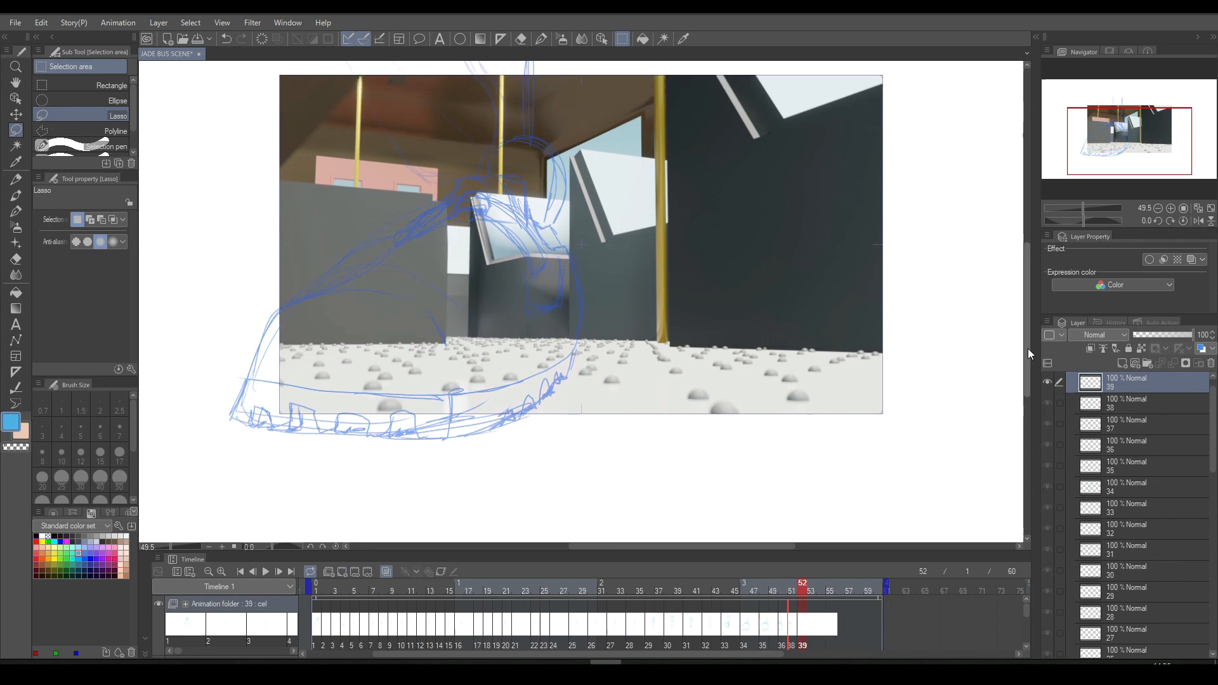
left_click(804, 626)
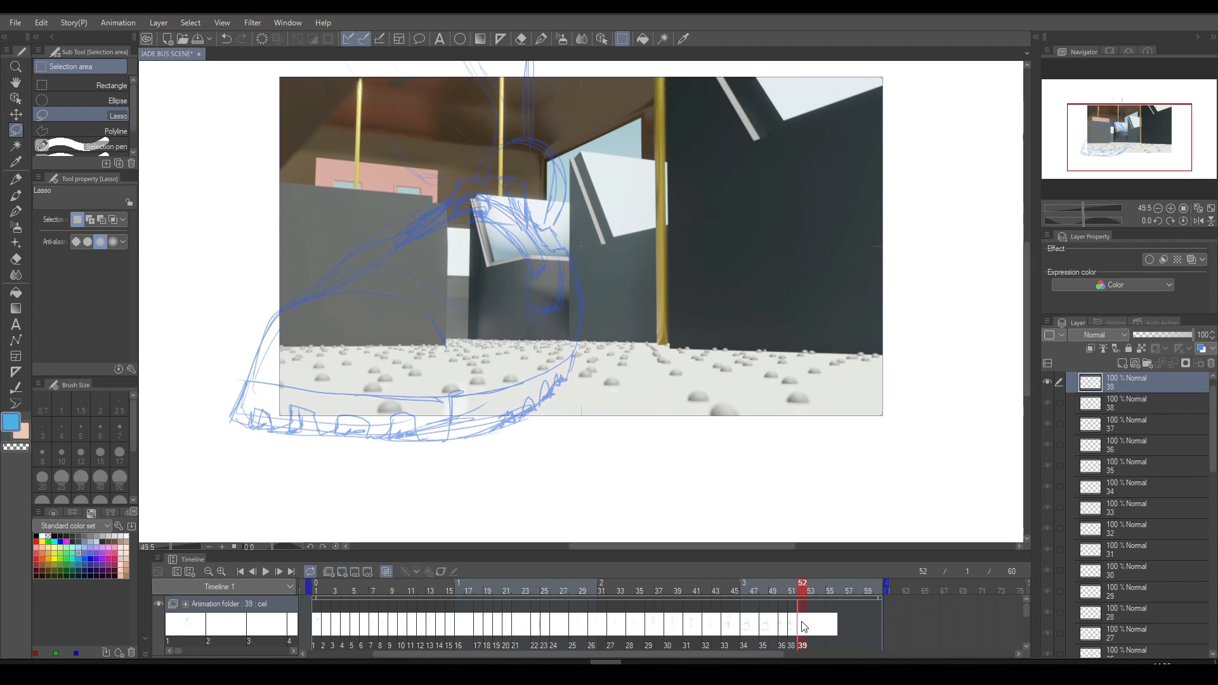
left_click(822, 616)
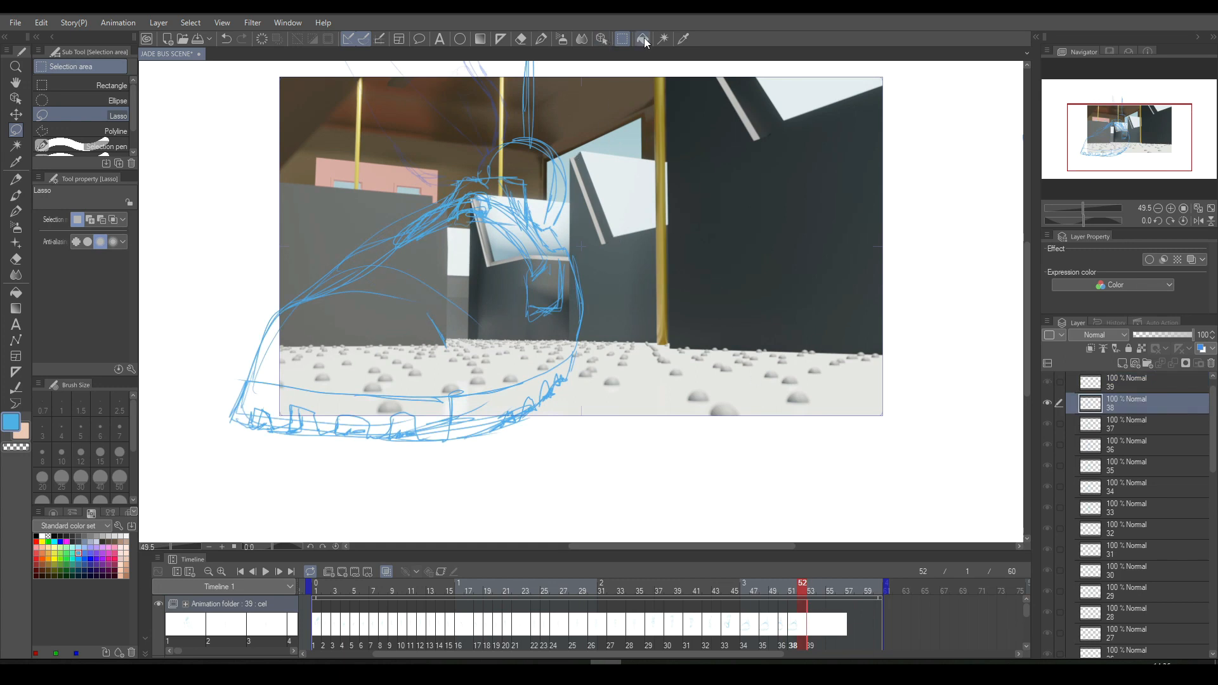
- Lasso the upper and heel portion of the shoe on cel 38, delete those lines and clear the selection
mouse_move(461, 64)
left_mouse_down()
mouse_move(363, 177)
mouse_move(311, 285)
mouse_move(412, 301)
mouse_move(457, 374)
mouse_move(462, 462)
mouse_move(676, 181)
mouse_move(640, 107)
left_mouse_up()
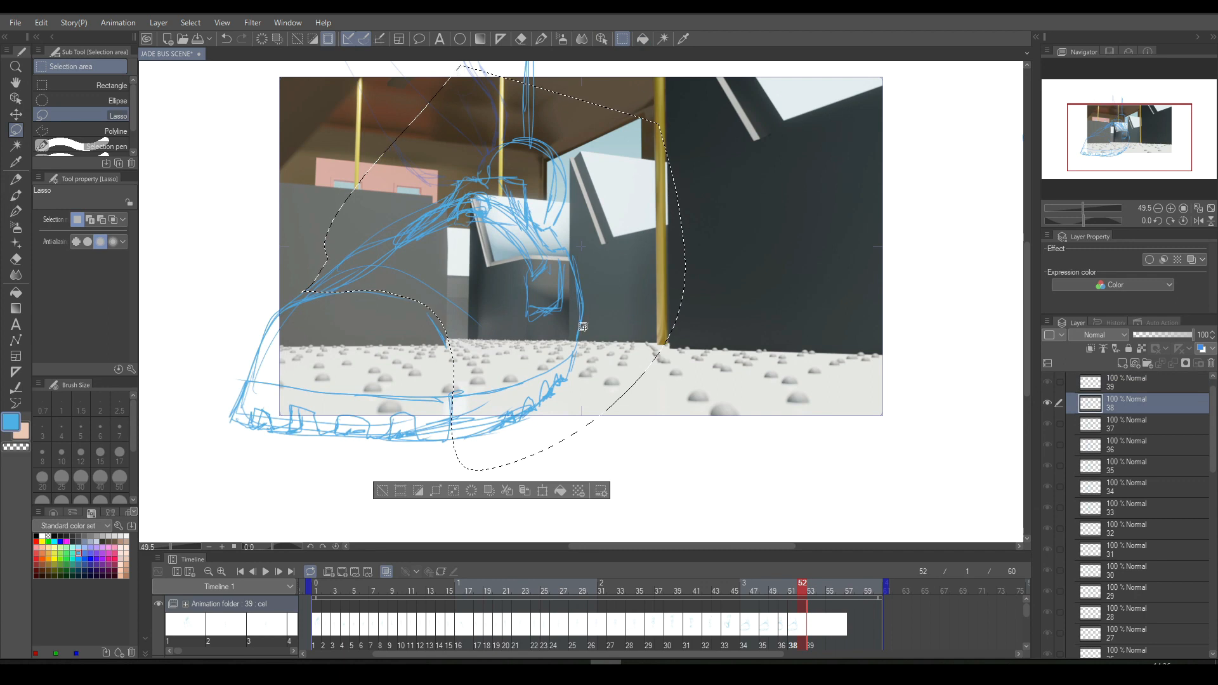
left_click(467, 493)
left_click_drag(1027, 326, 1026, 301)
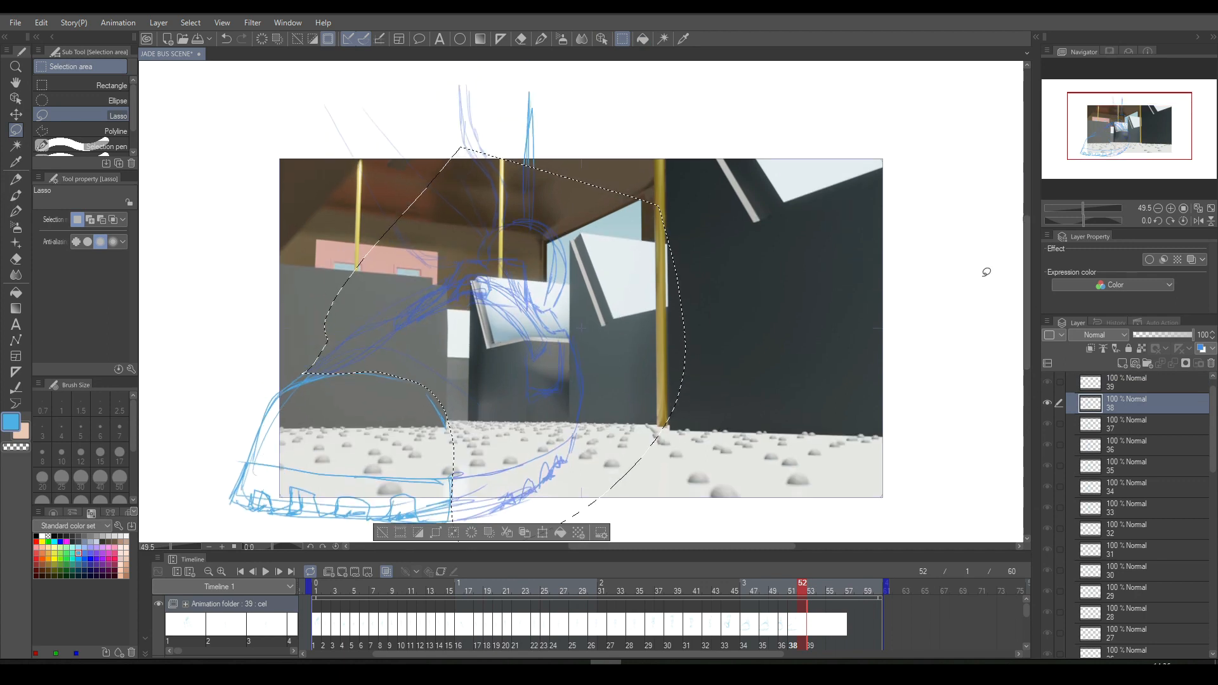
left_click(541, 39)
left_click(383, 532)
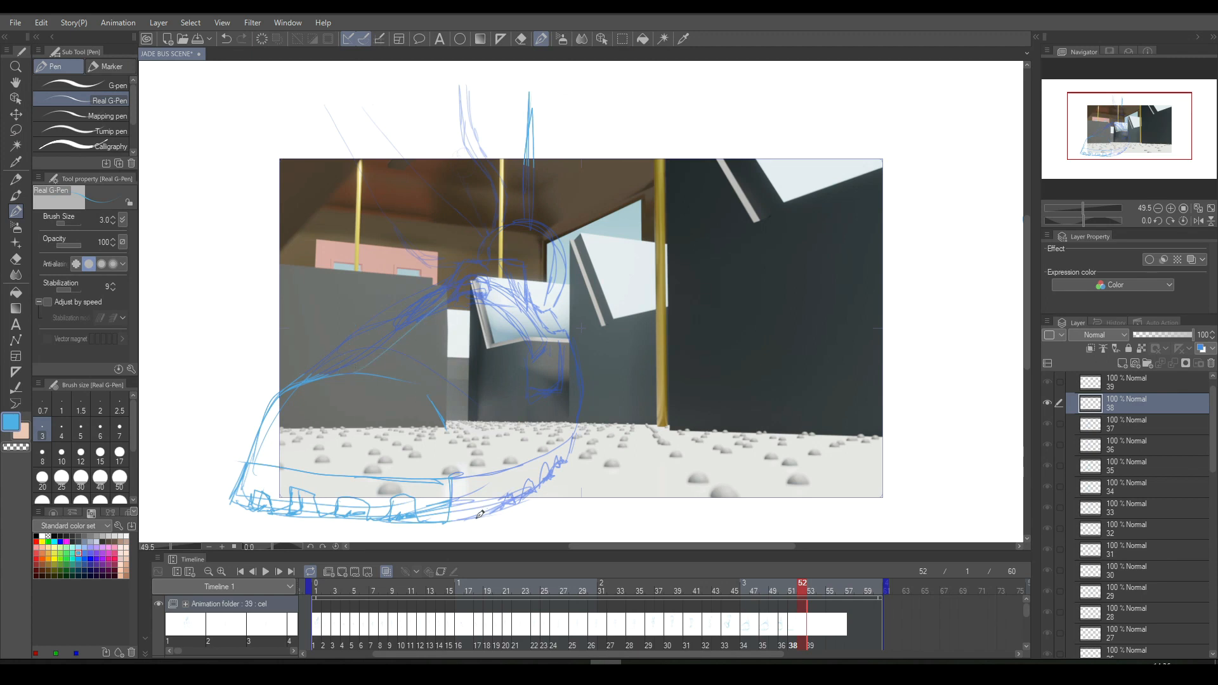
- Try redrawing the heel curve, instep and ankle opening of the shoe on cel 38, comparing it with the preceding cel
left_click_drag(462, 515, 548, 426)
left_click_drag(502, 499, 562, 431)
left_click_drag(418, 314, 455, 257)
left_click_drag(514, 236, 531, 268)
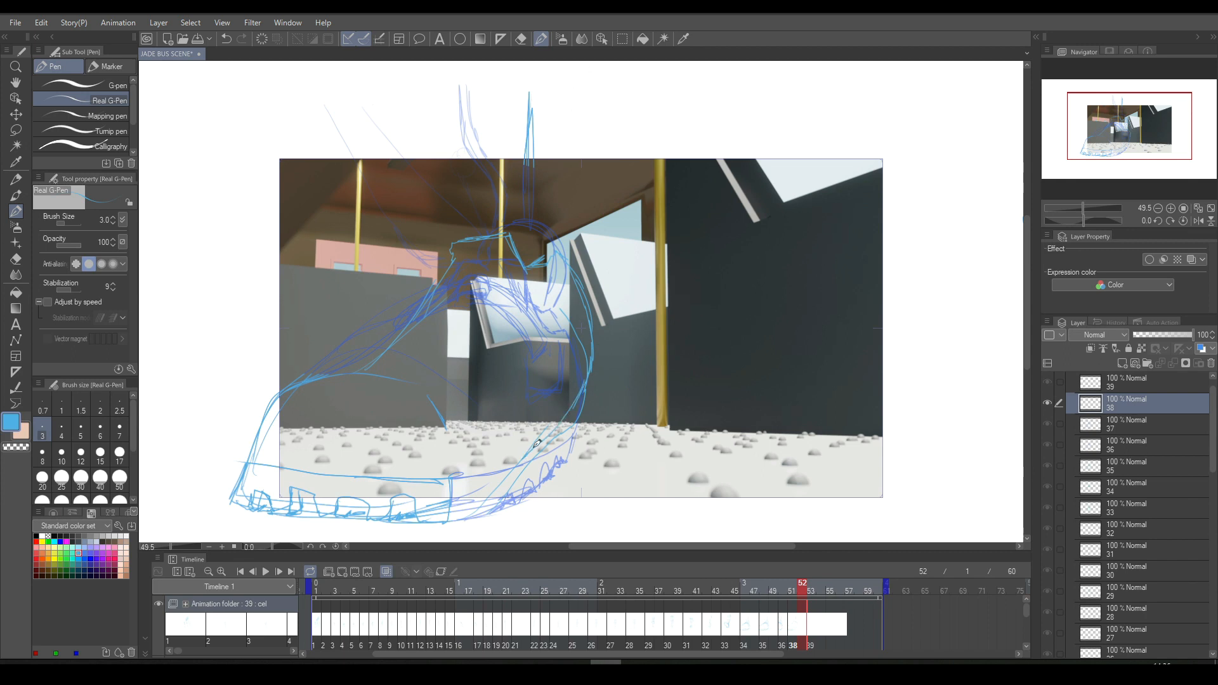
key("e")
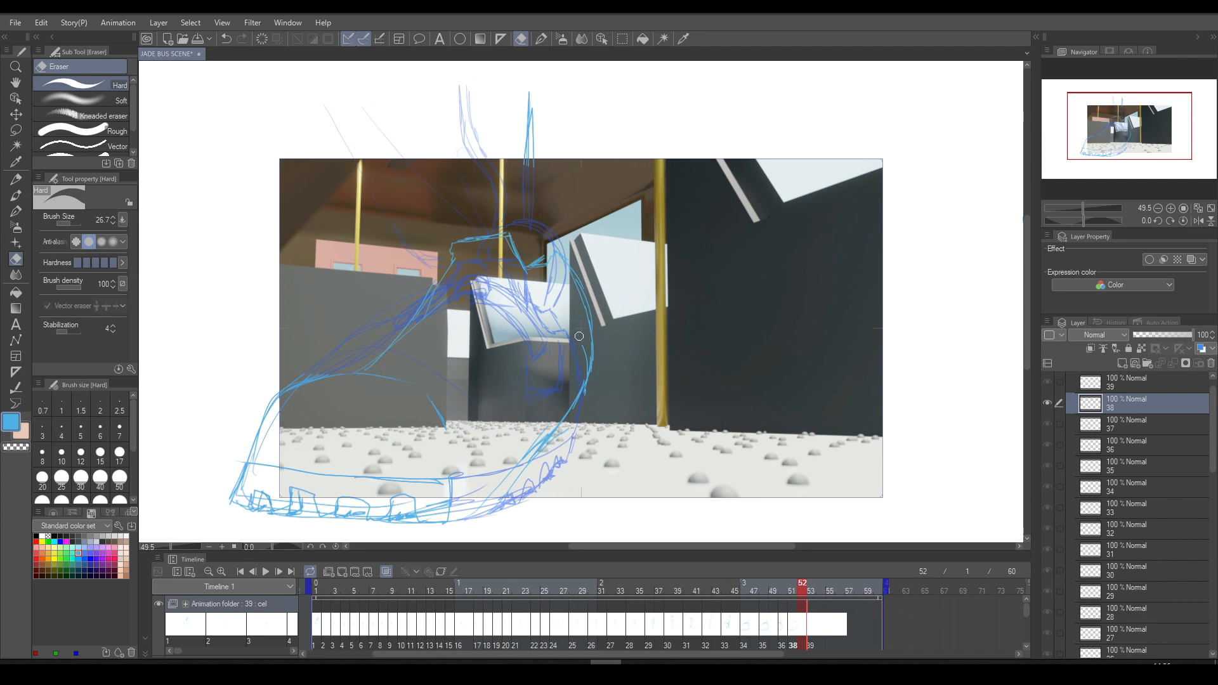
key("Left")
key("Left")
key("Right")
key("Left")
key("Right")
key("Left")
key("Right")
key("p")
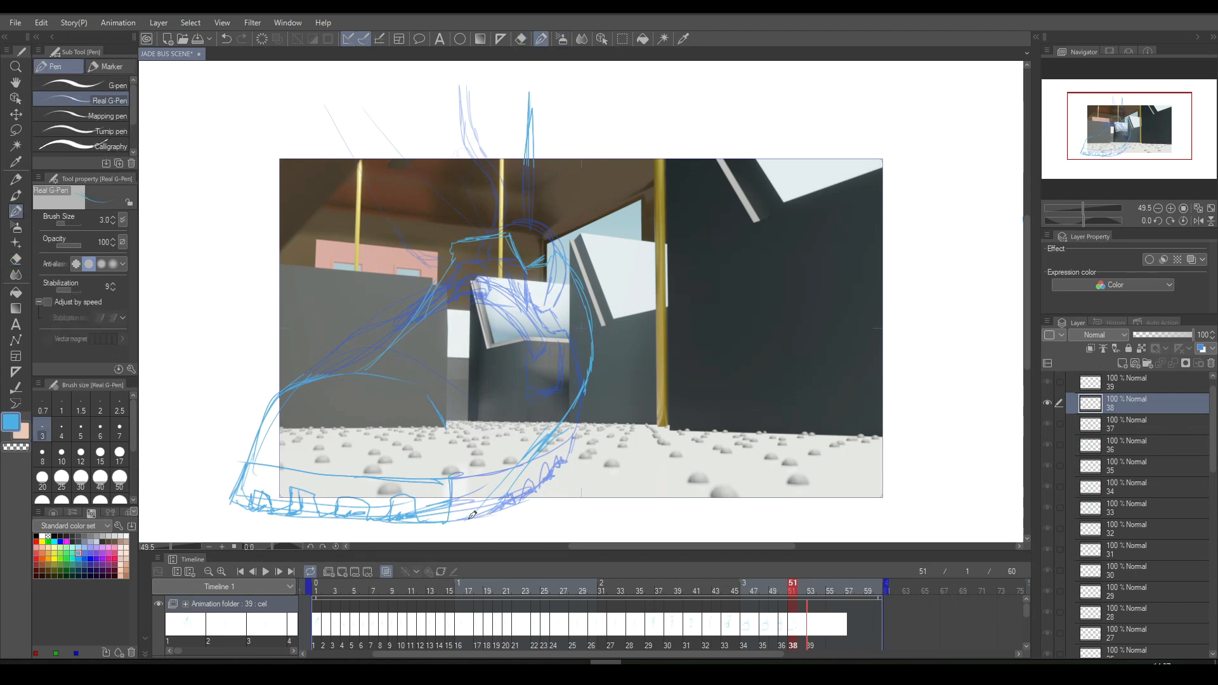
- Try sketching the heel's lower edge and sole treads on cel 38, flipping back to cel 36 to check the motion
mouse_move(476, 512)
left_mouse_down()
mouse_move(524, 495)
mouse_move(495, 481)
mouse_move(490, 491)
mouse_move(497, 479)
mouse_move(510, 506)
mouse_move(578, 428)
left_mouse_up()
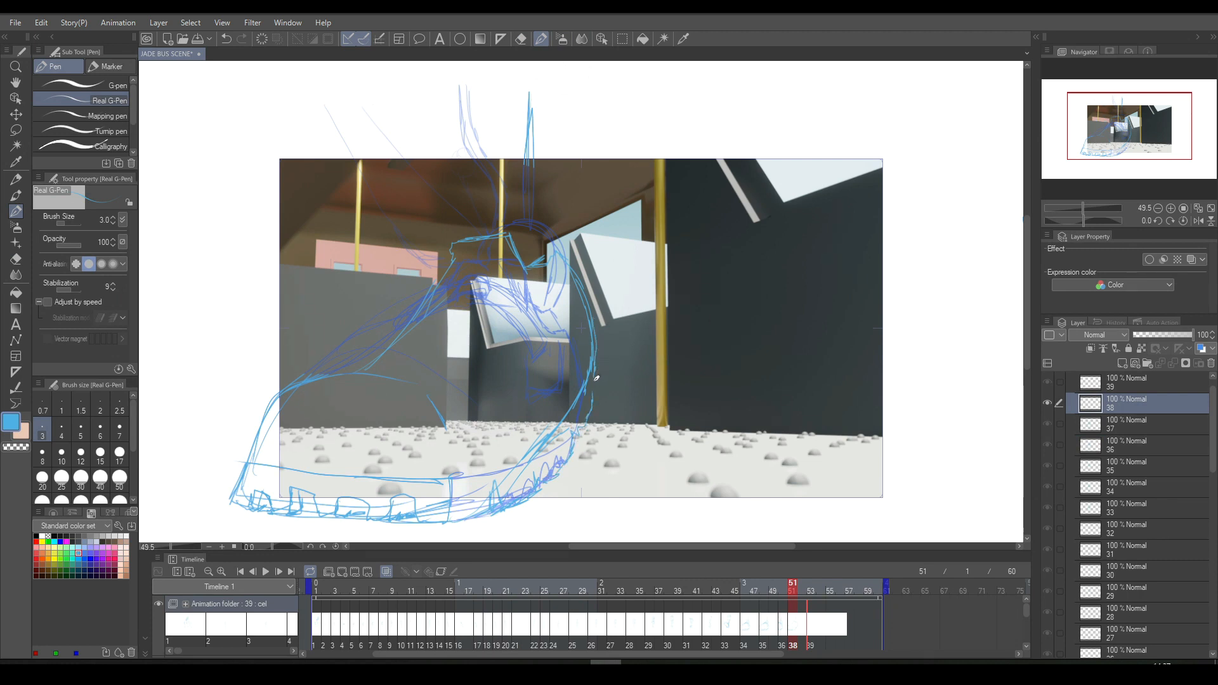
key("Left")
key("Right")
key("Left")
key("Right")
key("Left")
key("Right")
key("Left")
key("Right")
key("Left")
key("Left")
key("Right")
key("Right")
key("Left")
key("Right")
key("Left")
key("Right")
key("Left")
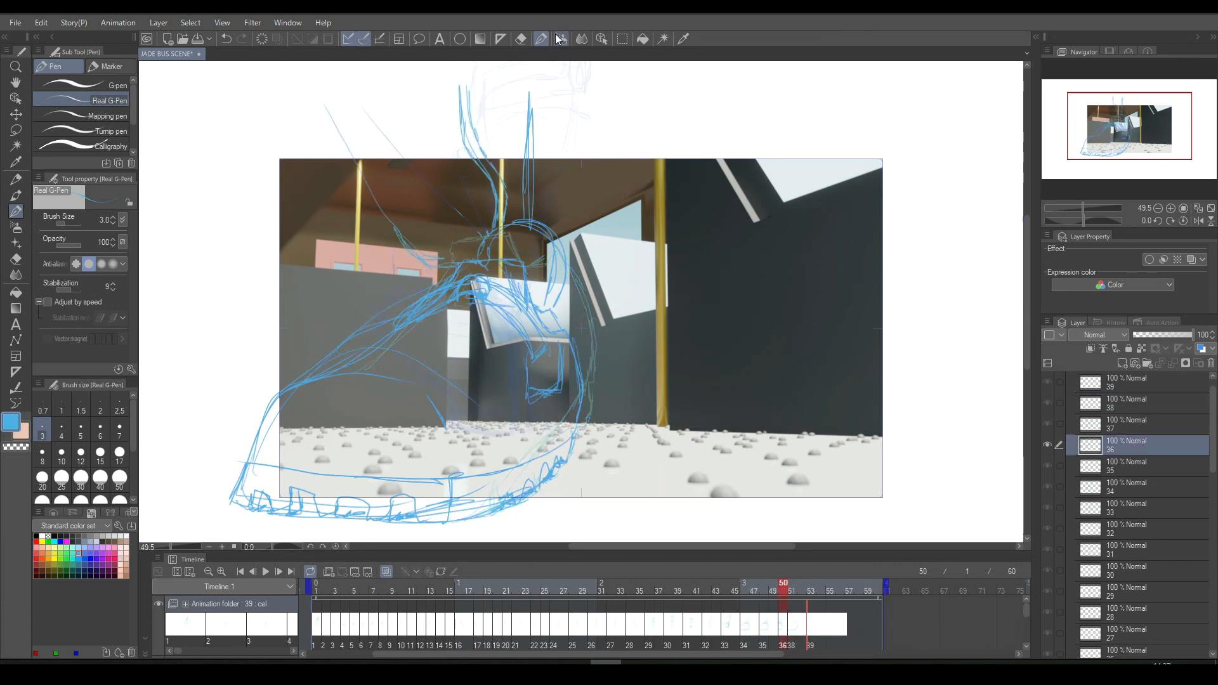
- Examine how the shoe shifts between the cels on frames 49 to 51
left_click(519, 39)
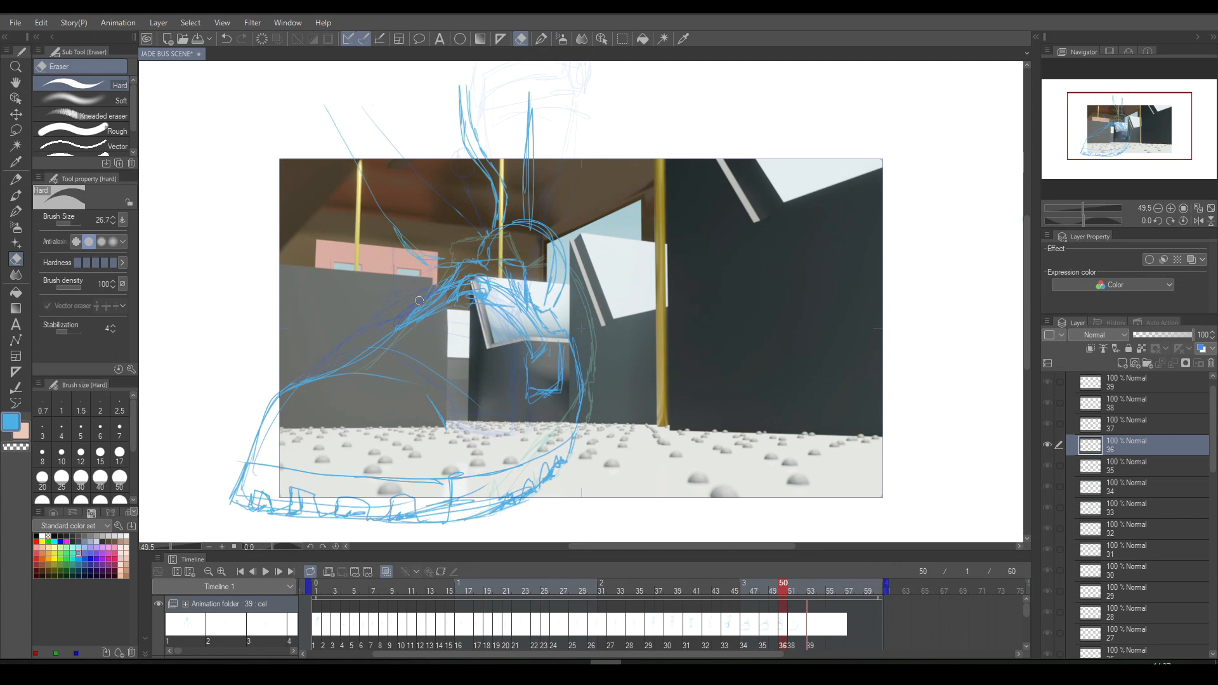
key("Right")
key("Left")
key("Right")
key("Left")
key("Right")
key("Left")
key("Right")
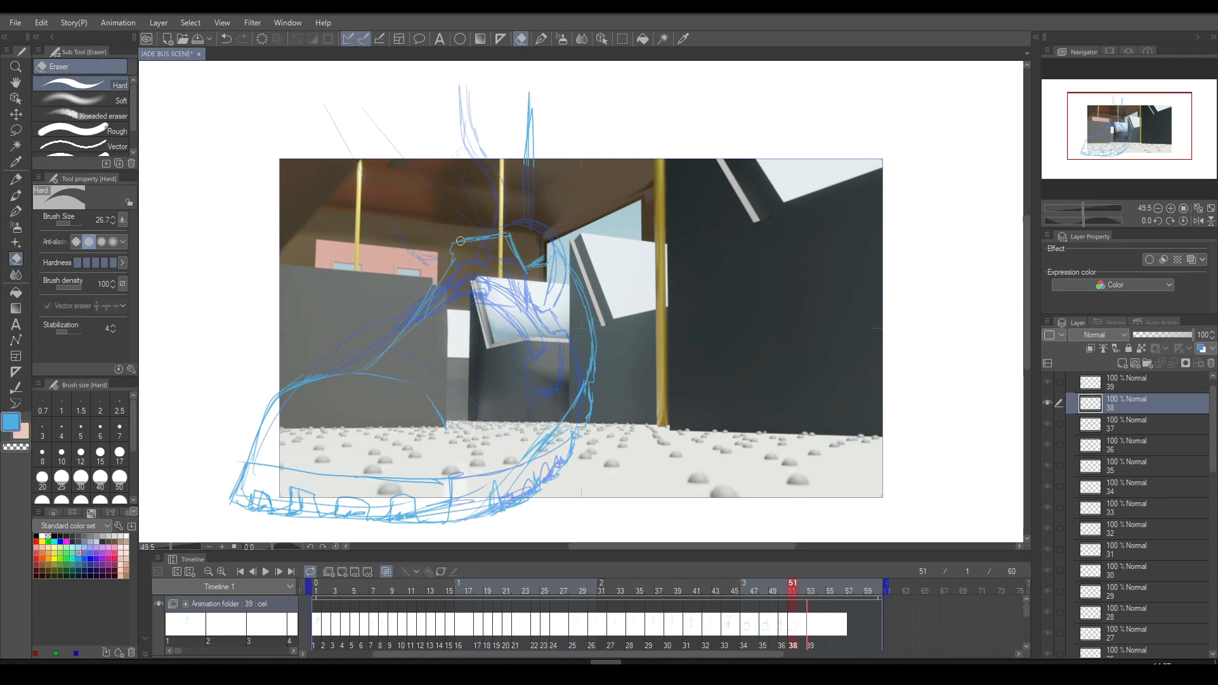
key("p")
key("Left")
key("Right")
key("Left")
key("Right")
key("Left")
key("Right")
key("Left")
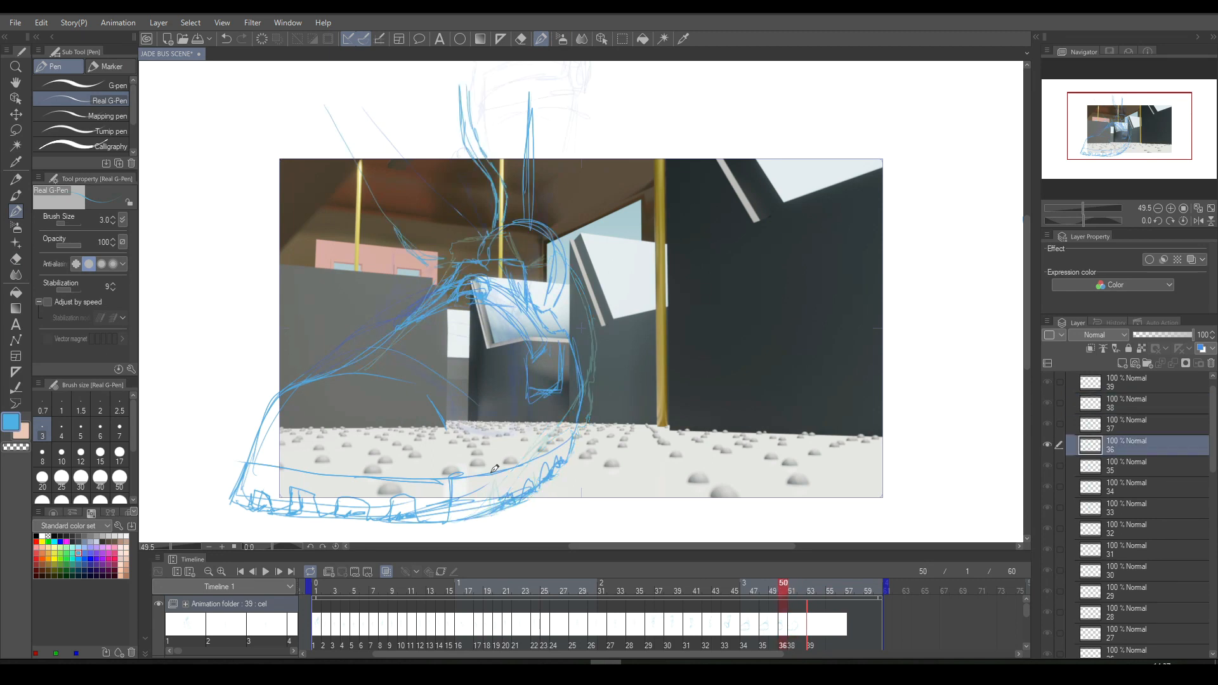
key("Left")
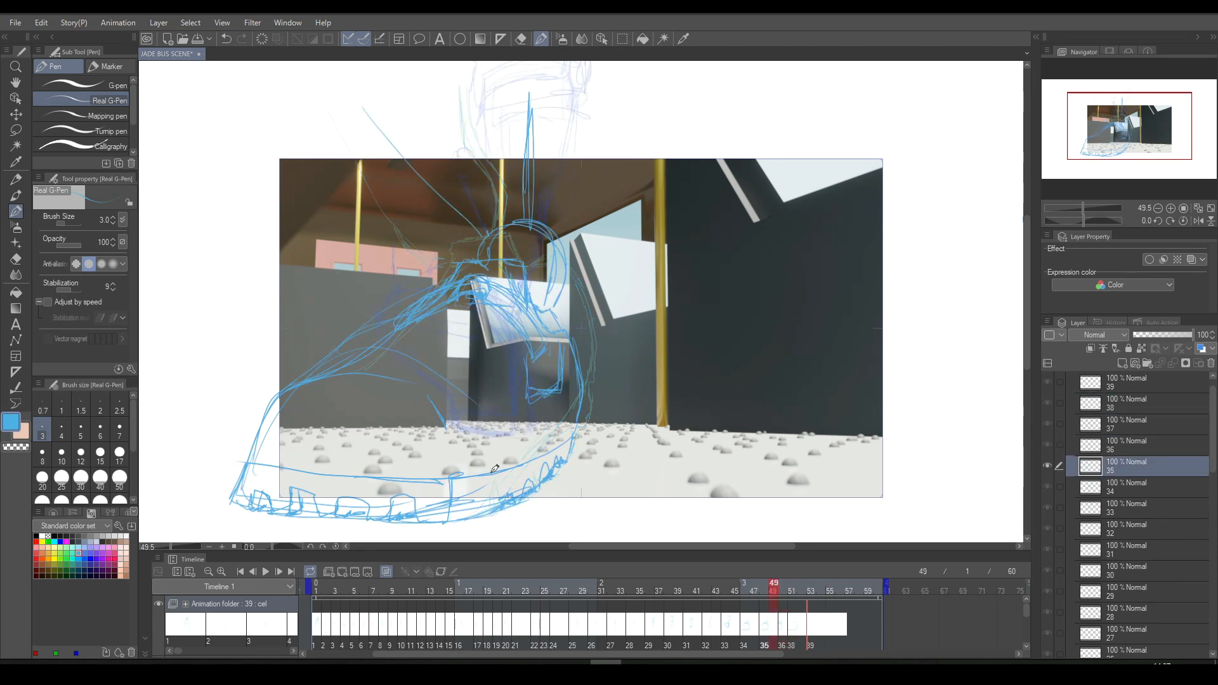
key("Right")
key("Right")
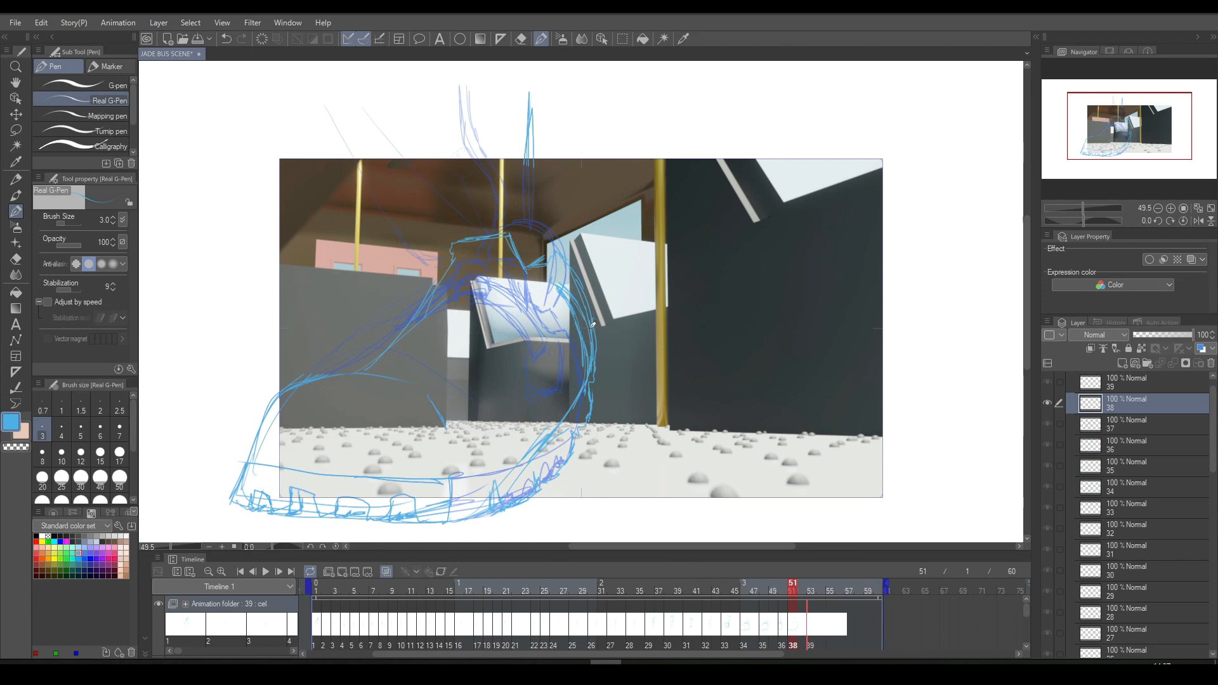
- Undo the last heel stroke on cel 38 and try a tighter back curve with its outer line erased
key("ctrl+z")
left_click_drag(592, 371, 563, 299)
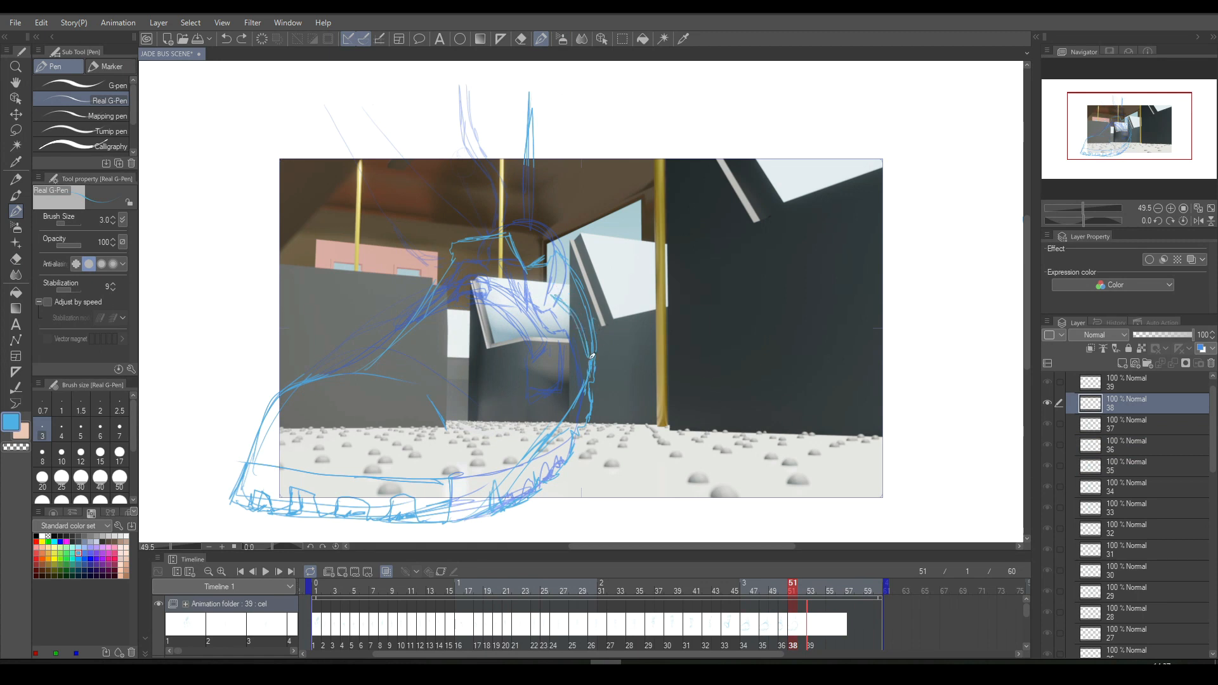
left_click(521, 39)
mouse_move(566, 262)
left_mouse_down()
mouse_move(587, 306)
mouse_move(598, 387)
left_mouse_up()
key("Left")
key("Right")
key("Left")
key("Right")
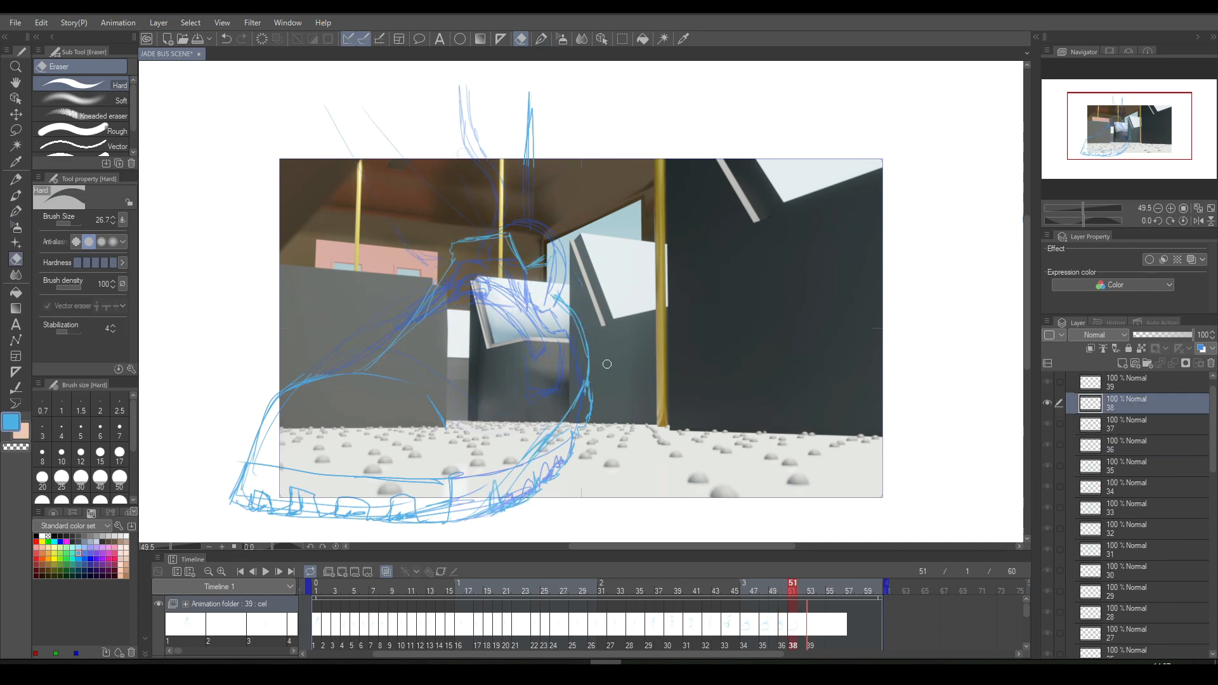
key("Left")
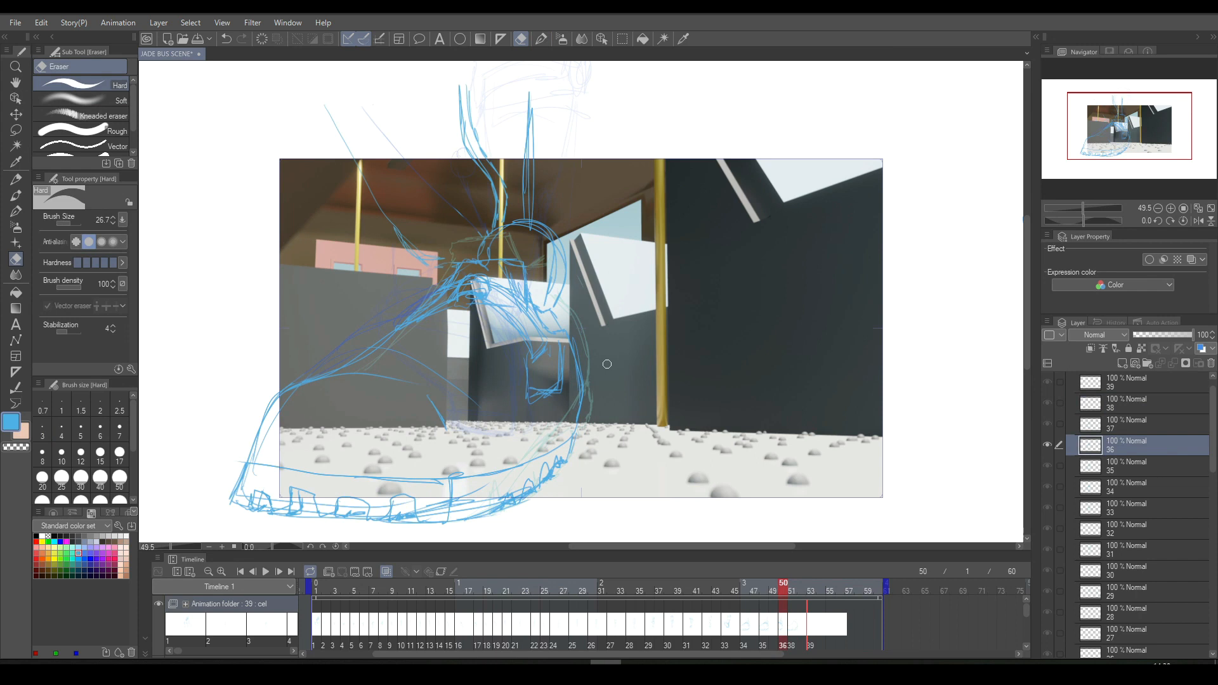
key("Right")
- Lasso the redrawn upper and heel on cel 38, delete those lines and clear the selection
left_click(623, 39)
mouse_move(361, 265)
left_mouse_down()
mouse_move(344, 313)
mouse_move(549, 442)
mouse_move(640, 229)
mouse_move(628, 207)
left_mouse_up()
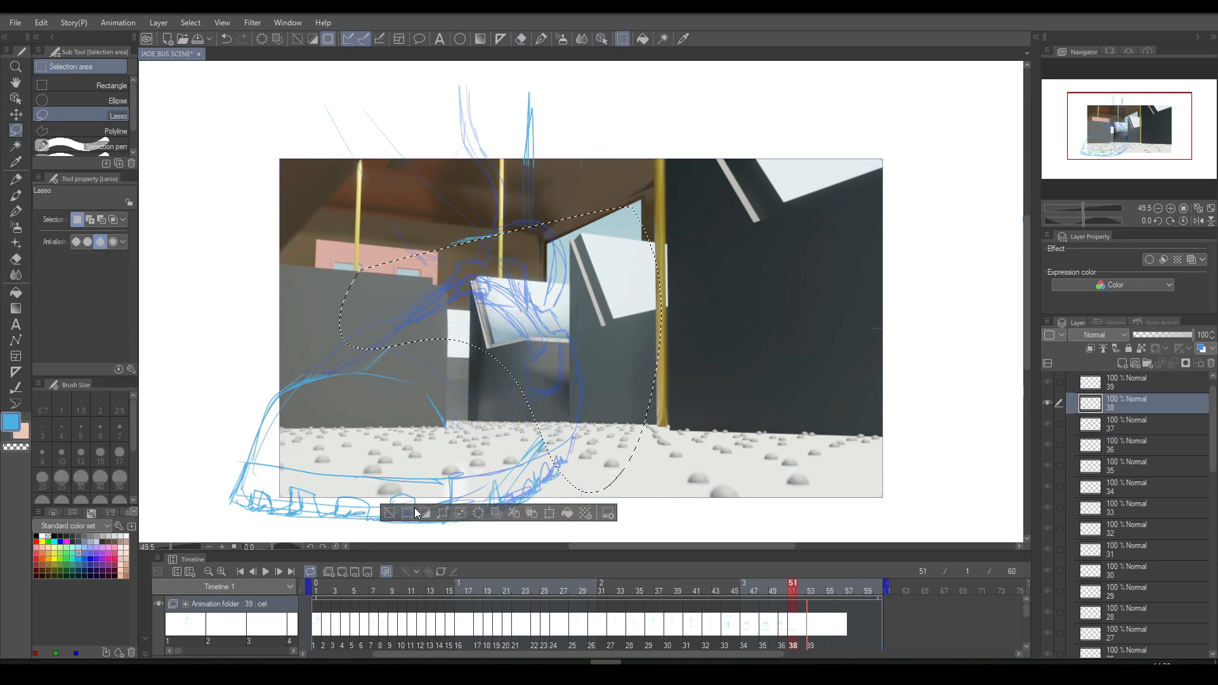
left_click(389, 513)
key("Left")
key("Right")
key("Left")
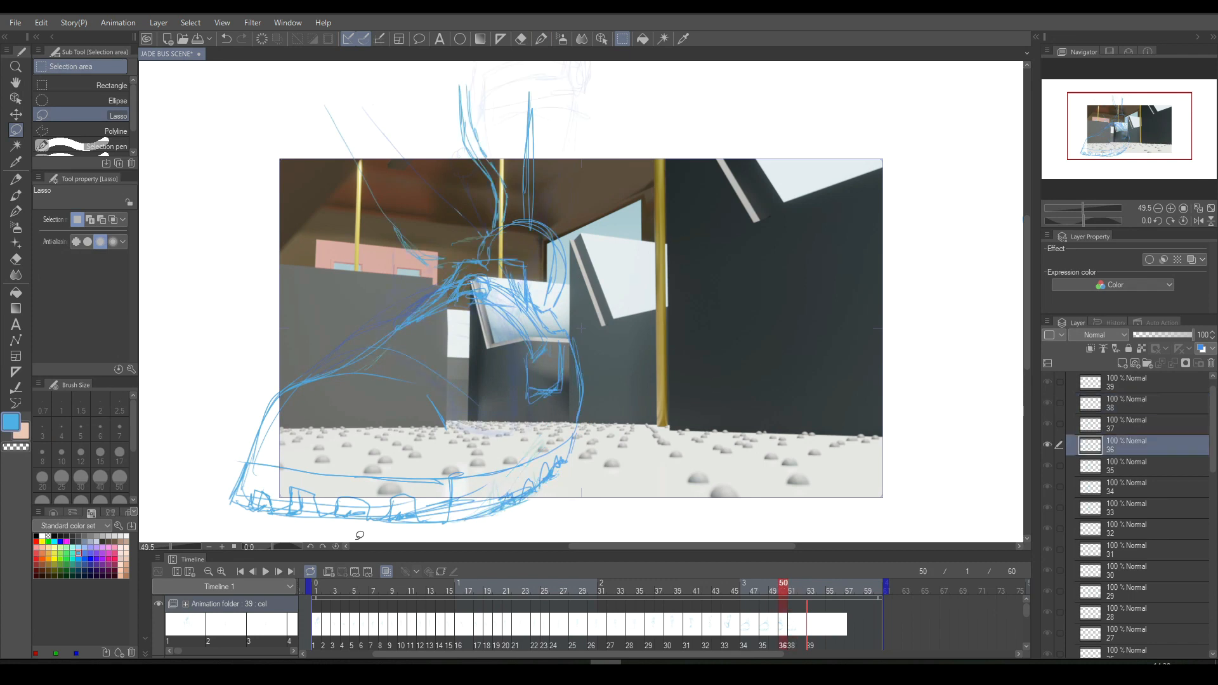
key("Right")
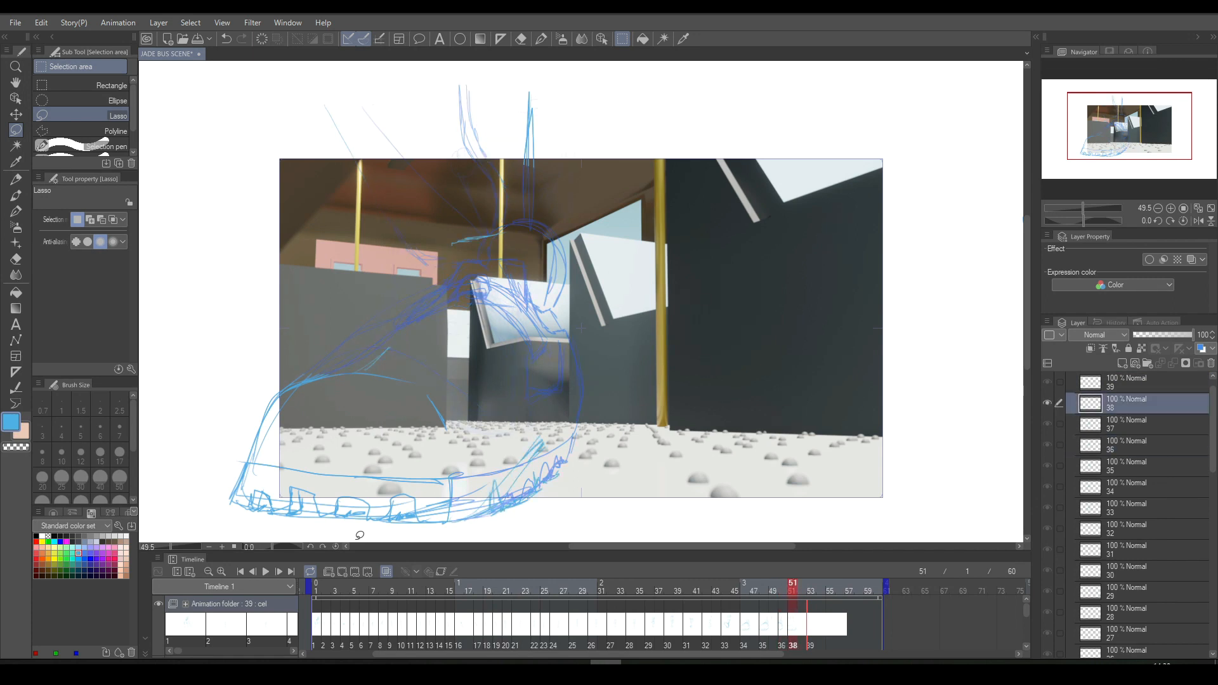
- Undo all the redrawing on cel 38 back to its original complete shoe drawing
key("ctrl+z")
key("ctrl+z")
key("ctrl+z")
key("ctrl+z")
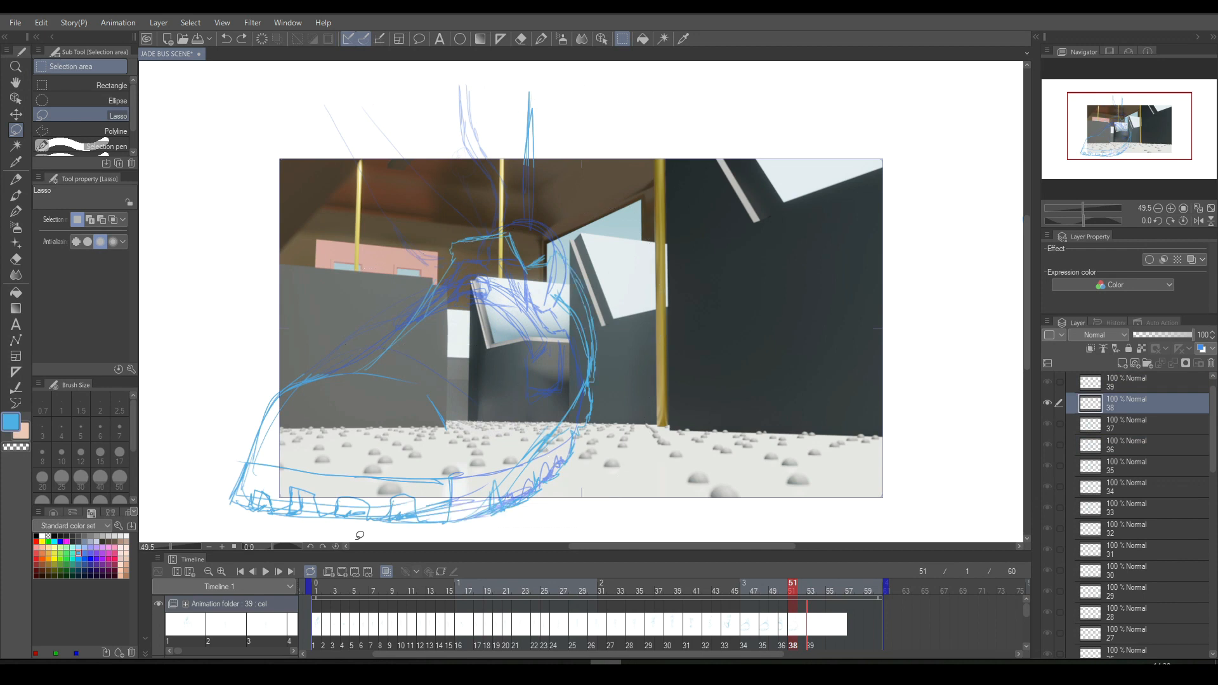
key("ctrl+z")
key("ctrl+z")
key("ctrl+z")
key("ctrl+z")
key("ctrl+z")
key("ctrl+z")
key("ctrl+z")
key("ctrl+z")
key("ctrl+z")
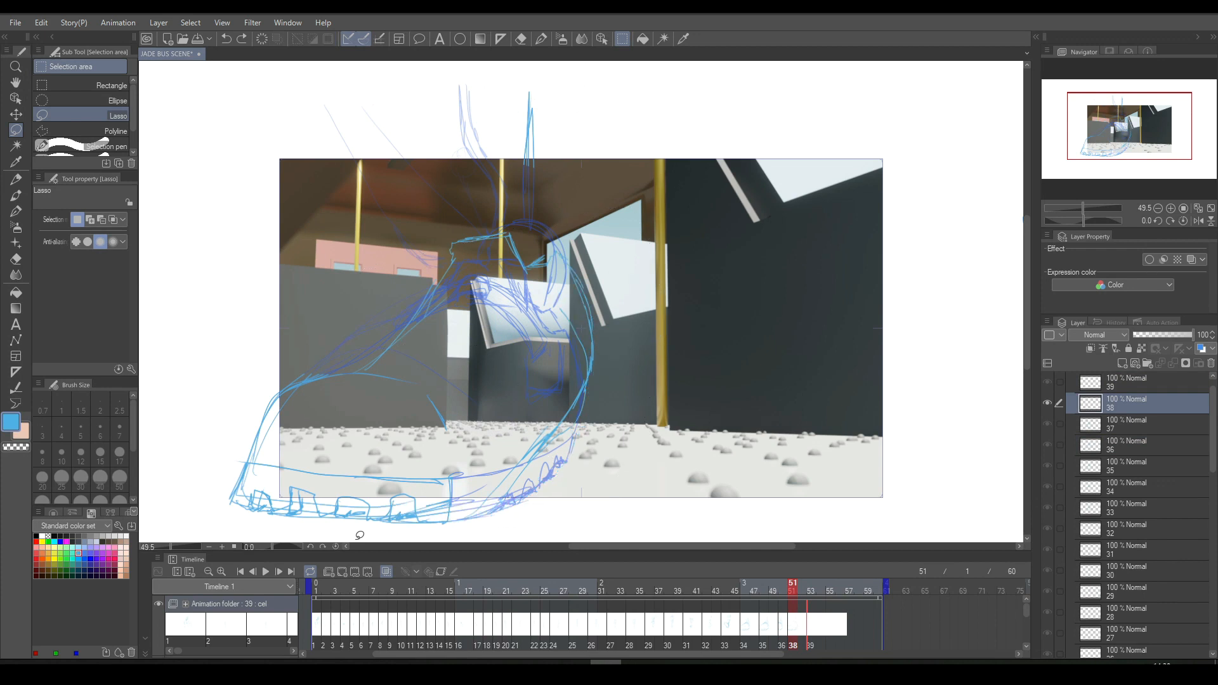
key("ctrl+z")
key("ctrl+z")
key("ctrl+z")
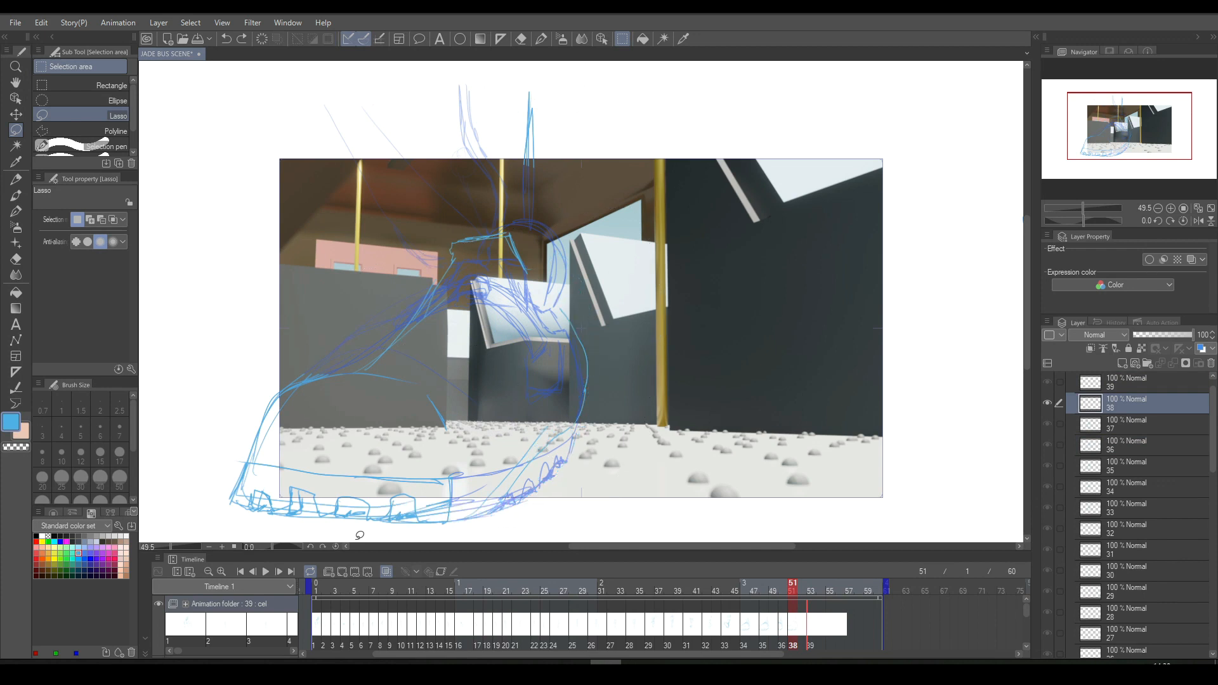
key("ctrl+z")
key("ctrl+z")
key("ctrl+z")
key("ctrl+z")
key("ctrl+z")
key("ctrl+z")
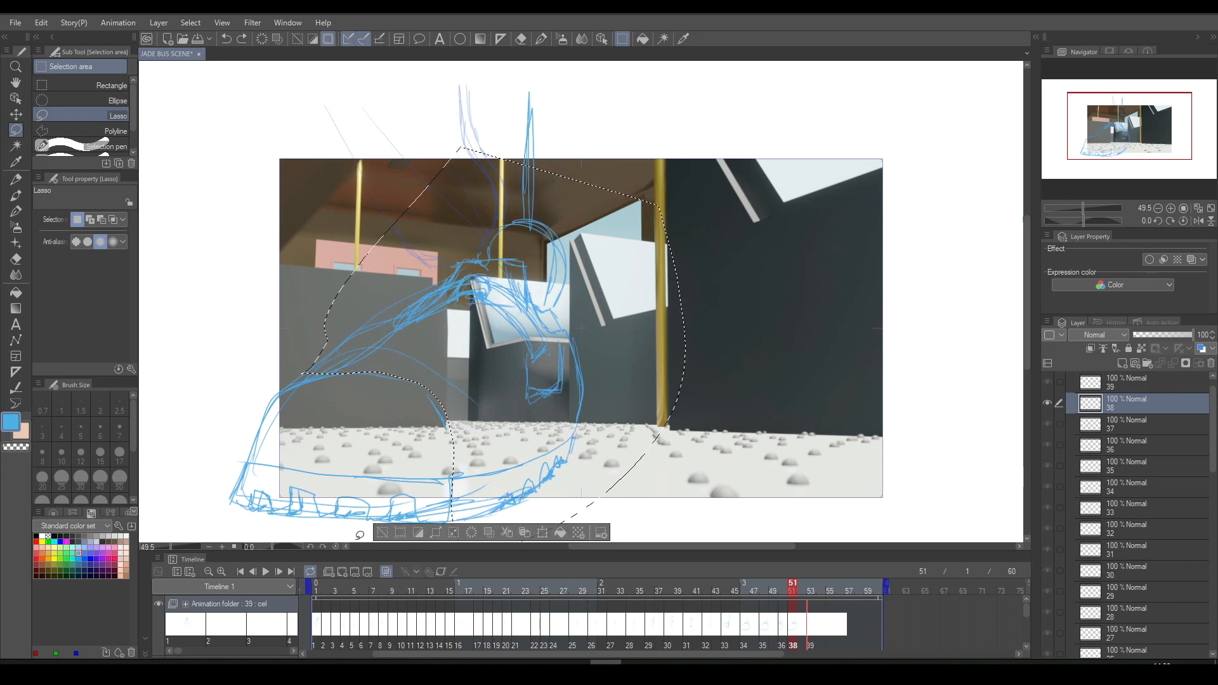
- Review the cels around frames 51 to 53, then undo the lasso selection and the addition of empty cel 39
left_click(814, 626)
left_click(796, 628)
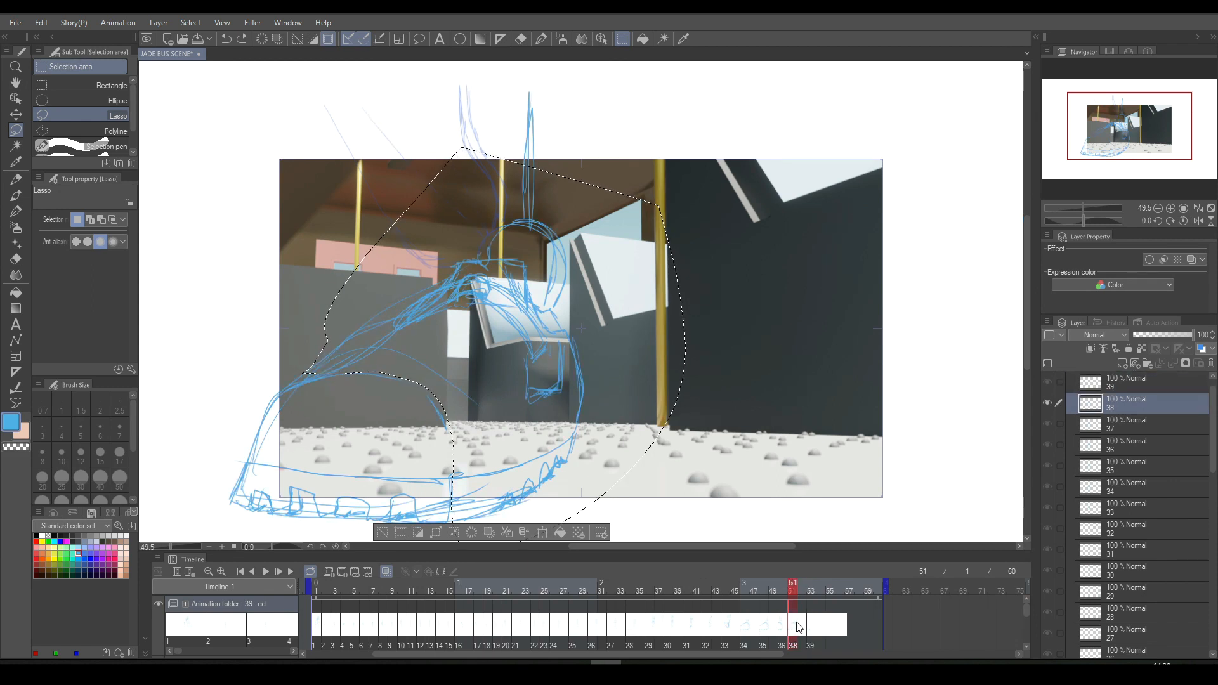
key("Left")
key("Left")
key("Right")
key("Right")
key("Right")
key("Right")
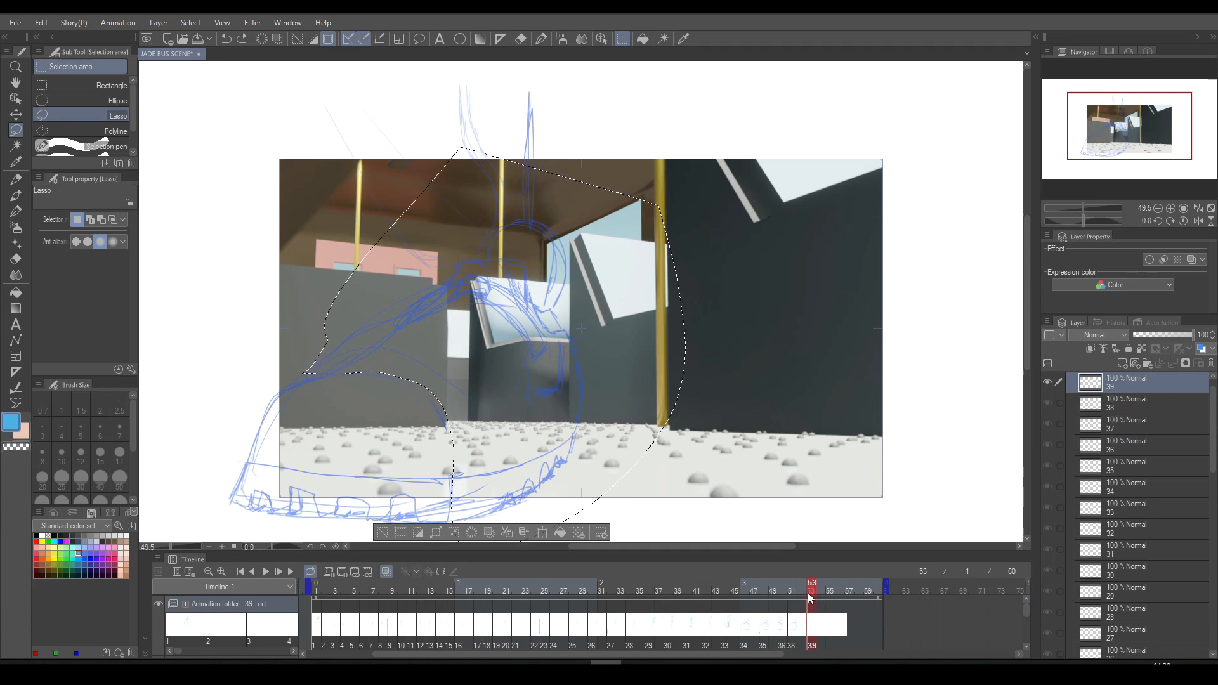
key("ctrl+d")
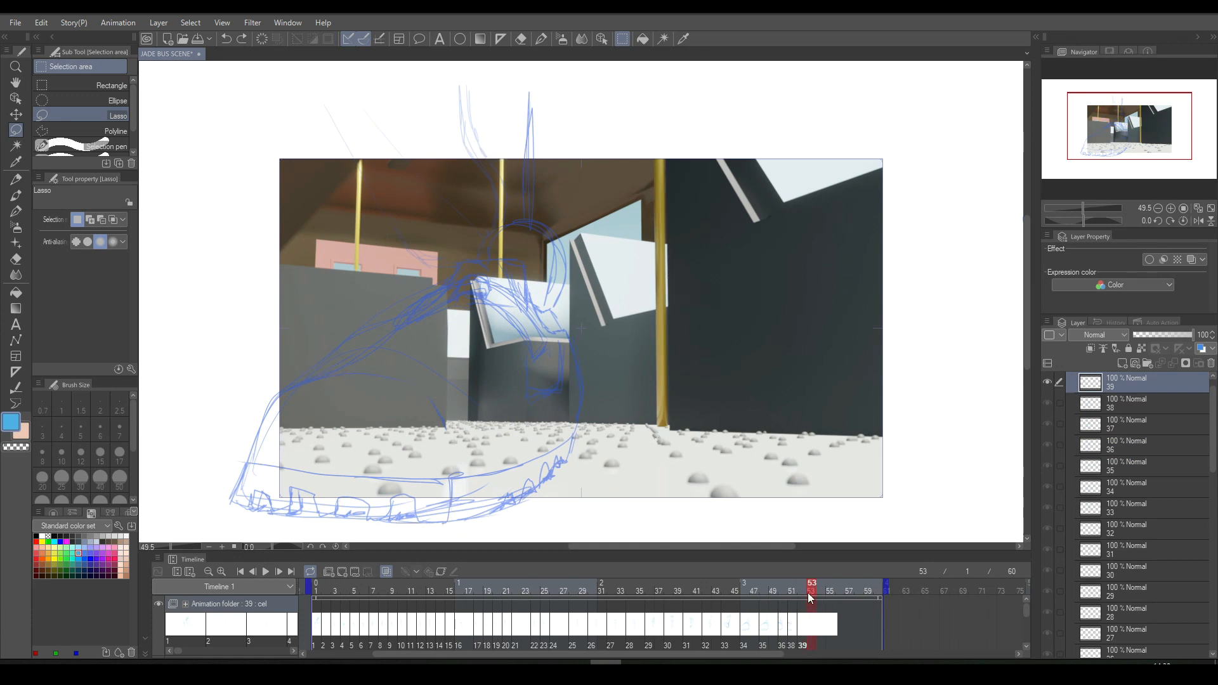
key("ctrl+z")
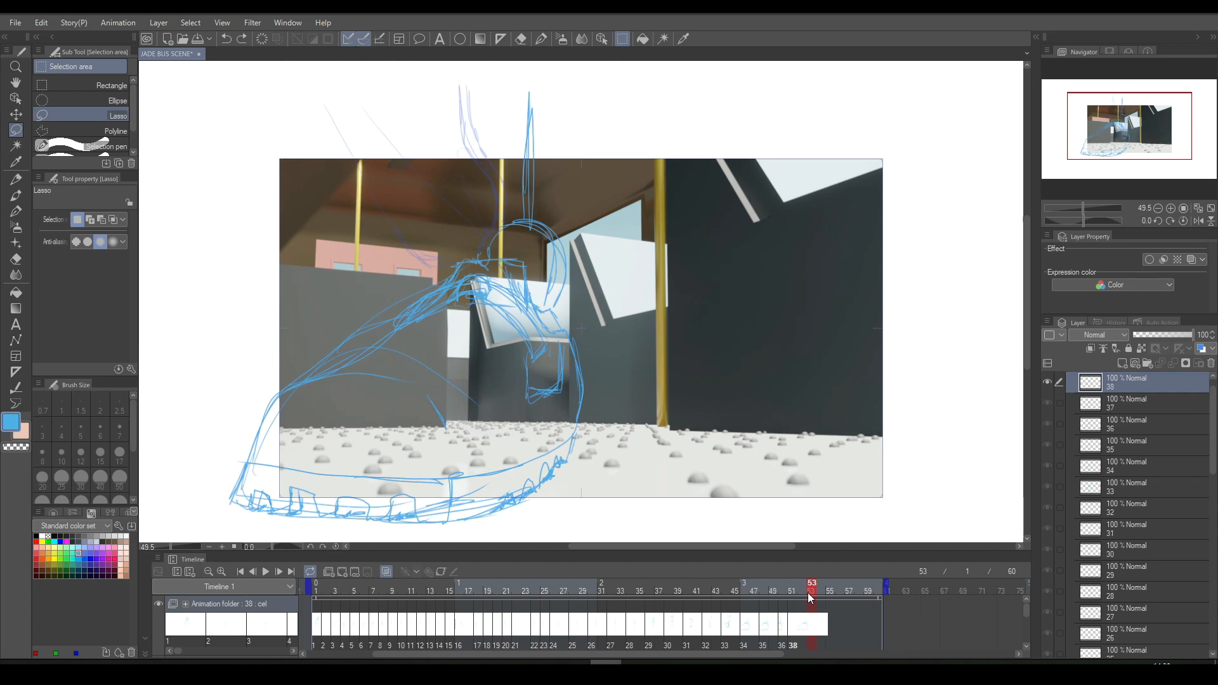
- Duplicate the shoe drawing of cel 38 as cel 39 and assign it to frame 53
key("ctrl+y")
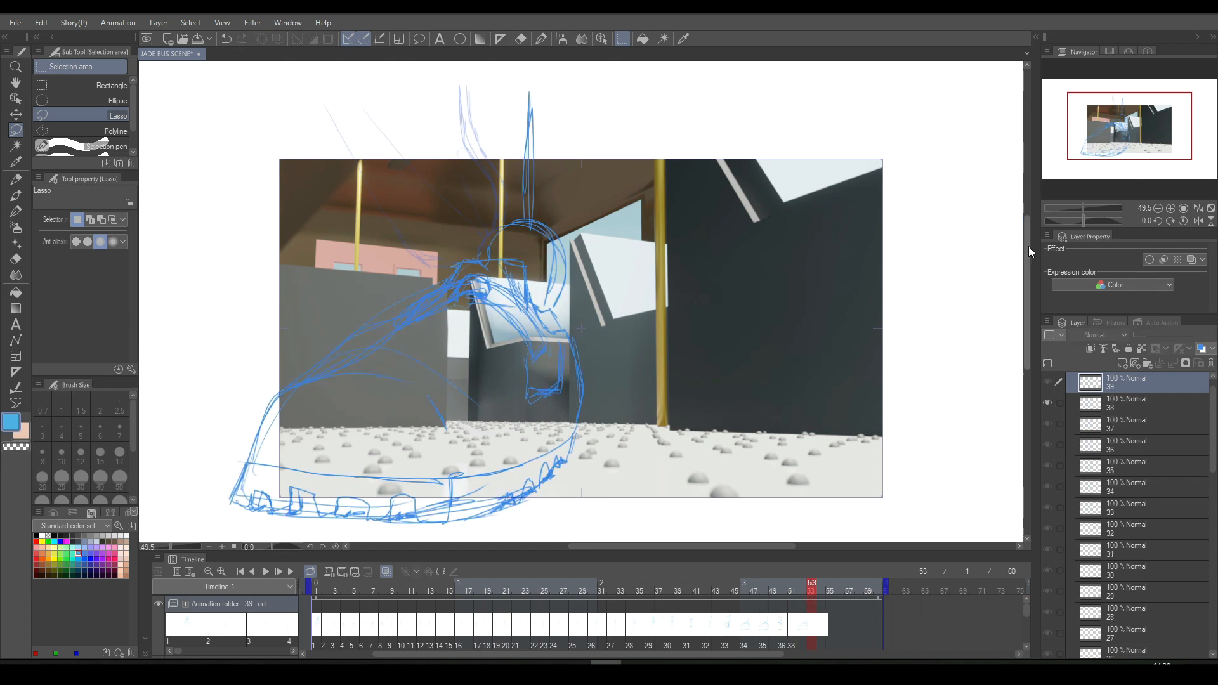
left_click(814, 626)
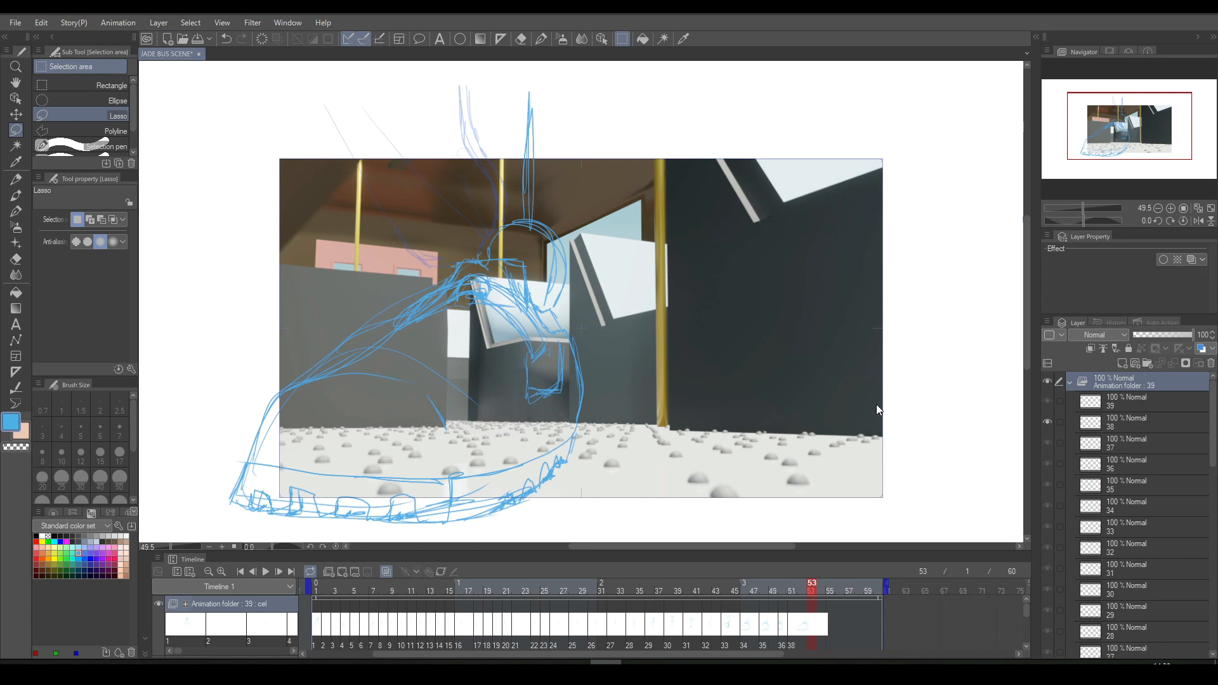
left_click(844, 562)
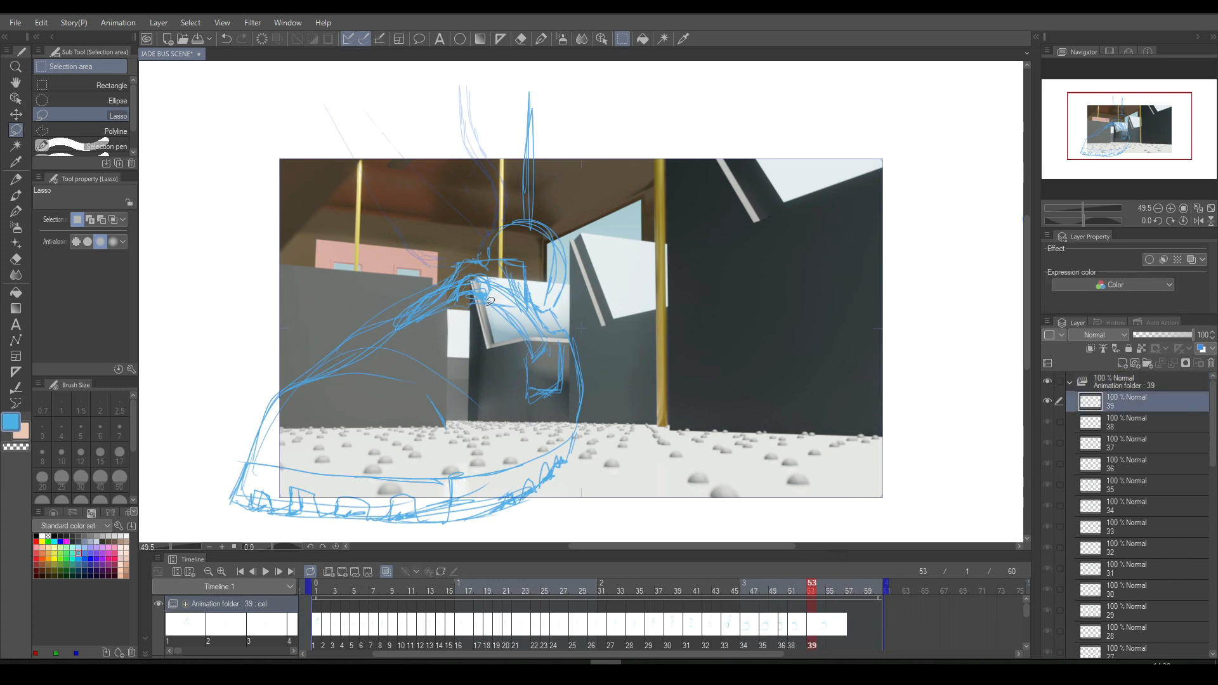
- Lasso the leg, upper and heel of the shoe on cel 39, delete those lines and clear the selection
mouse_move(292, 362)
left_mouse_down()
mouse_move(428, 388)
mouse_move(472, 472)
mouse_move(499, 480)
mouse_move(515, 508)
mouse_move(641, 429)
mouse_move(611, 82)
mouse_move(507, 71)
left_mouse_up()
left_click(464, 533)
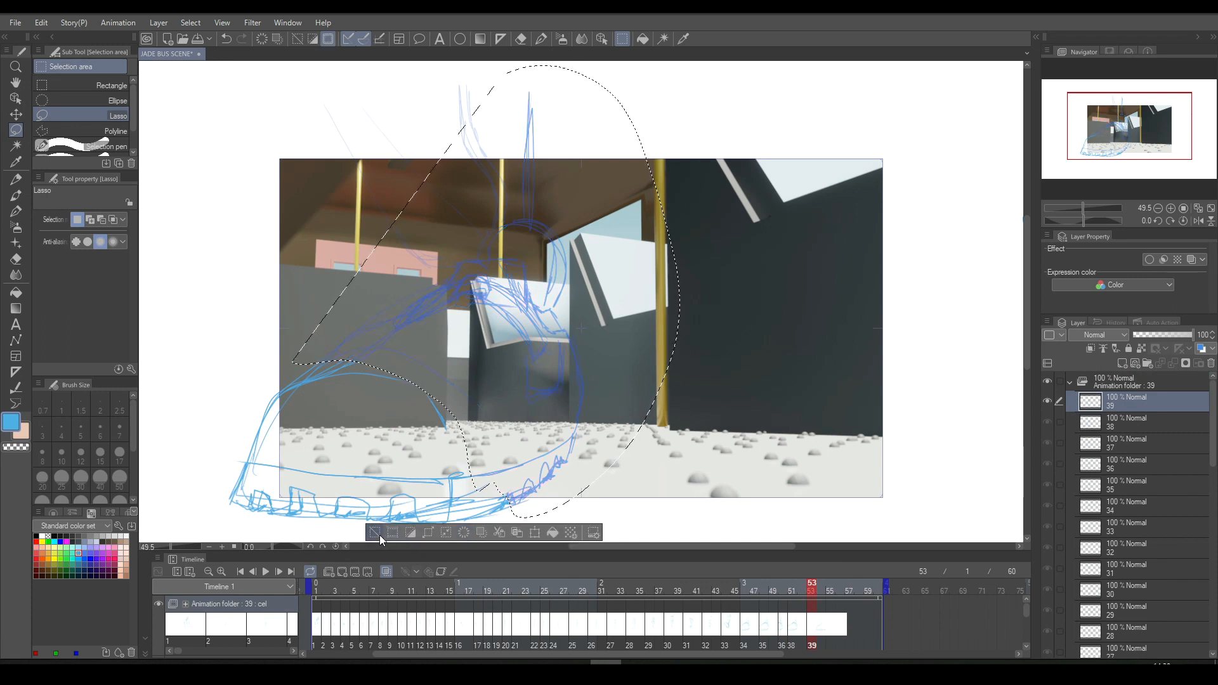
left_click(375, 532)
- Redraw the ankle opening and instep of the shoe on cel 39 with the pen, checking it against cel 38
left_click(541, 40)
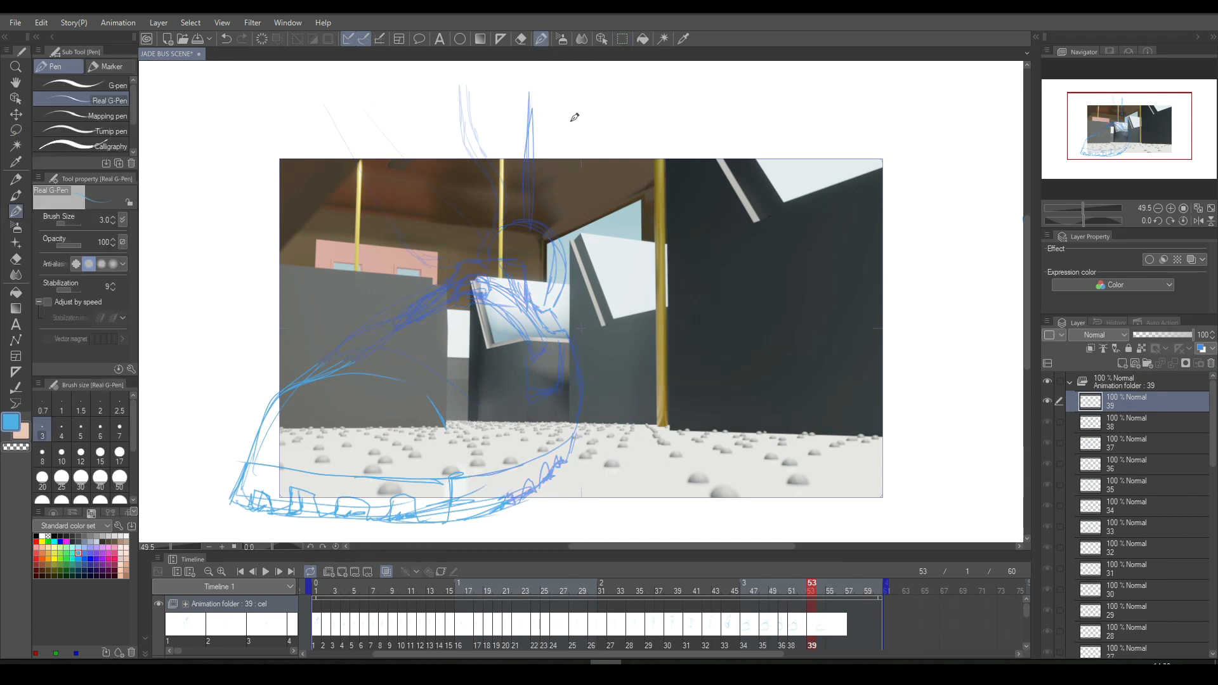
left_click_drag(547, 279, 502, 201)
mouse_move(523, 254)
left_mouse_down()
mouse_move(476, 253)
mouse_move(527, 249)
mouse_move(458, 252)
mouse_move(470, 228)
mouse_move(500, 233)
mouse_move(456, 248)
mouse_move(510, 245)
mouse_move(439, 243)
left_mouse_up()
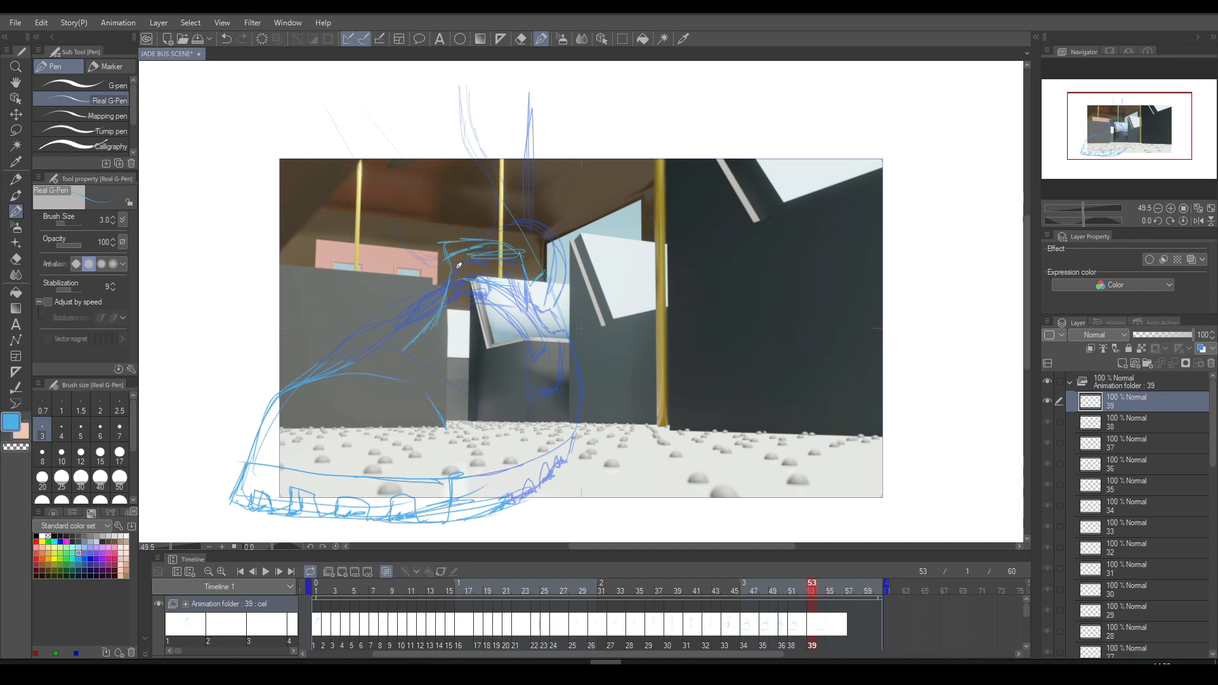
key("comma")
key("period")
key("comma")
key("period")
key("comma")
key("period")
- Erase the stray instep lines of the shoe on cel 38 and compare the result with cel 39
key("e")
key("comma")
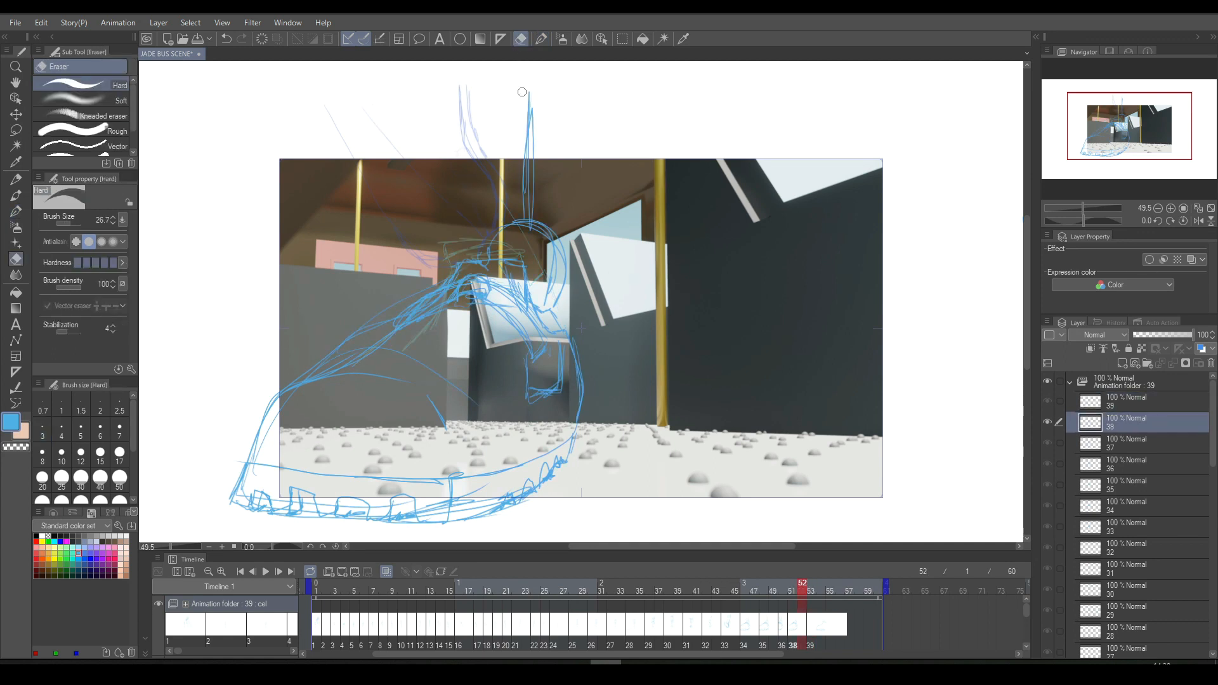
left_click_drag(389, 321, 437, 285)
key("period")
key("comma")
key("period")
key("comma")
key("period")
key("comma")
key("period")
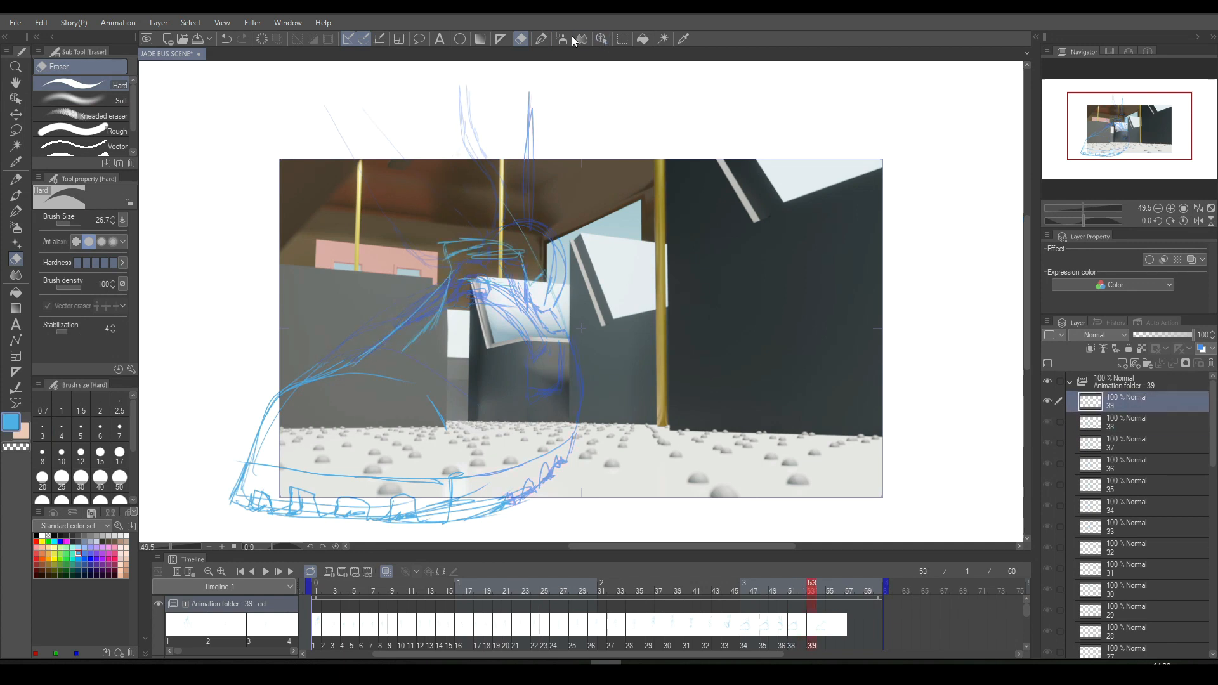
- Draw the back curve of the heel down toward the sole on cel 39, using cel 38 as reference
left_click(541, 38)
key("comma")
key("period")
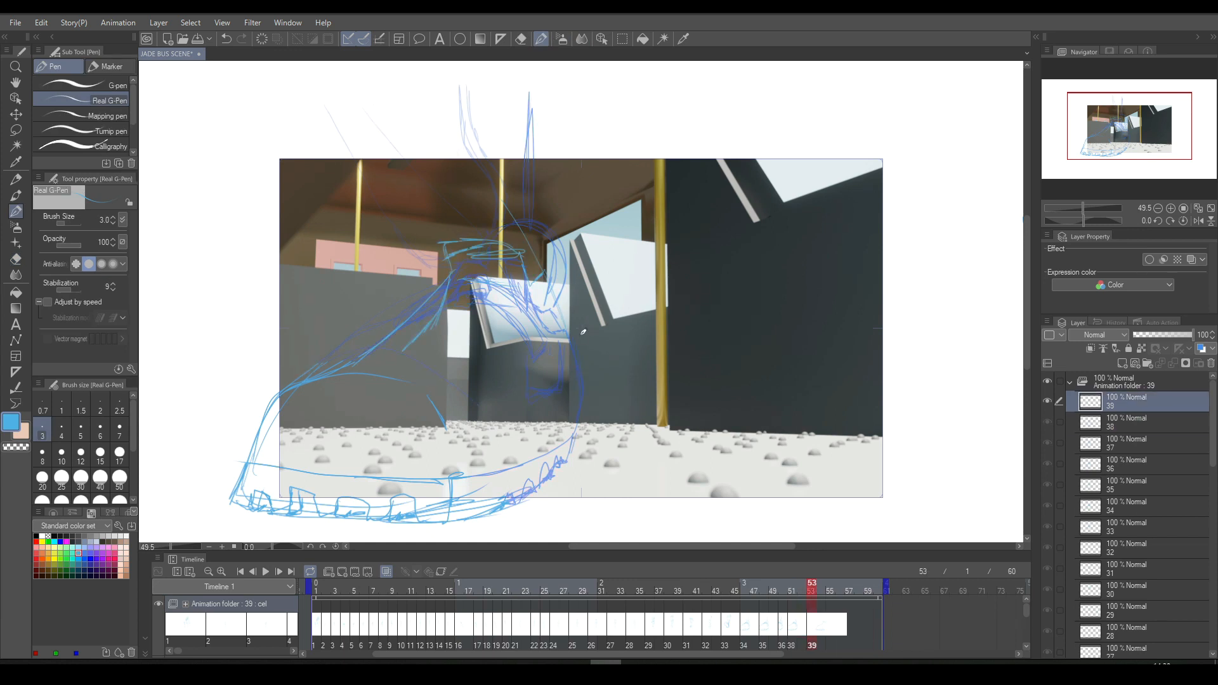
key("comma")
key("period")
left_click_drag(579, 371, 537, 452)
mouse_move(572, 406)
left_mouse_down()
mouse_move(537, 455)
mouse_move(558, 429)
mouse_move(538, 458)
mouse_move(571, 432)
mouse_move(555, 468)
mouse_move(587, 414)
mouse_move(578, 362)
left_mouse_up()
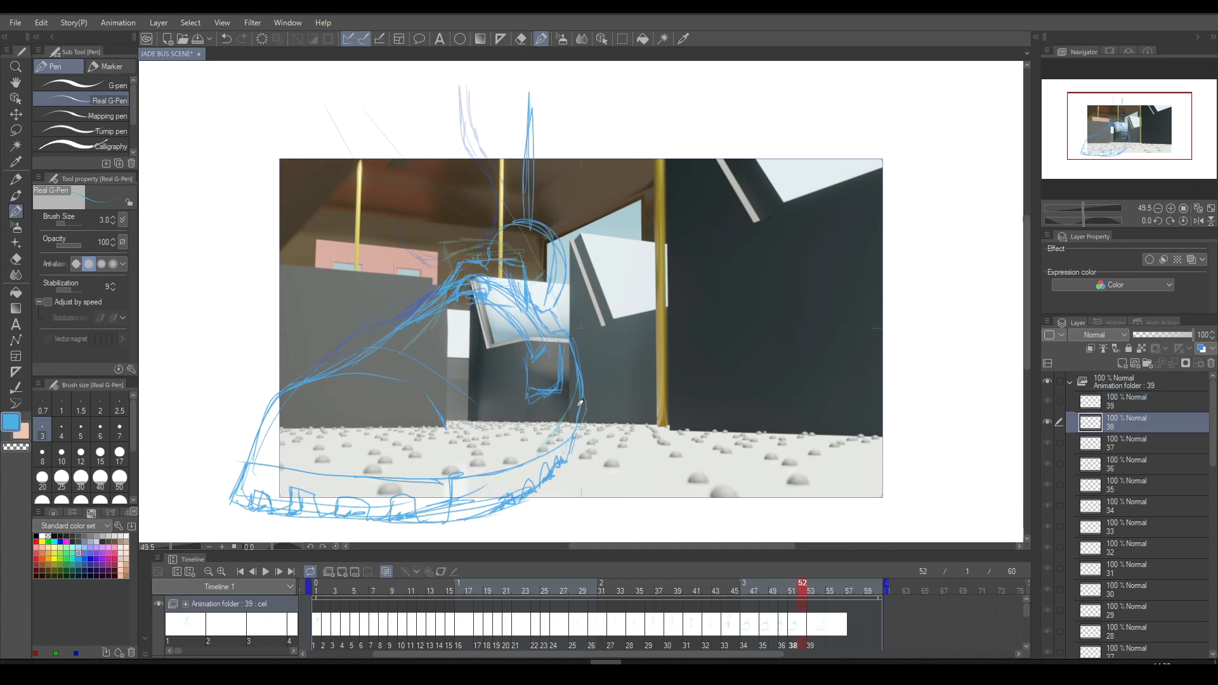
- Rework the lower heel line on cel 39, undoing unsatisfactory strokes and comparing against cel 38
key("ctrl+z")
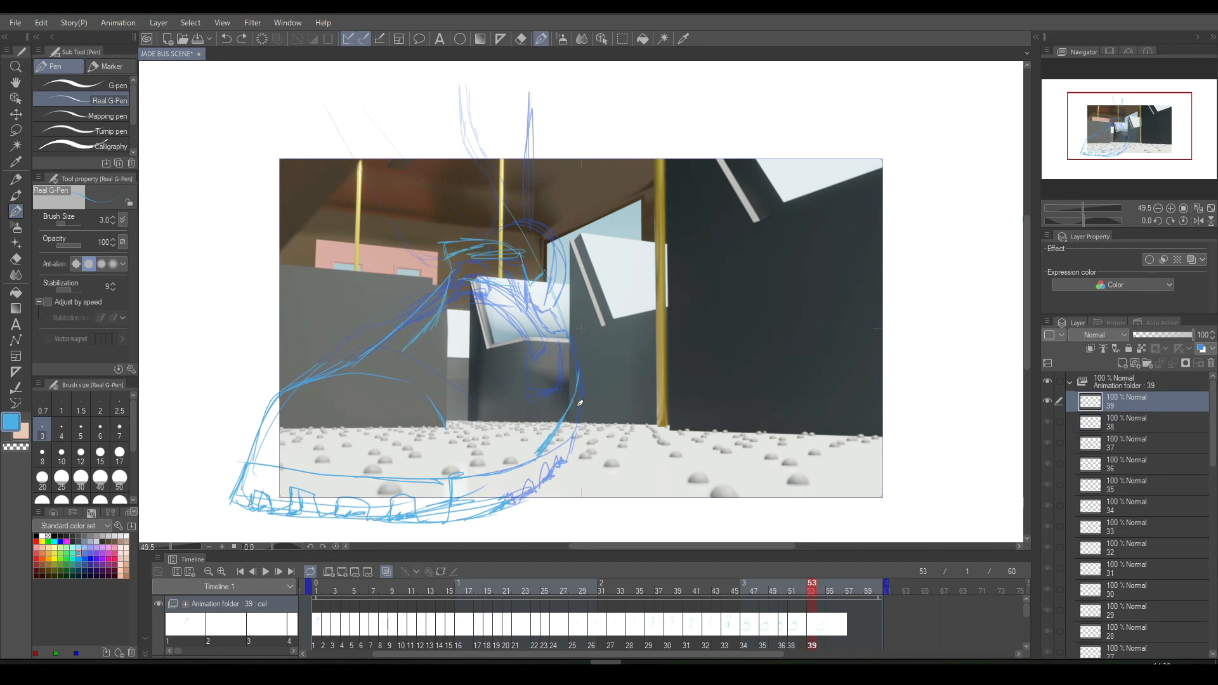
left_click_drag(579, 404, 575, 415)
key("Left")
key("Right")
key("ctrl+z")
key("Left")
key("Right")
key("Left")
key("Right")
left_click_drag(563, 436, 572, 420)
- Examine the shoe's movement between cels 38 and 39
key("Left")
key("Right")
key("Left")
key("Right")
key("Left")
key("Right")
key("Left")
key("Right")
key("Left")
key("Right")
- Assign a duplicate of cel 39 as cel 40 at frame 55, then lasso its upper shoe and drop the selection
left_click(831, 621)
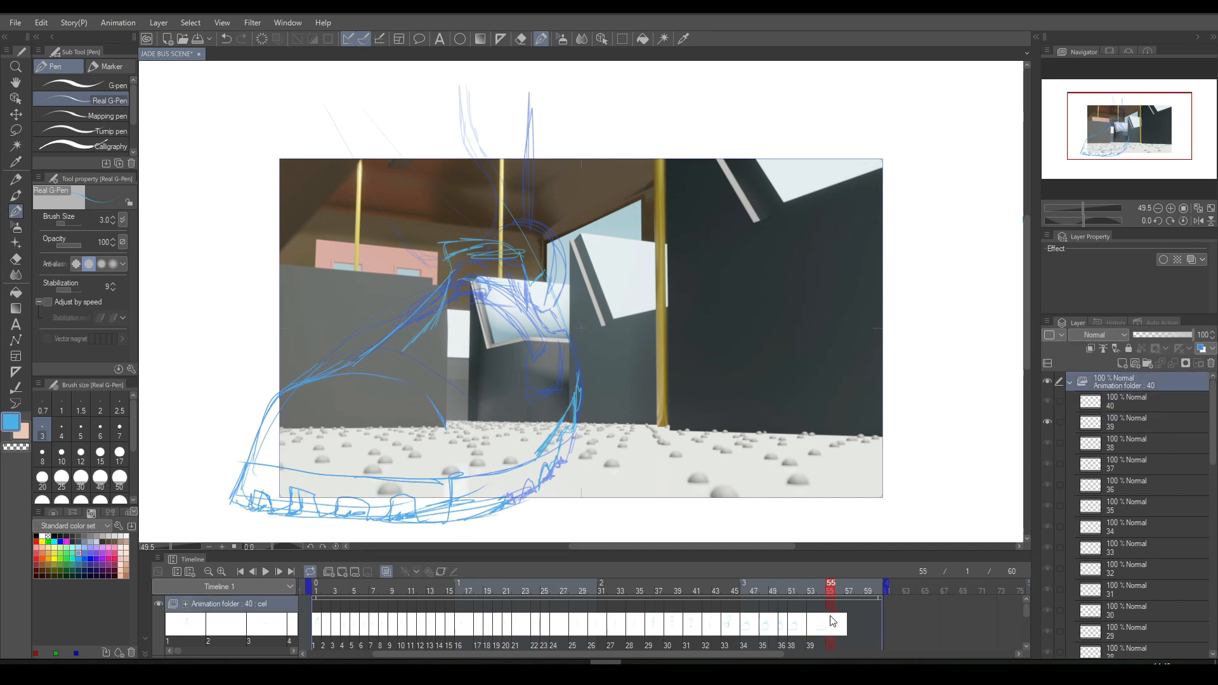
left_click(854, 562)
left_click(622, 39)
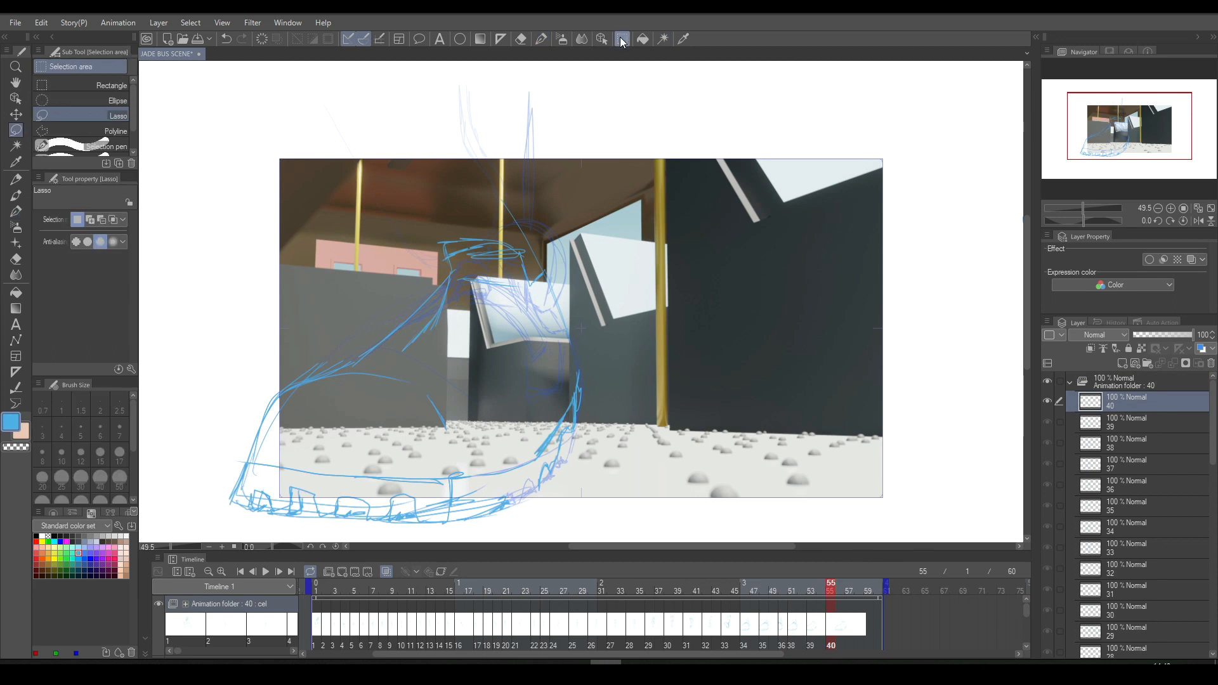
mouse_move(293, 353)
left_mouse_down()
mouse_move(398, 369)
mouse_move(447, 402)
mouse_move(520, 524)
mouse_move(577, 497)
mouse_move(641, 278)
mouse_move(436, 159)
left_mouse_up()
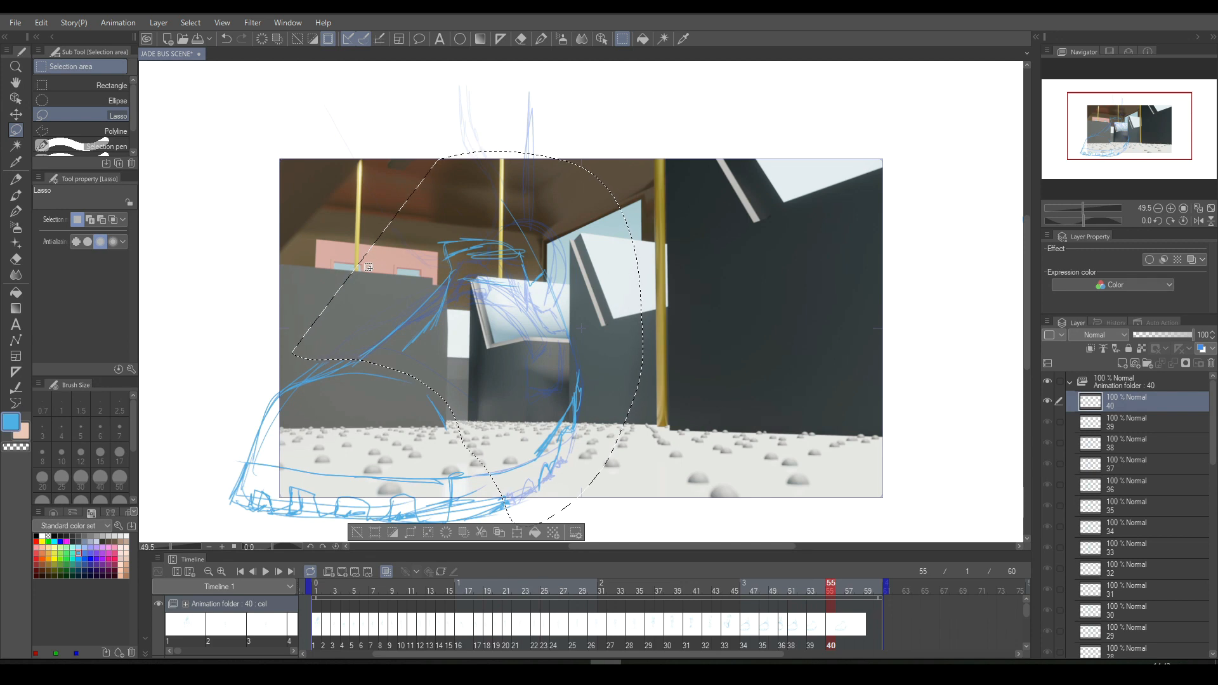
left_click(359, 529)
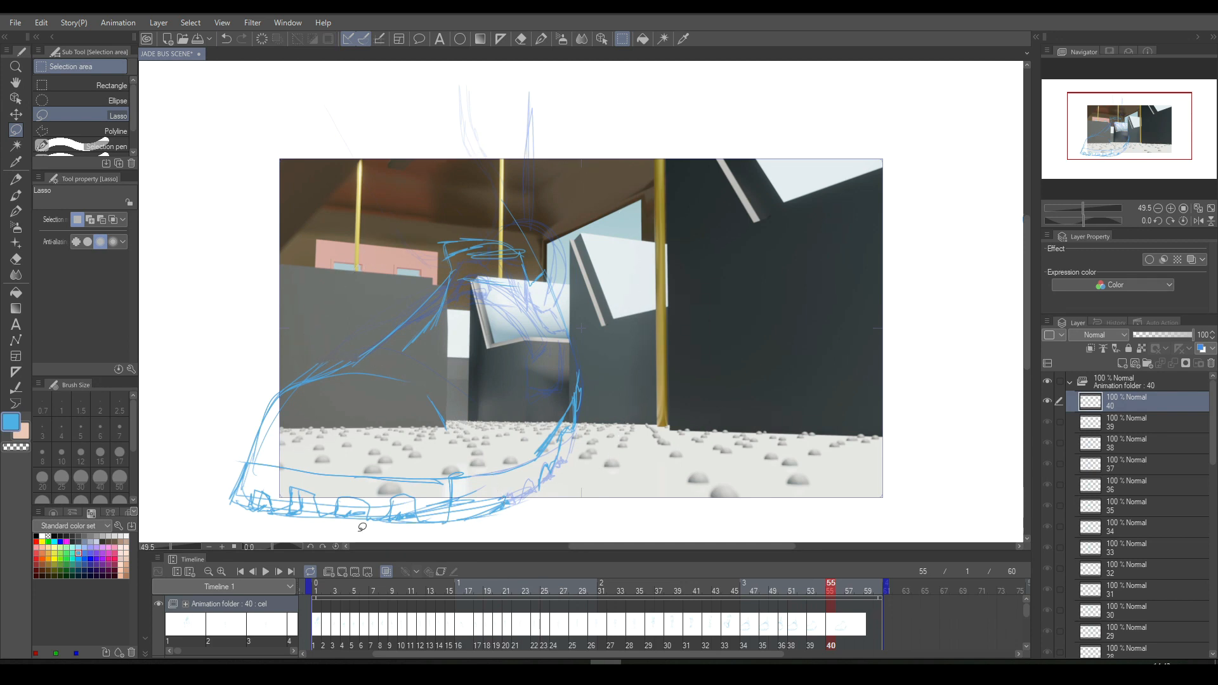
- Examine the shoe's movement by flipping repeatedly between cels 38, 39 and 40
scroll(513, 370, "down", 3)
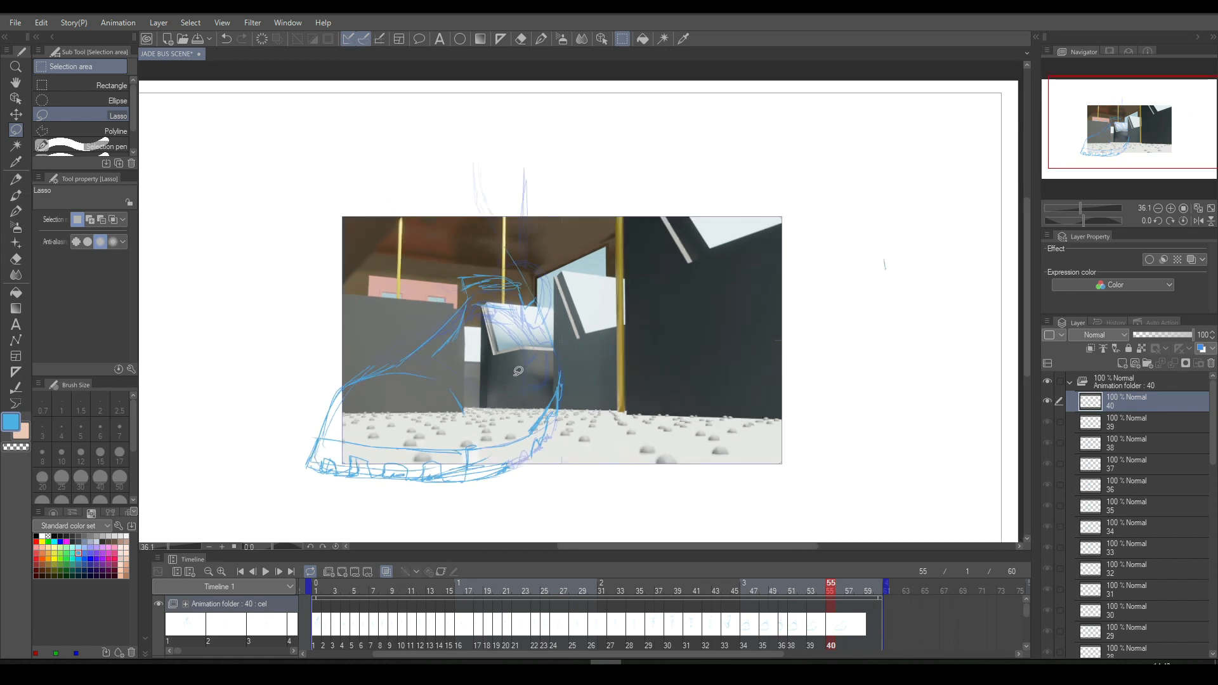
key("Left")
key("Left")
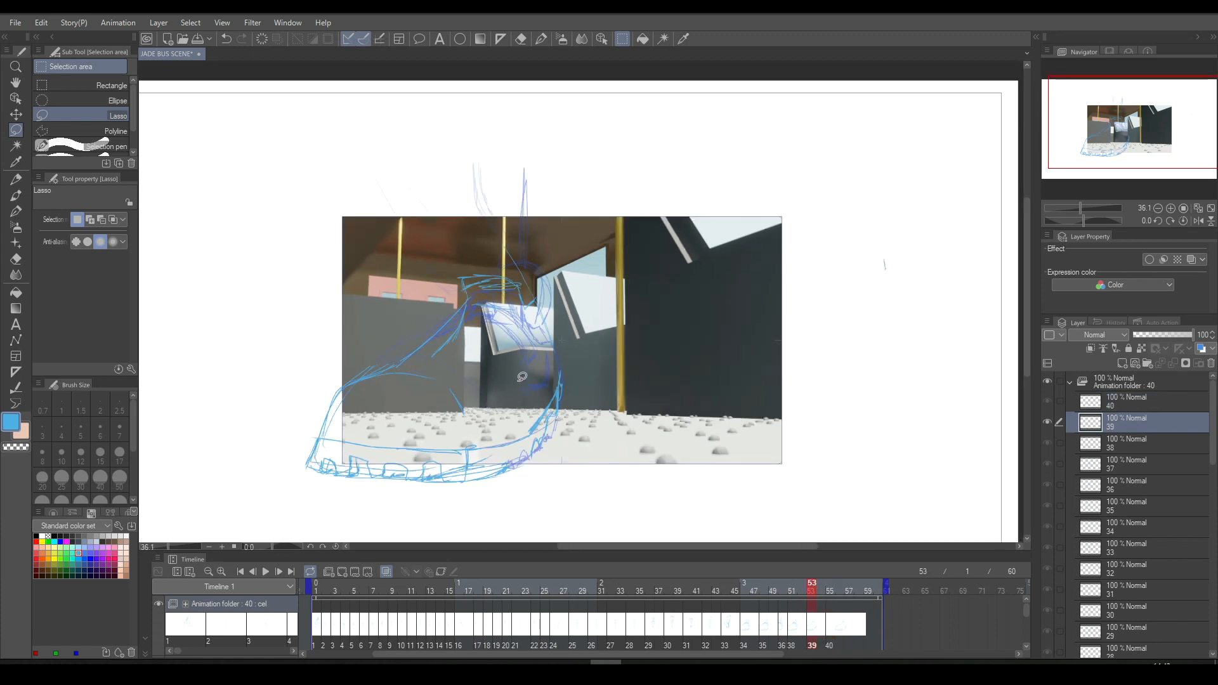
key("Right")
key("Right")
key("Left")
key("Right")
key("Left")
key("Right")
key("Left")
key("Right")
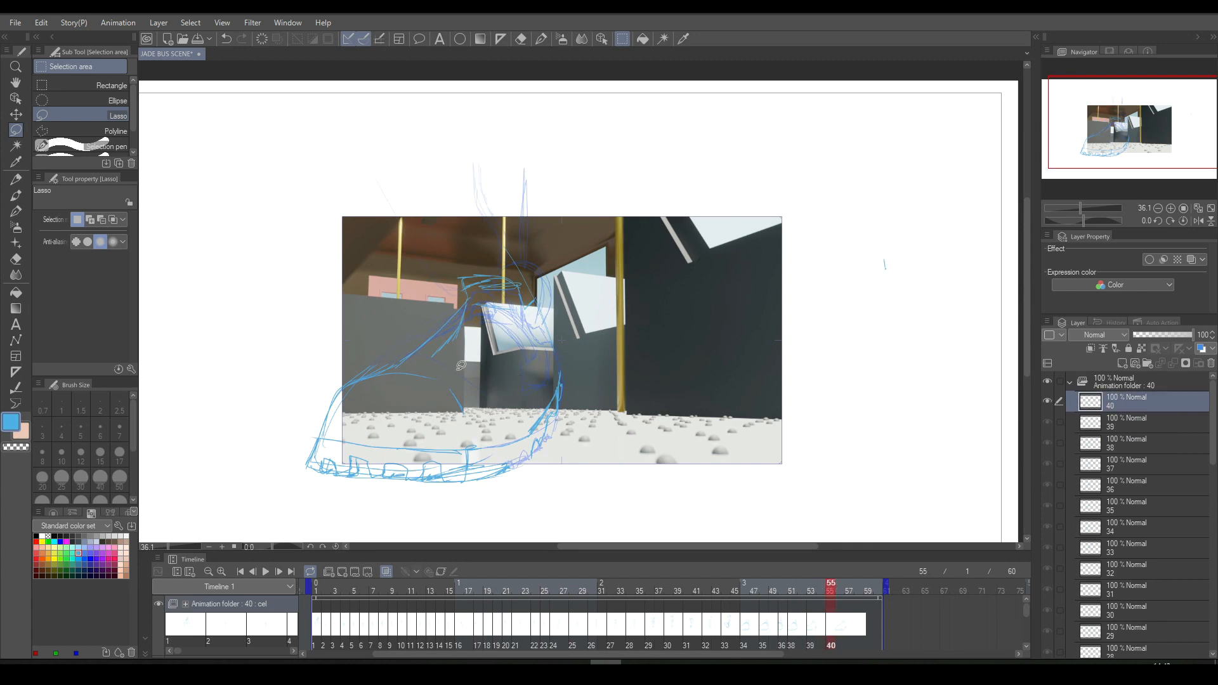
scroll(461, 365, "up", 2)
key("Left")
key("Left")
key("Right")
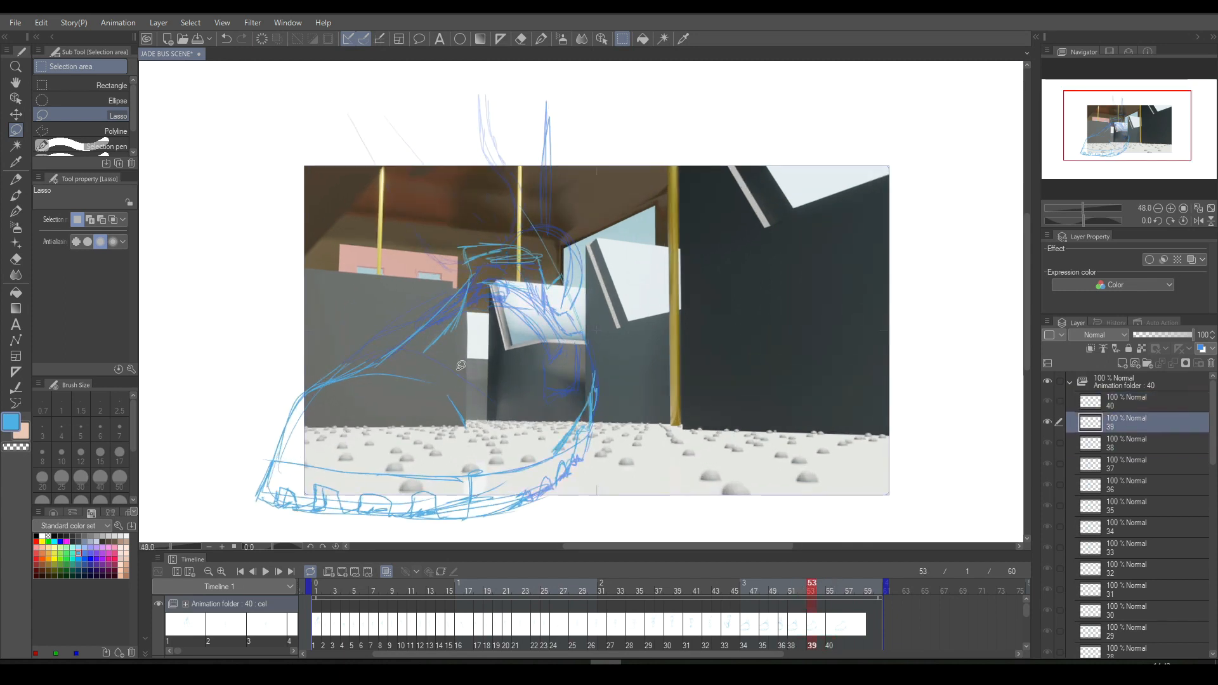
key("Right")
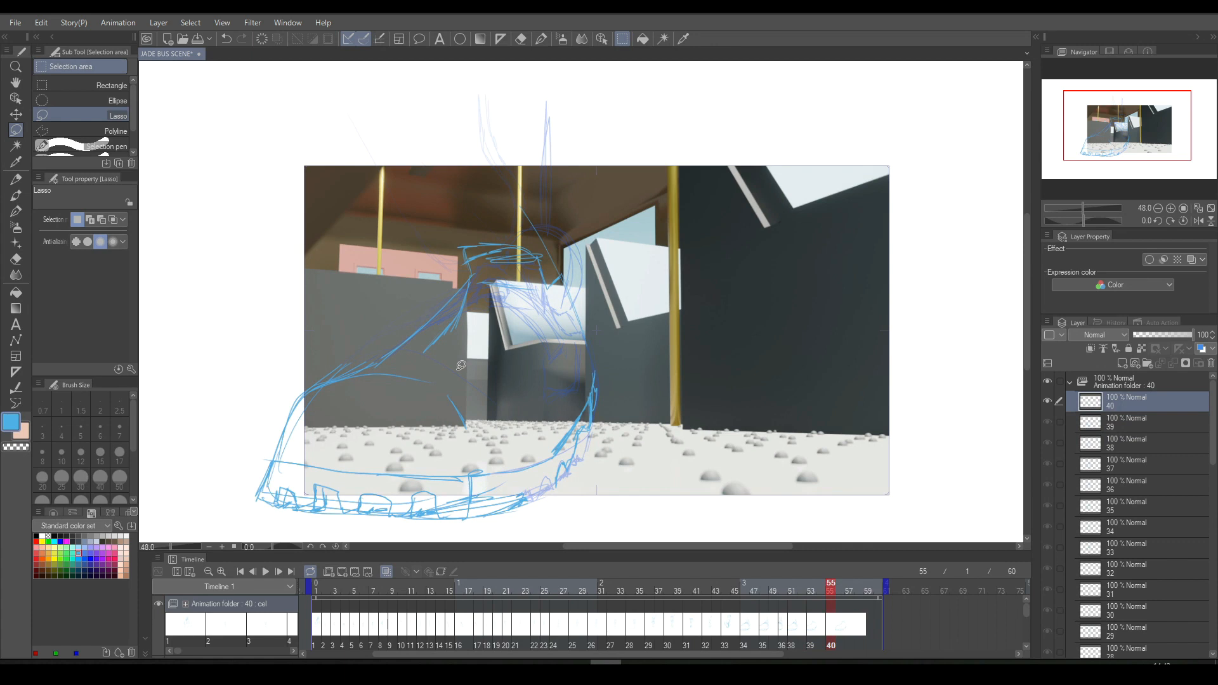
key("Left")
key("Left")
key("Left")
key("Right")
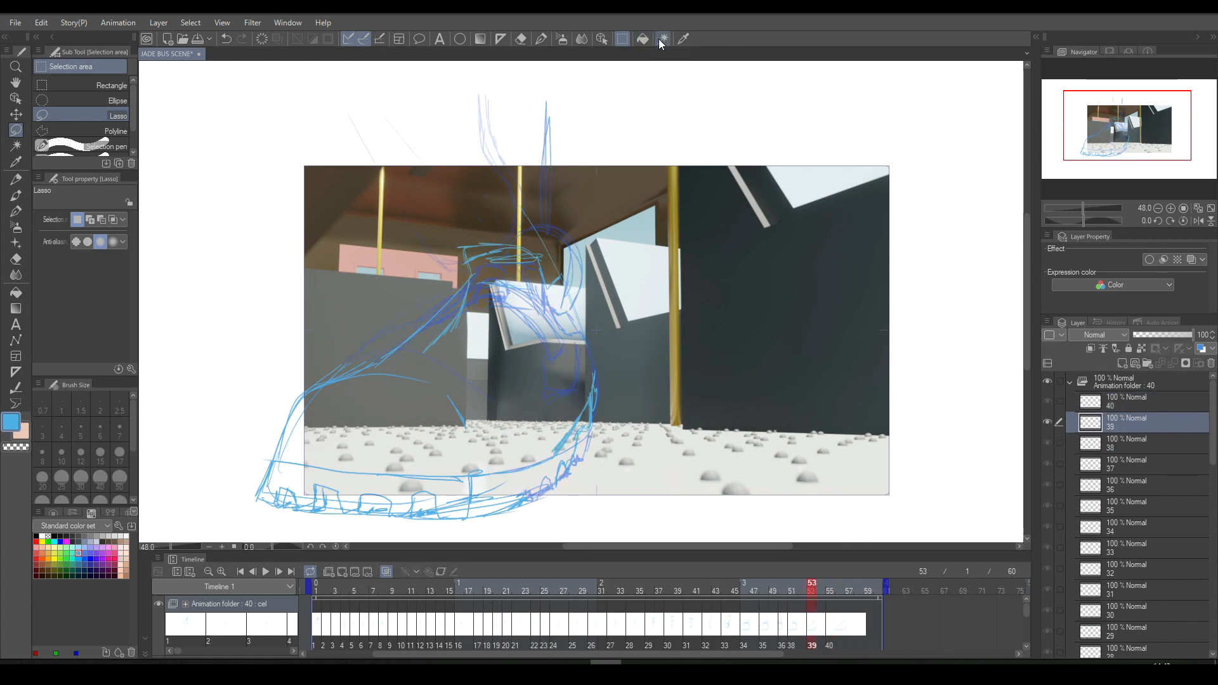
- Lasso the upper shoe and heel on cel 39 and rotate them by -17.6° around the instep
mouse_move(330, 364)
left_mouse_down()
mouse_move(385, 358)
mouse_move(469, 383)
mouse_move(527, 485)
mouse_move(646, 446)
mouse_move(628, 123)
mouse_move(510, 93)
left_mouse_up()
key("ctrl+t")
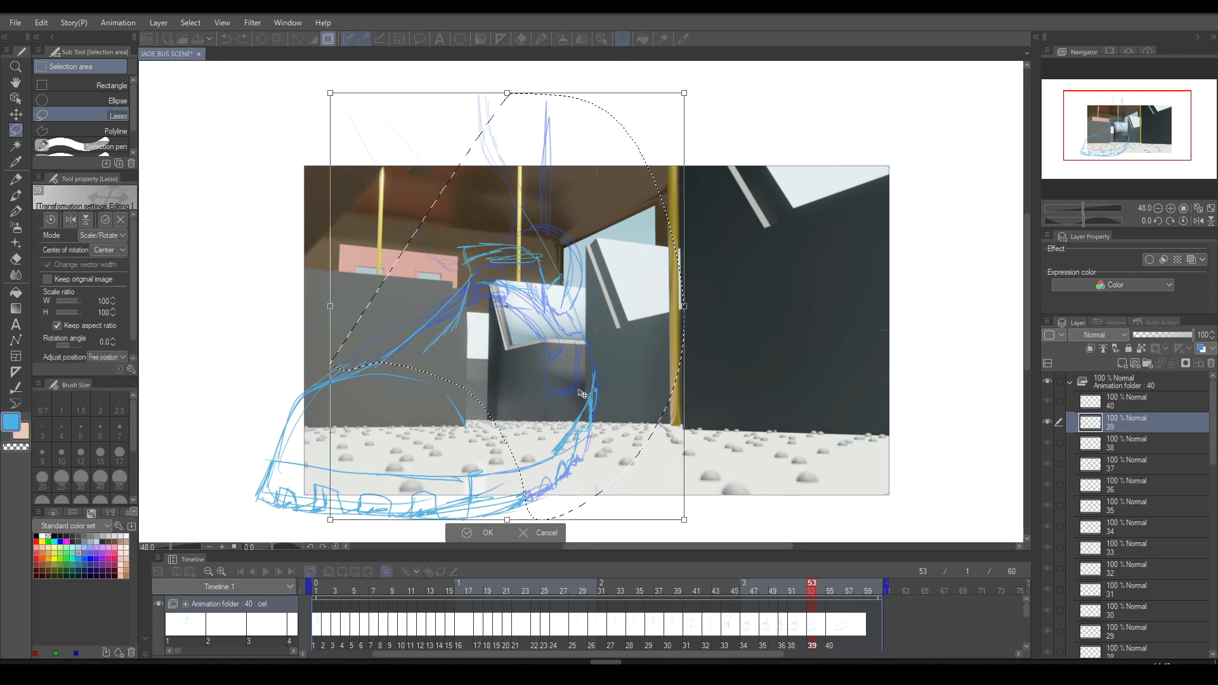
left_click_drag(505, 306, 354, 360)
left_click_drag(707, 334, 640, 252)
left_click(462, 533)
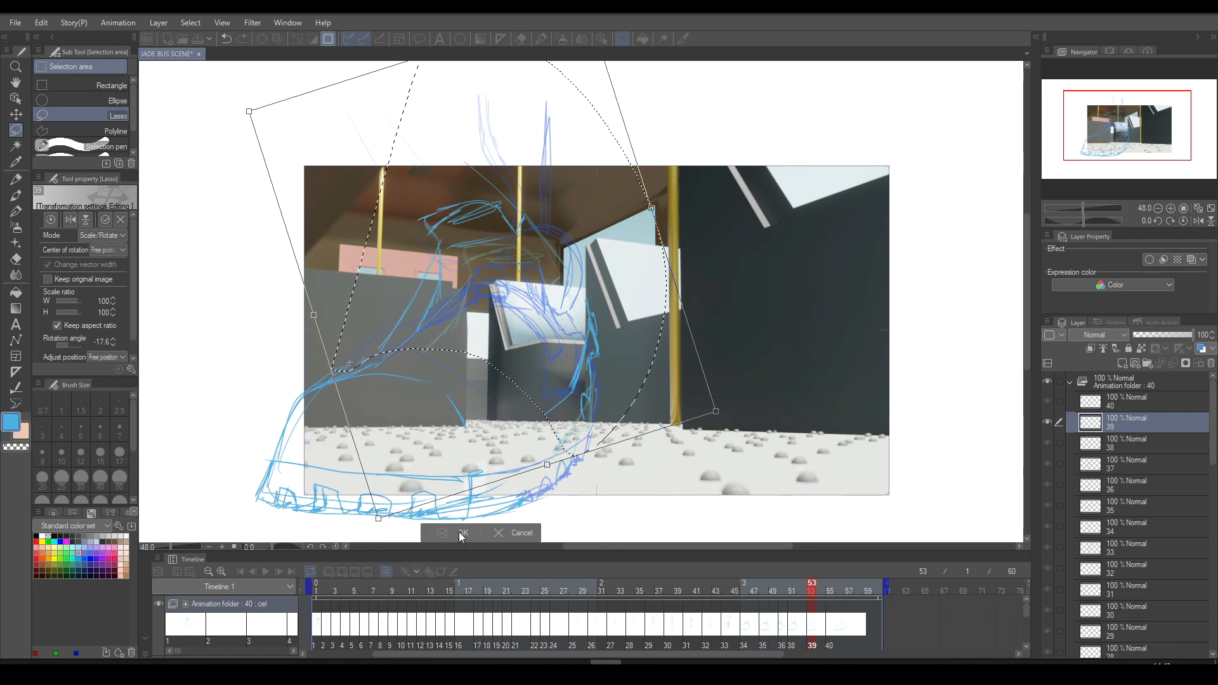
left_click(392, 474)
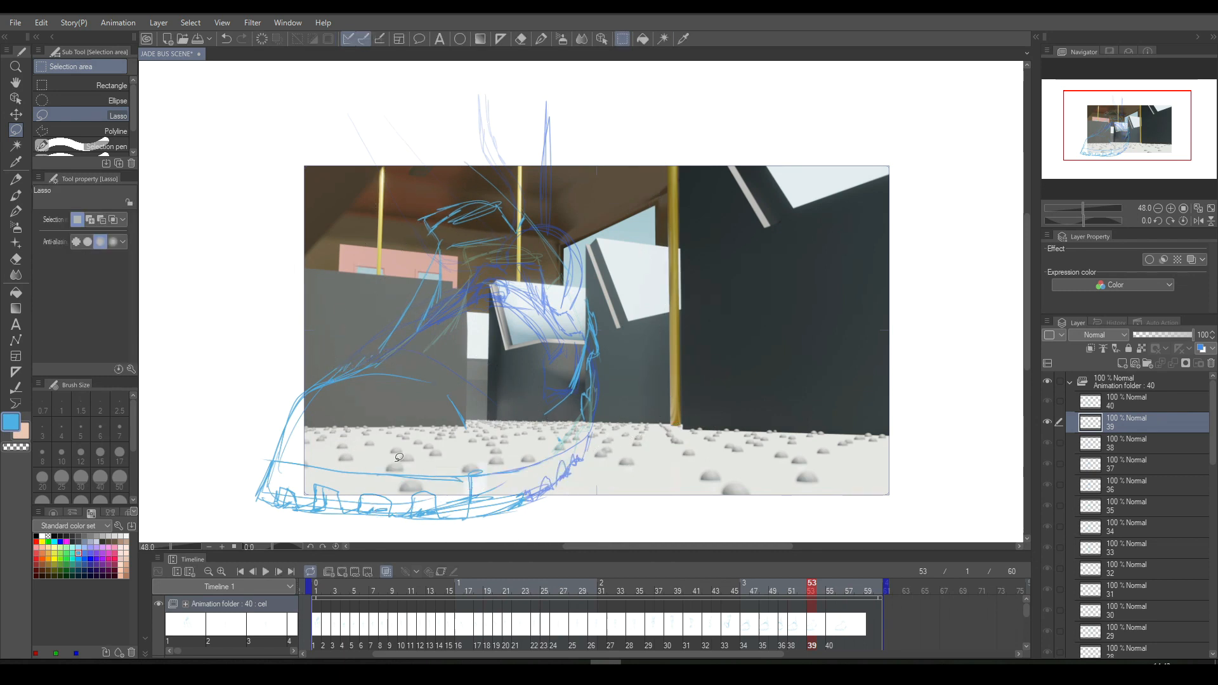
- Redraw the heel and rear sole edge on cel 39 to connect with the rotated upper, erasing leftover lines and checking neighbouring cels
left_click(541, 39)
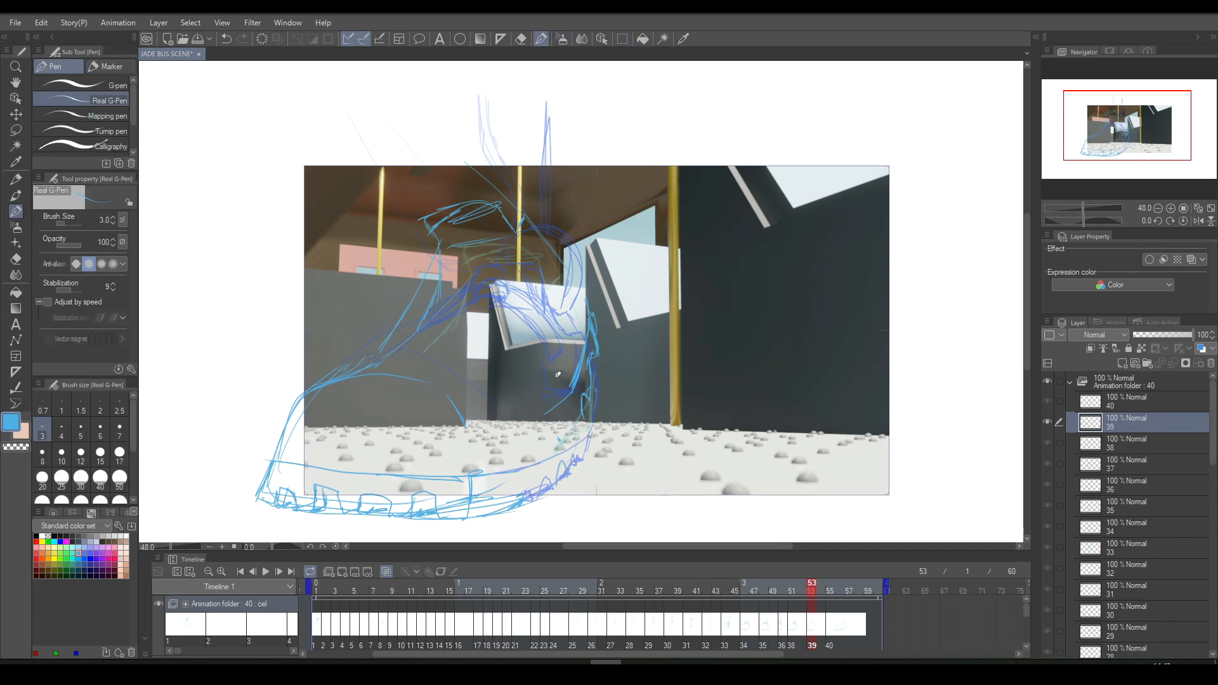
left_click_drag(544, 490, 589, 394)
left_click(521, 38)
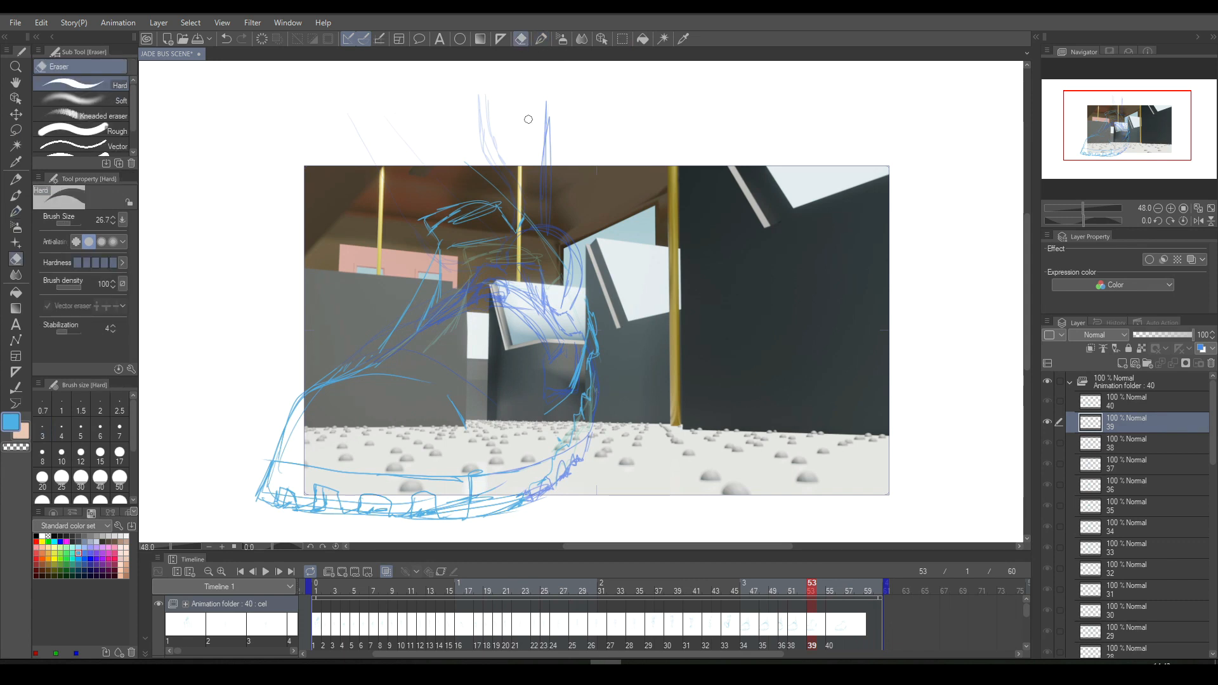
key("Left")
key("Right")
key("Left")
key("Right")
left_click(541, 39)
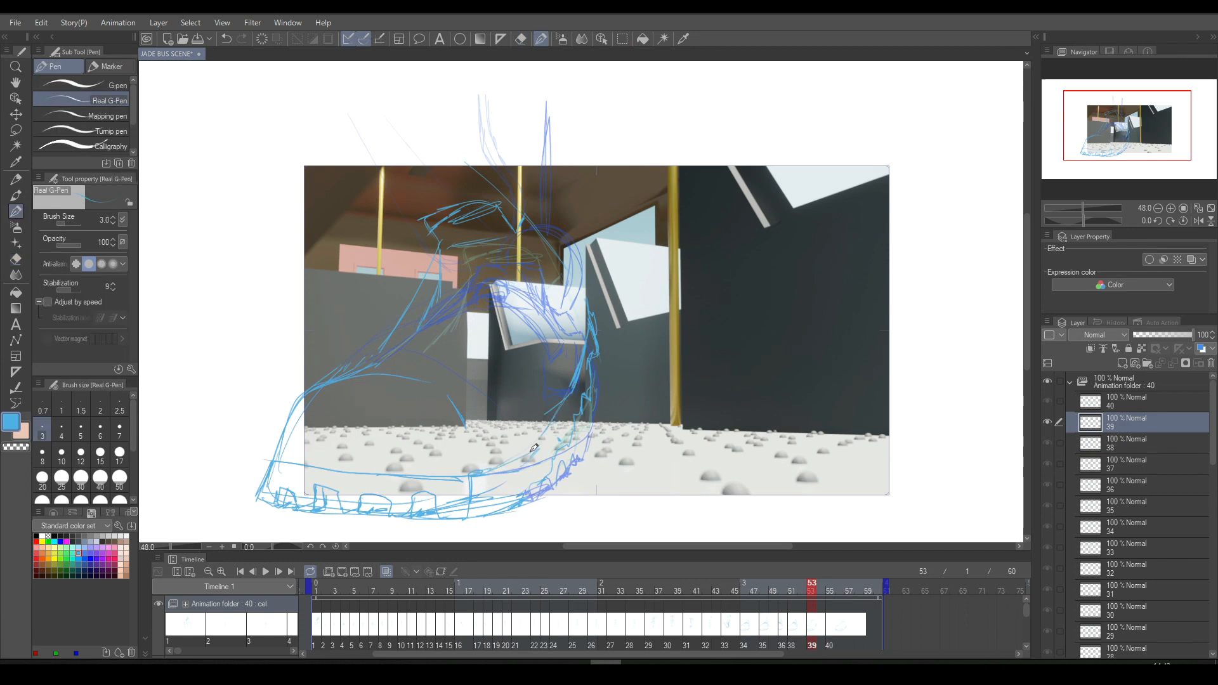
- Compare the raised heel on cel 39 with cel 38, and examine the leg motion back to cel 33
key("Left")
key("Right")
key("Left")
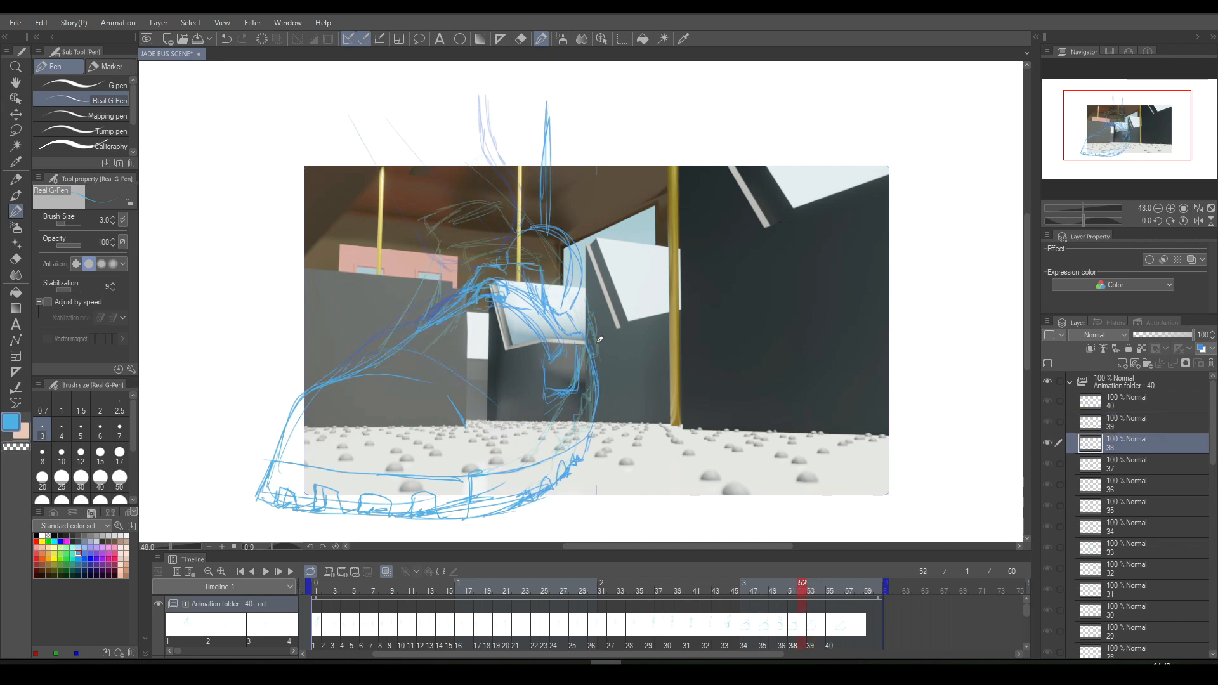
key("Right")
key("Left")
key("Right")
key("Left")
key("Right")
key("Left")
key("Left")
key("Left")
key("Right")
key("Left")
key("Left")
key("Left")
key("Left")
key("Left")
key("Left")
key("Left")
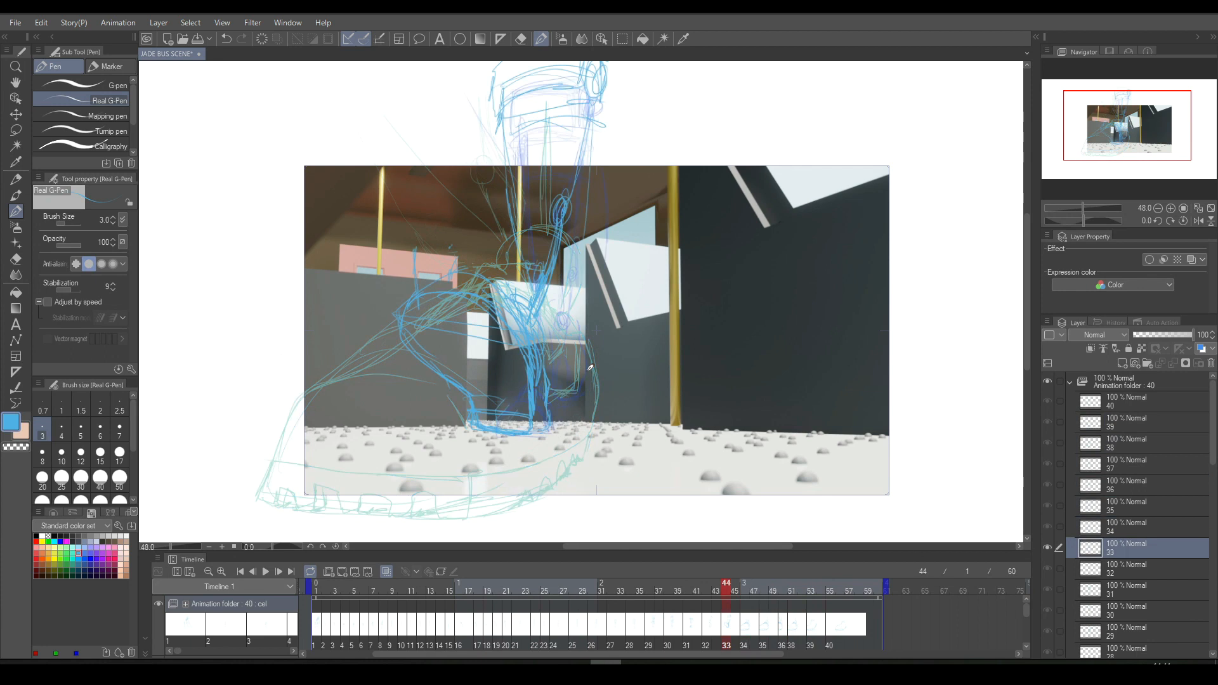
- Play the walk animation forward and in reverse to review the shoe's motion
left_click(267, 570)
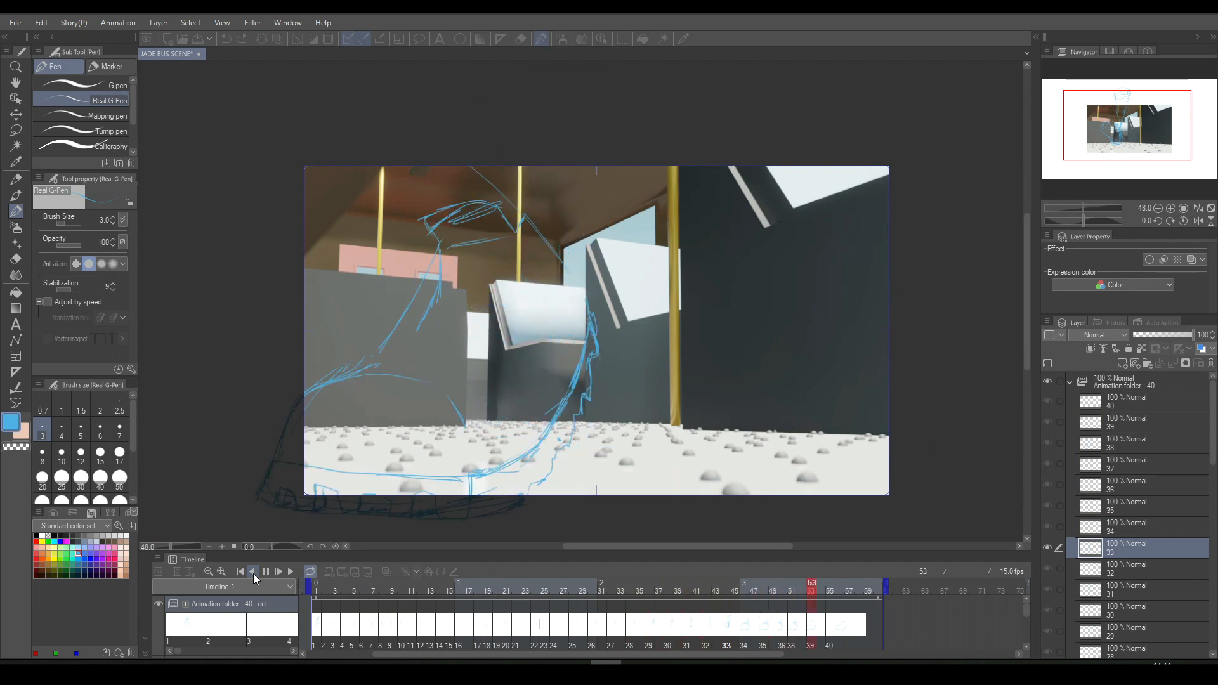
left_click(253, 572)
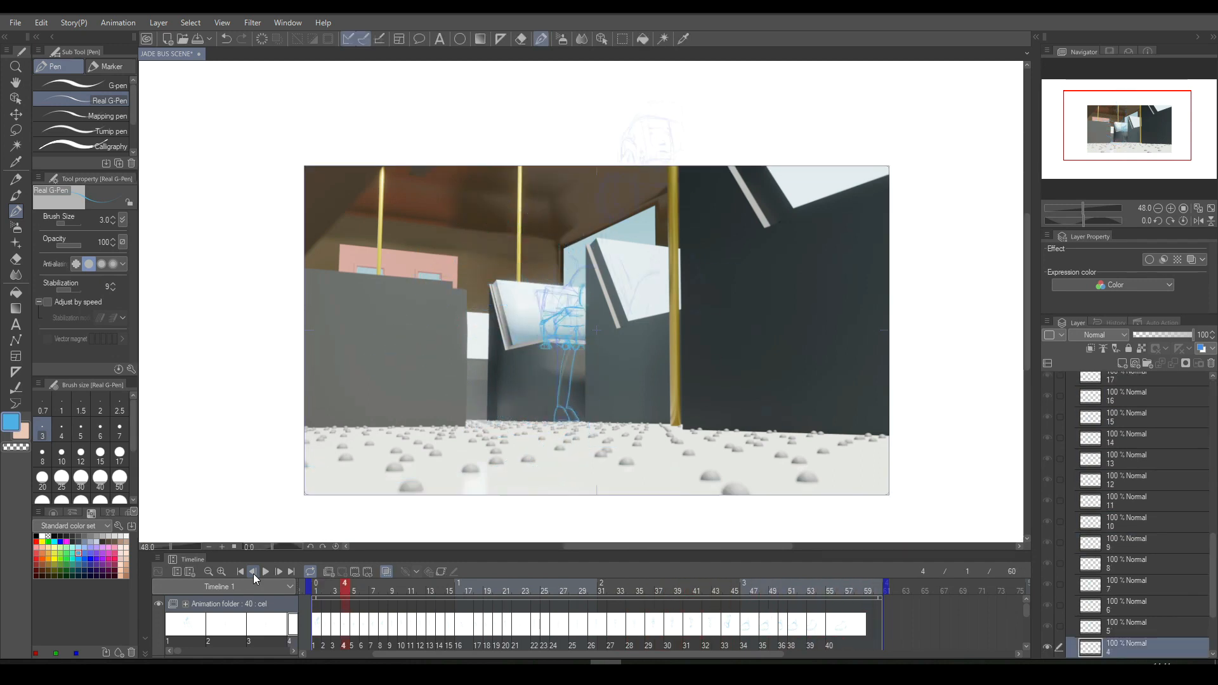
left_click(267, 572)
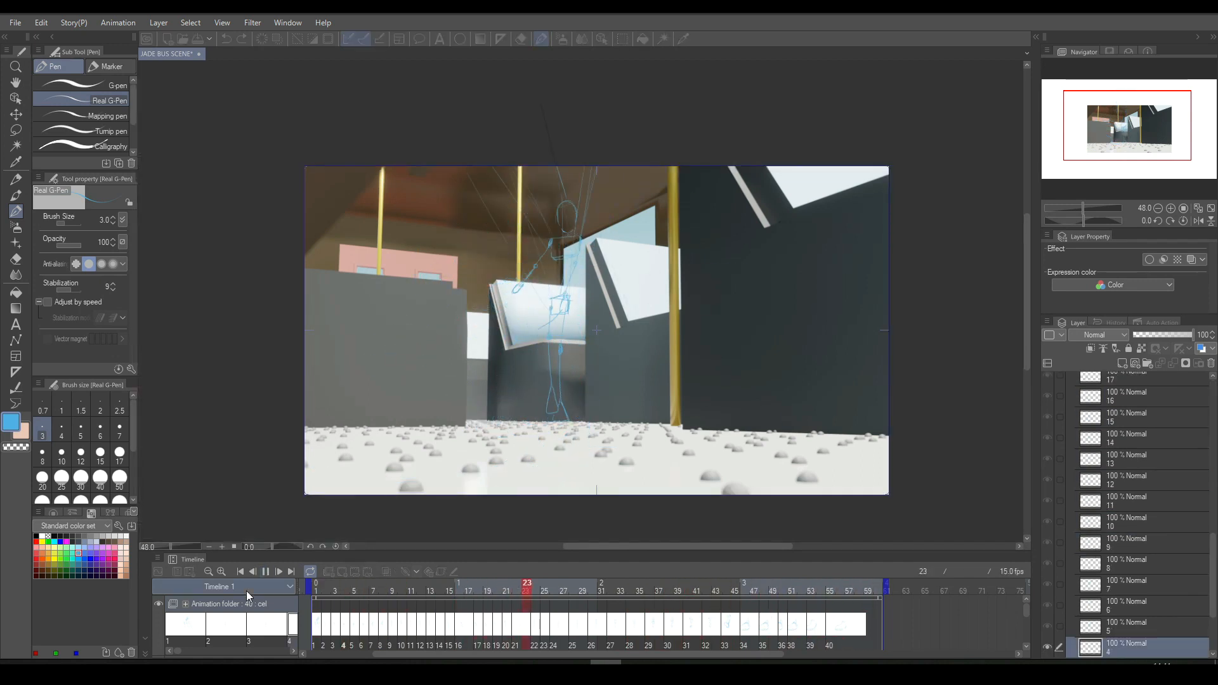
key("space")
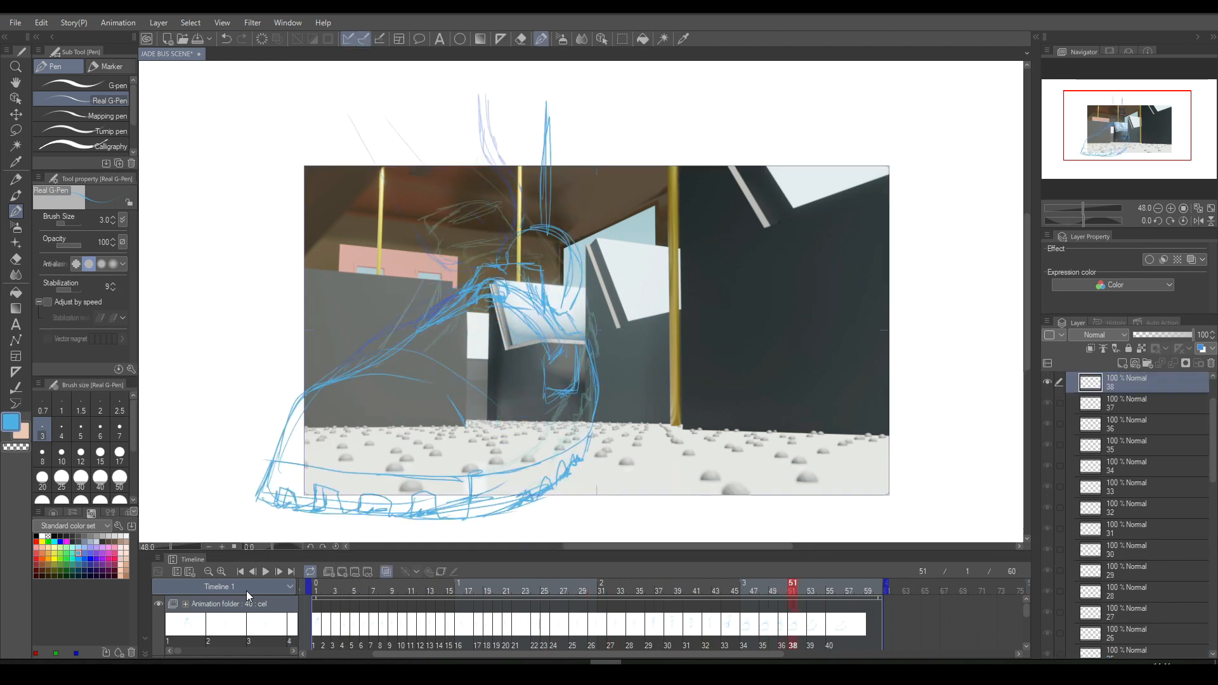
- Check the heel lift frame by frame across cels 38, 39 and 40
key("Right")
key("Right")
key("Right")
key("Right")
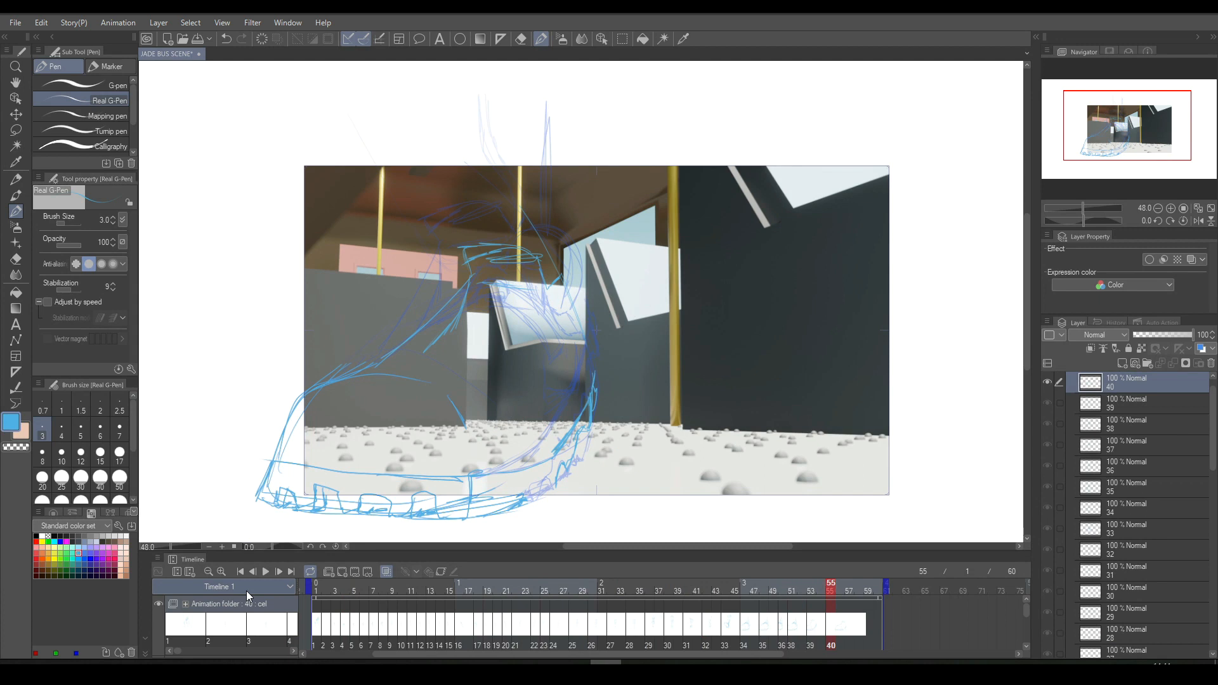
key("Left")
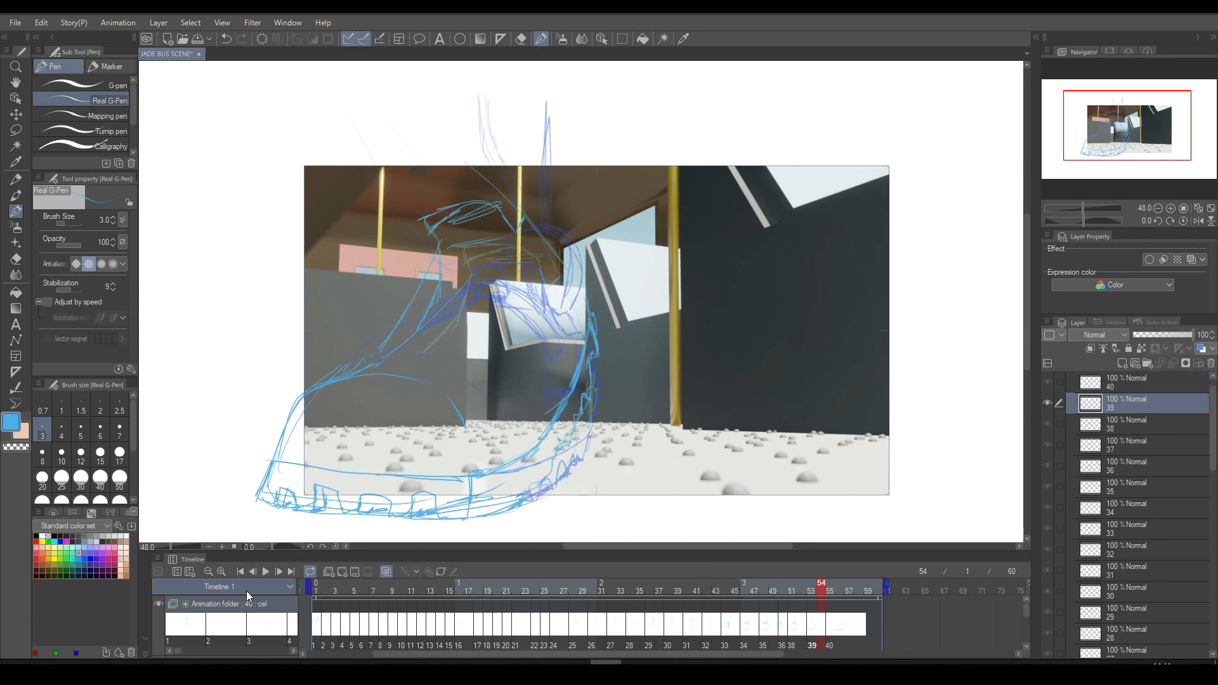
key("Left")
key("Left")
key("Right")
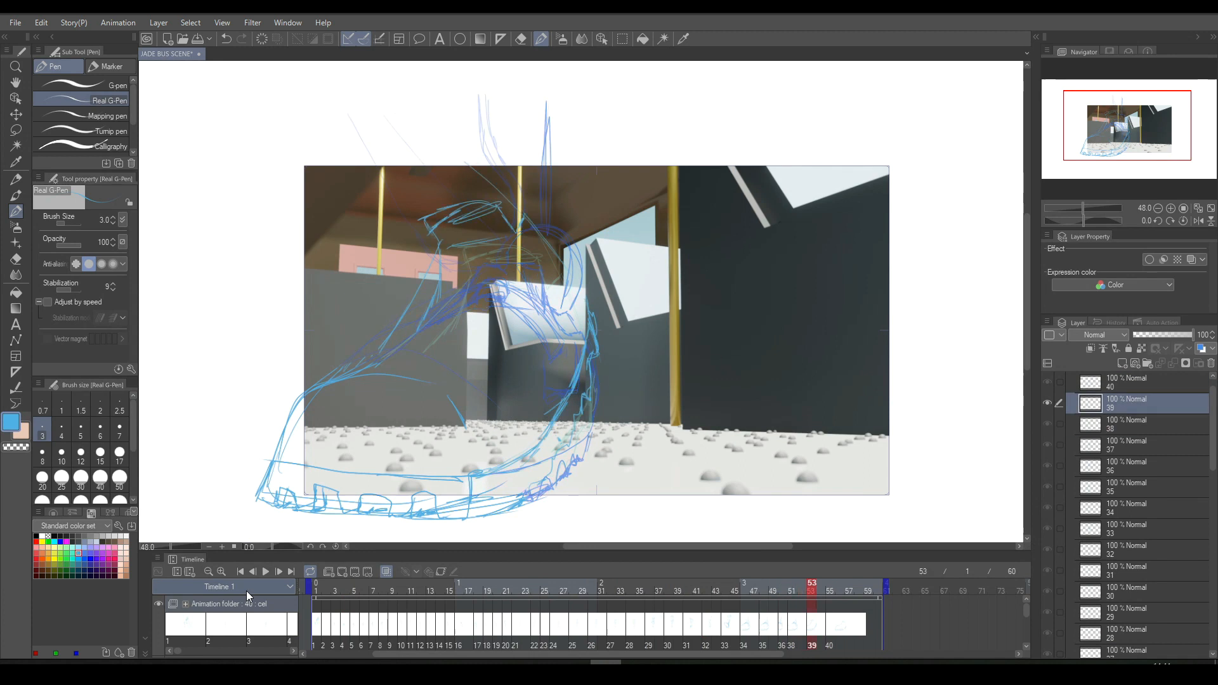
key("Left")
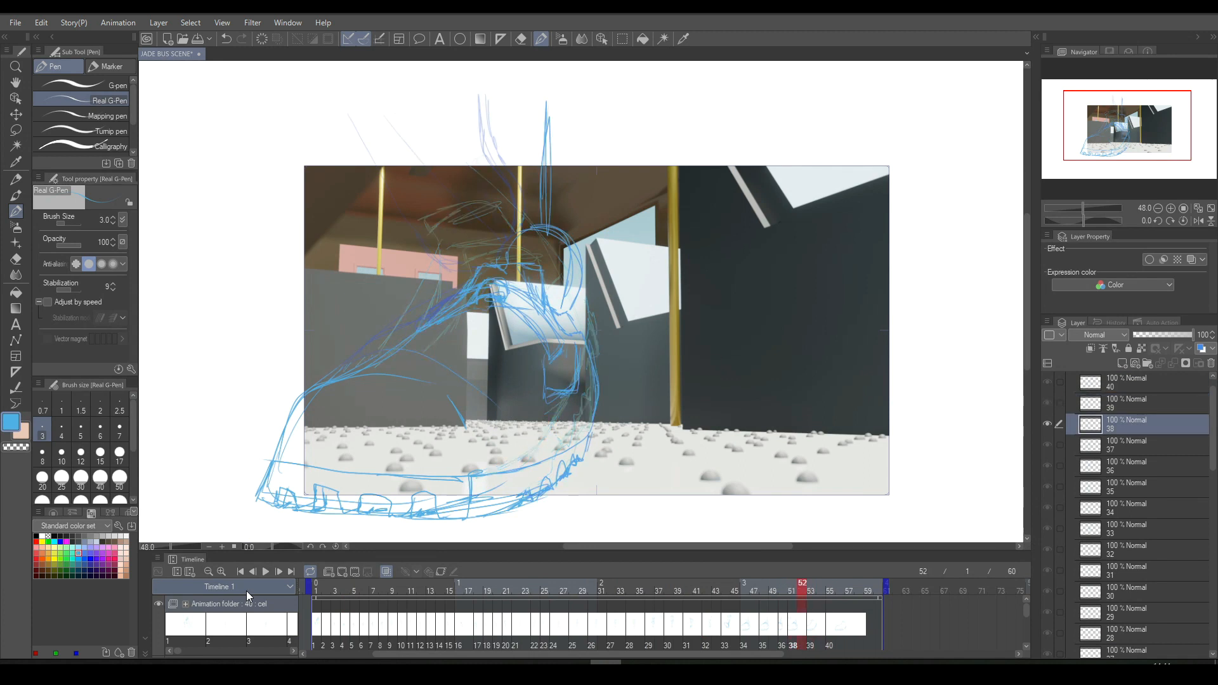
key("Right")
key("Right")
key("Right")
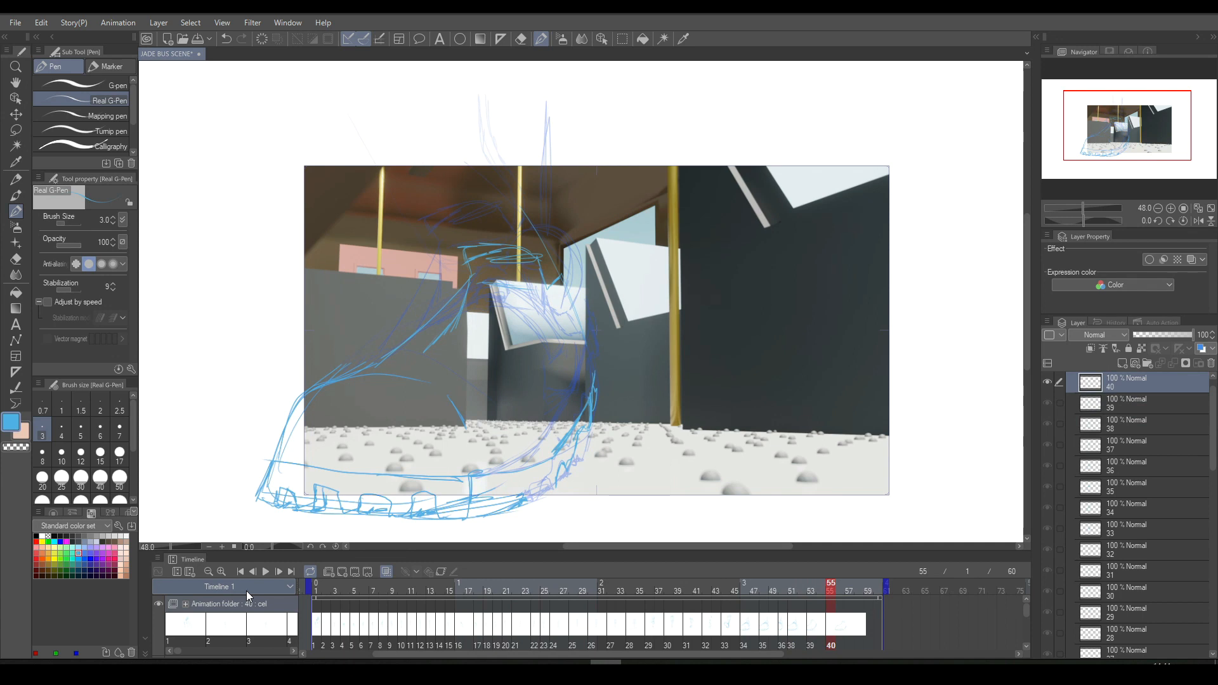
- Clear the outdated shoe drawing on cel 40, then remove the cel and its assignment at frame 55
key("m")
mouse_move(466, 197)
left_mouse_down()
mouse_move(321, 539)
mouse_move(686, 266)
mouse_move(670, 199)
left_mouse_up()
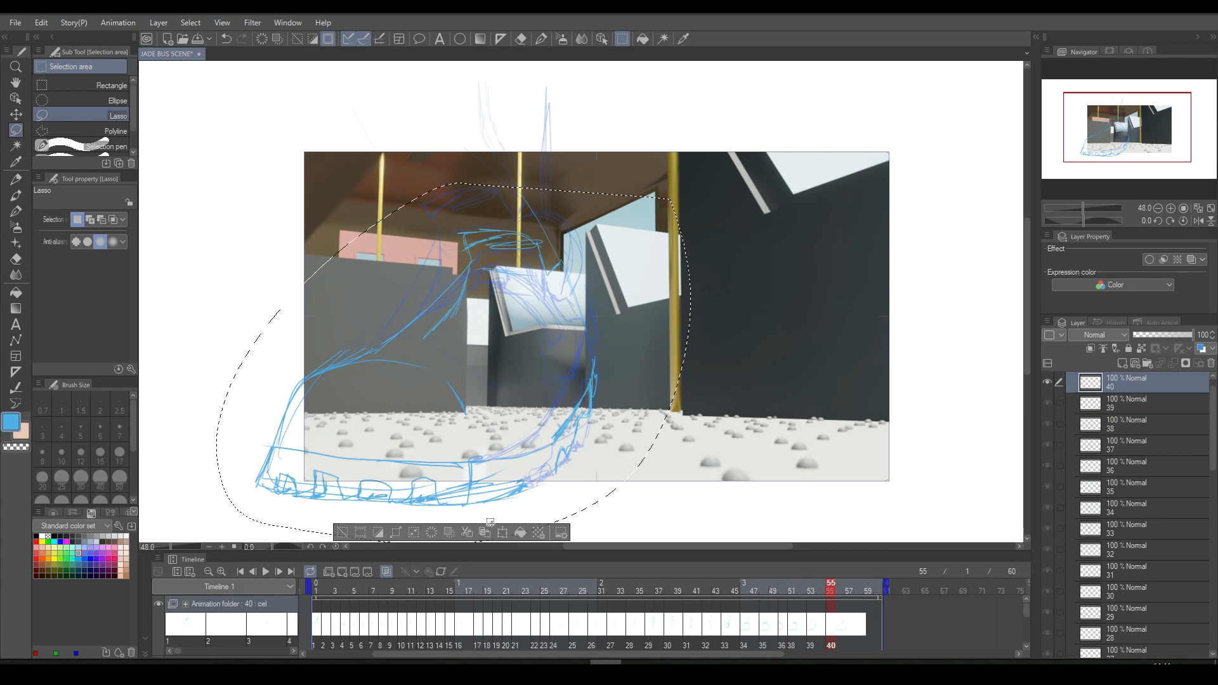
left_click(431, 535)
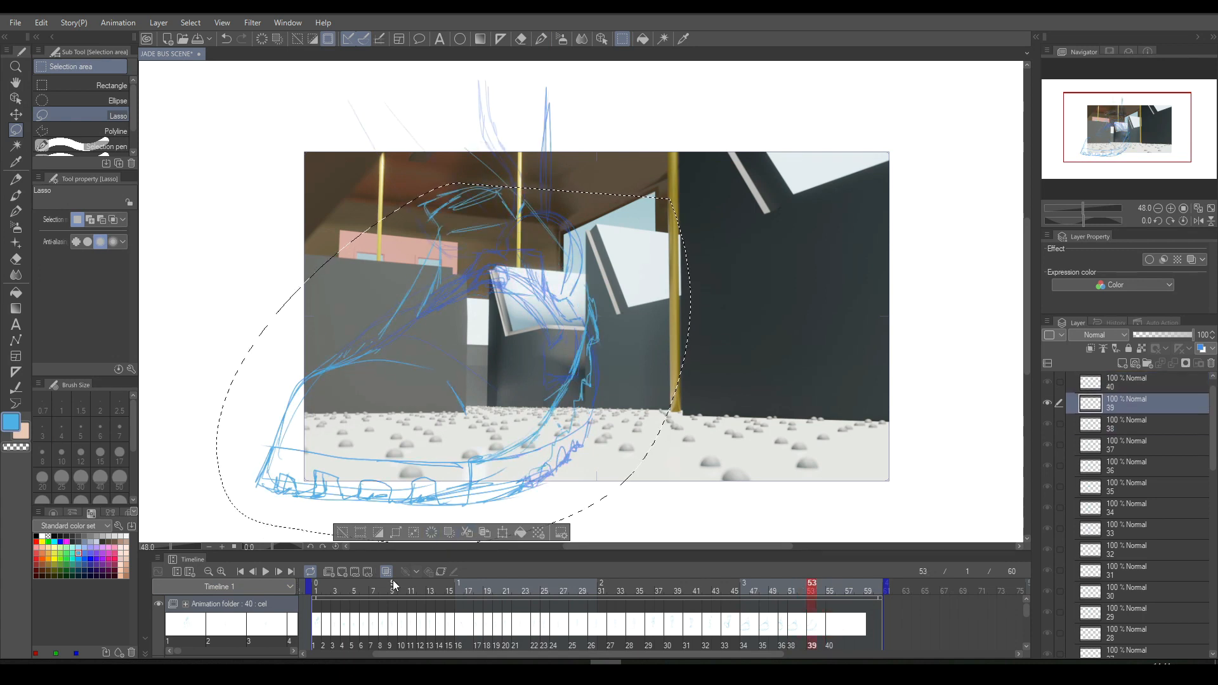
left_click(1123, 385)
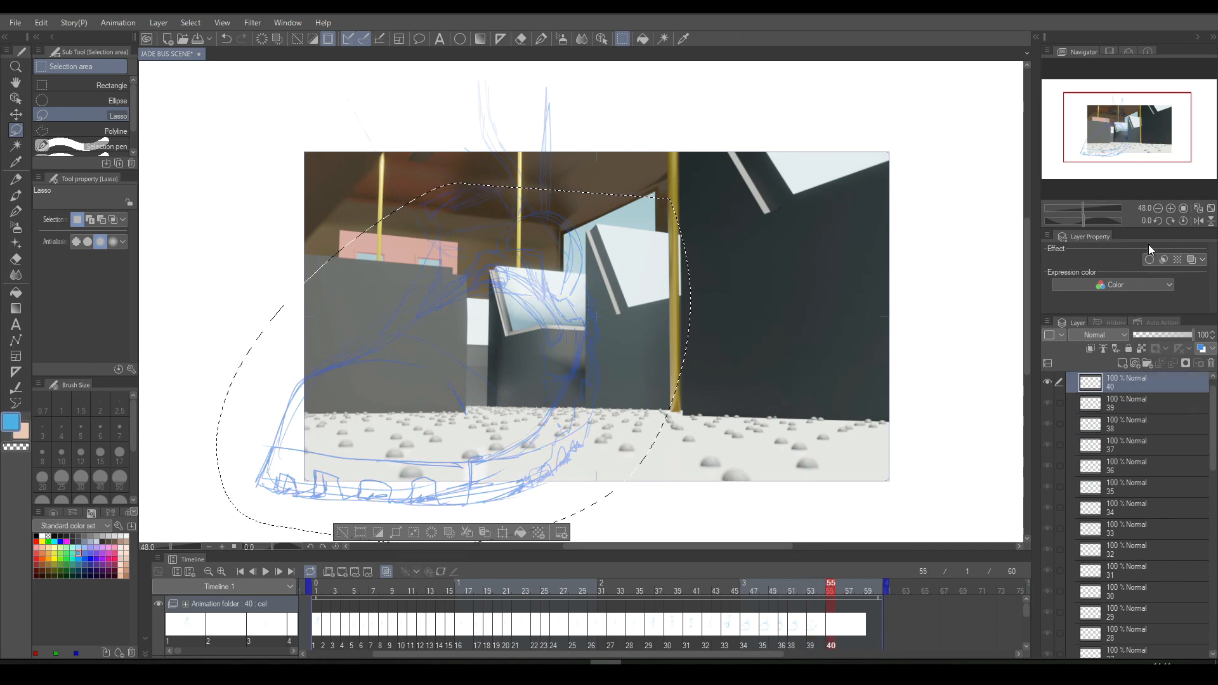
key("ctrl+z")
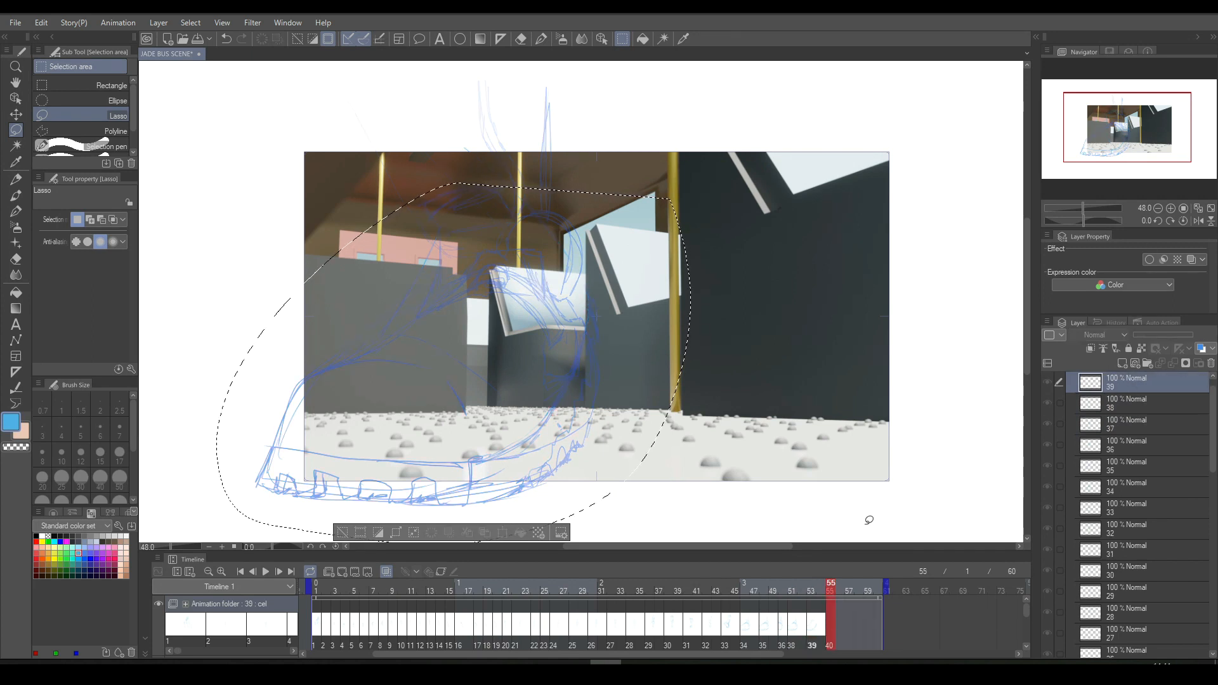
left_click(828, 618)
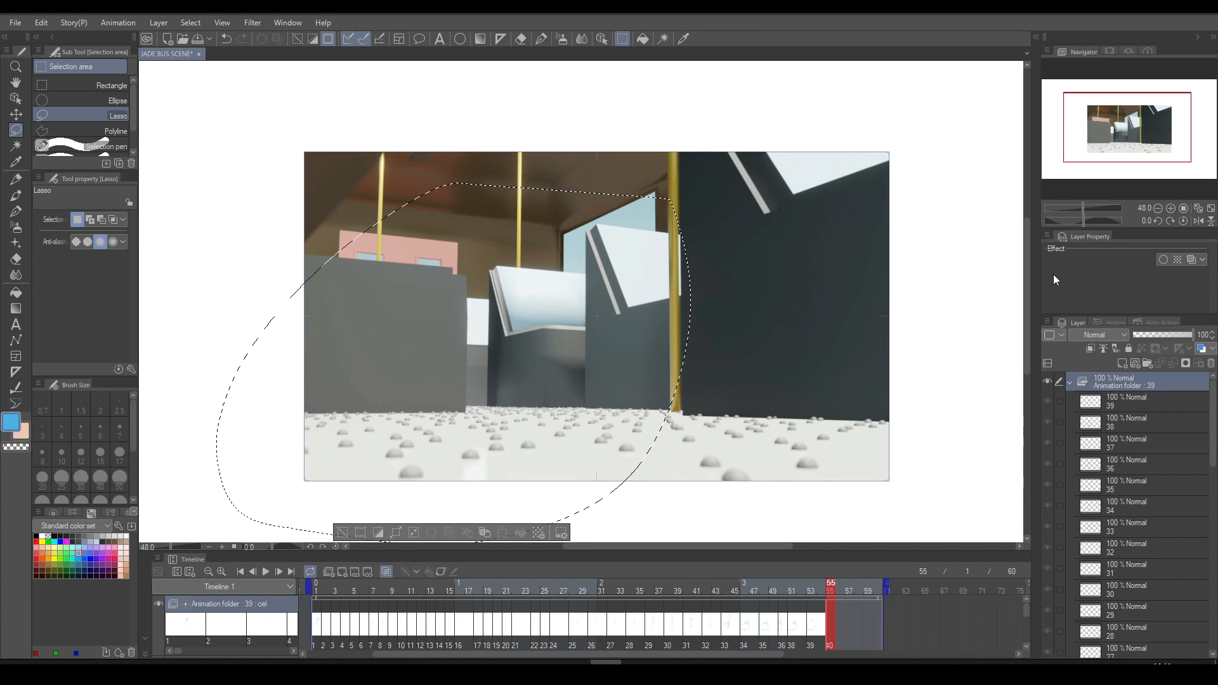
key("Delete")
- Duplicate the reworked cel 39 as a new cel 40 and assign it to frame 55
key("Left")
key("Left")
key("Left")
key("Right")
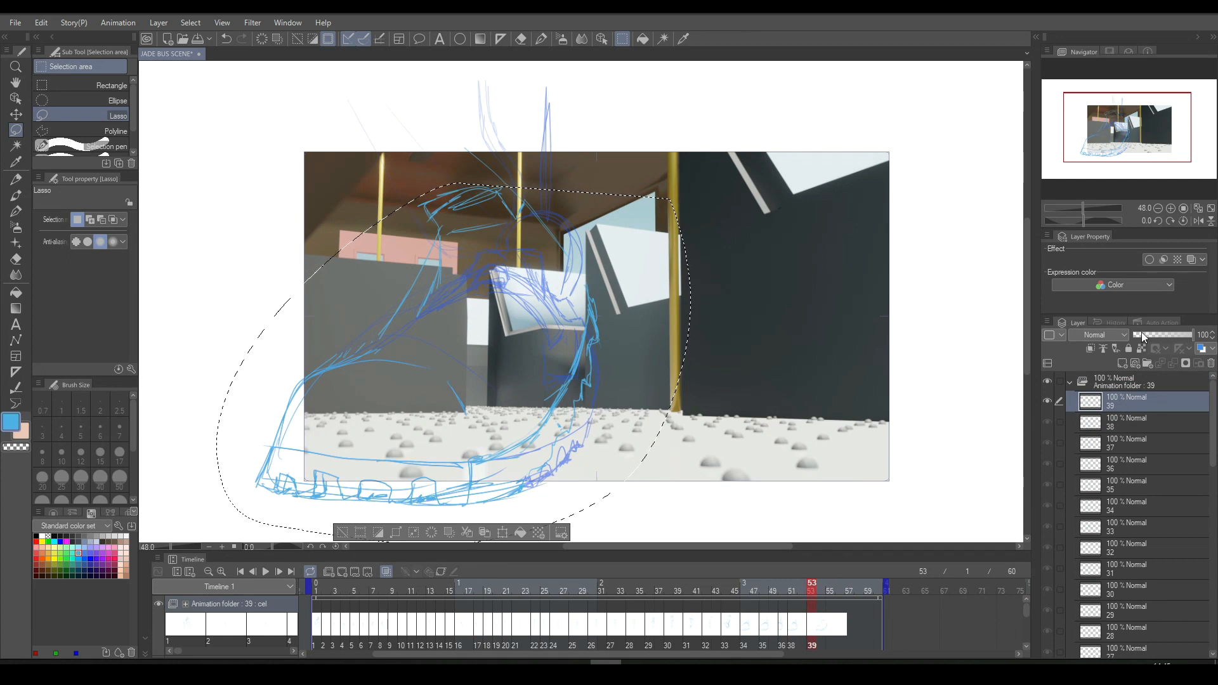
left_click(1136, 363)
left_click(830, 618)
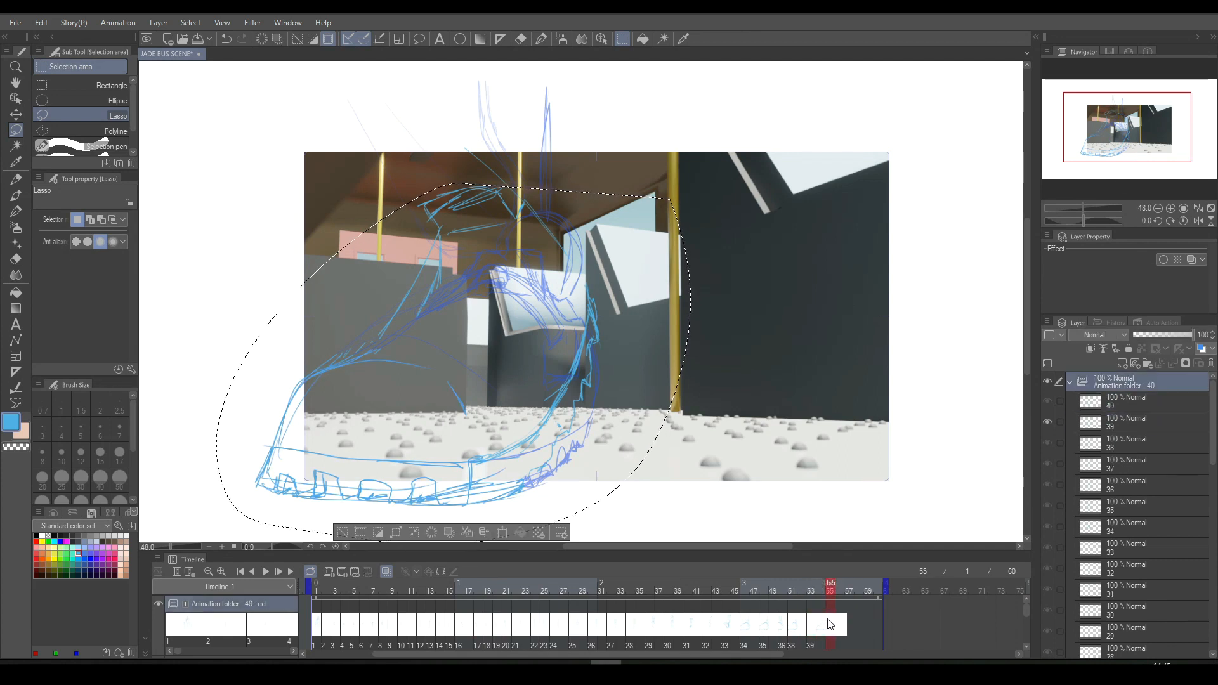
left_click(860, 563)
- Check the new cel 40 against cel 39 and clear the lasso selection
key("Left")
key("Left")
key("Left")
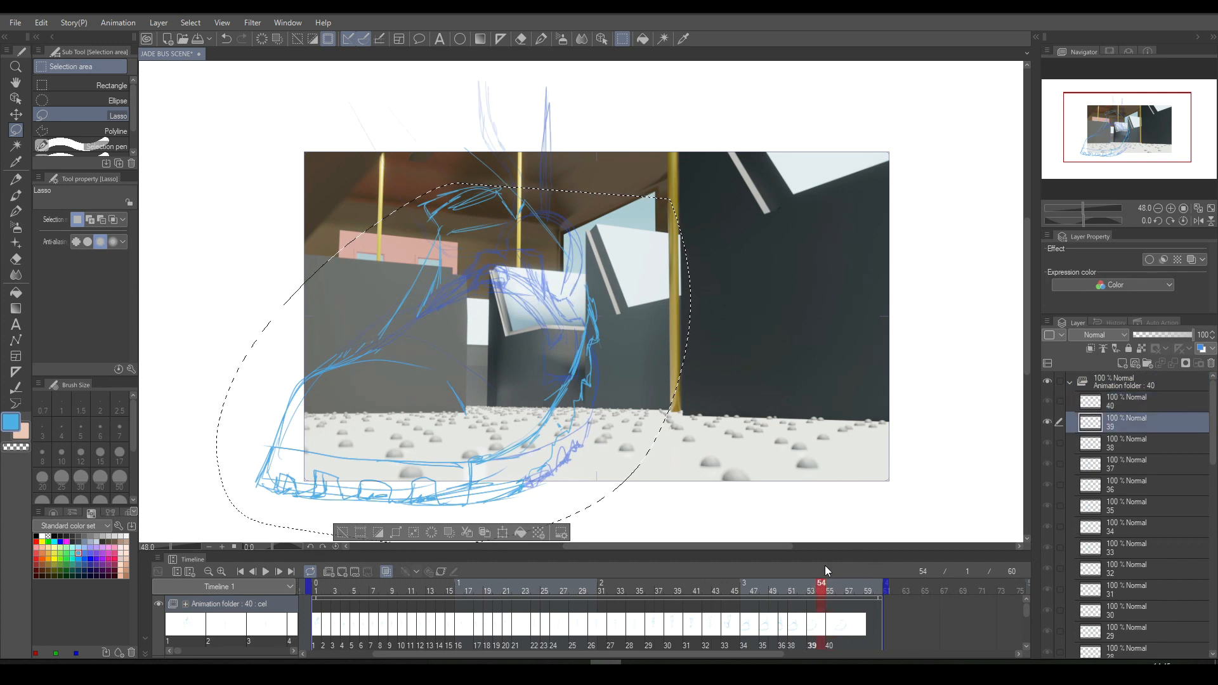
key("Right")
key("Right")
key("Right")
left_click(343, 534)
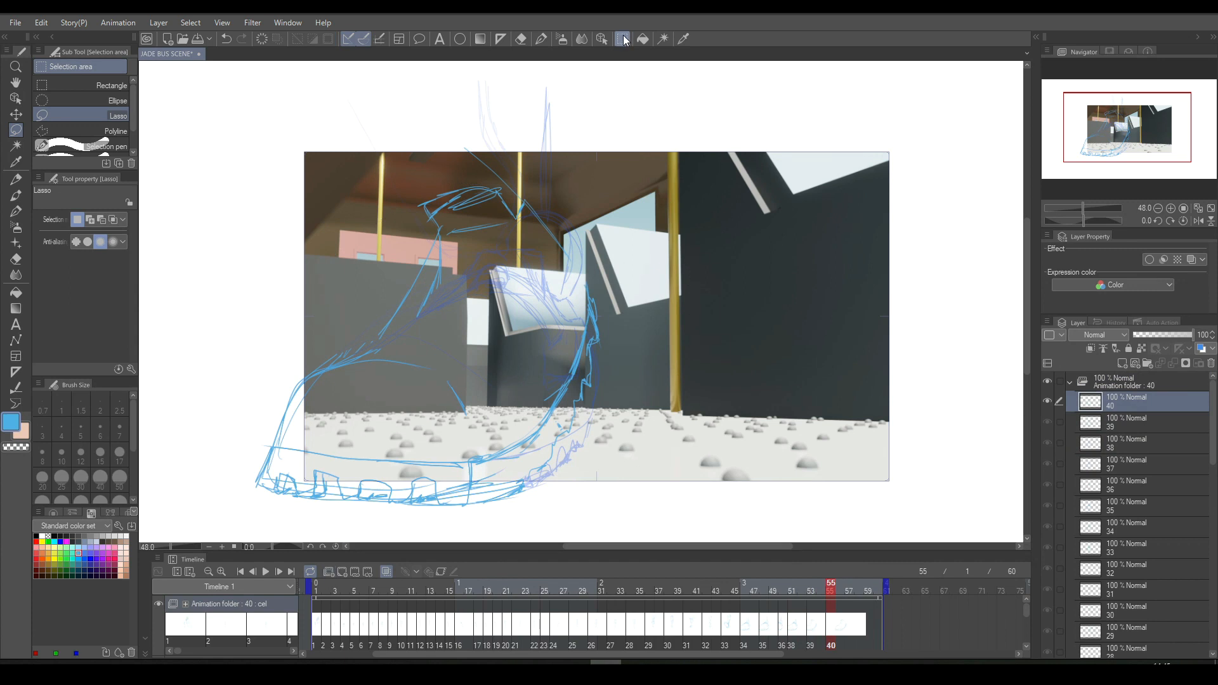
- Clear the copied shoe drawing on cel 40 using a lasso selection, then deselect
mouse_move(460, 92)
left_mouse_down()
mouse_move(361, 163)
mouse_move(285, 536)
mouse_move(689, 388)
mouse_move(634, 73)
left_mouse_up()
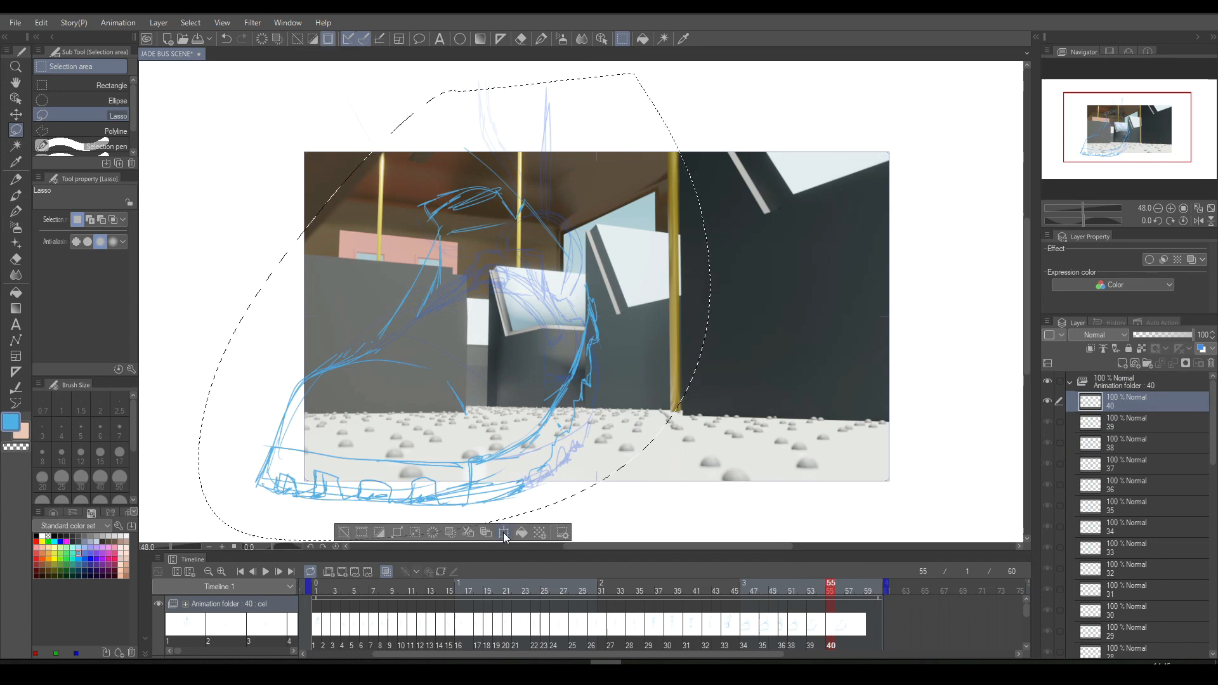
left_click(433, 534)
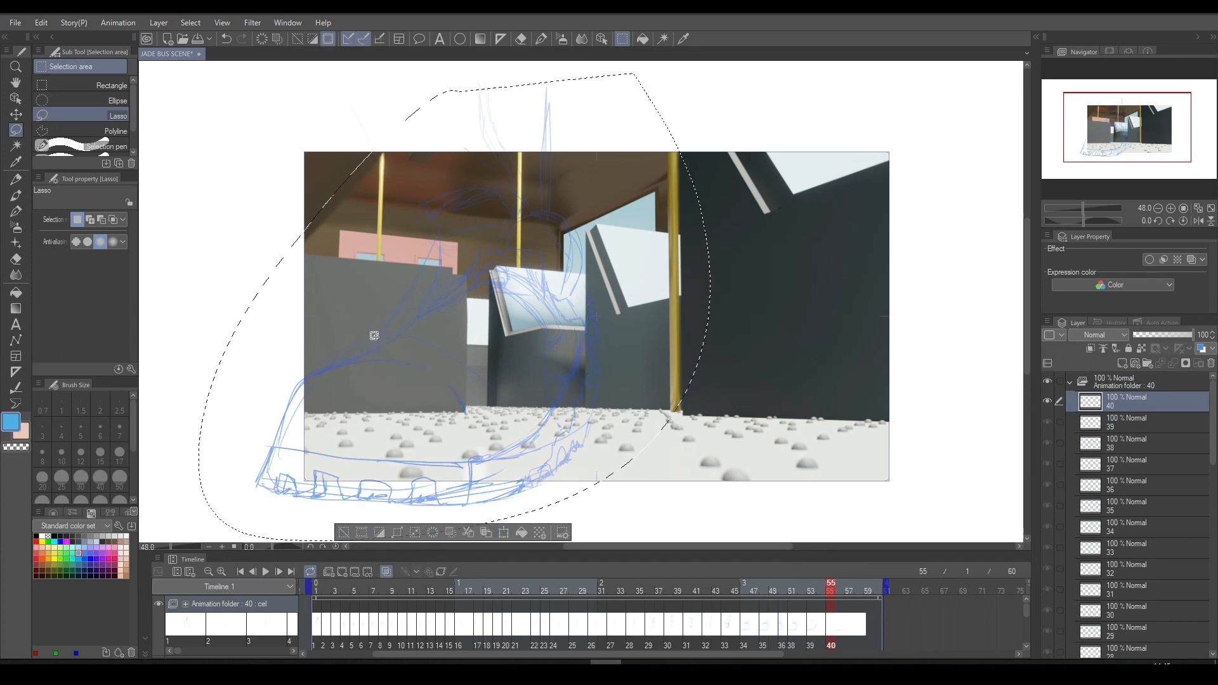
key("ctrl+d")
- Rough in the foot's front curve and the long leg contour on cel 40 with the Real G-Pen, comparing against the previous frame
key("p")
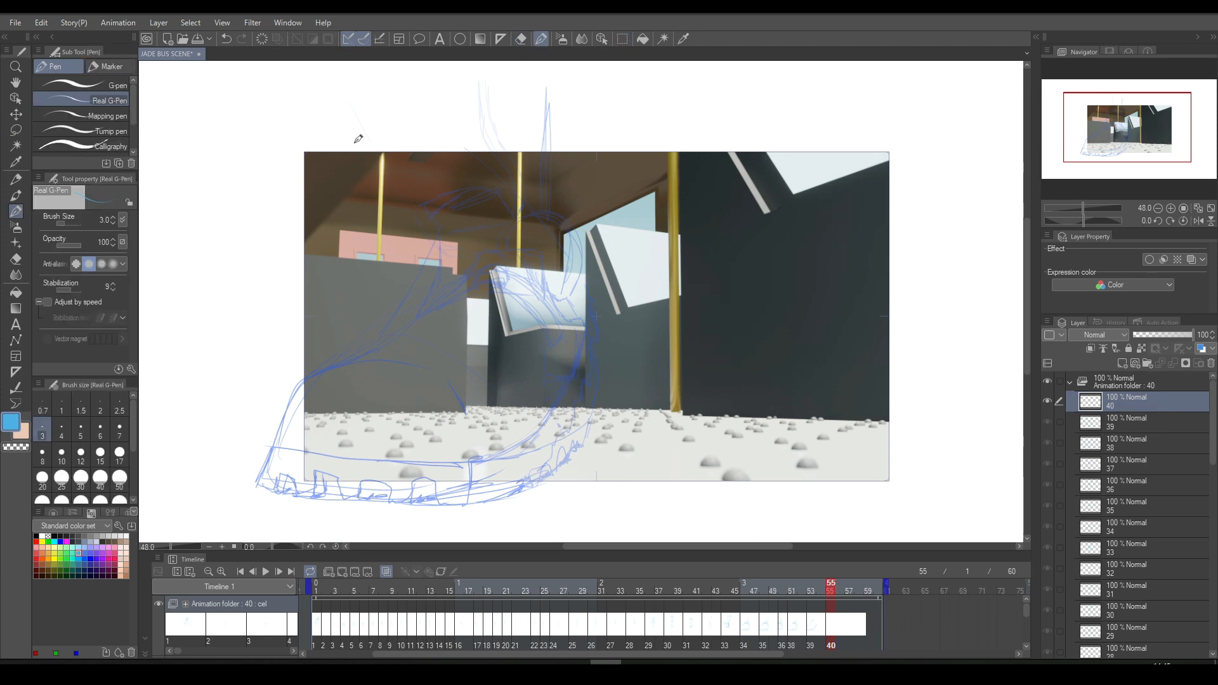
mouse_move(296, 302)
left_mouse_down()
mouse_move(241, 417)
mouse_move(245, 451)
mouse_move(324, 474)
mouse_move(478, 413)
left_mouse_up()
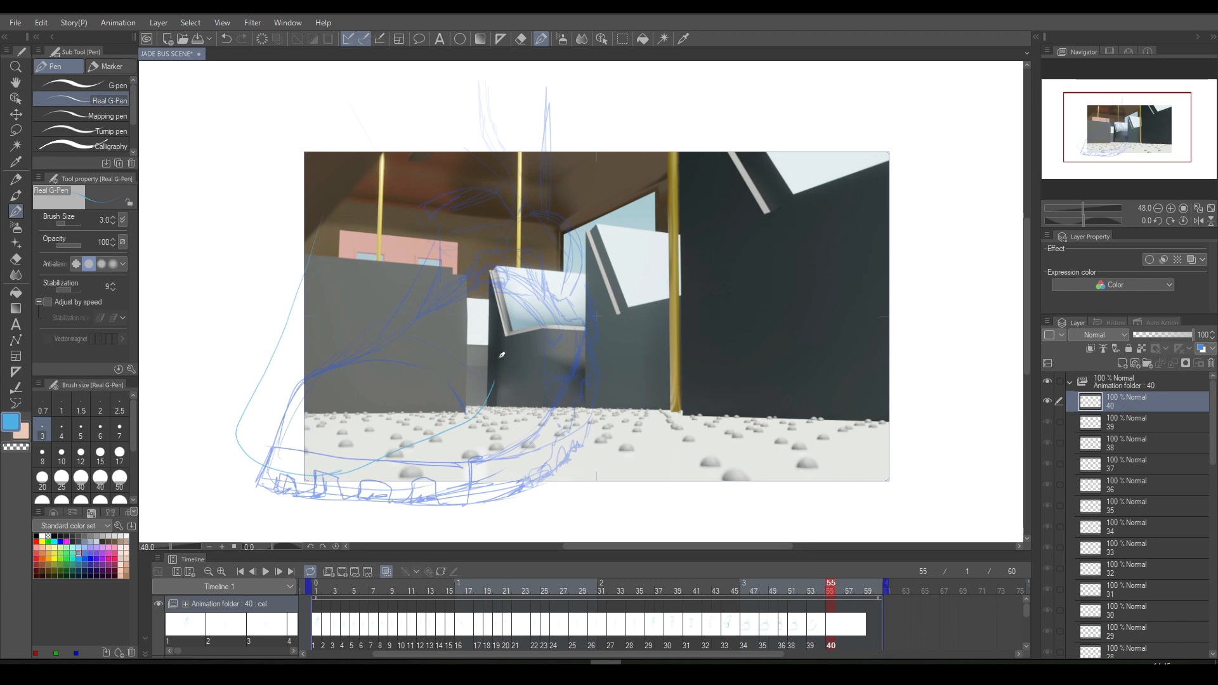
key("ctrl+z")
mouse_move(257, 342)
left_mouse_down()
mouse_move(235, 448)
mouse_move(359, 480)
left_mouse_up()
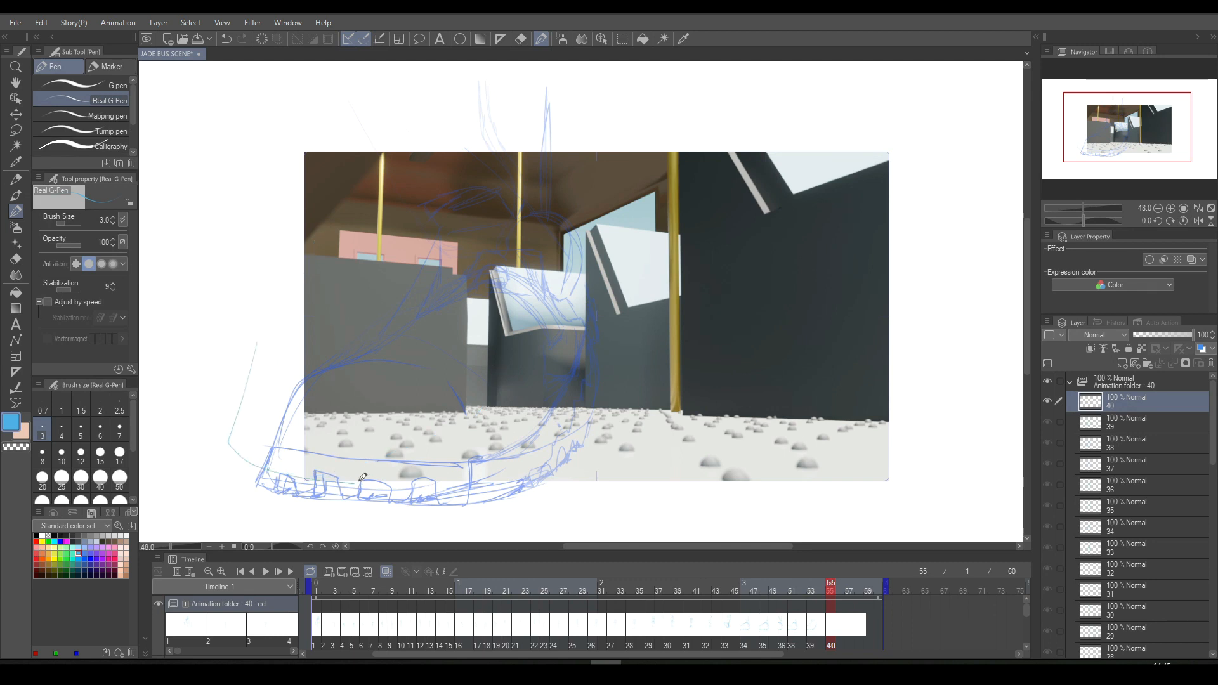
mouse_move(492, 363)
left_mouse_down()
mouse_move(516, 332)
mouse_move(513, 237)
mouse_move(548, 124)
mouse_move(552, 85)
left_mouse_up()
key("Left")
key("Right")
key("Left")
key("Right")
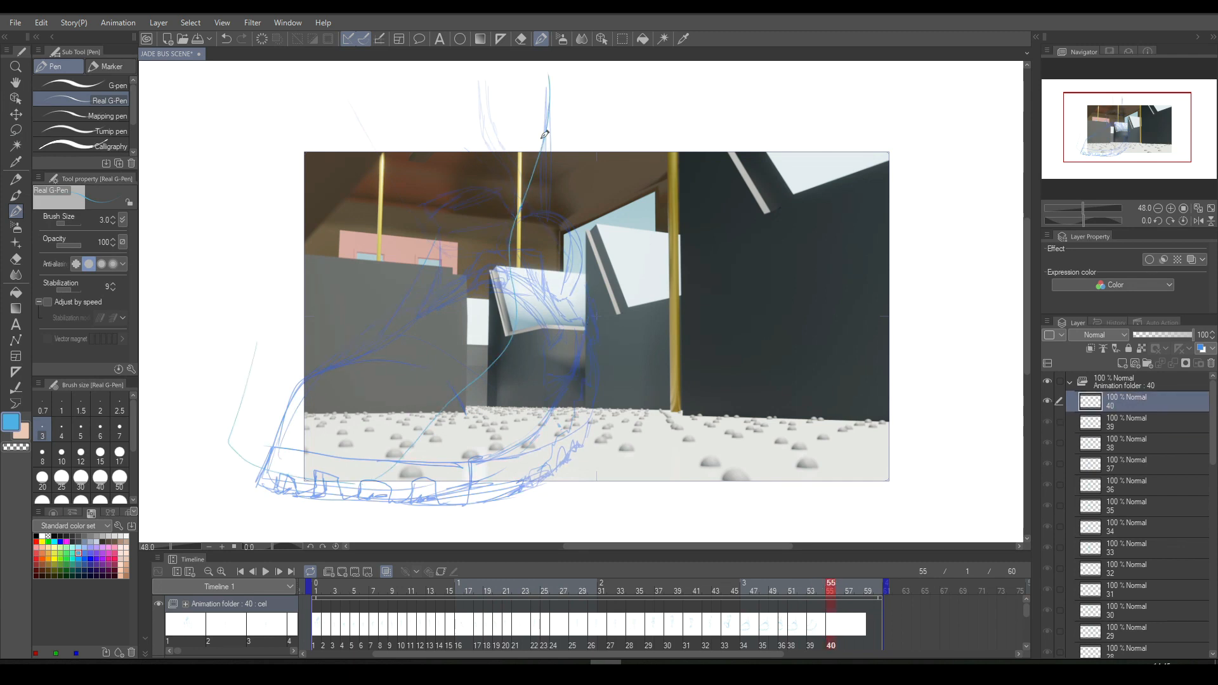
- Reinforce the upper part of the leg contour on cel 40 and compare it with the previous frame
left_click_drag(550, 75, 515, 290)
key("Left")
key("Right")
key("Left")
key("Right")
- Redraw the front contour of the foot on cel 40 closer to the old shoe outline and erase the earlier stroke
left_click_drag(274, 260, 254, 444)
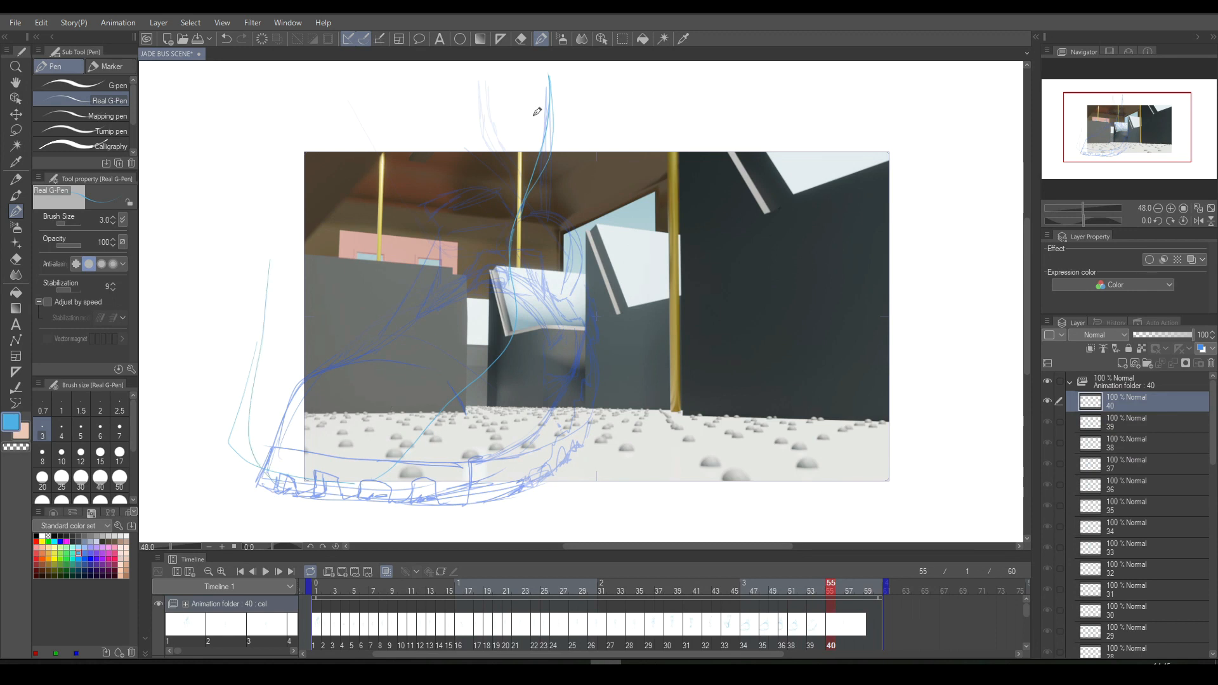
left_click(521, 39)
left_click_drag(248, 376, 240, 406)
left_click_drag(249, 350, 244, 455)
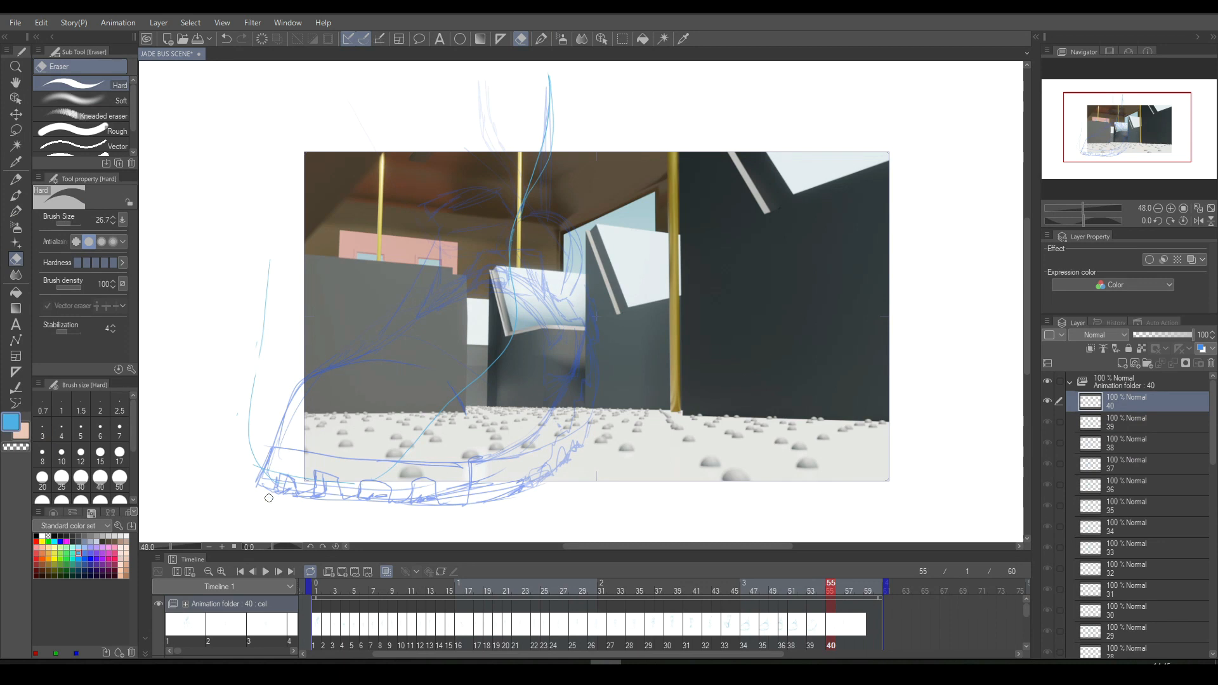
- Add an empty cel 41 at frame 57 and play back the walking animation
key("Right")
key("Right")
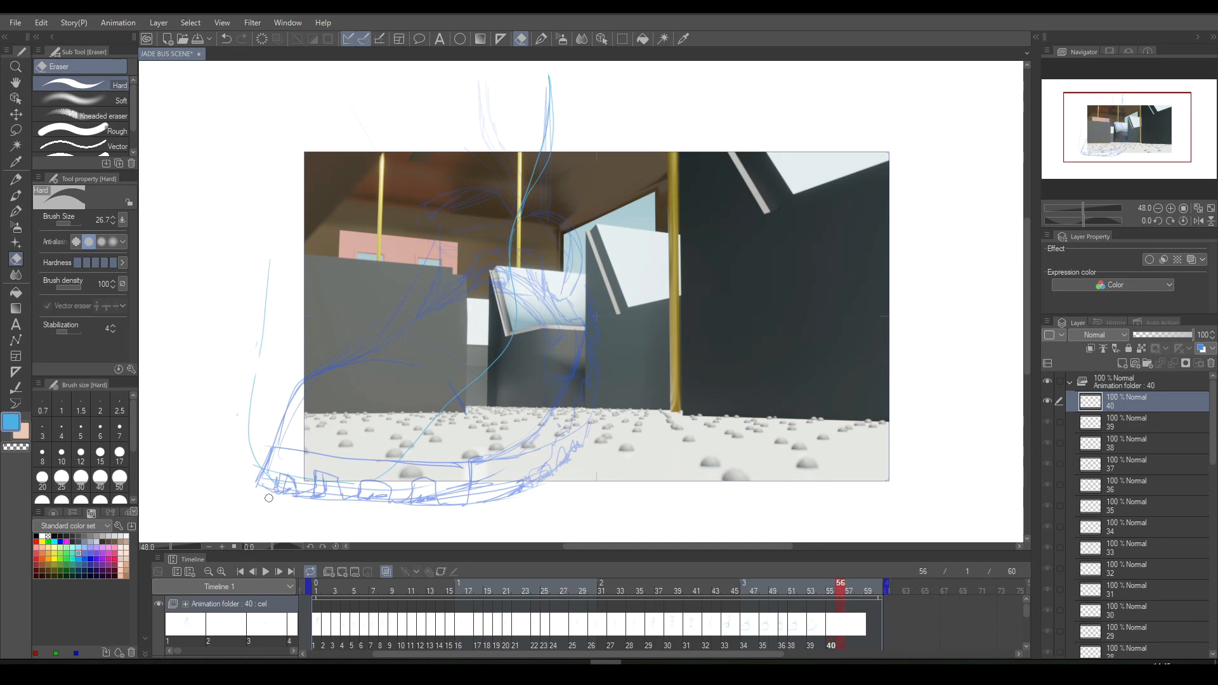
left_click(343, 573)
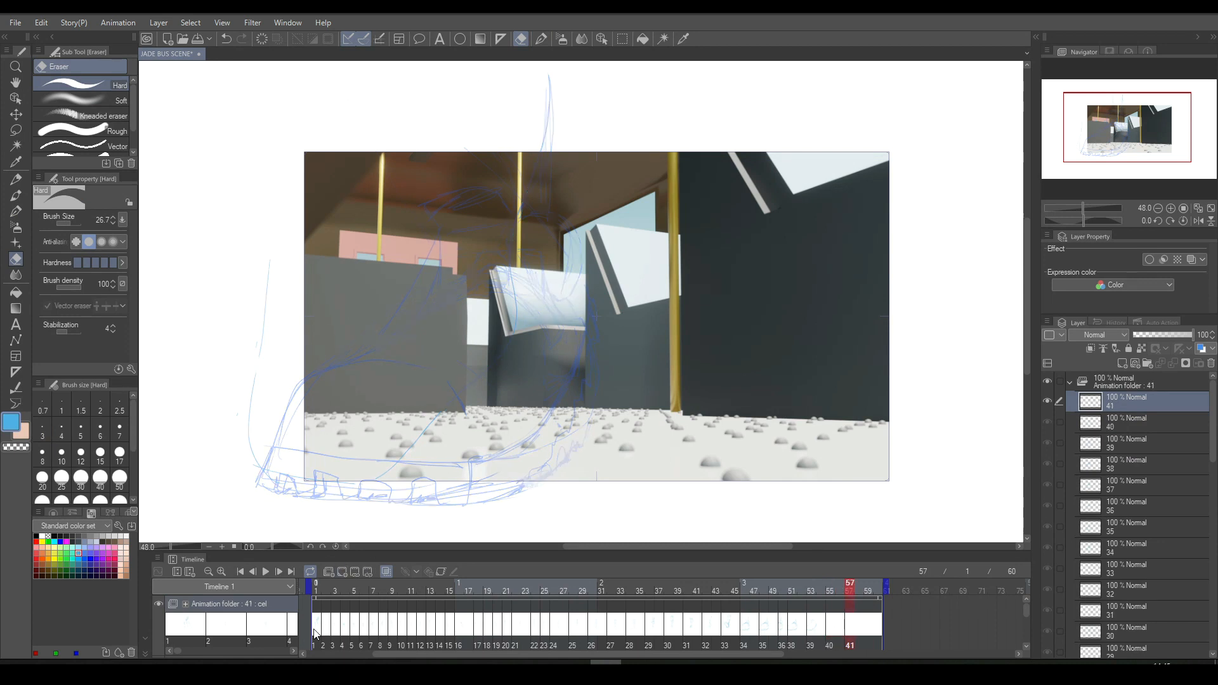
left_click(266, 571)
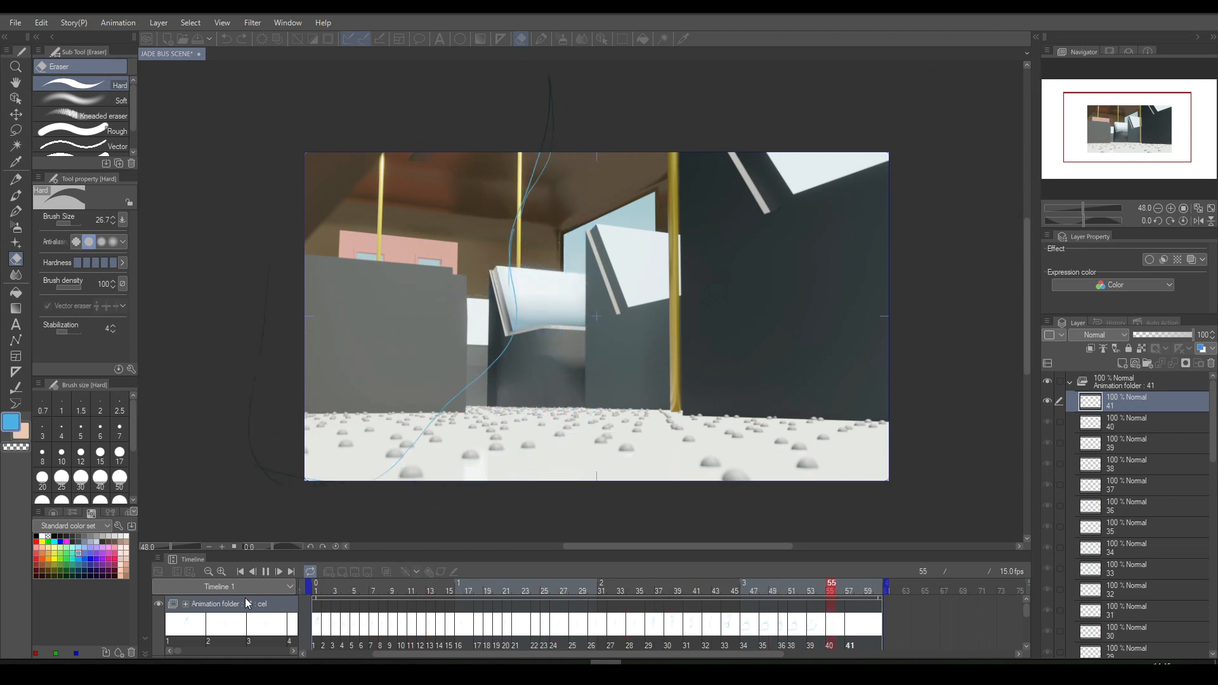
key("space")
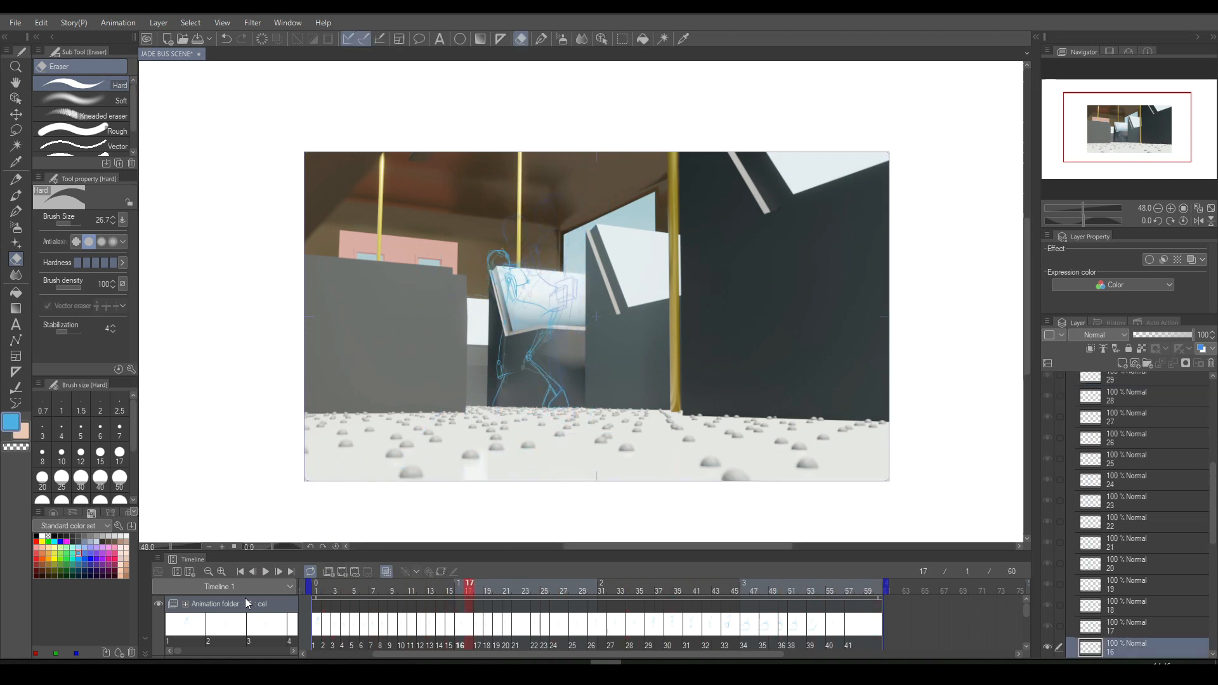
- Handwrite "I accidentally" in the white area above the picture on cel 16, redrawing the second c
scroll(1027, 320, "up", 3)
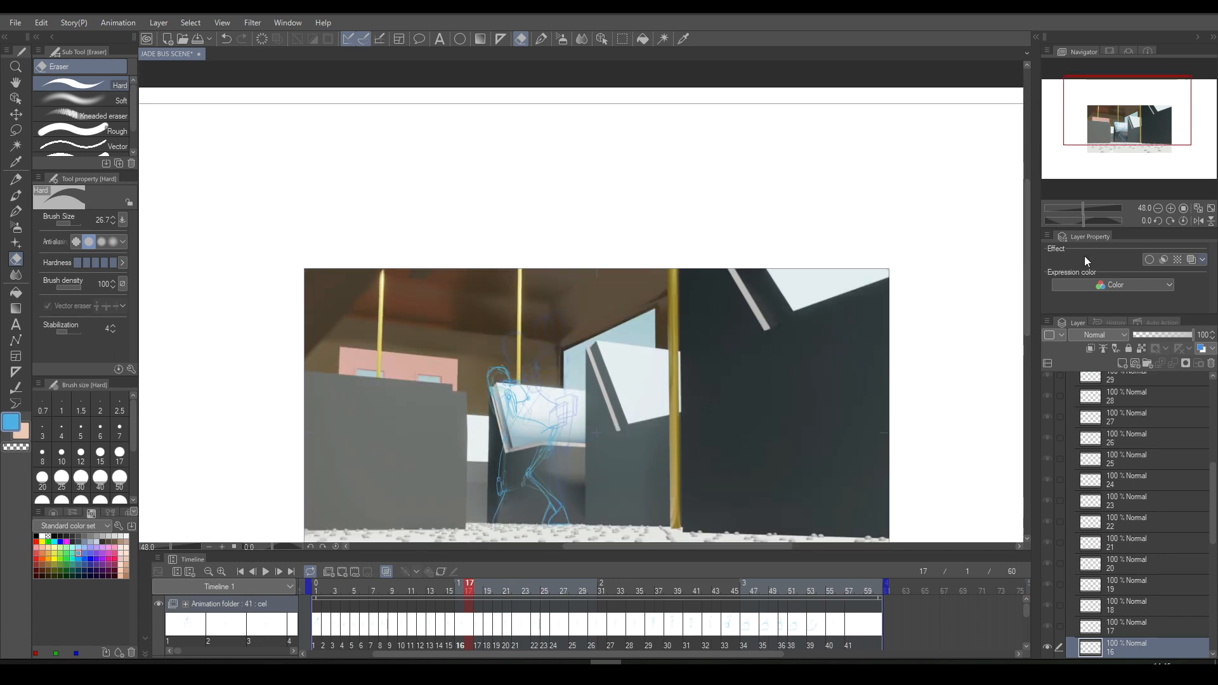
left_click(541, 39)
mouse_move(459, 136)
left_mouse_down()
mouse_move(466, 179)
mouse_move(491, 117)
left_mouse_up()
left_click_drag(451, 186, 550, 140)
mouse_move(569, 128)
left_mouse_down()
mouse_move(575, 150)
mouse_move(666, 136)
left_mouse_up()
left_click(601, 128)
left_click_drag(673, 120, 678, 137)
left_click_drag(670, 128, 699, 137)
mouse_move(701, 135)
left_mouse_down()
mouse_move(708, 110)
mouse_move(728, 156)
left_mouse_up()
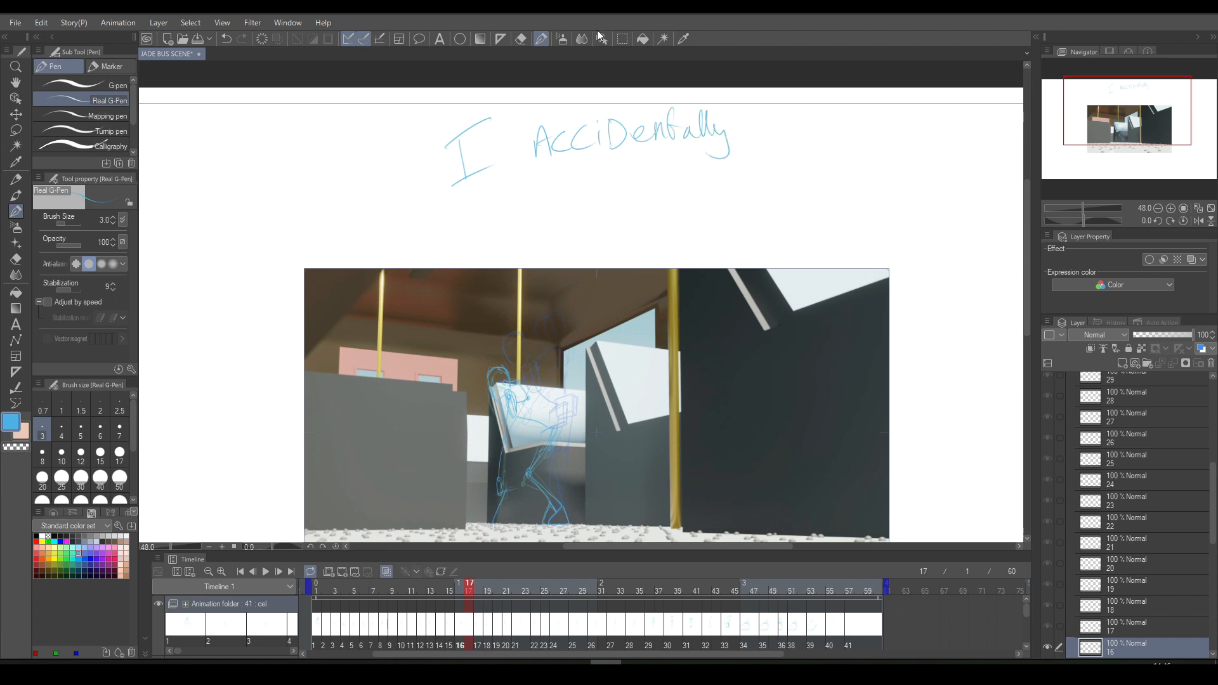
key("e")
left_click_drag(578, 120, 586, 127)
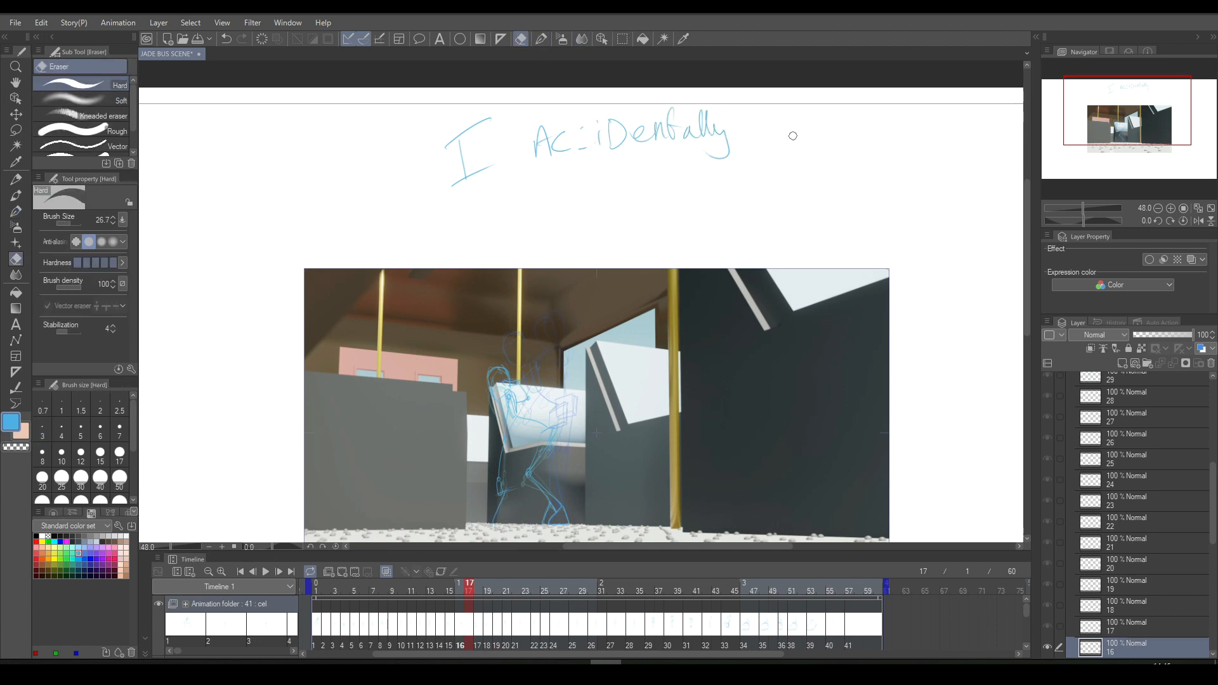
left_click(541, 38)
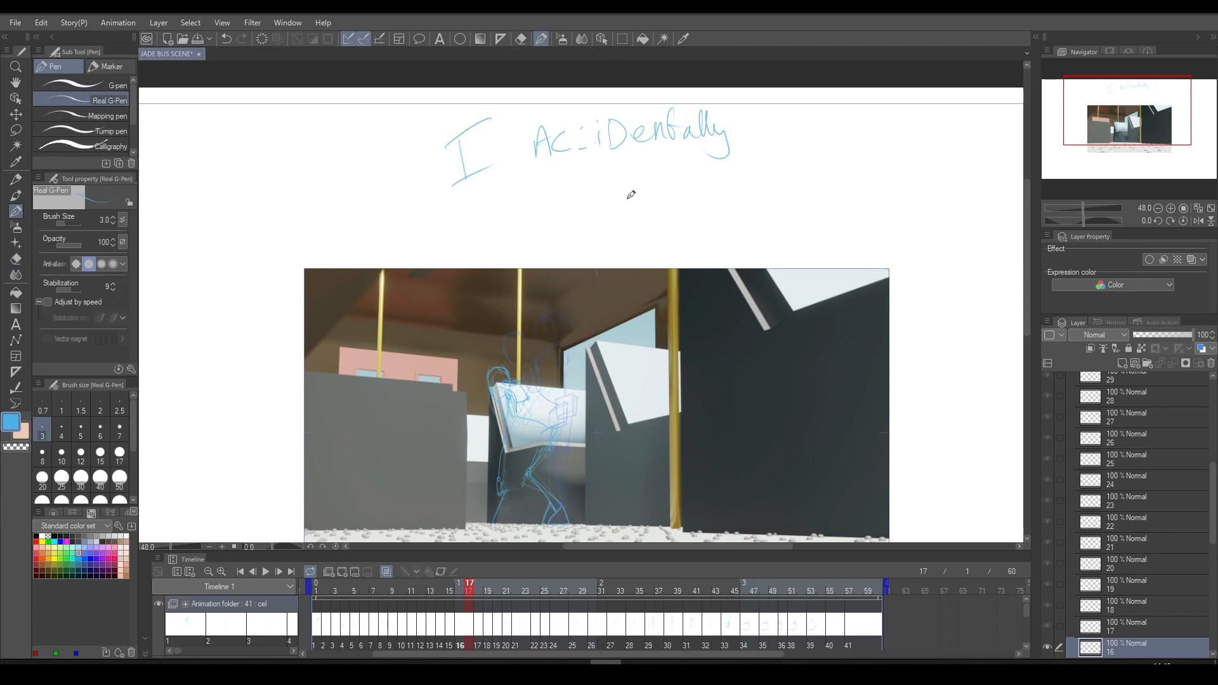
left_click_drag(590, 131, 587, 155)
- Continue the handwritten note with "missed a frame but seemed to have done me well" around the picture's upper-right corner
mouse_move(574, 239)
left_mouse_down()
mouse_move(593, 217)
mouse_move(605, 229)
mouse_move(605, 202)
mouse_move(696, 198)
mouse_move(700, 179)
mouse_move(770, 159)
mouse_move(759, 175)
mouse_move(810, 178)
mouse_move(836, 169)
left_mouse_up()
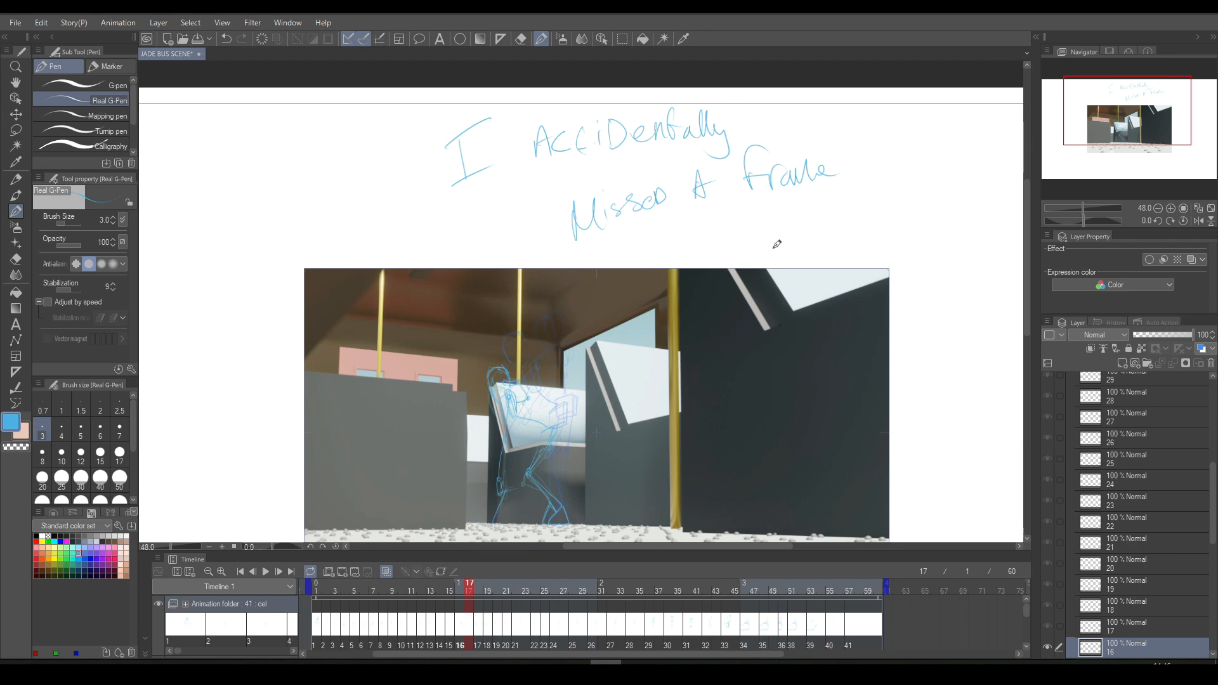
mouse_move(708, 216)
left_mouse_down()
mouse_move(710, 246)
mouse_move(744, 245)
mouse_move(767, 221)
left_mouse_up()
mouse_move(770, 232)
left_mouse_down()
mouse_move(892, 200)
mouse_move(920, 216)
mouse_move(981, 186)
left_mouse_up()
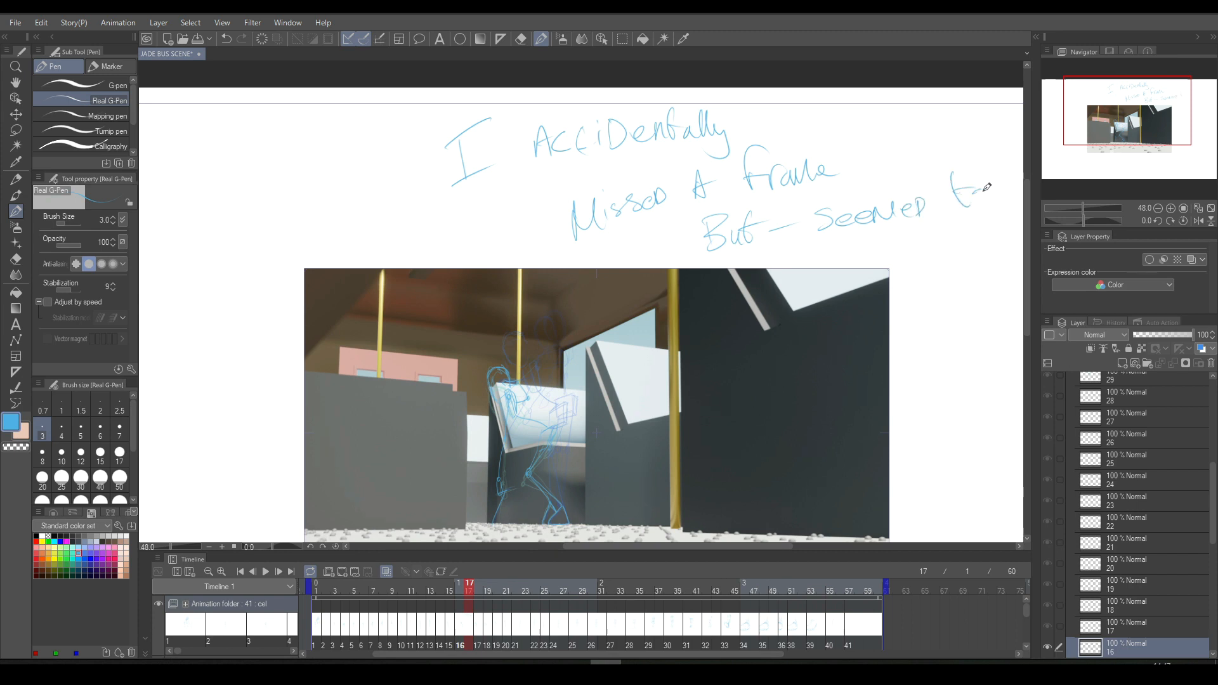
mouse_move(872, 242)
left_mouse_down()
mouse_move(923, 256)
mouse_move(980, 219)
mouse_move(914, 285)
mouse_move(906, 327)
mouse_move(939, 290)
mouse_move(967, 300)
mouse_move(991, 266)
left_mouse_up()
mouse_move(921, 337)
left_mouse_down()
mouse_move(916, 369)
mouse_move(972, 311)
left_mouse_up()
mouse_move(914, 392)
left_mouse_down()
mouse_move(941, 414)
mouse_move(965, 420)
left_mouse_up()
- Doodle a grinning face with a toothy smile and raised eyes below the handwritten note
mouse_move(930, 475)
left_mouse_down()
mouse_move(964, 444)
mouse_move(961, 517)
mouse_move(987, 468)
mouse_move(970, 486)
mouse_move(993, 484)
left_mouse_up()
left_click_drag(930, 487, 931, 523)
mouse_move(943, 490)
left_mouse_down()
mouse_move(948, 527)
mouse_move(971, 518)
left_mouse_up()
left_click_drag(925, 503, 990, 504)
left_click_drag(979, 456, 1001, 489)
left_click_drag(912, 462, 919, 508)
left_click_drag(895, 463, 901, 471)
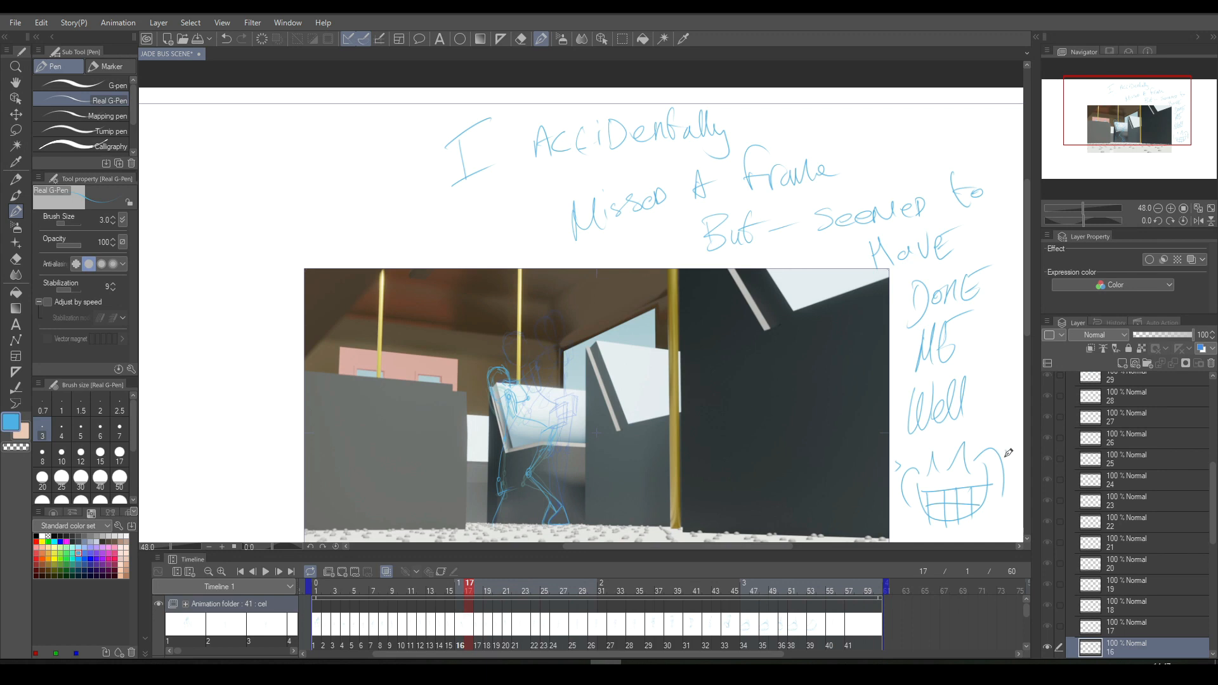
left_click_drag(1002, 451, 1002, 460)
left_click_drag(905, 462, 905, 470)
mouse_move(900, 475)
left_mouse_down()
mouse_move(904, 514)
mouse_move(921, 516)
left_mouse_up()
left_click_drag(989, 463, 997, 517)
left_click_drag(1009, 476, 1006, 518)
- Lasso the handwritten note and the face doodle, clear them and deselect
left_click(622, 39)
mouse_move(497, 78)
left_mouse_down()
mouse_move(471, 79)
mouse_move(410, 209)
mouse_move(511, 255)
mouse_move(714, 266)
mouse_move(758, 283)
mouse_move(790, 321)
mouse_move(835, 423)
mouse_move(864, 525)
mouse_move(949, 546)
mouse_move(1015, 519)
mouse_move(1046, 435)
mouse_move(1040, 295)
mouse_move(859, 72)
left_mouse_up()
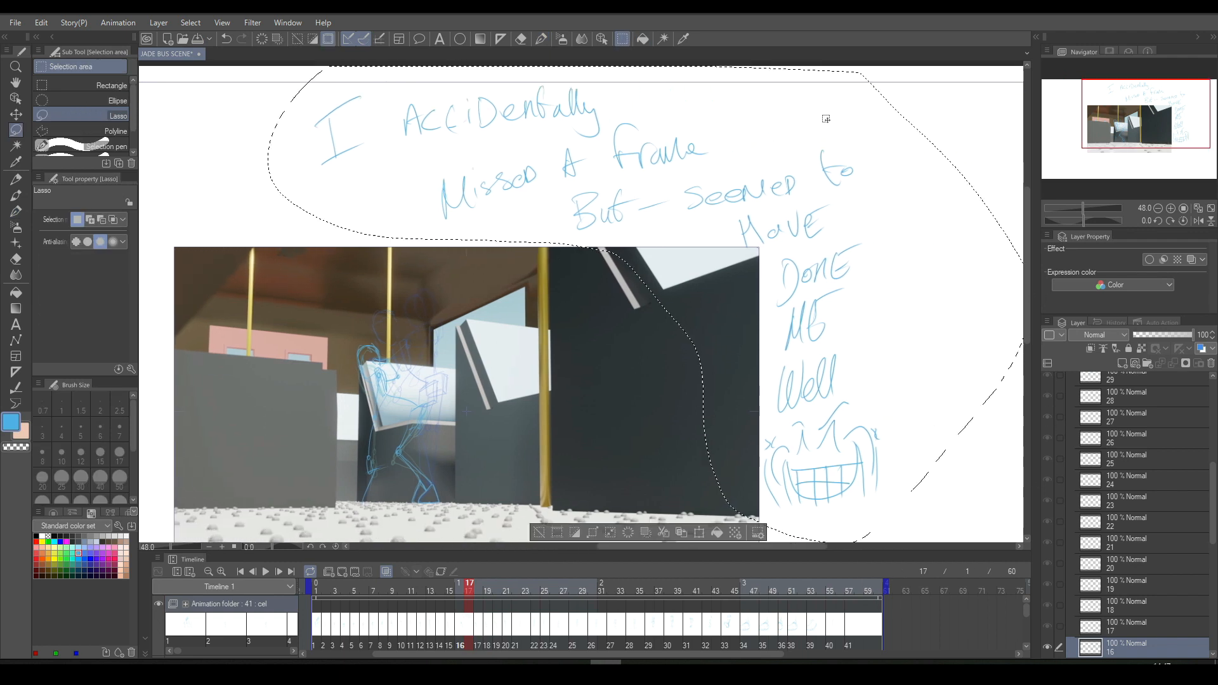
left_click(627, 533)
left_click(538, 533)
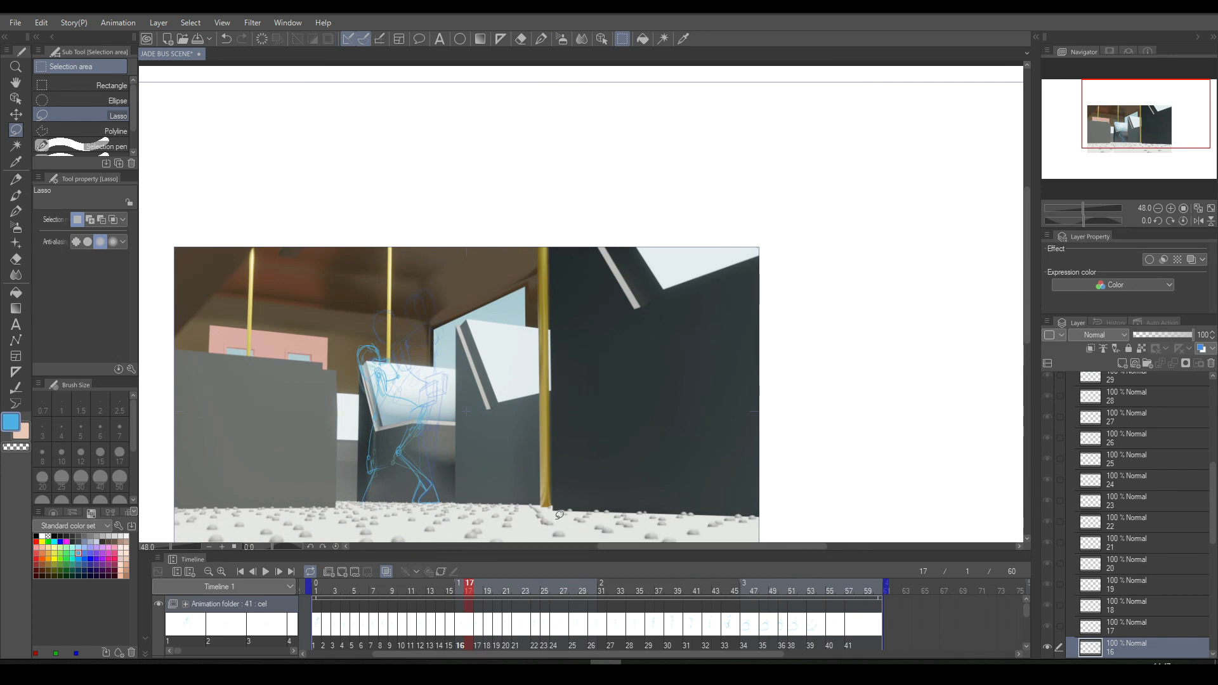
- Handwrite a two-line note beginning "Time for the" in the white area above the picture on cel 16
scroll(588, 326, "down", 2)
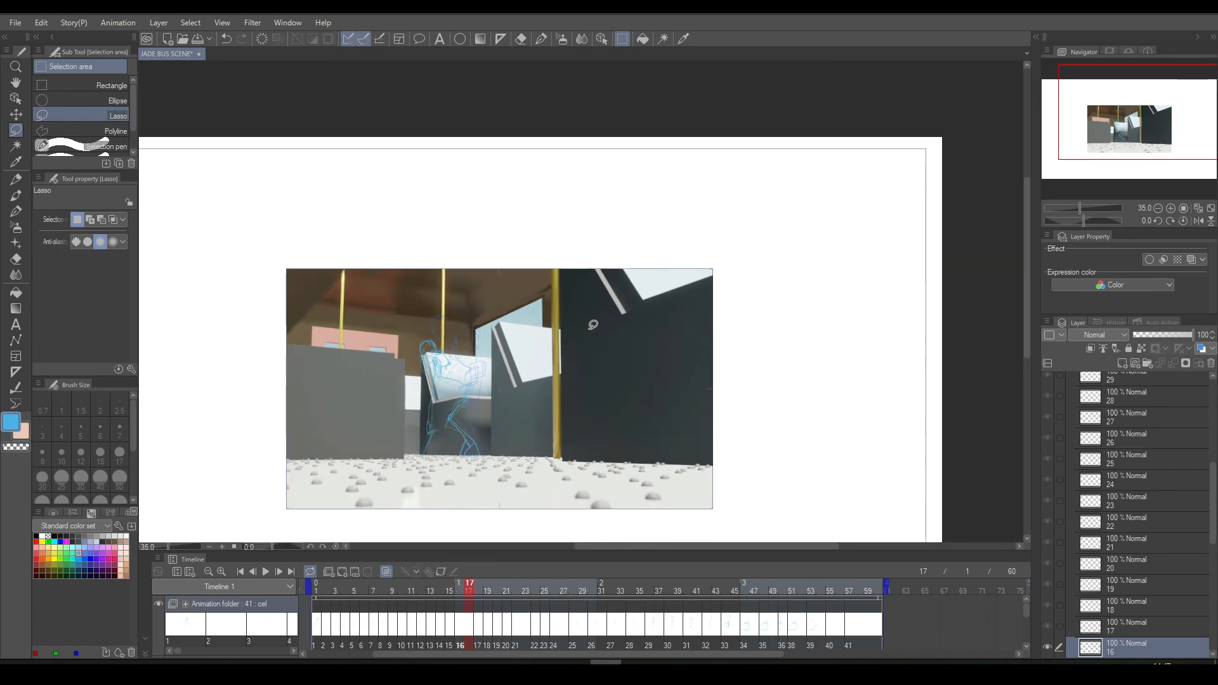
left_click_drag(706, 546, 658, 546)
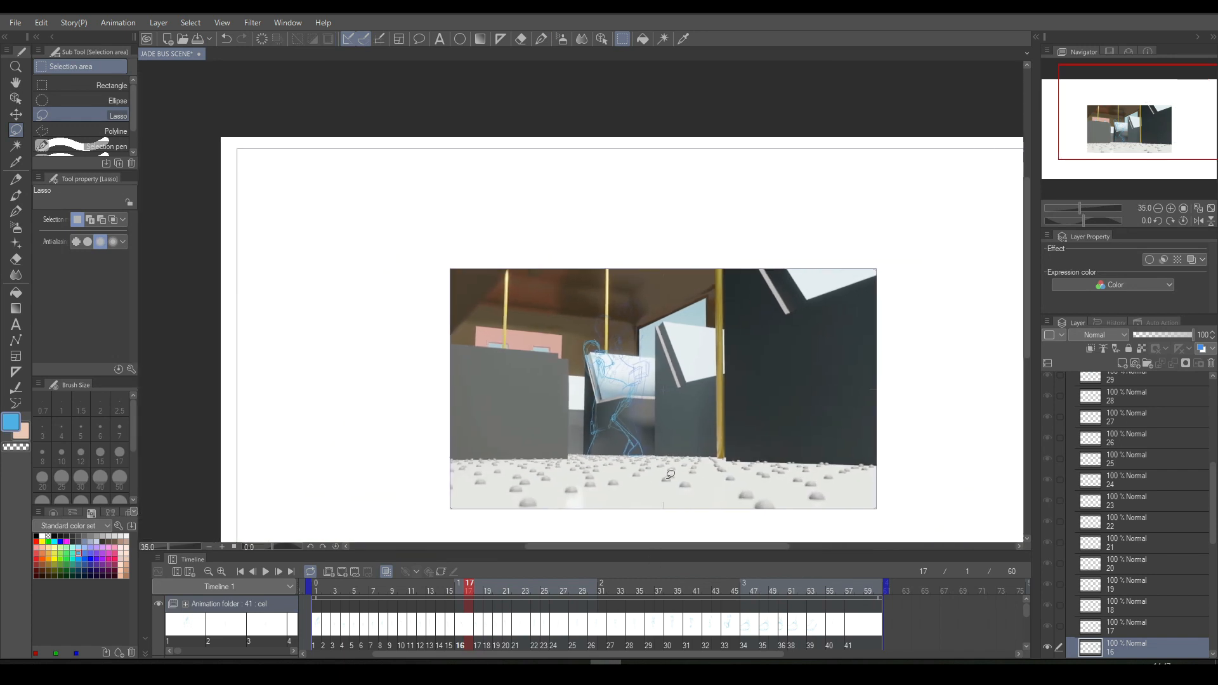
left_click(543, 39)
mouse_move(524, 170)
left_mouse_down()
mouse_move(531, 212)
mouse_move(552, 153)
left_mouse_up()
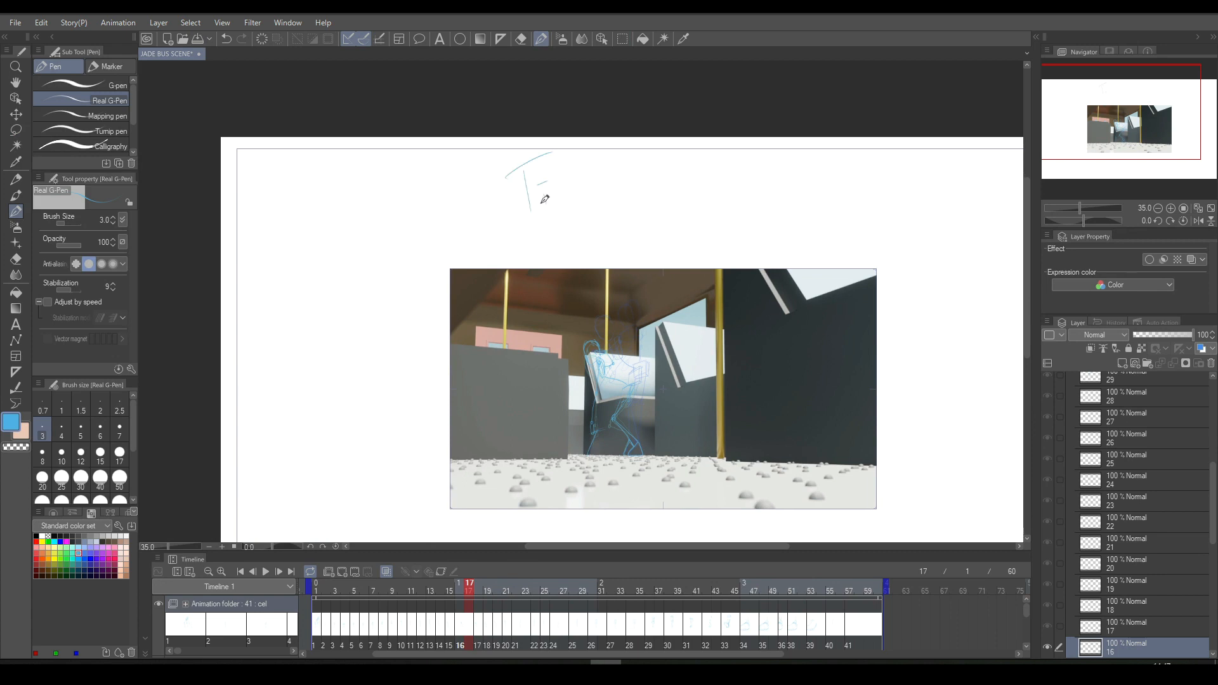
left_click_drag(558, 202, 579, 201)
mouse_move(591, 184)
left_mouse_down()
mouse_move(628, 167)
mouse_move(635, 202)
left_mouse_up()
mouse_move(627, 150)
left_mouse_down()
mouse_move(629, 189)
mouse_move(733, 193)
left_mouse_up()
left_click_drag(749, 147, 760, 178)
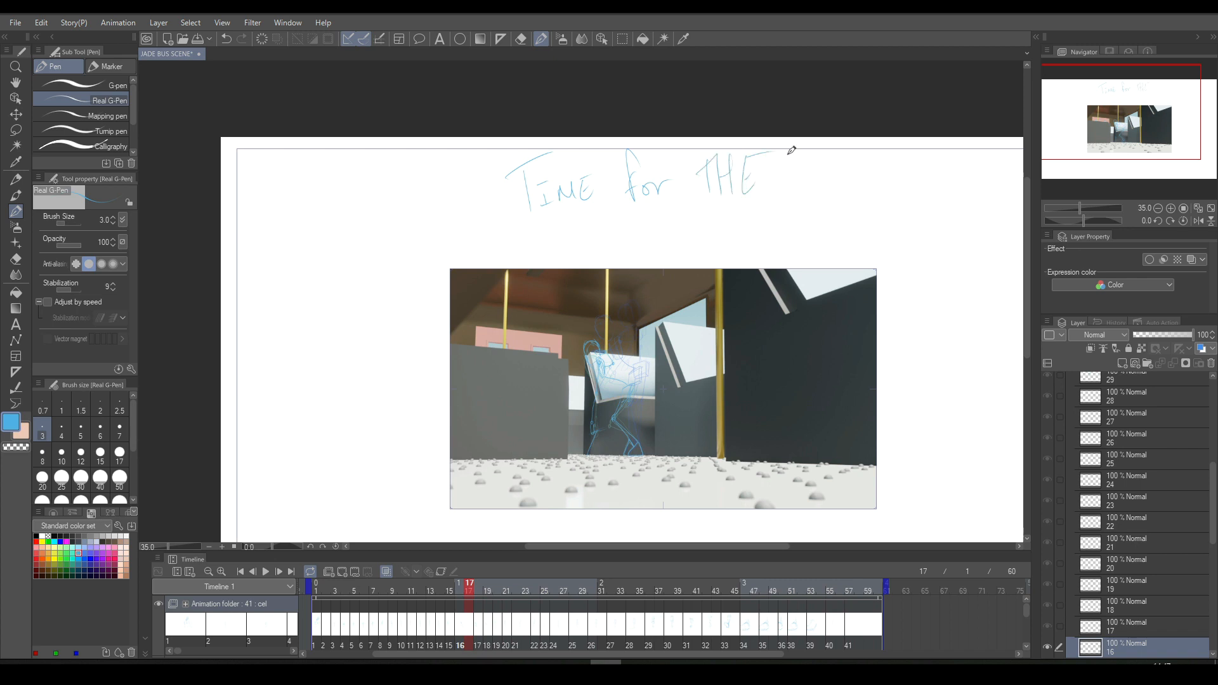
mouse_move(620, 252)
left_mouse_down()
mouse_move(650, 225)
mouse_move(653, 248)
left_mouse_up()
mouse_move(663, 222)
left_mouse_down()
mouse_move(660, 246)
mouse_move(686, 214)
mouse_move(752, 236)
mouse_move(765, 223)
left_mouse_up()
- Handwrite "I will show you the see" below the picture, replacing the misplaced letter after "you"
left_click_drag(1025, 240, 1028, 330)
left_click_drag(415, 323, 414, 349)
mouse_move(398, 330)
left_mouse_down()
mouse_move(430, 321)
mouse_move(561, 347)
mouse_move(634, 328)
left_mouse_up()
mouse_move(666, 317)
left_mouse_down()
mouse_move(676, 339)
mouse_move(687, 329)
mouse_move(736, 337)
left_mouse_up()
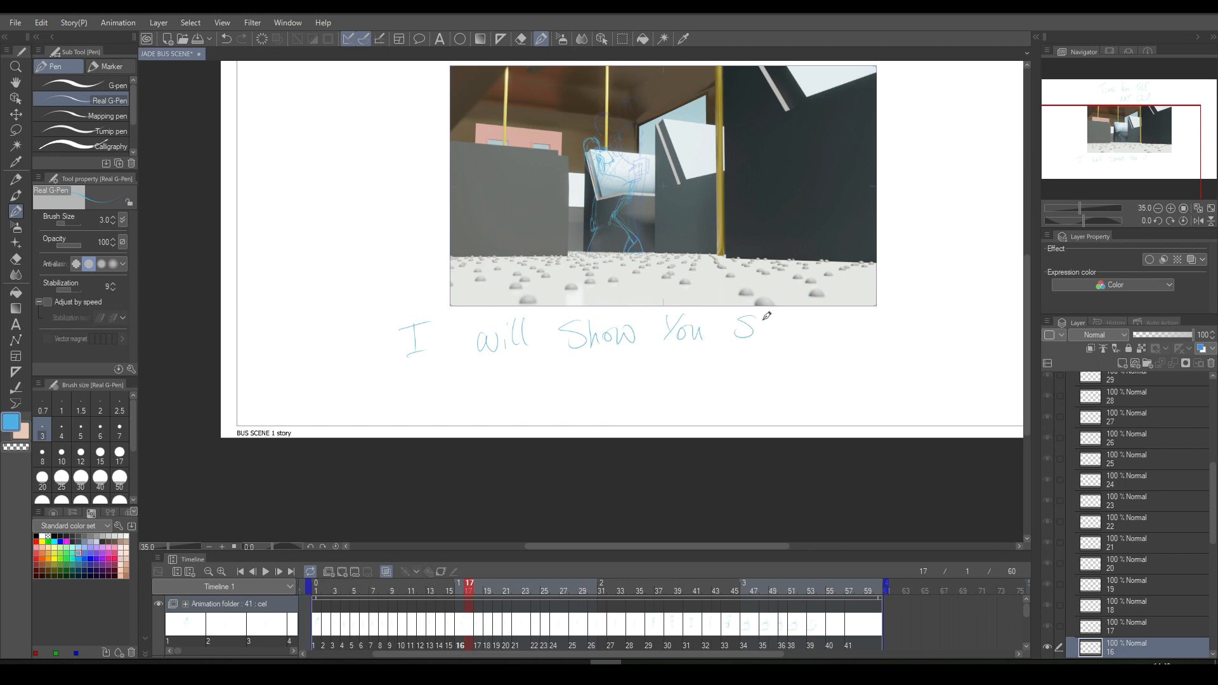
key("ctrl+z")
key("ctrl+z")
mouse_move(734, 315)
left_mouse_down()
mouse_move(737, 341)
mouse_move(750, 310)
left_mouse_up()
left_click_drag(744, 328, 751, 329)
left_click_drag(753, 317, 751, 342)
left_click_drag(760, 318, 765, 340)
mouse_move(758, 329)
left_mouse_down()
mouse_move(810, 339)
mouse_move(839, 340)
left_mouse_up()
- Continue the note below the picture with "I aim to shoot my scenes"
mouse_move(495, 371)
left_mouse_down()
mouse_move(494, 401)
mouse_move(512, 369)
mouse_move(515, 398)
mouse_move(573, 394)
mouse_move(564, 382)
mouse_move(575, 399)
left_mouse_up()
mouse_move(580, 398)
left_mouse_down()
mouse_move(589, 380)
mouse_move(595, 396)
mouse_move(638, 391)
mouse_move(653, 368)
mouse_move(738, 385)
mouse_move(755, 371)
mouse_move(764, 388)
left_mouse_up()
left_click_drag(758, 371, 814, 365)
mouse_move(815, 365)
left_mouse_down()
mouse_move(850, 368)
mouse_move(844, 393)
left_mouse_up()
mouse_move(651, 404)
left_mouse_down()
mouse_move(633, 424)
mouse_move(724, 421)
left_mouse_up()
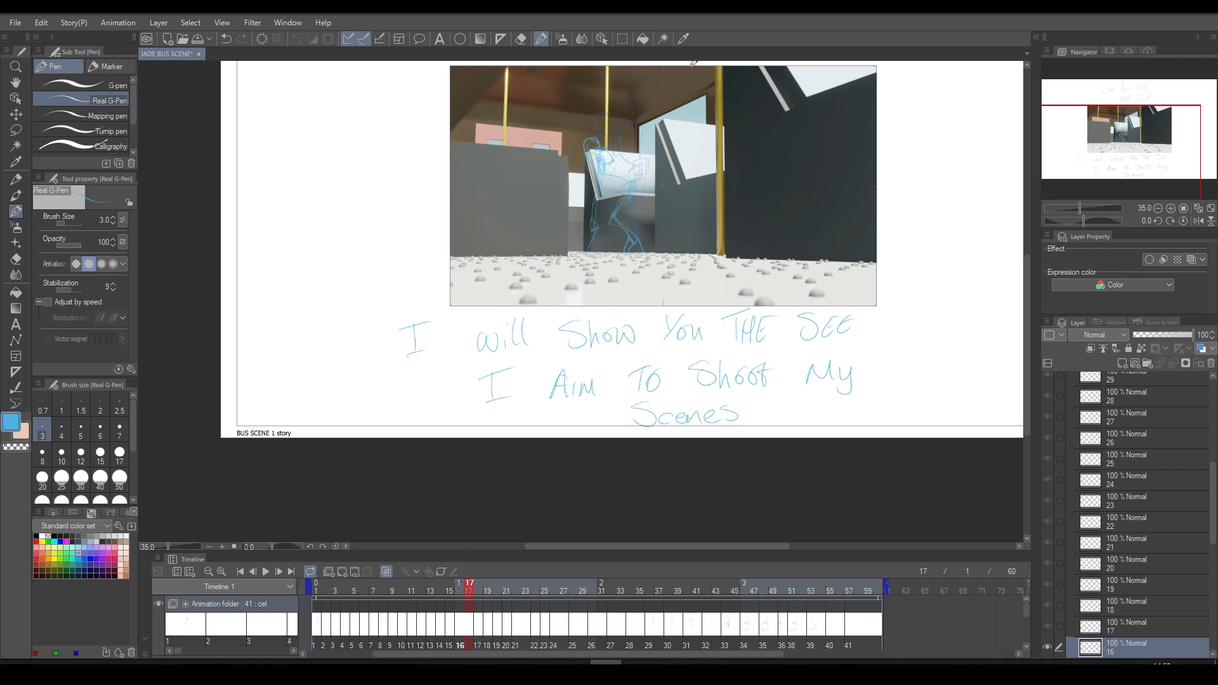
- Lasso the handwritten note below the picture, clear it and deselect
left_click(626, 38)
mouse_move(550, 292)
left_mouse_down()
mouse_move(453, 290)
mouse_move(598, 496)
mouse_move(903, 308)
left_mouse_up()
left_click(536, 458)
key("ctrl+d")
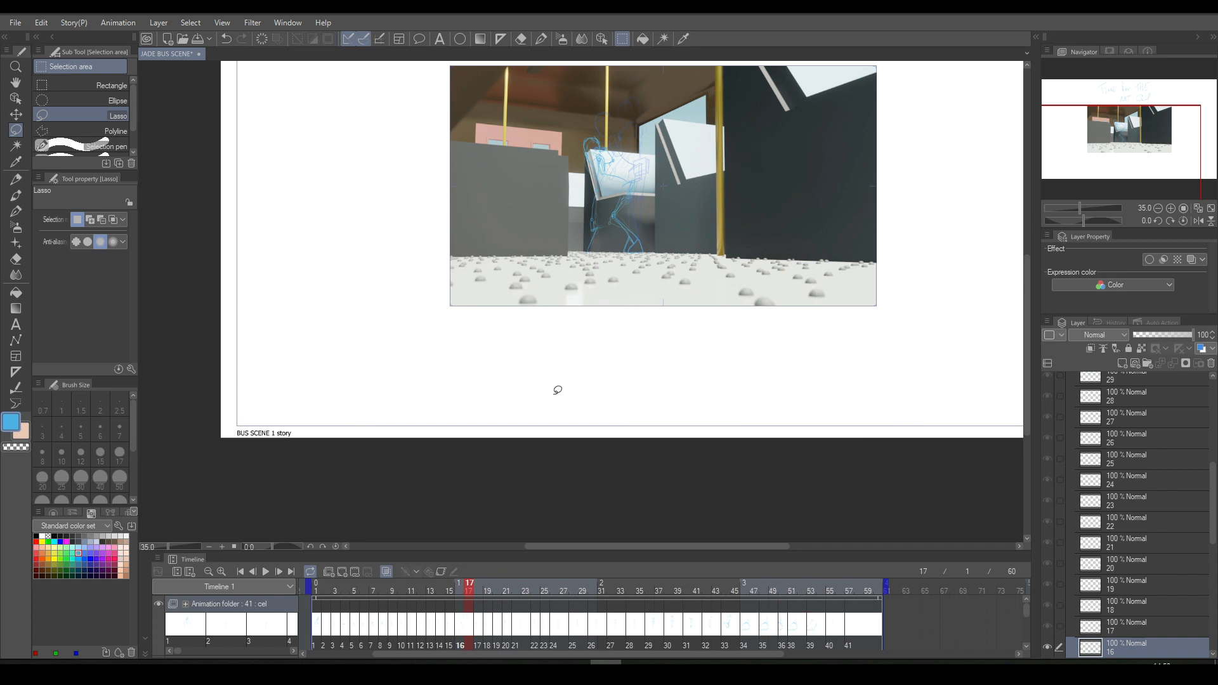
- Handwrite "JADE! on that END screen" with the Real G-Pen in the white area below the picture
left_click(541, 39)
mouse_move(590, 322)
left_mouse_down()
mouse_move(586, 357)
mouse_move(612, 333)
mouse_move(622, 350)
mouse_move(625, 328)
mouse_move(621, 350)
mouse_move(639, 332)
mouse_move(699, 340)
mouse_move(655, 335)
left_mouse_up()
left_click(654, 346)
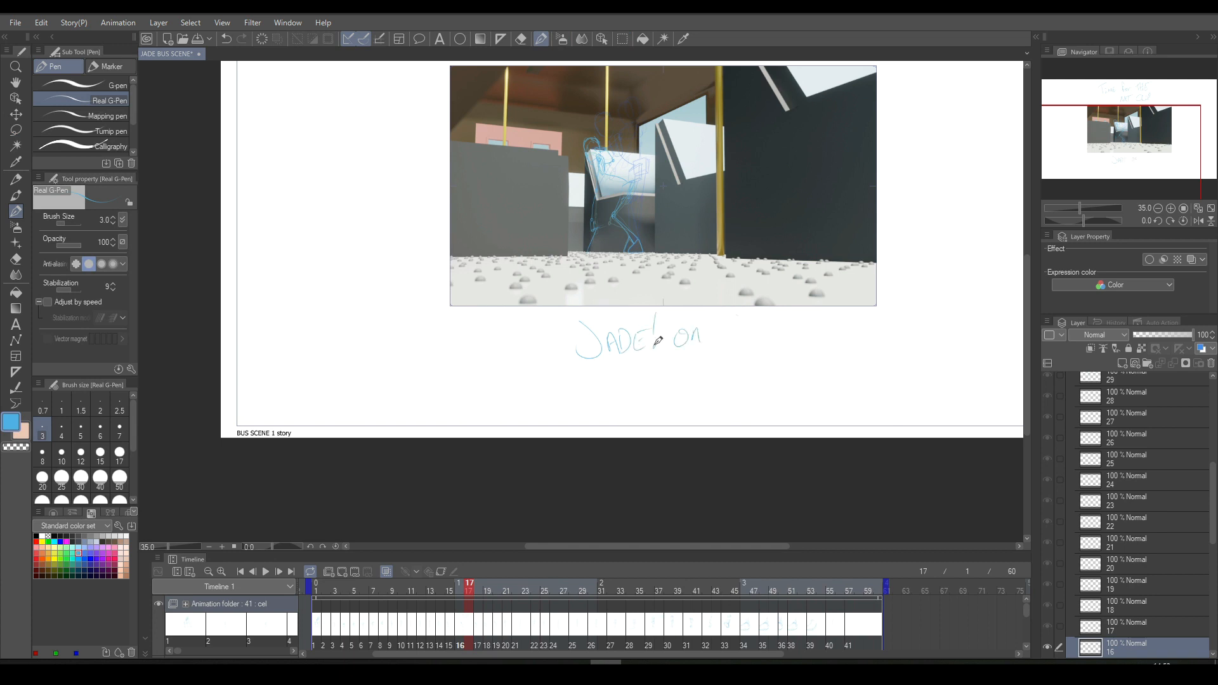
mouse_move(733, 335)
left_mouse_down()
mouse_move(733, 319)
mouse_move(734, 332)
mouse_move(764, 334)
mouse_move(772, 321)
mouse_move(805, 338)
mouse_move(831, 336)
mouse_move(834, 322)
mouse_move(833, 338)
mouse_move(885, 324)
mouse_move(954, 336)
left_mouse_up()
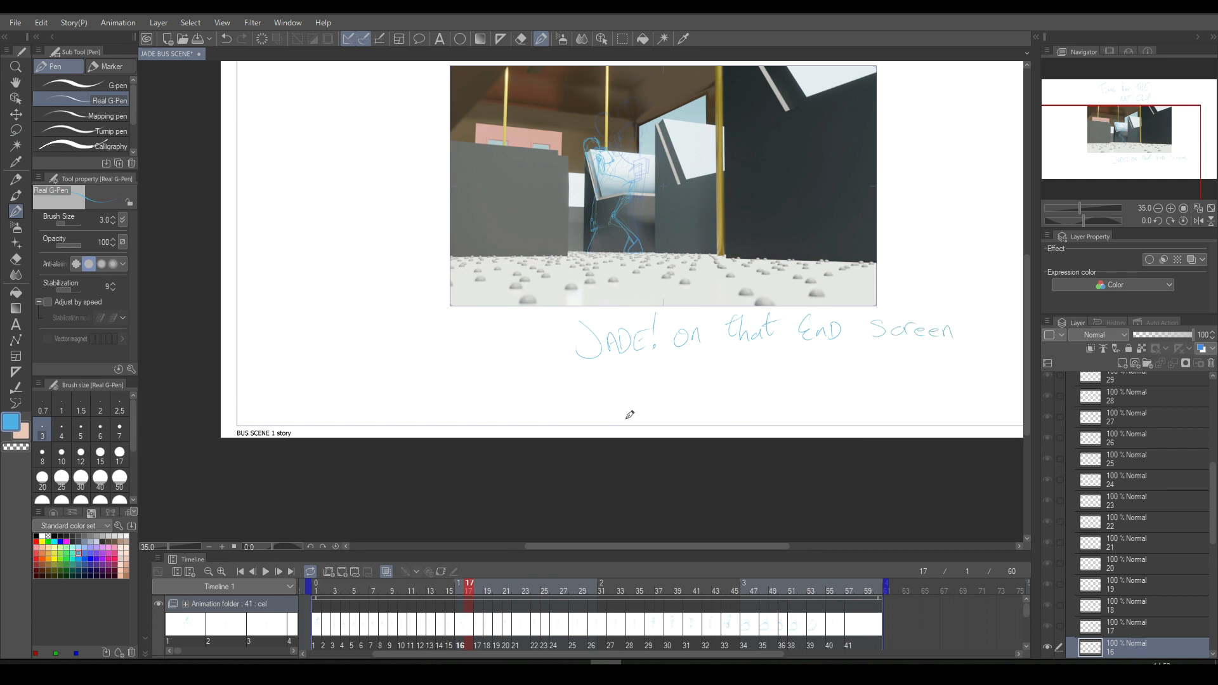
- Draw an arrow pointing up at the picture and continue the note with "will exit Bus-Meet with friends"
mouse_move(531, 379)
left_mouse_down()
mouse_move(573, 397)
mouse_move(505, 319)
mouse_move(493, 329)
mouse_move(513, 312)
left_mouse_up()
left_click_drag(609, 380, 635, 394)
mouse_move(635, 381)
left_mouse_down()
mouse_move(625, 394)
mouse_move(655, 394)
left_mouse_up()
left_click(643, 376)
left_click_drag(648, 379, 692, 391)
left_click_drag(707, 379, 784, 383)
left_click_drag(787, 376, 819, 379)
mouse_move(742, 377)
left_mouse_down()
mouse_move(883, 362)
mouse_move(896, 378)
mouse_move(943, 379)
mouse_move(955, 362)
mouse_move(969, 362)
mouse_move(965, 379)
mouse_move(996, 379)
mouse_move(1003, 355)
mouse_move(1010, 379)
left_mouse_up()
- Finish the note with "And... well - lets say a rival" and a smiling face, and draw a loop around it
mouse_move(553, 434)
left_mouse_down()
mouse_move(571, 420)
mouse_move(598, 431)
mouse_move(672, 409)
mouse_move(701, 428)
left_mouse_up()
mouse_move(704, 406)
left_mouse_down()
mouse_move(713, 428)
mouse_move(757, 424)
left_mouse_up()
mouse_move(760, 407)
left_mouse_down()
mouse_move(808, 406)
mouse_move(796, 421)
mouse_move(819, 423)
mouse_move(826, 409)
mouse_move(841, 418)
mouse_move(867, 394)
mouse_move(871, 419)
left_mouse_up()
mouse_move(860, 411)
left_mouse_down()
mouse_move(895, 418)
mouse_move(913, 395)
mouse_move(913, 415)
mouse_move(920, 401)
mouse_move(944, 420)
mouse_move(981, 394)
mouse_move(1018, 410)
mouse_move(983, 419)
mouse_move(1016, 419)
mouse_move(1015, 401)
mouse_move(981, 390)
left_mouse_up()
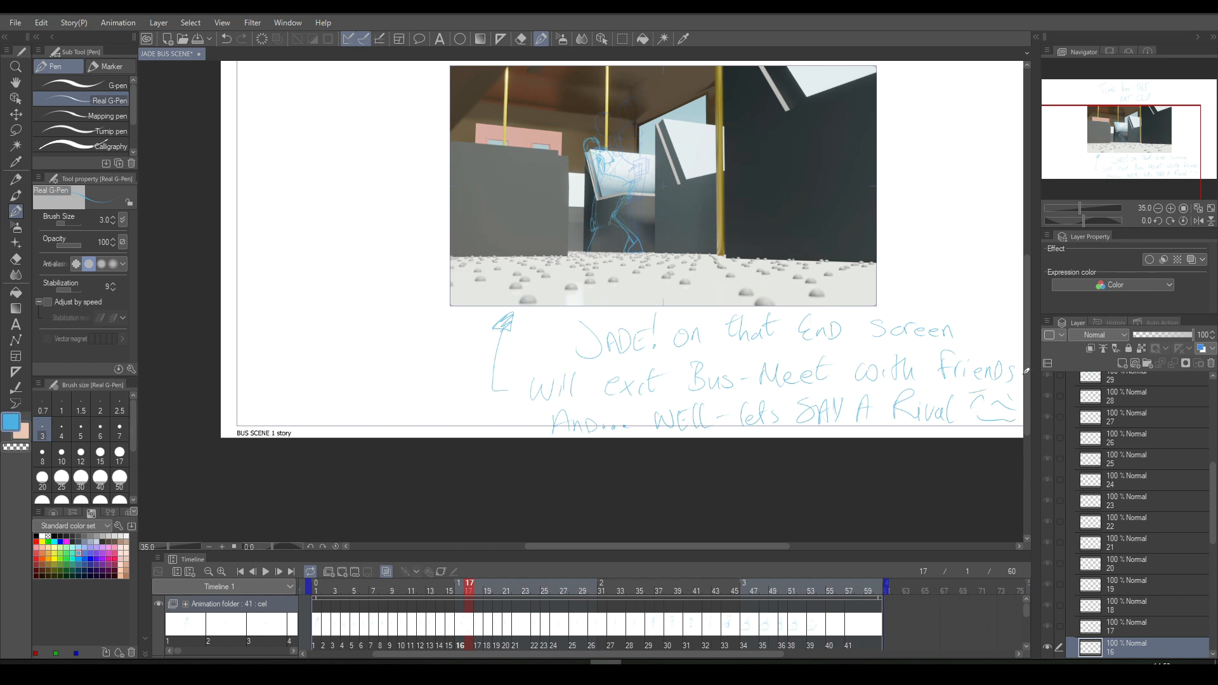
mouse_move(511, 288)
left_mouse_down()
mouse_move(463, 321)
mouse_move(466, 437)
left_mouse_up()
mouse_move(1028, 383)
left_mouse_down()
mouse_move(1013, 336)
mouse_move(938, 299)
mouse_move(798, 294)
left_mouse_up()
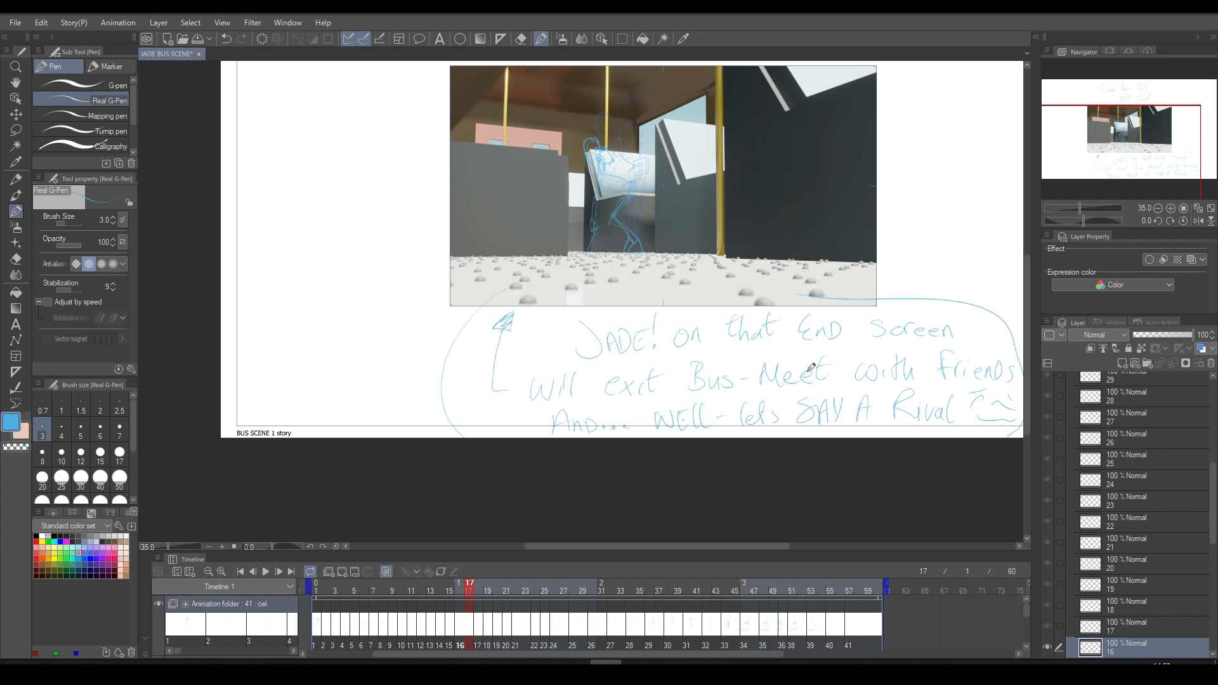
- Lasso the encircled note and its arrow below the picture, clear them and deselect
left_click(622, 39)
mouse_move(524, 268)
left_mouse_down()
mouse_move(455, 297)
mouse_move(478, 485)
mouse_move(729, 518)
mouse_move(993, 476)
mouse_move(1034, 414)
mouse_move(995, 298)
mouse_move(909, 269)
mouse_move(821, 282)
left_mouse_up()
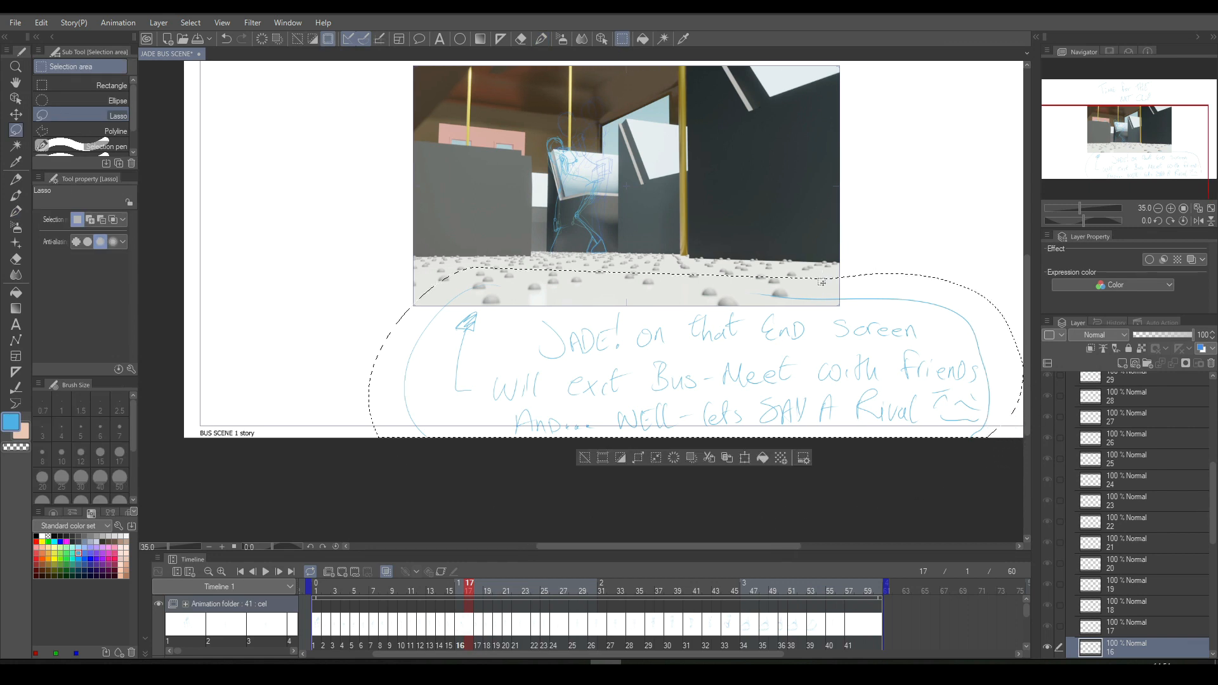
left_click(673, 457)
left_click(585, 457)
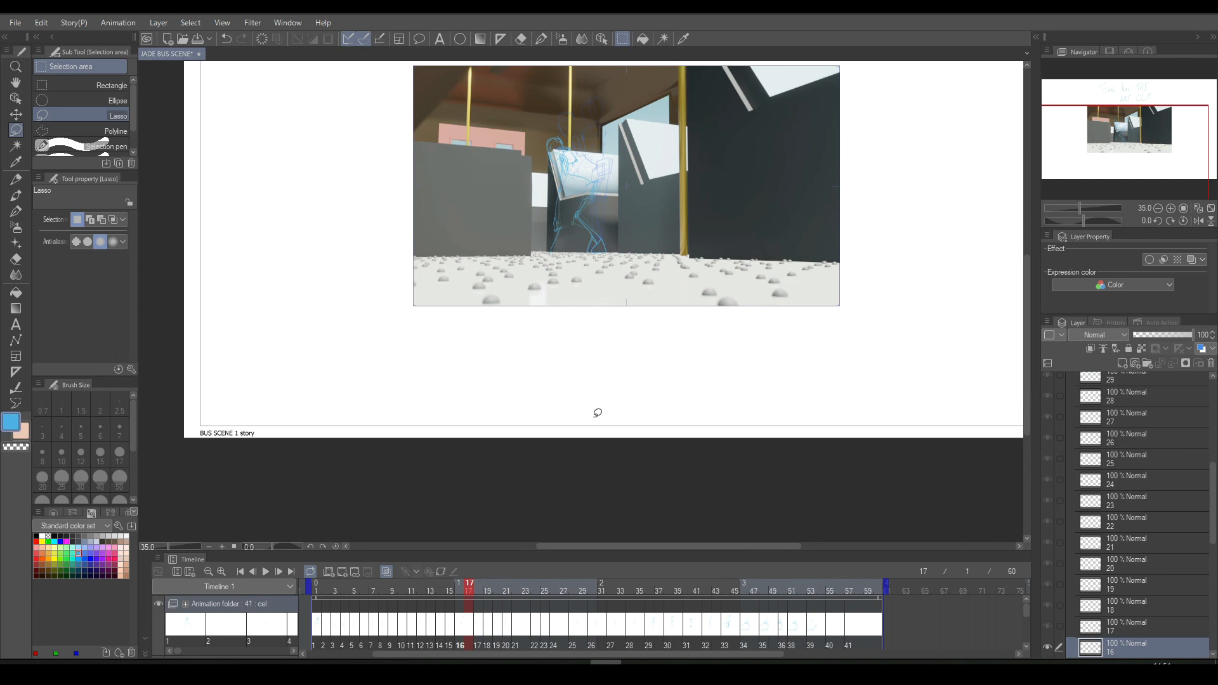
- Handwrite "Ultimately this is a School" on two lines beside the "Time for the NXT clip" note
left_click(537, 41)
scroll(1028, 279, "up", 3)
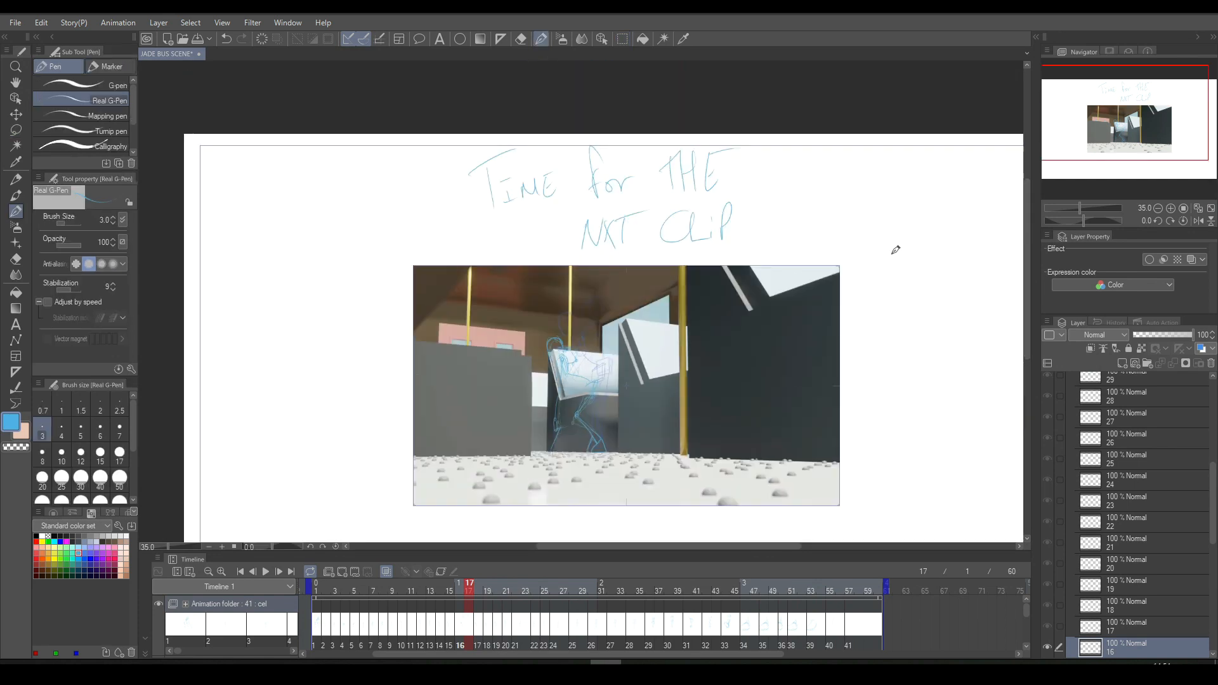
mouse_move(855, 166)
left_mouse_down()
mouse_move(872, 197)
mouse_move(897, 165)
mouse_move(913, 185)
mouse_move(957, 180)
mouse_move(955, 212)
left_mouse_up()
mouse_move(984, 166)
left_mouse_down()
mouse_move(988, 186)
mouse_move(1005, 191)
mouse_move(1015, 168)
mouse_move(1016, 194)
left_mouse_up()
mouse_move(851, 219)
left_mouse_down()
mouse_move(858, 242)
mouse_move(902, 207)
mouse_move(903, 238)
mouse_move(932, 224)
mouse_move(1003, 230)
left_mouse_up()
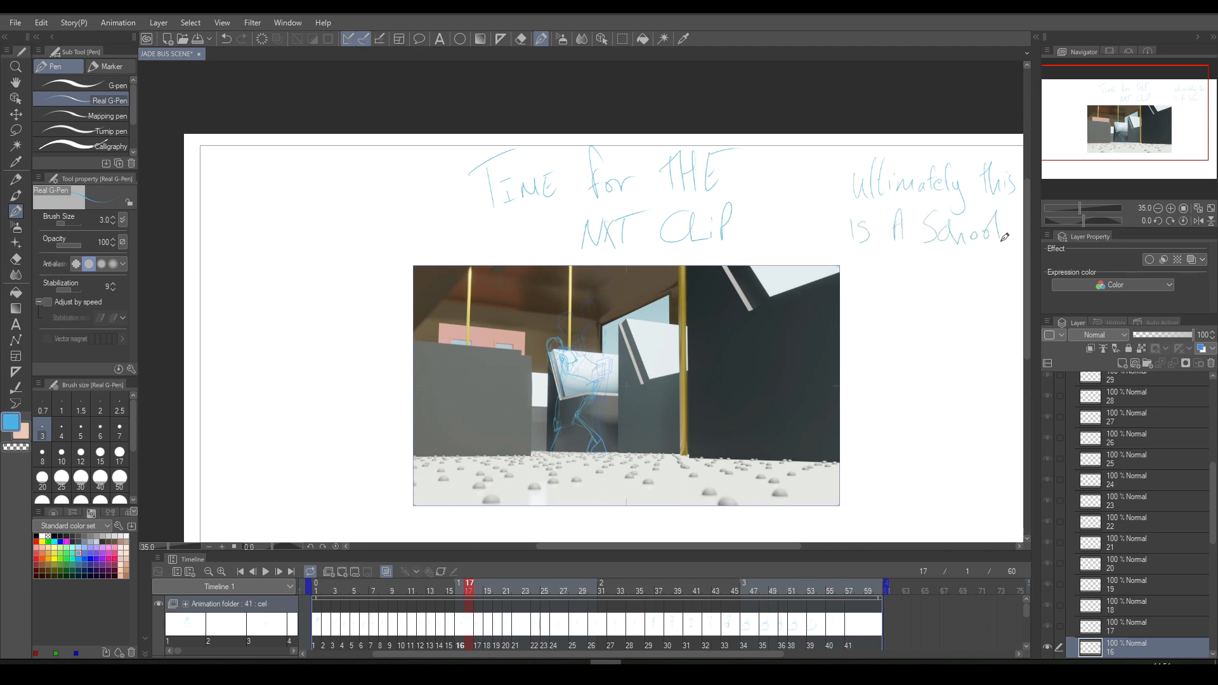
- Continue the side note down the picture's right edge with "Bus and she has spent"
left_click_drag(889, 254, 891, 286)
left_click_drag(889, 256, 894, 285)
left_click_drag(898, 269, 959, 286)
mouse_move(964, 256)
left_mouse_down()
mouse_move(971, 285)
mouse_move(973, 271)
mouse_move(993, 285)
mouse_move(993, 270)
left_mouse_up()
mouse_move(874, 303)
left_mouse_down()
mouse_move(864, 330)
mouse_move(875, 333)
left_mouse_up()
mouse_move(877, 320)
left_mouse_down()
mouse_move(887, 332)
mouse_move(921, 318)
mouse_move(978, 336)
left_mouse_up()
left_click_drag(980, 314, 1004, 325)
mouse_move(1013, 296)
left_mouse_down()
mouse_move(1009, 325)
mouse_move(1018, 307)
left_mouse_up()
- Finish the note with "A while on a journy to school for her first time all by herself... She's gottn Brave" and a small face
mouse_move(864, 356)
left_mouse_down()
mouse_move(856, 381)
mouse_move(869, 379)
left_mouse_up()
mouse_move(860, 369)
left_mouse_down()
mouse_move(912, 357)
mouse_move(938, 375)
left_mouse_up()
left_click_drag(946, 348, 957, 374)
mouse_move(856, 395)
left_mouse_down()
mouse_move(871, 431)
mouse_move(931, 418)
mouse_move(945, 452)
left_mouse_up()
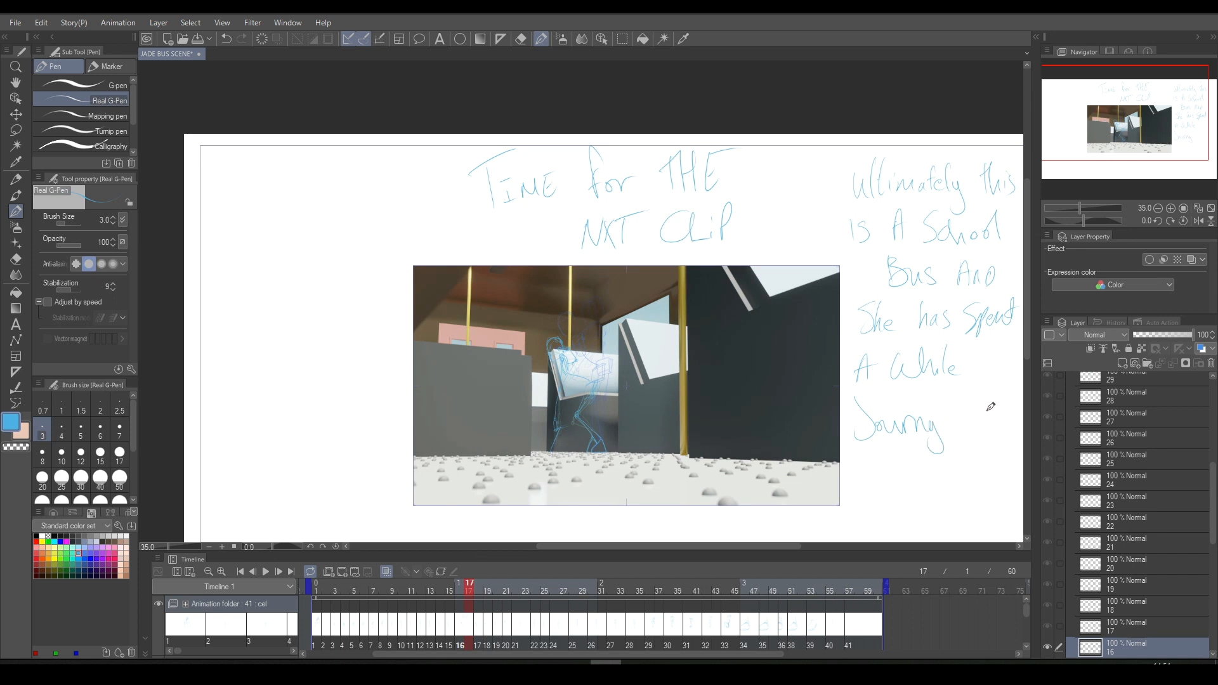
mouse_move(984, 360)
left_mouse_down()
mouse_move(979, 371)
mouse_move(1002, 373)
mouse_move(1018, 355)
mouse_move(978, 421)
mouse_move(991, 418)
left_mouse_up()
mouse_move(885, 465)
left_mouse_down()
mouse_move(870, 489)
mouse_move(900, 489)
left_mouse_up()
mouse_move(906, 462)
left_mouse_down()
mouse_move(920, 489)
mouse_move(930, 477)
mouse_move(954, 489)
left_mouse_up()
left_click_drag(984, 353, 986, 375)
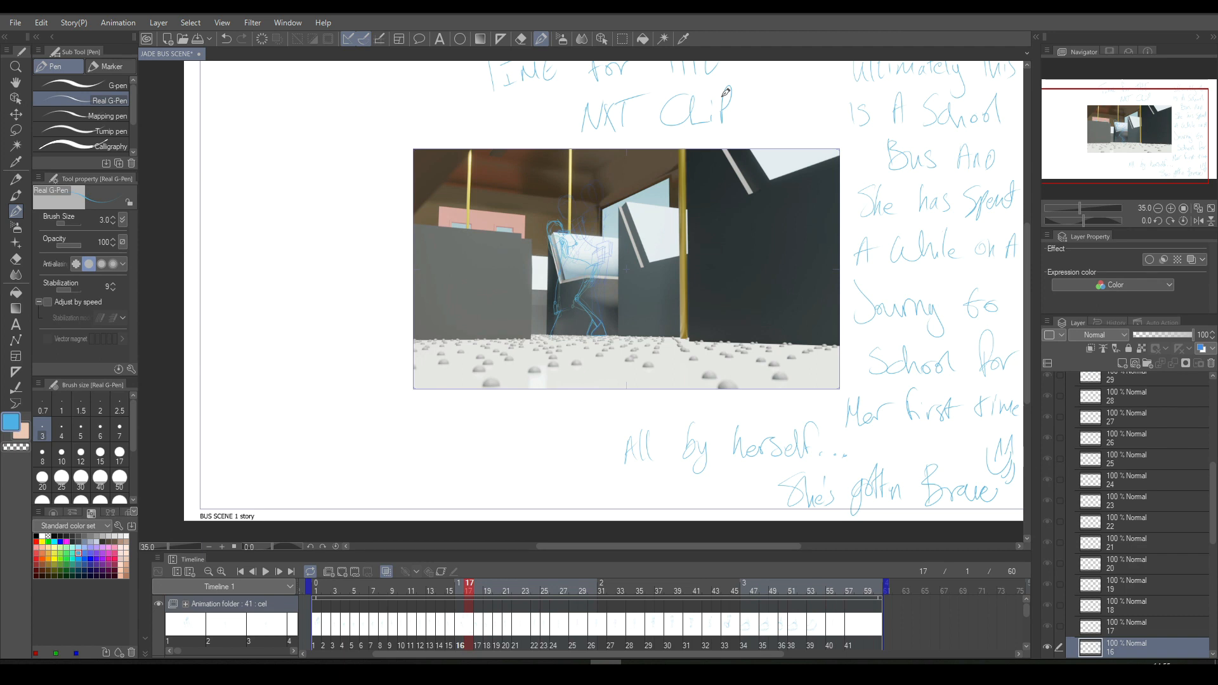
- Lasso all the handwritten notes around the picture, clear them and deselect
scroll(515, 120, "down", 2)
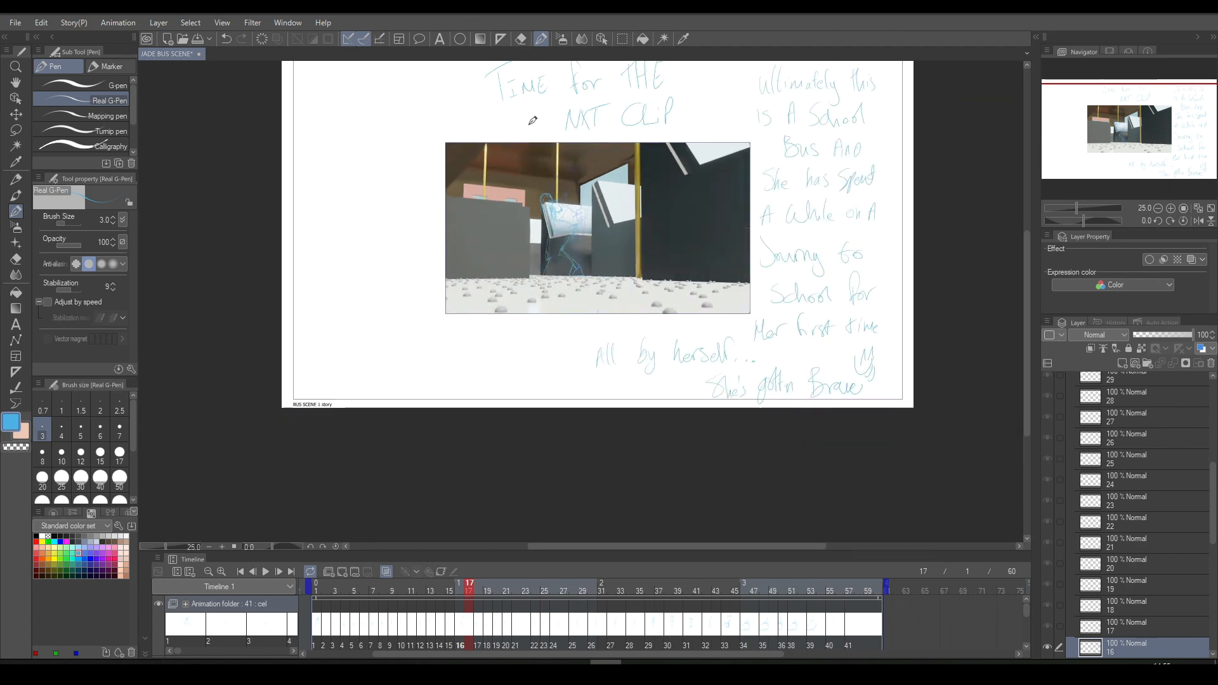
scroll(1027, 257, "up", 2)
left_click(622, 40)
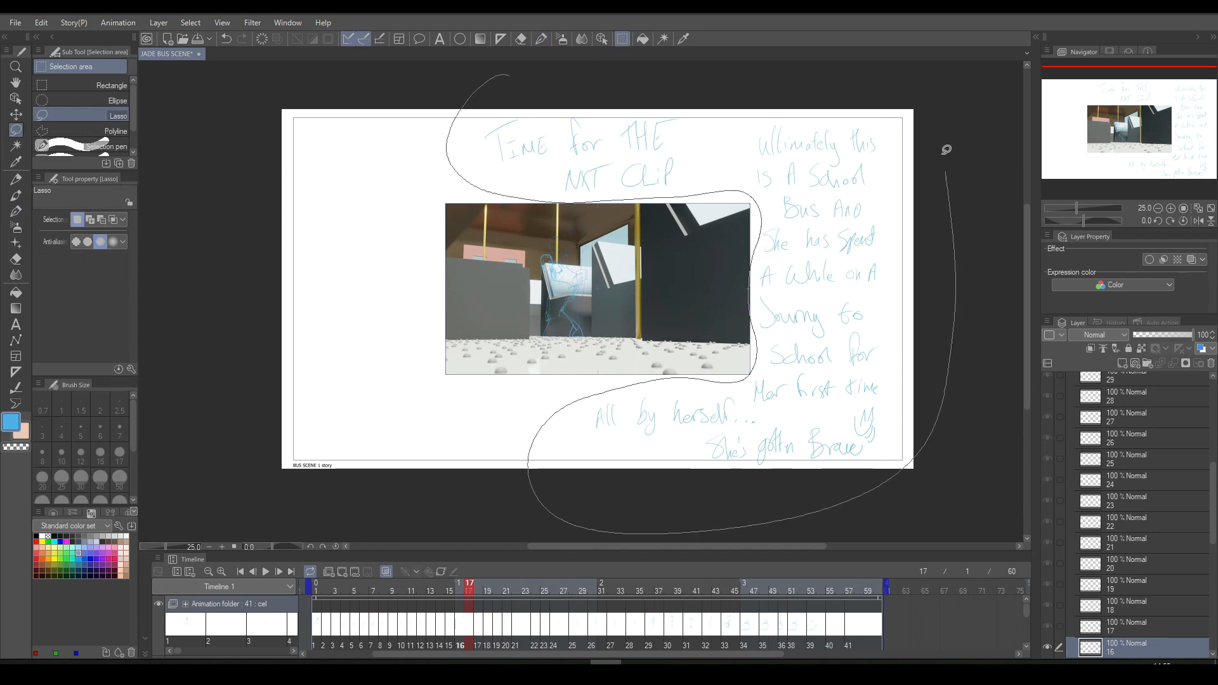
left_click_drag(952, 197, 920, 92)
left_click(656, 494)
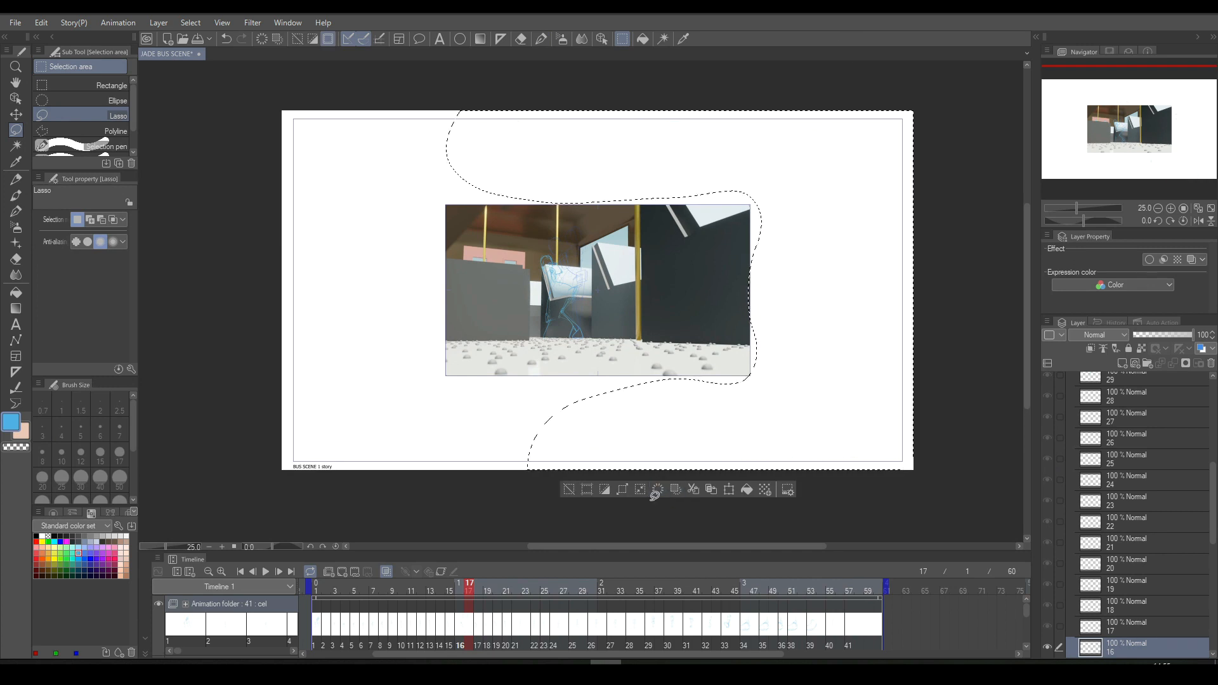
left_click(569, 489)
- Play back the walking animation at a closer zoom to review it, and stop playback
left_click(266, 572)
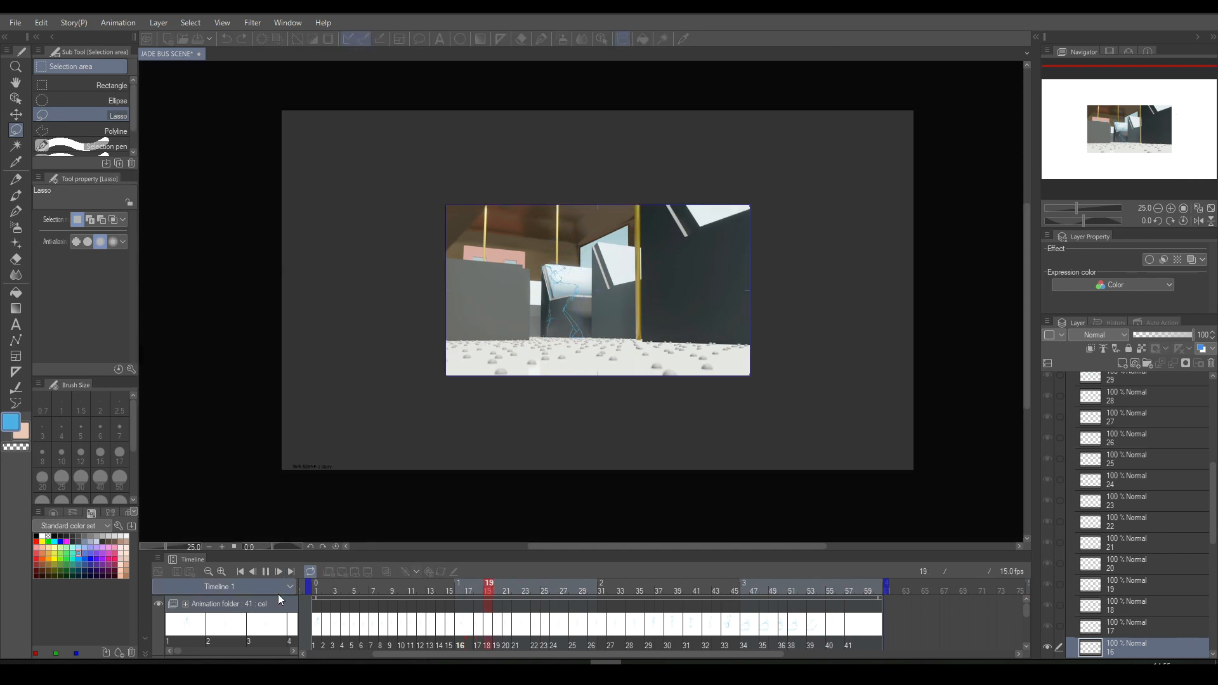
scroll(537, 261, "up", 1)
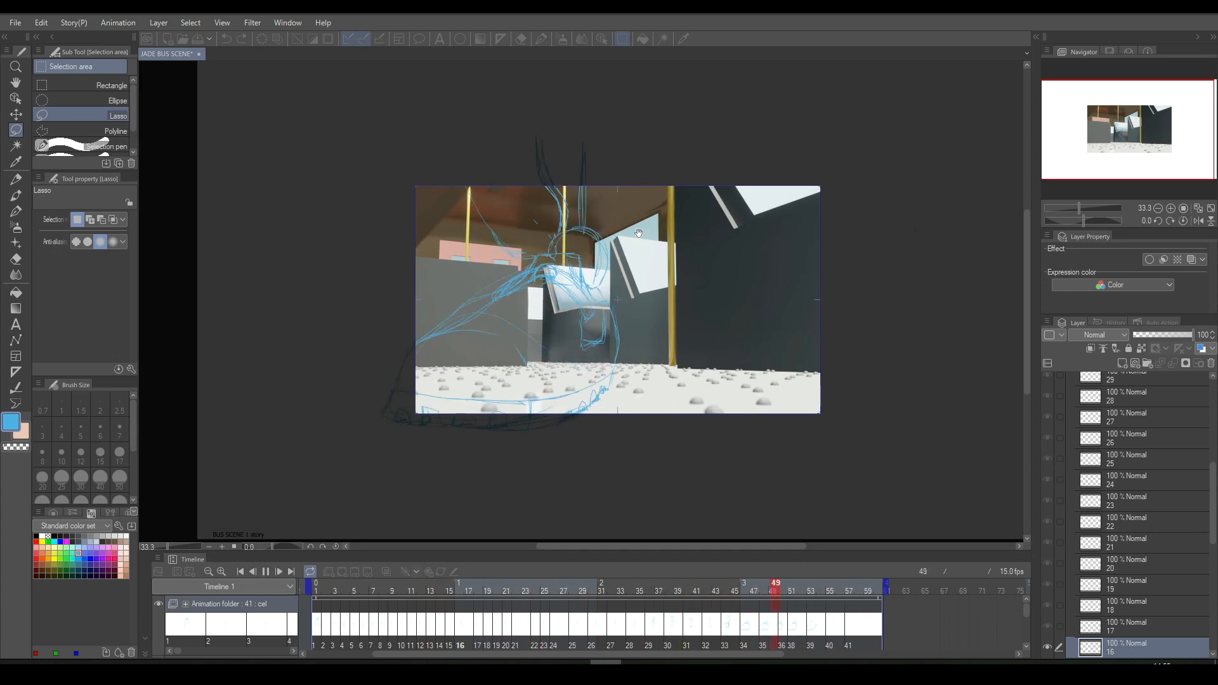
left_click(265, 573)
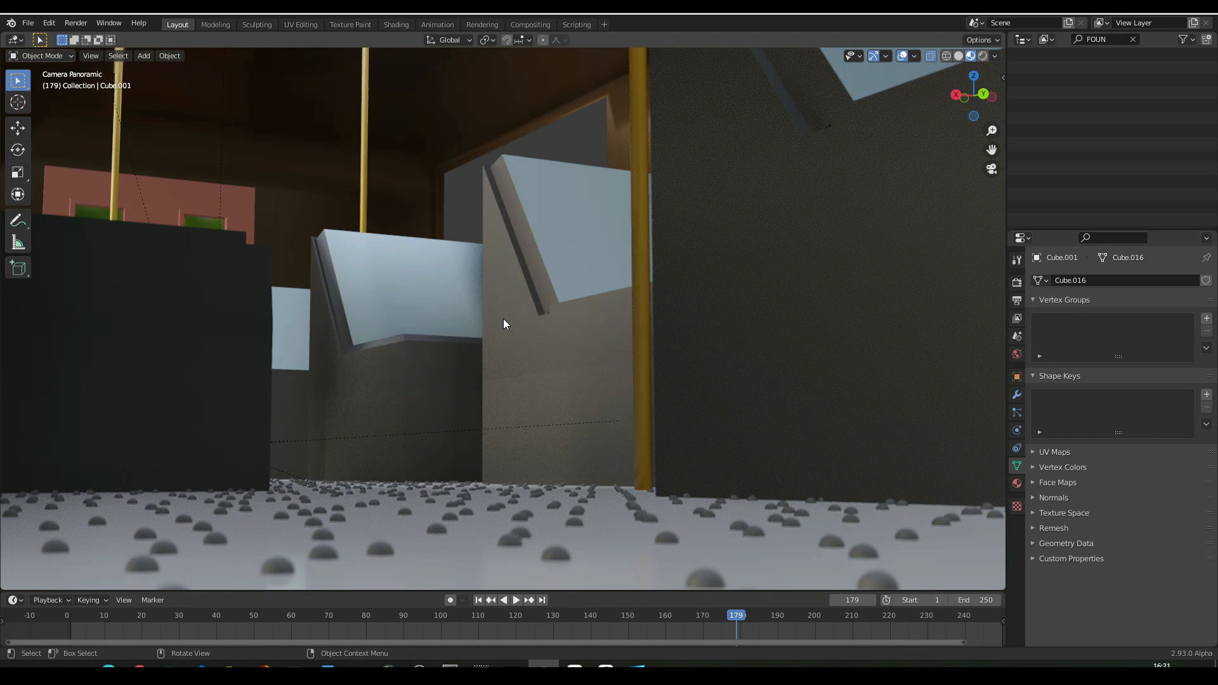
- In Blender, leave the floor-level camera view and fly up over the bus seats toward the red doors
key("shift+grave")
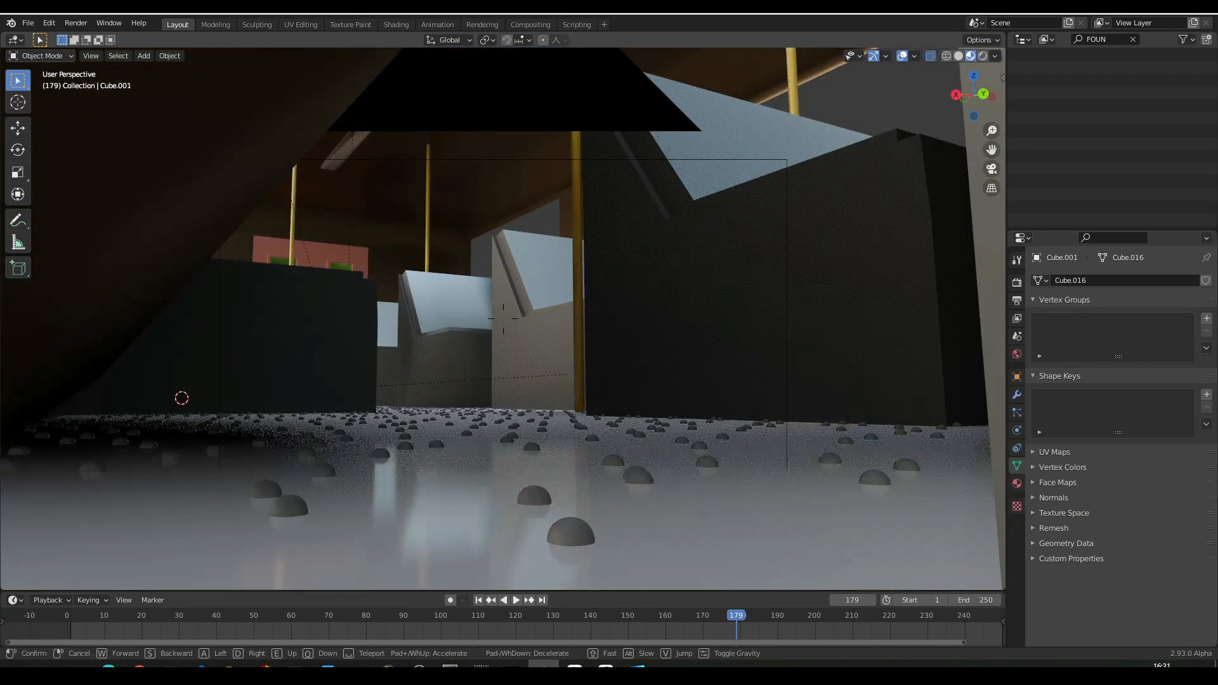
key("e")
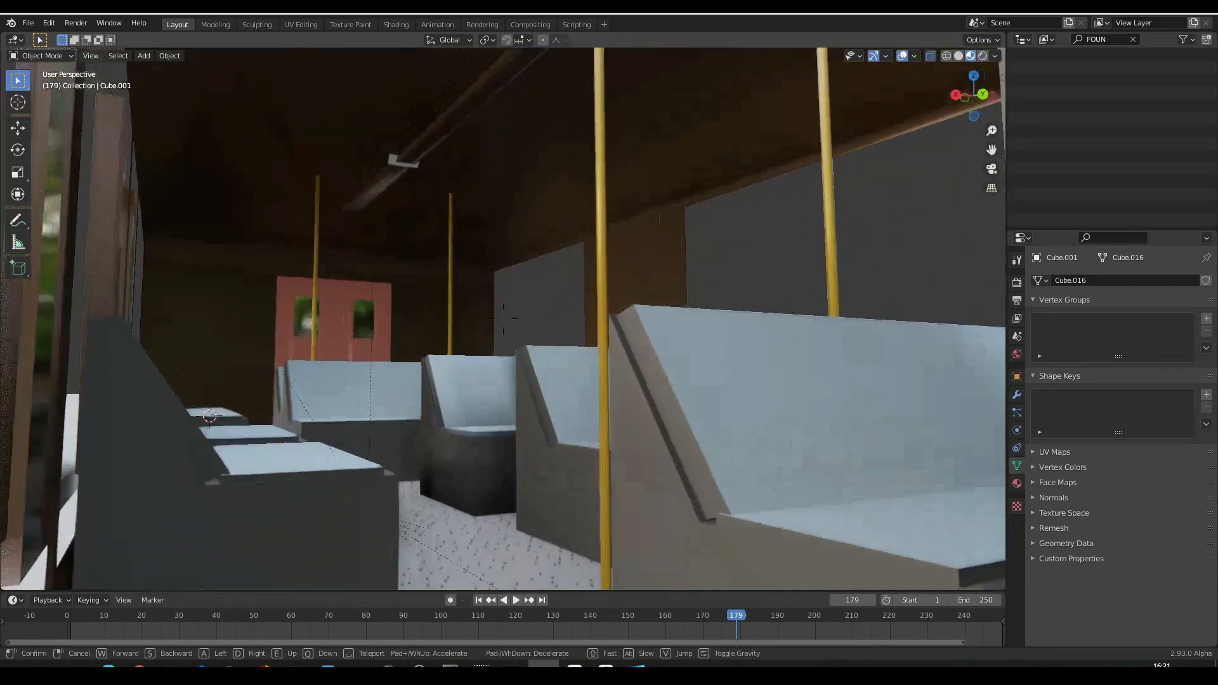
key("w")
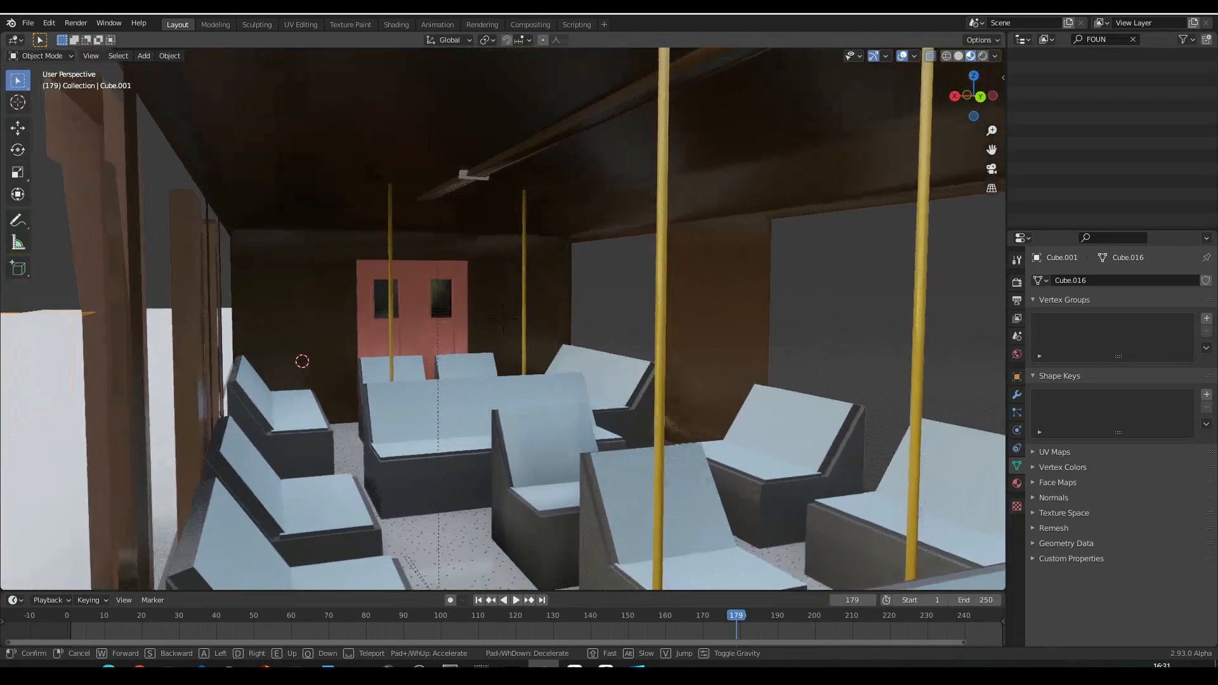
key("d")
key("w")
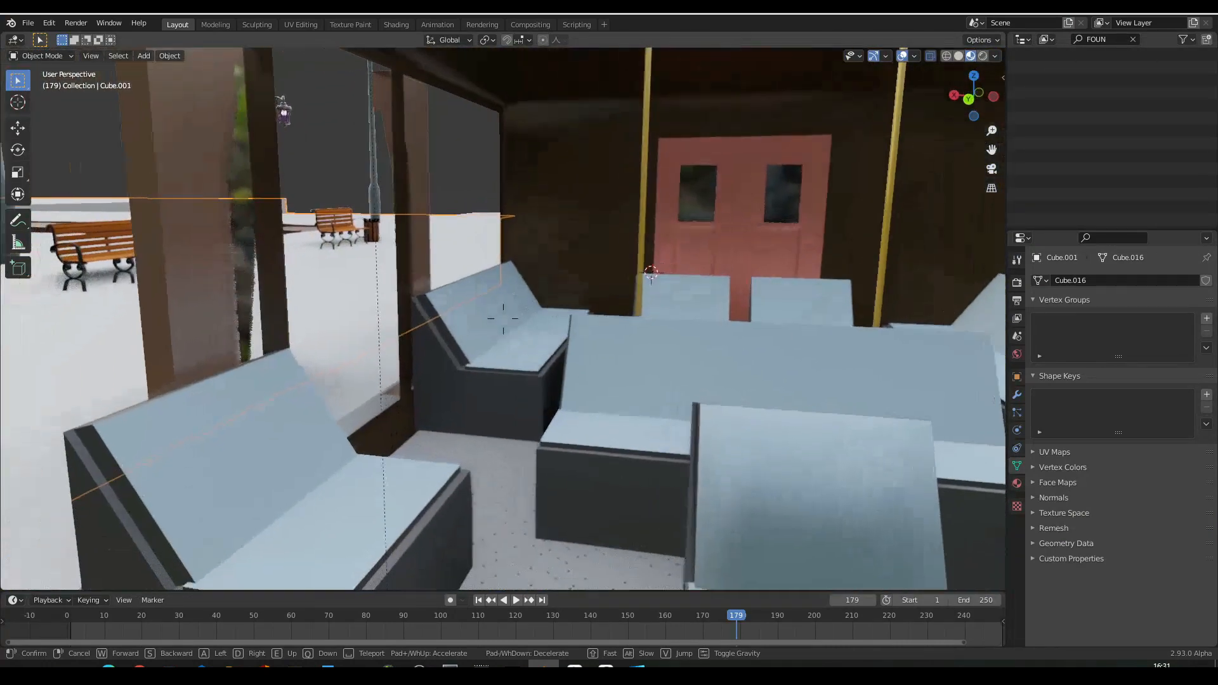
key("w")
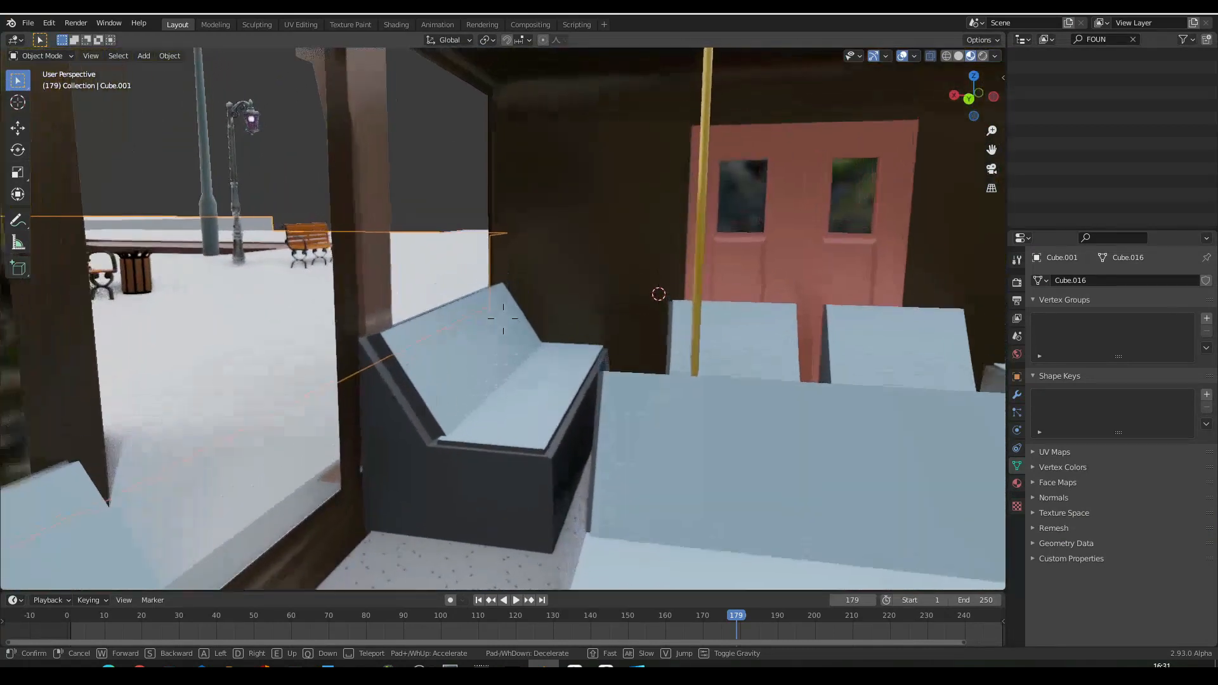
- Examine the red doors up close, and back away to an overview of the whole bus interior
key("w")
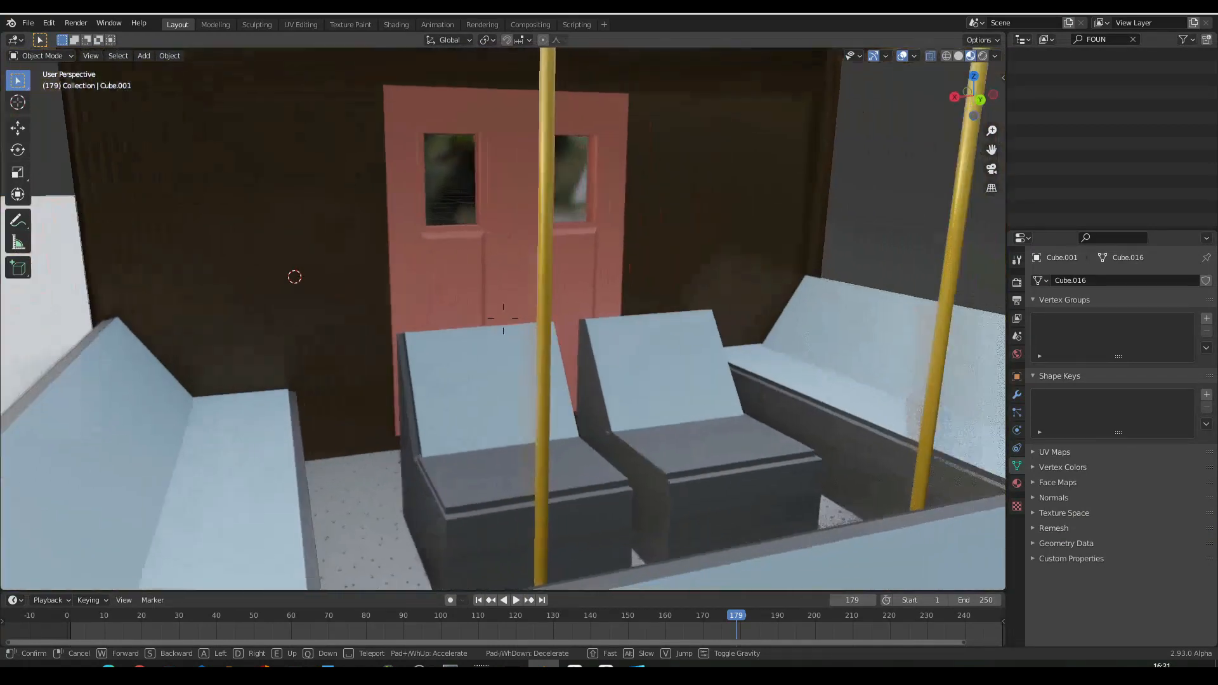
key("w")
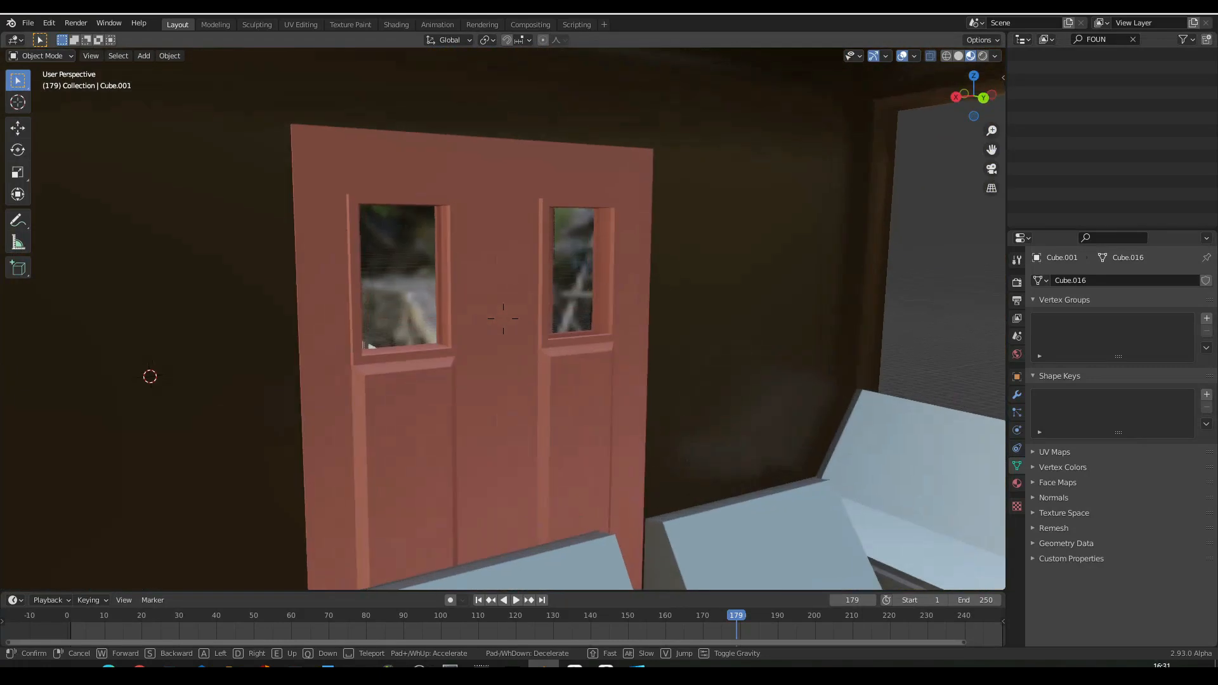
key("w")
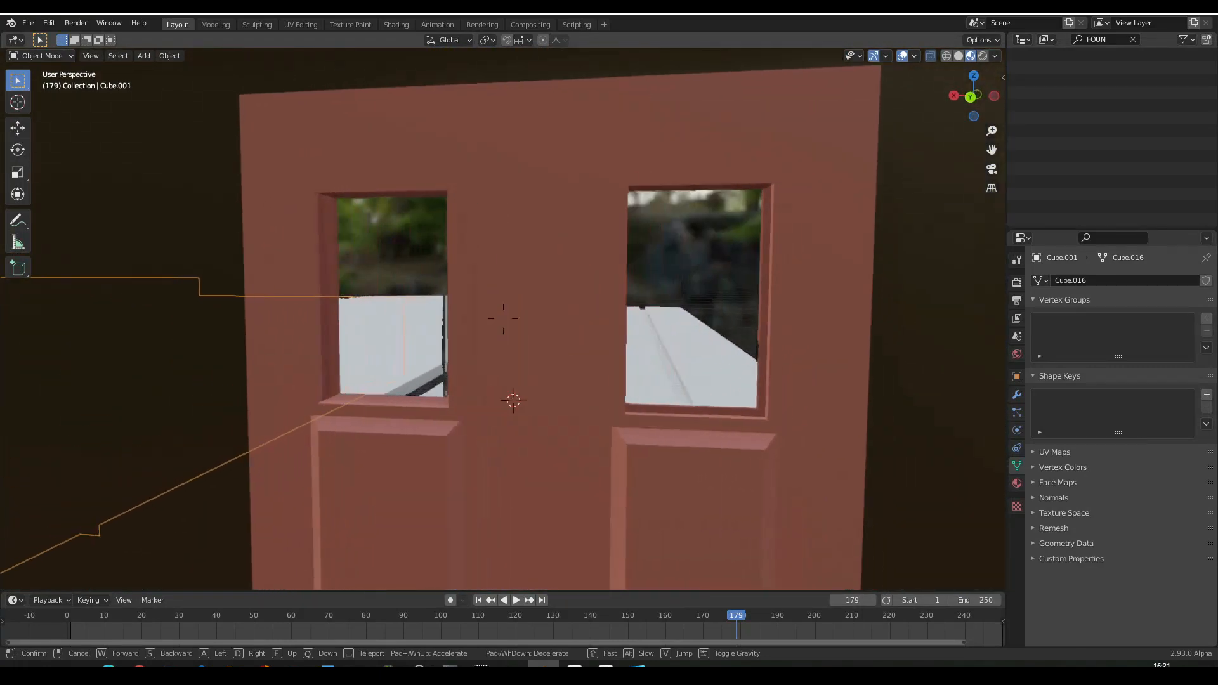
key("w")
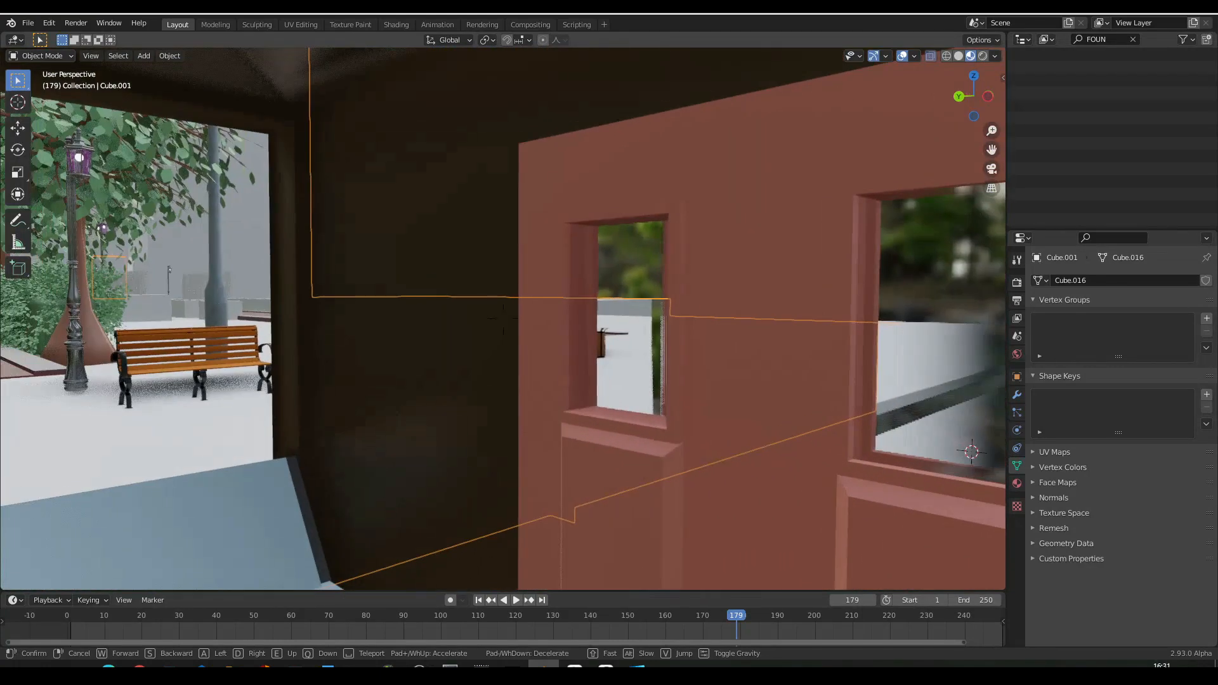
key("s")
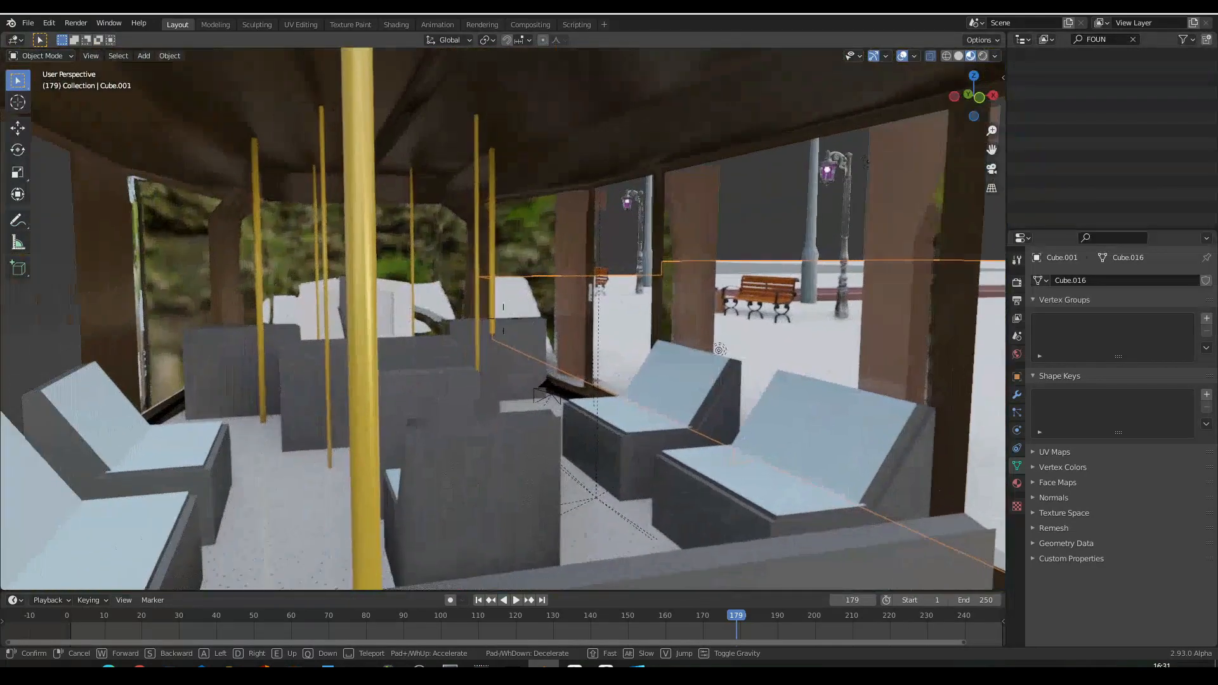
key("s")
left_click(504, 319)
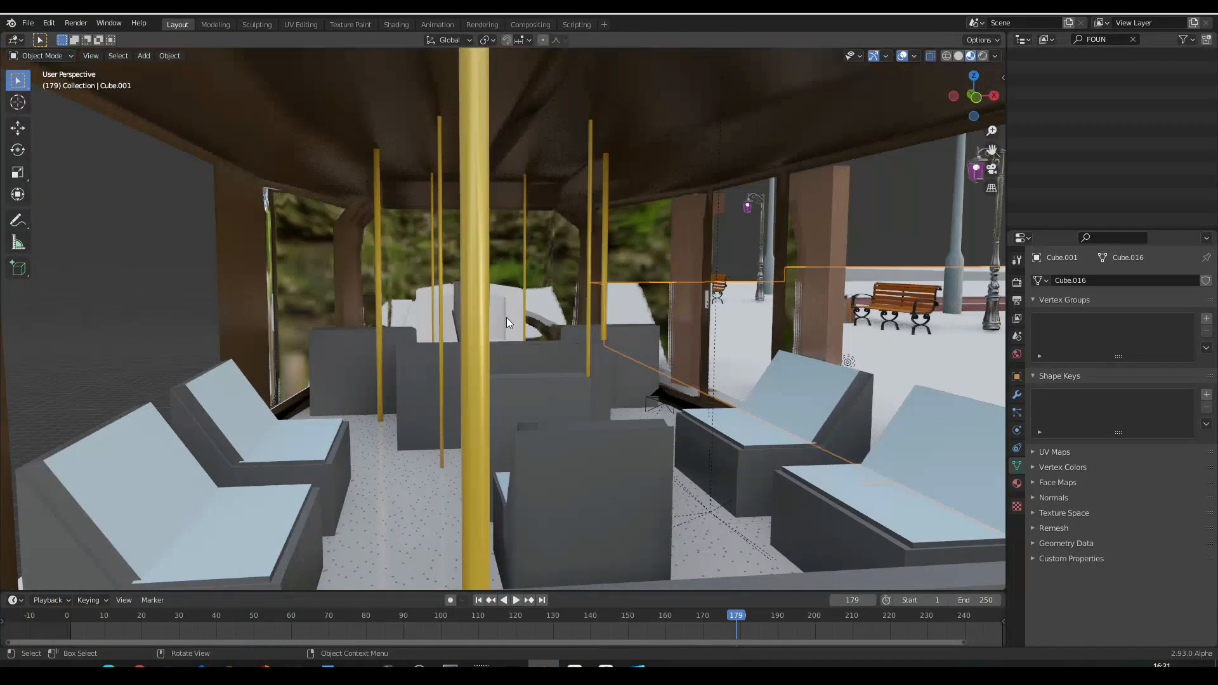
- Preview the bus interior in Rendered shading and fly the view backward through the cabin
left_click(982, 56)
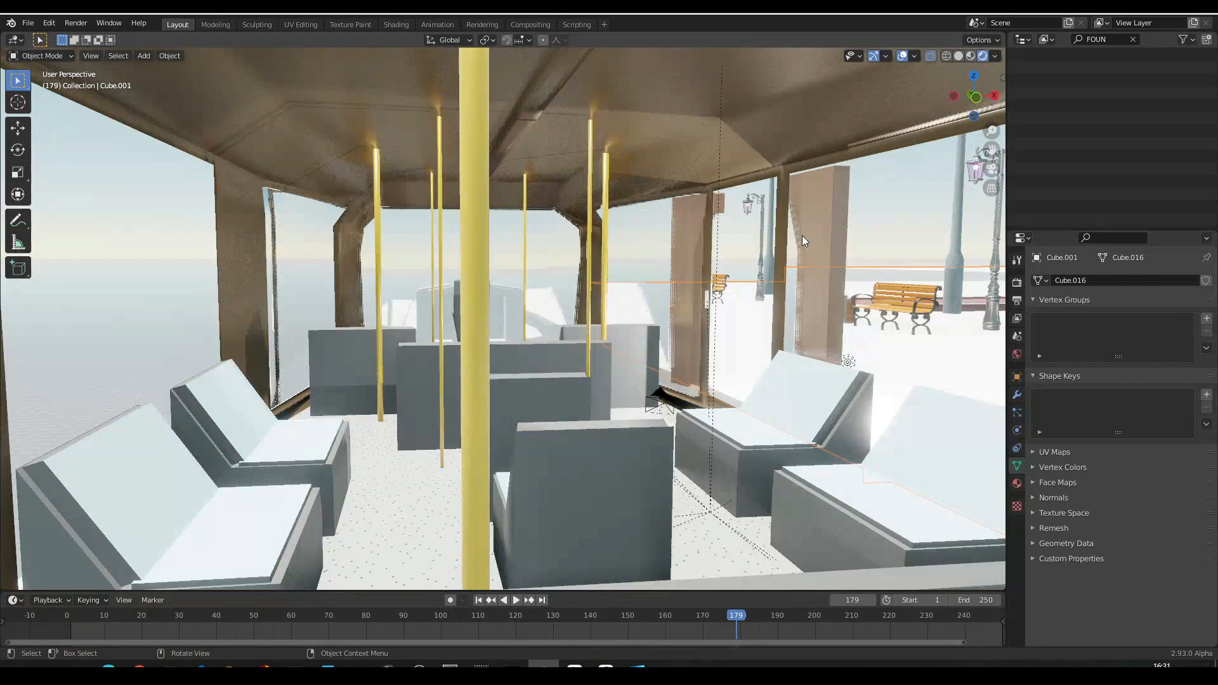
key("shift+grave")
key("s")
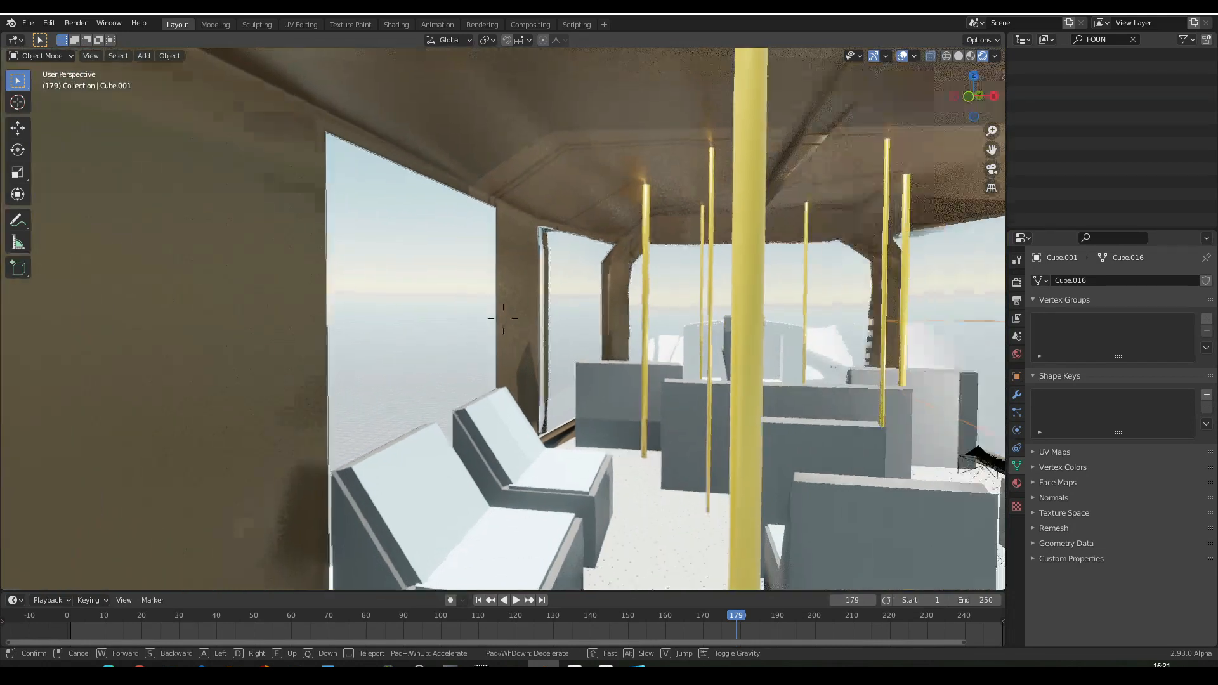
key("s")
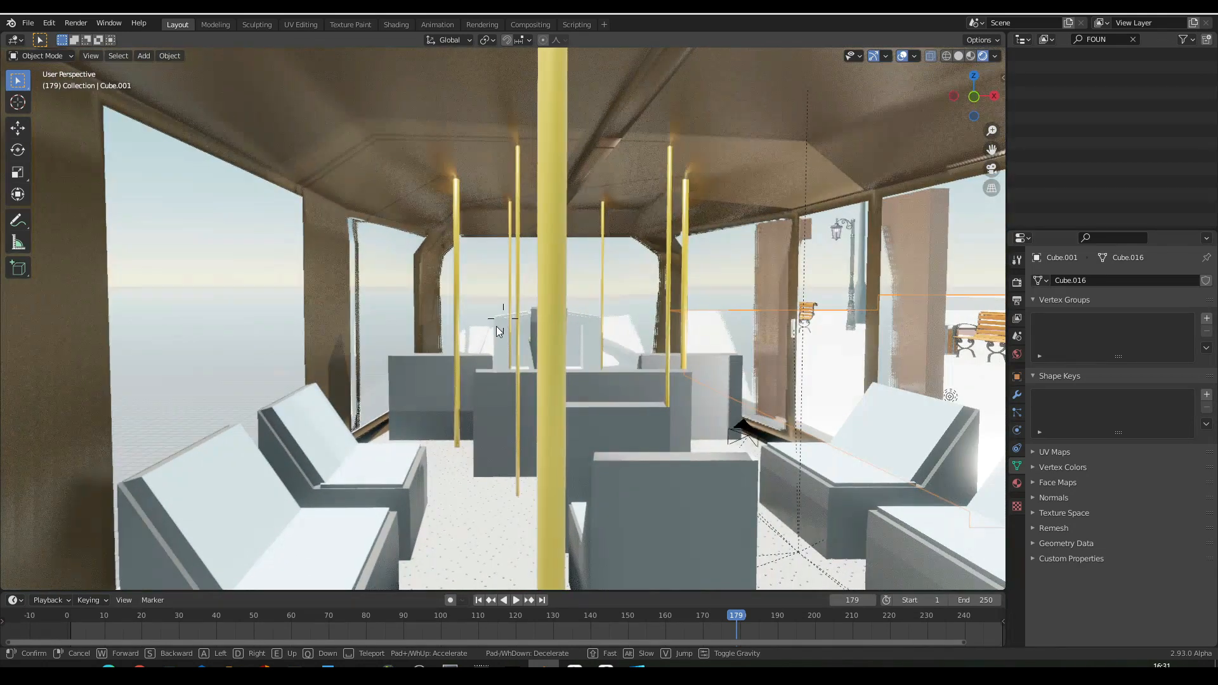
left_click(816, 185)
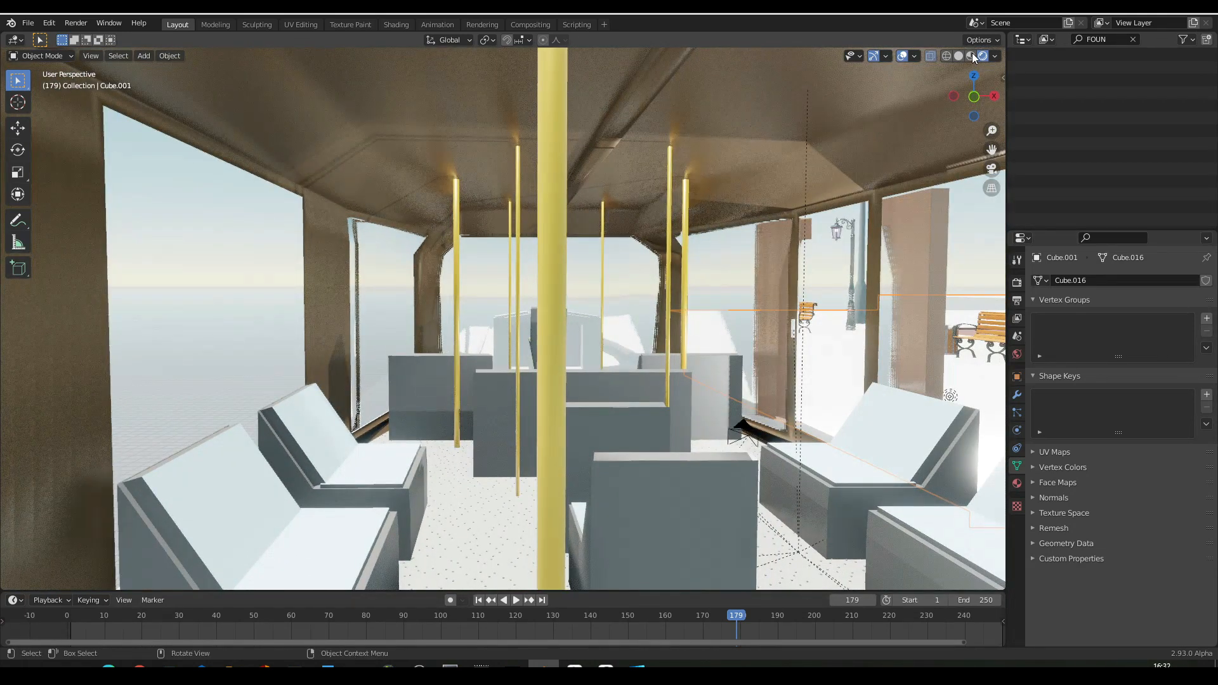
- Preview the bus interior in Material Preview shading and fly past the seats to look out at the park through the side openings
left_click(970, 56)
key("shift+grave")
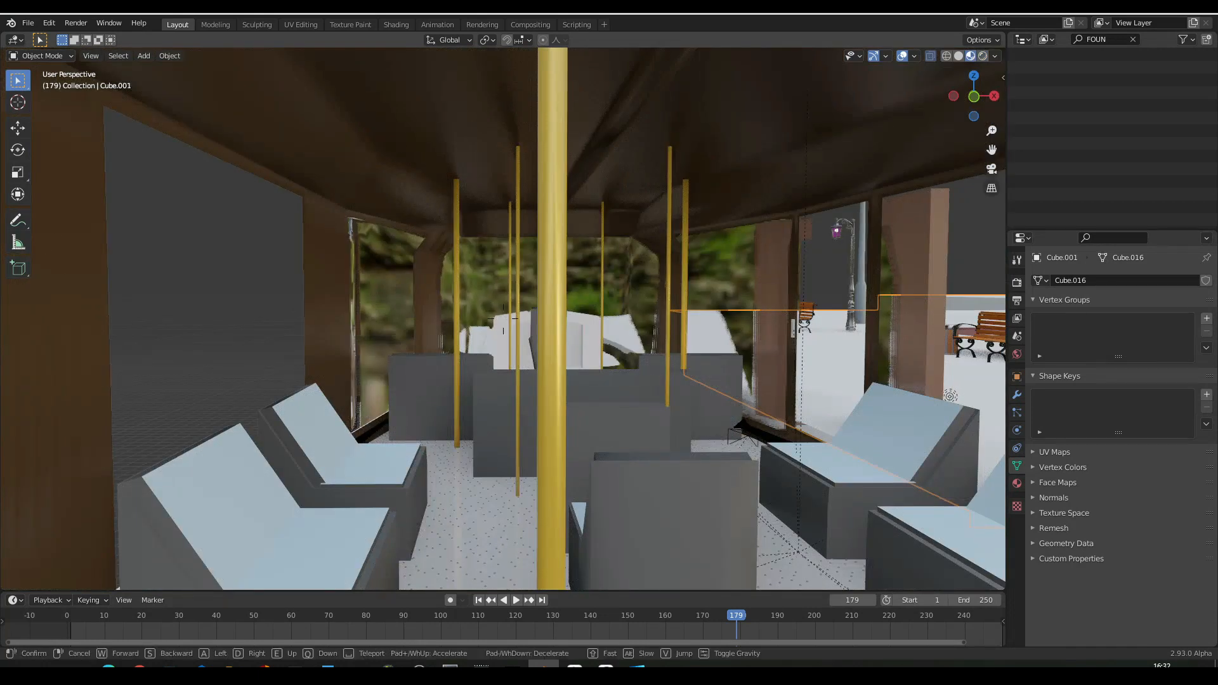
key("w")
key("w")
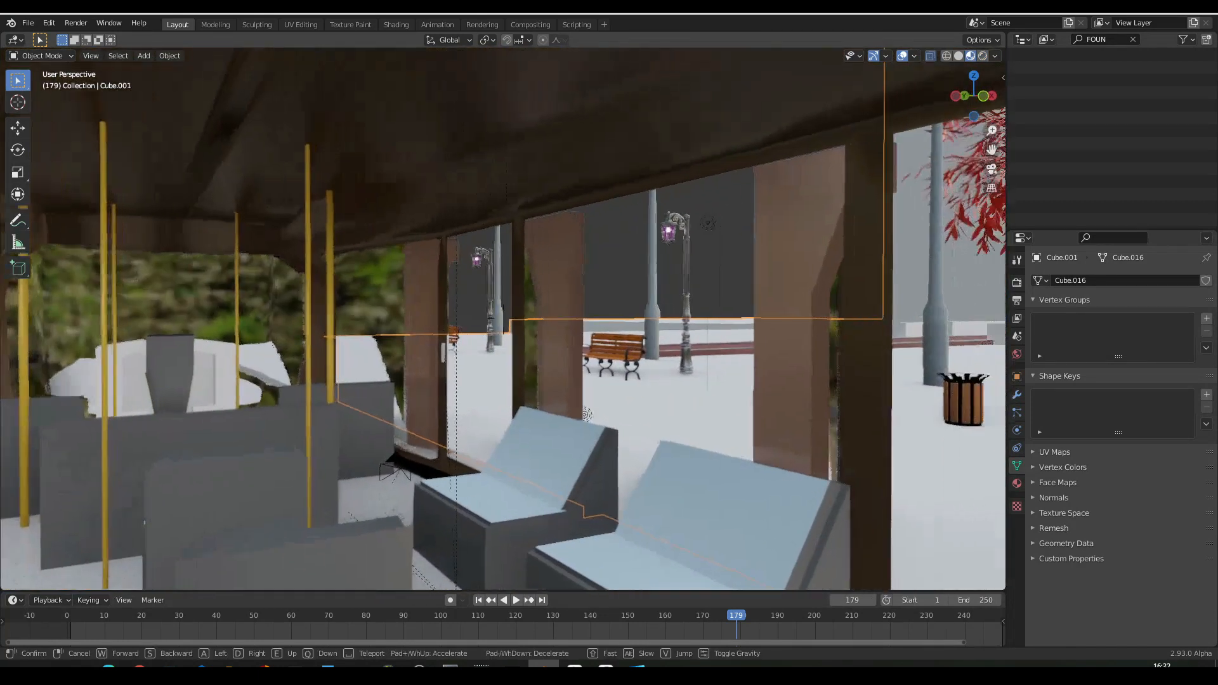
key("w")
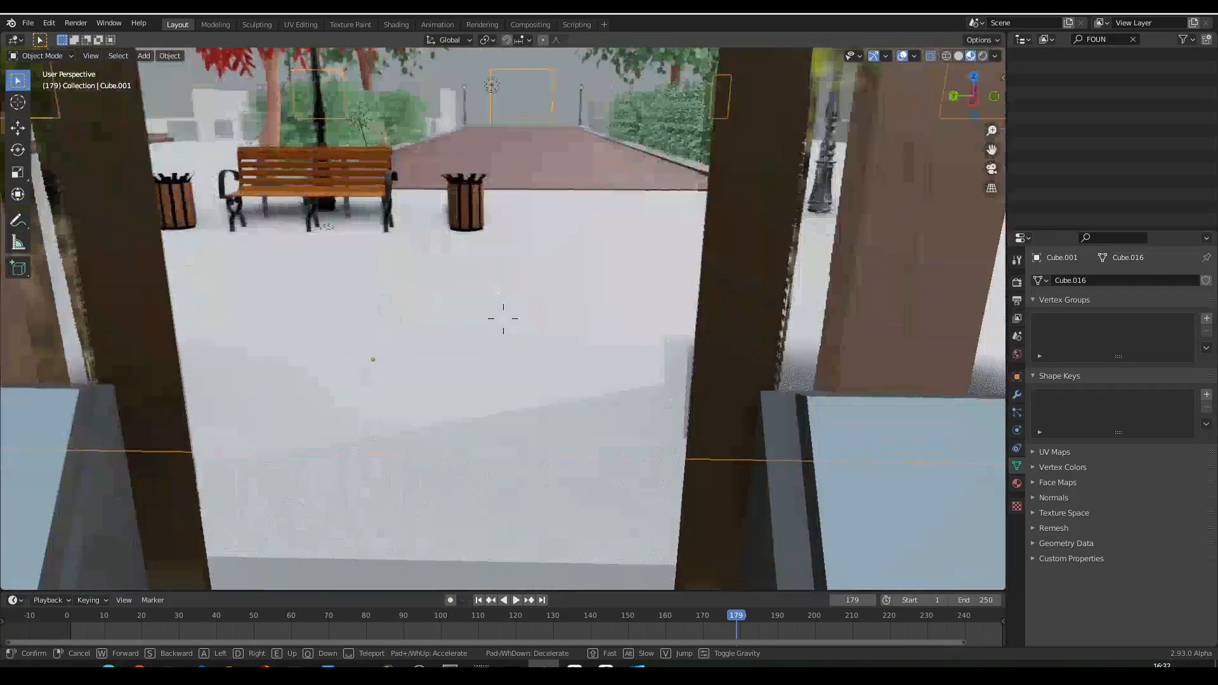
key("w")
key("w")
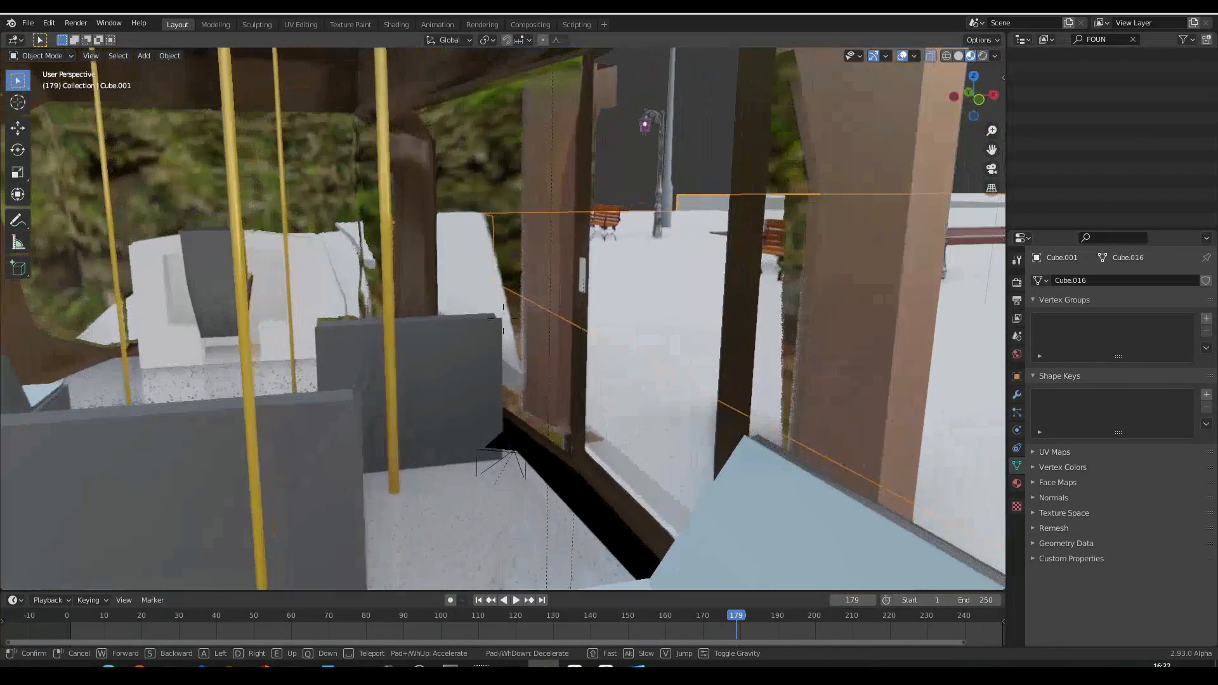
key("w")
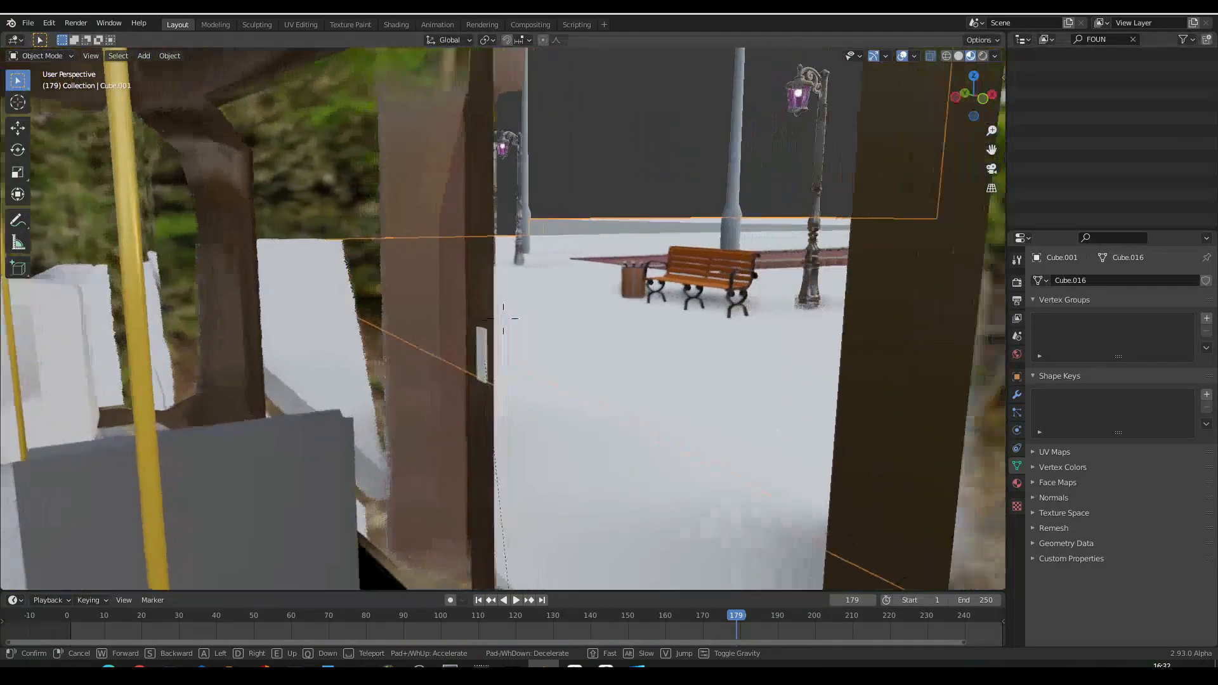
- Fly backward out through the side of the bus, past the glowing green door button, to view the side from outside
key("s")
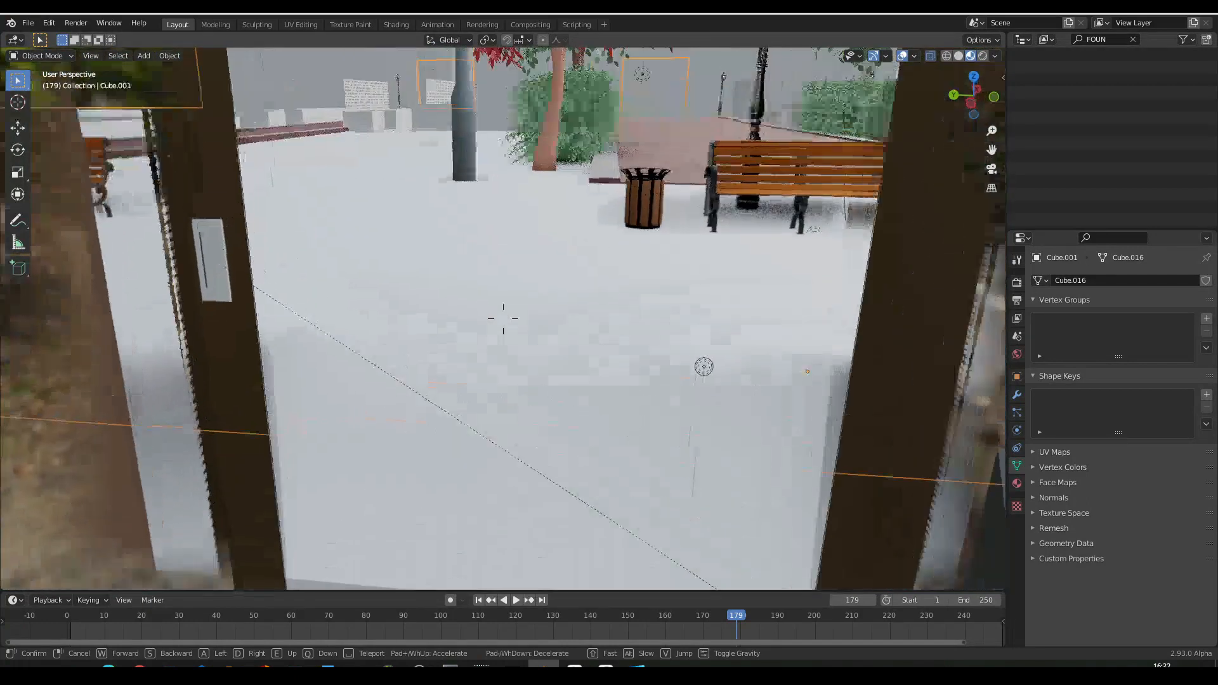
key("s")
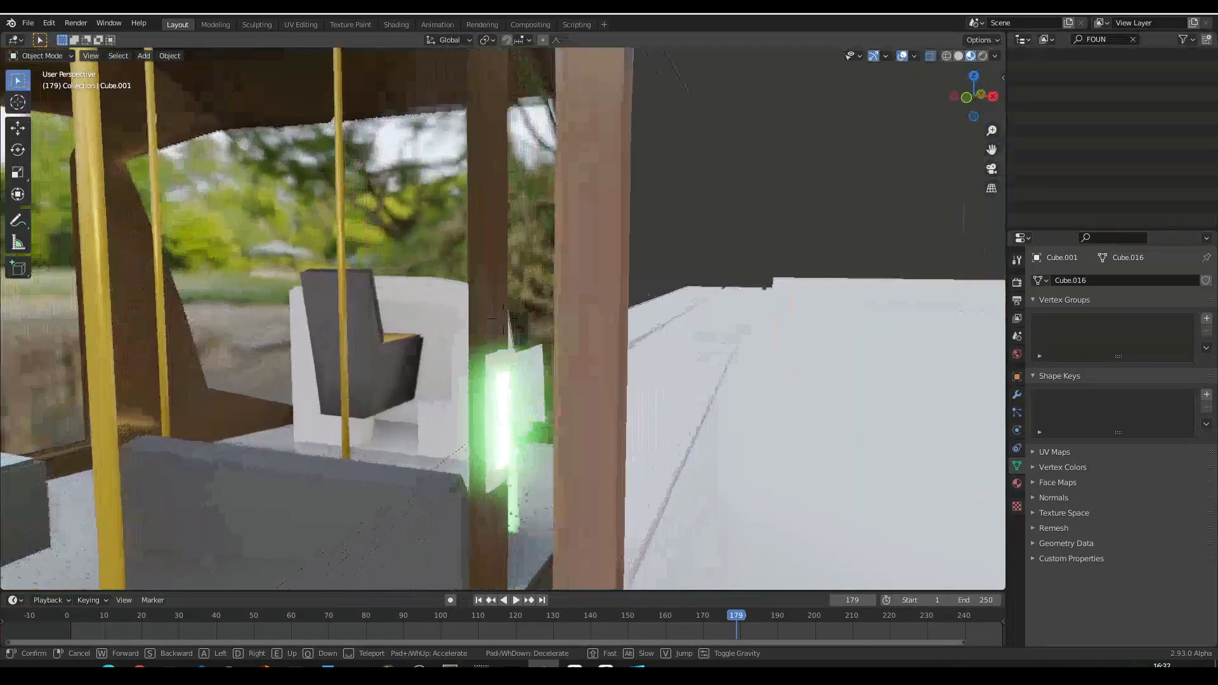
key("s")
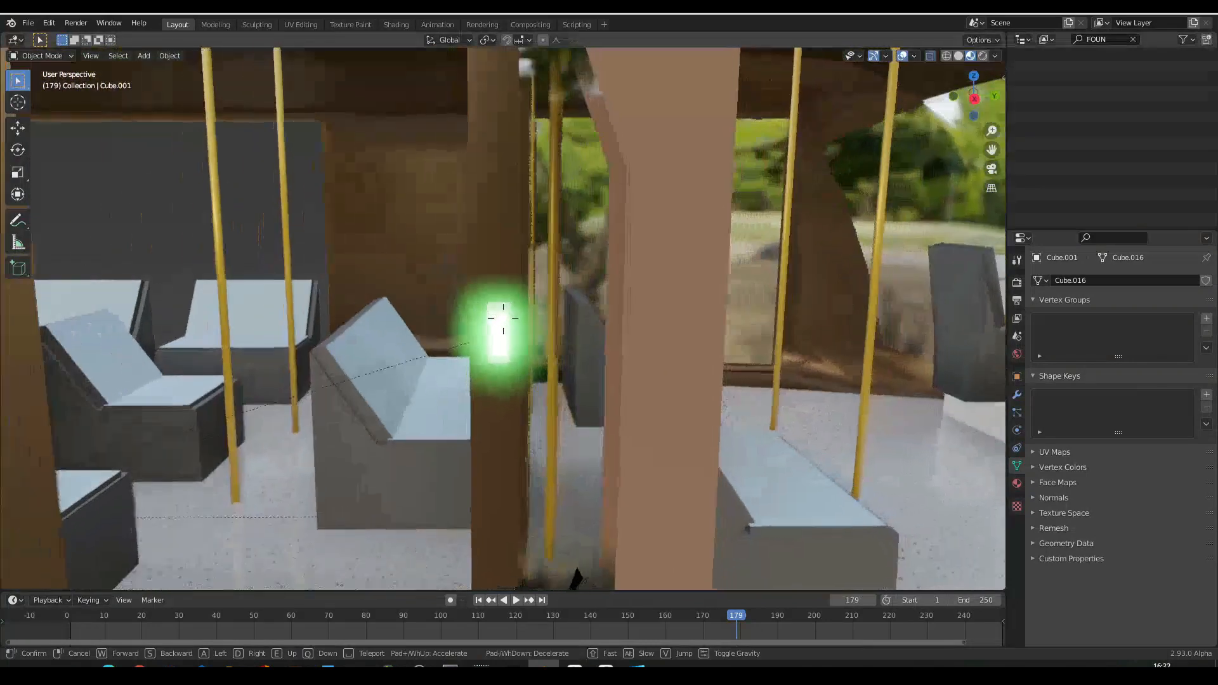
key("s")
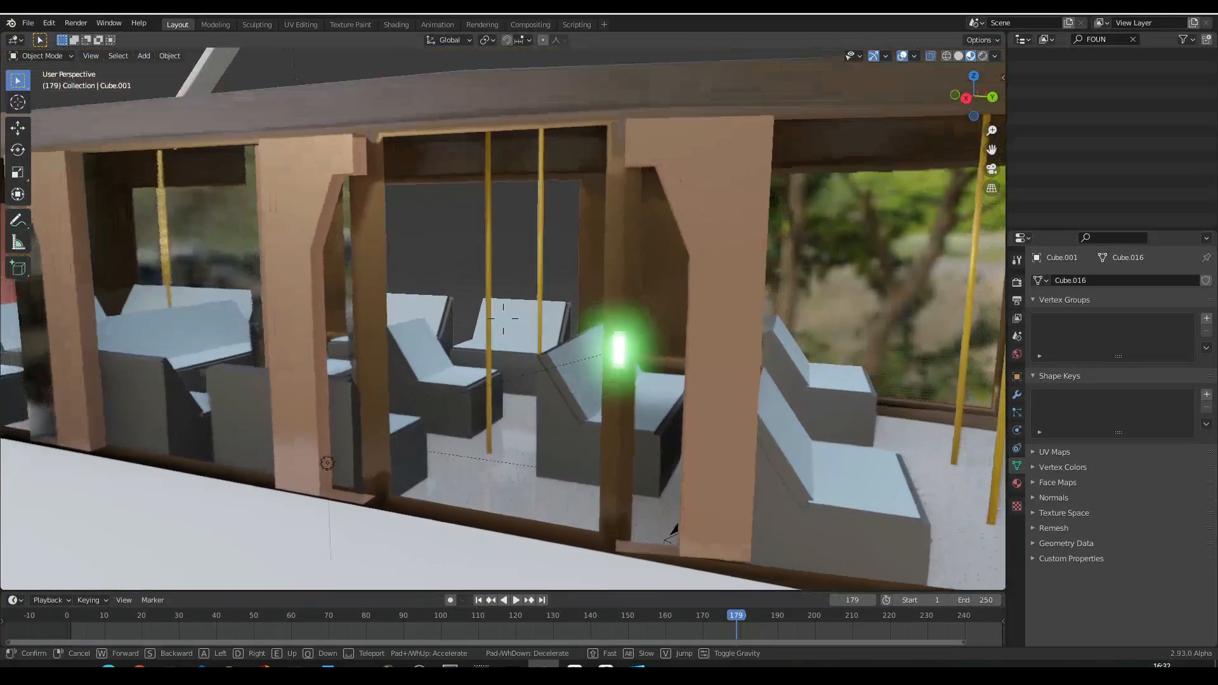
key("s")
key("d")
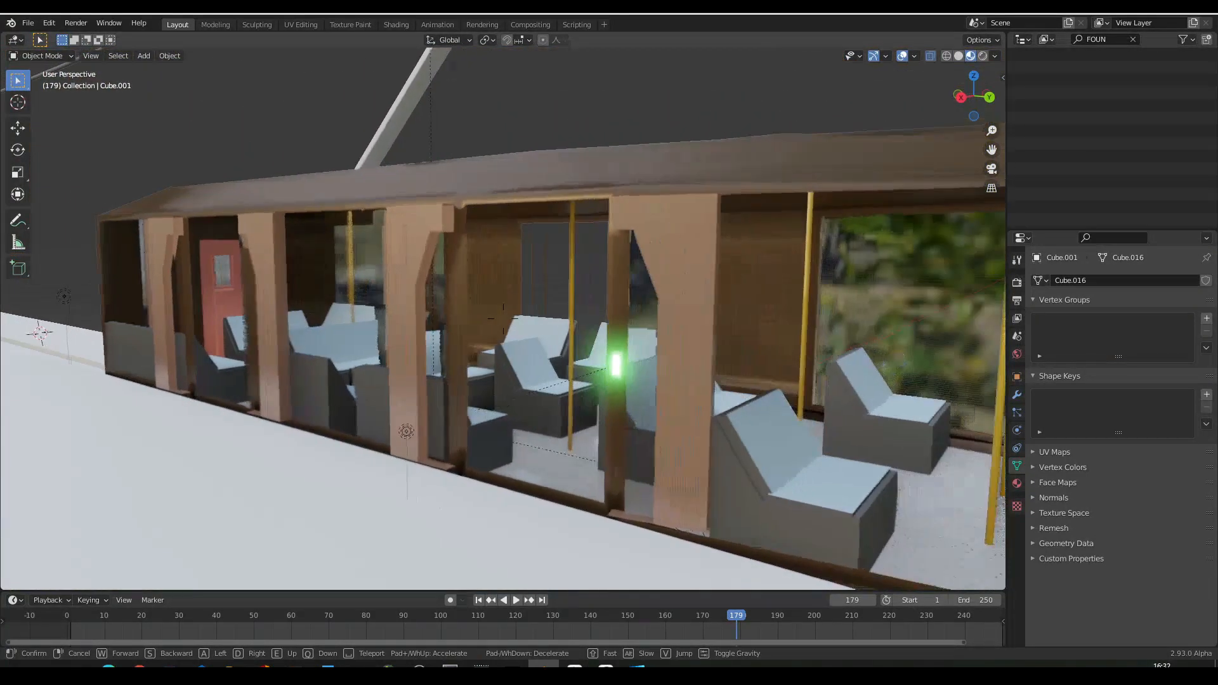
- Circle the outside of the bus to its front end, and settle on a view showing the whole vehicle and overhead arm
key("d")
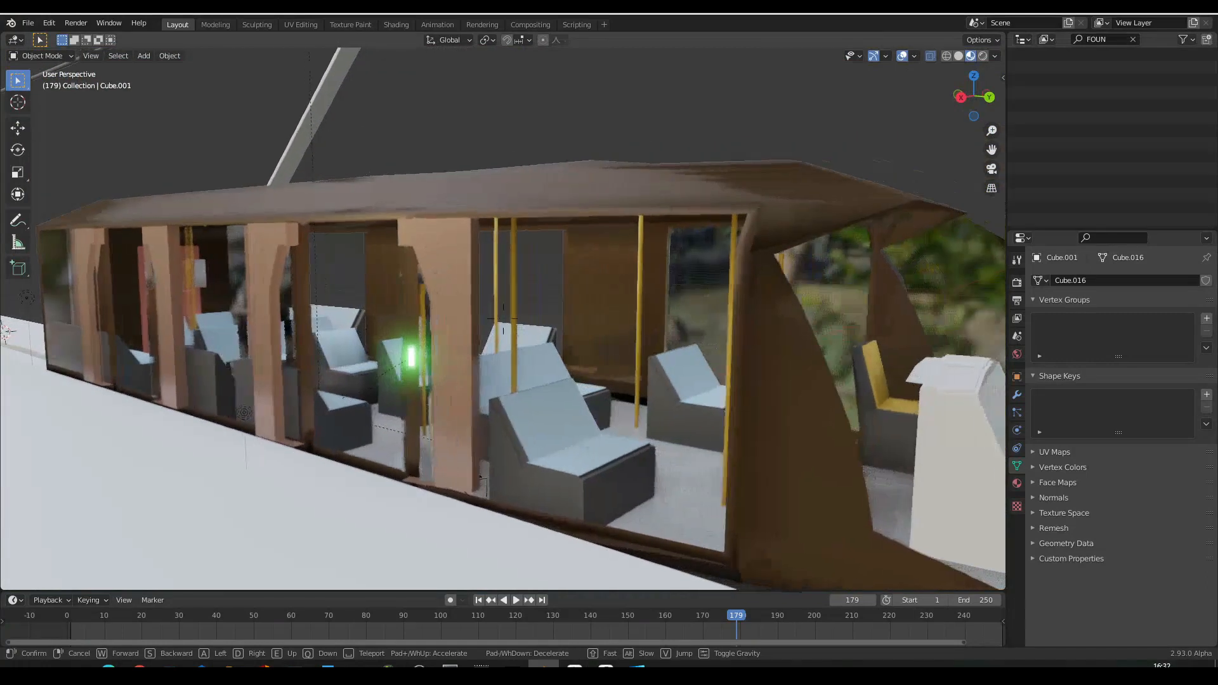
key("s")
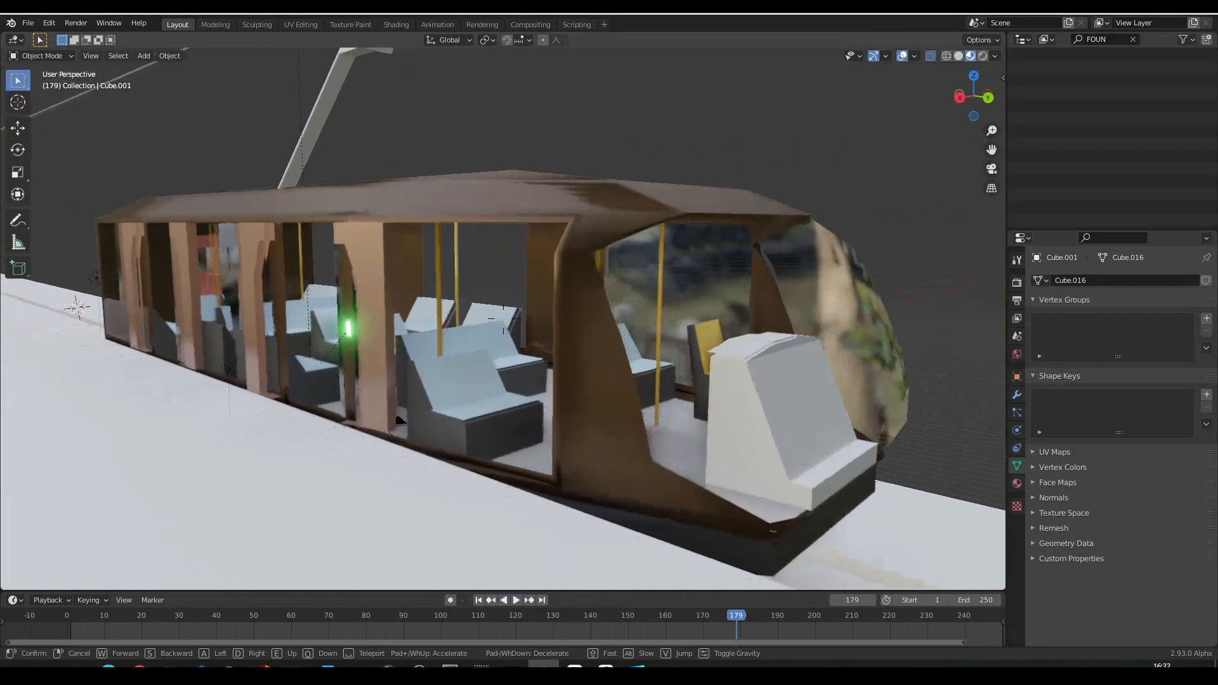
key("d")
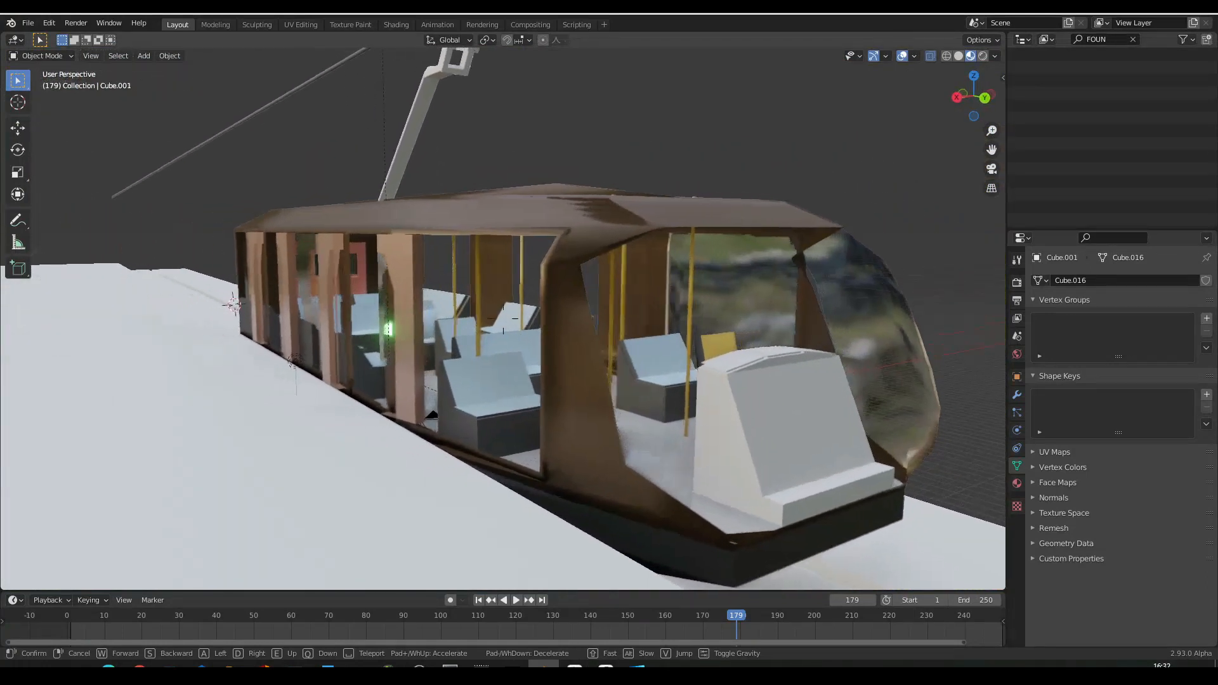
key("s")
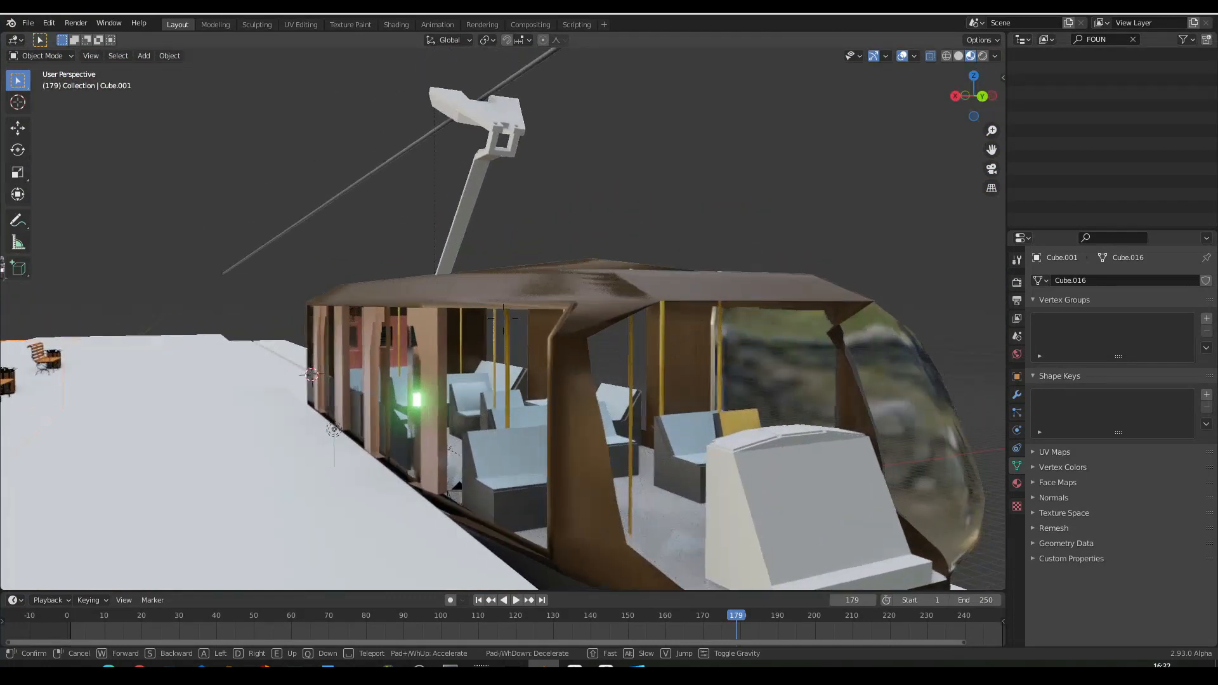
key("s")
key("a")
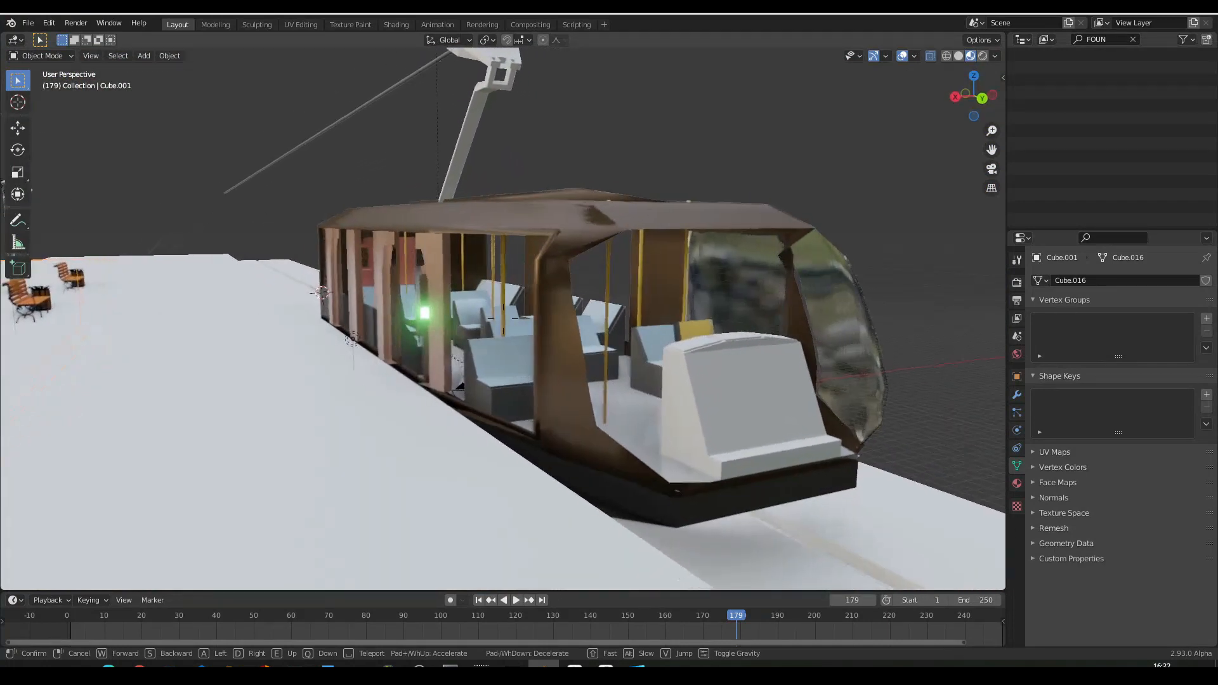
left_click(503, 319)
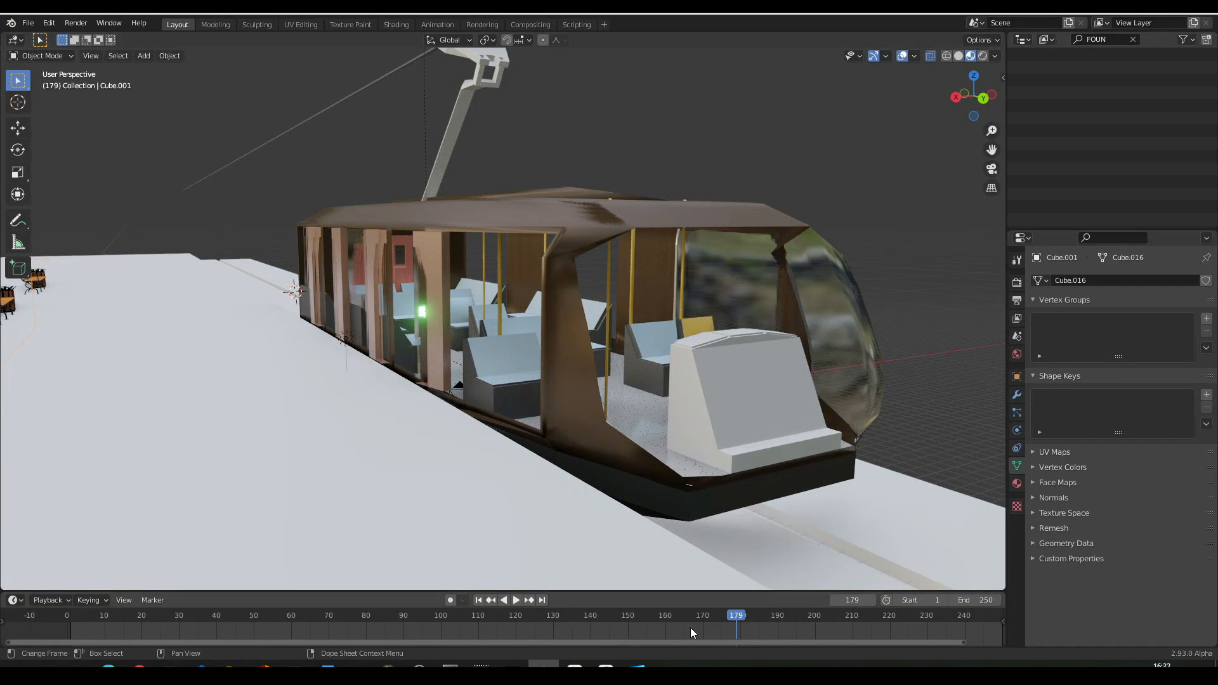
- Scrub the bus animation back to frame 43, and fly along the platform past the benches, bins and street lamps
left_click_drag(736, 614, 703, 622)
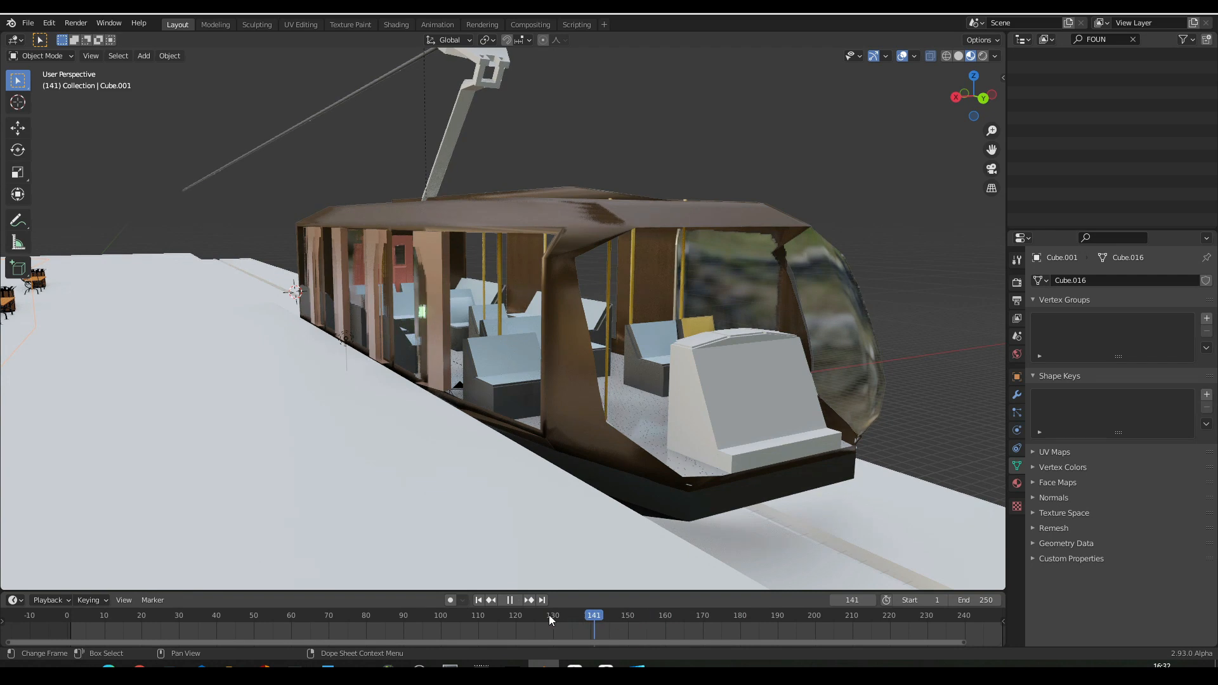
left_click_drag(487, 621, 230, 623)
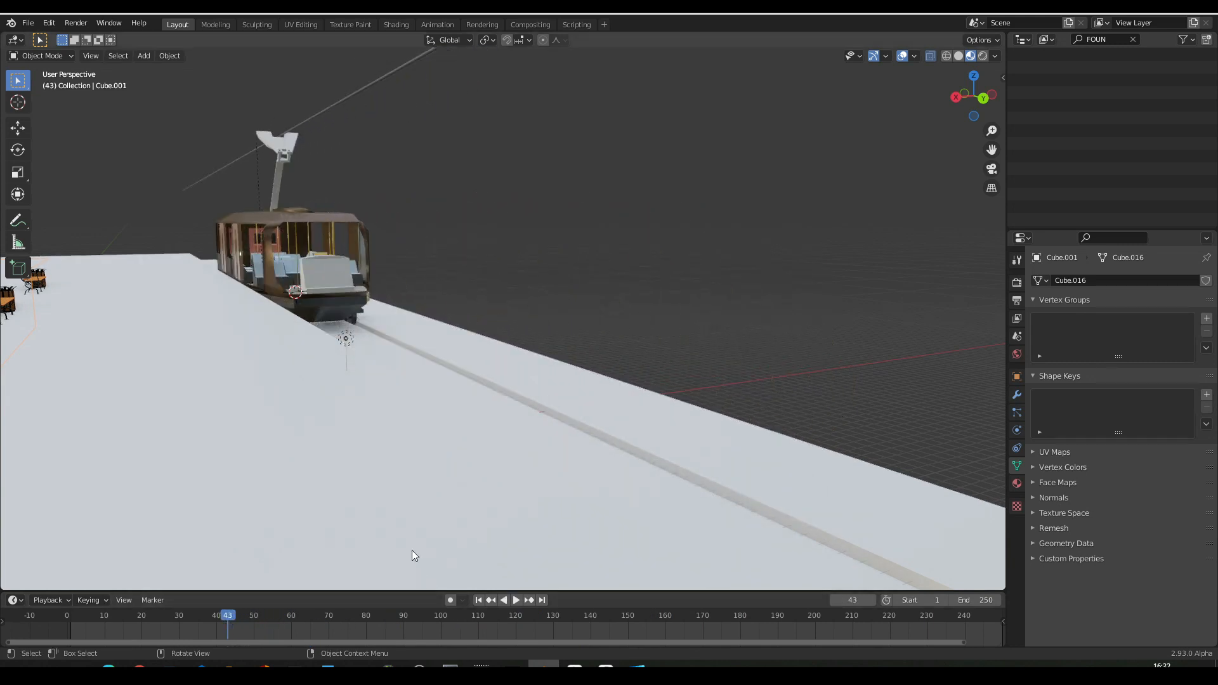
key("shift+grave")
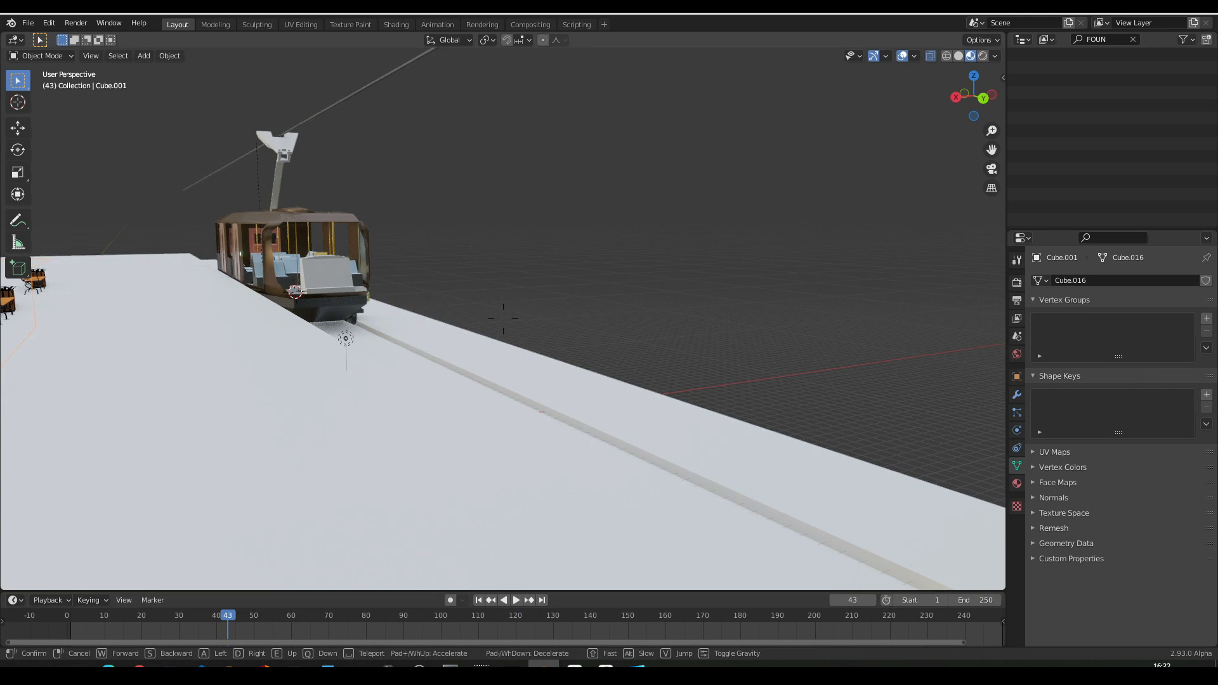
key("w")
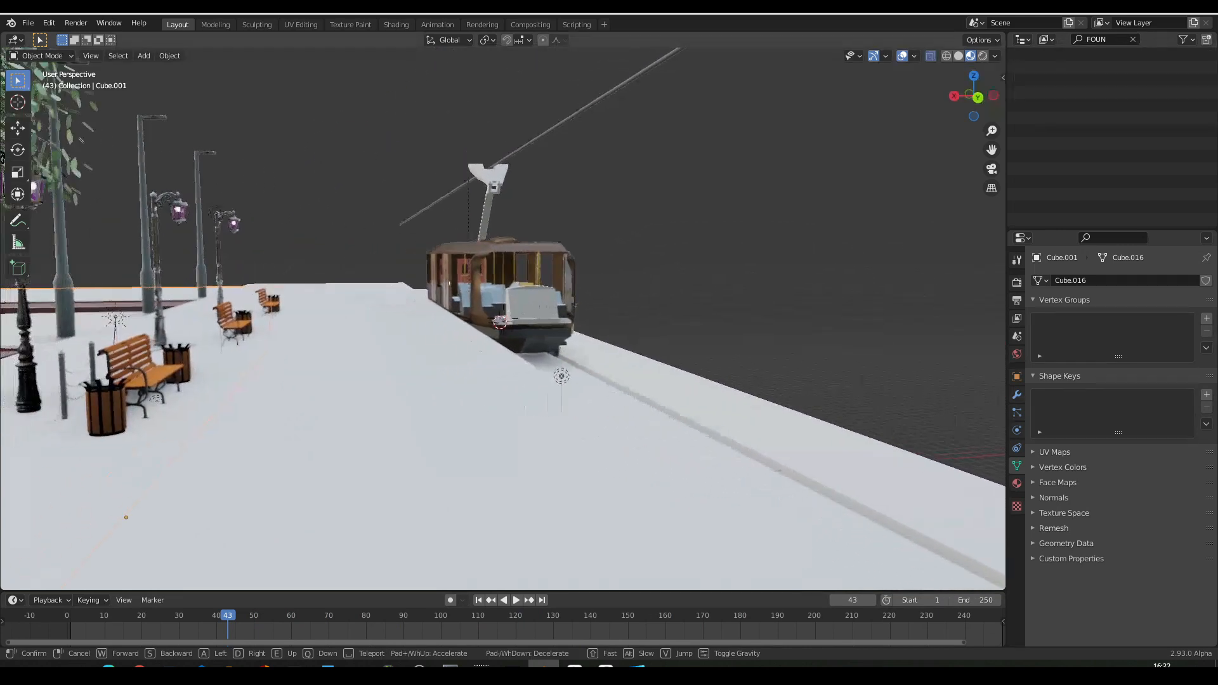
key("w")
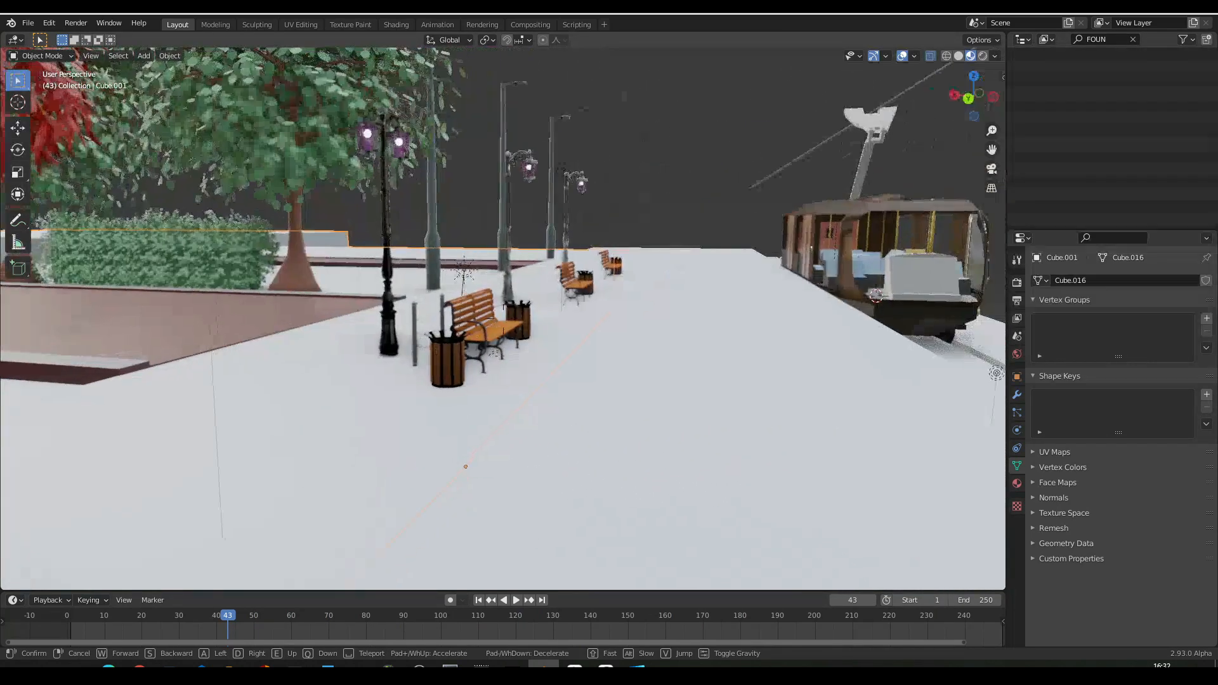
key("w")
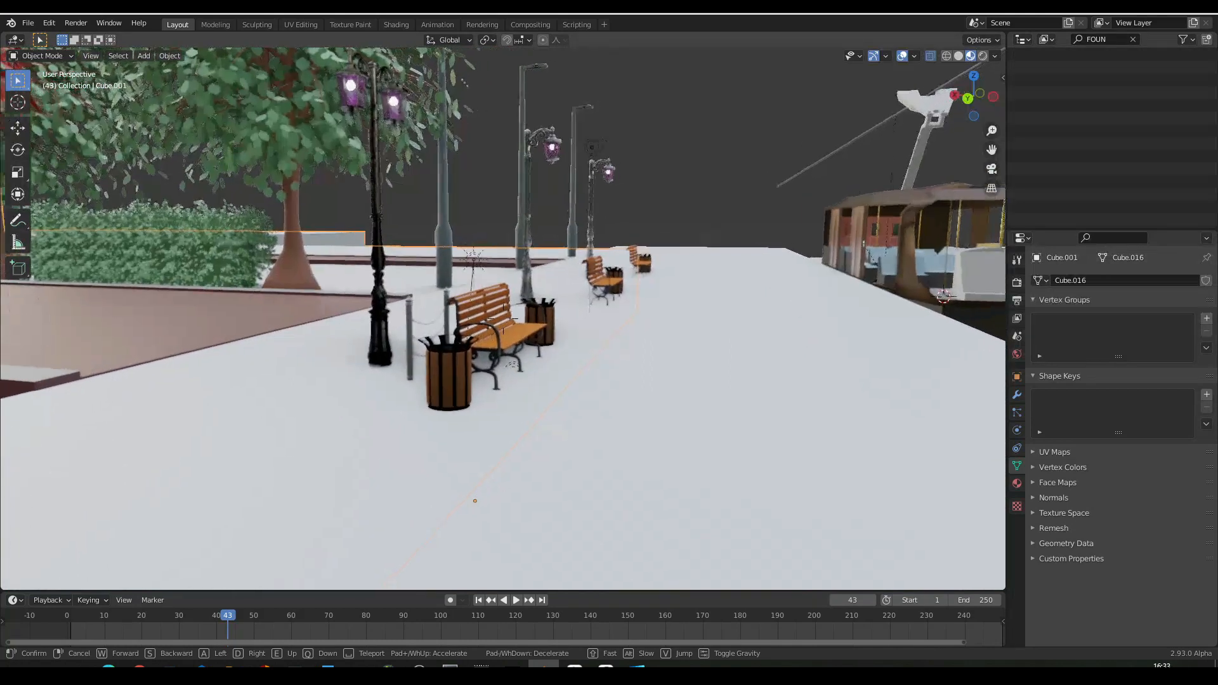
key("w")
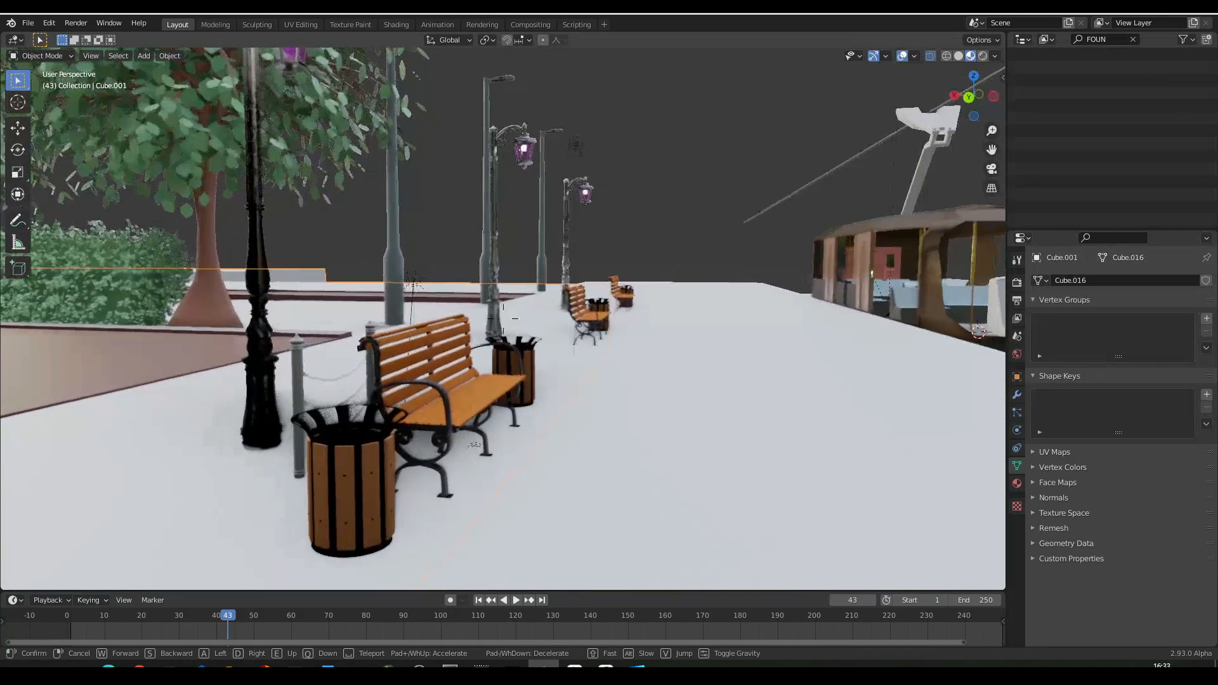
key("Escape")
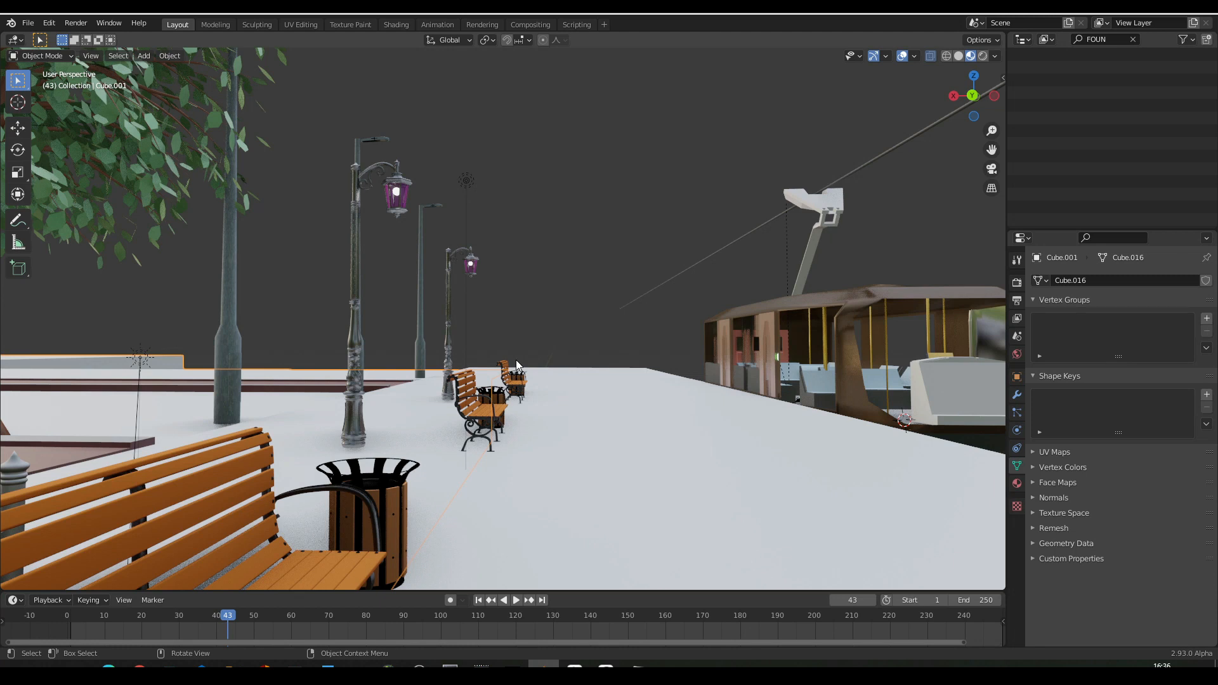
- Reframe the view from the platform to show the bus and overhead cable, and play the arrival animation
key("shift+grave")
key("w")
key("s")
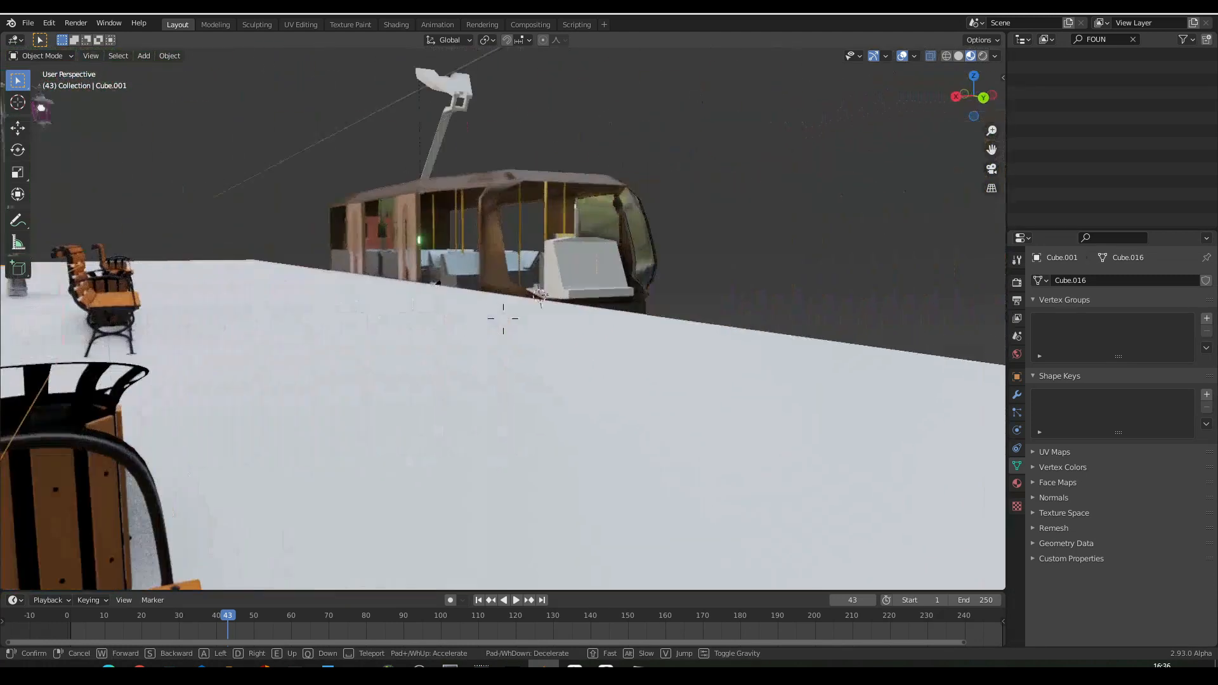
key("s")
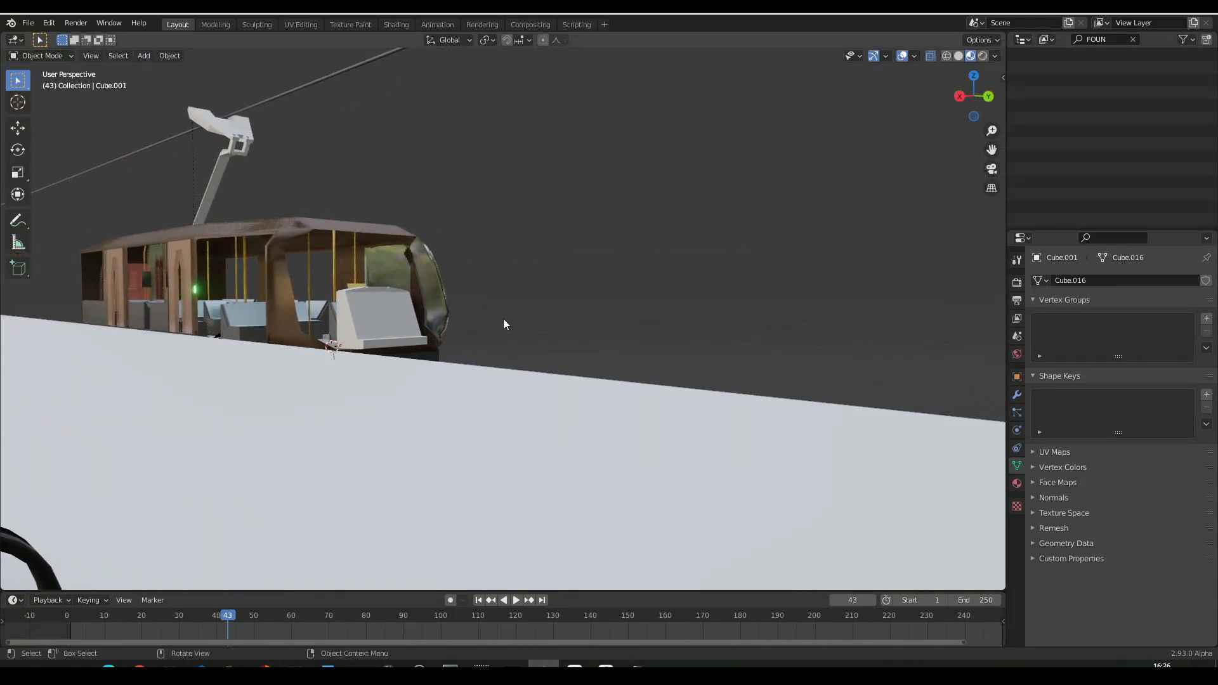
key("space")
- With the animation playing, fly into the park and along the tree-lined red path toward the far building
key("shift+grave")
key("a")
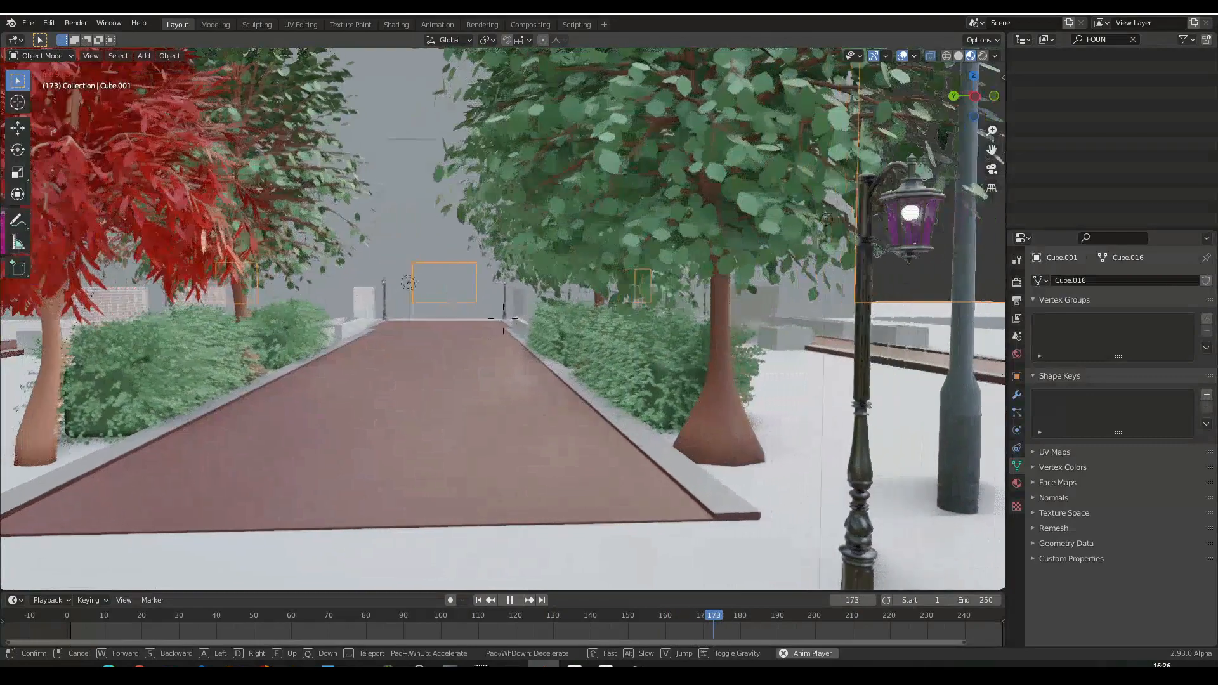
key("s")
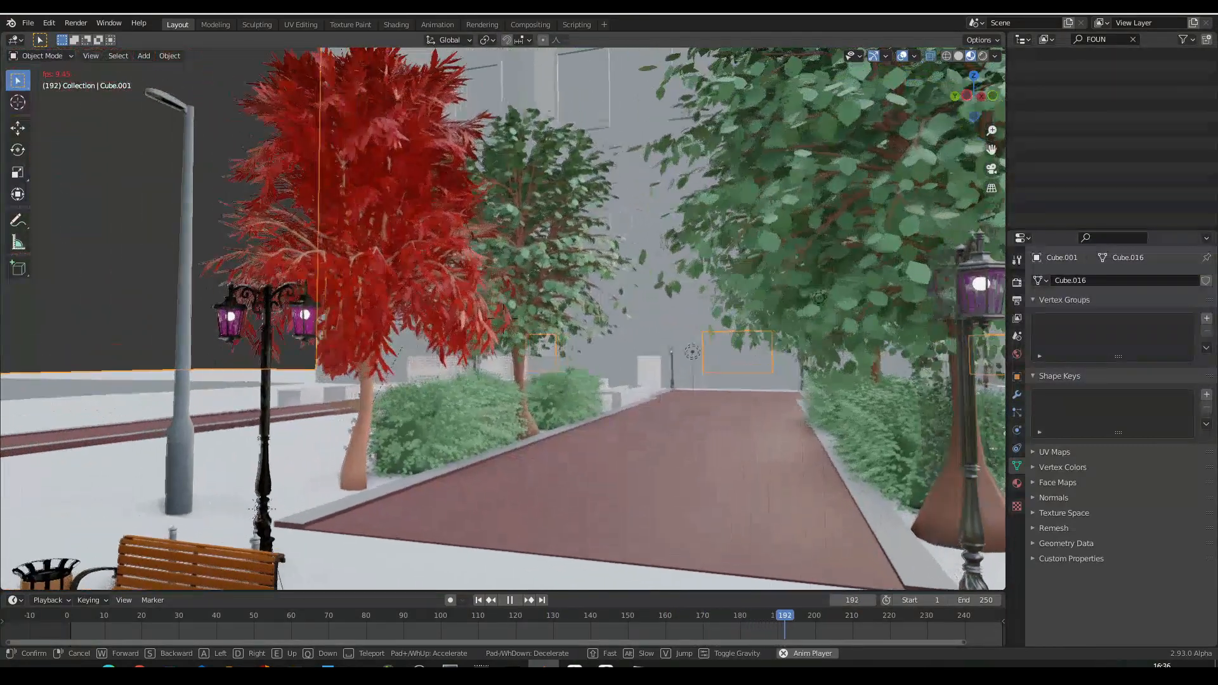
key("w")
key("w")
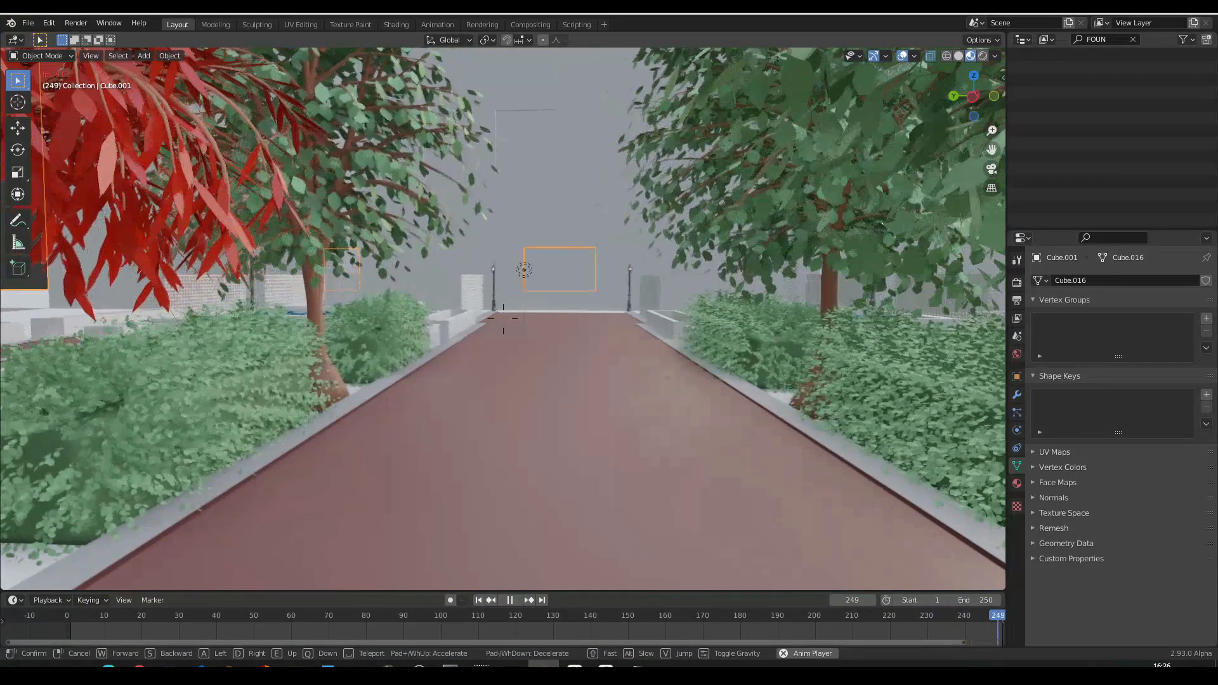
key("q")
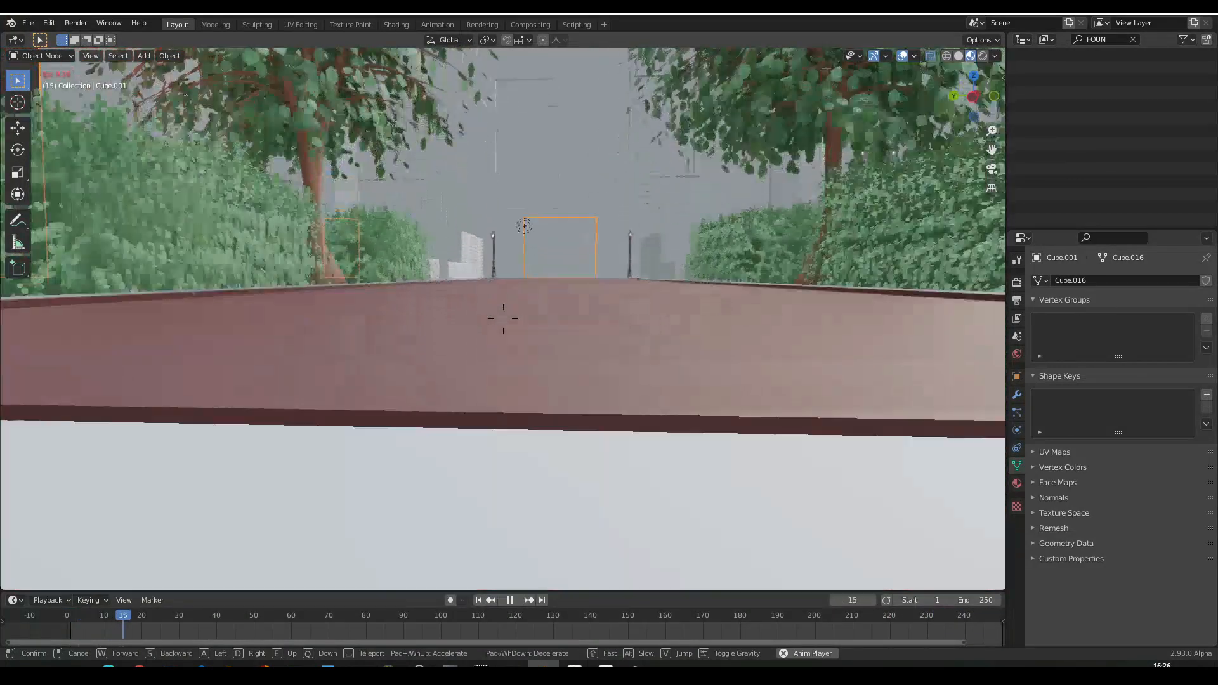
key("e")
key("w")
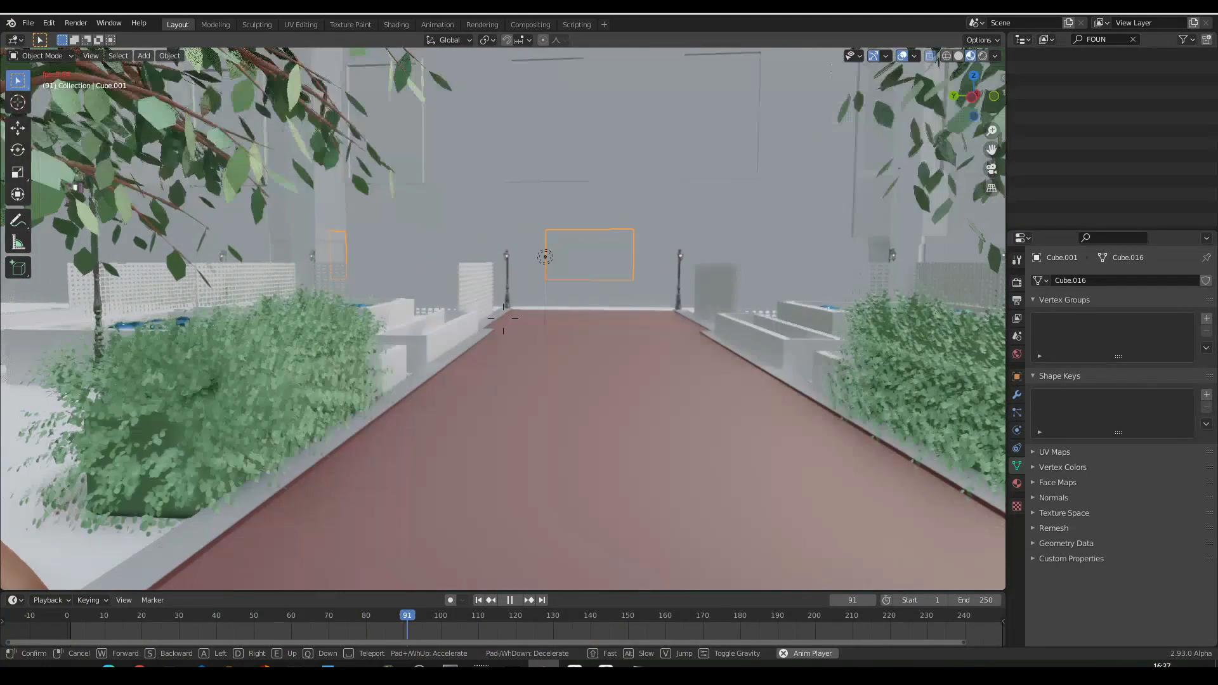
key("w")
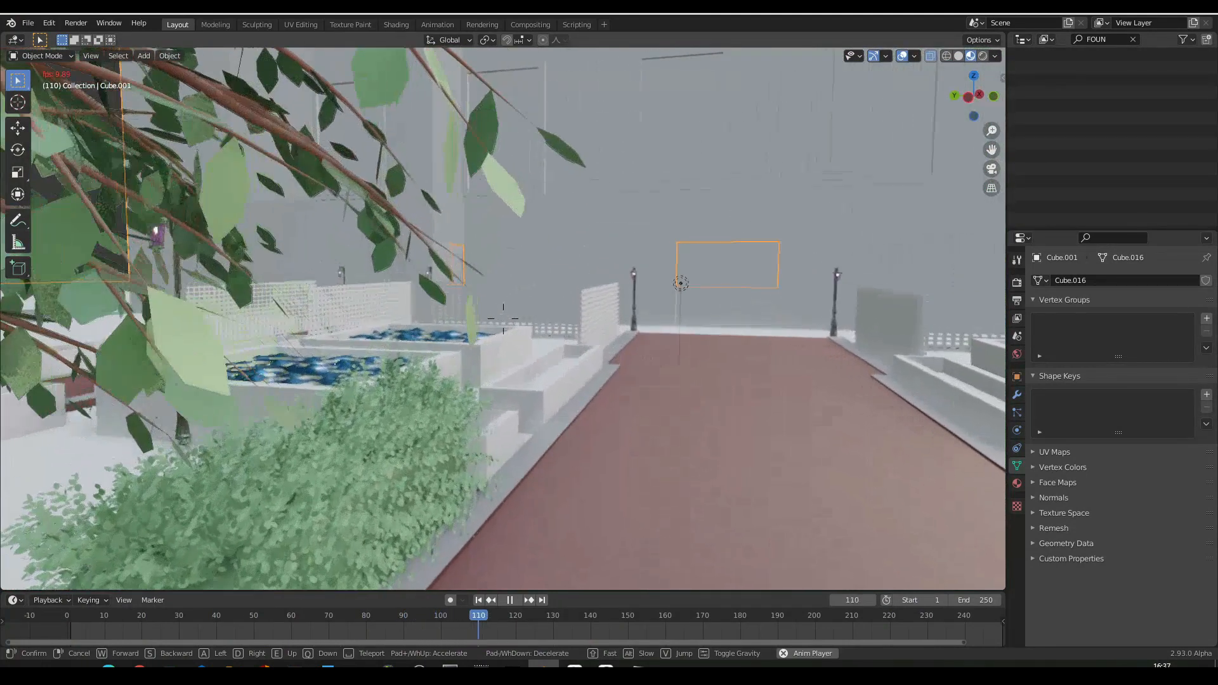
- Fly from the red path past the hedge and white planters, and settle on a close-up of the near pool's animated water
key("d")
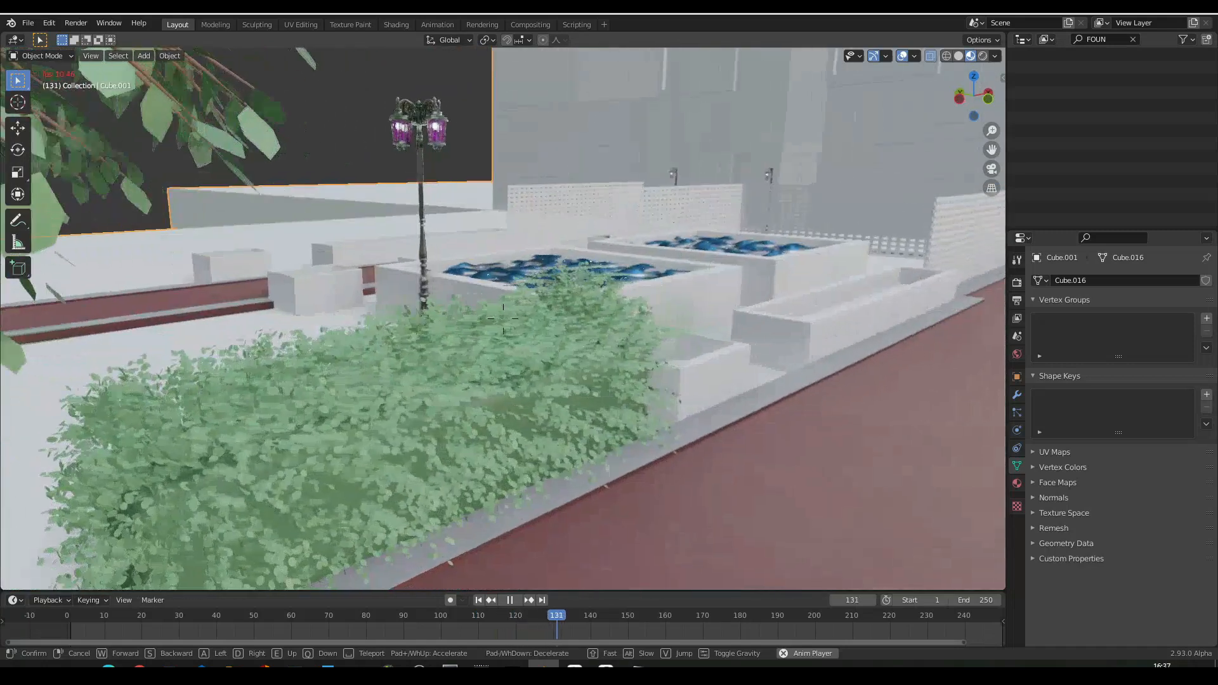
key("d")
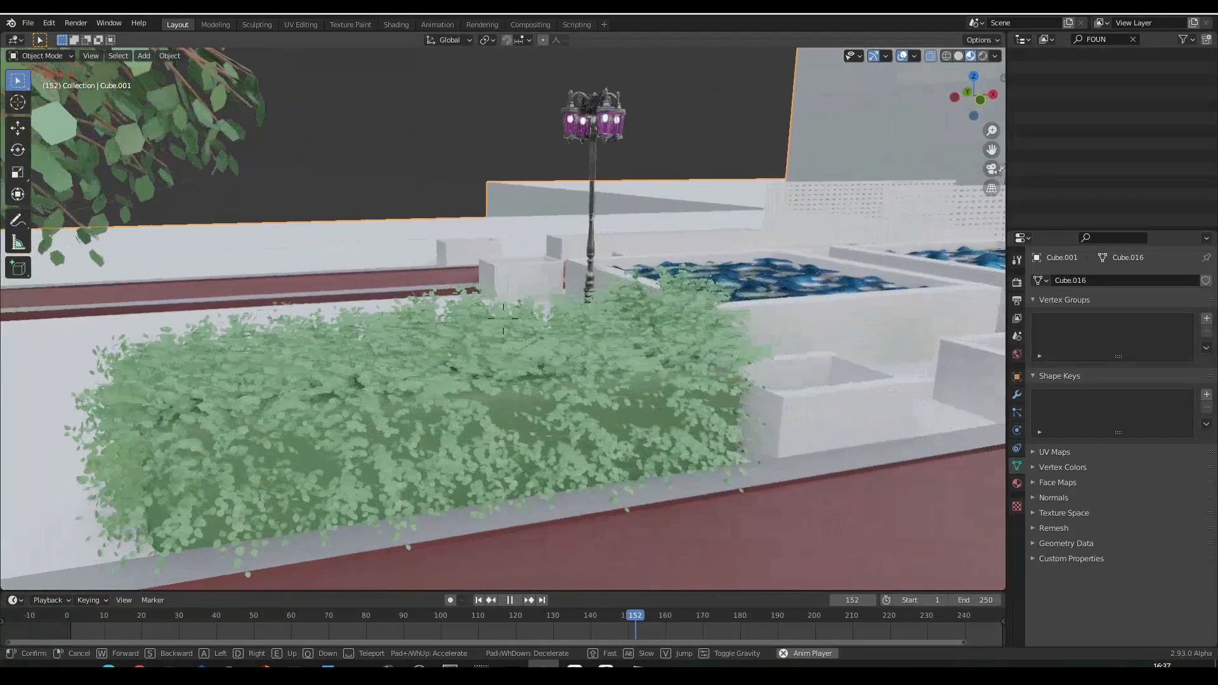
key("d")
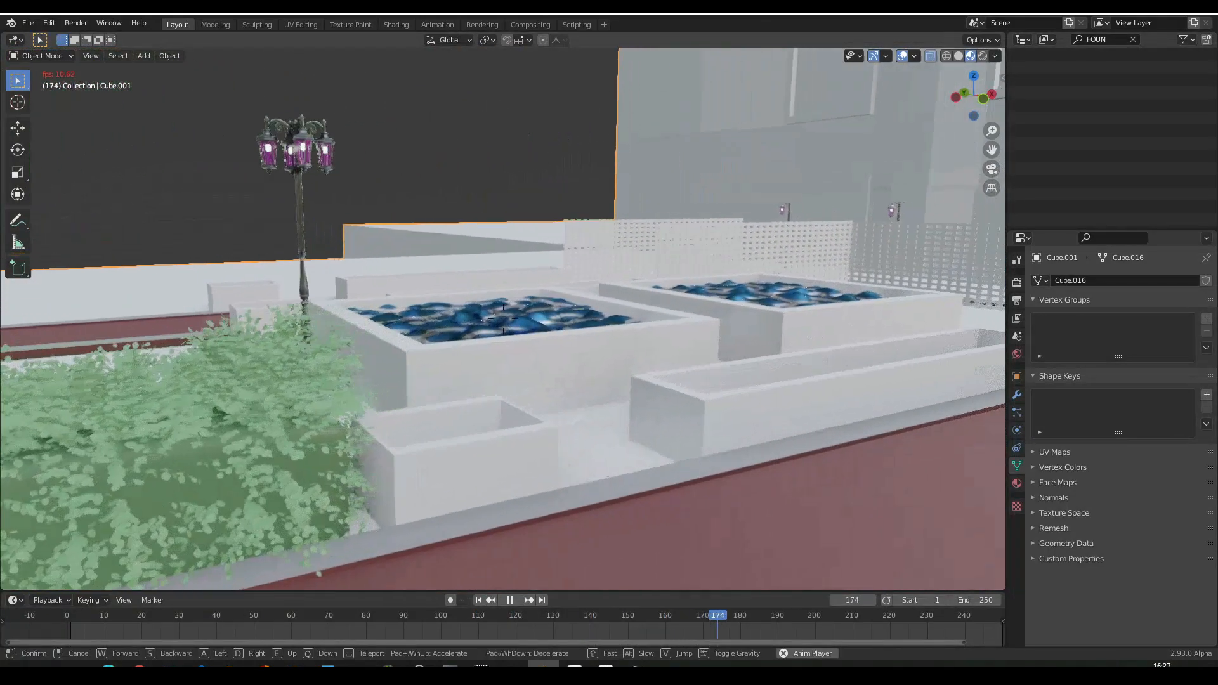
key("d")
key("a")
key("a")
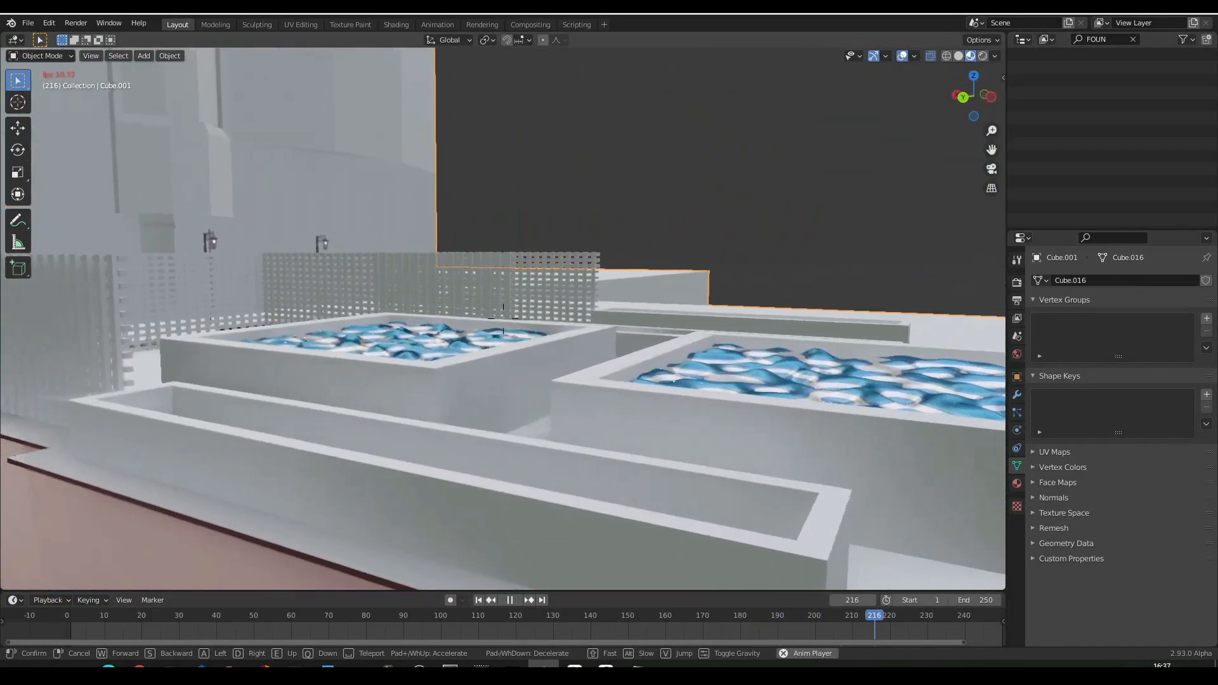
key("d")
key("w")
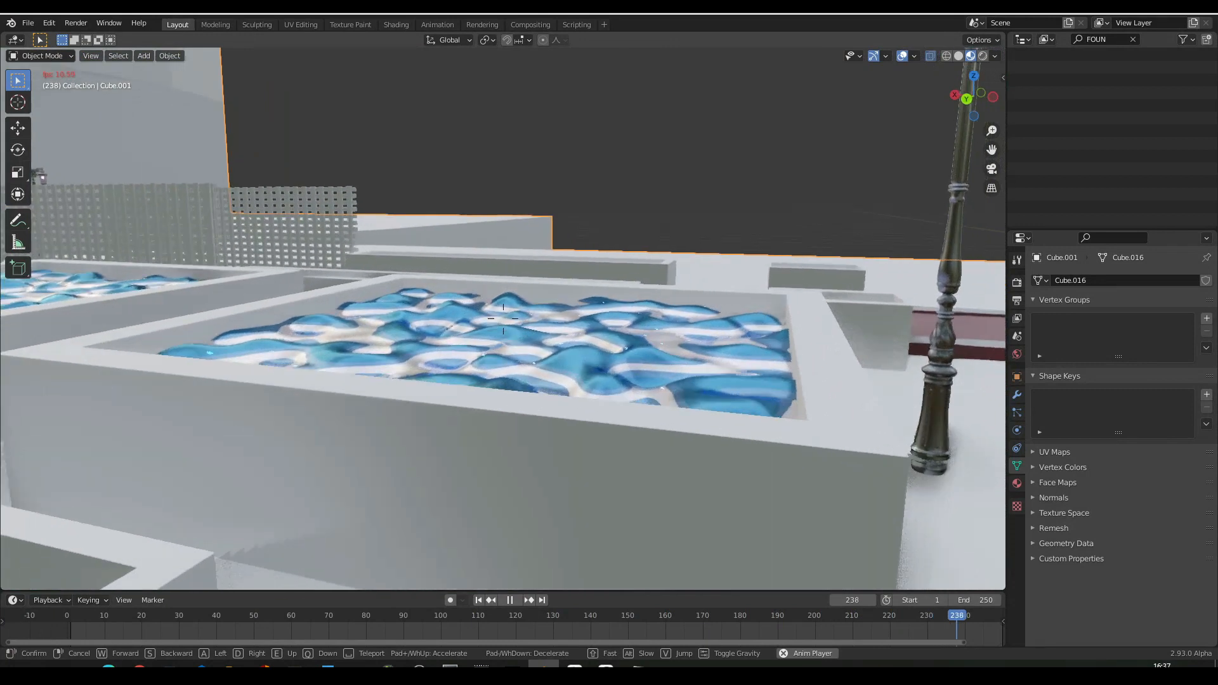
key("w")
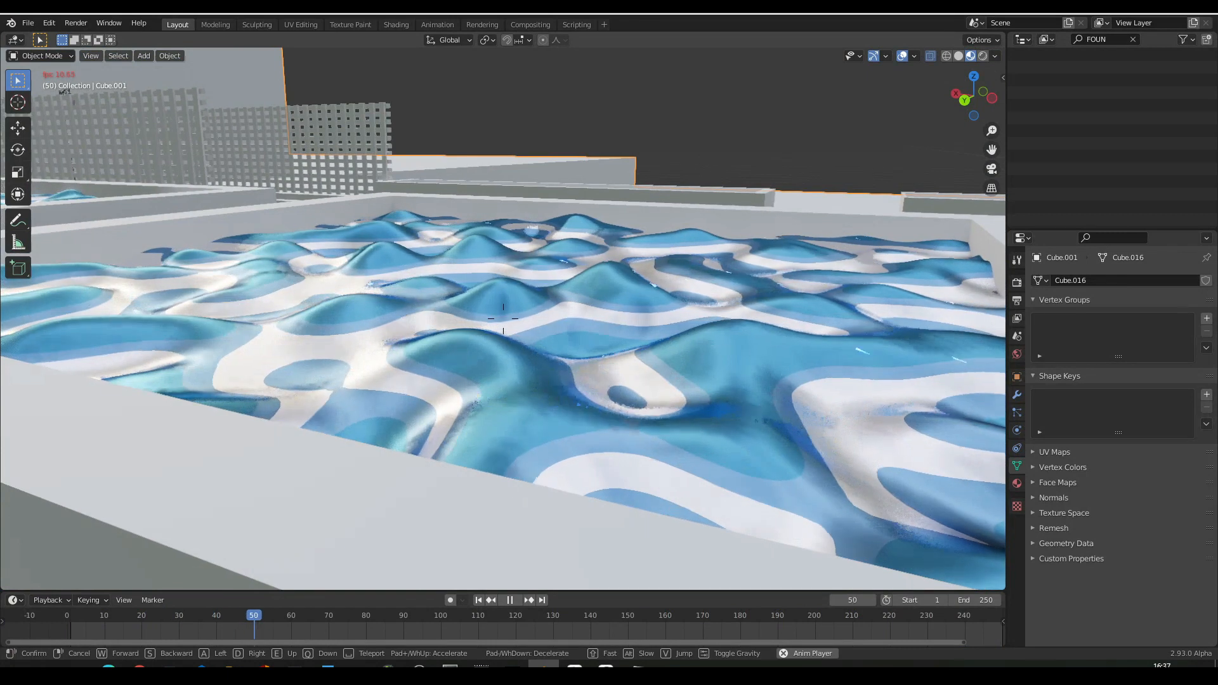
left_click(503, 318)
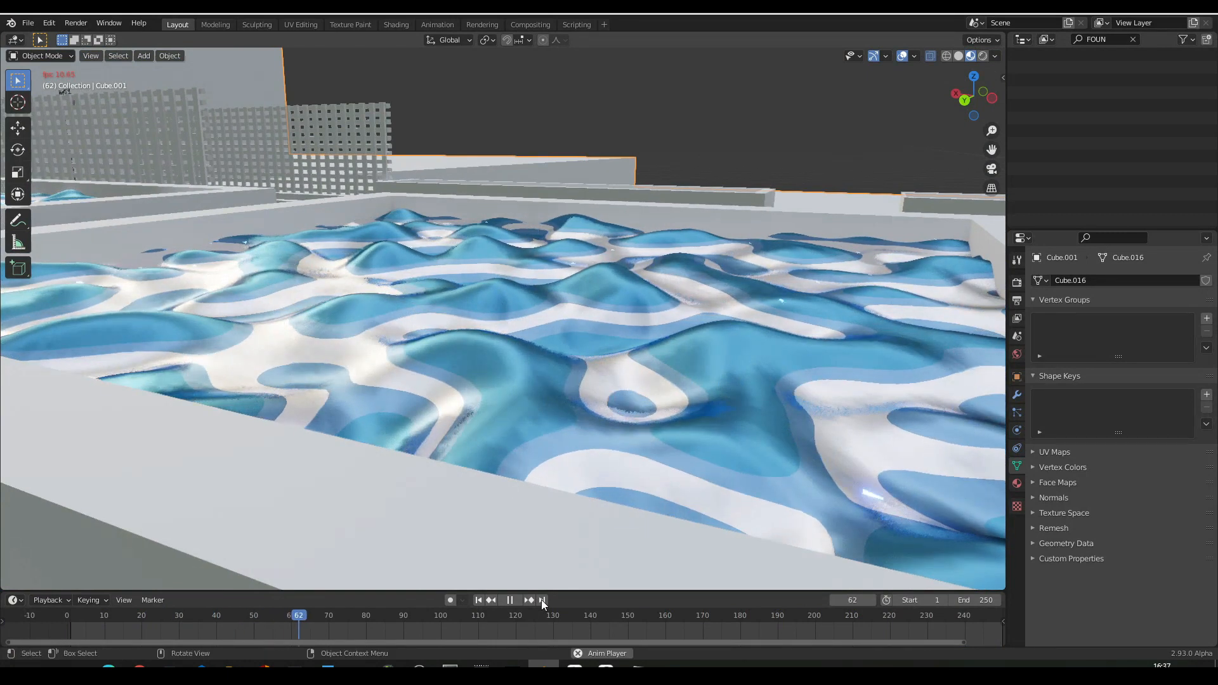
- Stop playback at frame 250, bring the end of the timeline into view, and select the near pool's water surface
left_click(846, 138)
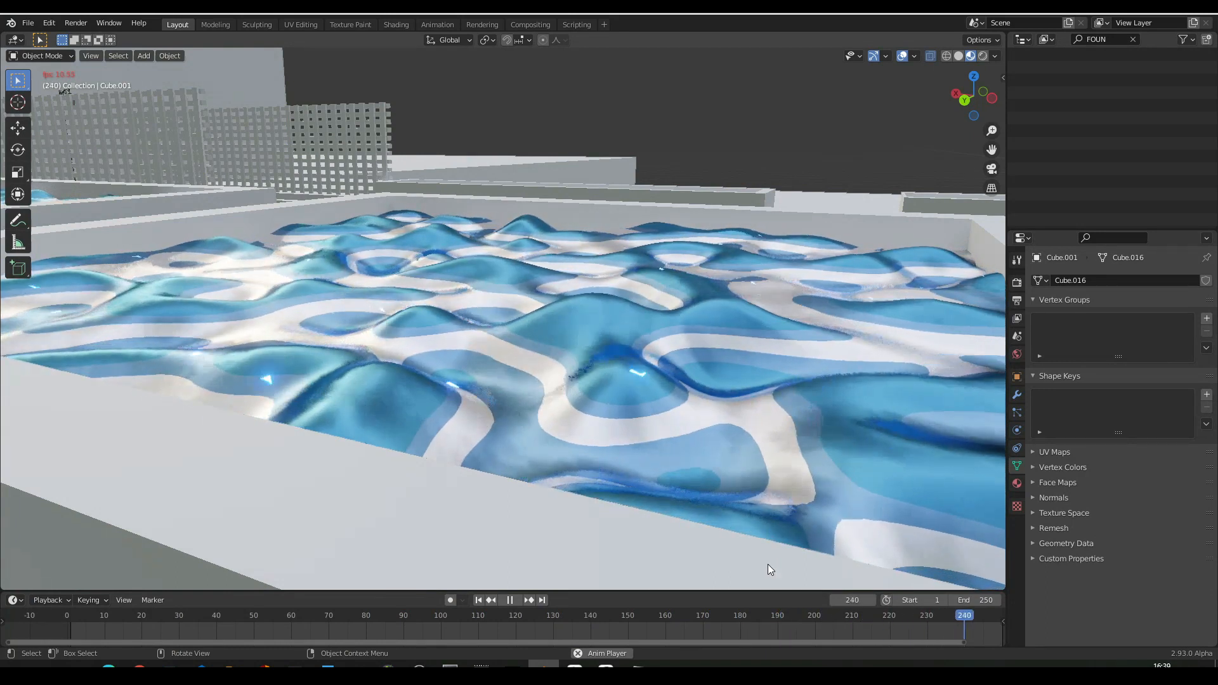
key("space")
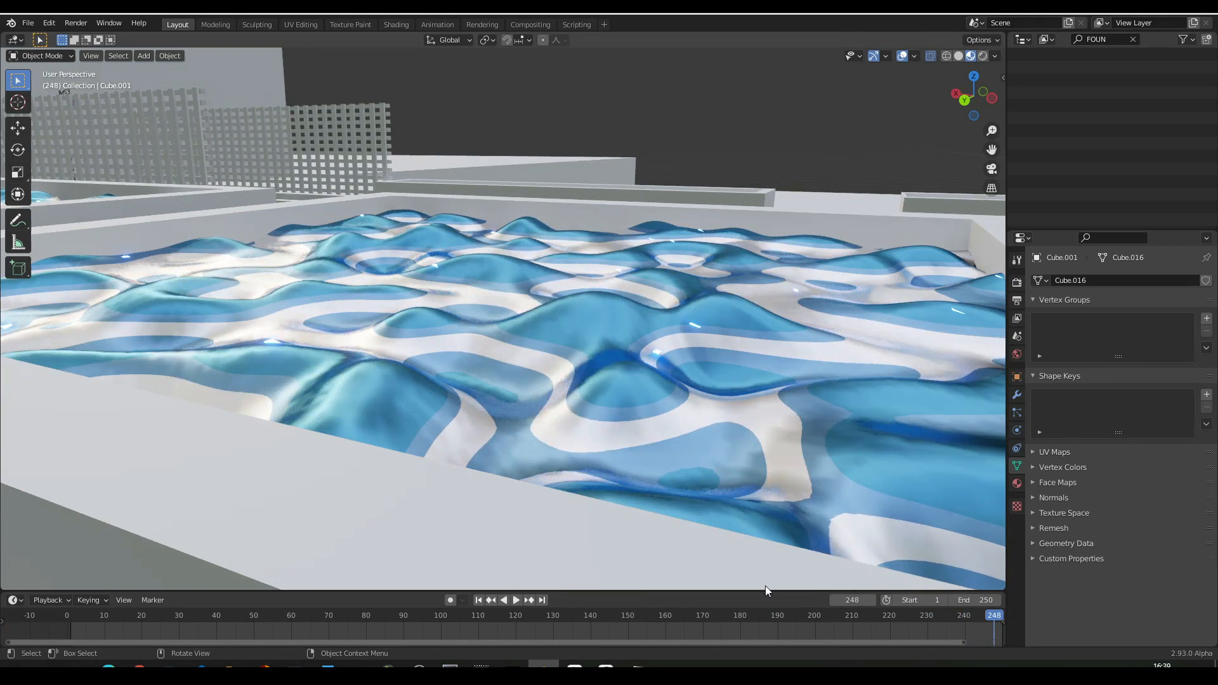
left_click_drag(706, 644, 789, 648)
left_click_drag(959, 656, 967, 656)
key("space")
key("space")
left_click(821, 423)
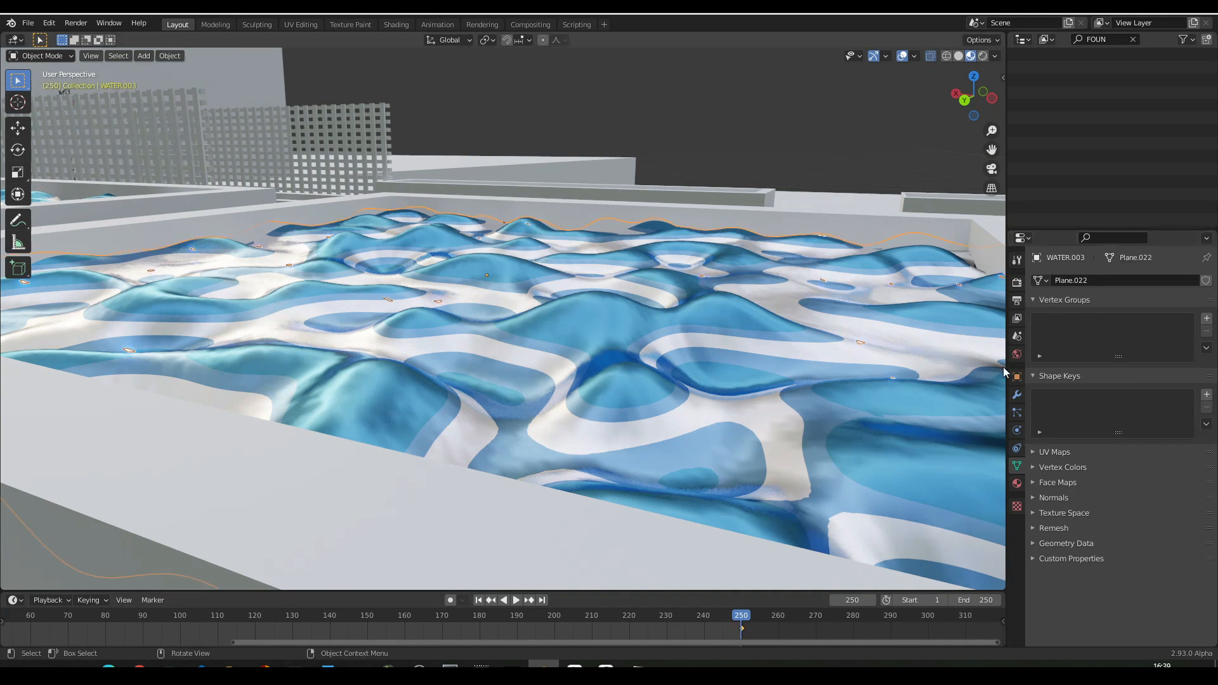
- Set the water's Ocean modifier Time to 5.76 and replace its keyframe at frame 250
left_click(1017, 395)
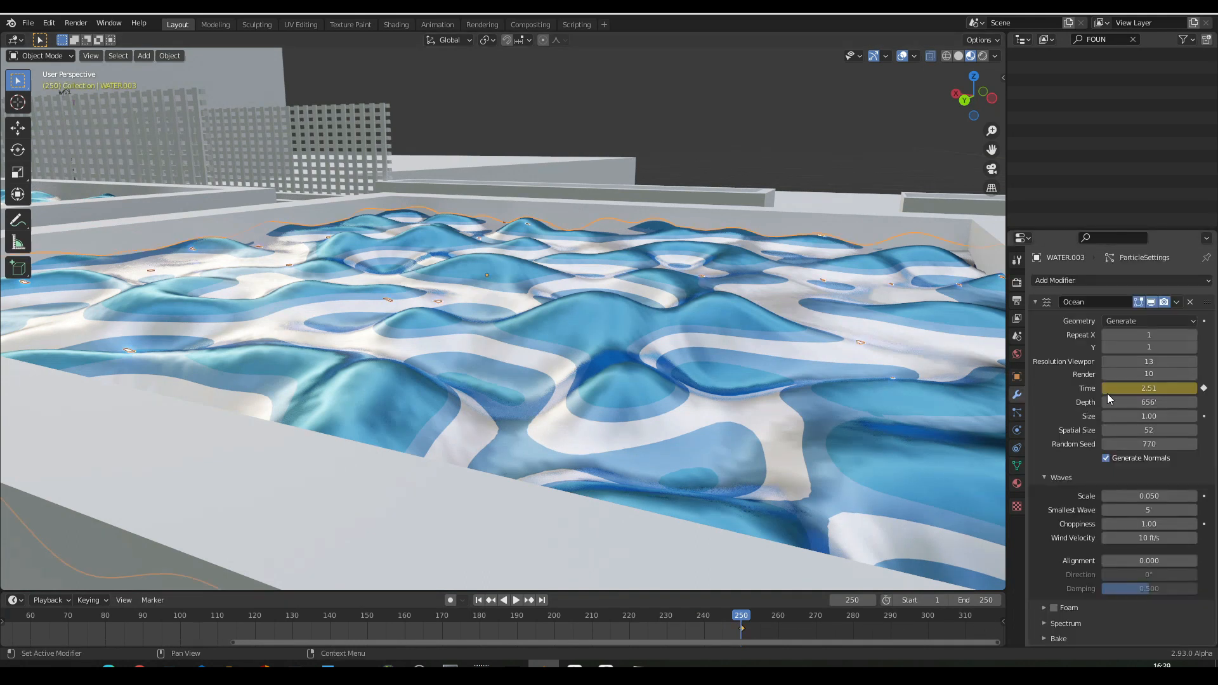
mouse_move(1149, 388)
left_mouse_down()
mouse_move(1208, 389)
mouse_move(1129, 390)
left_mouse_up()
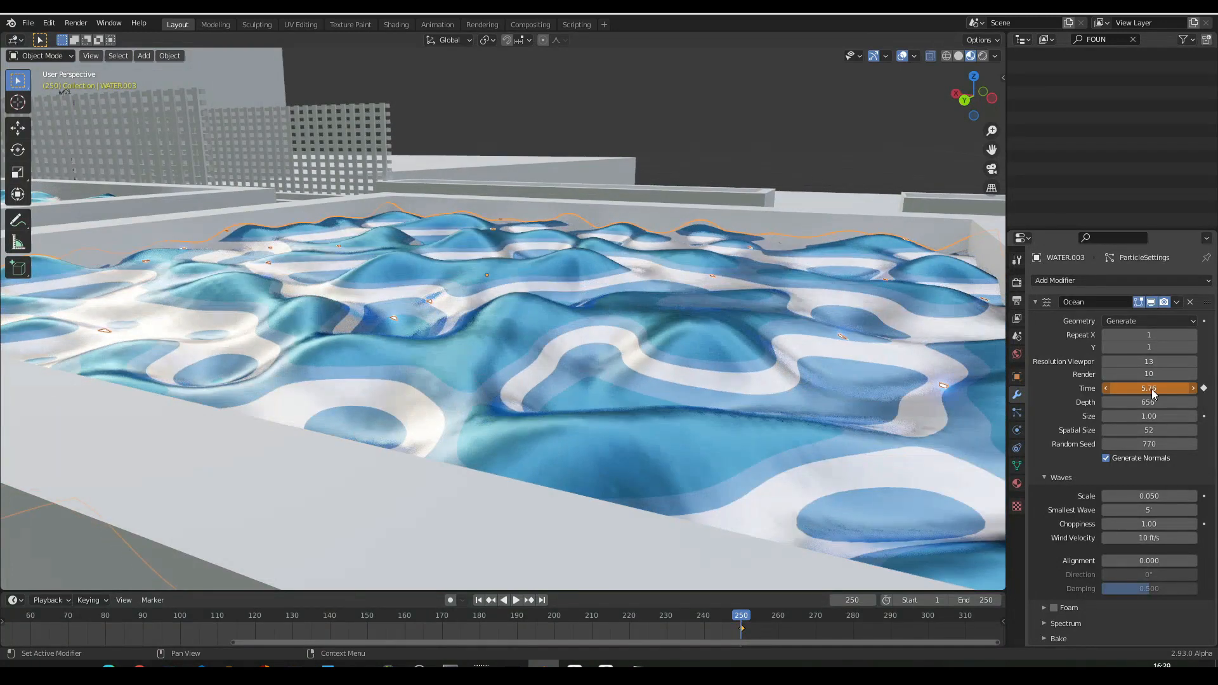
right_click(1150, 389)
left_click(1092, 390)
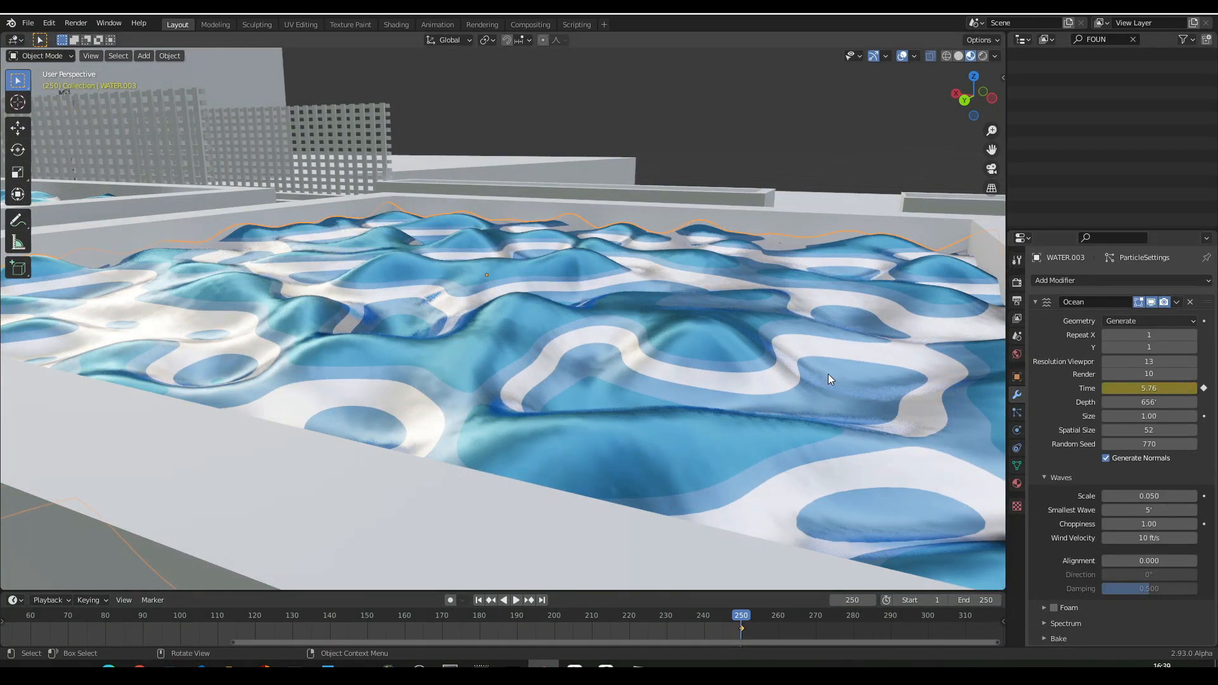
- Play the water animation, try a wave scale of 0 and 0.1, and set the scale to 0.035
key("space")
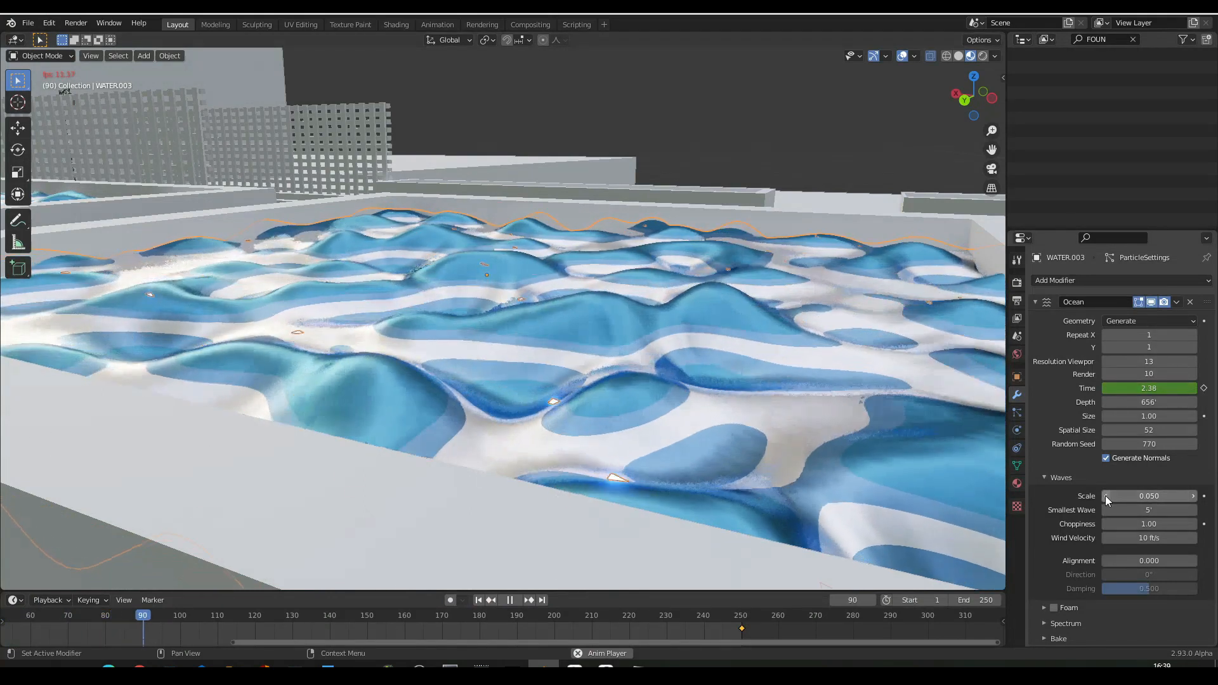
left_click(1105, 496)
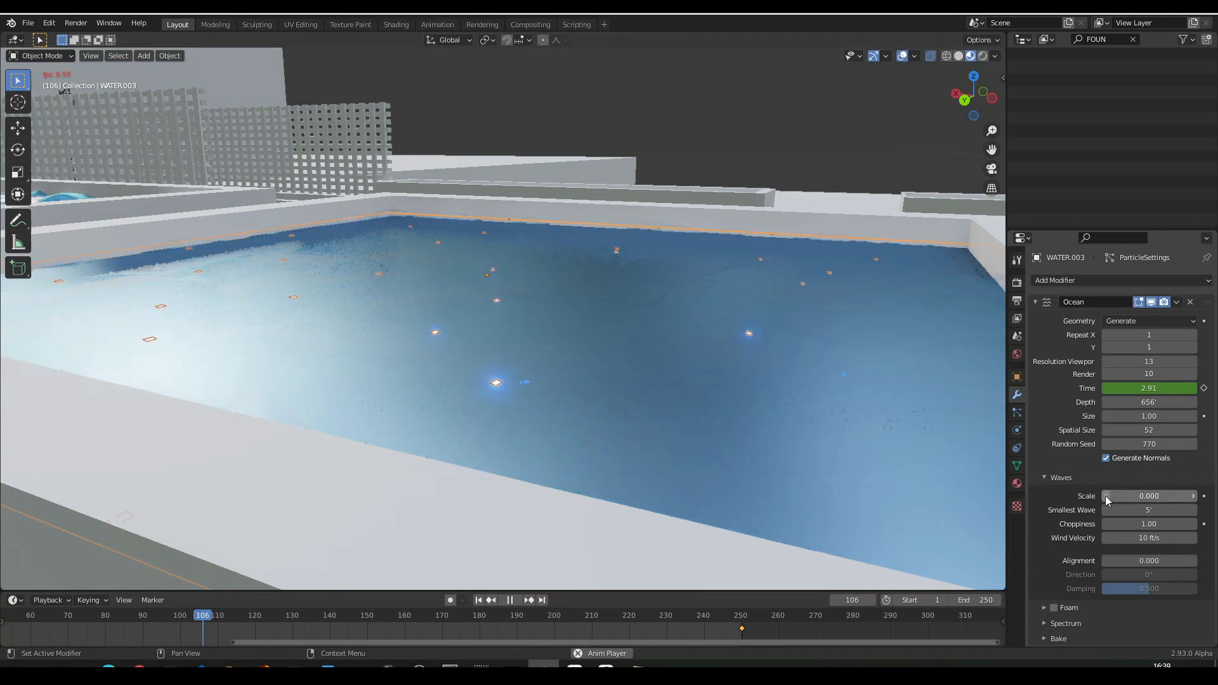
left_click(1192, 497)
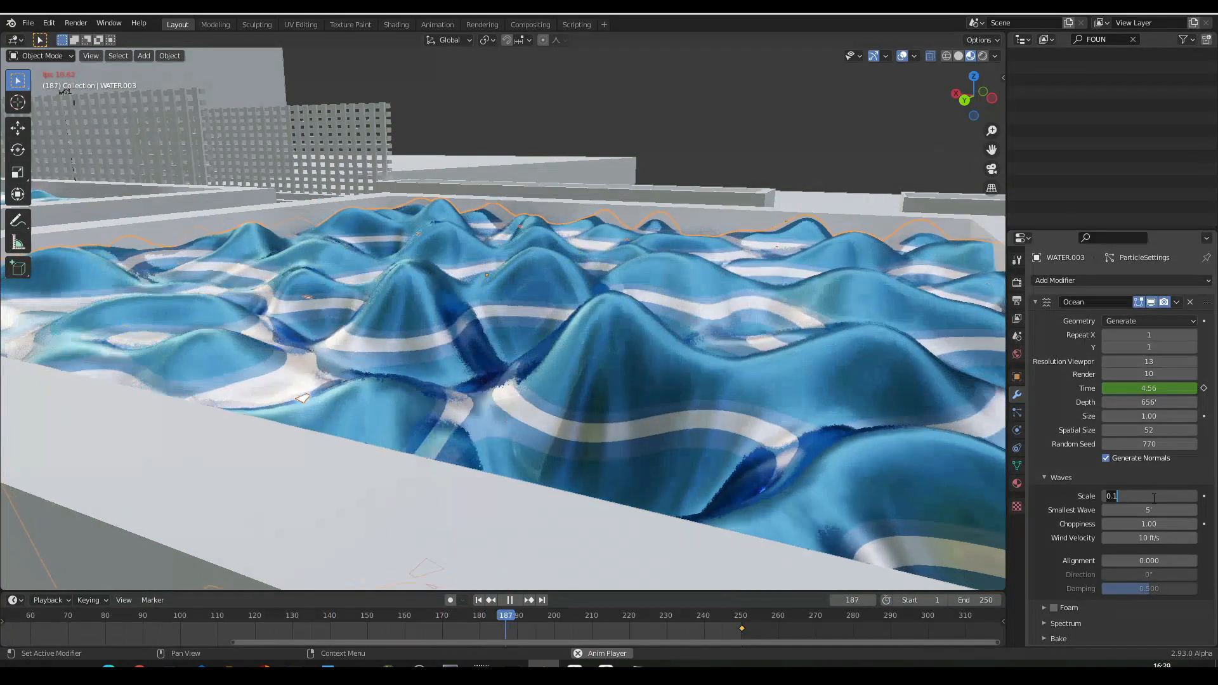
left_click(1154, 496)
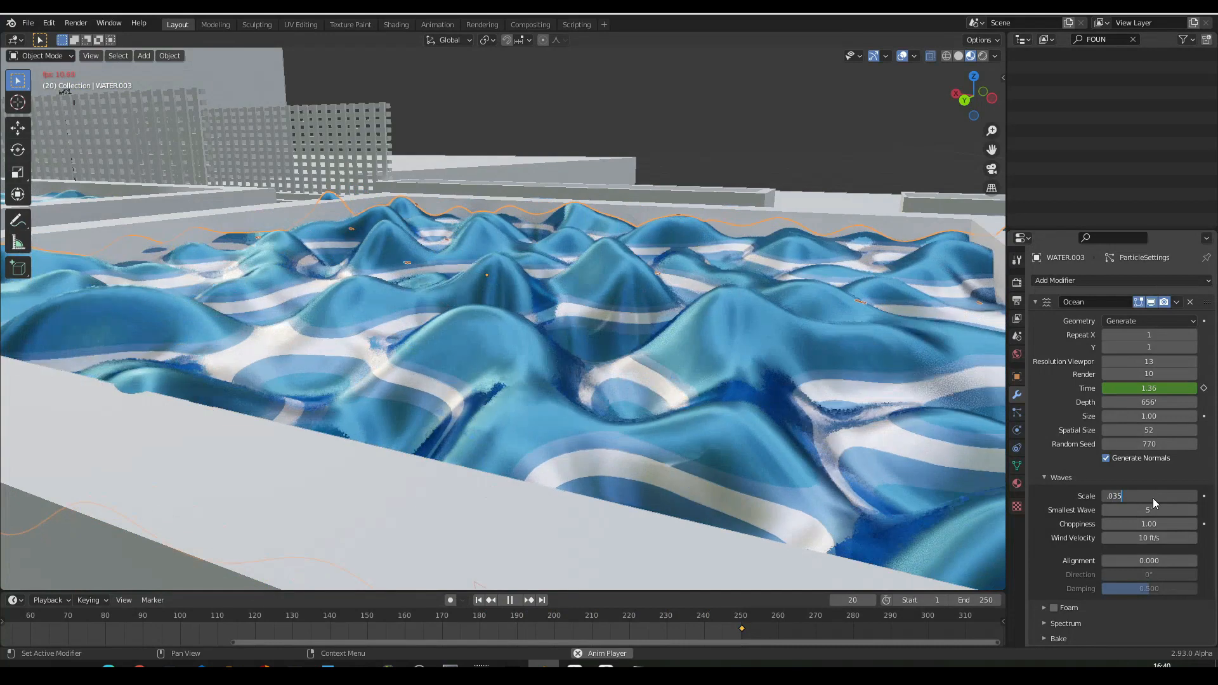
key("Return")
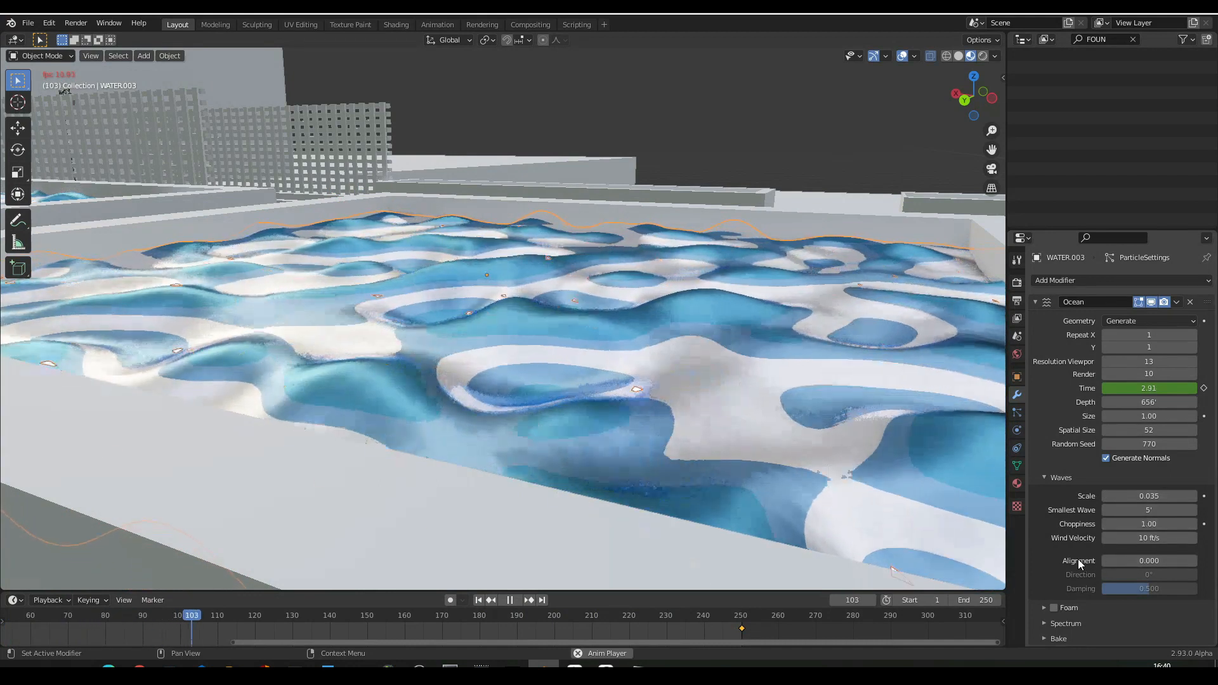
- Give the ocean waves an alignment of 0.033 and a direction of 1.4°, and set the smallest wave to 12.6 ft
scroll(1053, 592, "down", 2)
scroll(1082, 540, "up", 1)
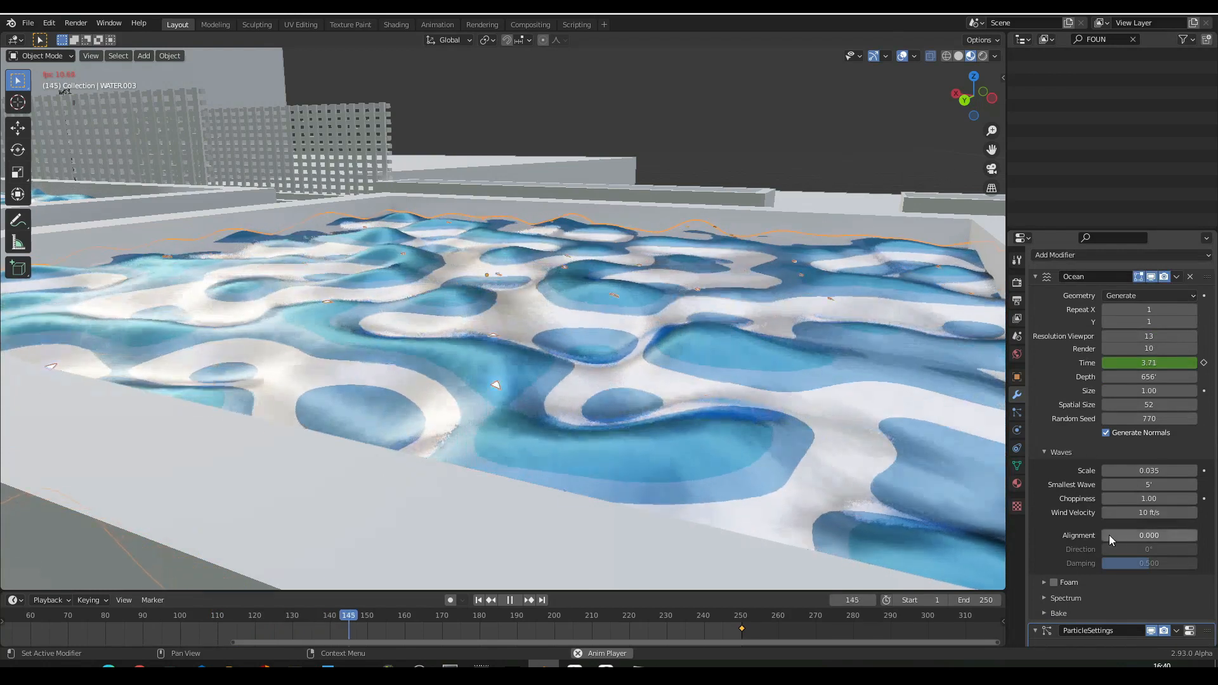
left_click(1133, 536)
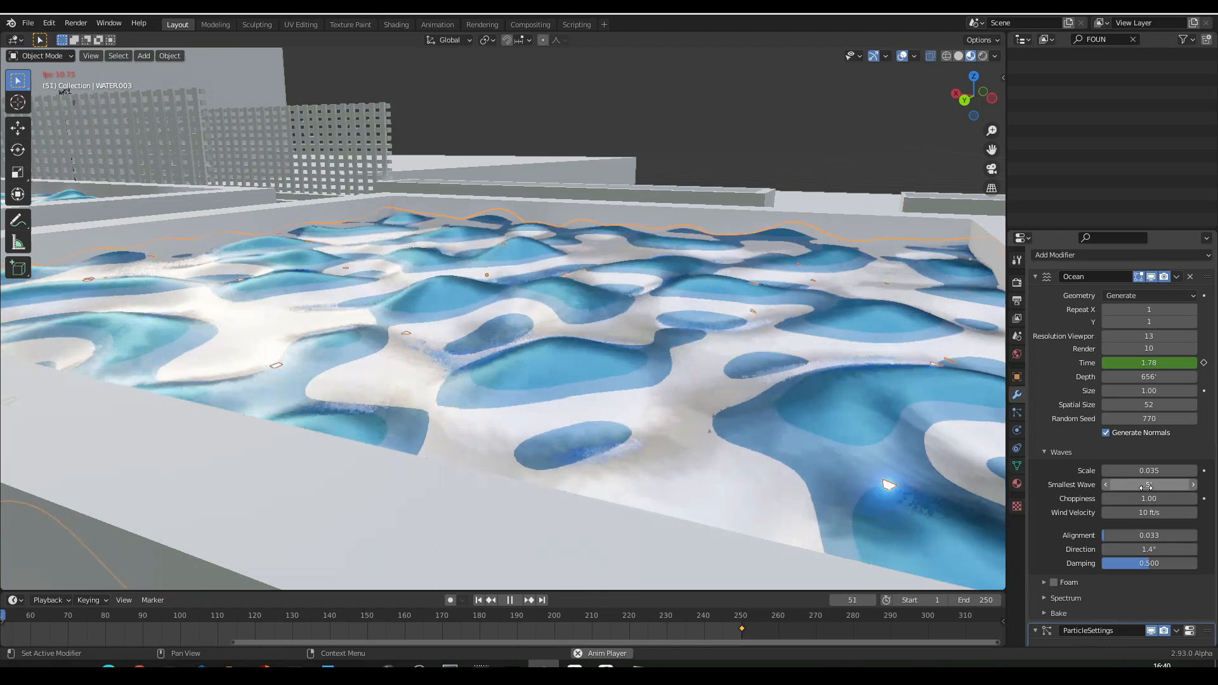
left_click_drag(1148, 484, 1217, 485)
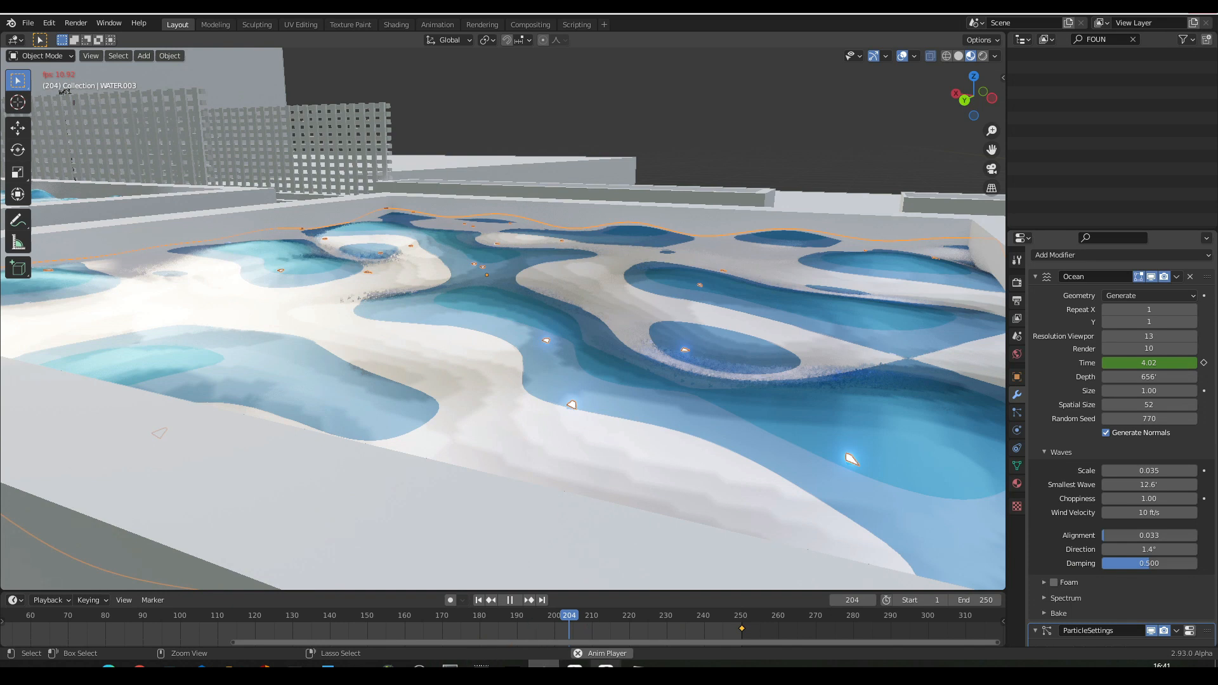
- Switch to Task Manager, check the CPU and memory use of the running apps, and return to Blender
mouse_move(605, 666)
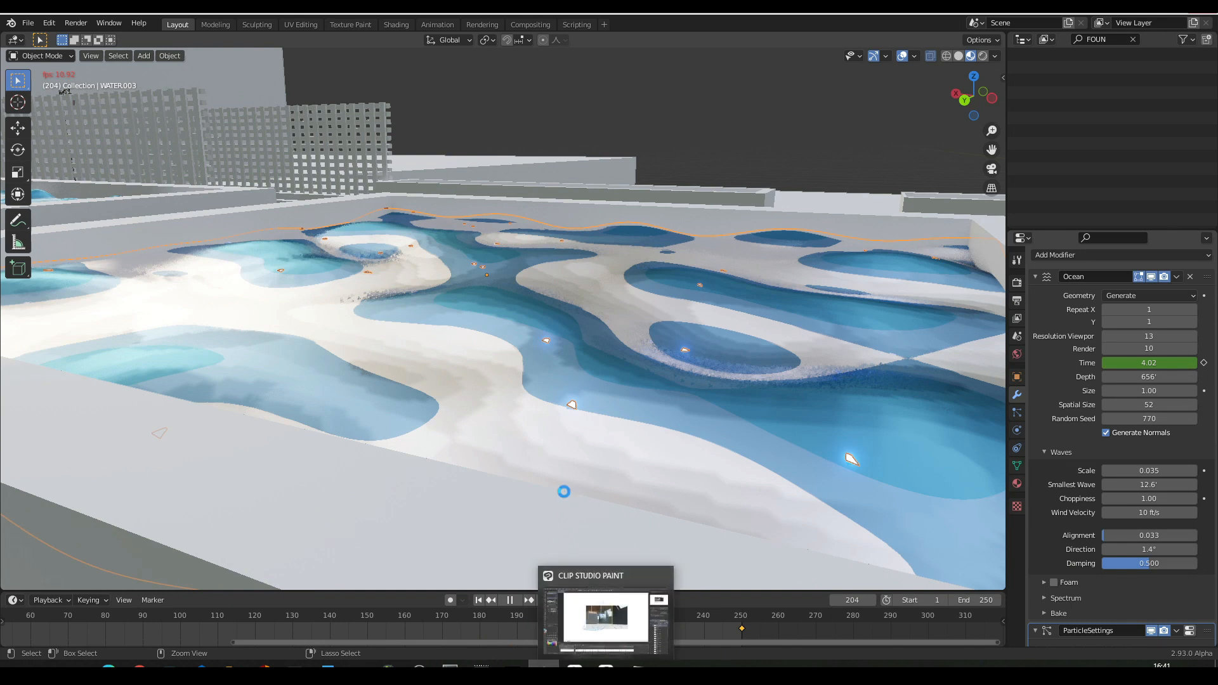
mouse_move(231, 667)
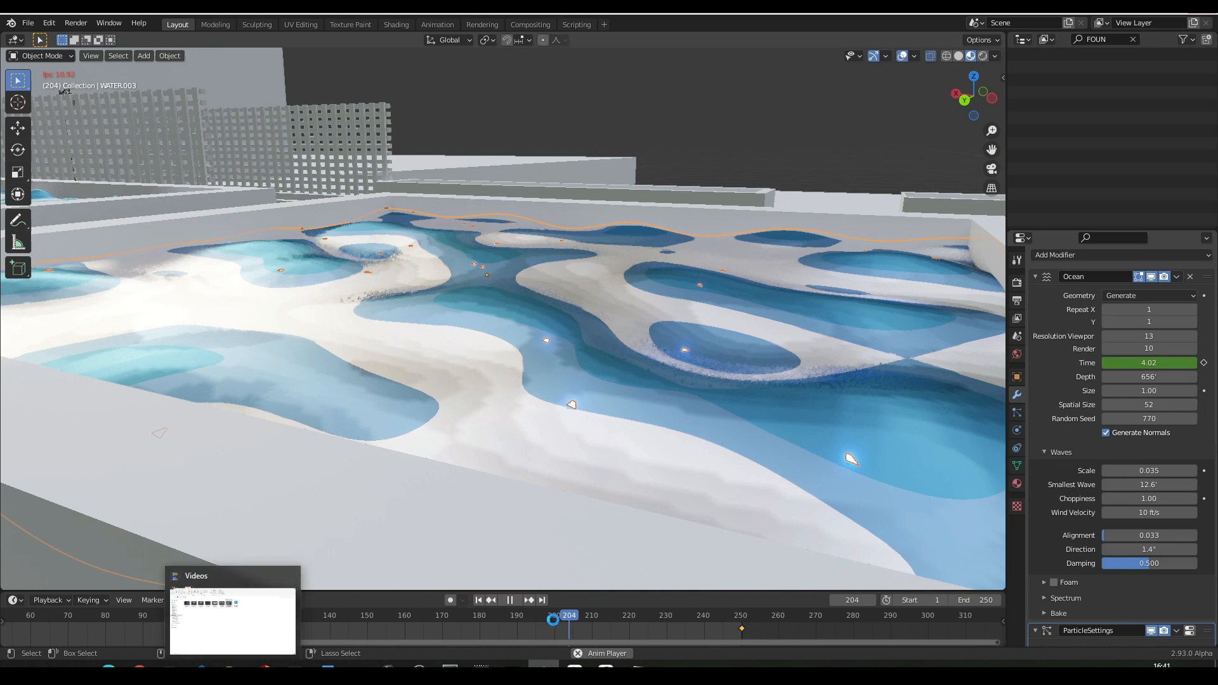
left_click(637, 665)
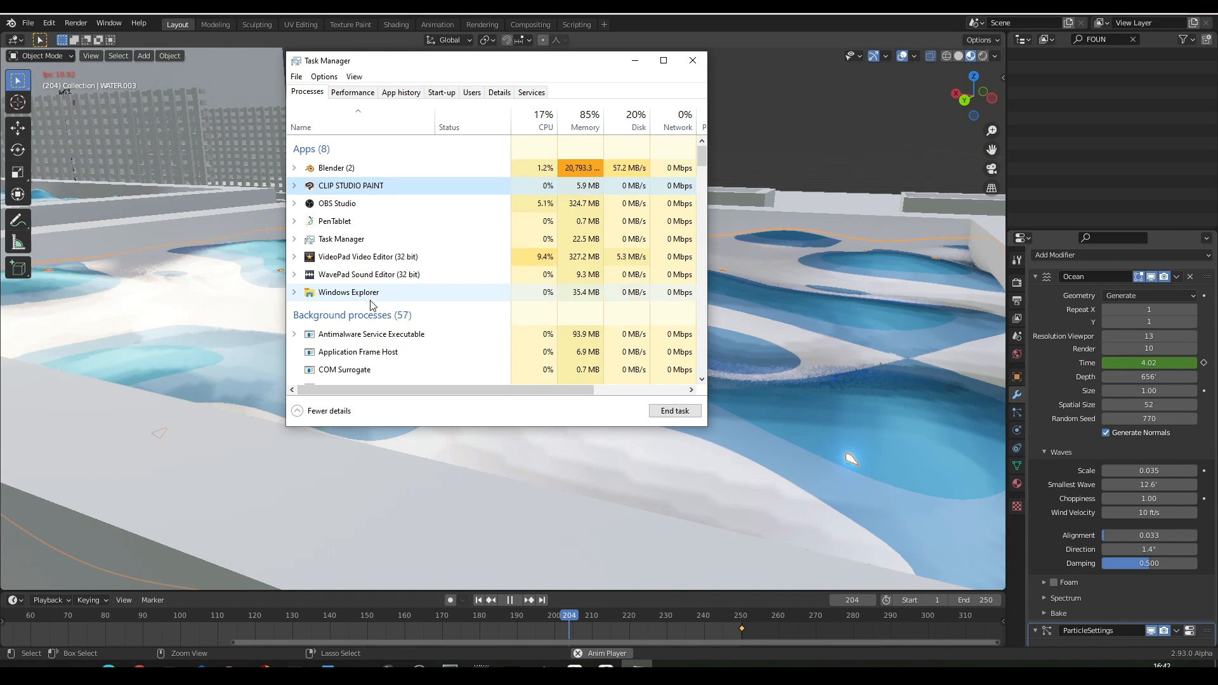
scroll(378, 298, "down", 1)
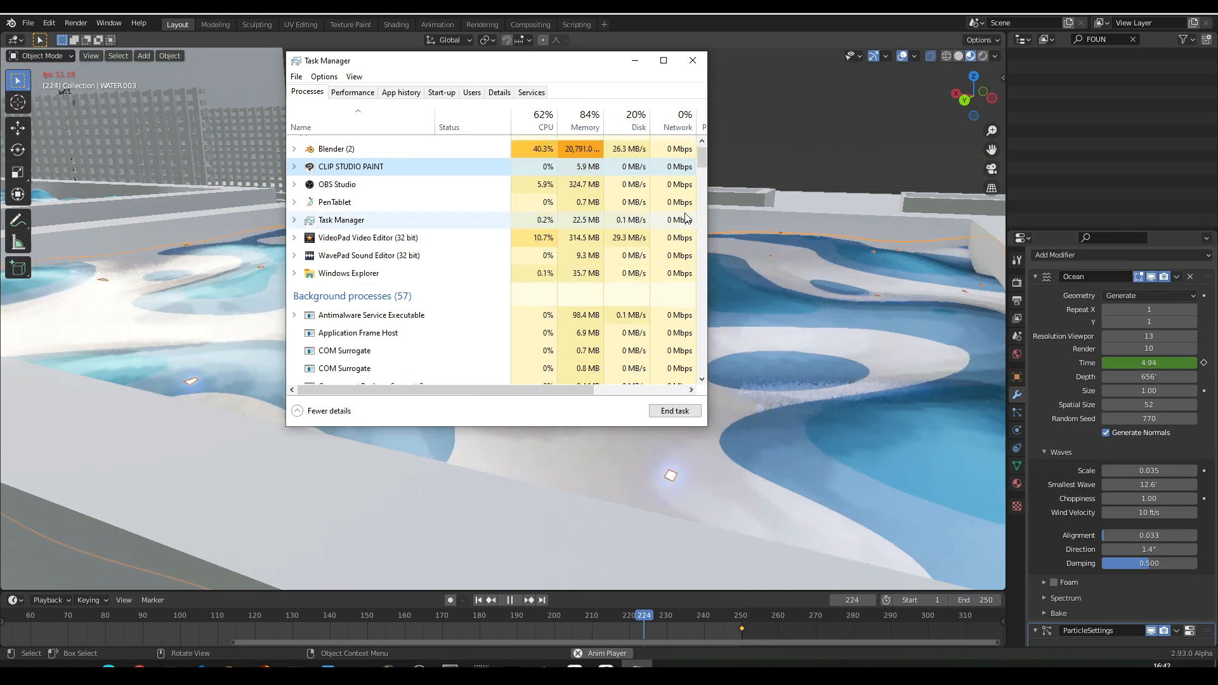
left_click(634, 60)
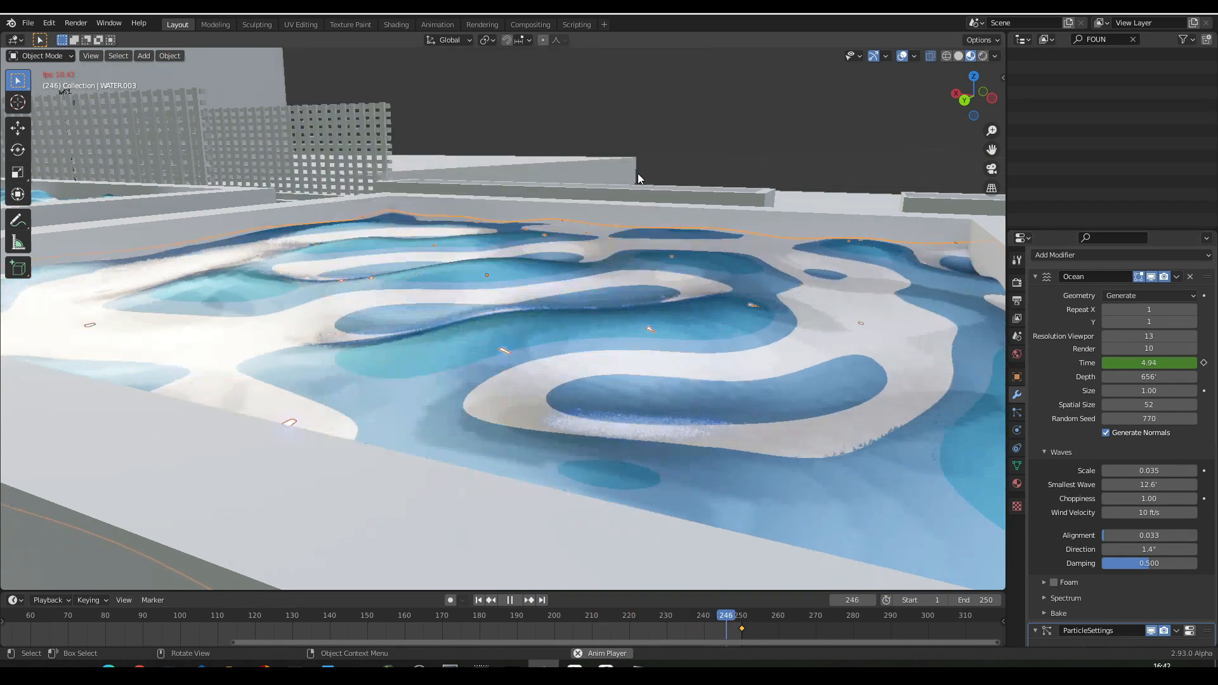
- Walk the view around the two fountain pools and the nearby lamp post to inspect the playing water animation
key("shift+grave")
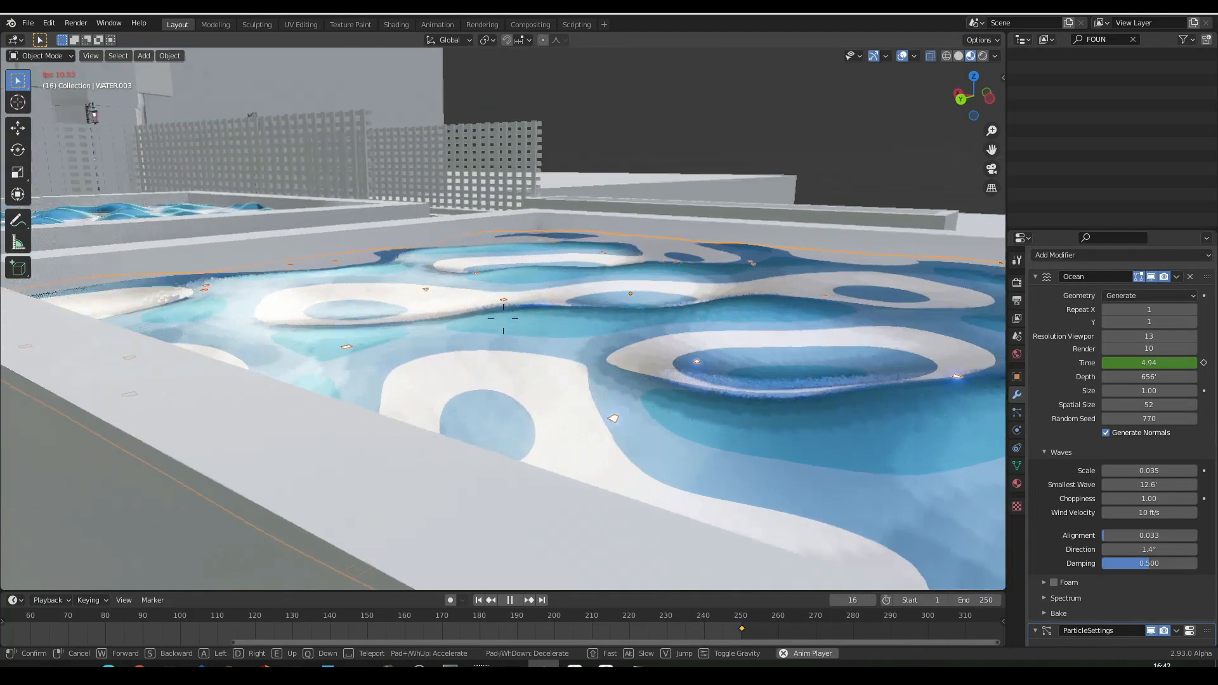
key("e")
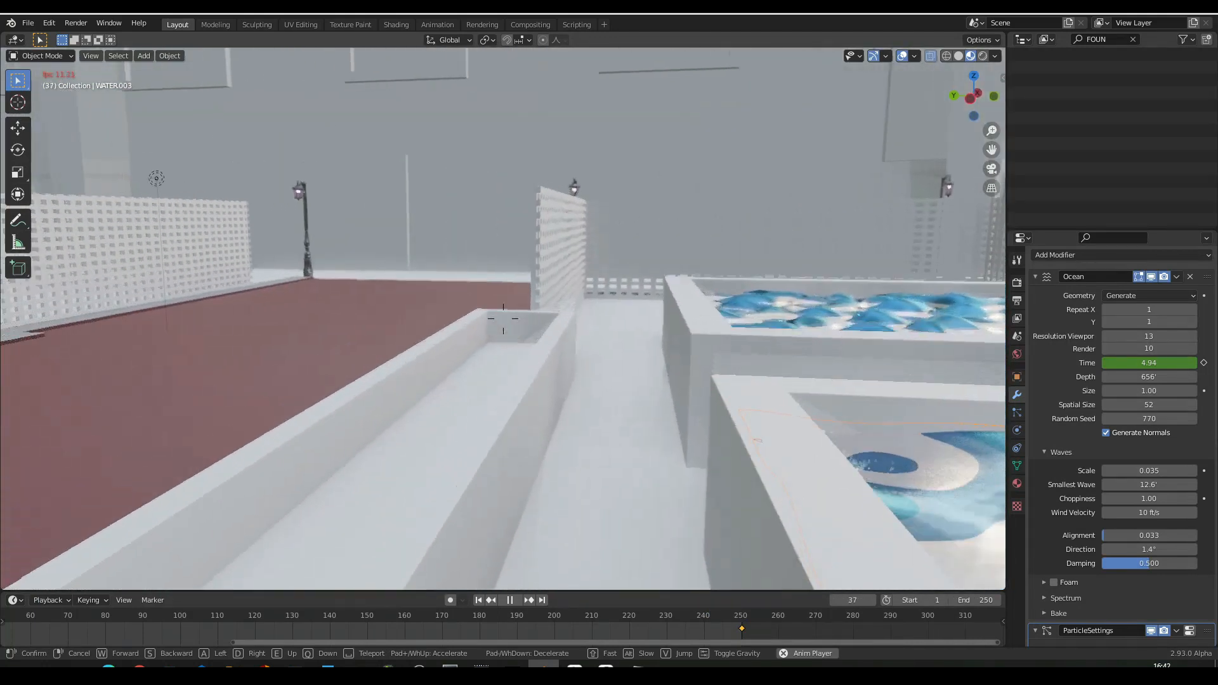
key("w")
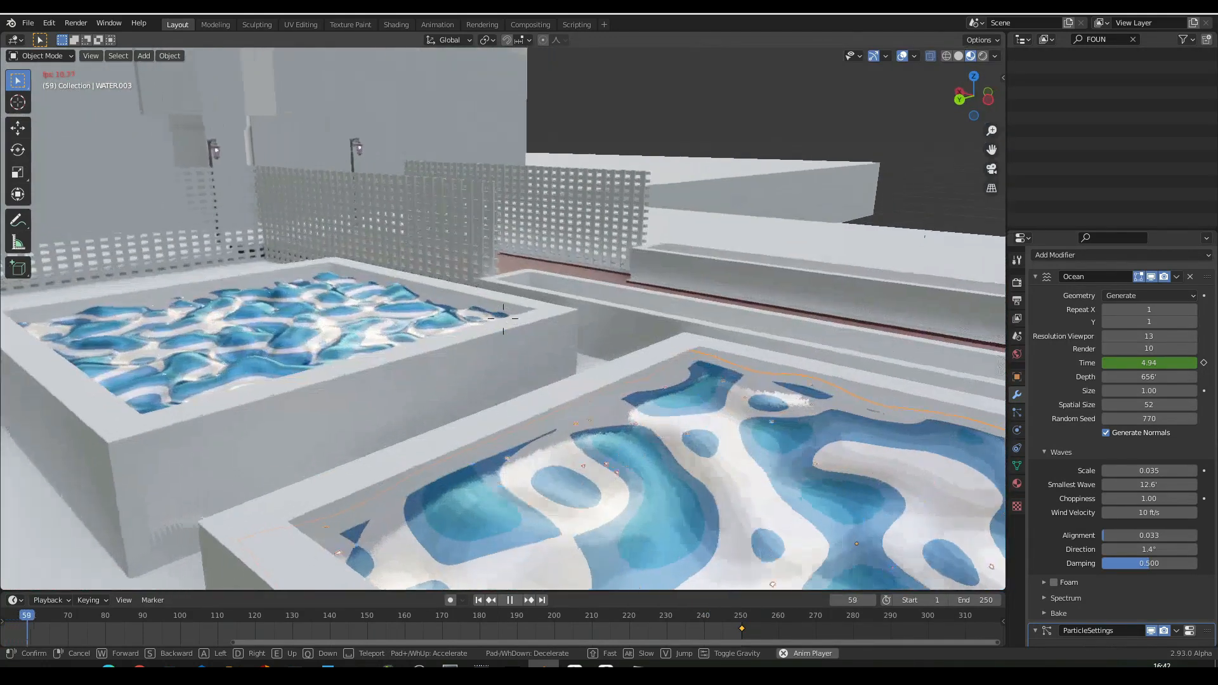
key("s")
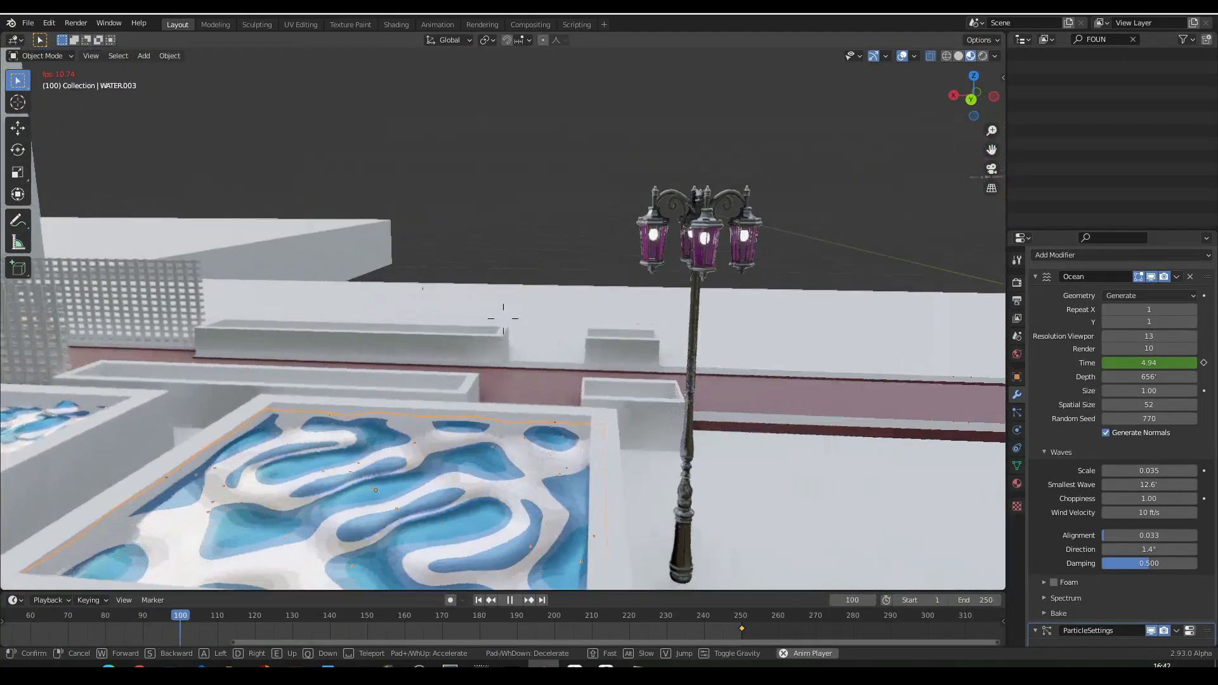
key("d")
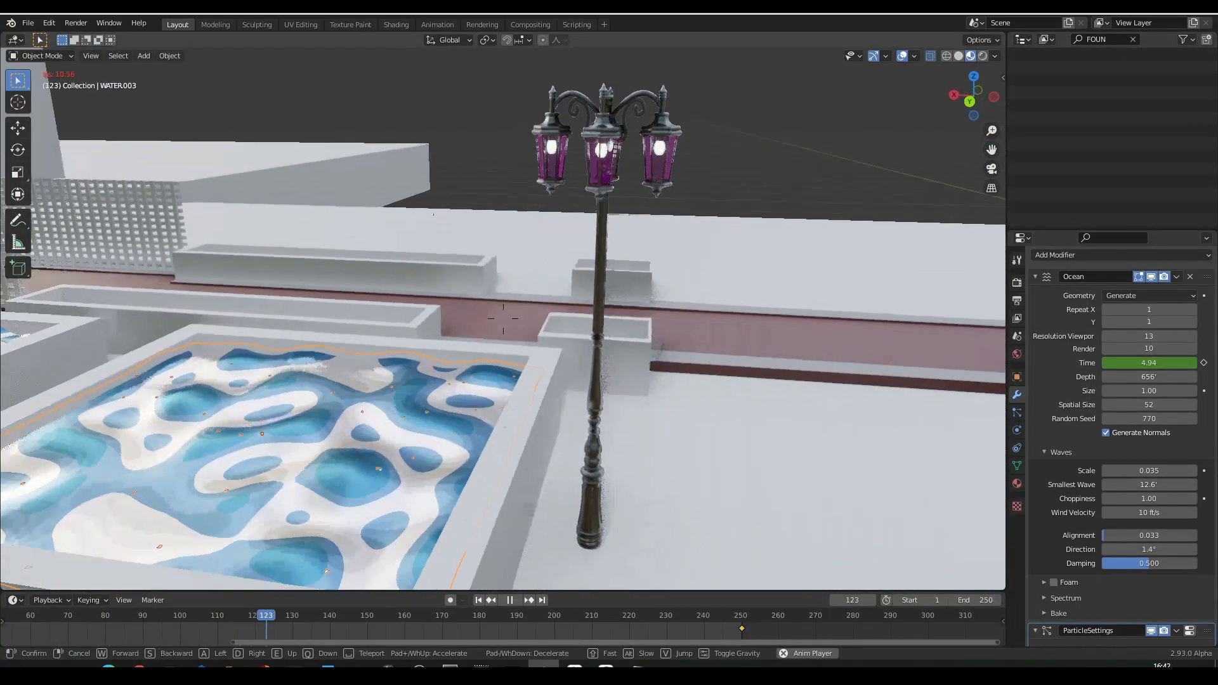
key("d")
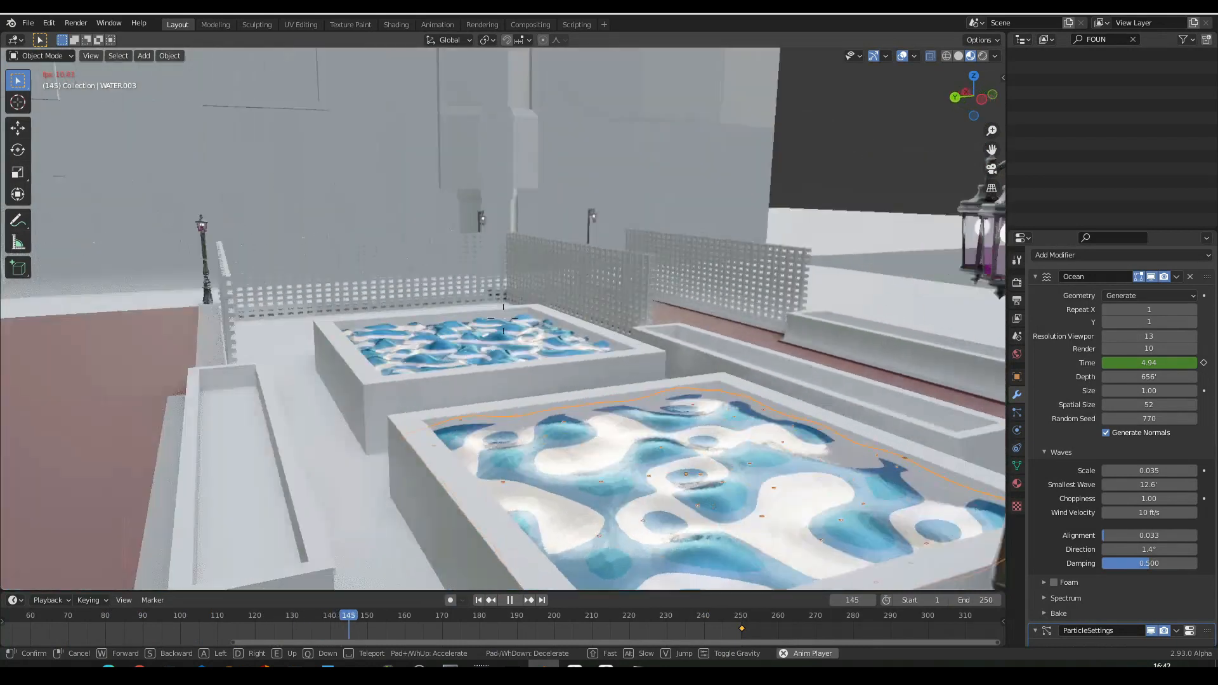
key("d")
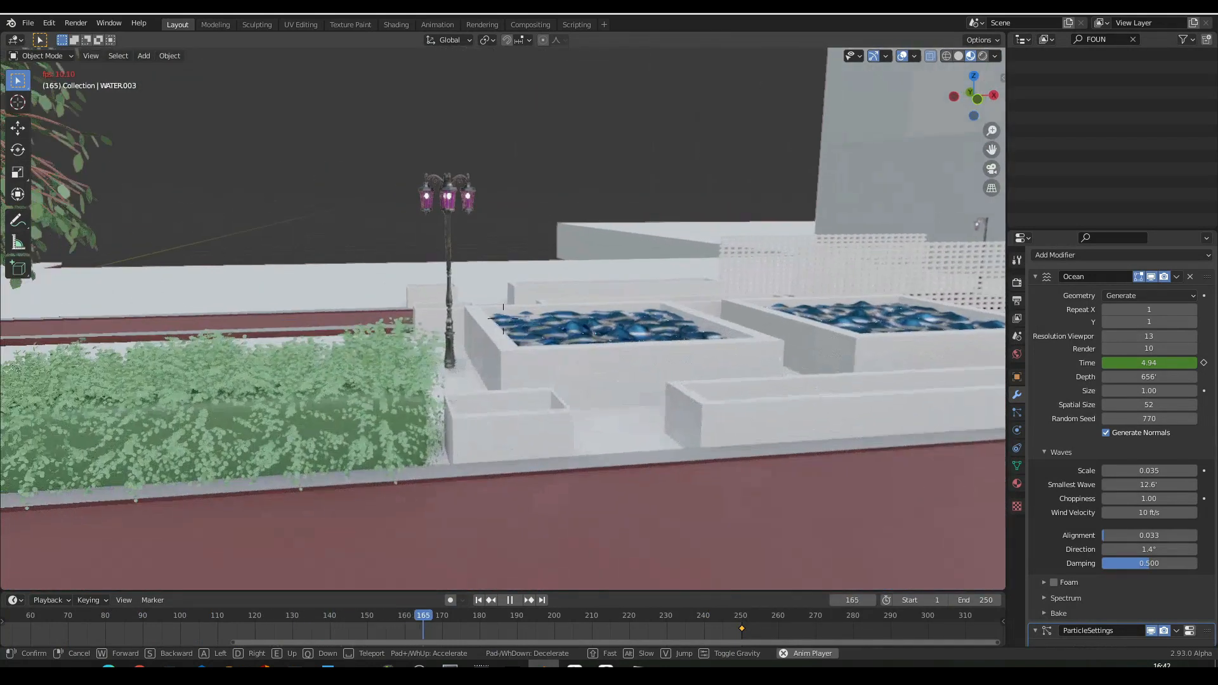
key("d")
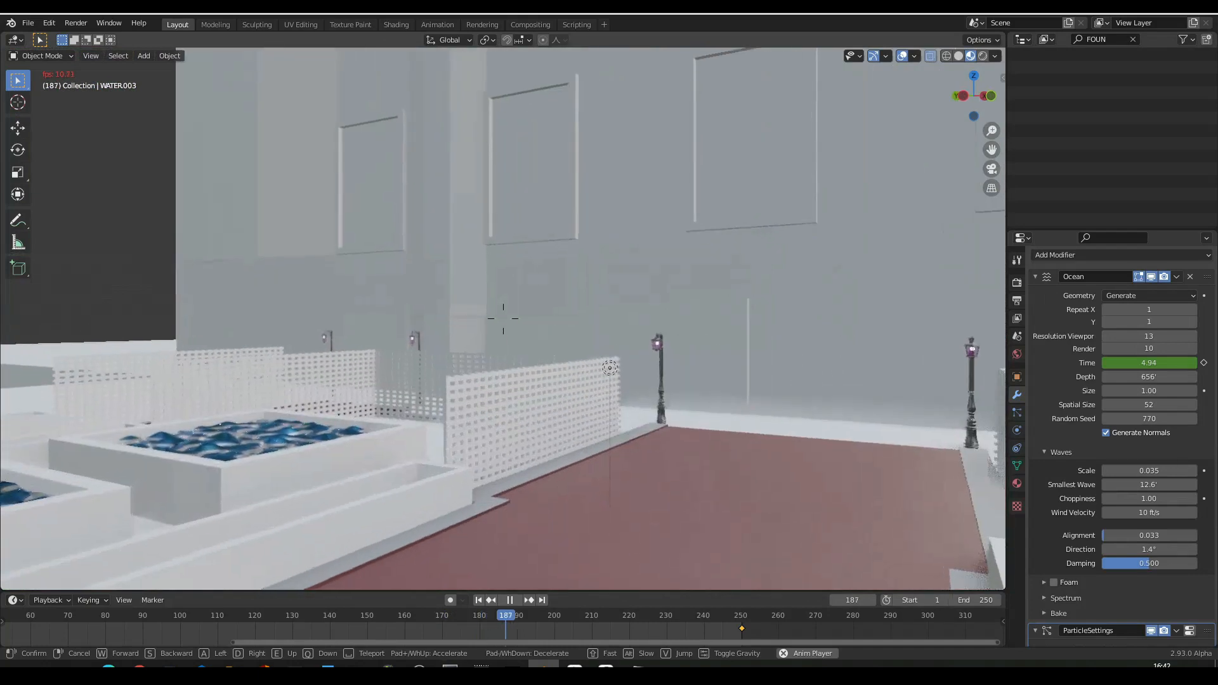
- Inspect the lattice fence, the street lamps and the building wall behind the pools in walk navigation
key("w")
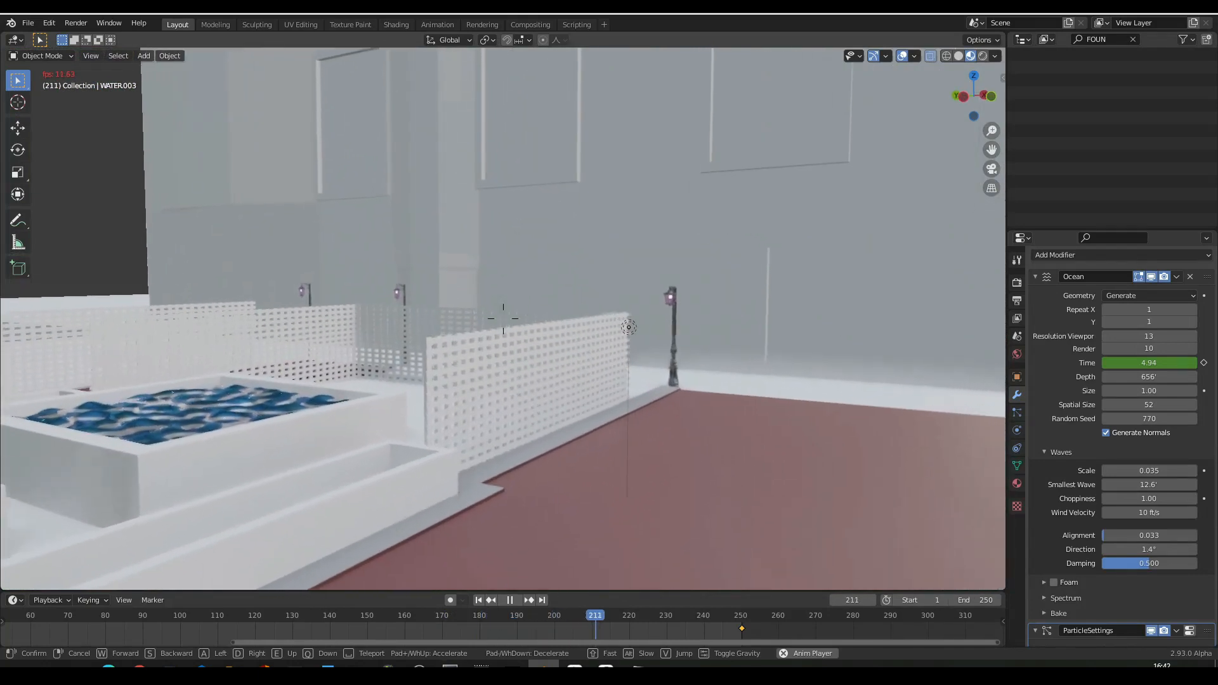
key("w")
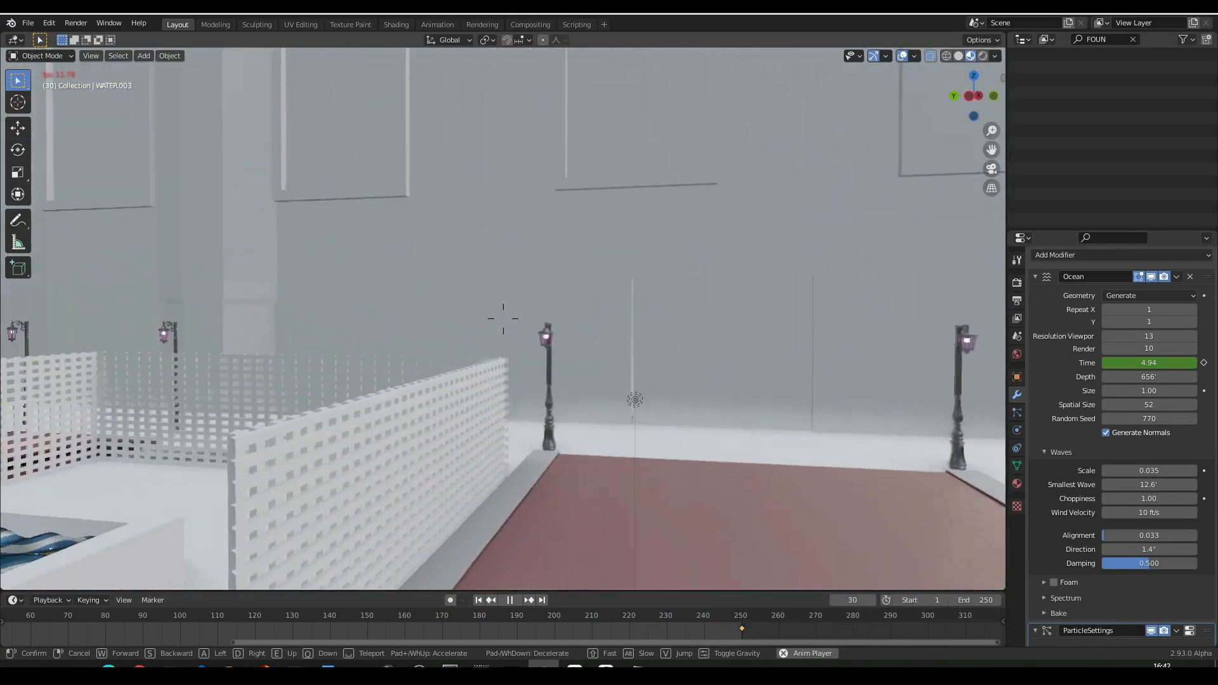
key("w")
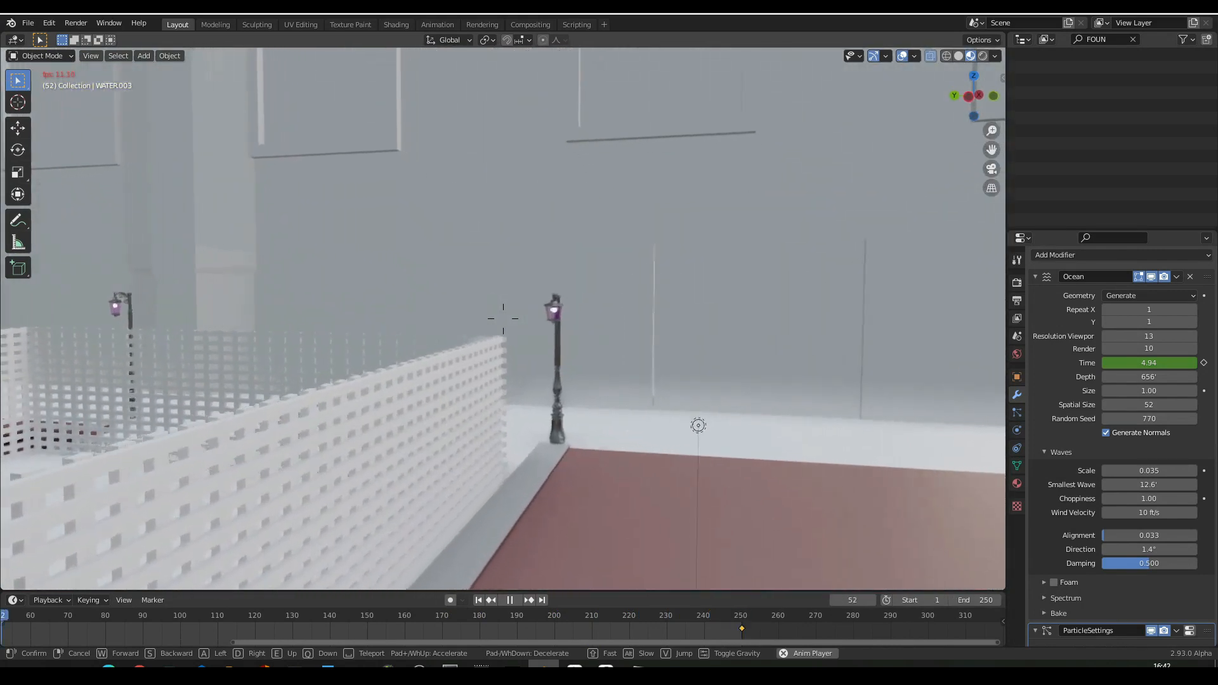
key("w")
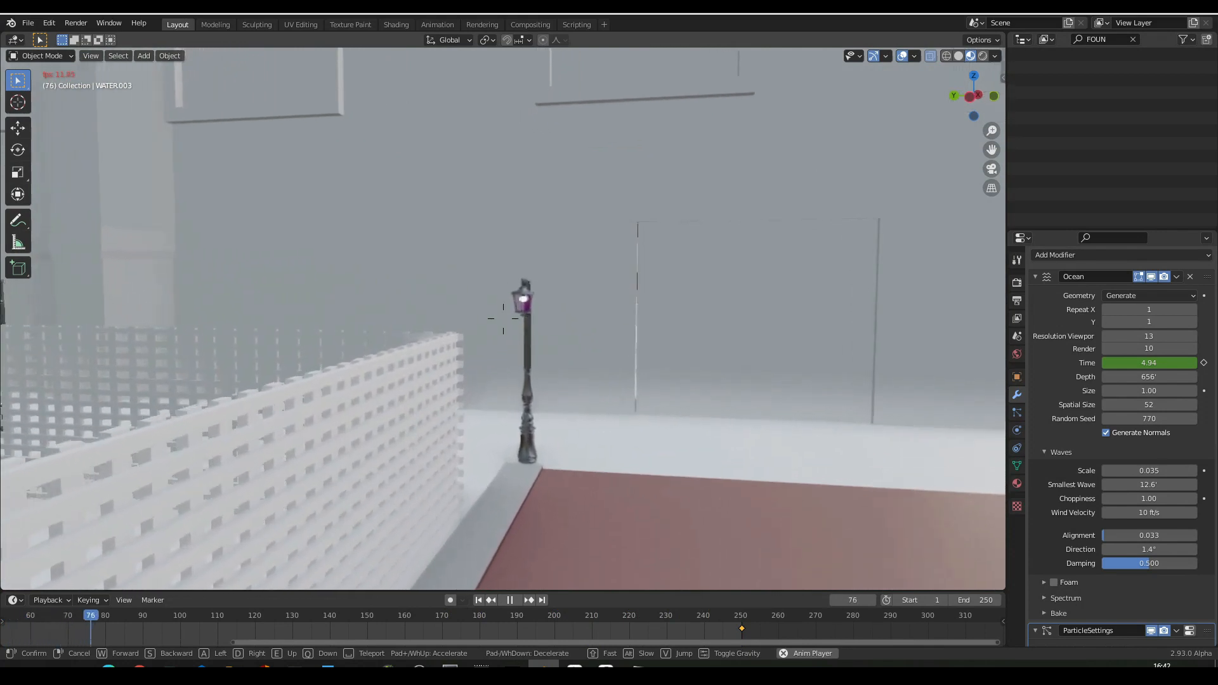
key("w")
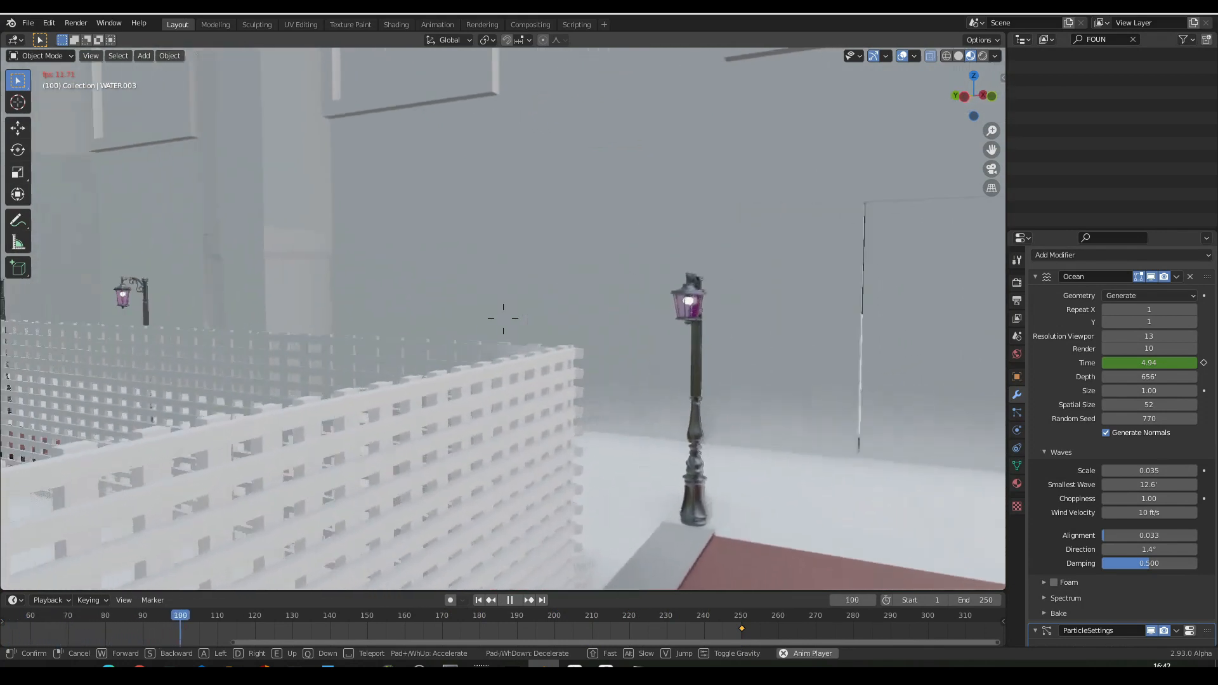
key("w")
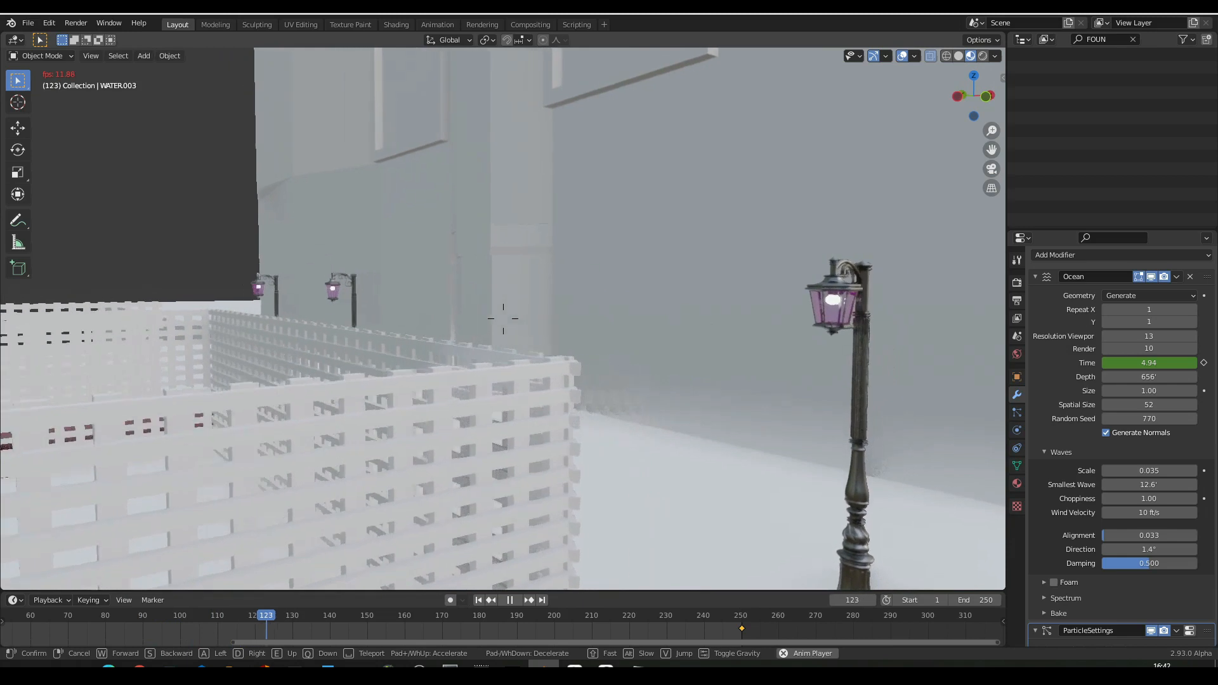
key("d")
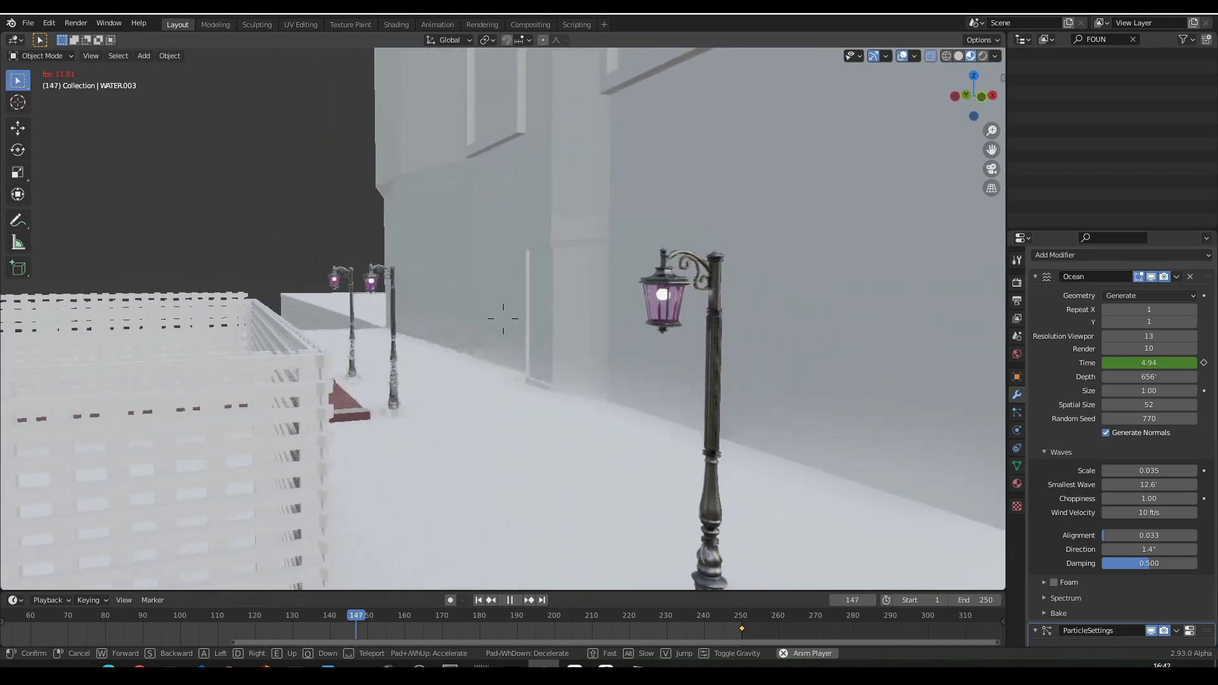
key("d")
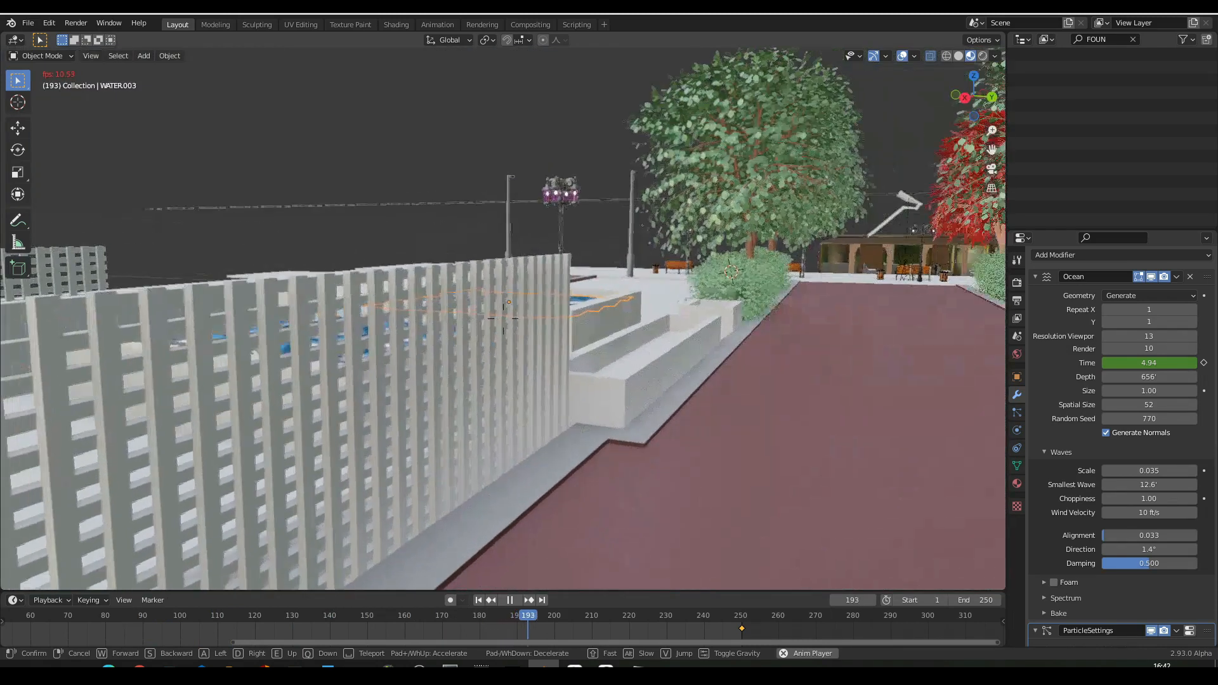
- Survey the red path and its side planter at ground level, facing the trees
key("w")
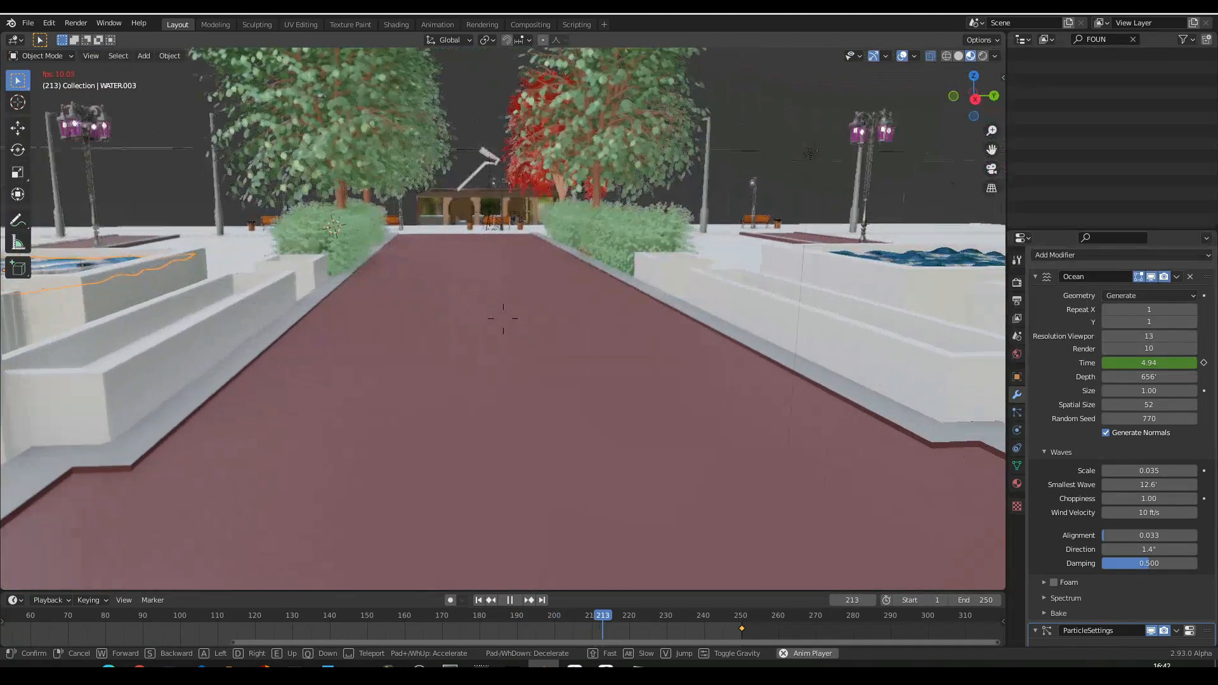
key("d")
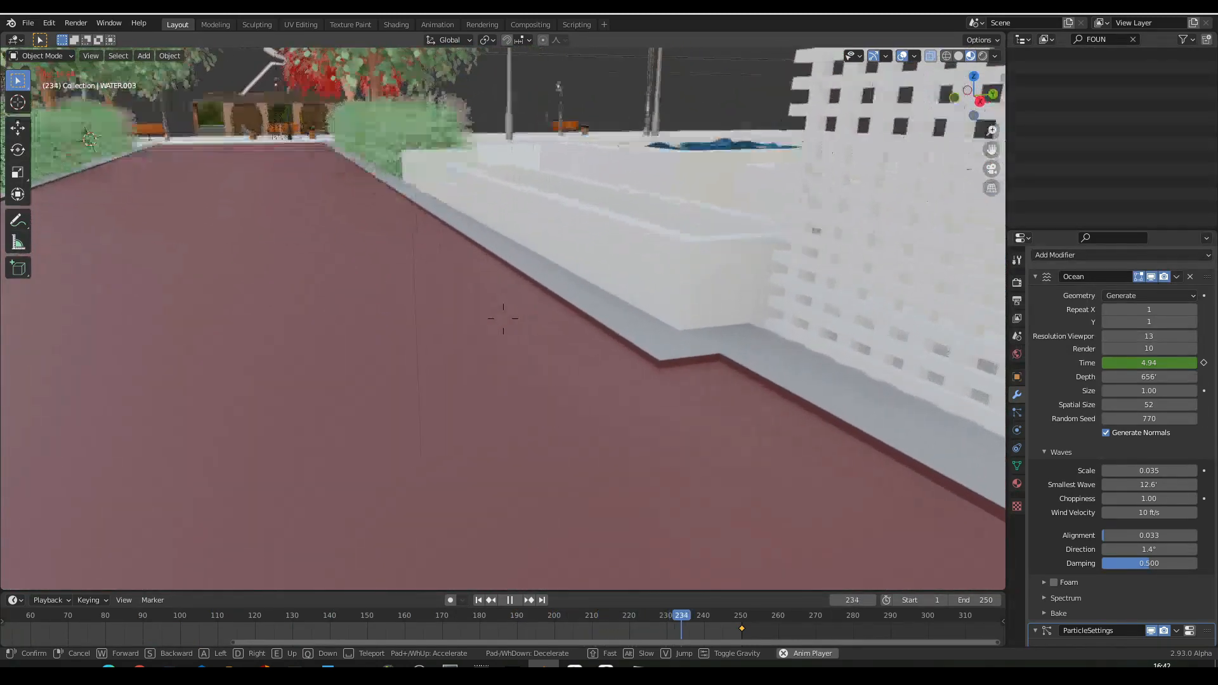
key("d")
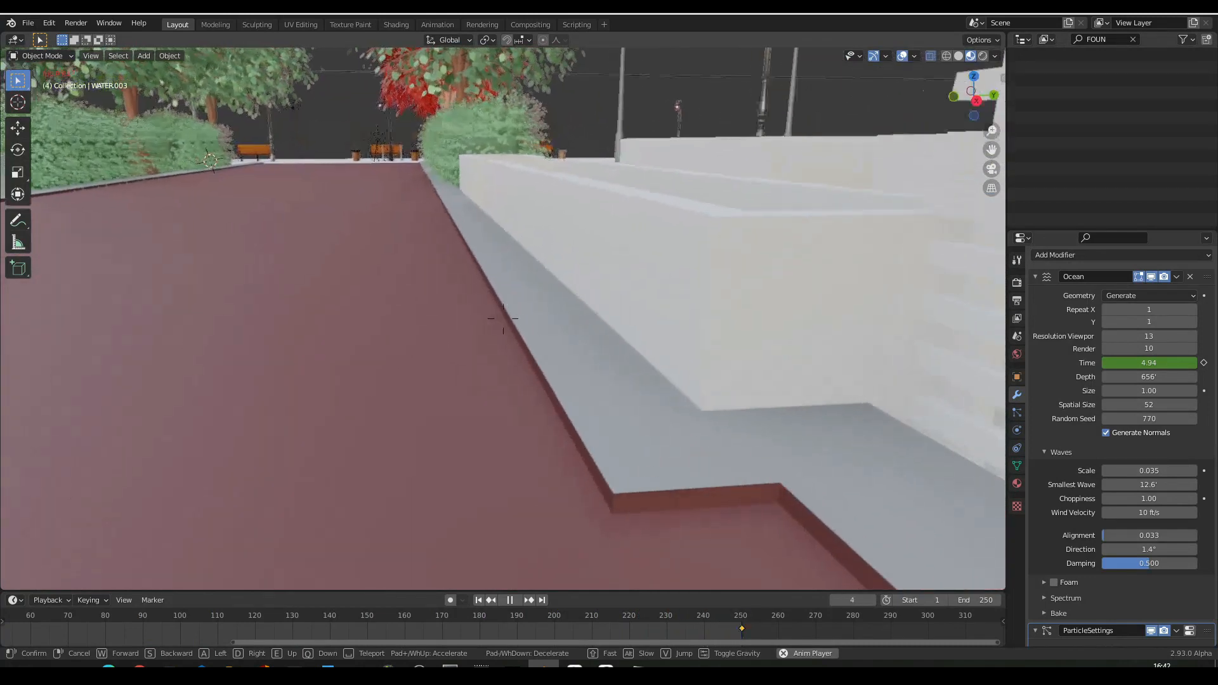
key("d")
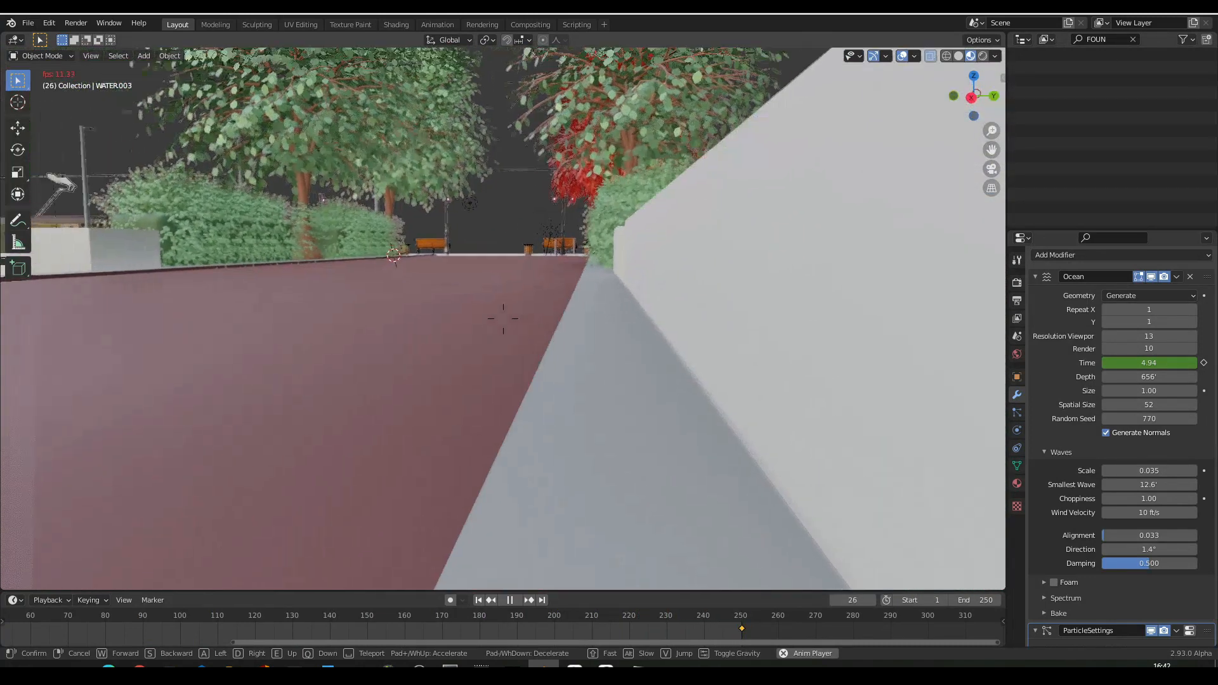
key("d")
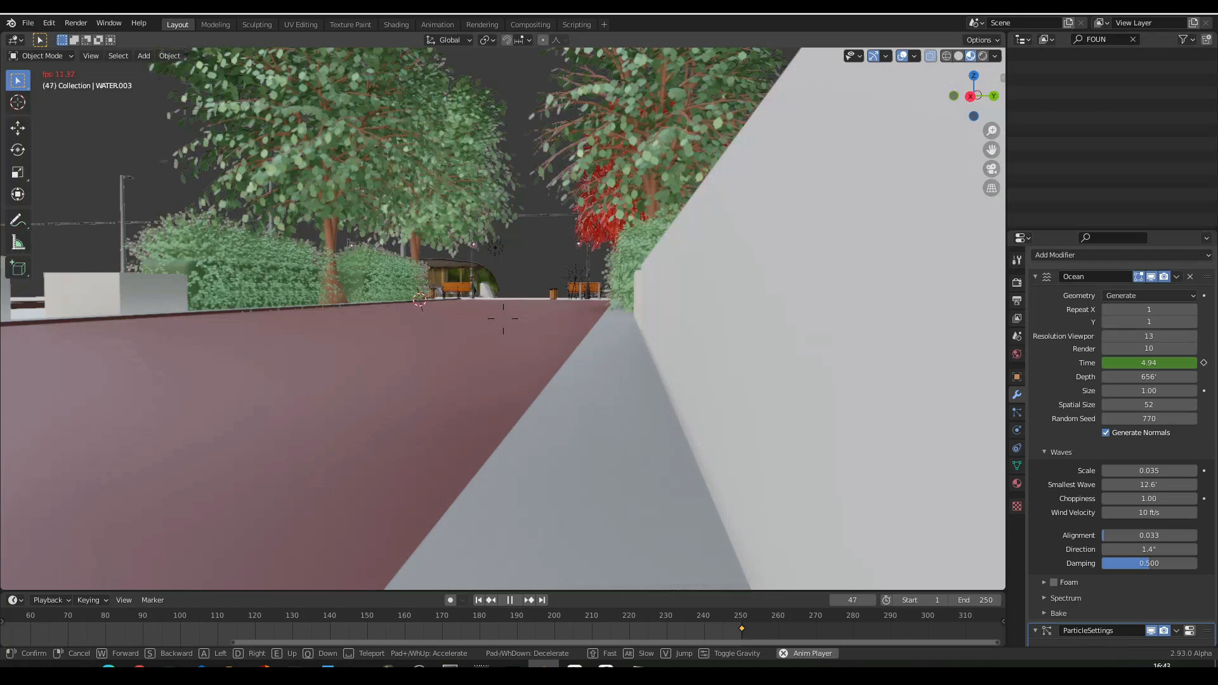
key("a")
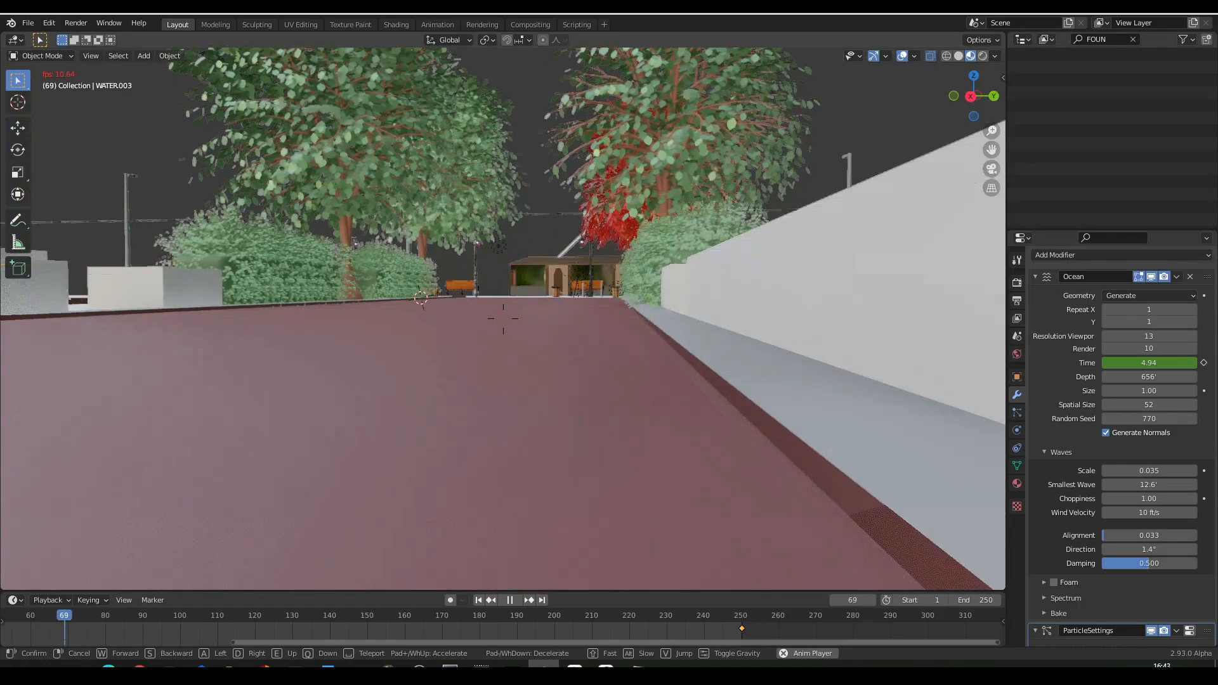
key("w")
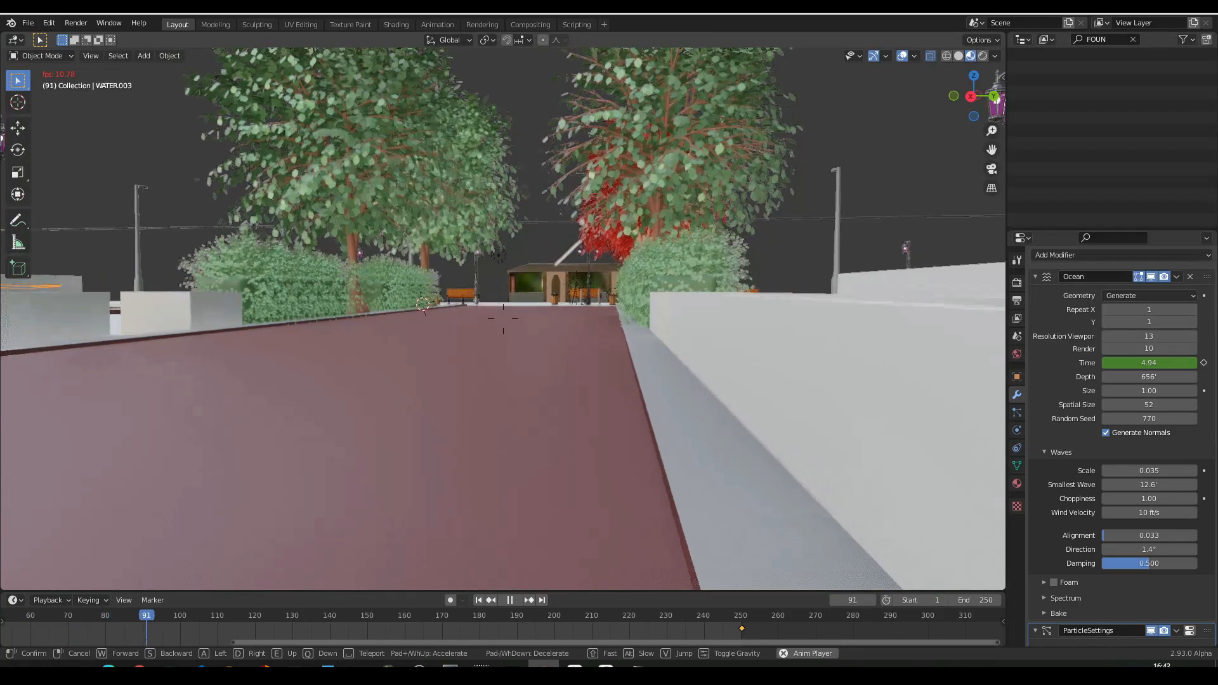
- Back away along the red path and raise the viewpoint to frame the trees, hedges and distant building, keeping that view
key("s")
key("s")
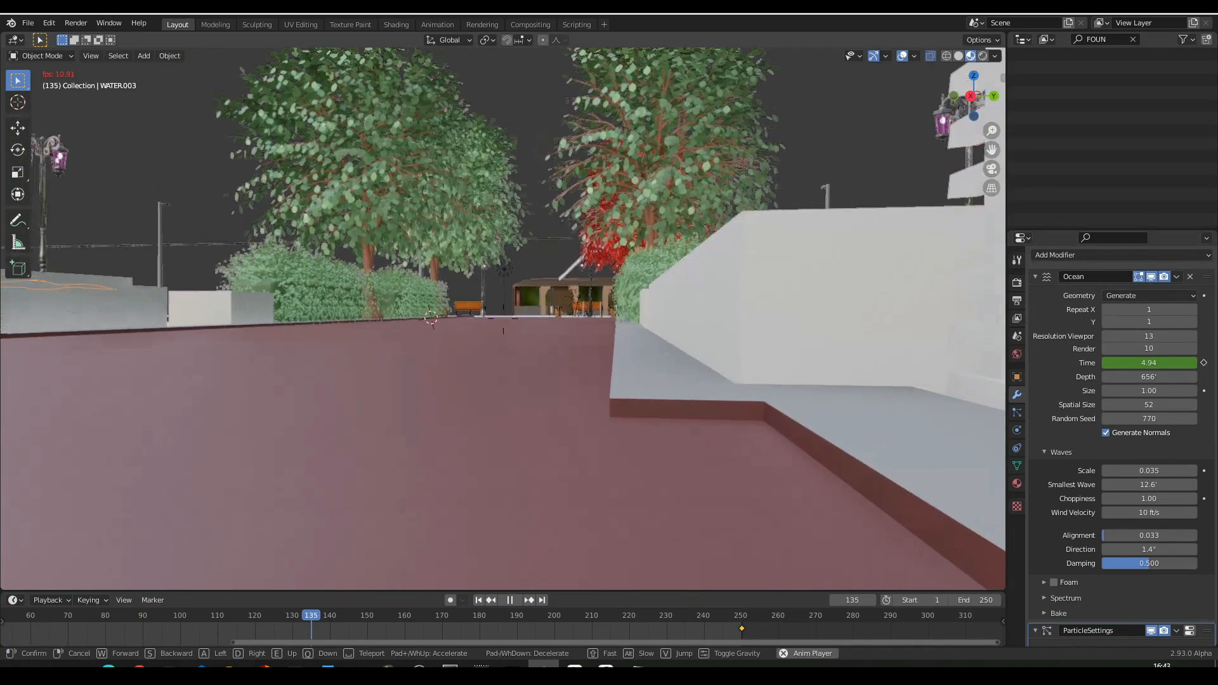
key("s")
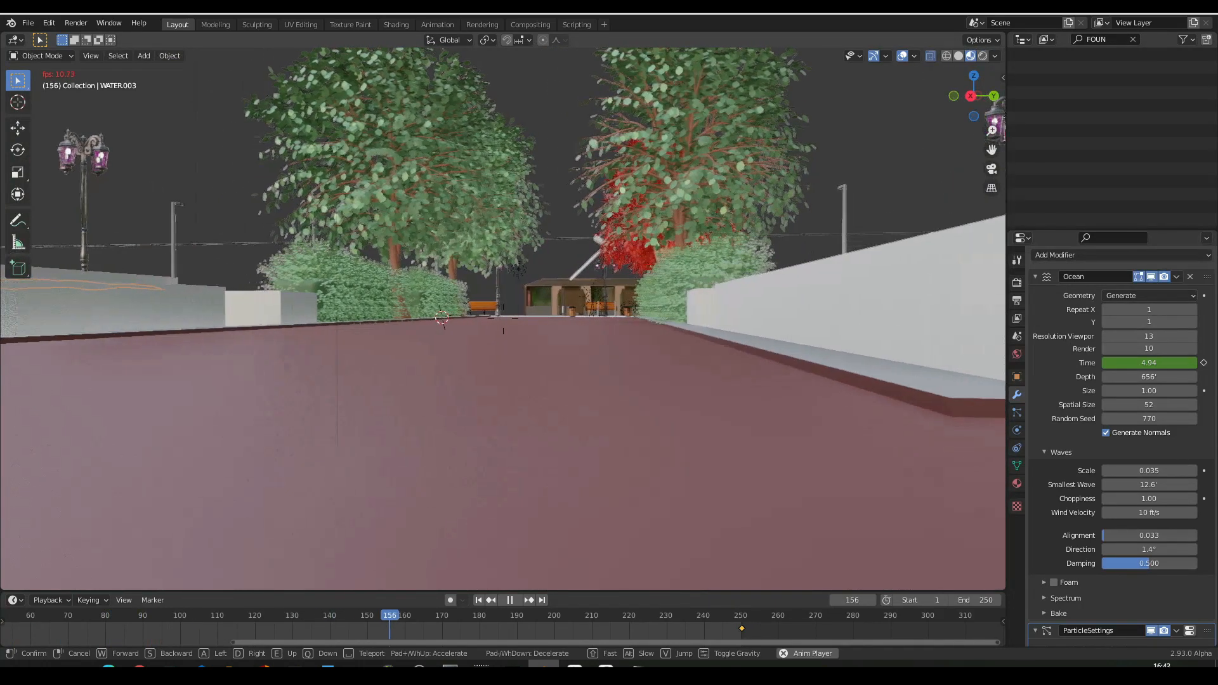
key("s")
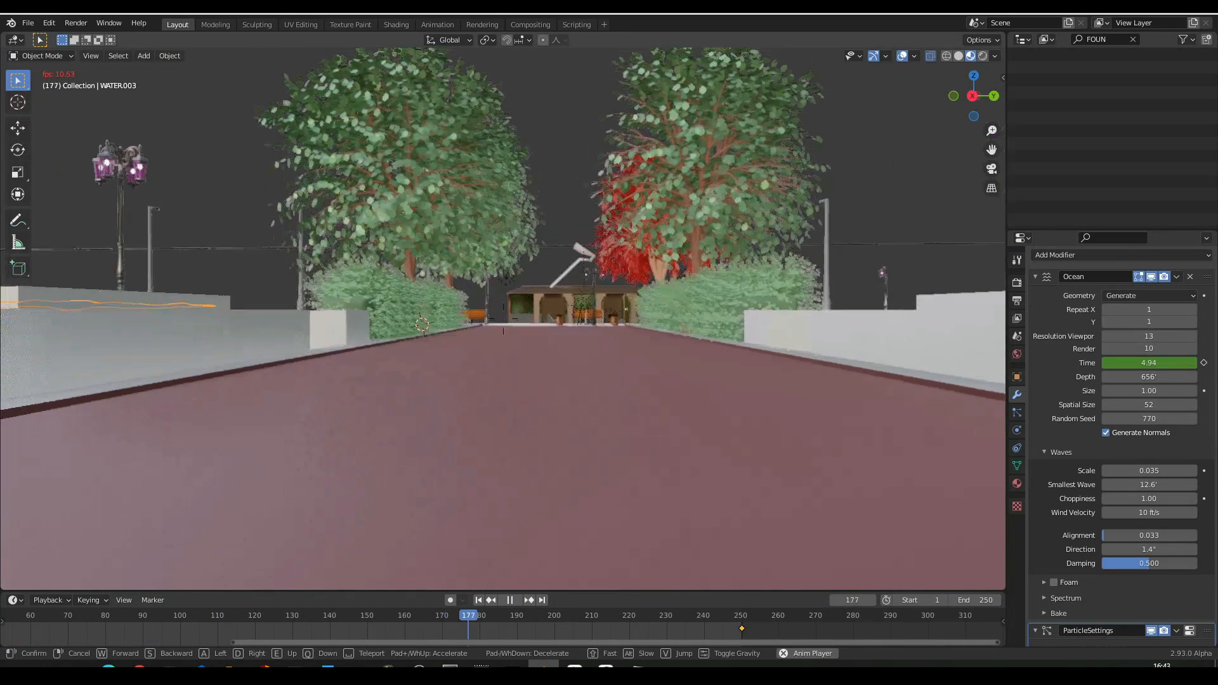
key("s")
key("e")
key("q")
key("q")
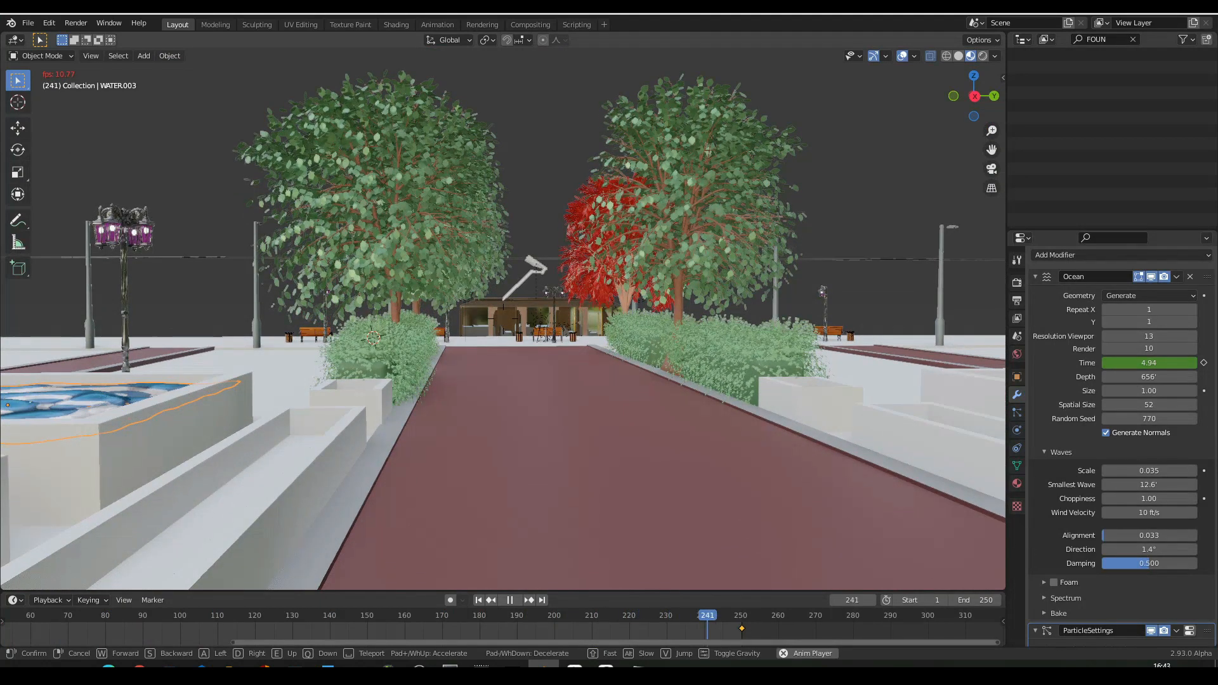
left_click(504, 324)
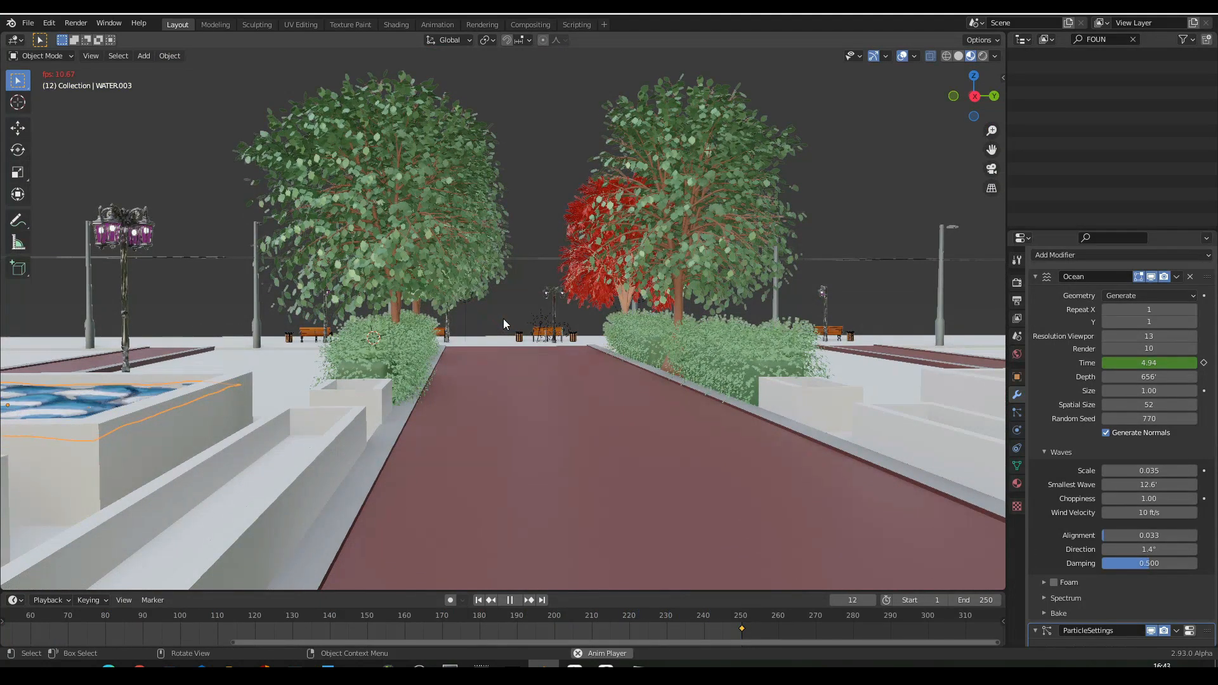
- Show the scene through the camera inside the bus and stop the animation playback
key("KP_0")
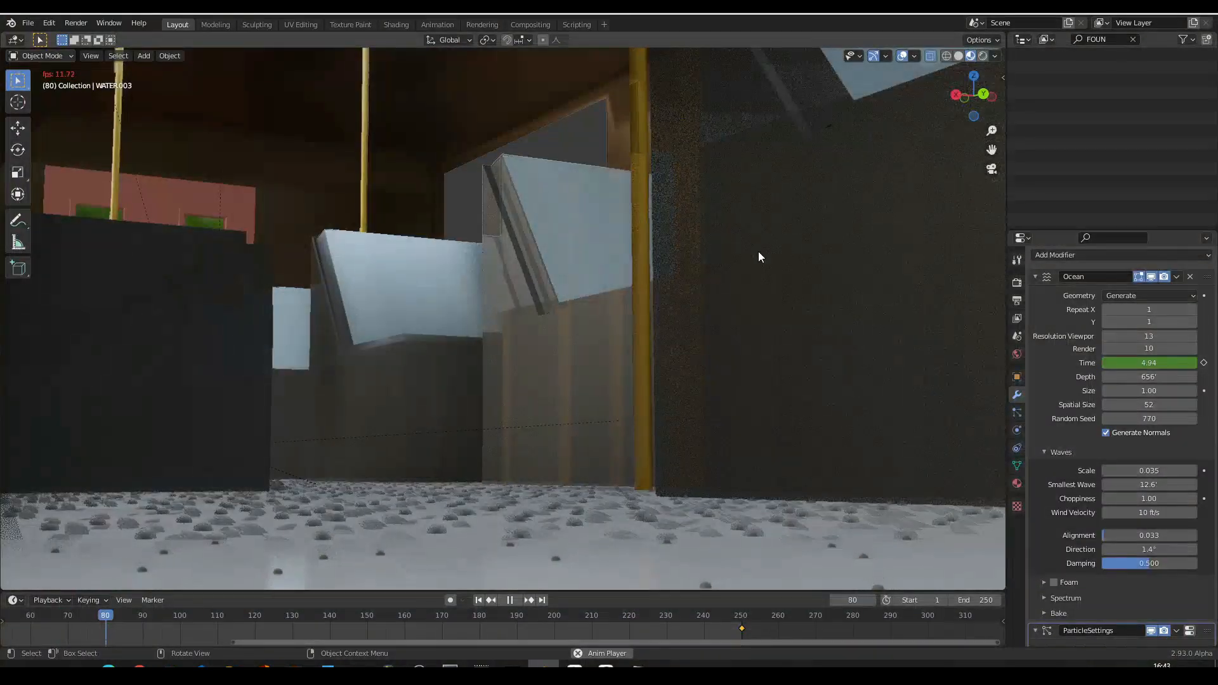
key("space")
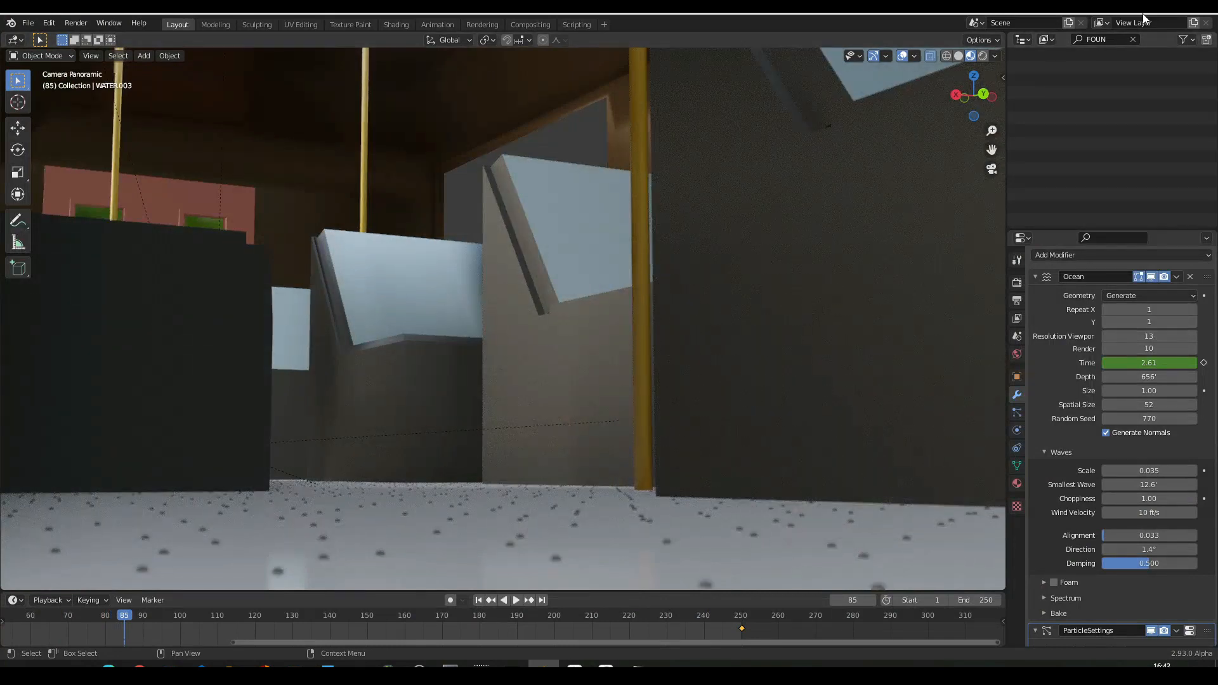
key("shift+grave")
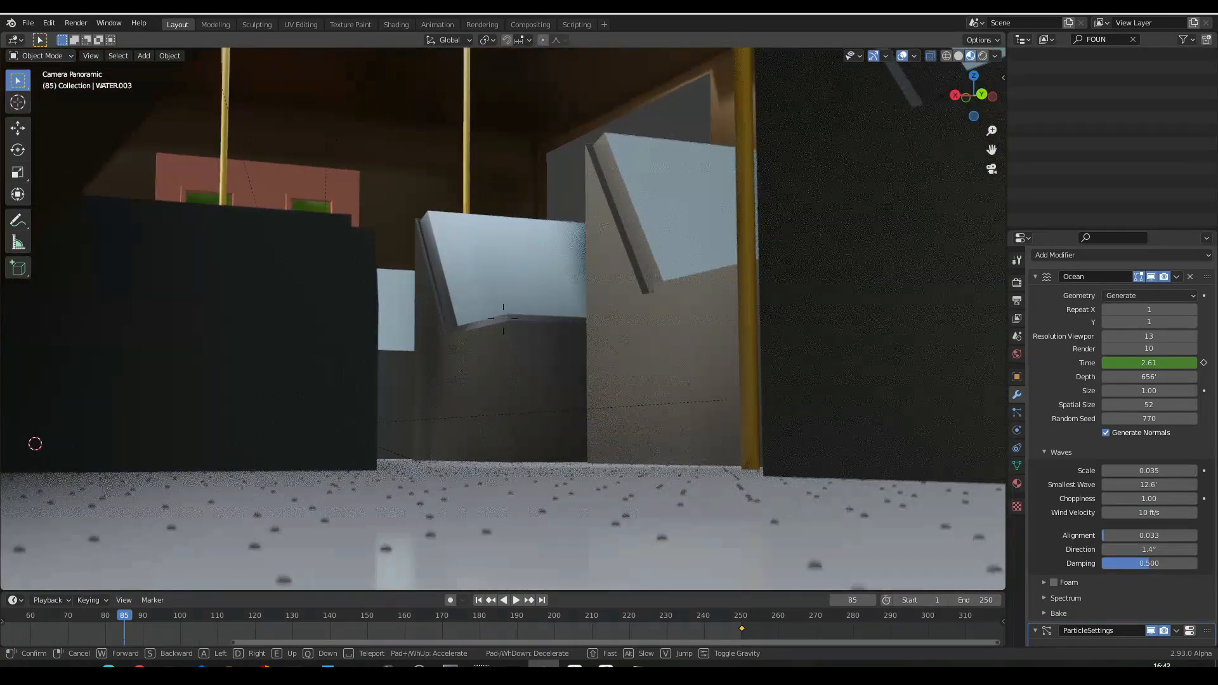
key("w")
key("w")
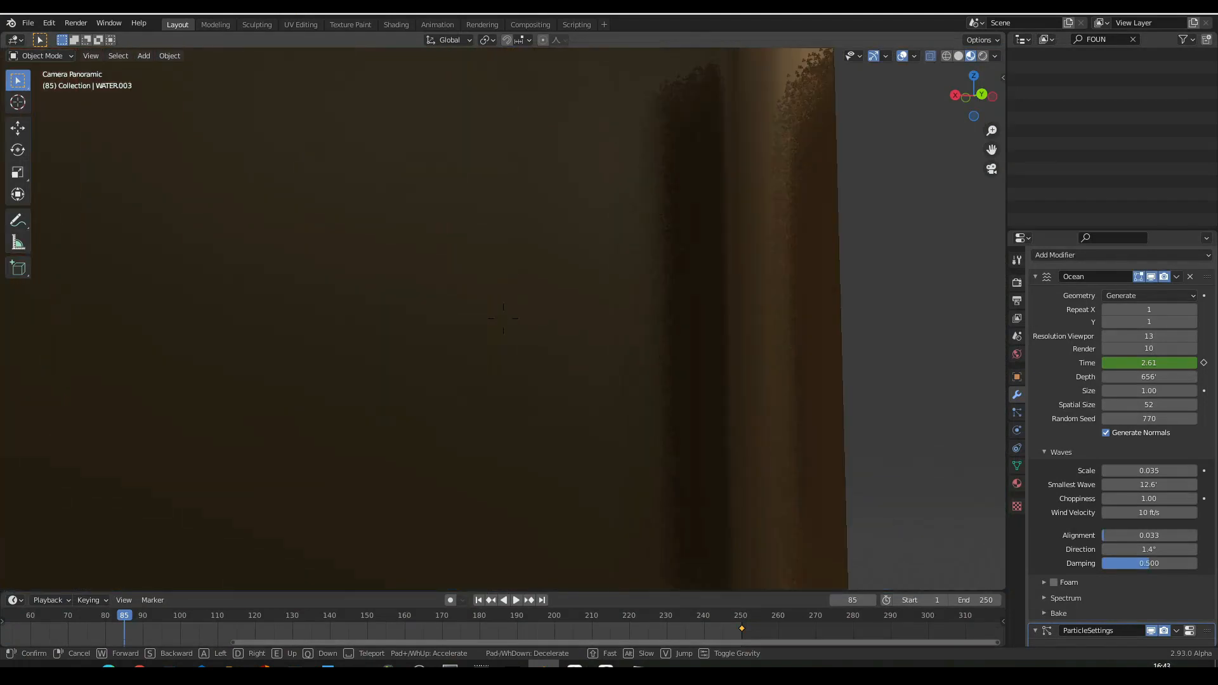
key("Escape")
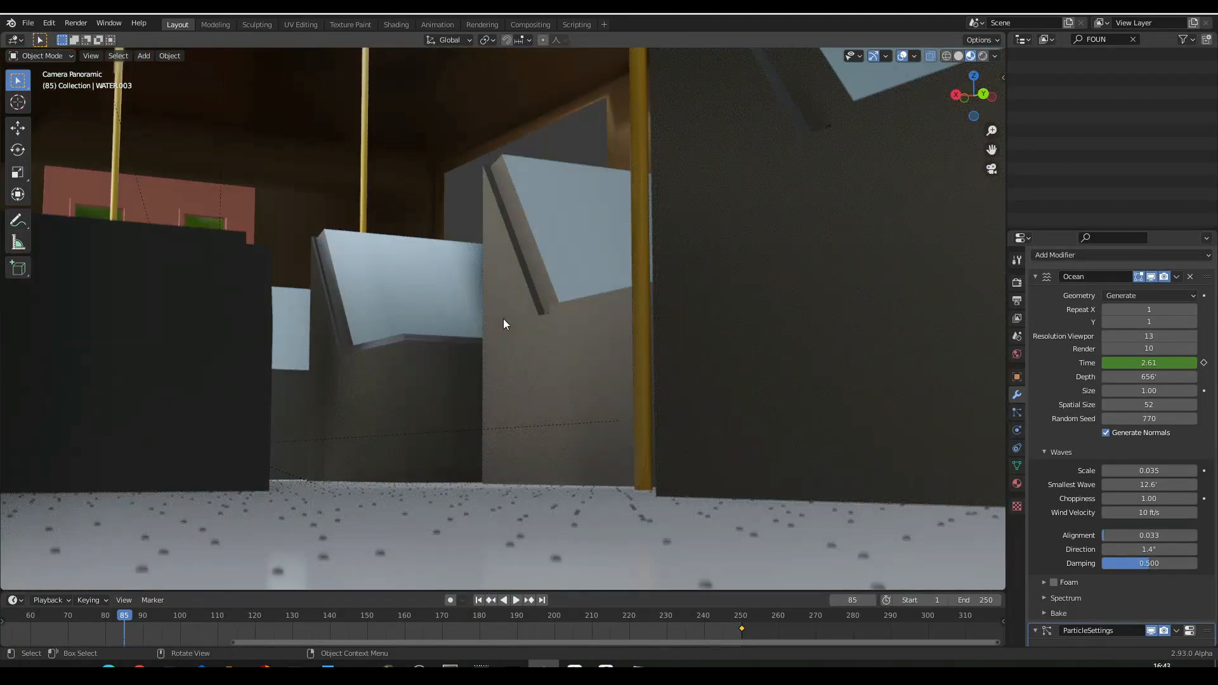
- Leave the camera view inside the bus and fly out above the park benches, facing the red tree and path
key("KP_0")
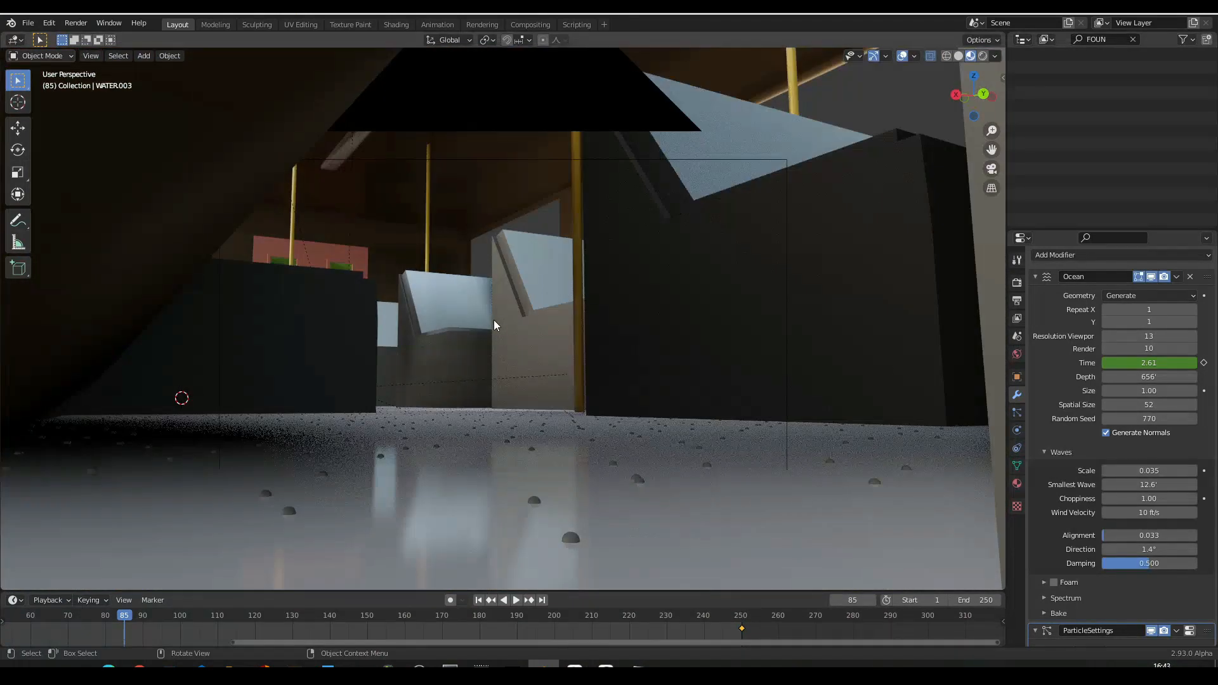
key("shift+grave")
key("w")
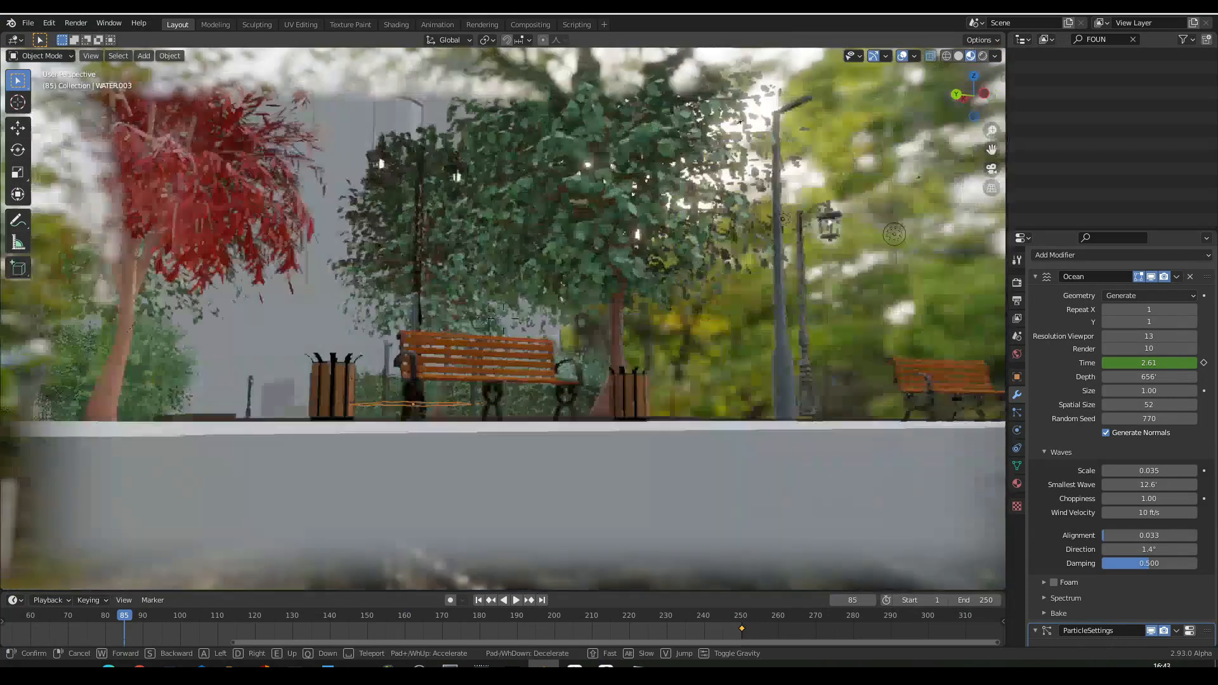
key("e")
key("w")
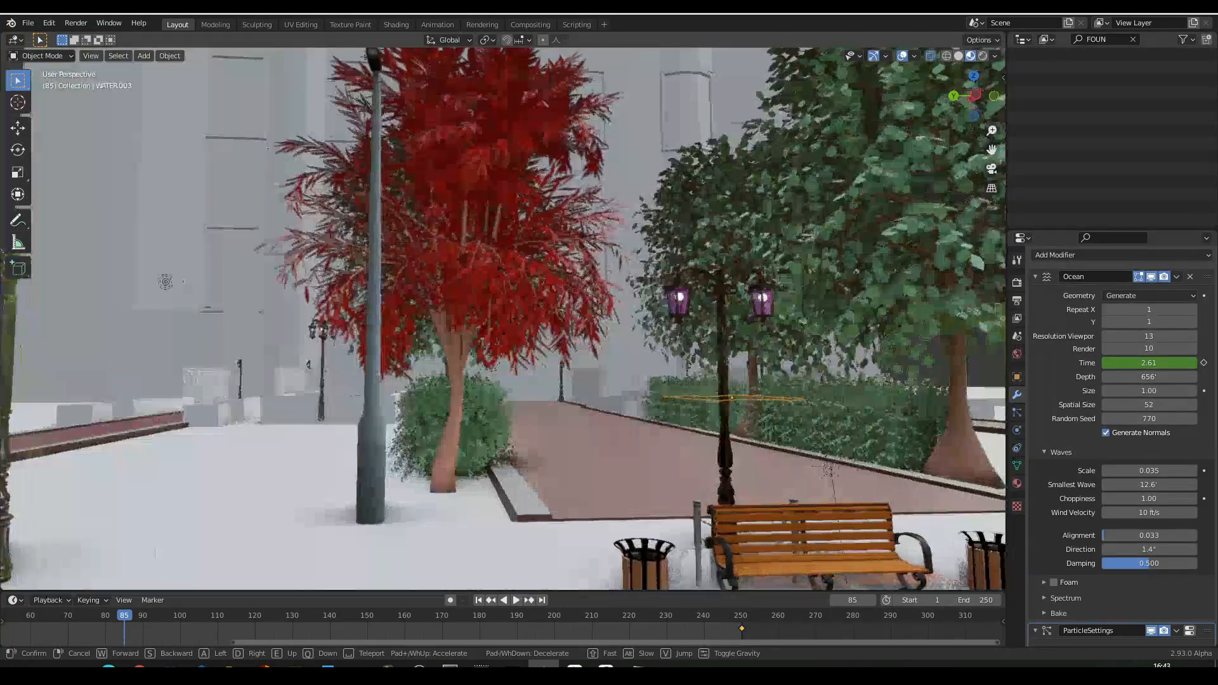
- Walk forward along the red path past the trees and hedges to the water pools, keeping that viewpoint
key("w")
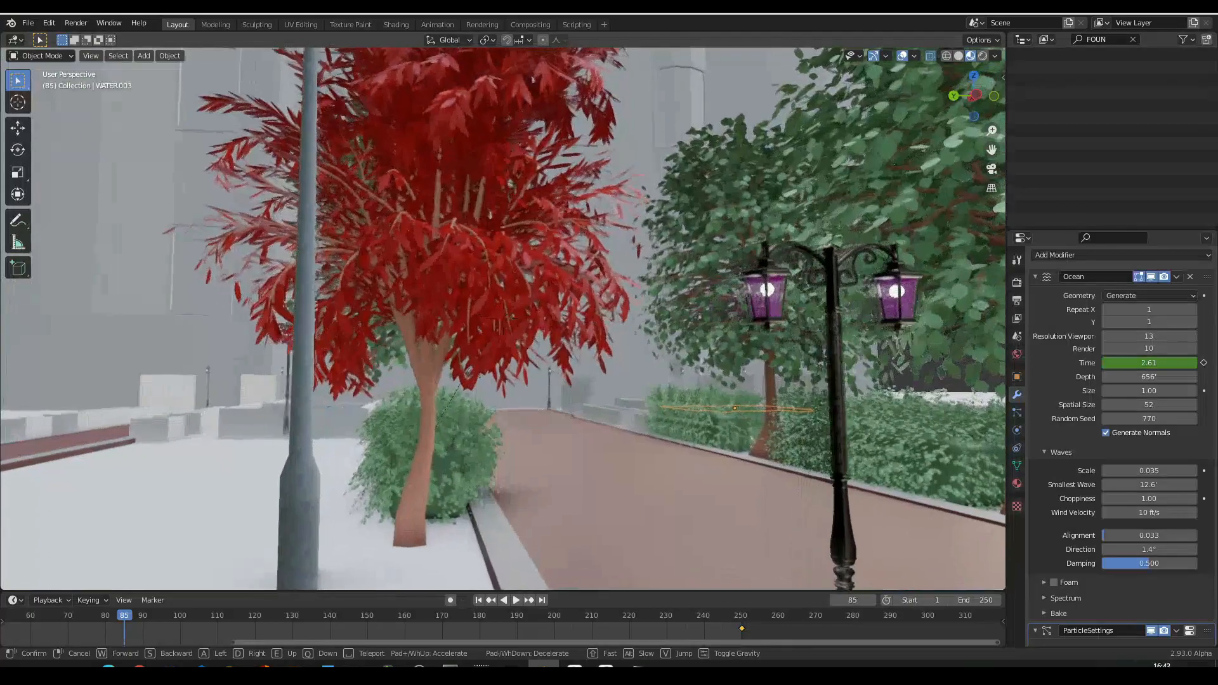
key("w")
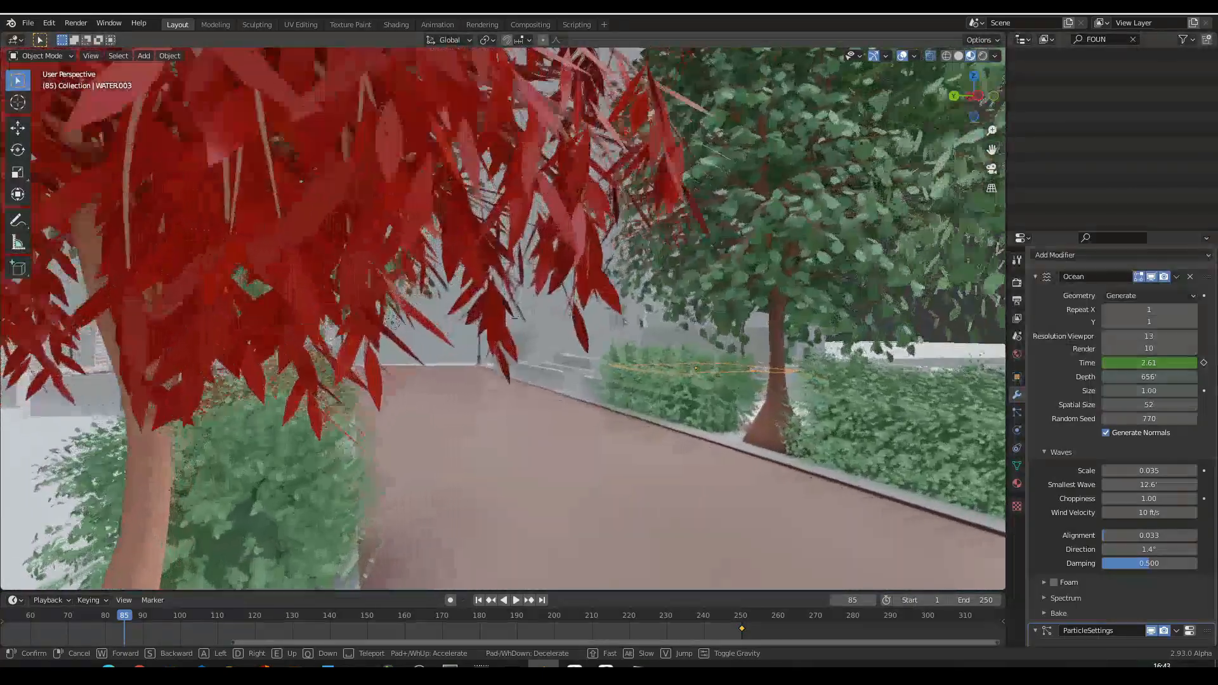
key("w")
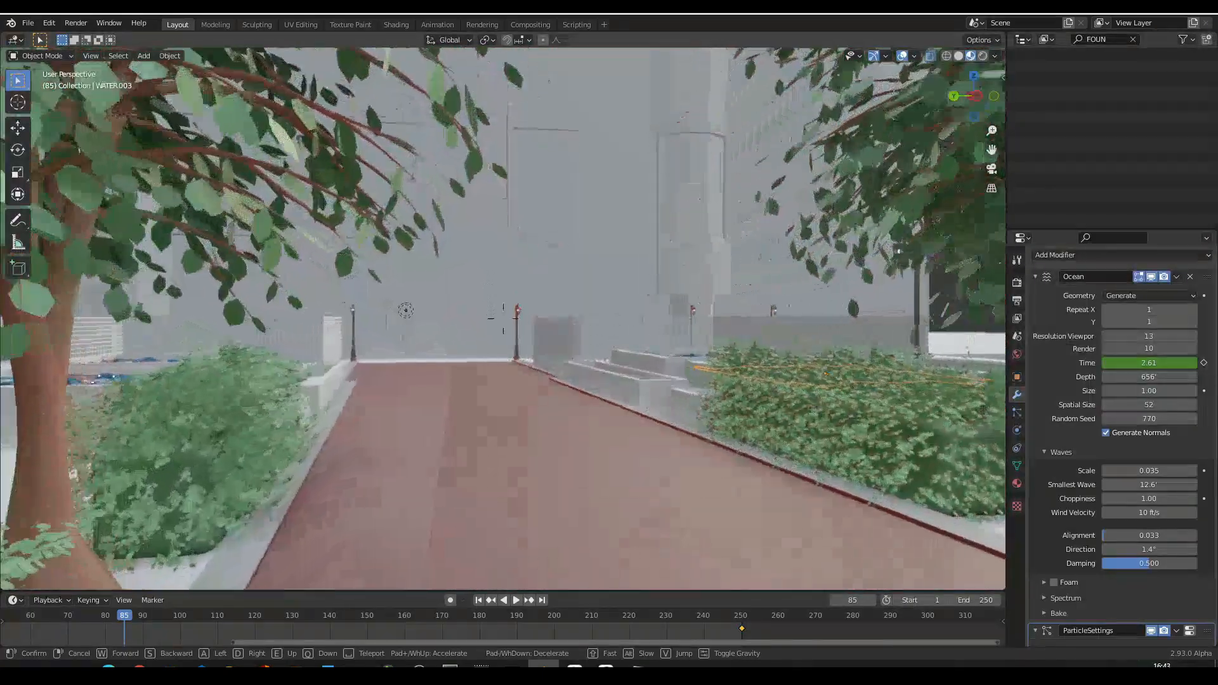
key("w")
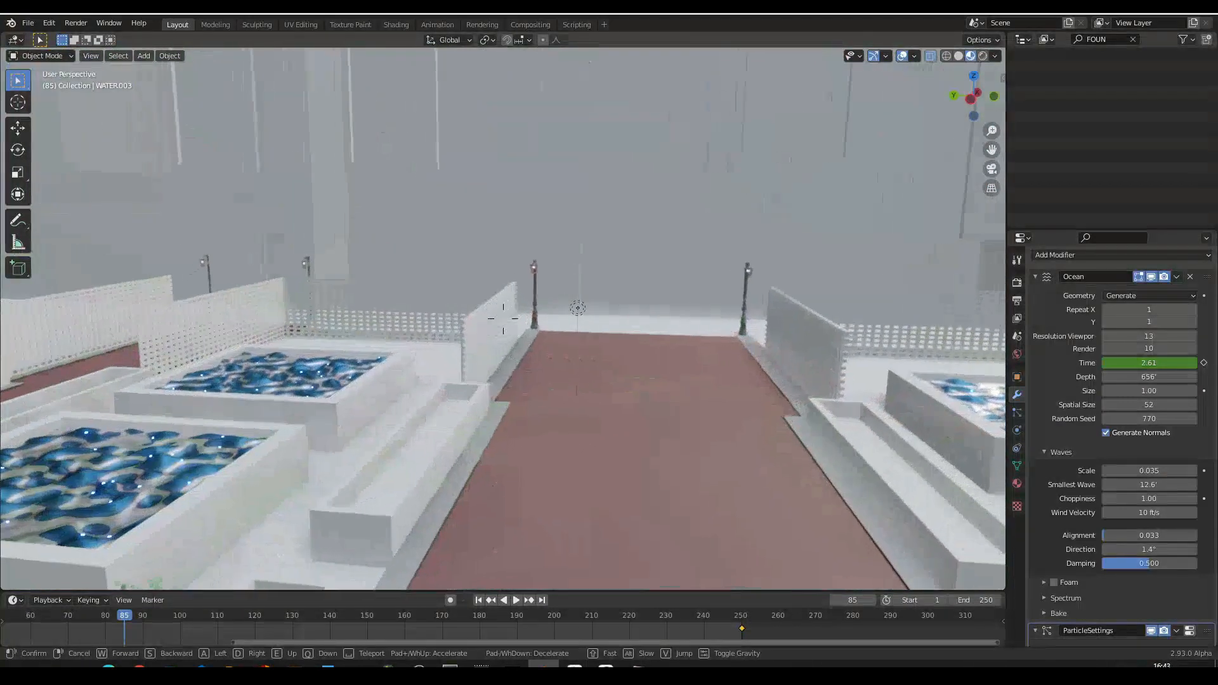
key("w")
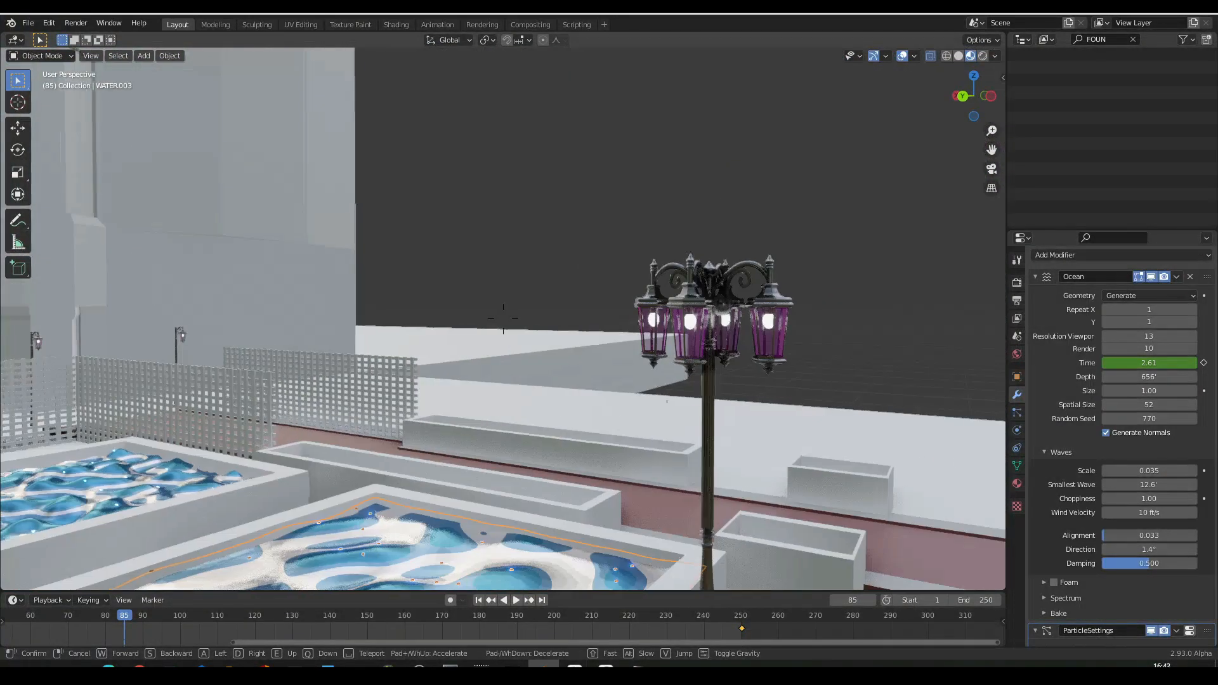
left_click(502, 325)
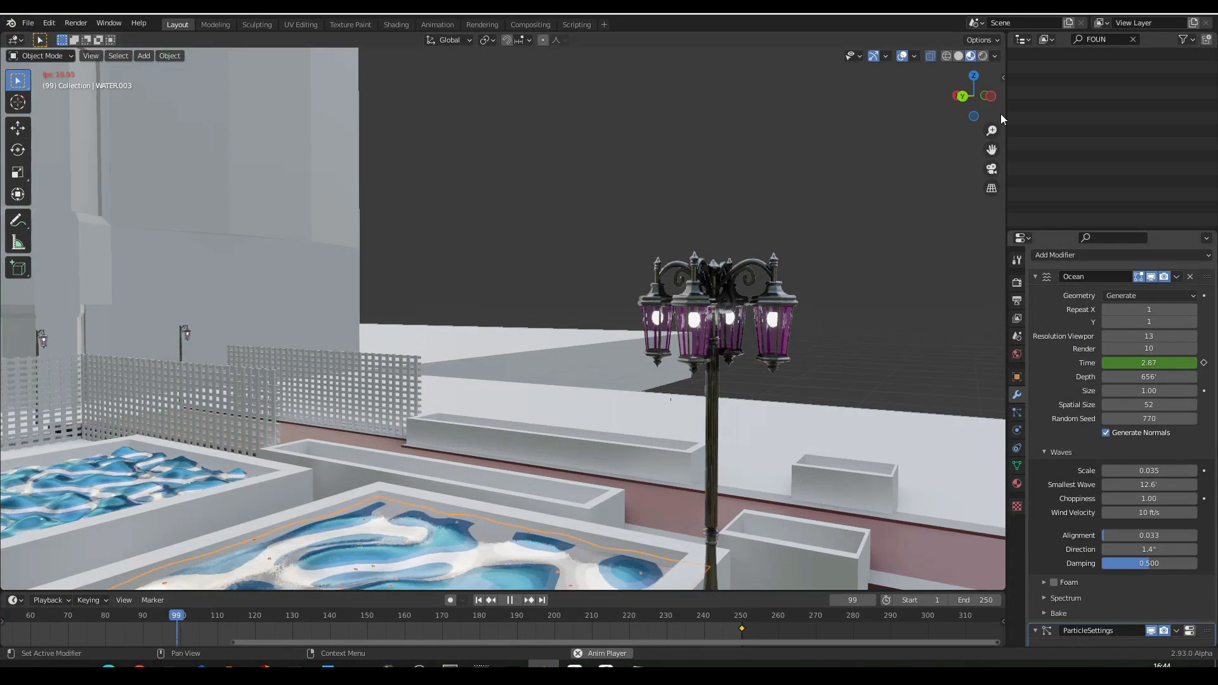
- Switch the viewport to rendered shading during playback and move in close over the nearest pool's water
left_click(982, 56)
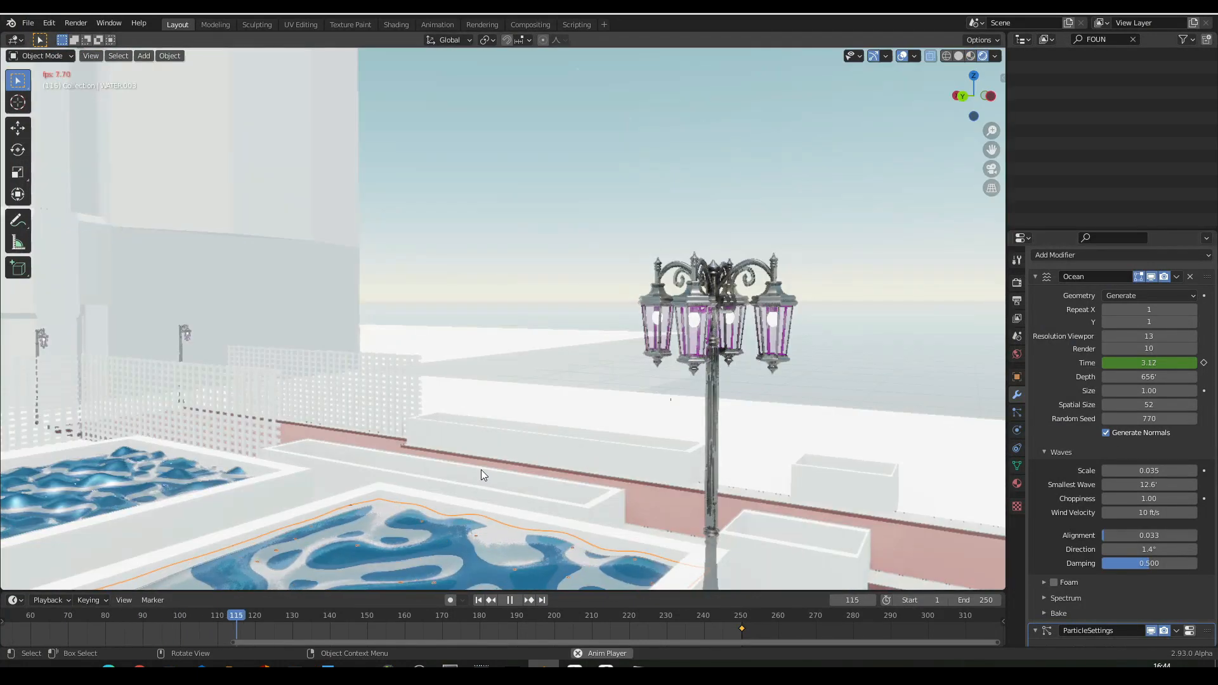
key("shift+grave")
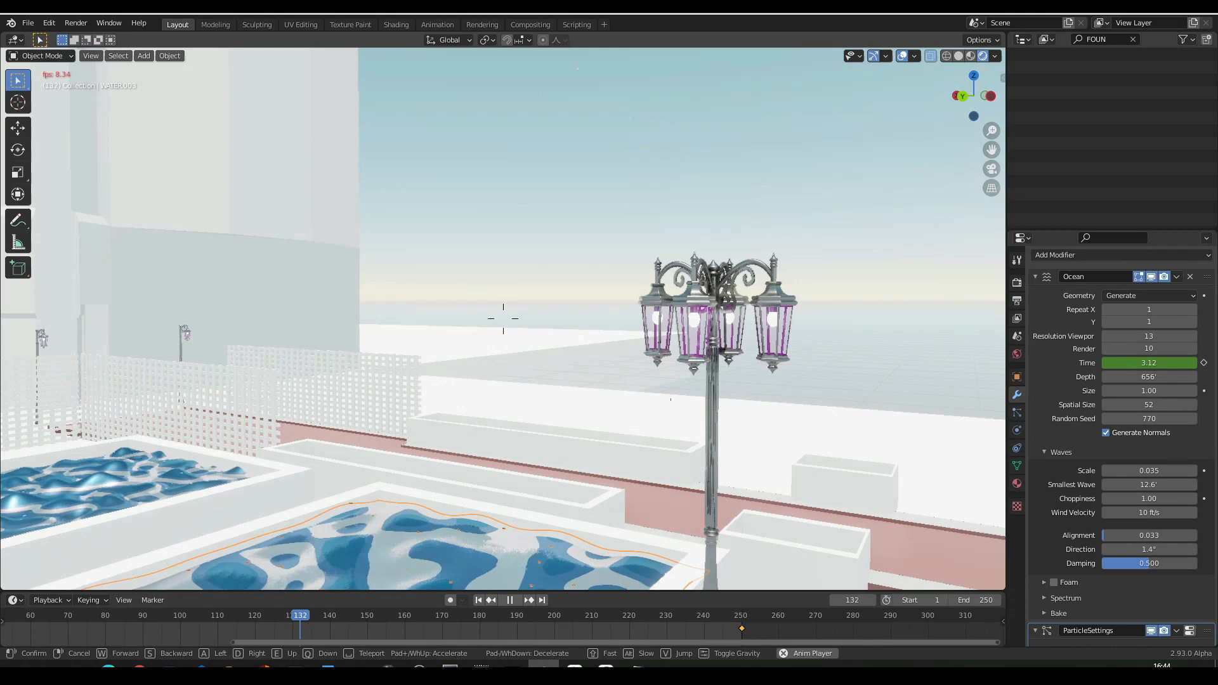
key("w")
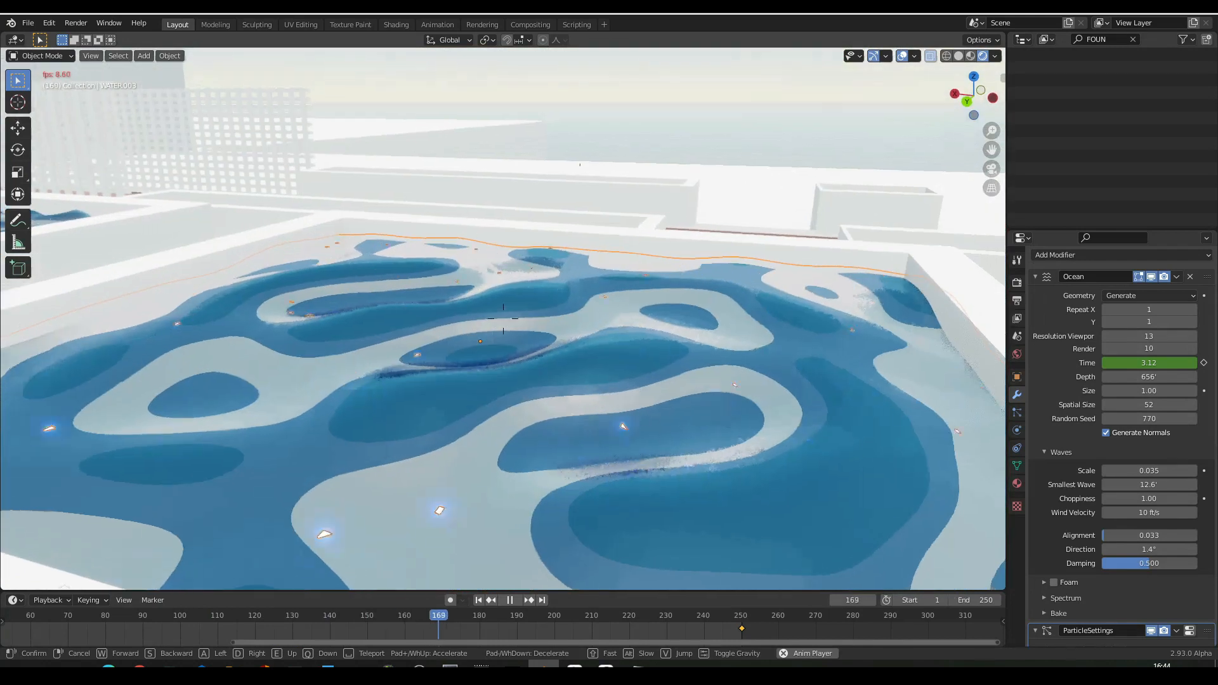
left_click(504, 317)
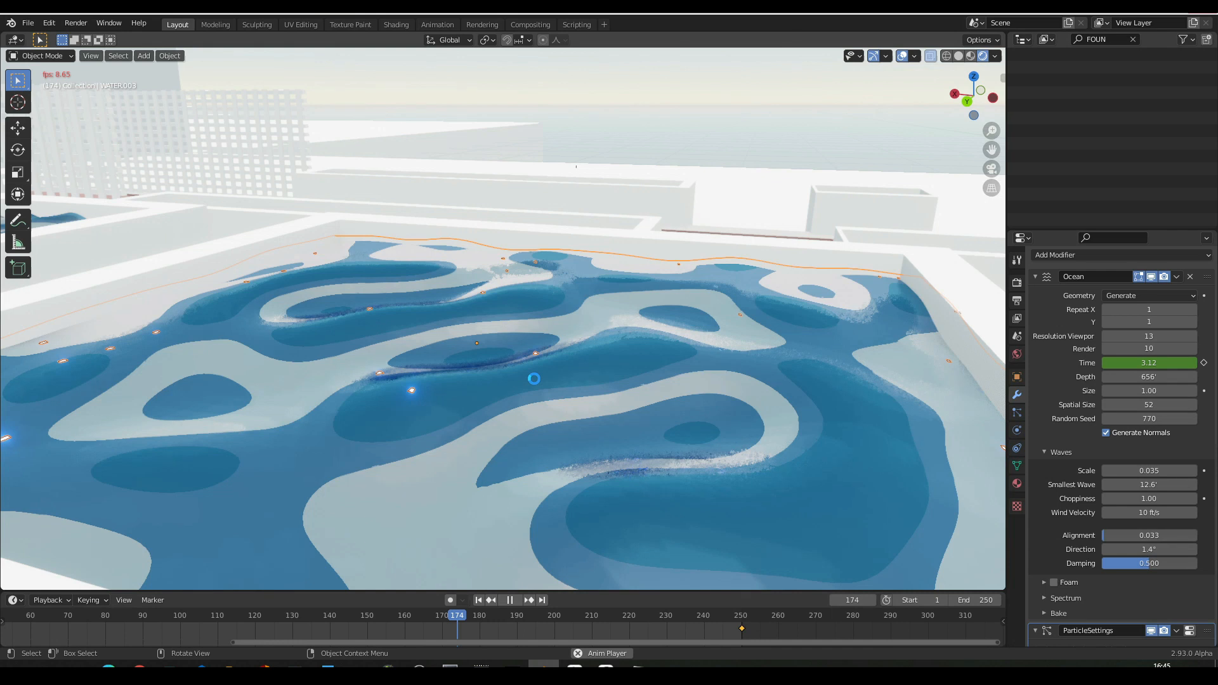
- Select the pool's surrounding wall and examine the animated water surface from lower and higher viewpoints
left_click(534, 379)
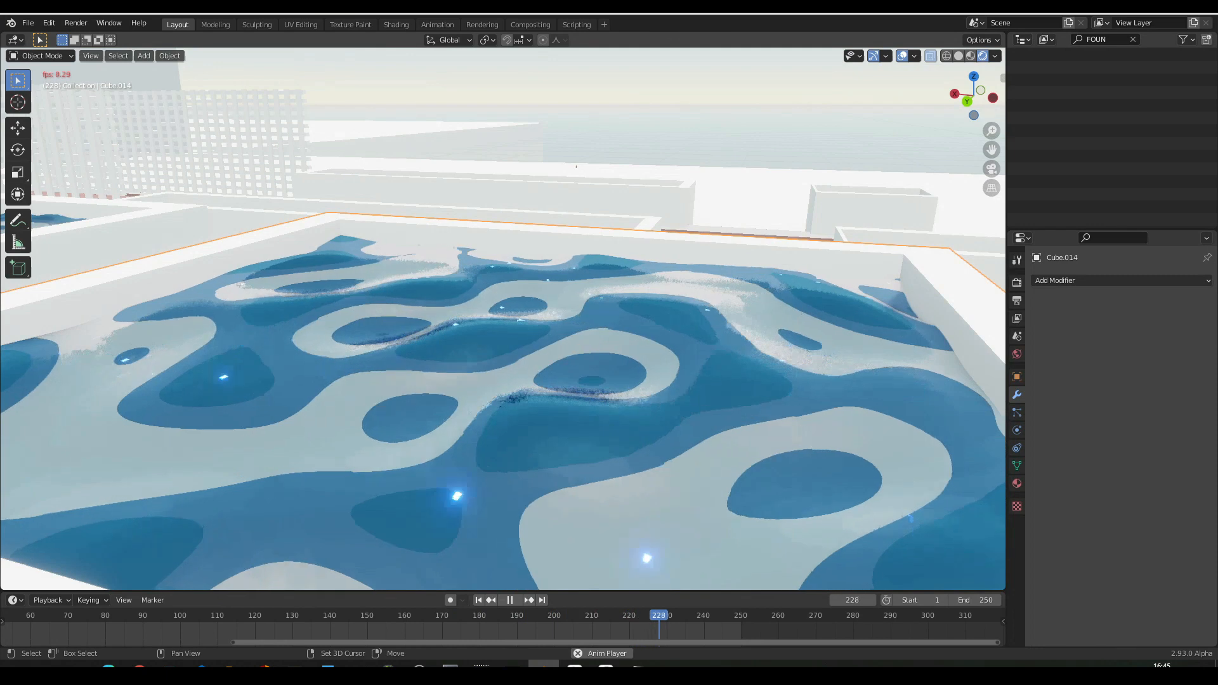
key("shift+grave")
key("e")
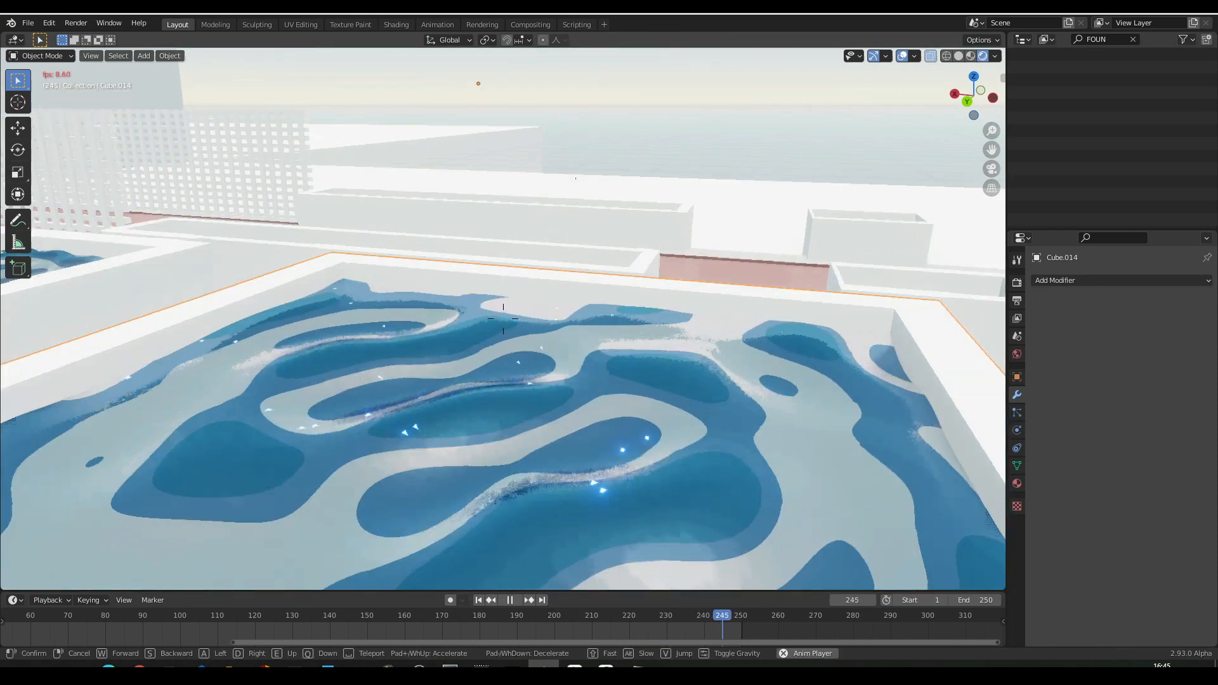
key("q")
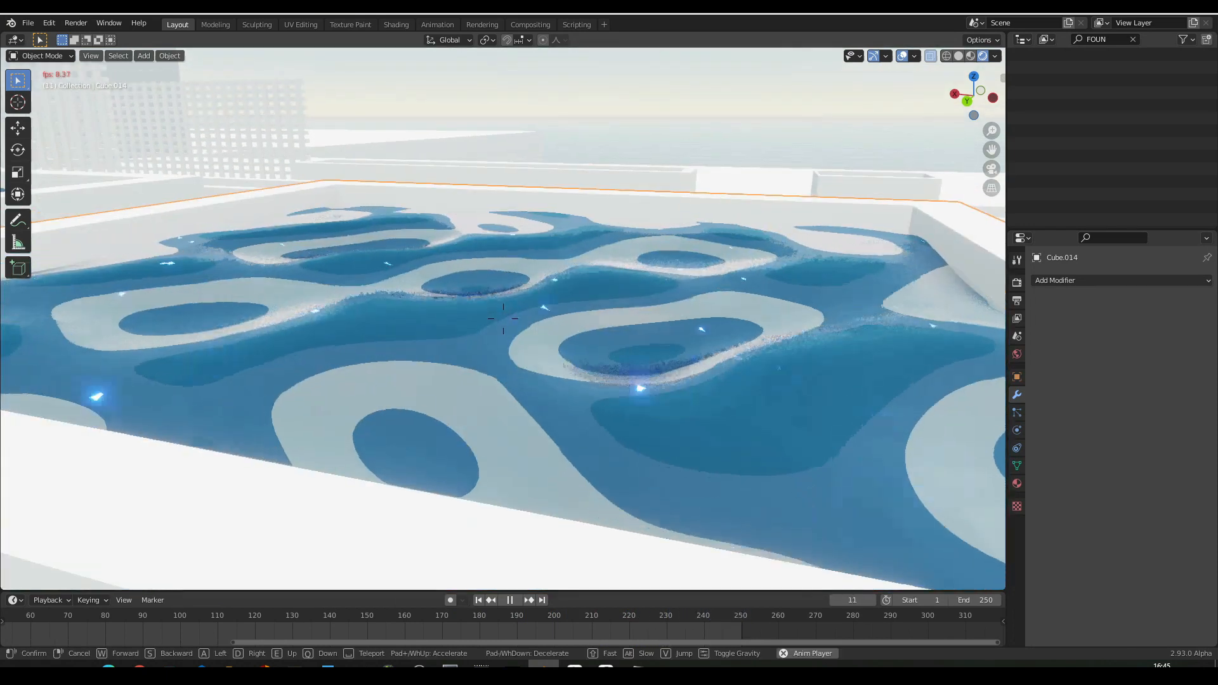
key("e")
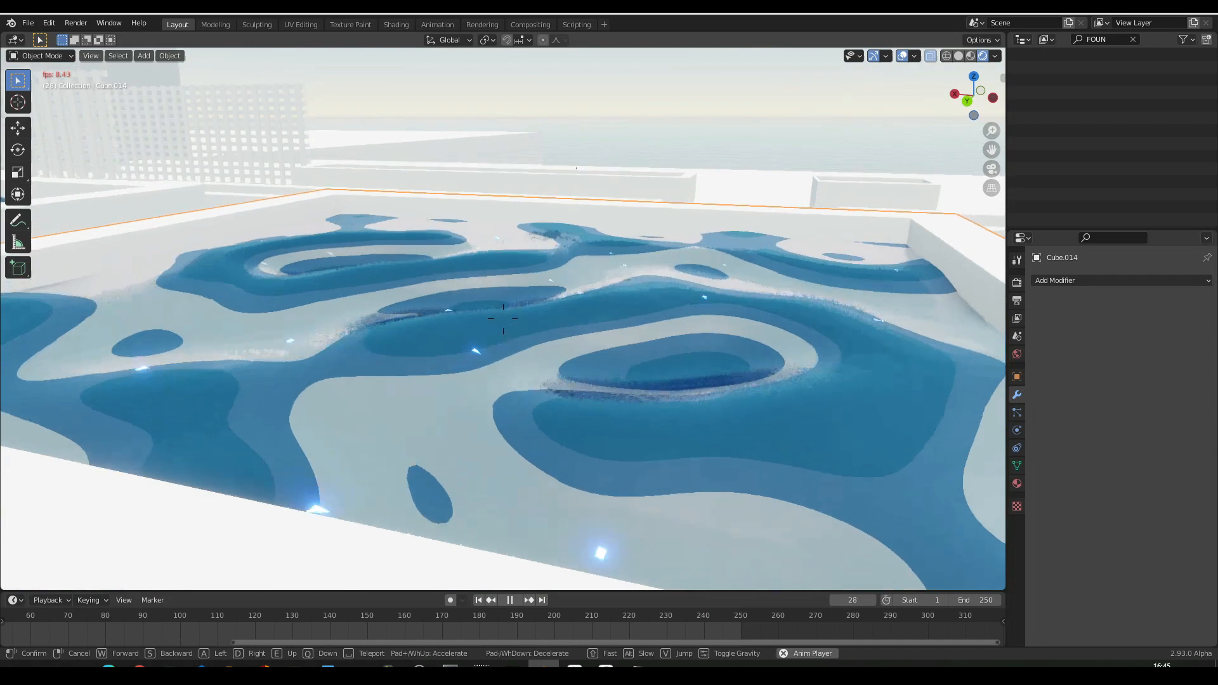
key("e")
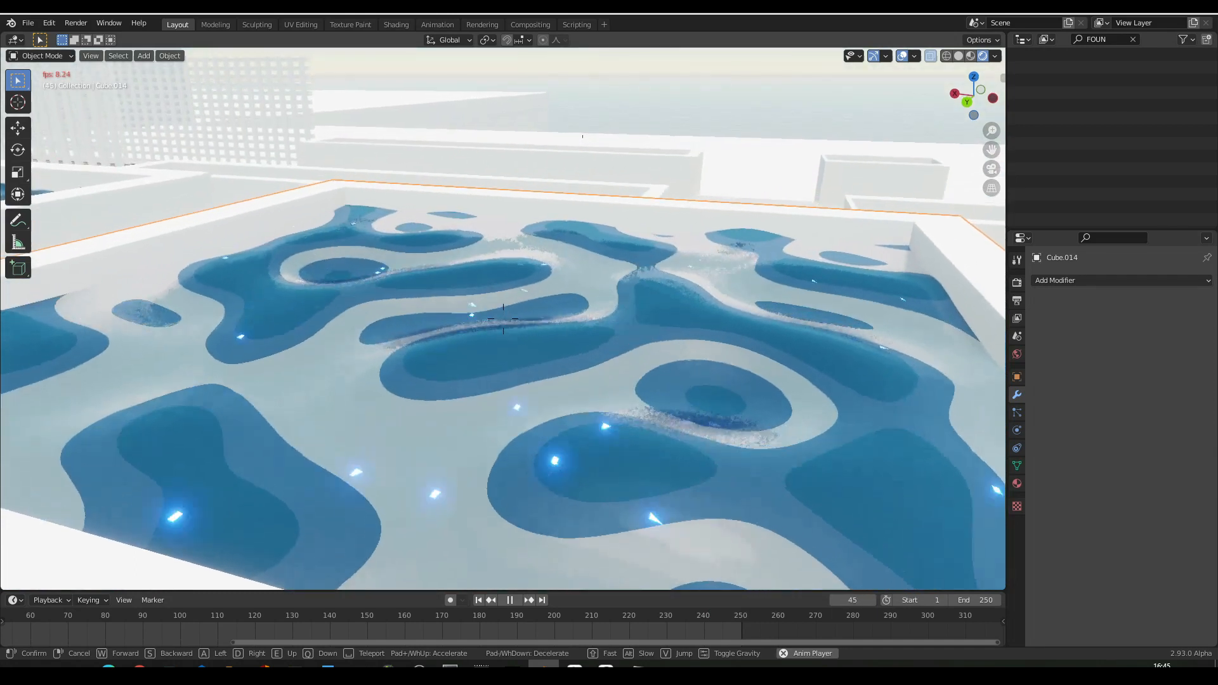
key("e")
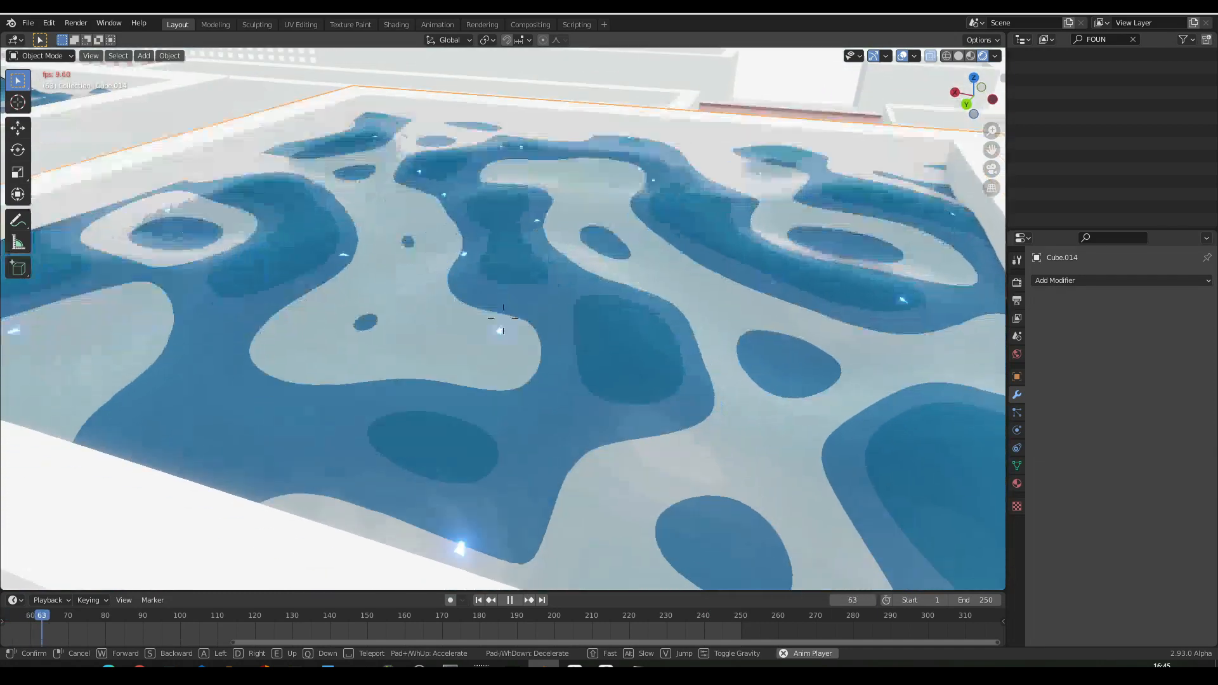
key("e")
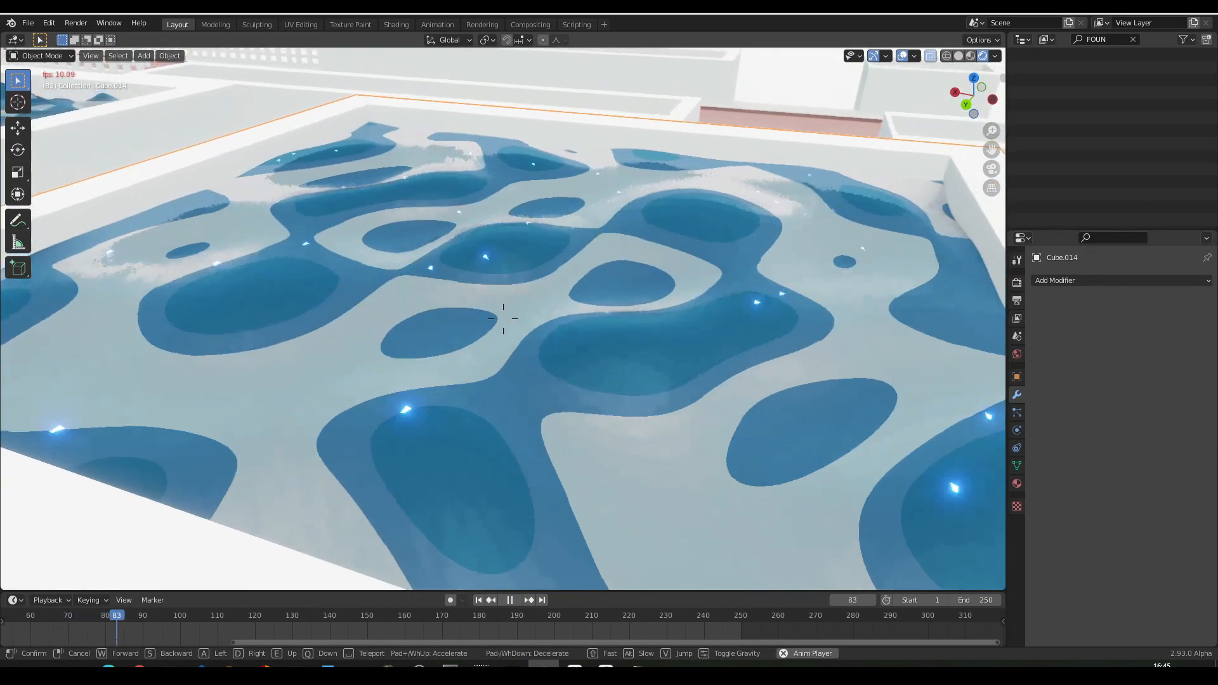
key("e")
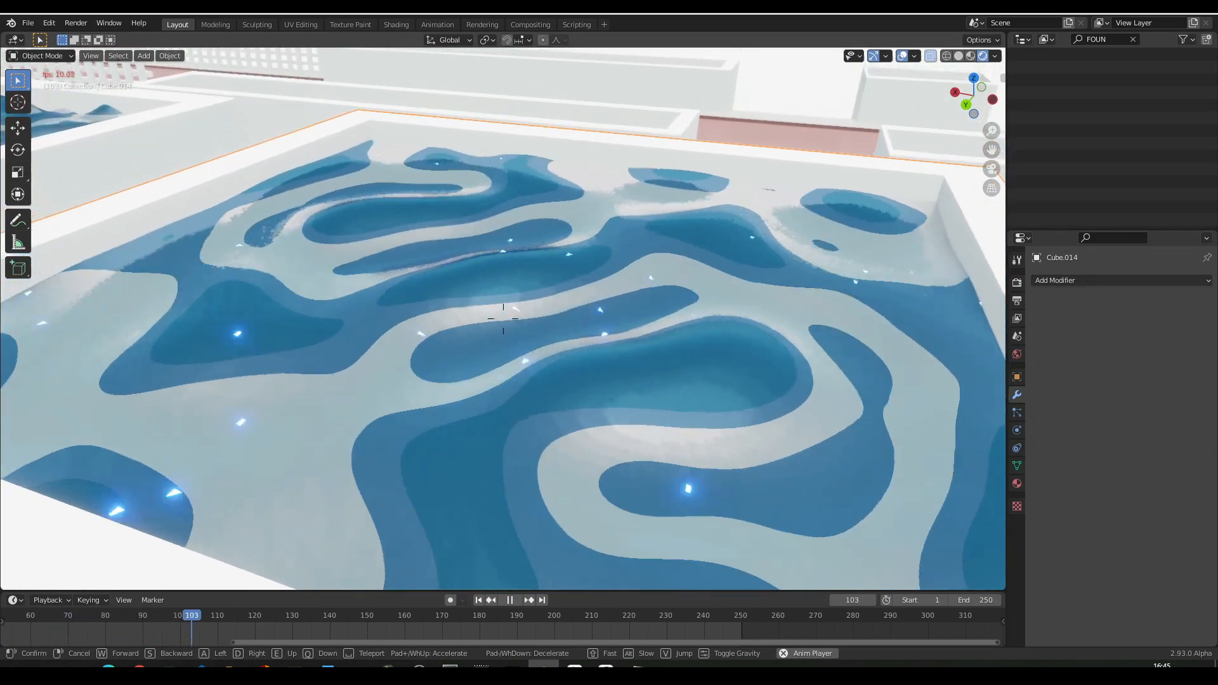
- Move from the pool to the red path and back away sideways to frame the hedges, trees and distant bus
key("e")
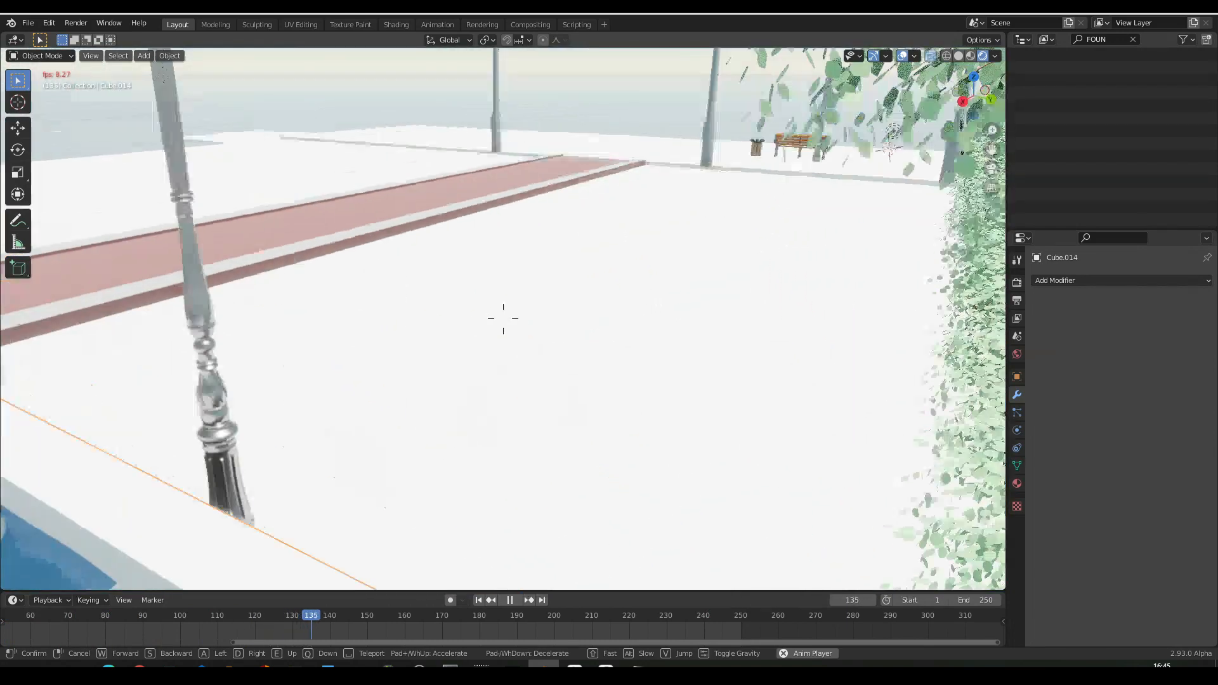
key("w")
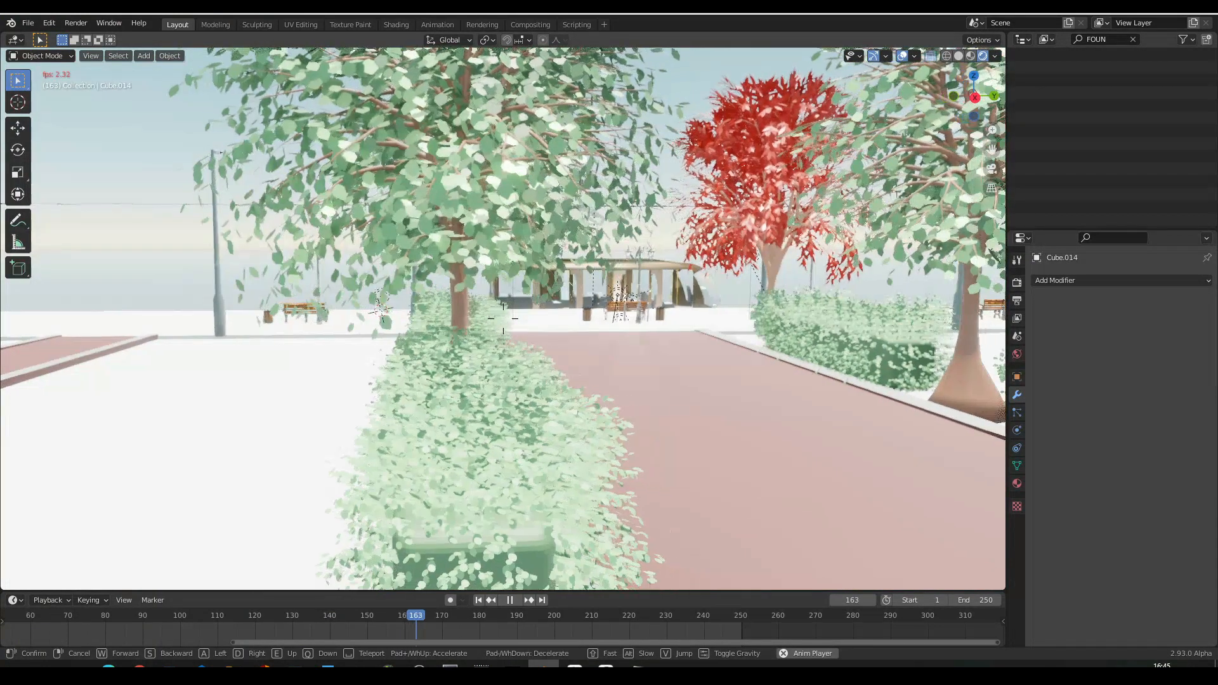
key("s")
key("d")
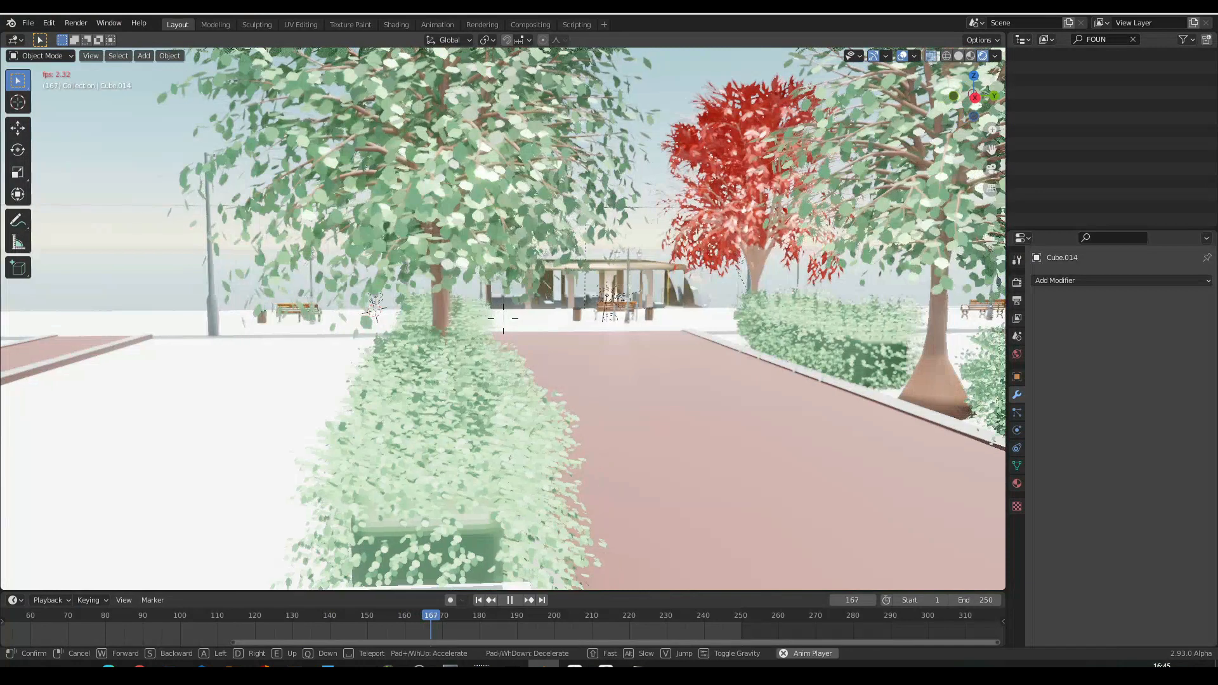
key("s")
key("d")
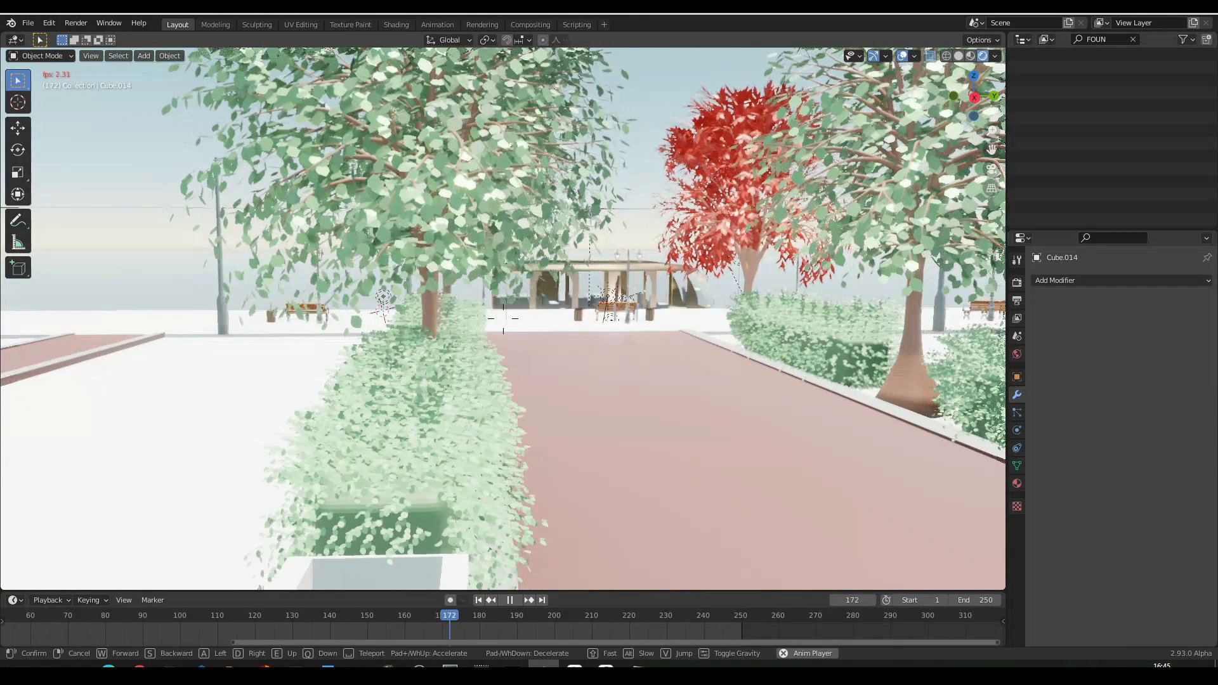
key("s")
key("d")
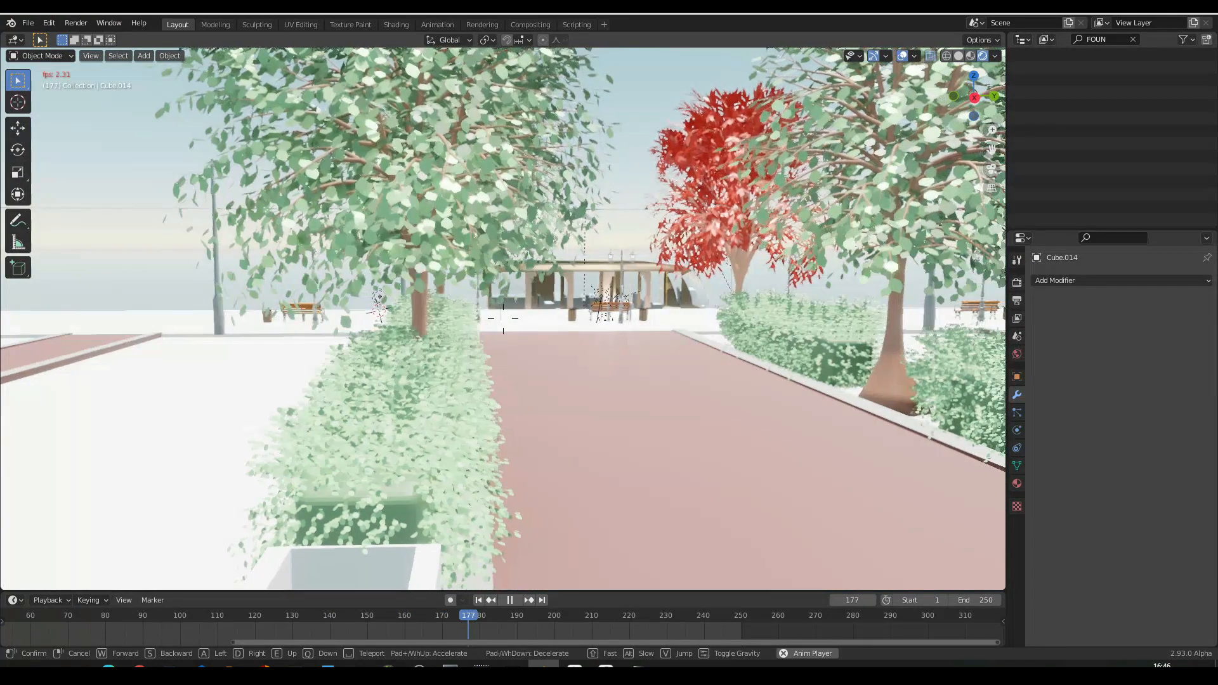
key("s")
key("d")
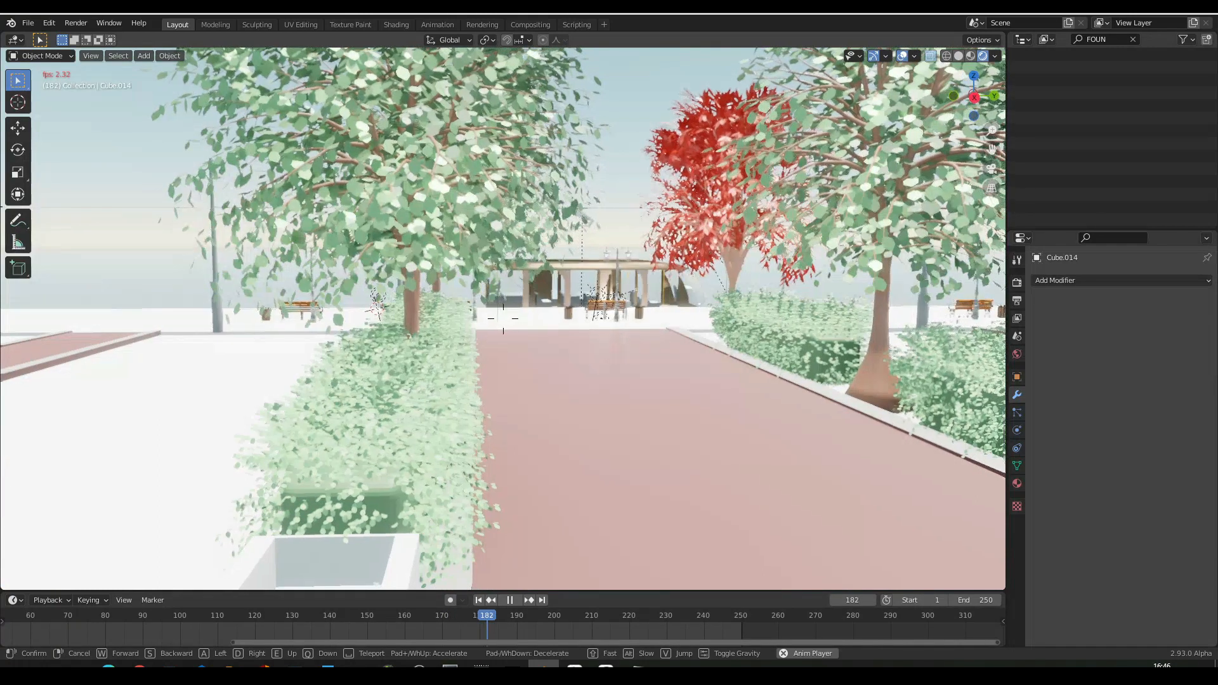
key("d")
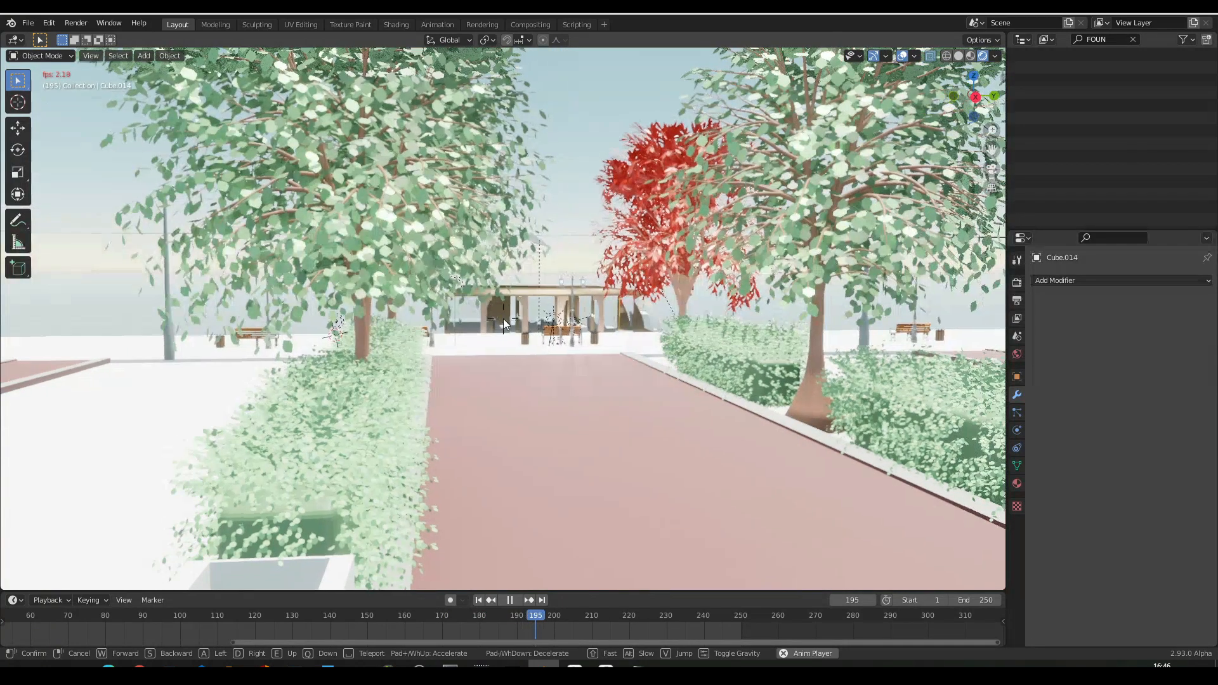
left_click(504, 318)
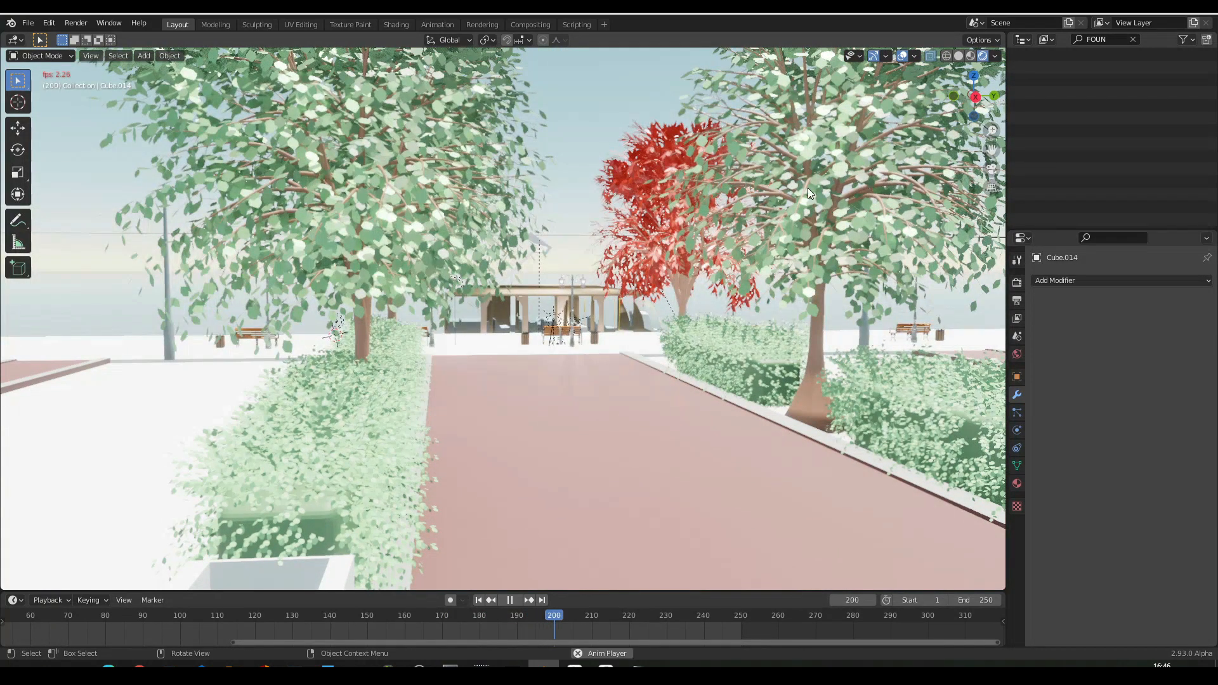
- Stop the animation playback and fine-tune the viewpoint on the red path between the hedges
key("space")
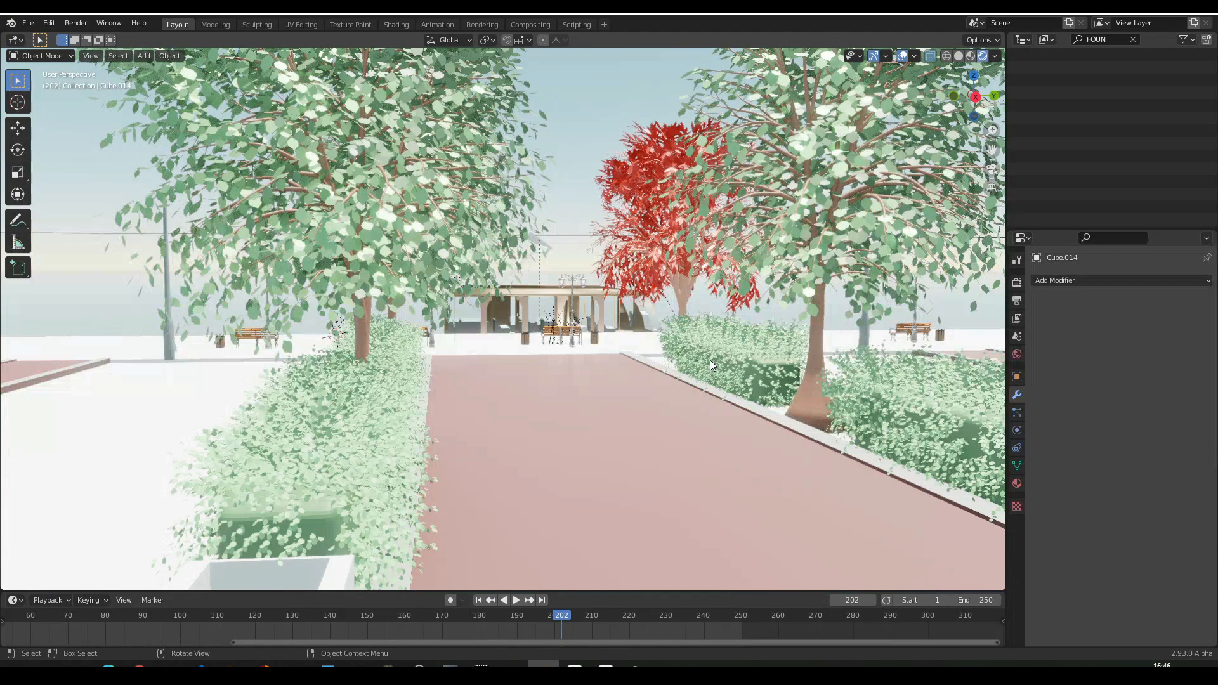
key("shift+grave")
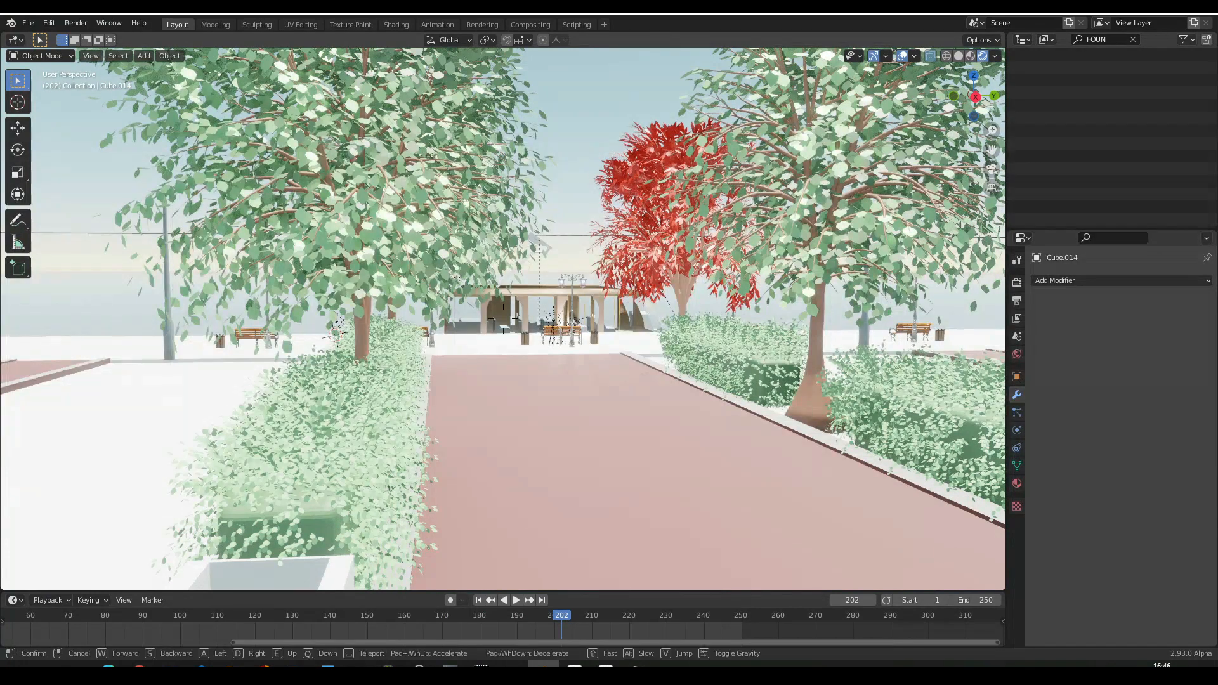
key("s")
key("d")
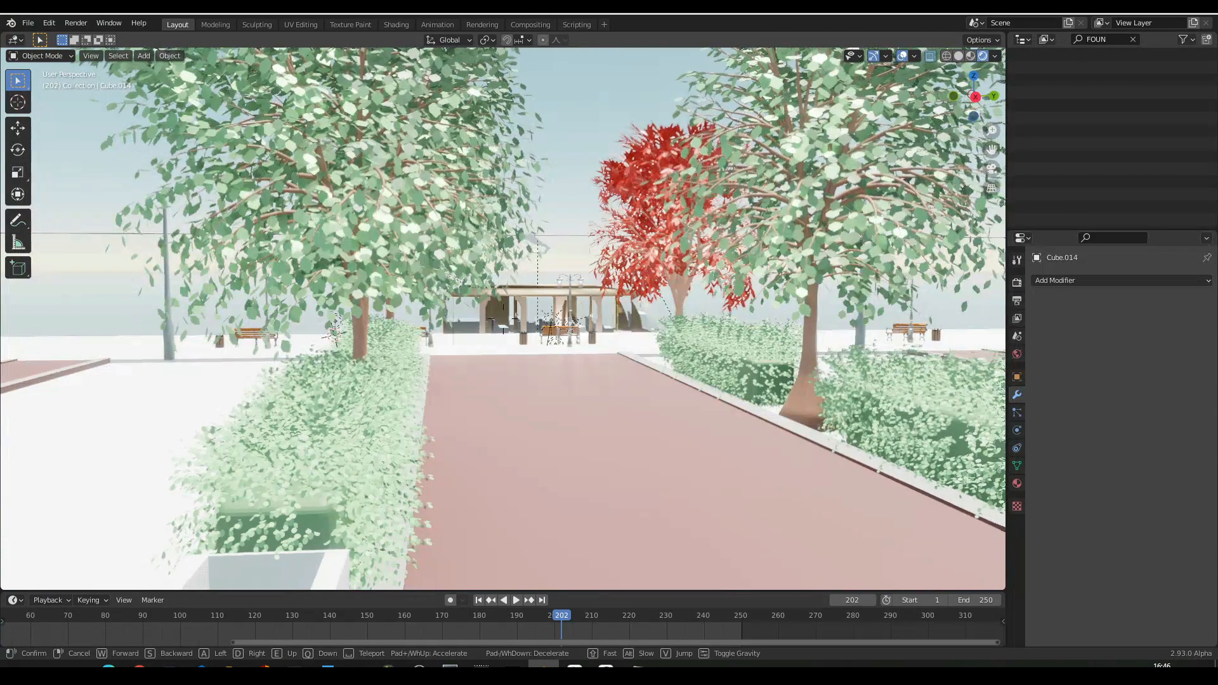
key("s")
key("d")
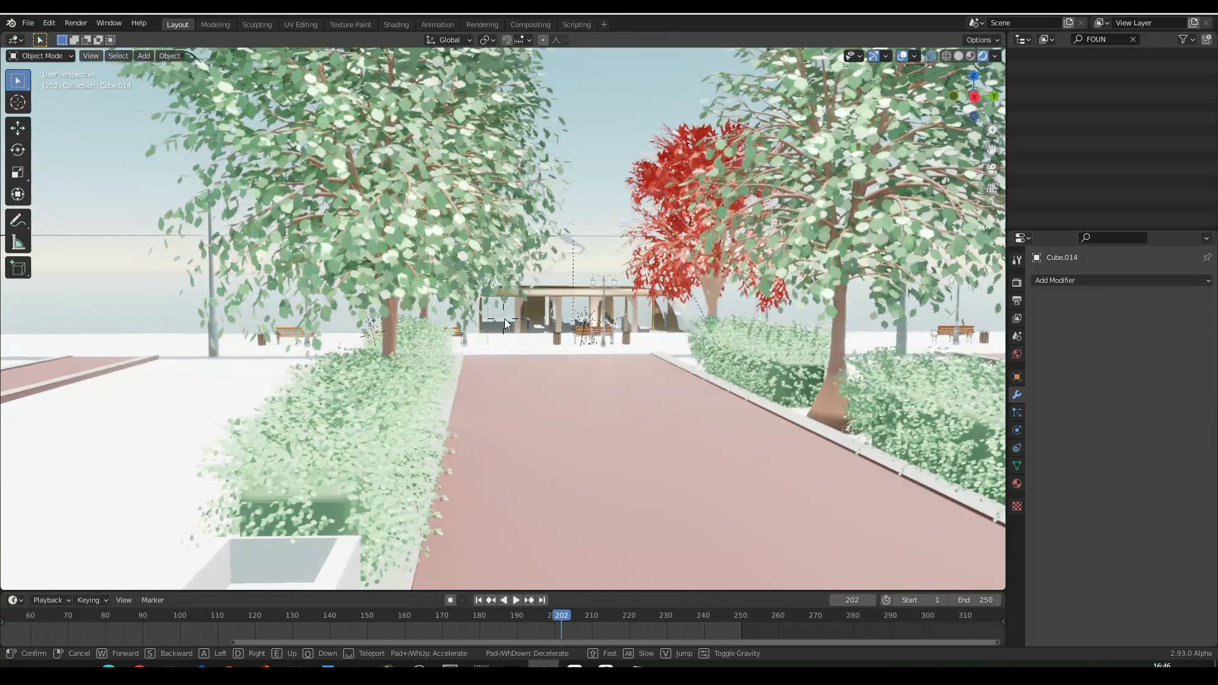
left_click(504, 318)
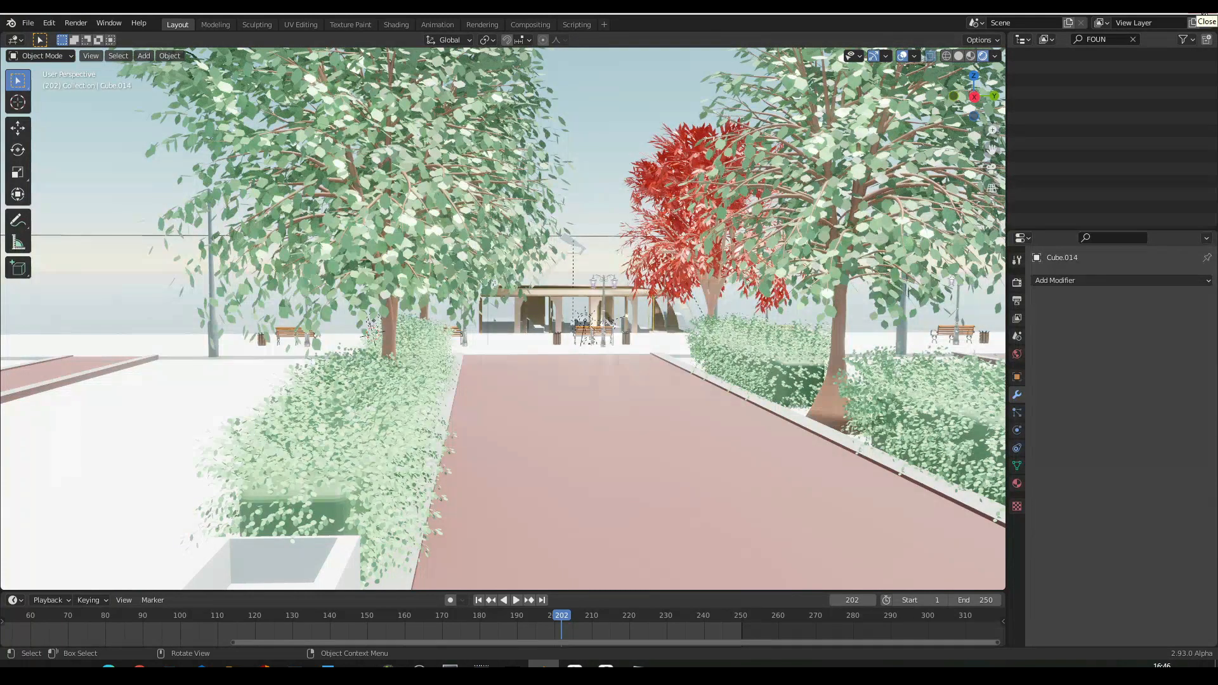
- Quit Blender with the changes to the scene file saved, and switch to OBS Studio
key("ctrl+q")
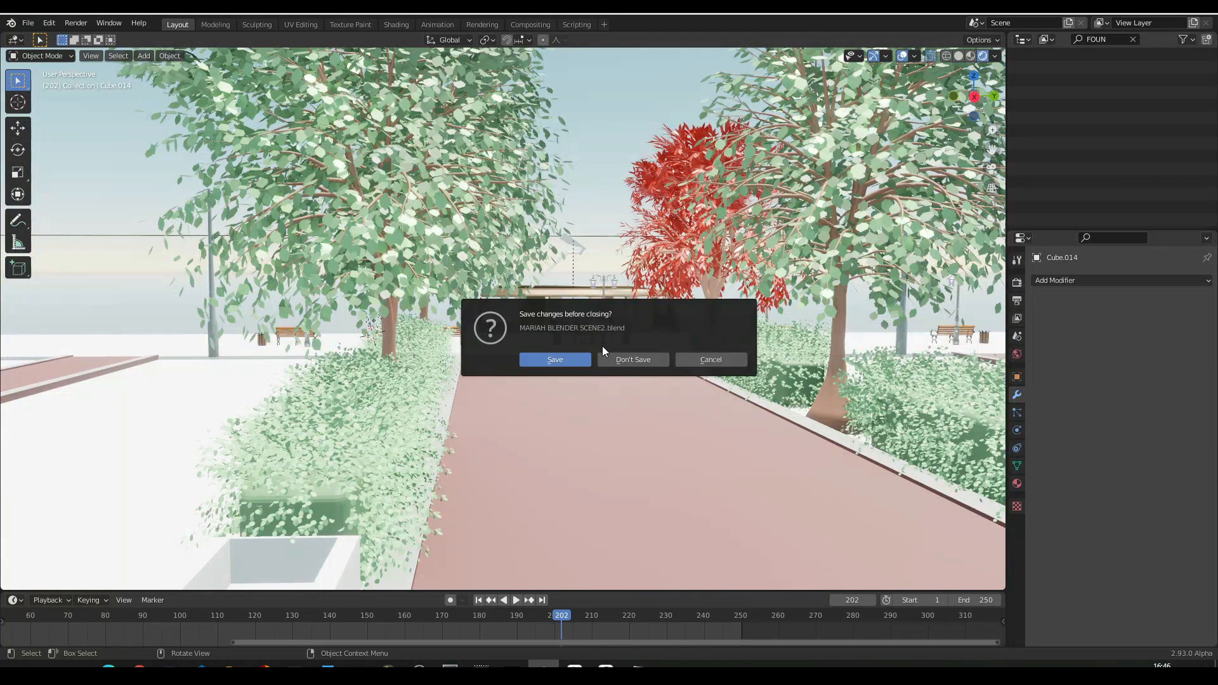
left_click(563, 359)
left_click(420, 666)
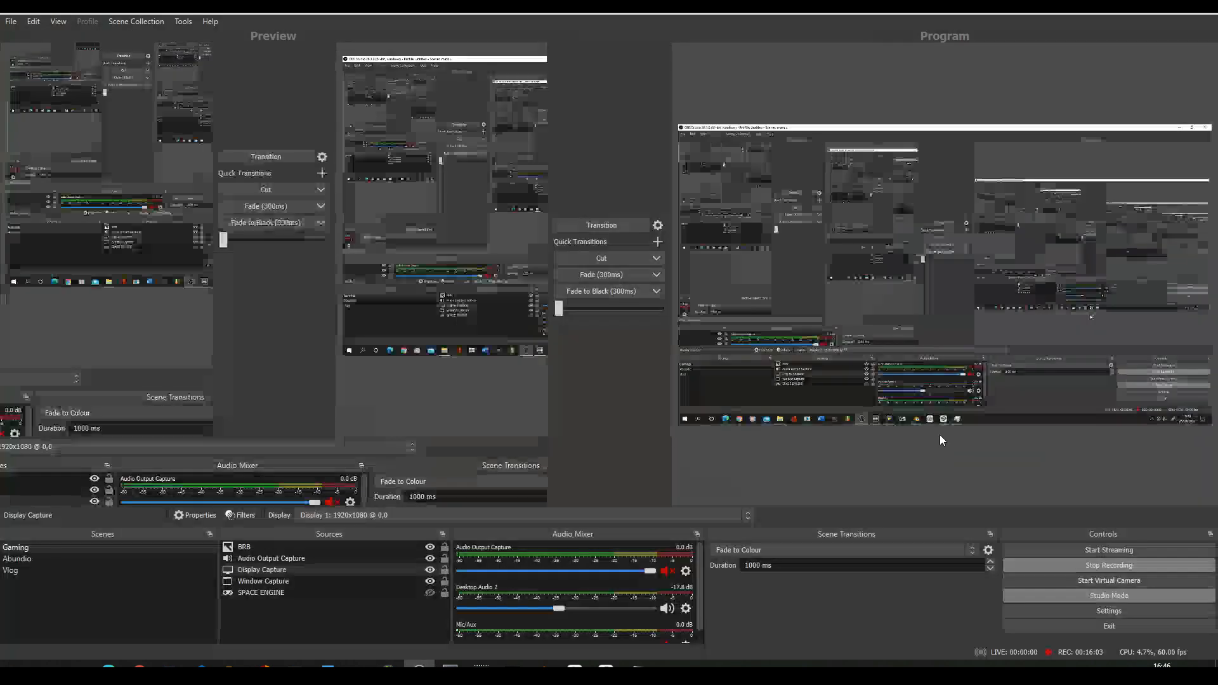